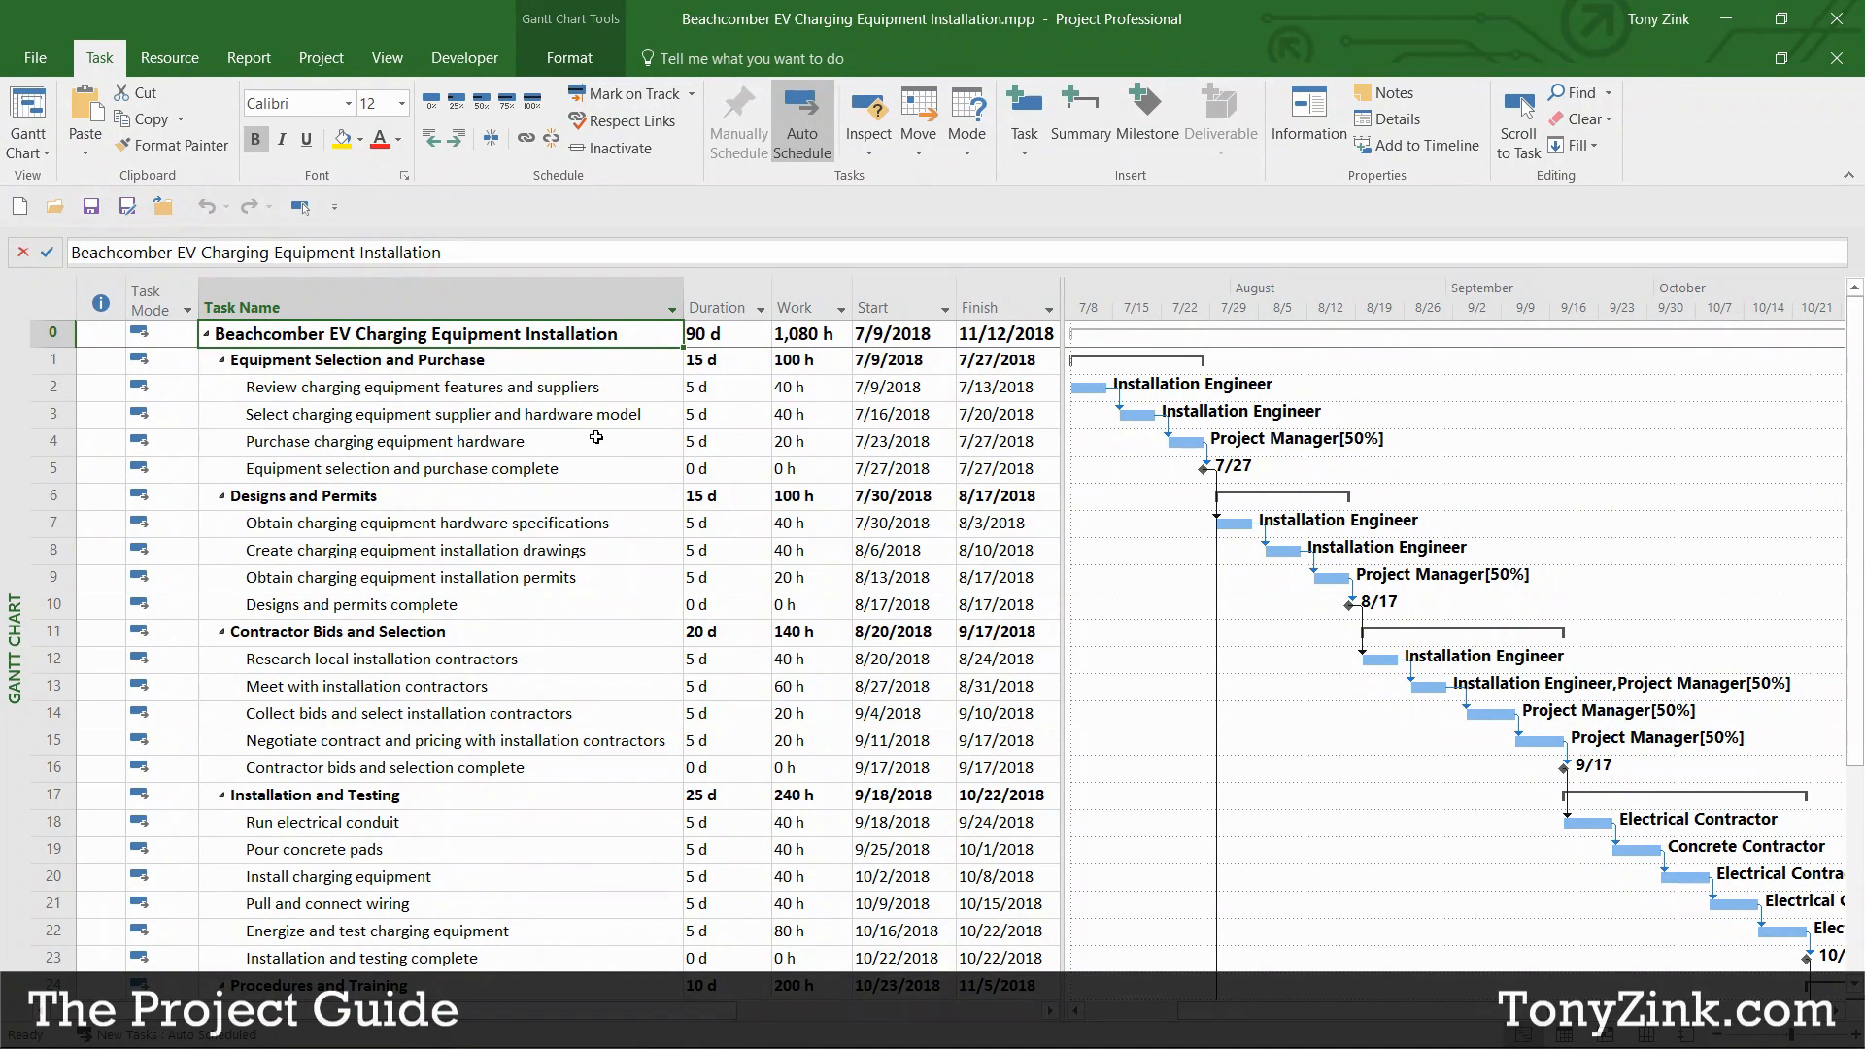
Step: Select the Equipment, Designs and Contractor completion milestone rows
{"action": "left_click", "coordinate": [596, 468]}
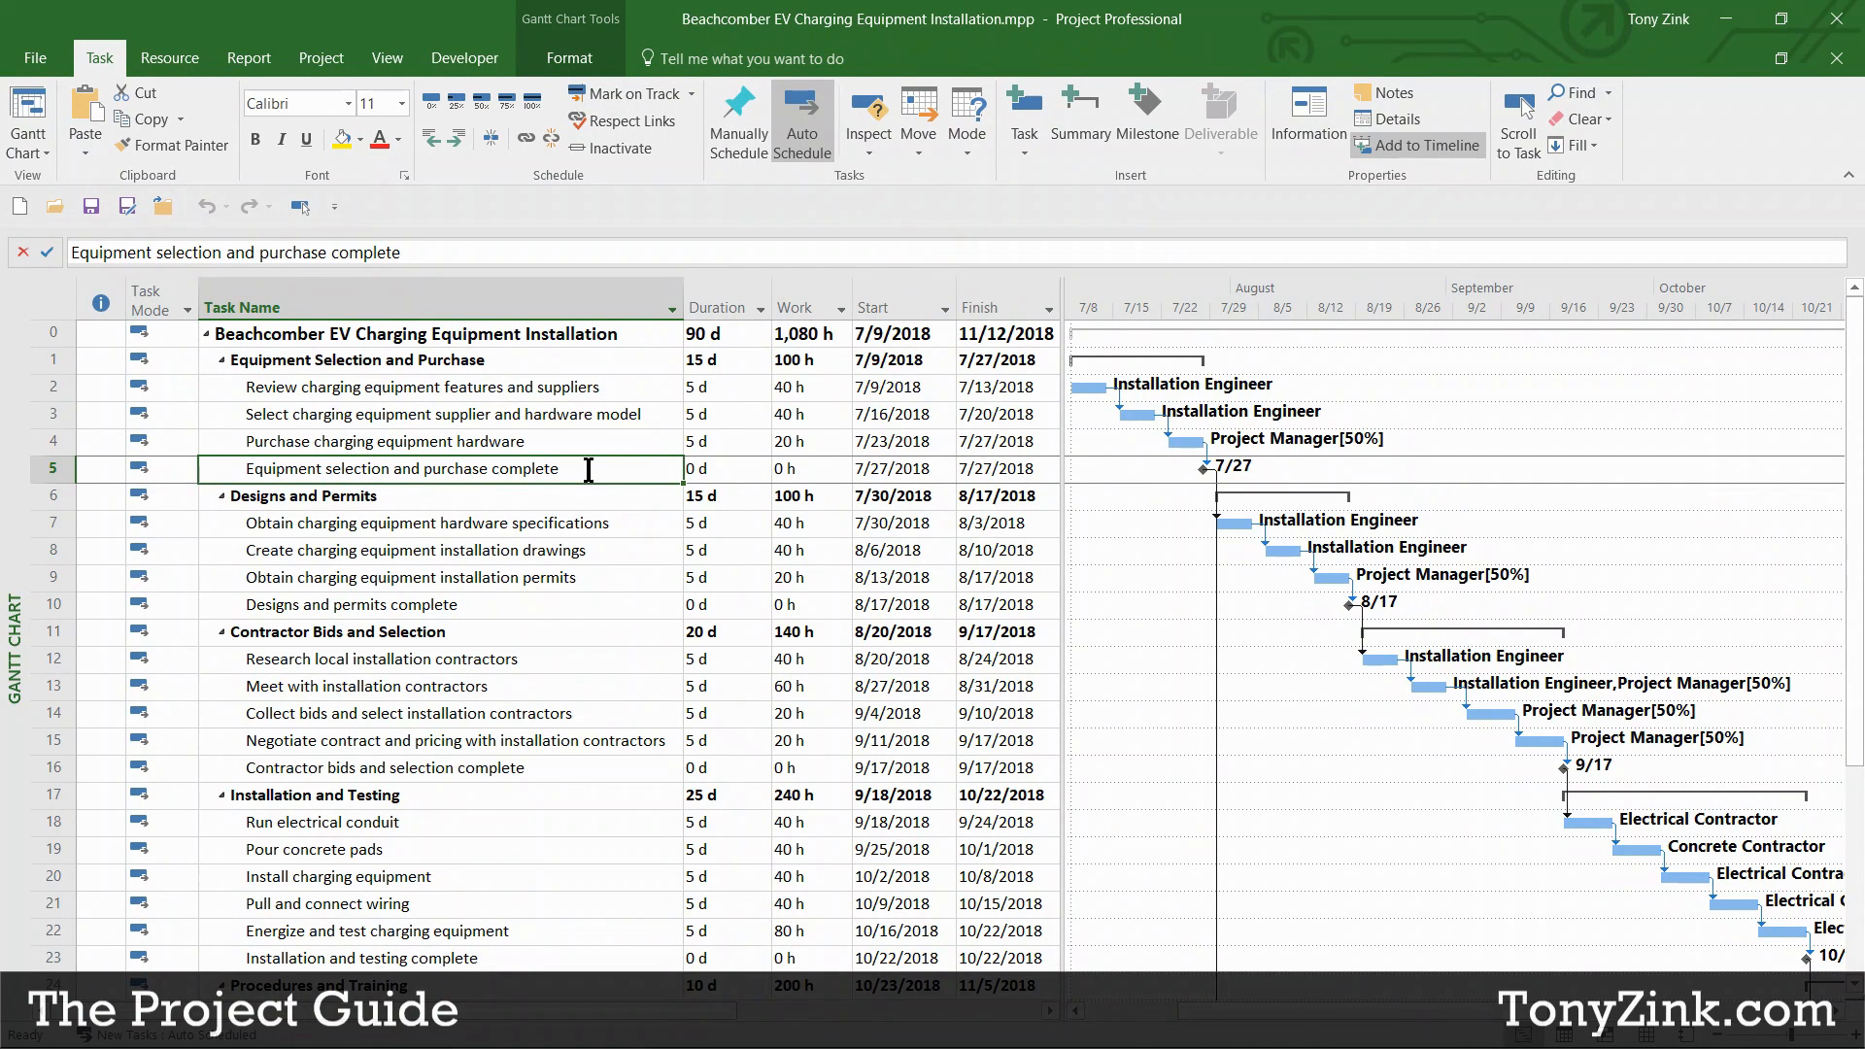
{"action": "left_click", "coordinate": [56, 468]}
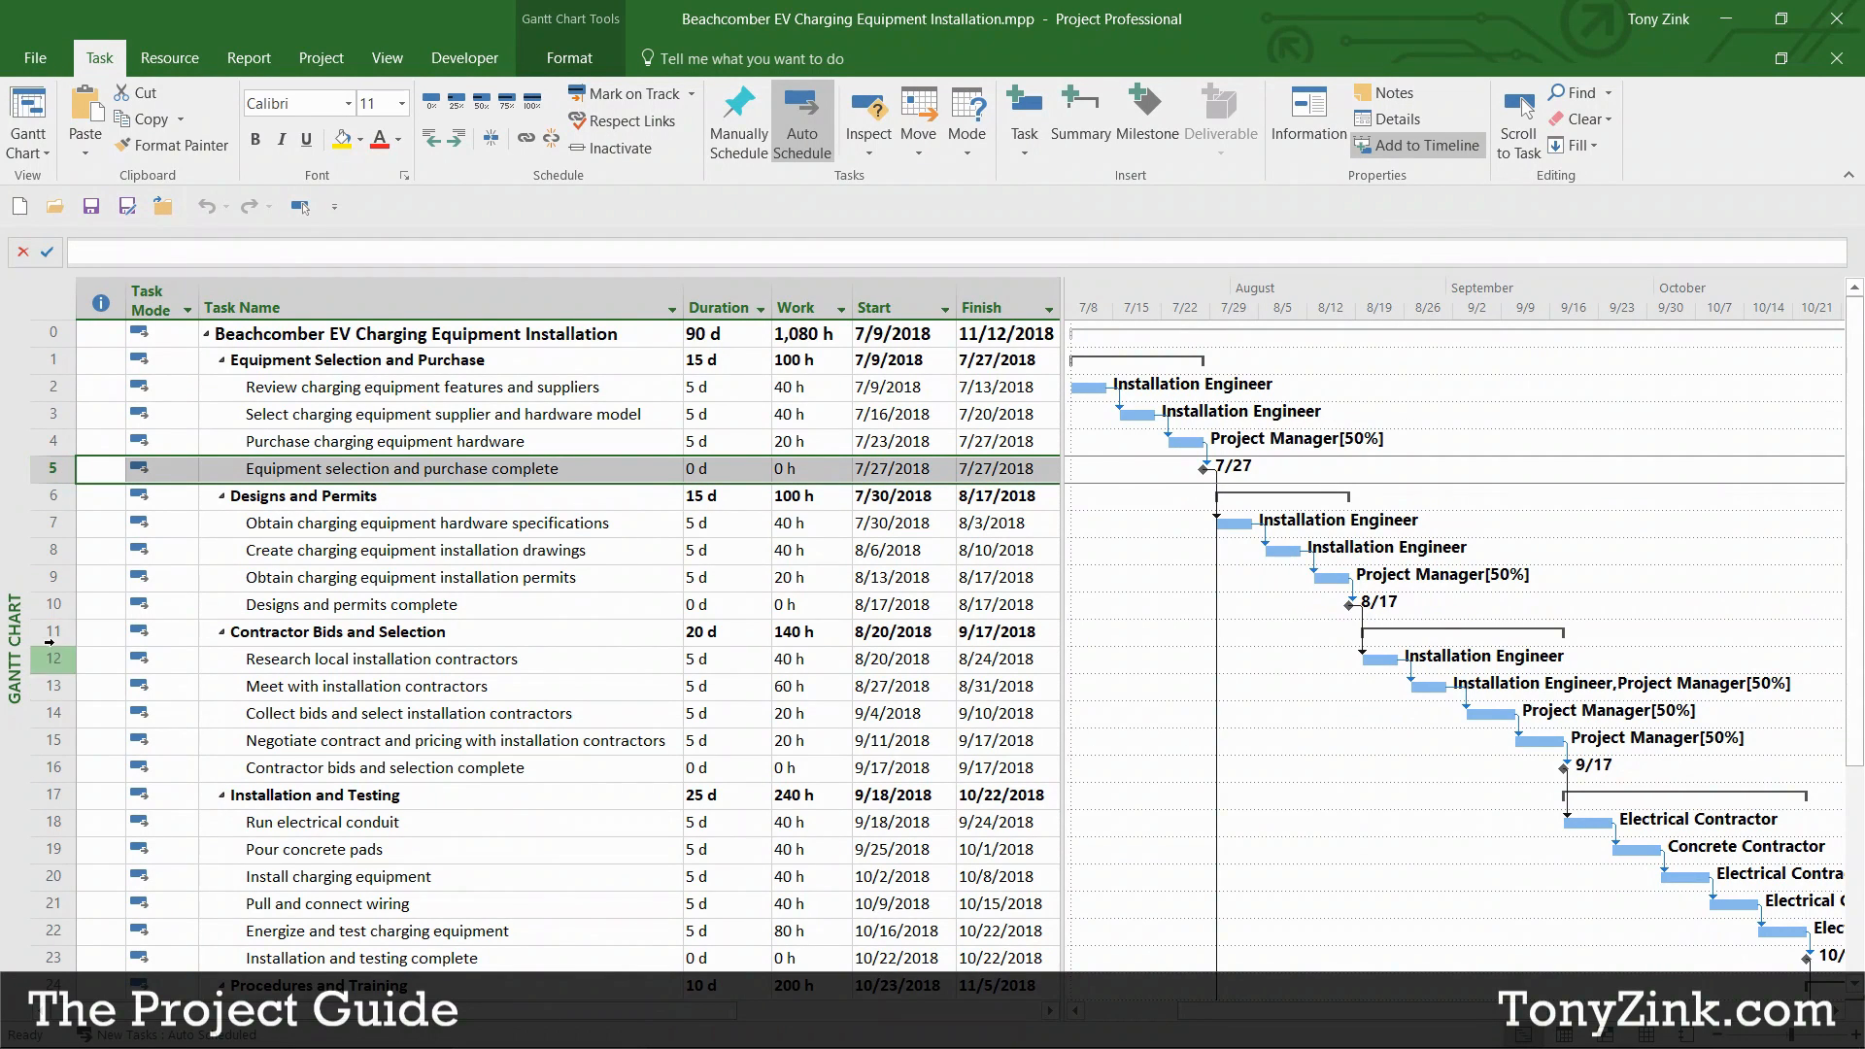
{"action": "left_click", "coordinate": [55, 605]}
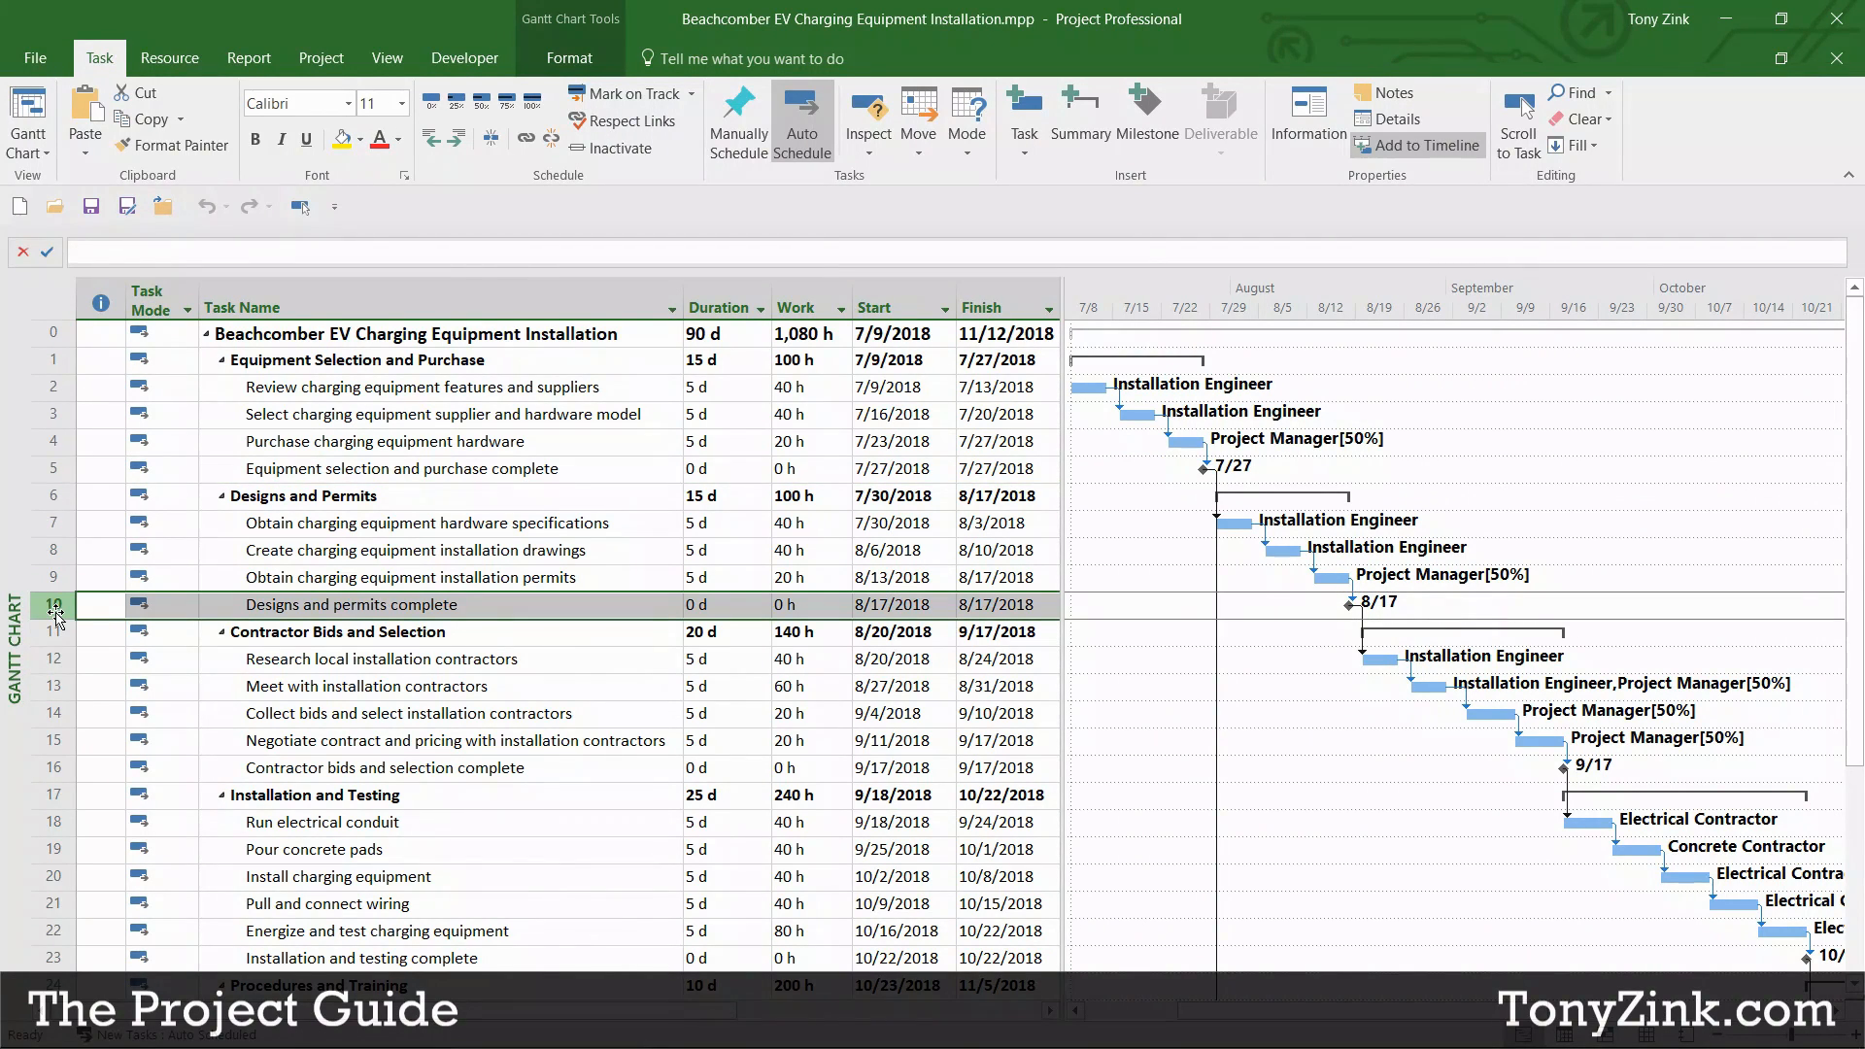
{"action": "left_click", "coordinate": [58, 768]}
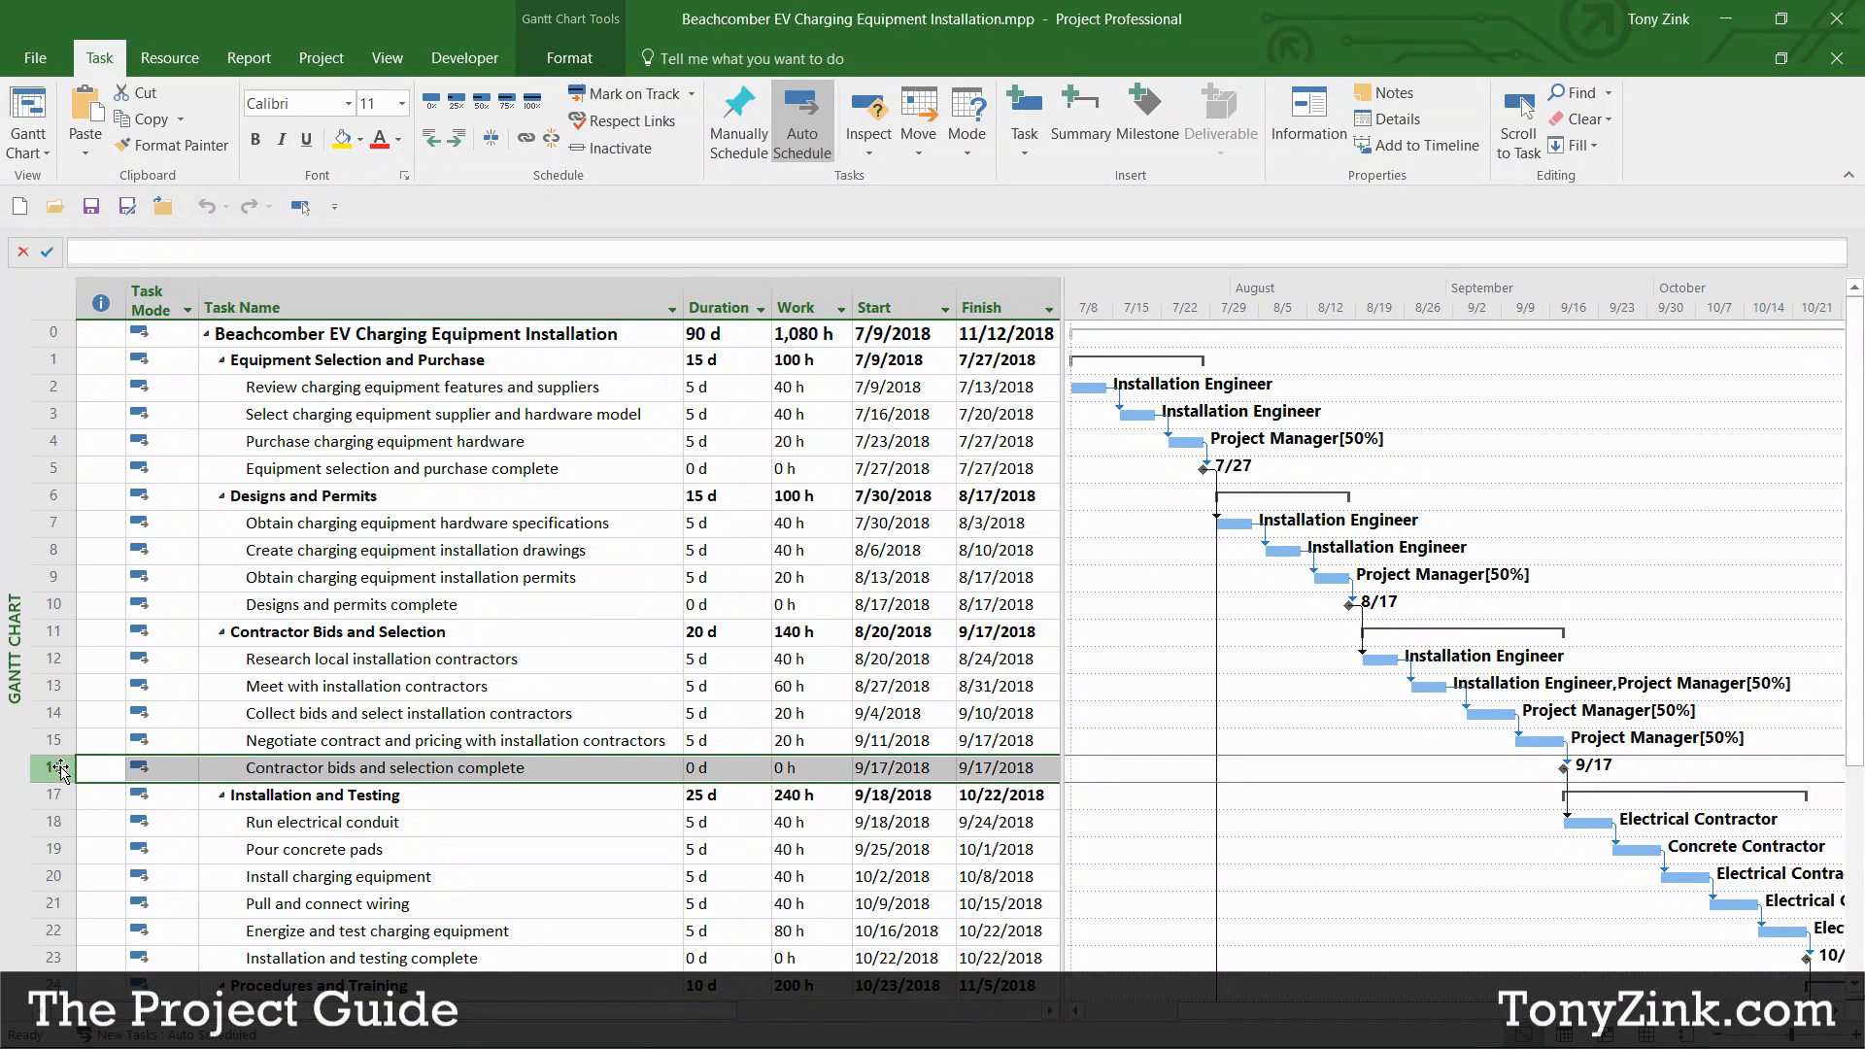
{"action": "left_click", "coordinate": [602, 472]}
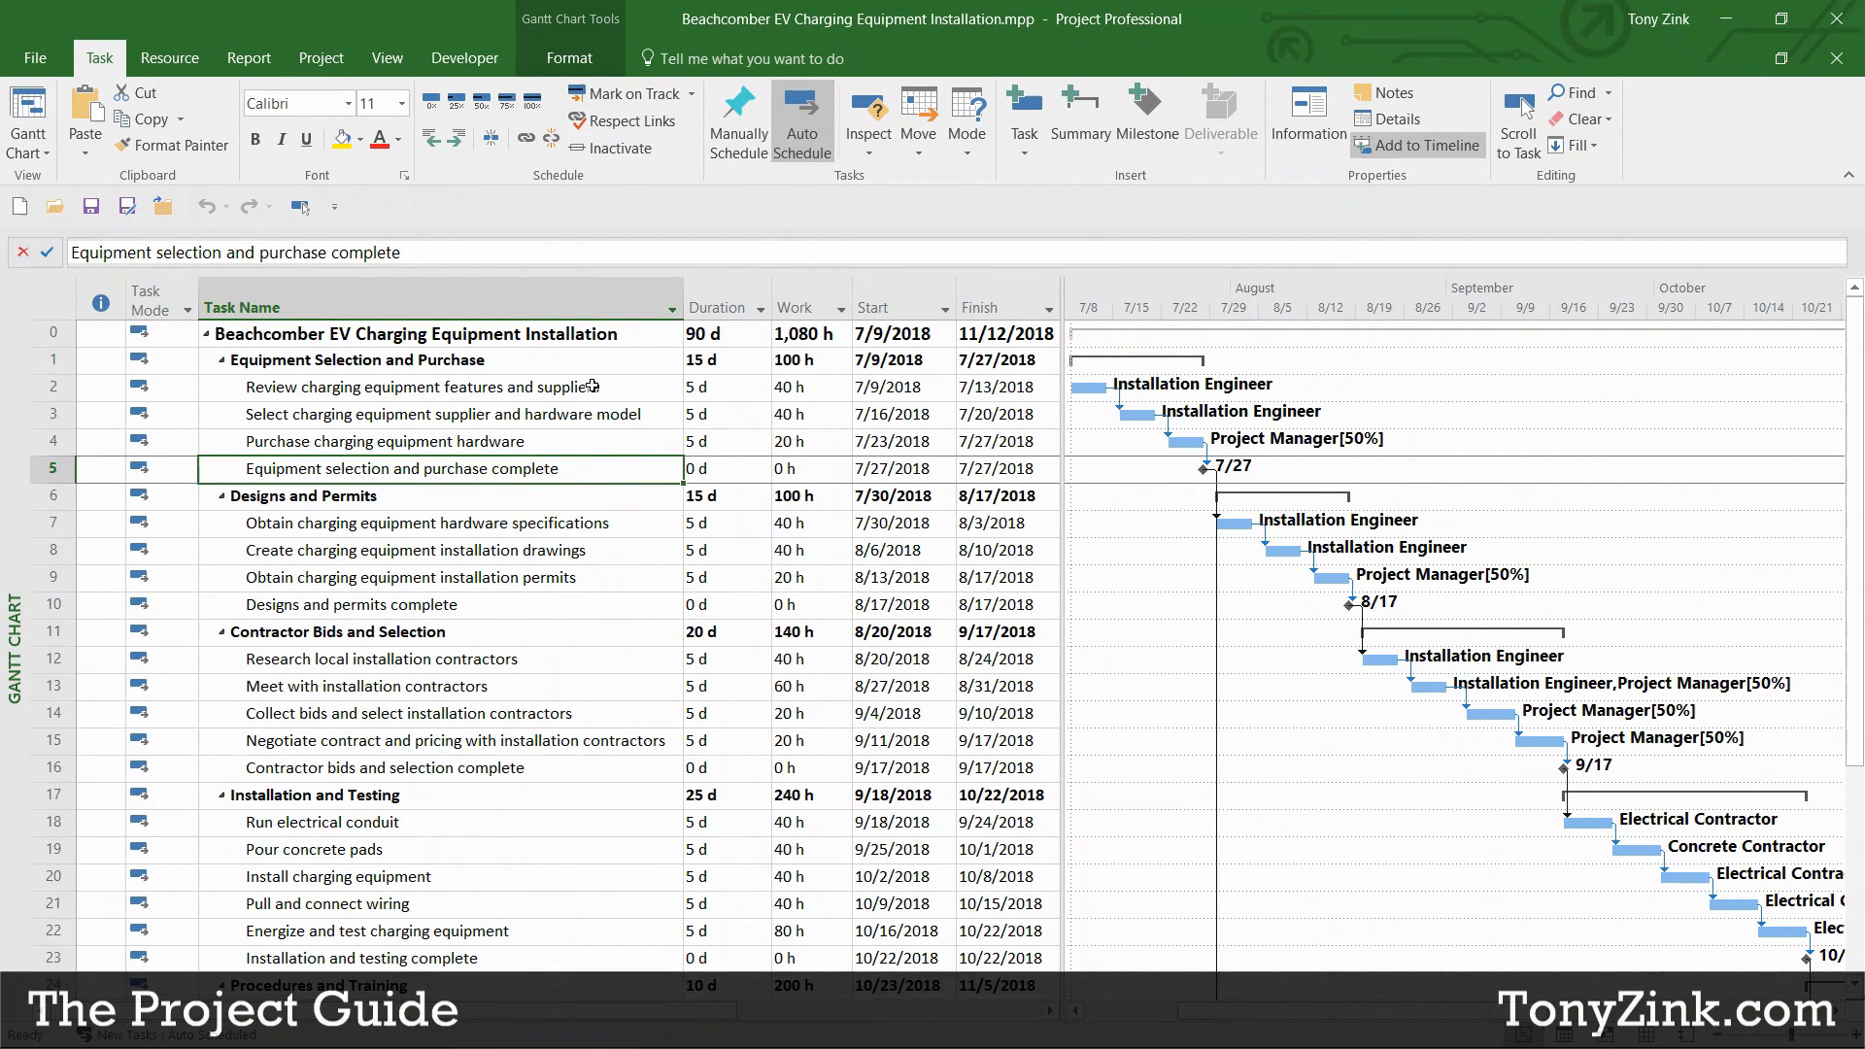
Step: Select the three tasks before the first milestone, then the three phase summary rows
{"action": "left_click_drag", "start_coordinate": [590, 388], "coordinate": [580, 441]}
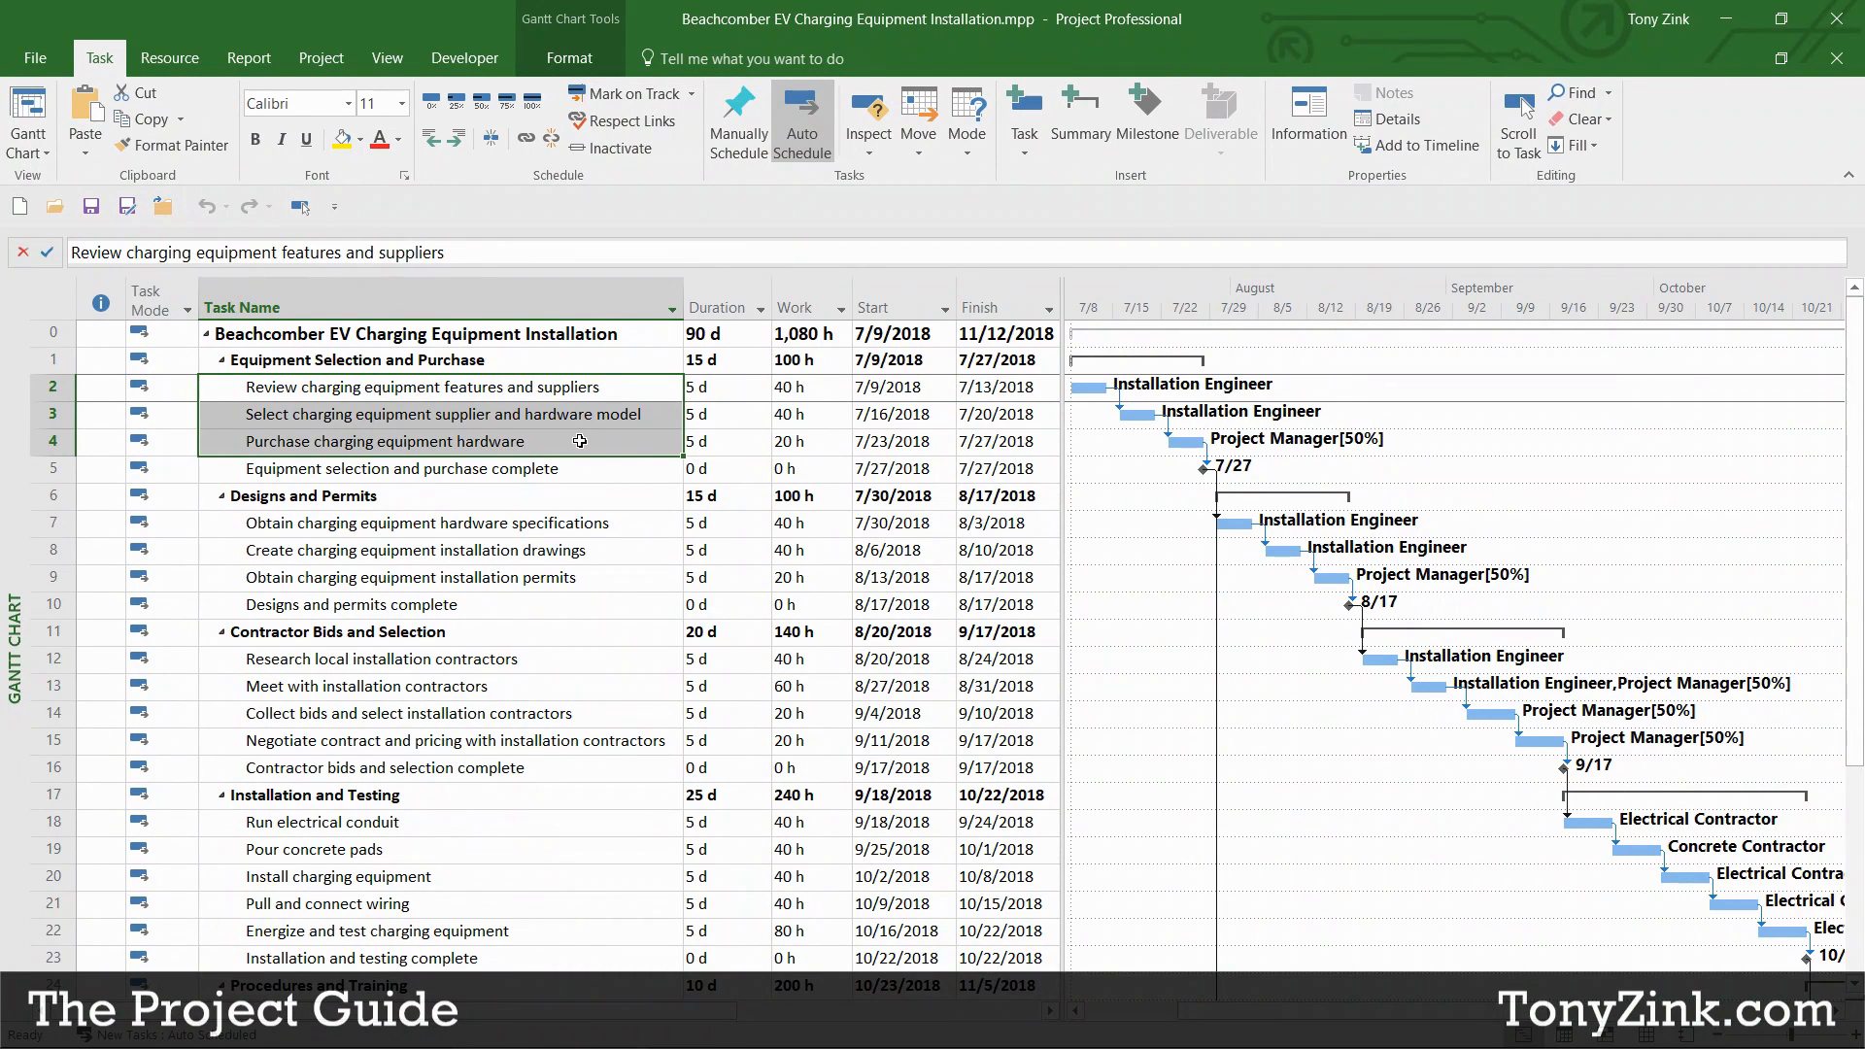
{"action": "left_click", "coordinate": [53, 468]}
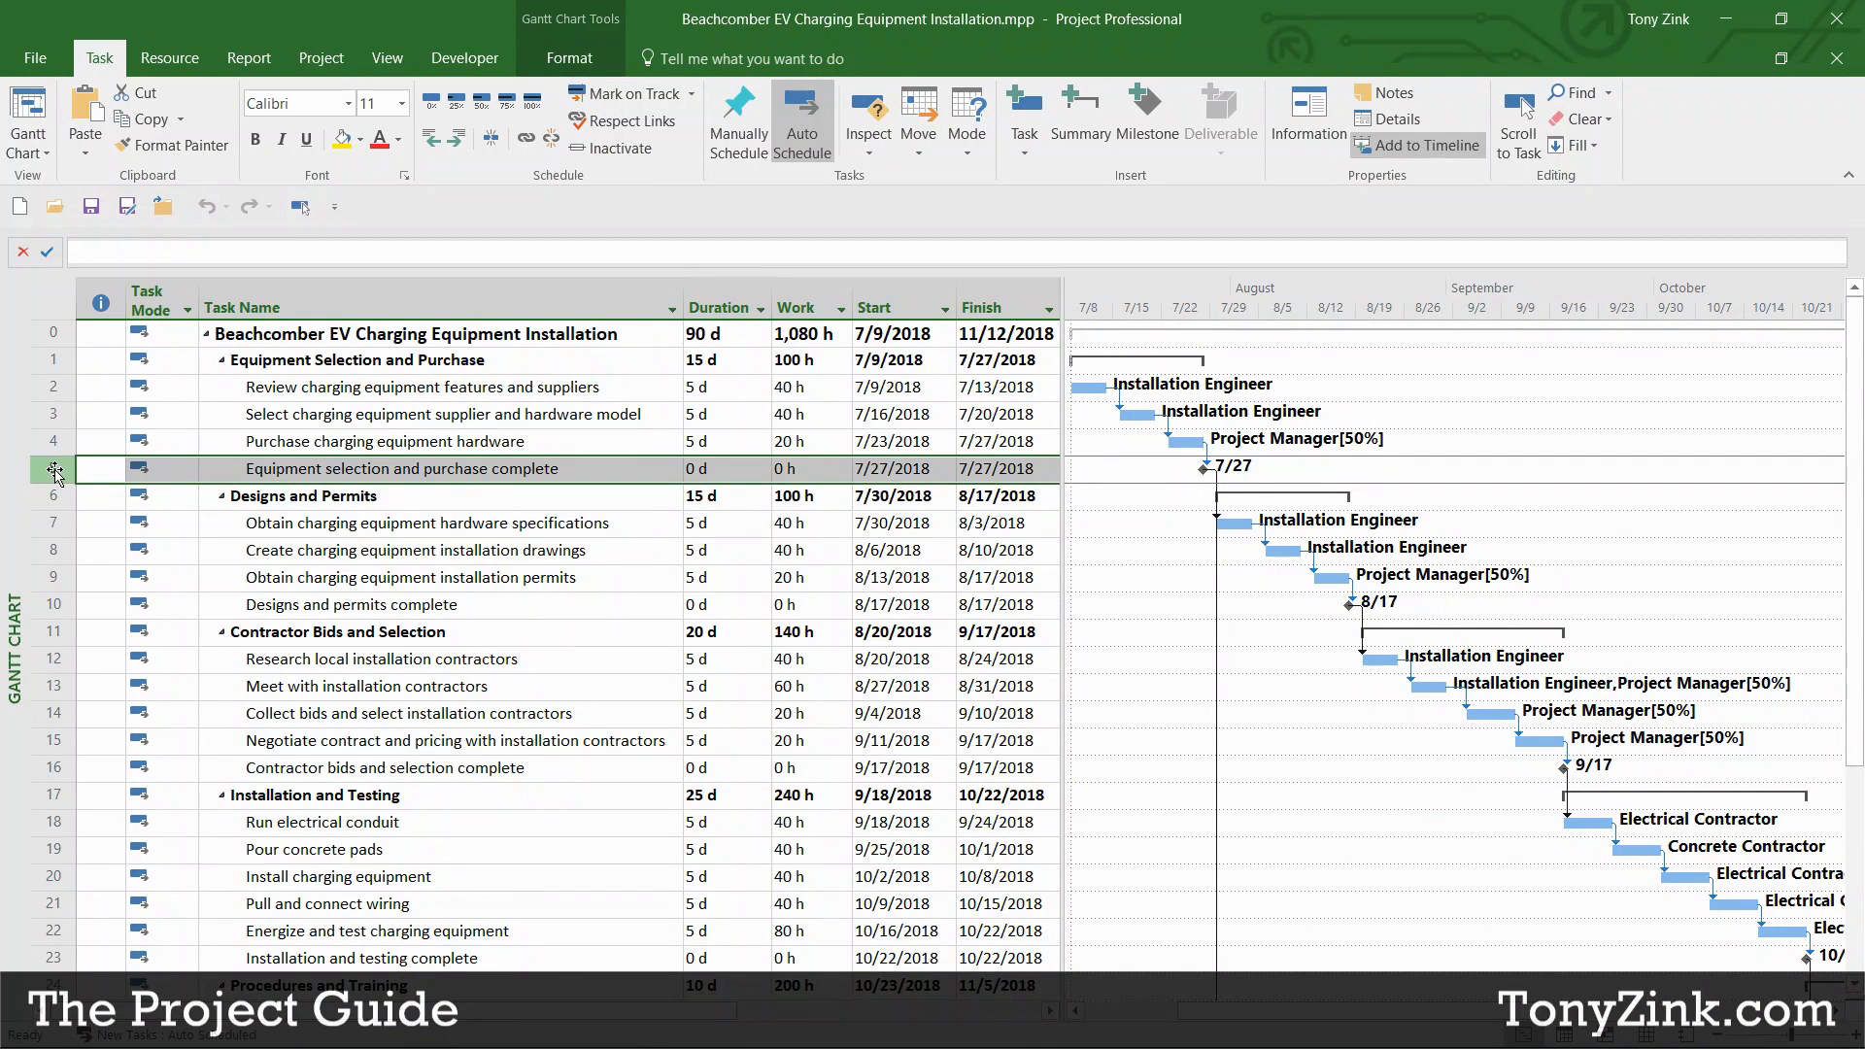
{"action": "left_click", "coordinate": [53, 359]}
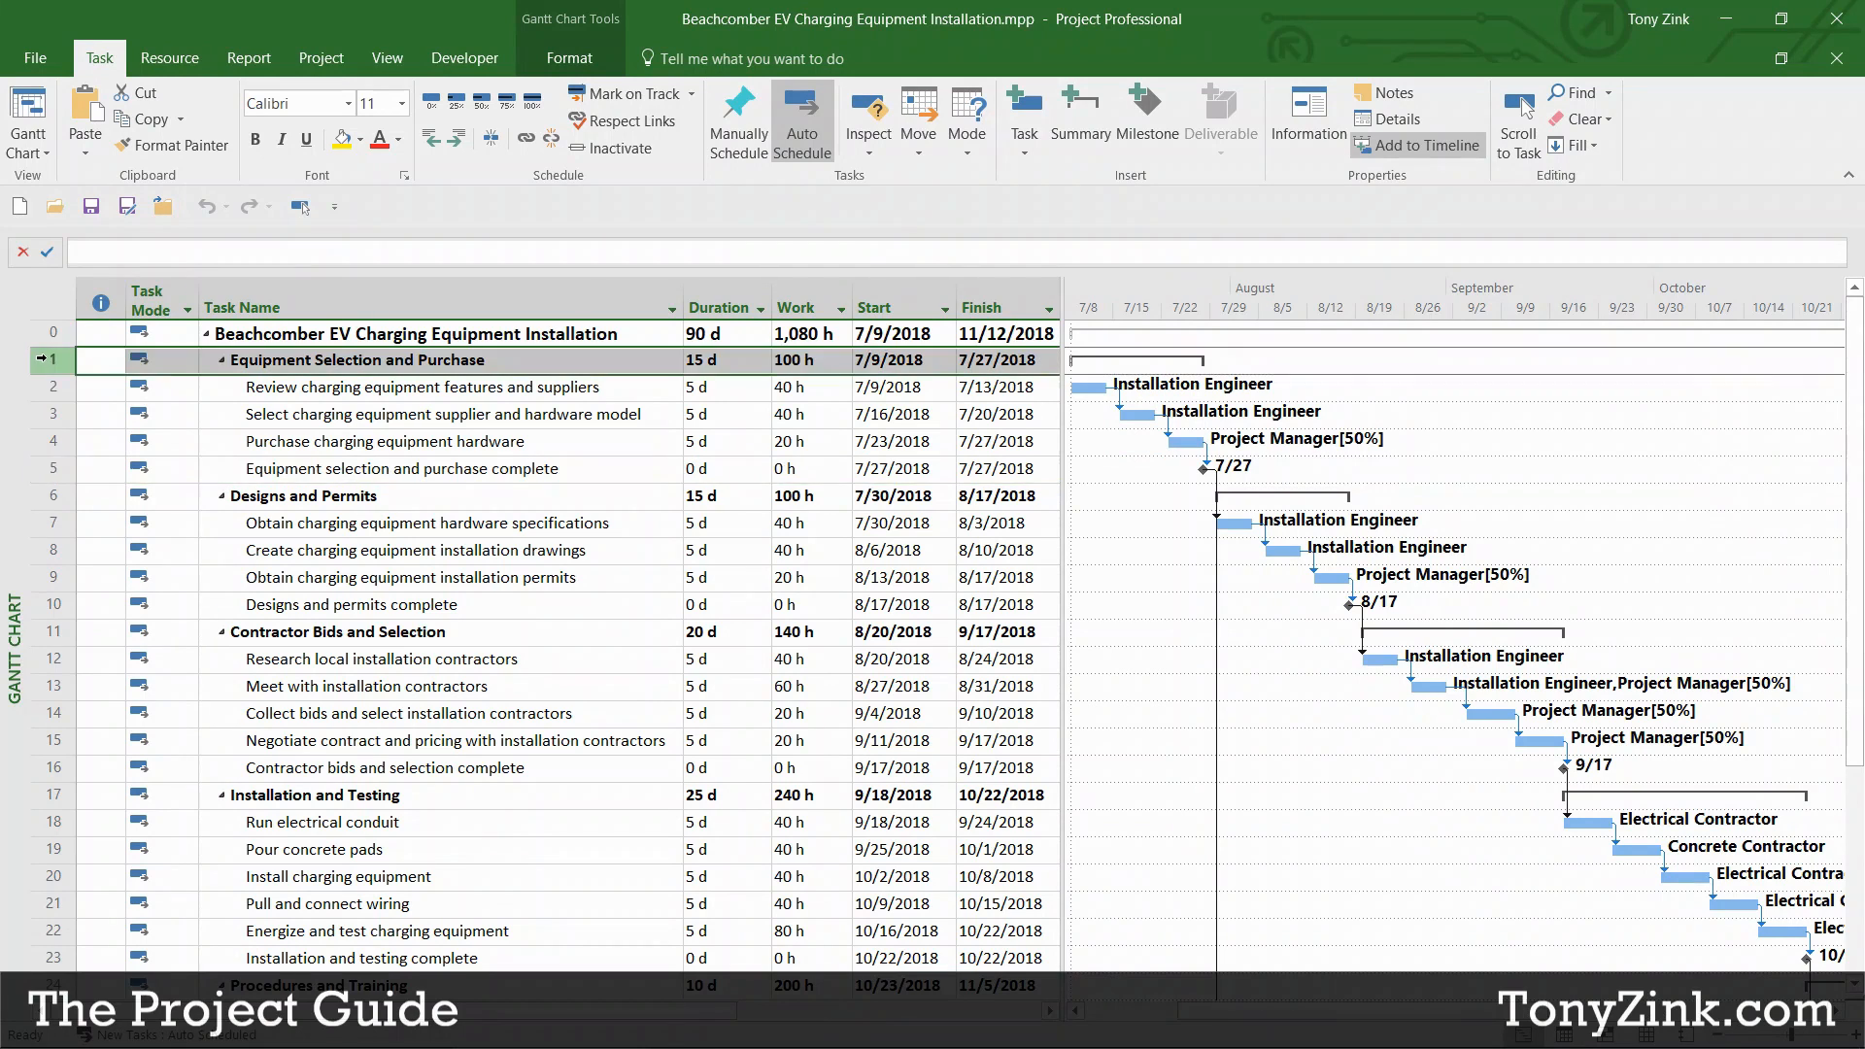
{"action": "left_click", "coordinate": [54, 496]}
{"action": "left_click", "coordinate": [54, 359]}
{"action": "left_click", "coordinate": [54, 497]}
{"action": "left_click", "coordinate": [44, 633]}
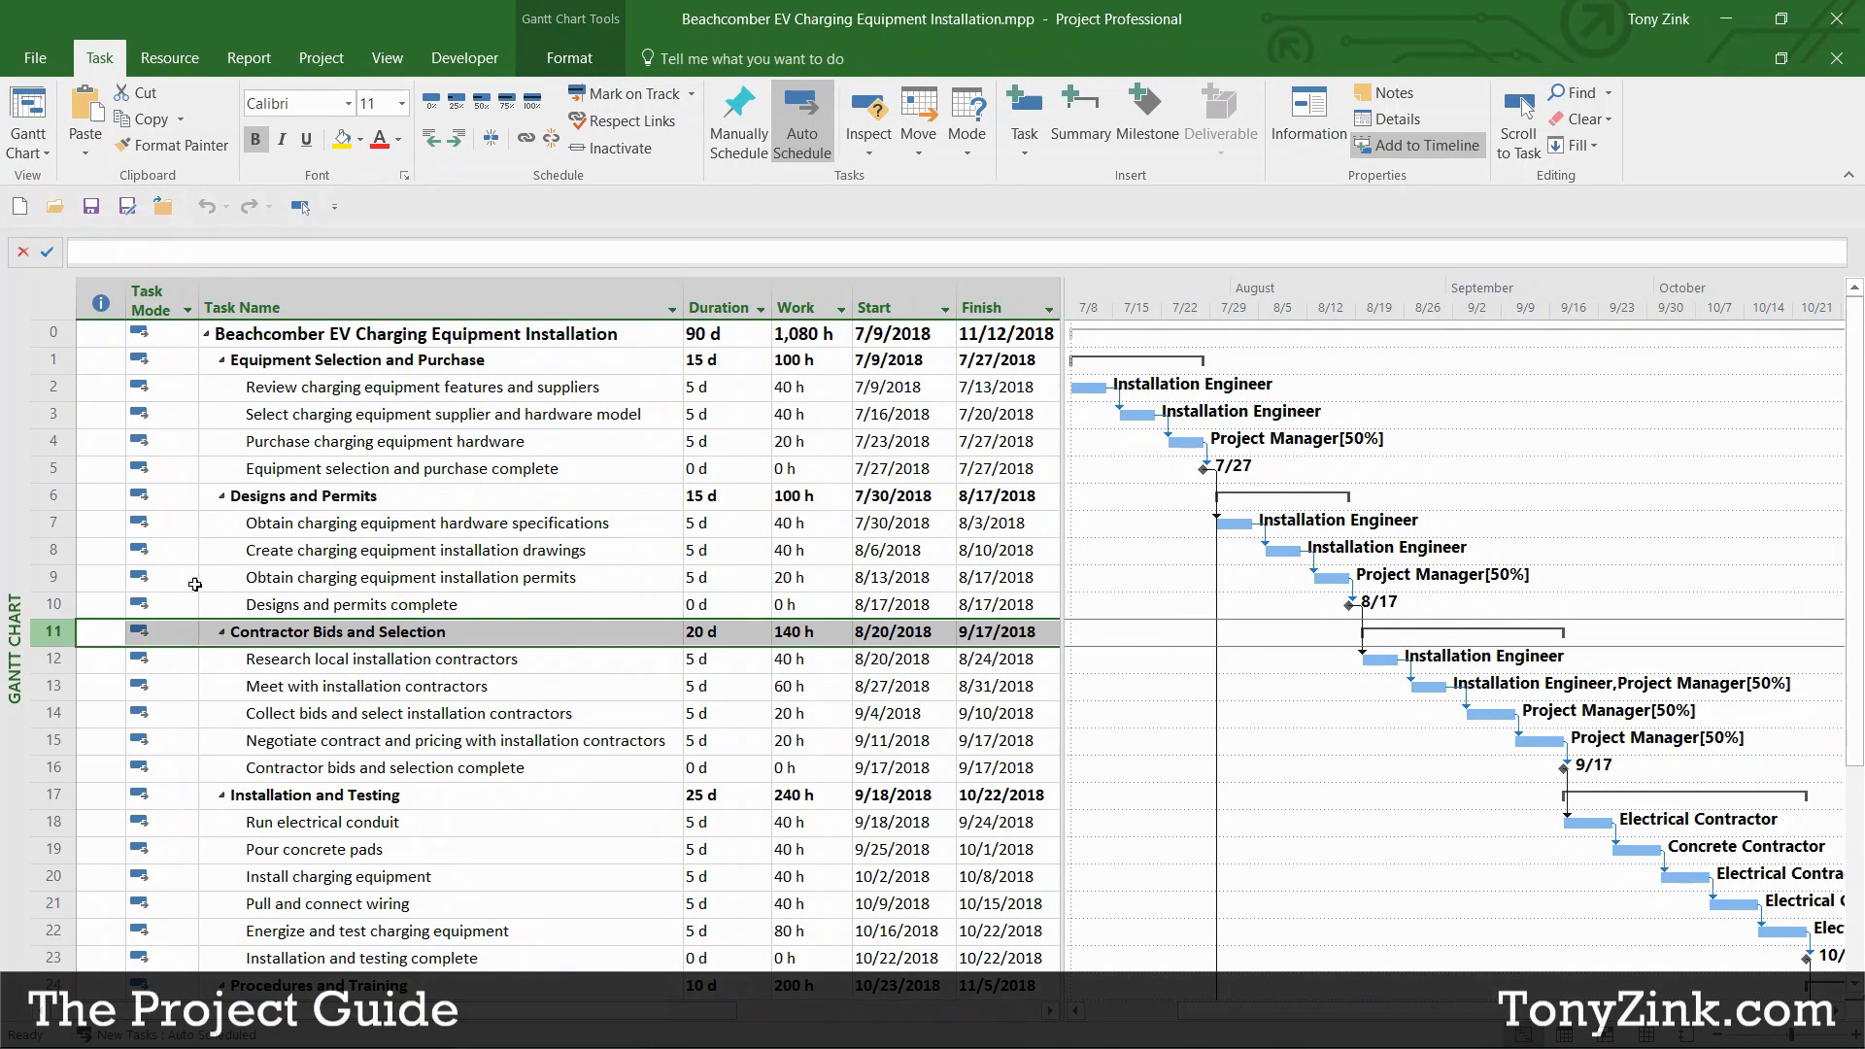
Step: Select the three Equipment Selection and Purchase tasks and highlight the Duration and Work columns
{"action": "left_click", "coordinate": [545, 384]}
{"action": "left_click_drag", "start_coordinate": [545, 385], "coordinate": [534, 454]}
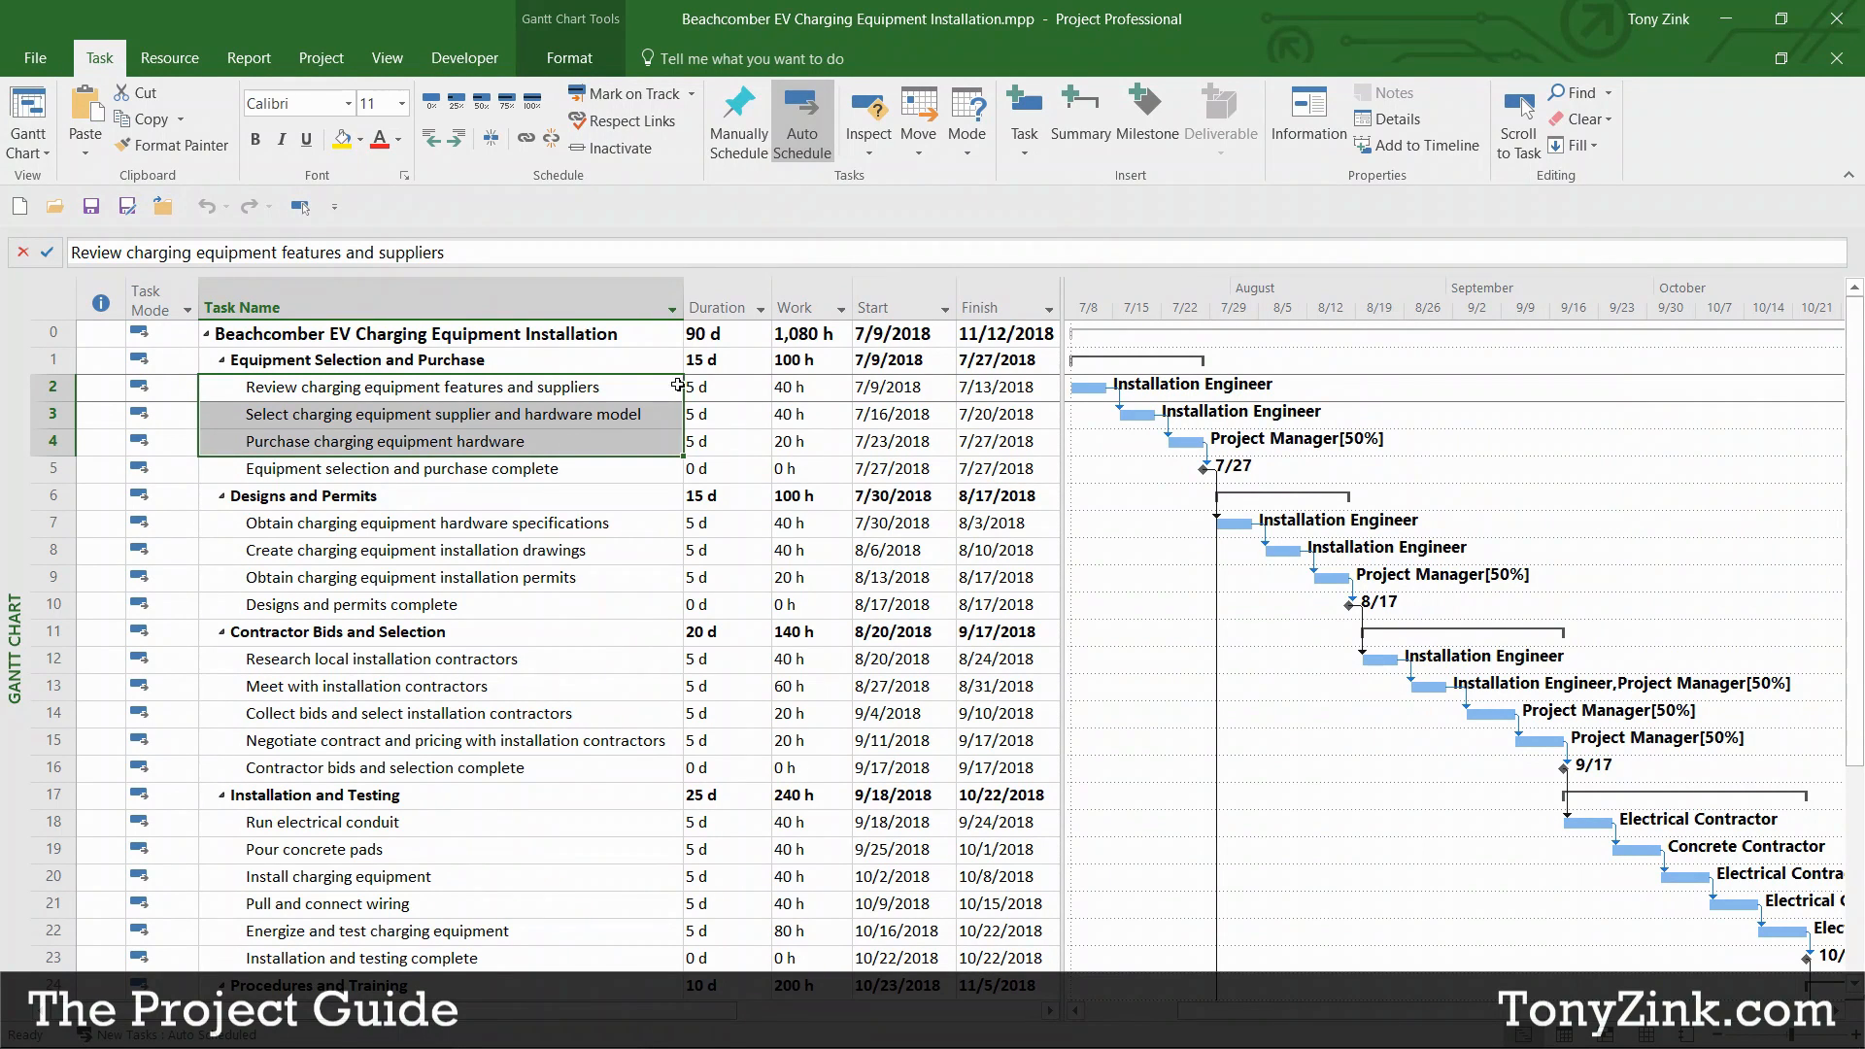
{"action": "left_click", "coordinate": [711, 384]}
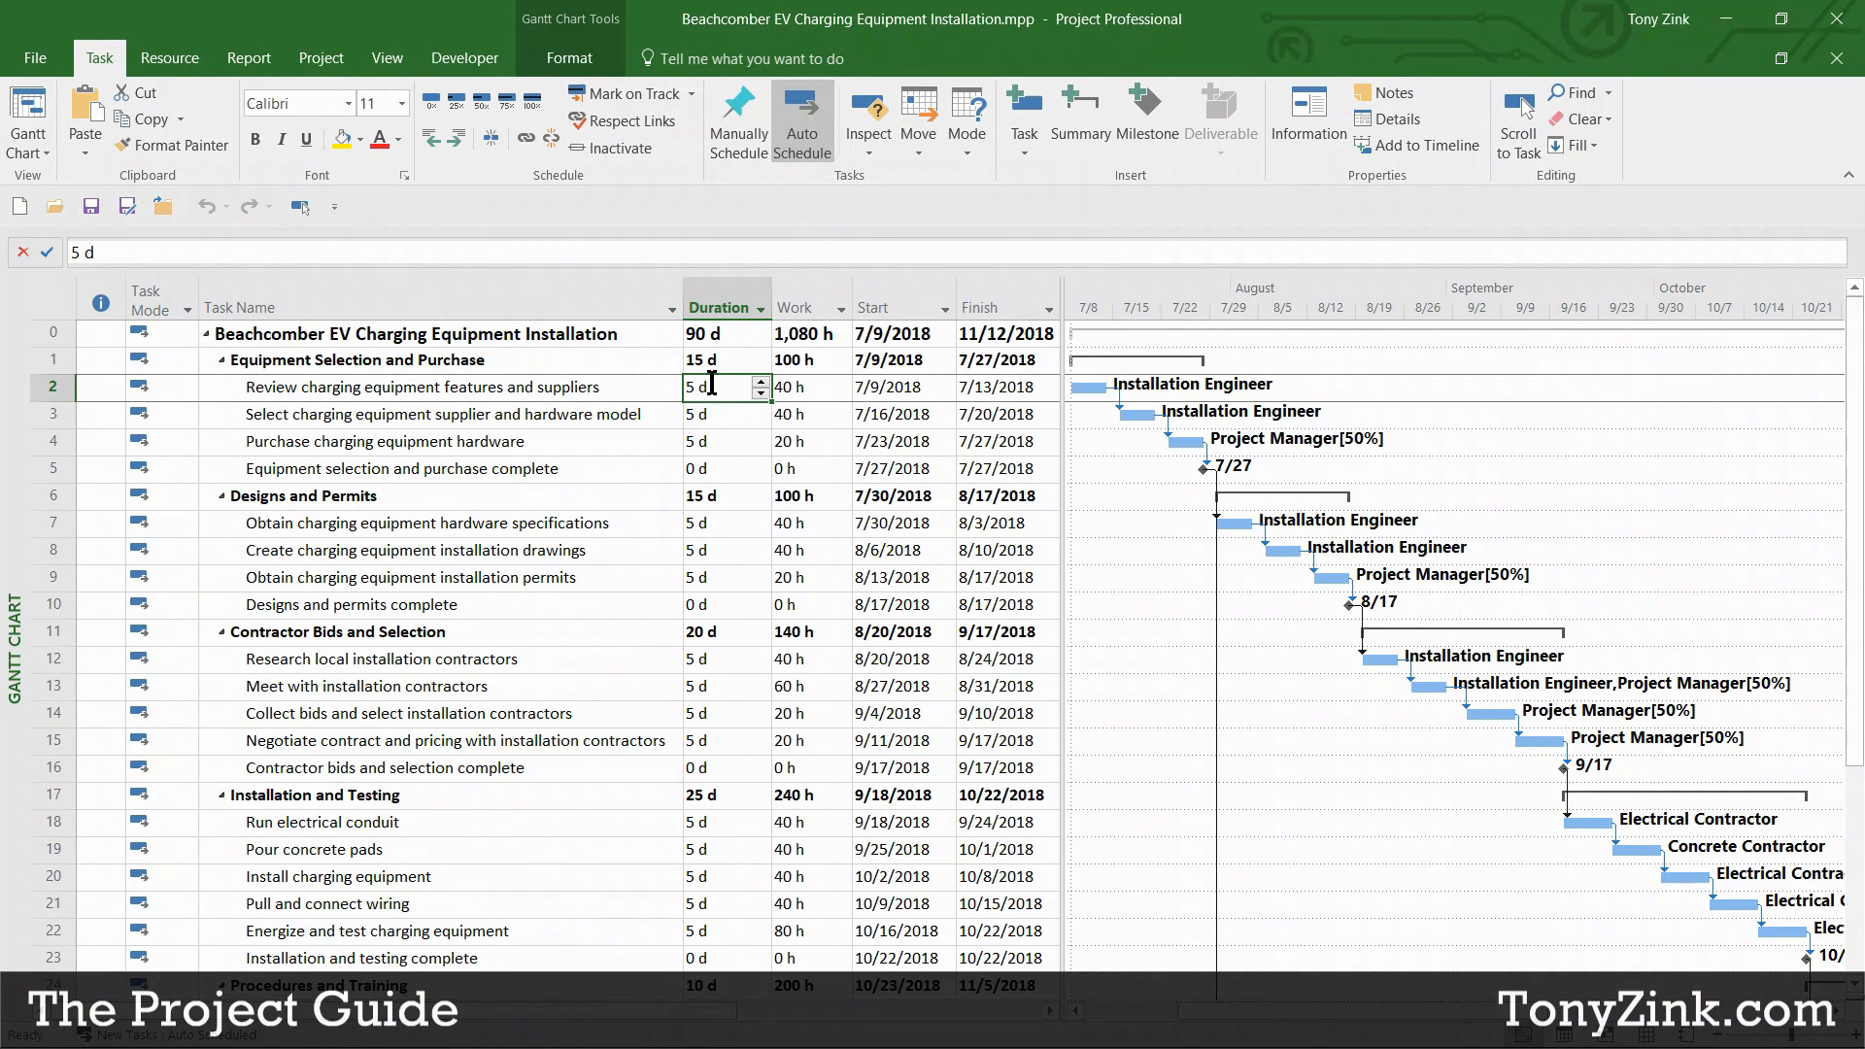
{"action": "left_click", "coordinate": [727, 302]}
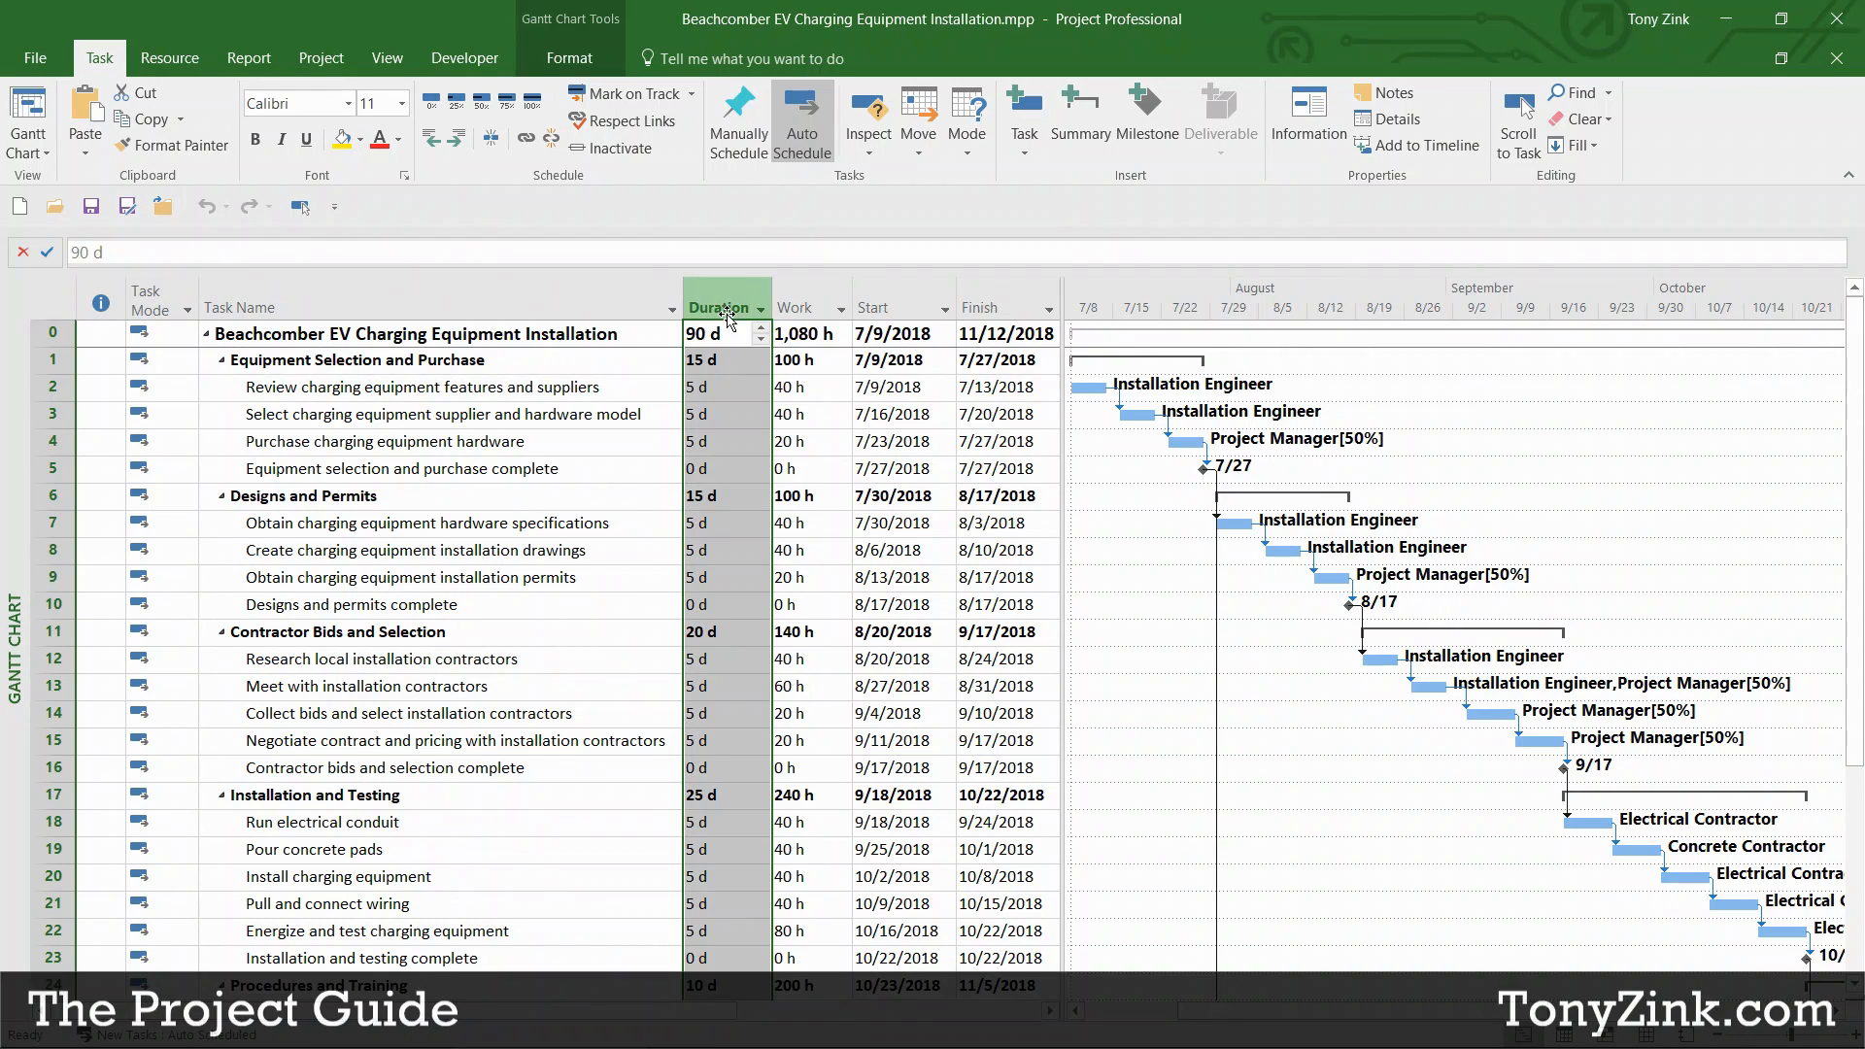
{"action": "left_click", "coordinate": [797, 299]}
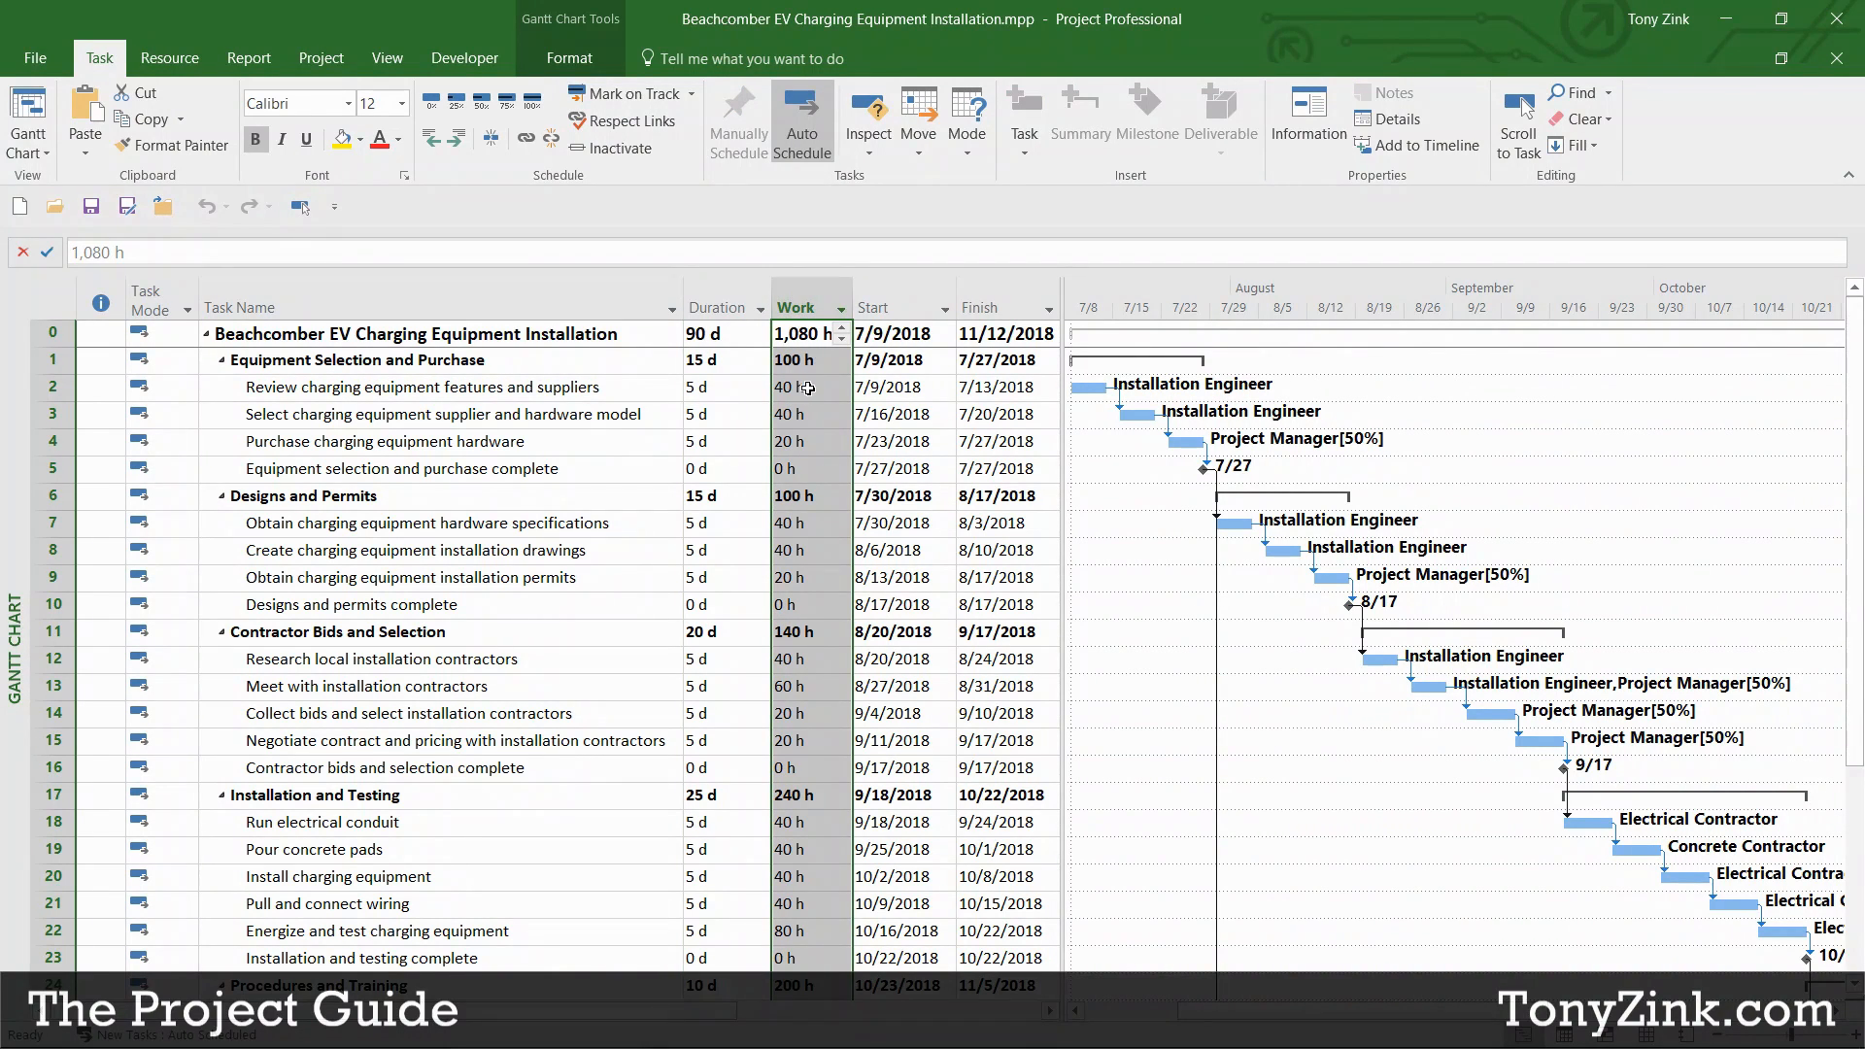
Step: Reselect the first milestone row and the three tasks feeding it
{"action": "left_click", "coordinate": [636, 386]}
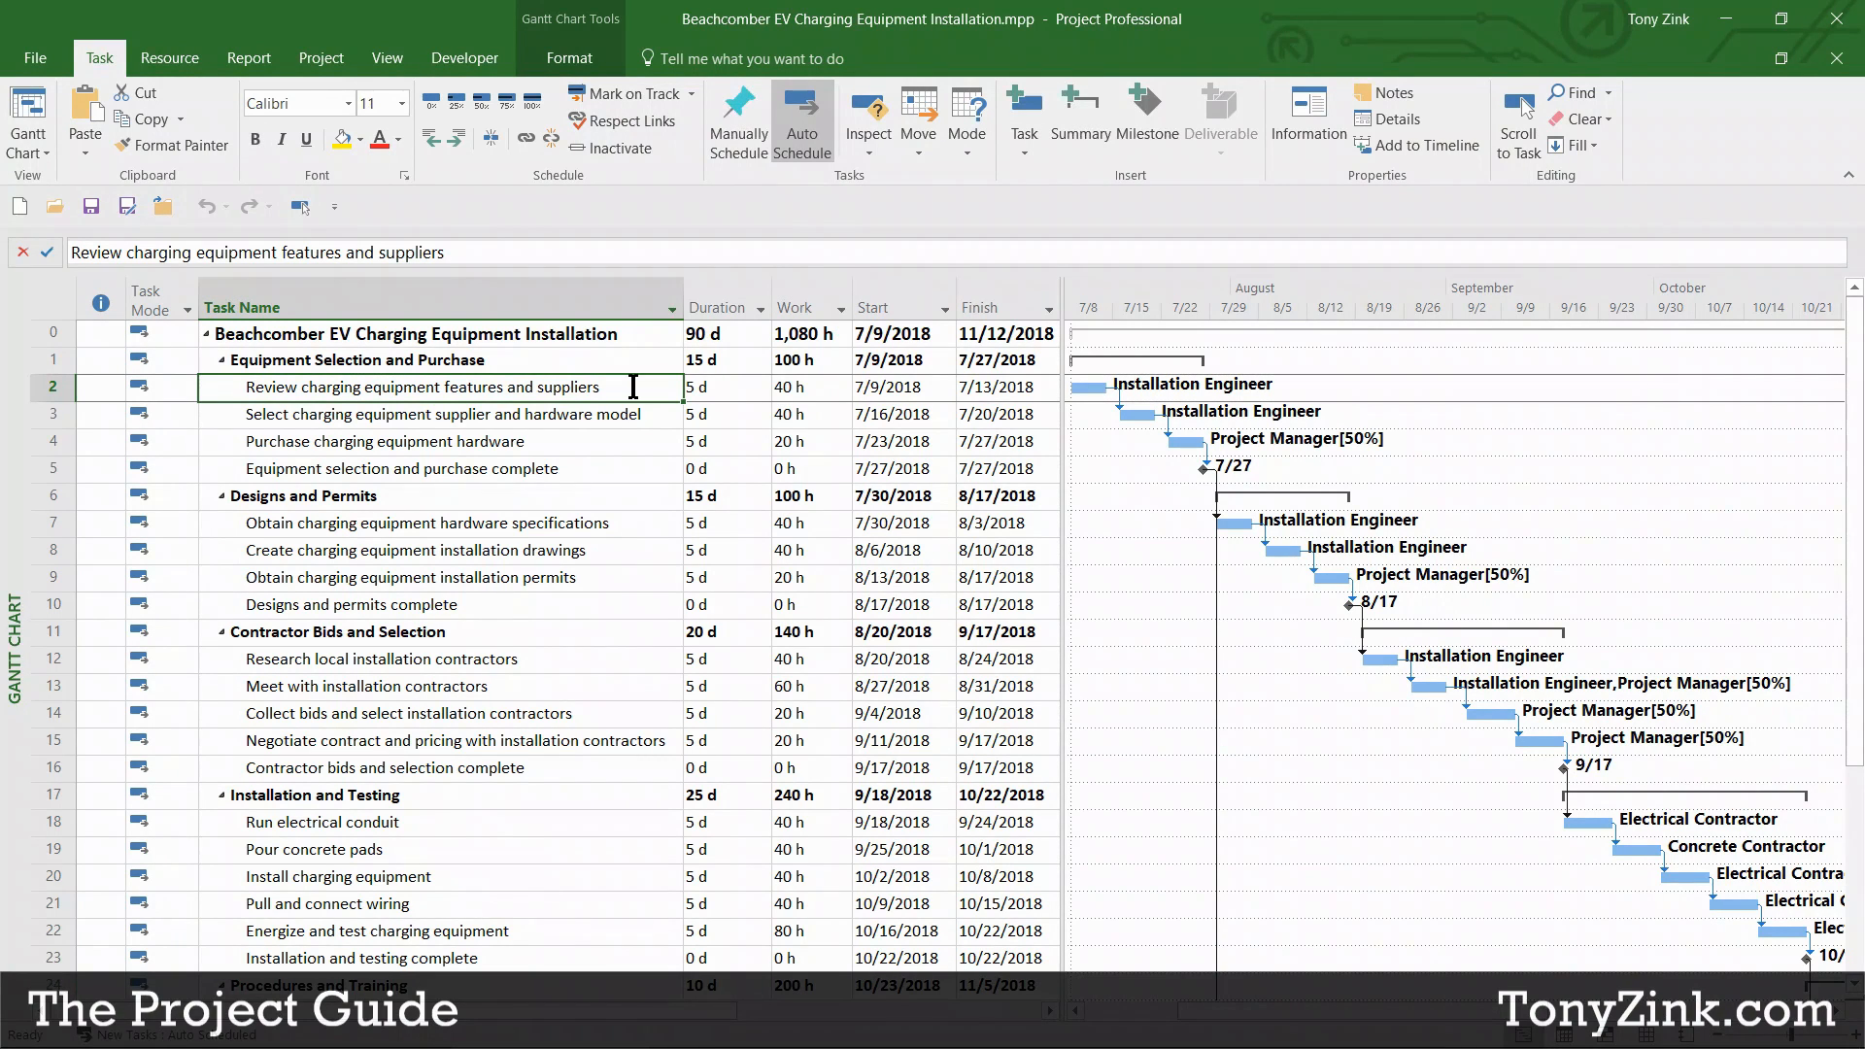
{"action": "left_click", "coordinate": [604, 470]}
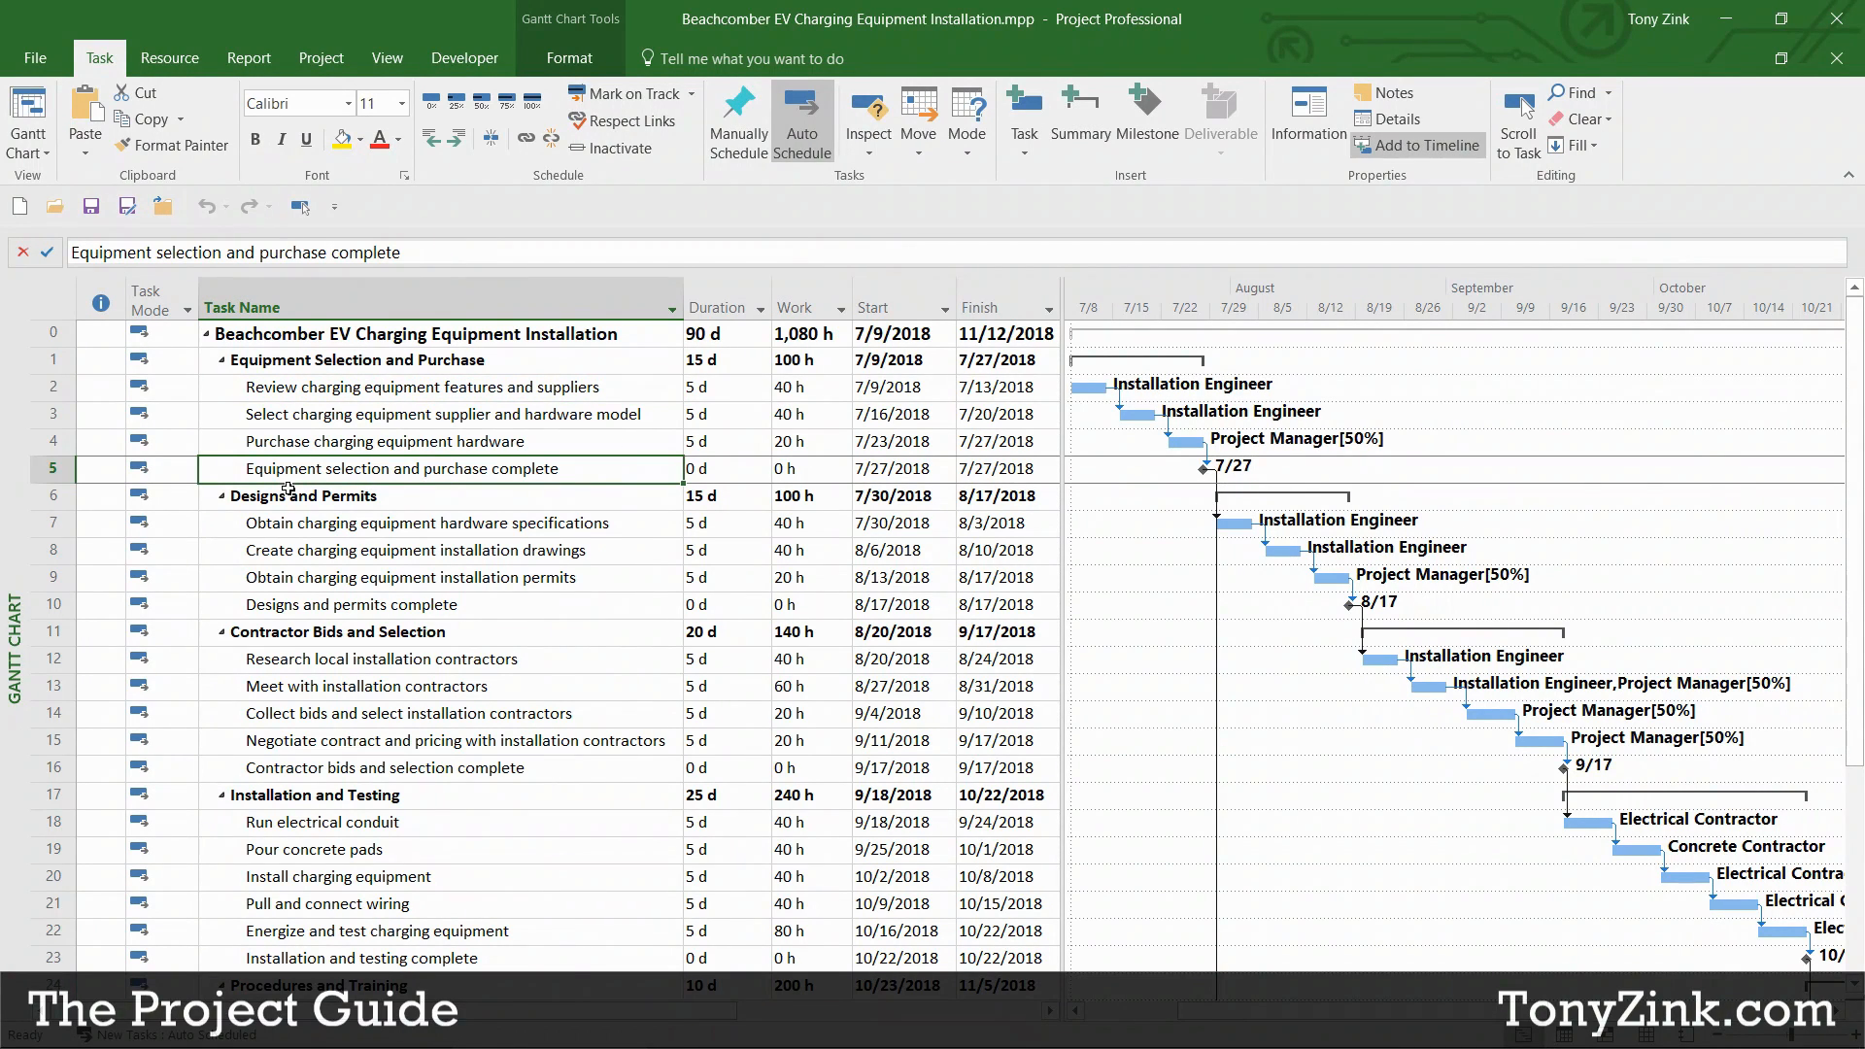
{"action": "left_click", "coordinate": [56, 470]}
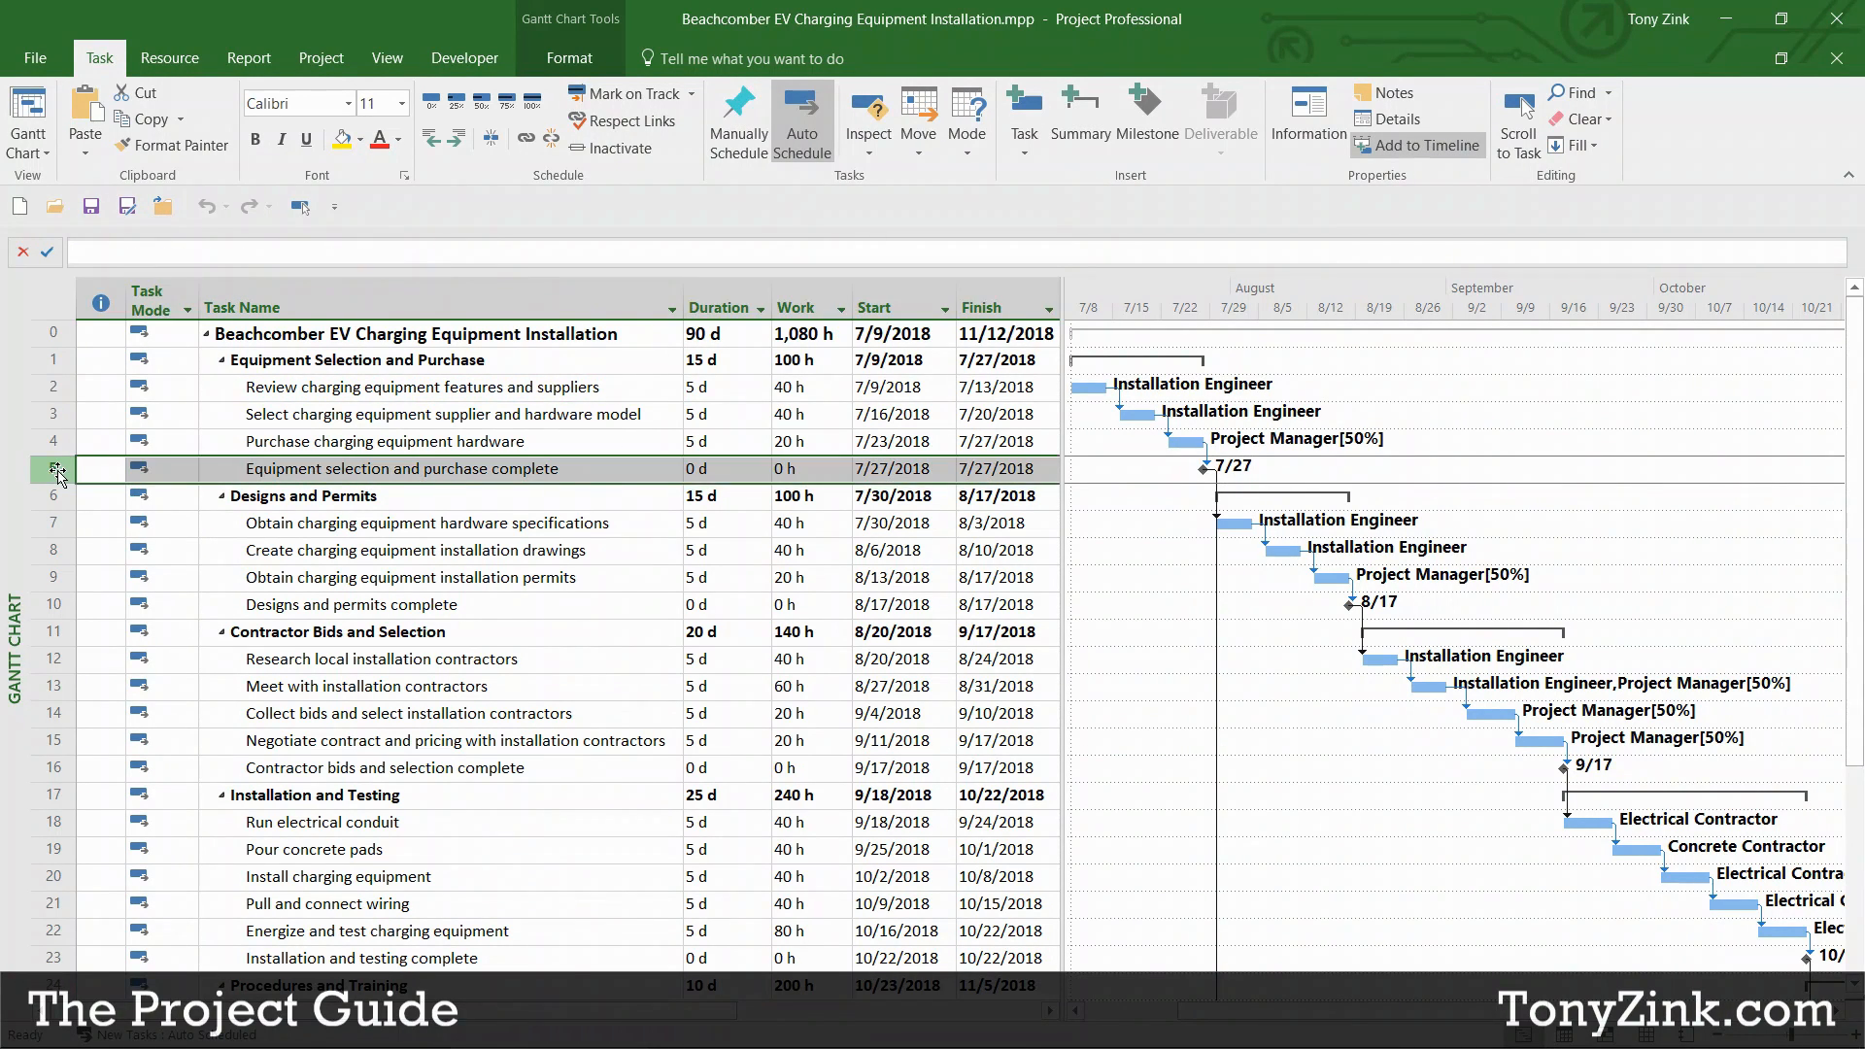
{"action": "left_click", "coordinate": [56, 604]}
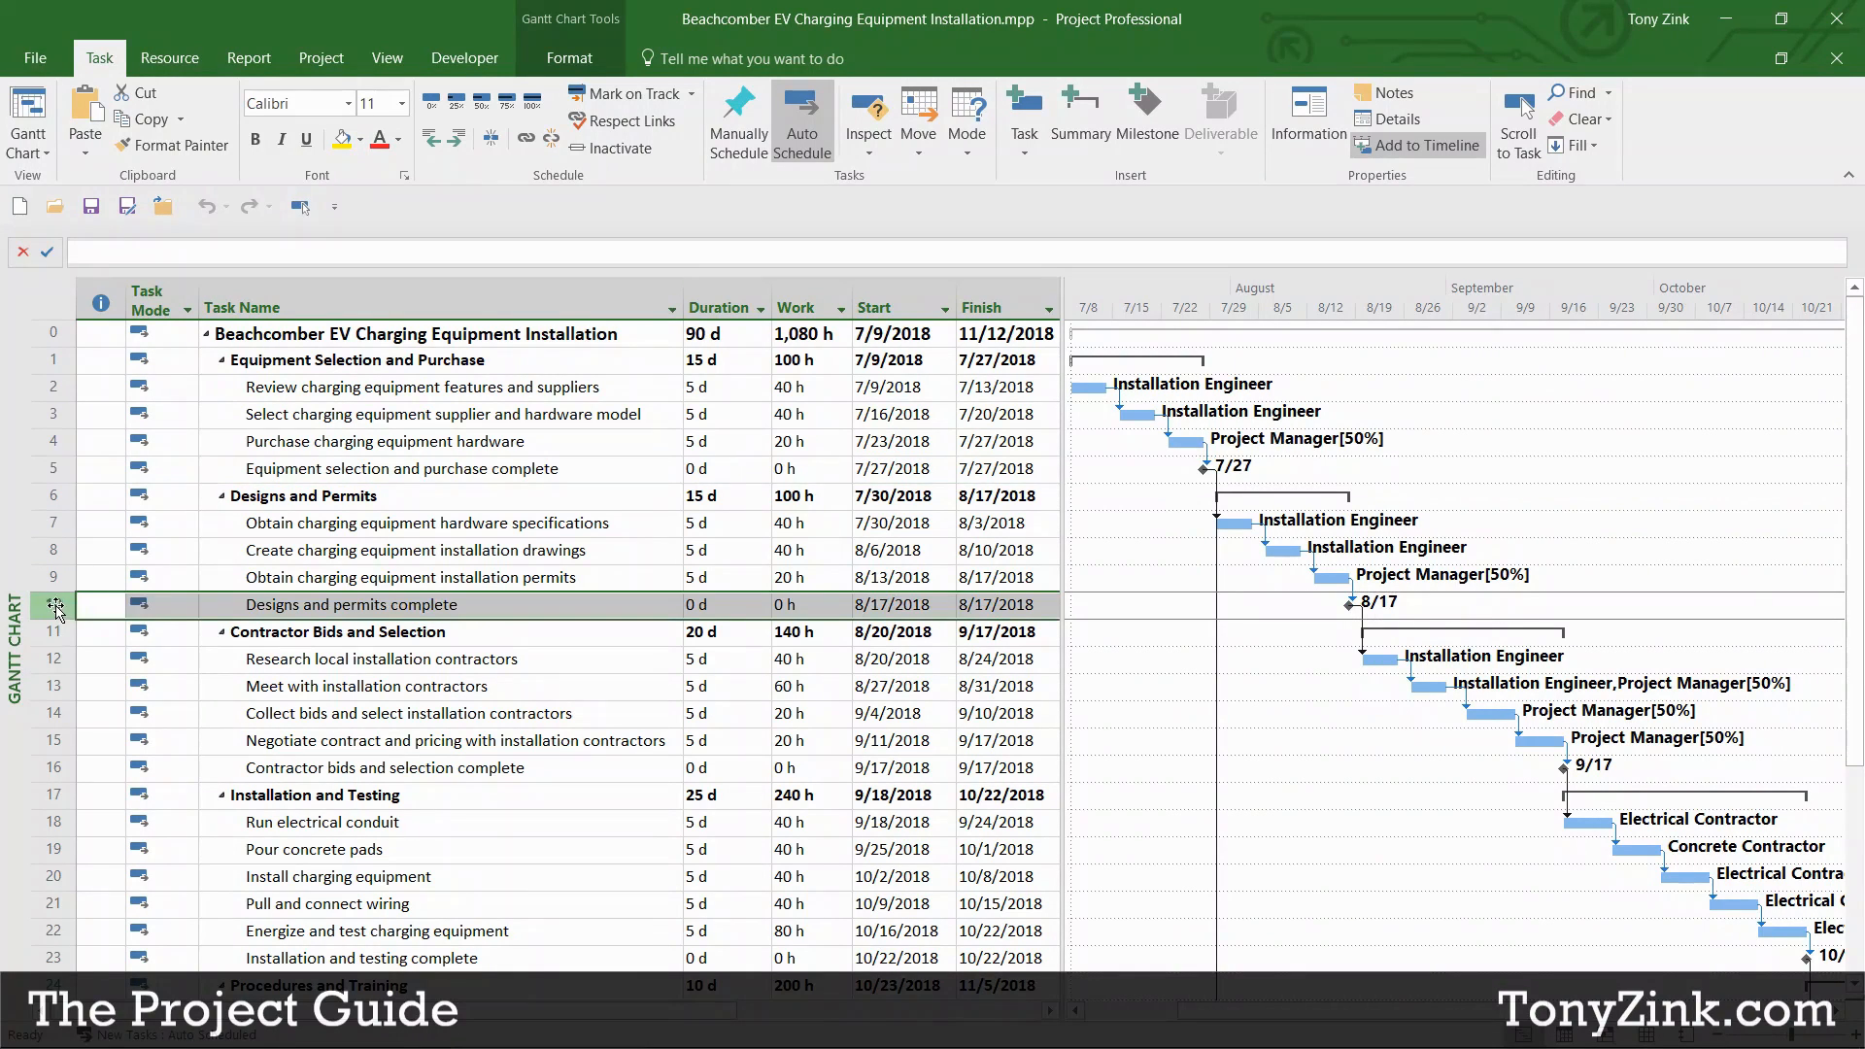
{"action": "left_click", "coordinate": [54, 469]}
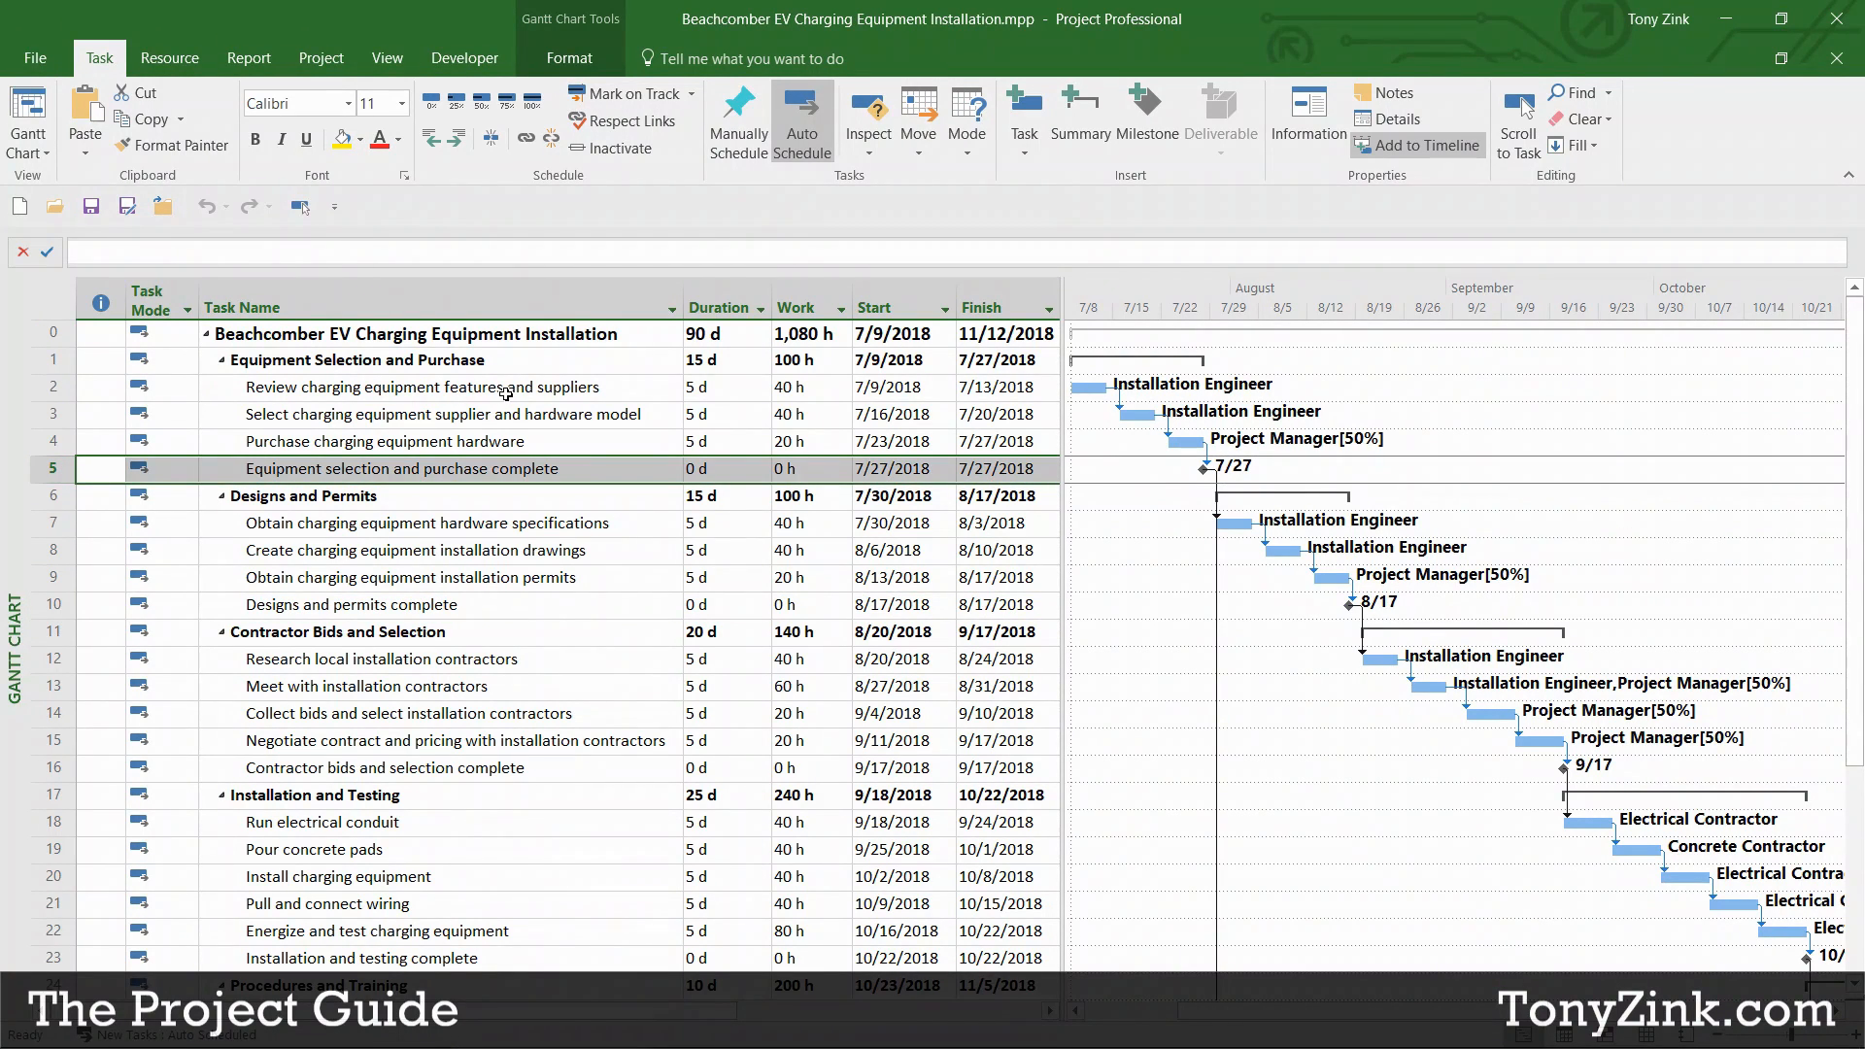
{"action": "left_click_drag", "start_coordinate": [506, 391], "coordinate": [506, 453]}
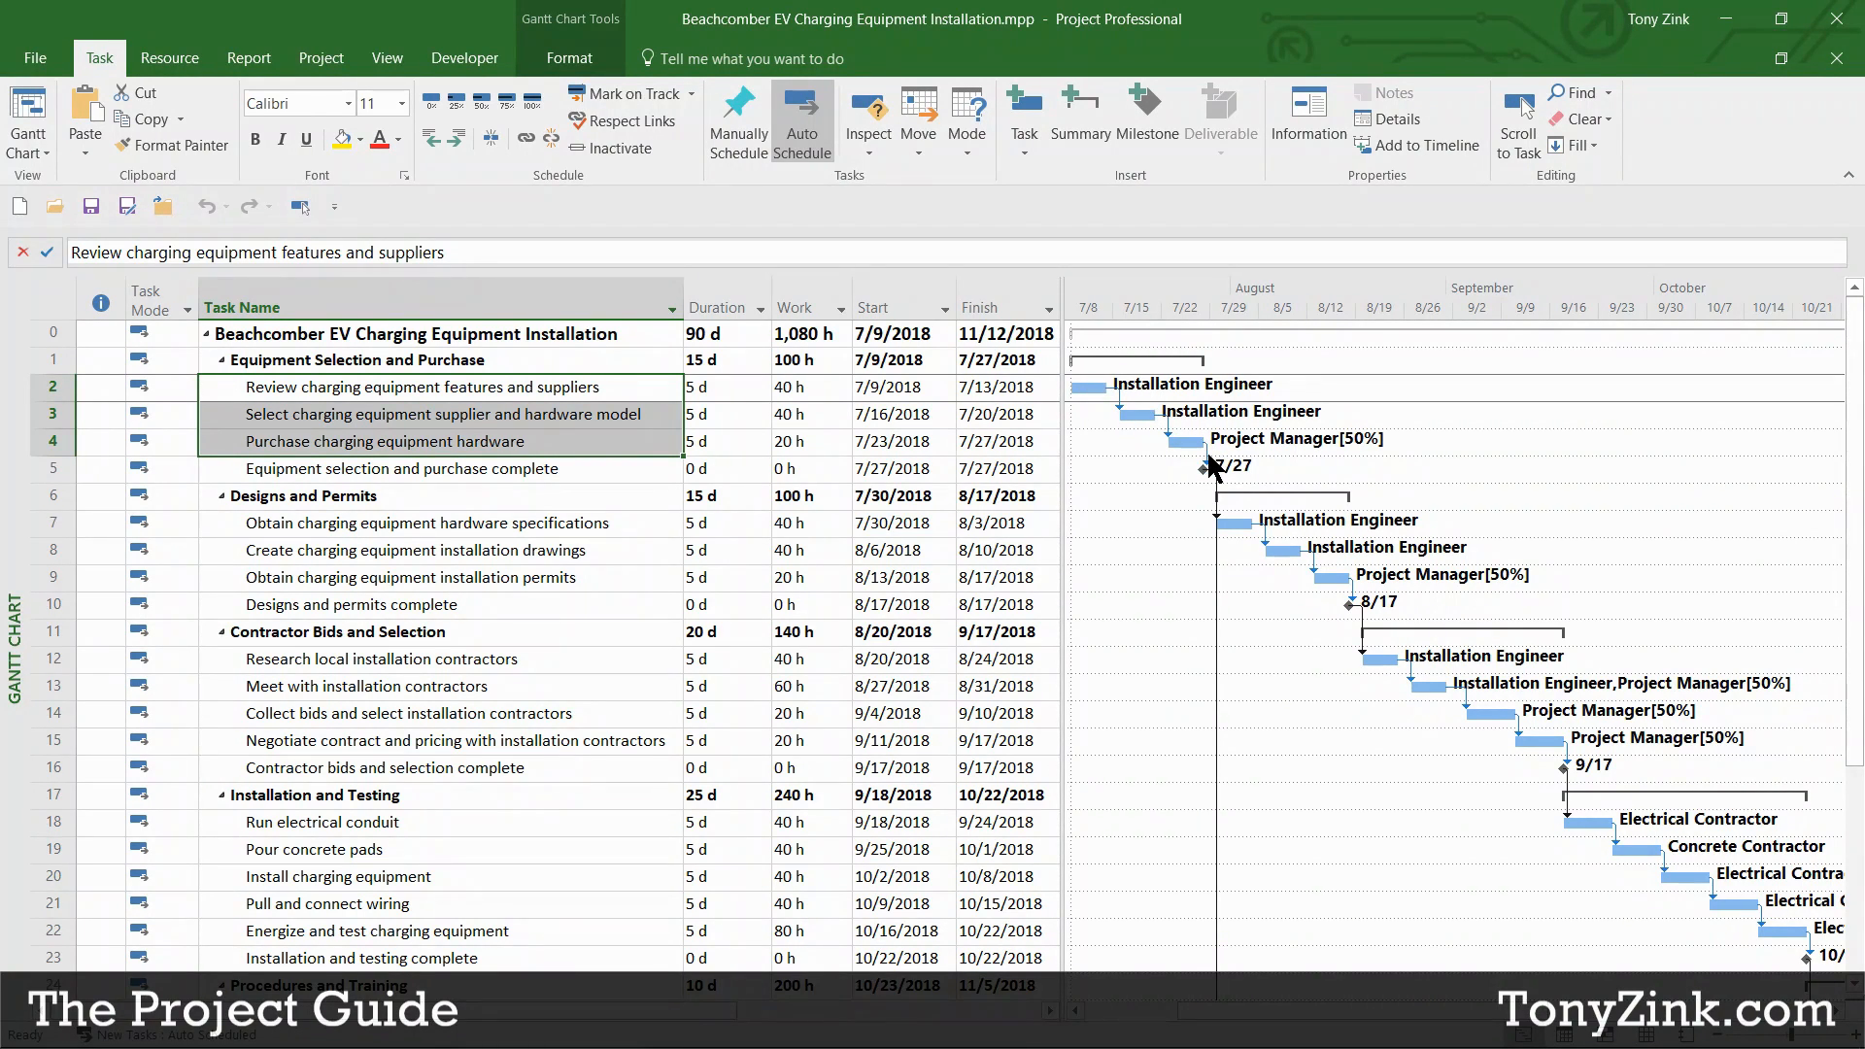
Step: Mark the supplier review, supplier selection and hardware purchase task rows in turn
{"action": "mouse_move", "coordinate": [1211, 466]}
{"action": "left_click", "coordinate": [54, 387]}
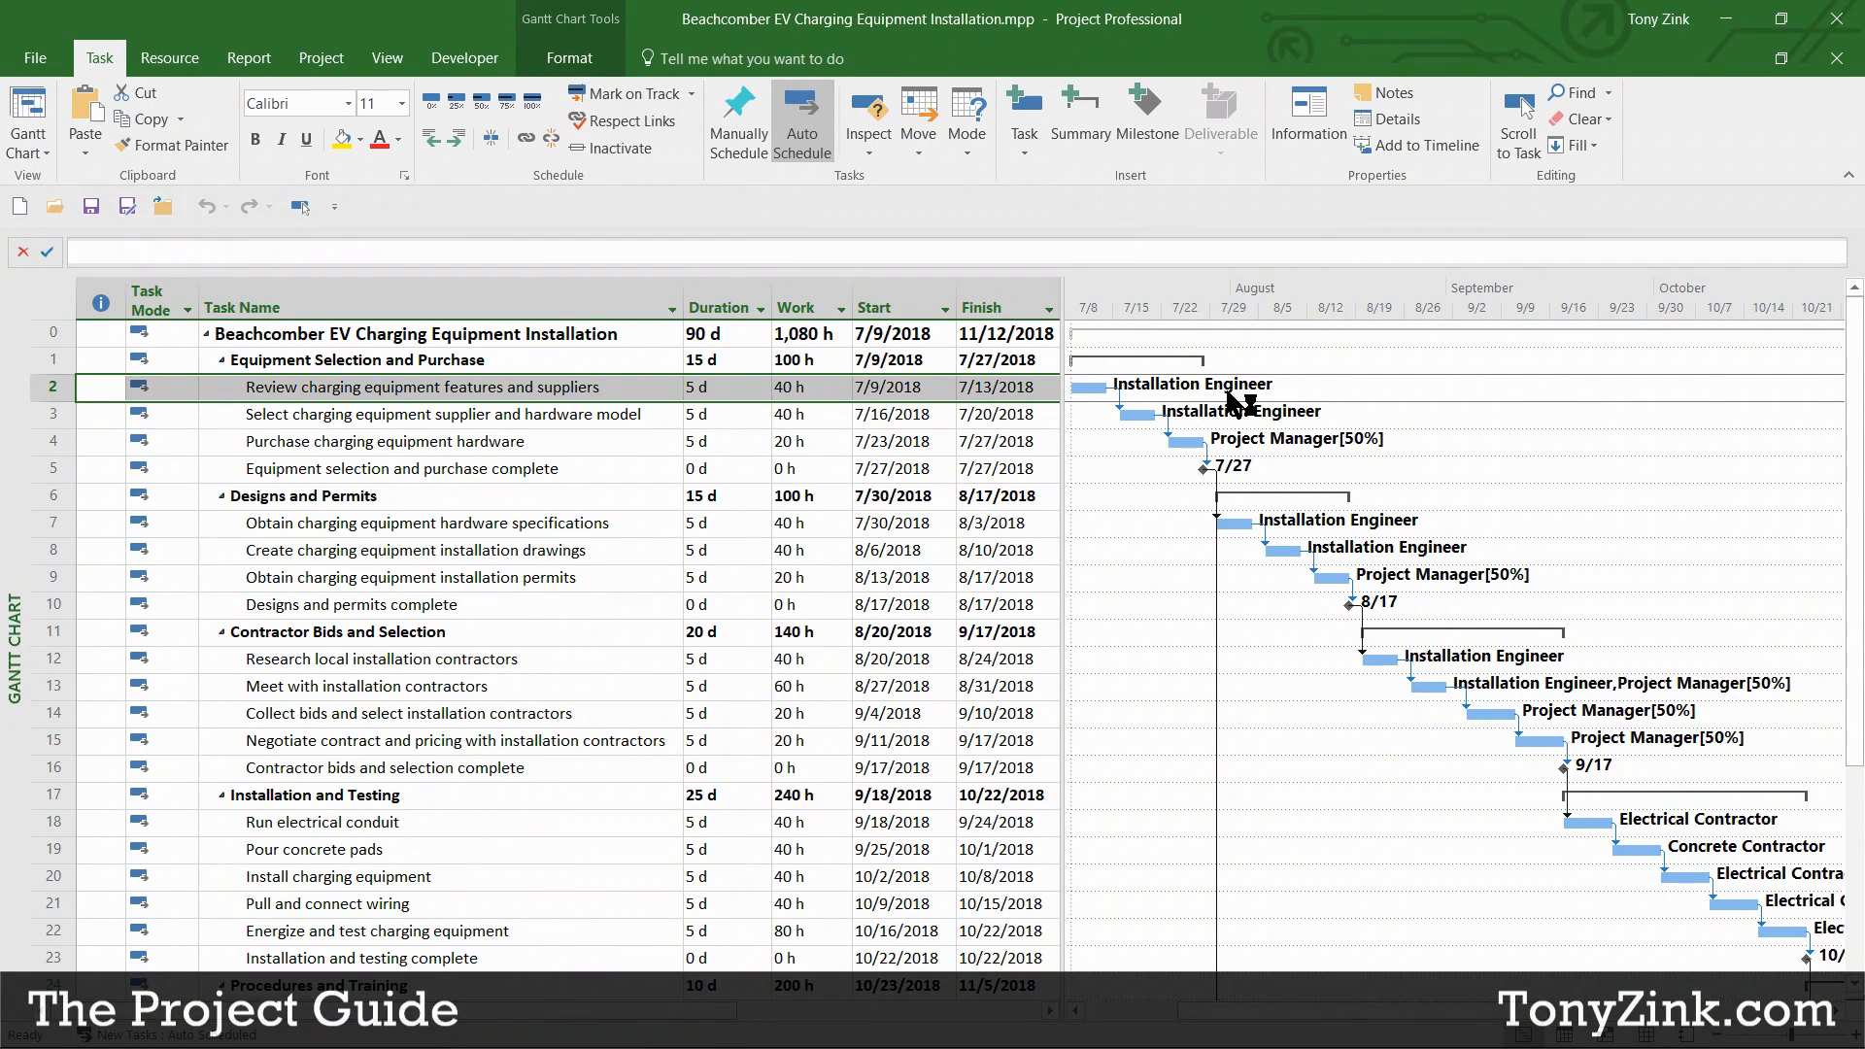
{"action": "left_click", "coordinate": [42, 418]}
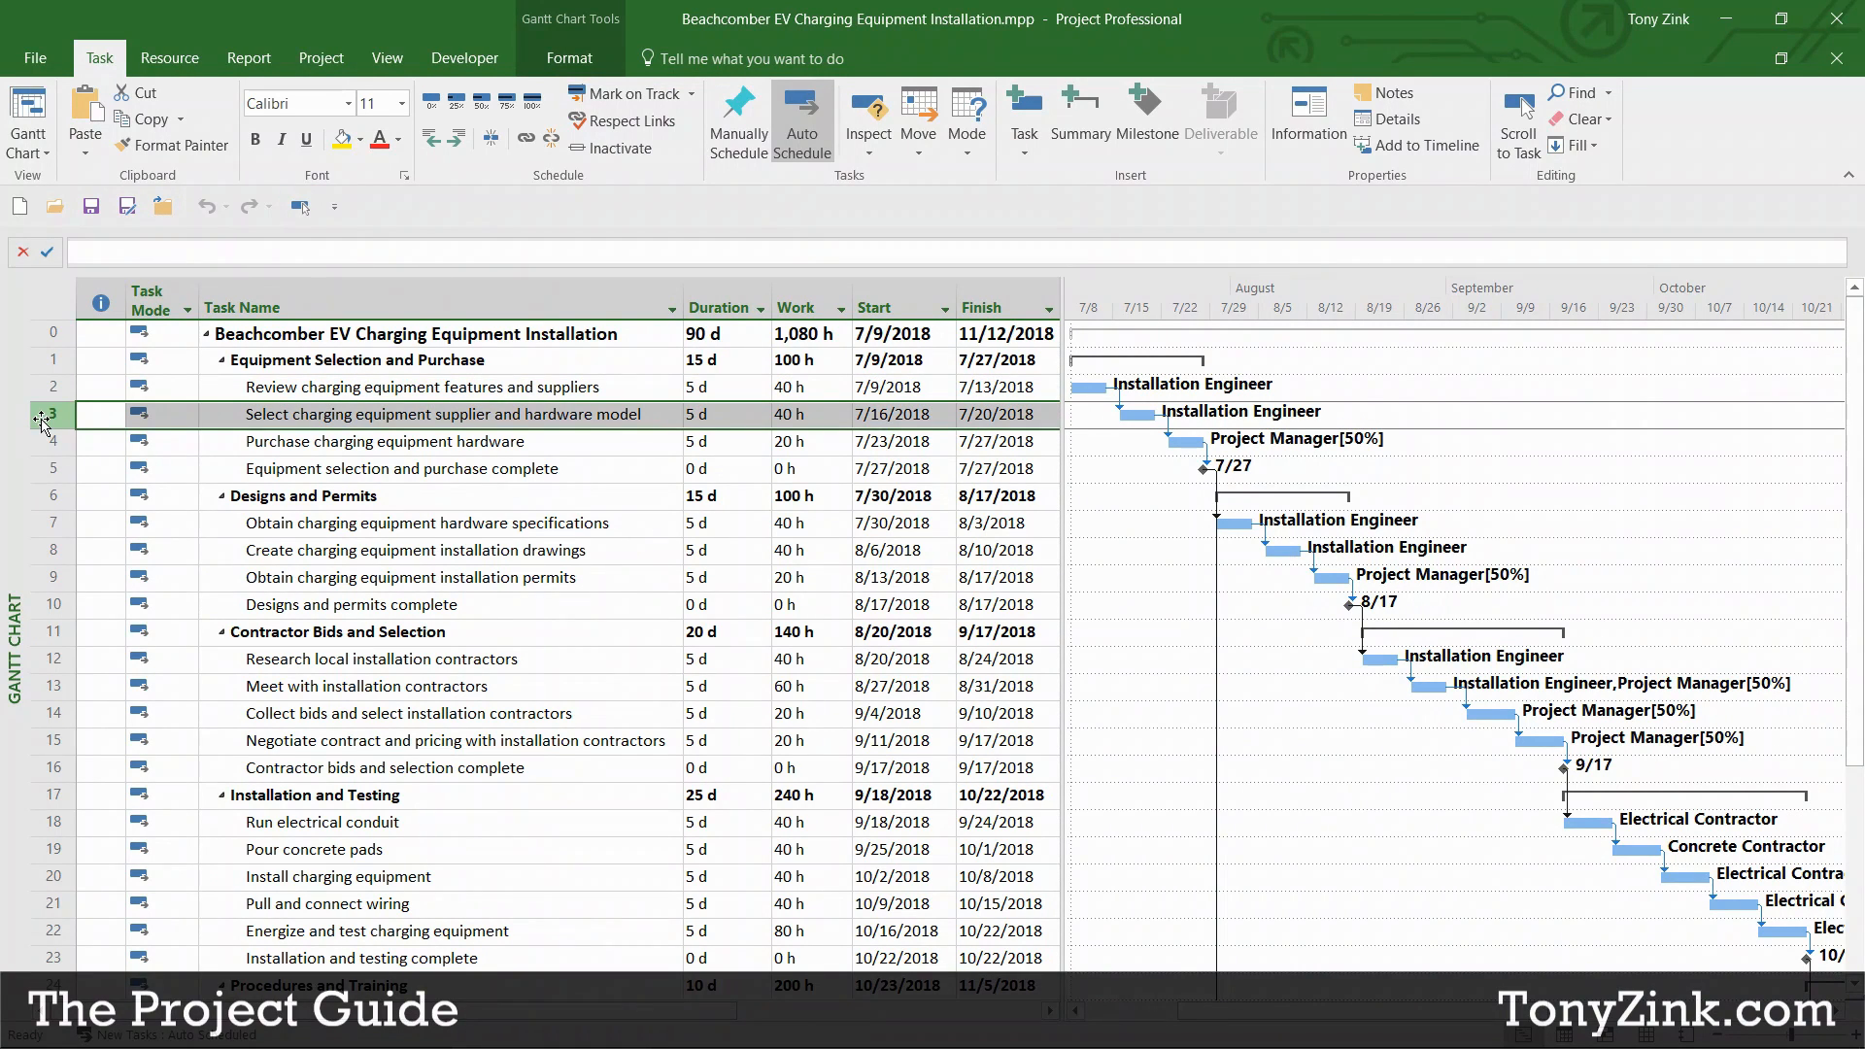
{"action": "left_click", "coordinate": [110, 453]}
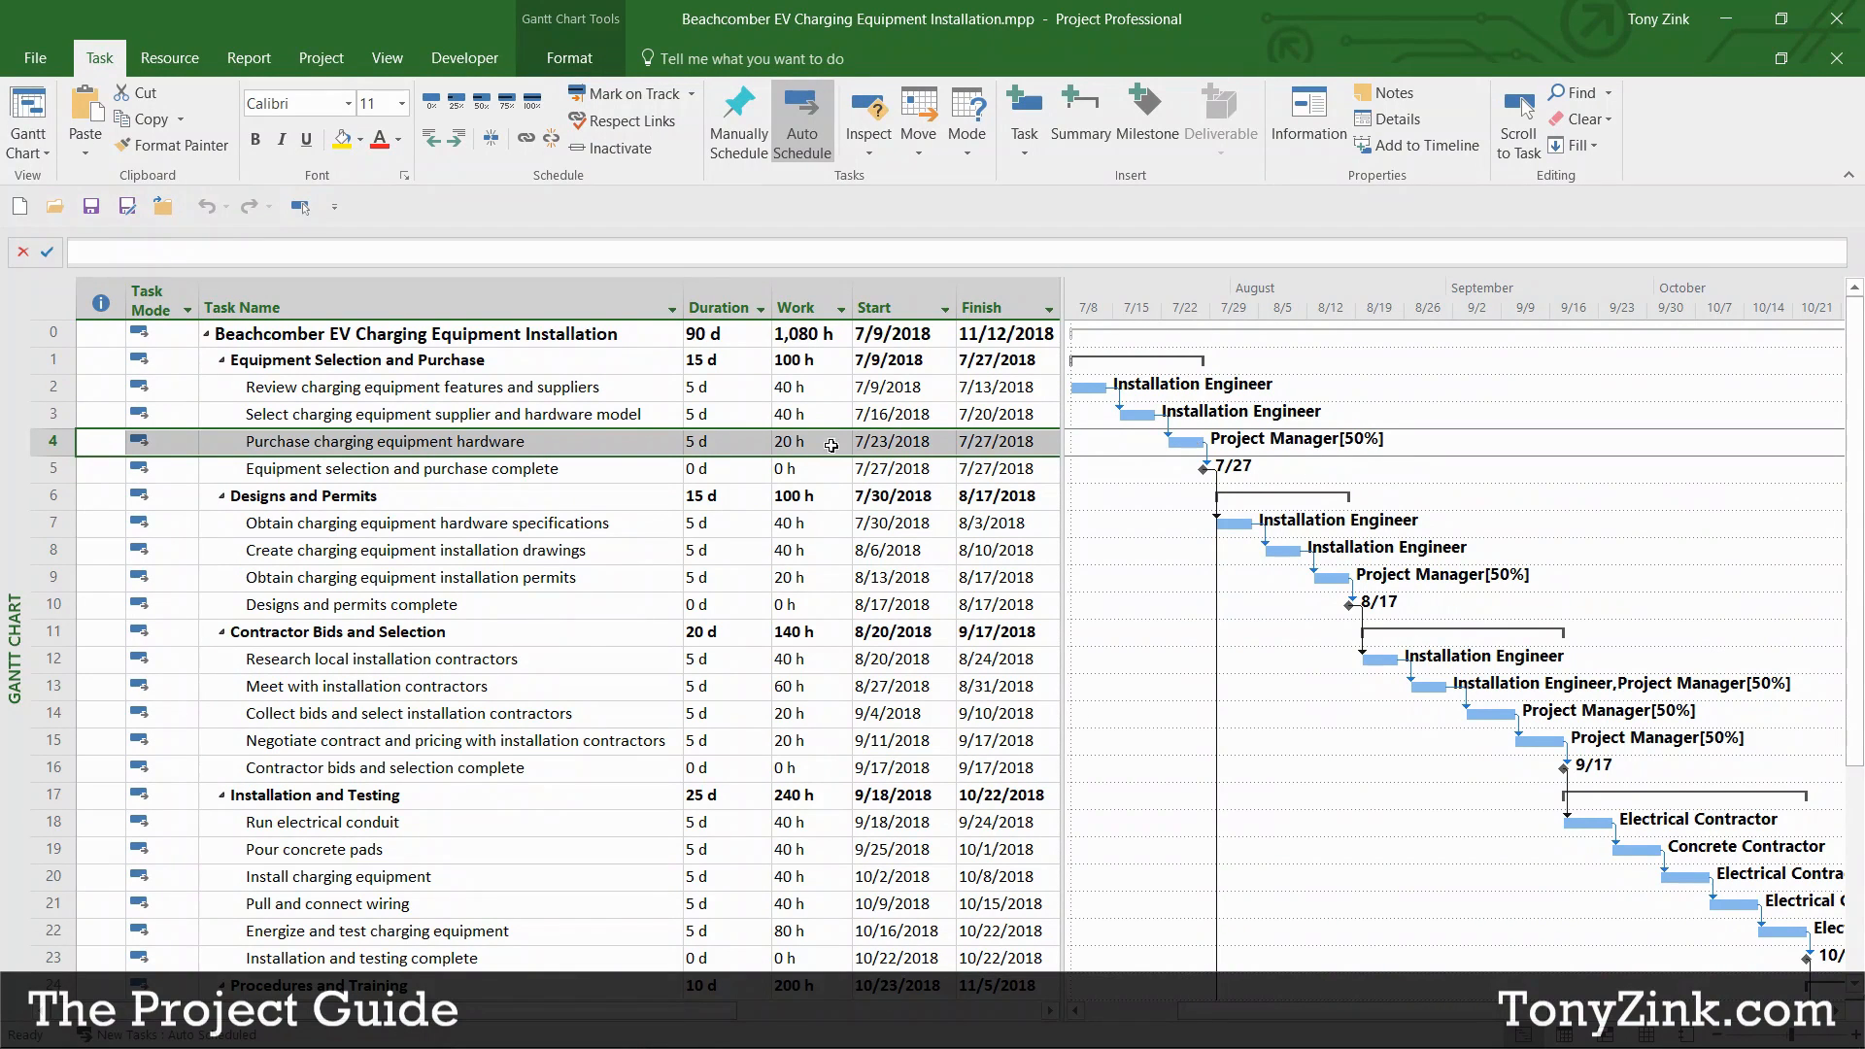
Step: Compare Purchase charging equipment hardware's 5 d duration with its 20 h of work
{"action": "left_click", "coordinate": [724, 445]}
{"action": "left_click", "coordinate": [809, 445]}
{"action": "left_click", "coordinate": [735, 445]}
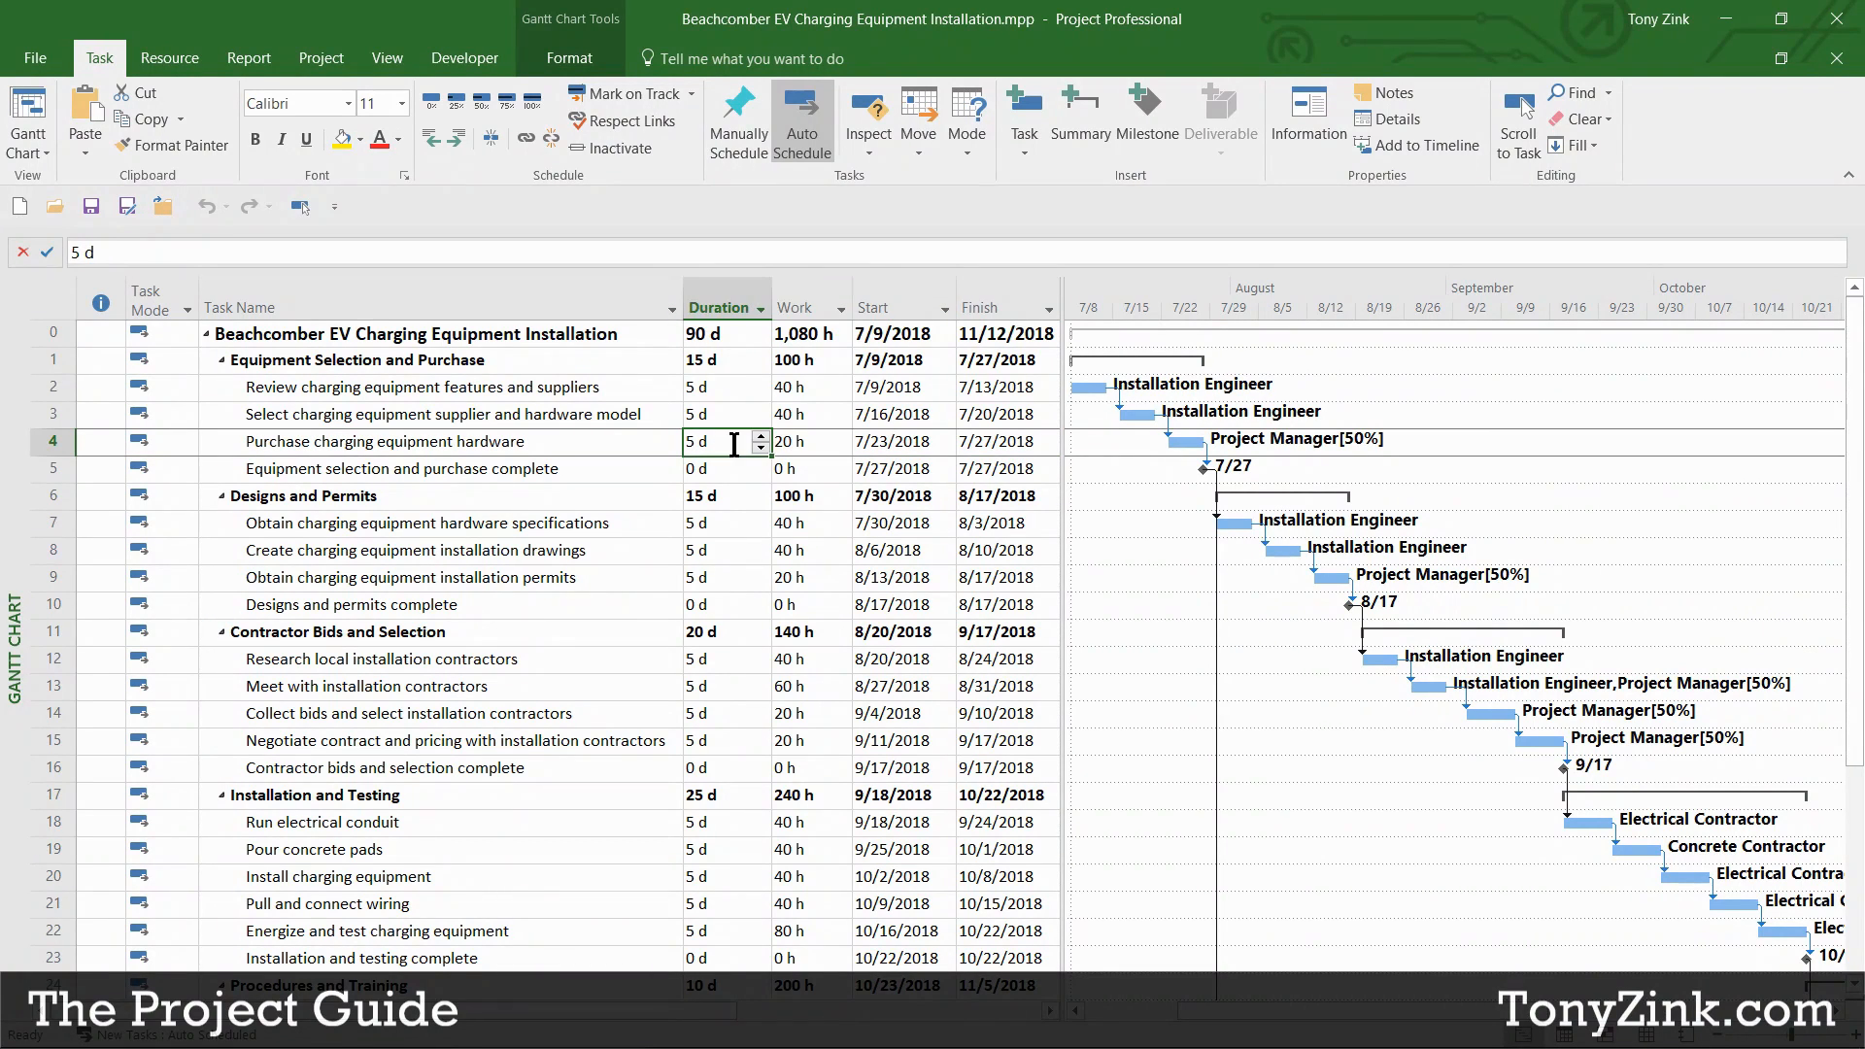
{"action": "left_click", "coordinate": [641, 448]}
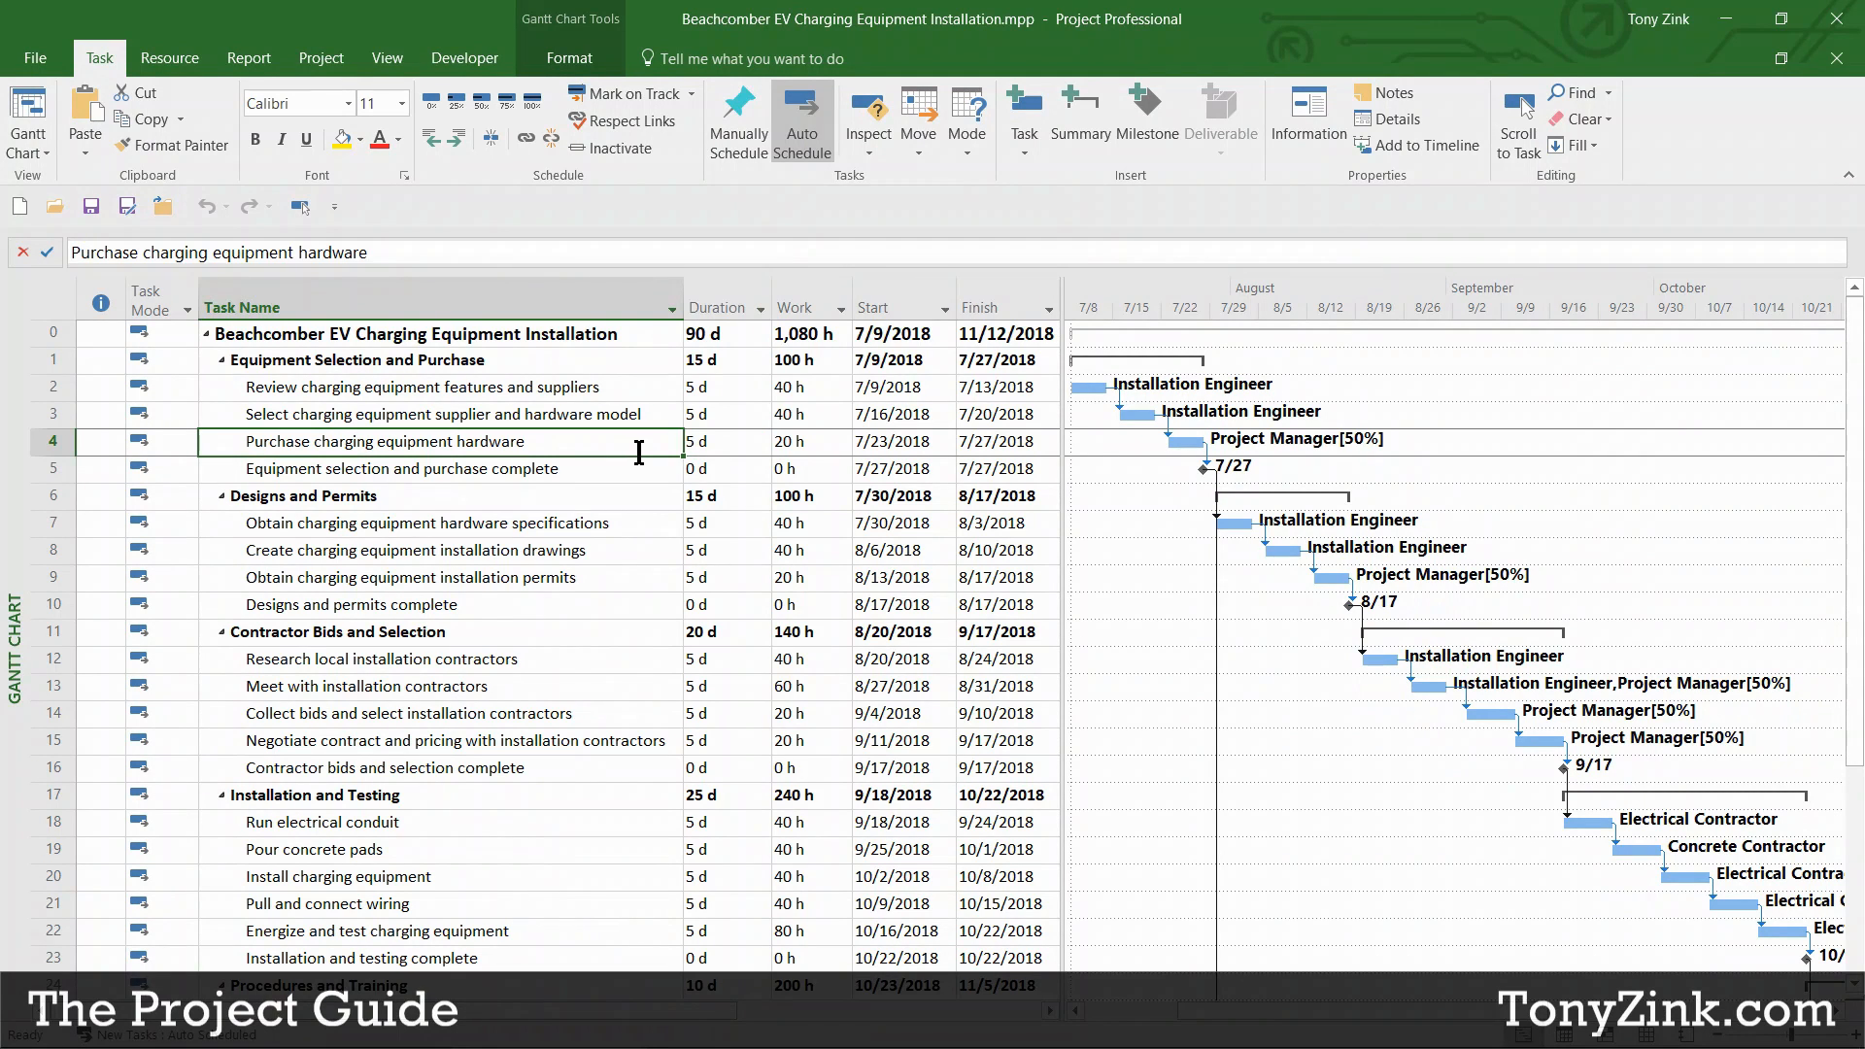
{"action": "left_click", "coordinate": [719, 443]}
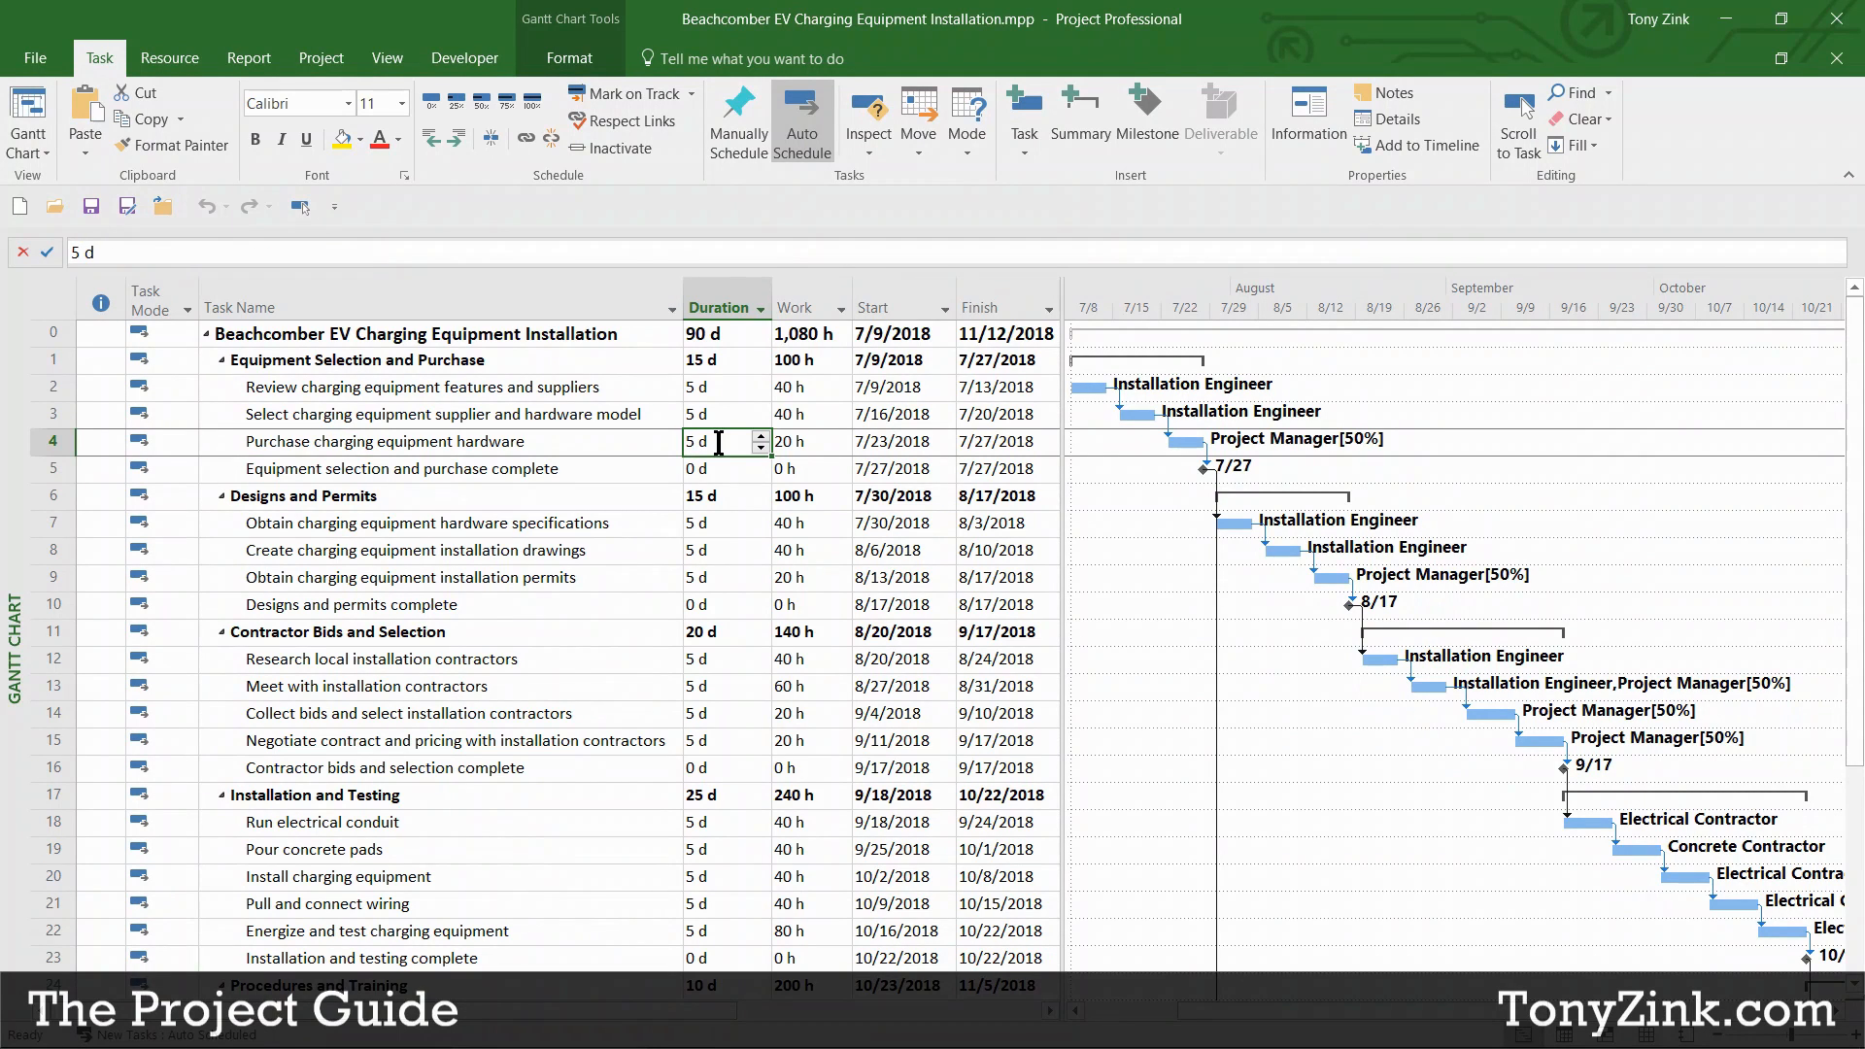
{"action": "left_click", "coordinate": [823, 448]}
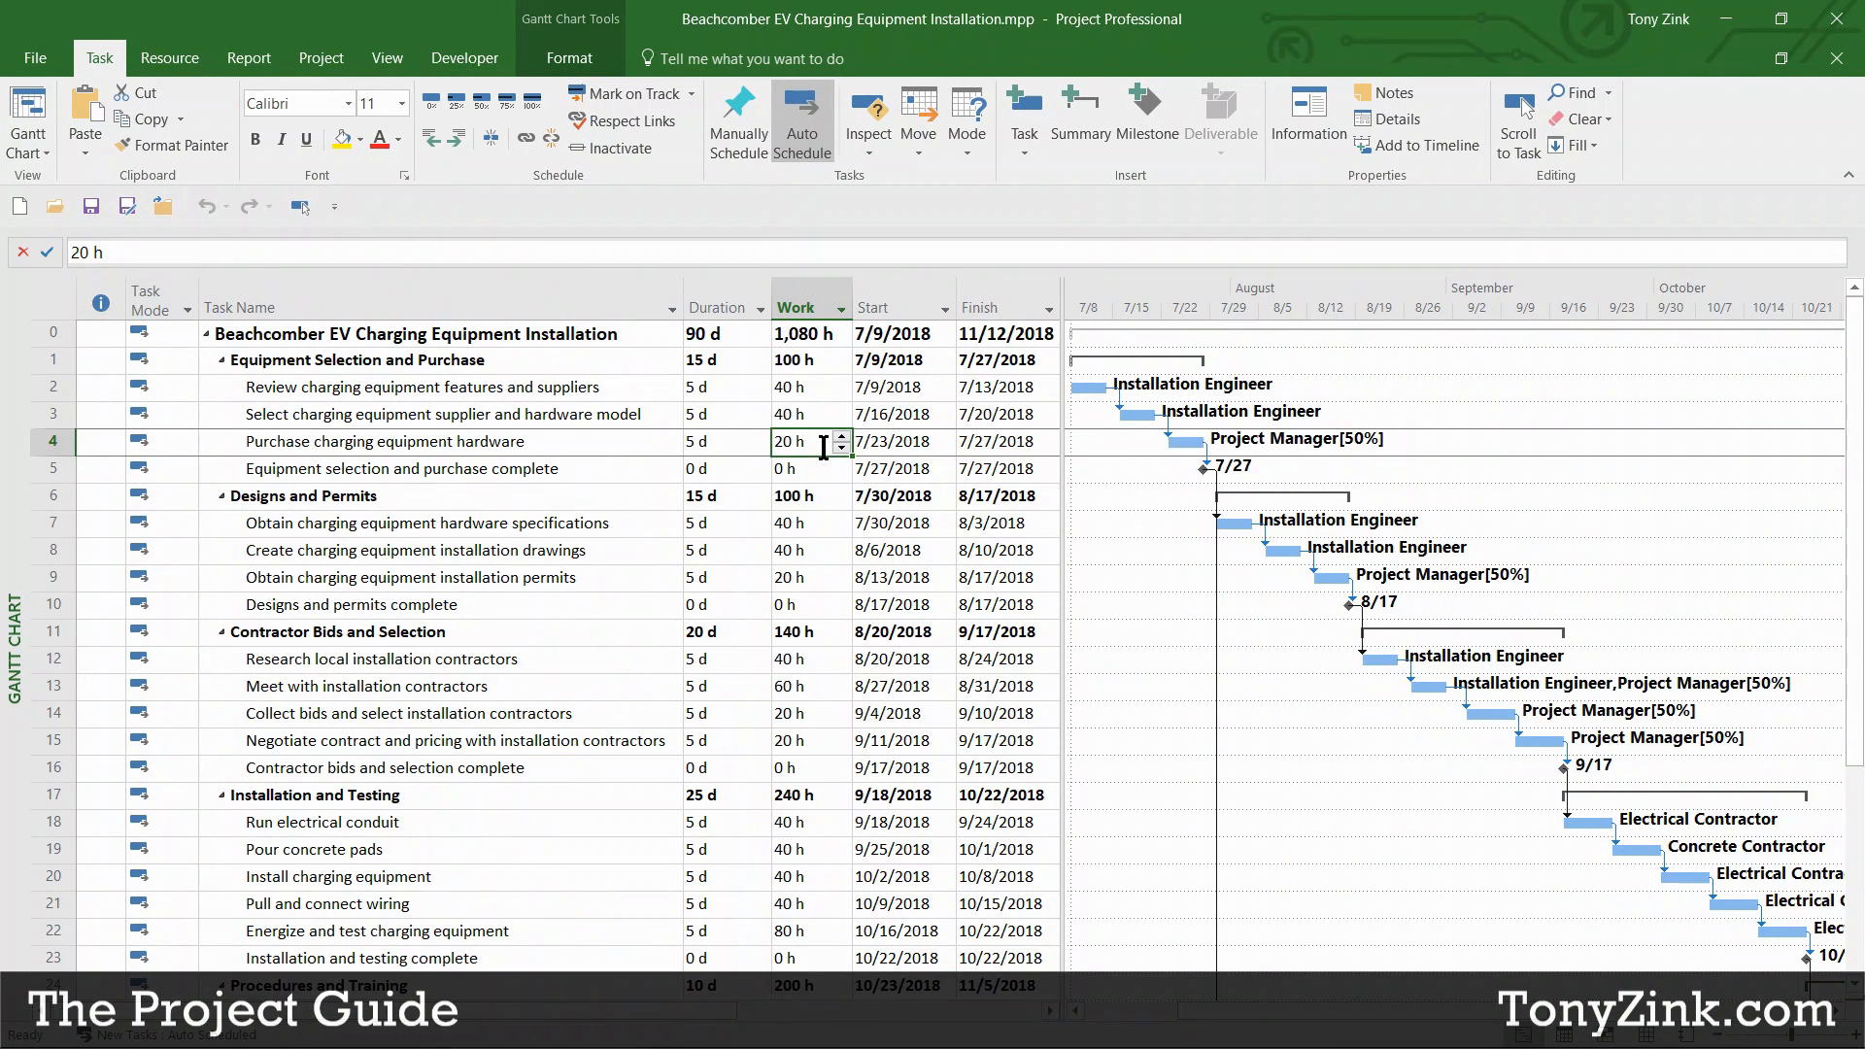
{"action": "left_click", "coordinate": [719, 442]}
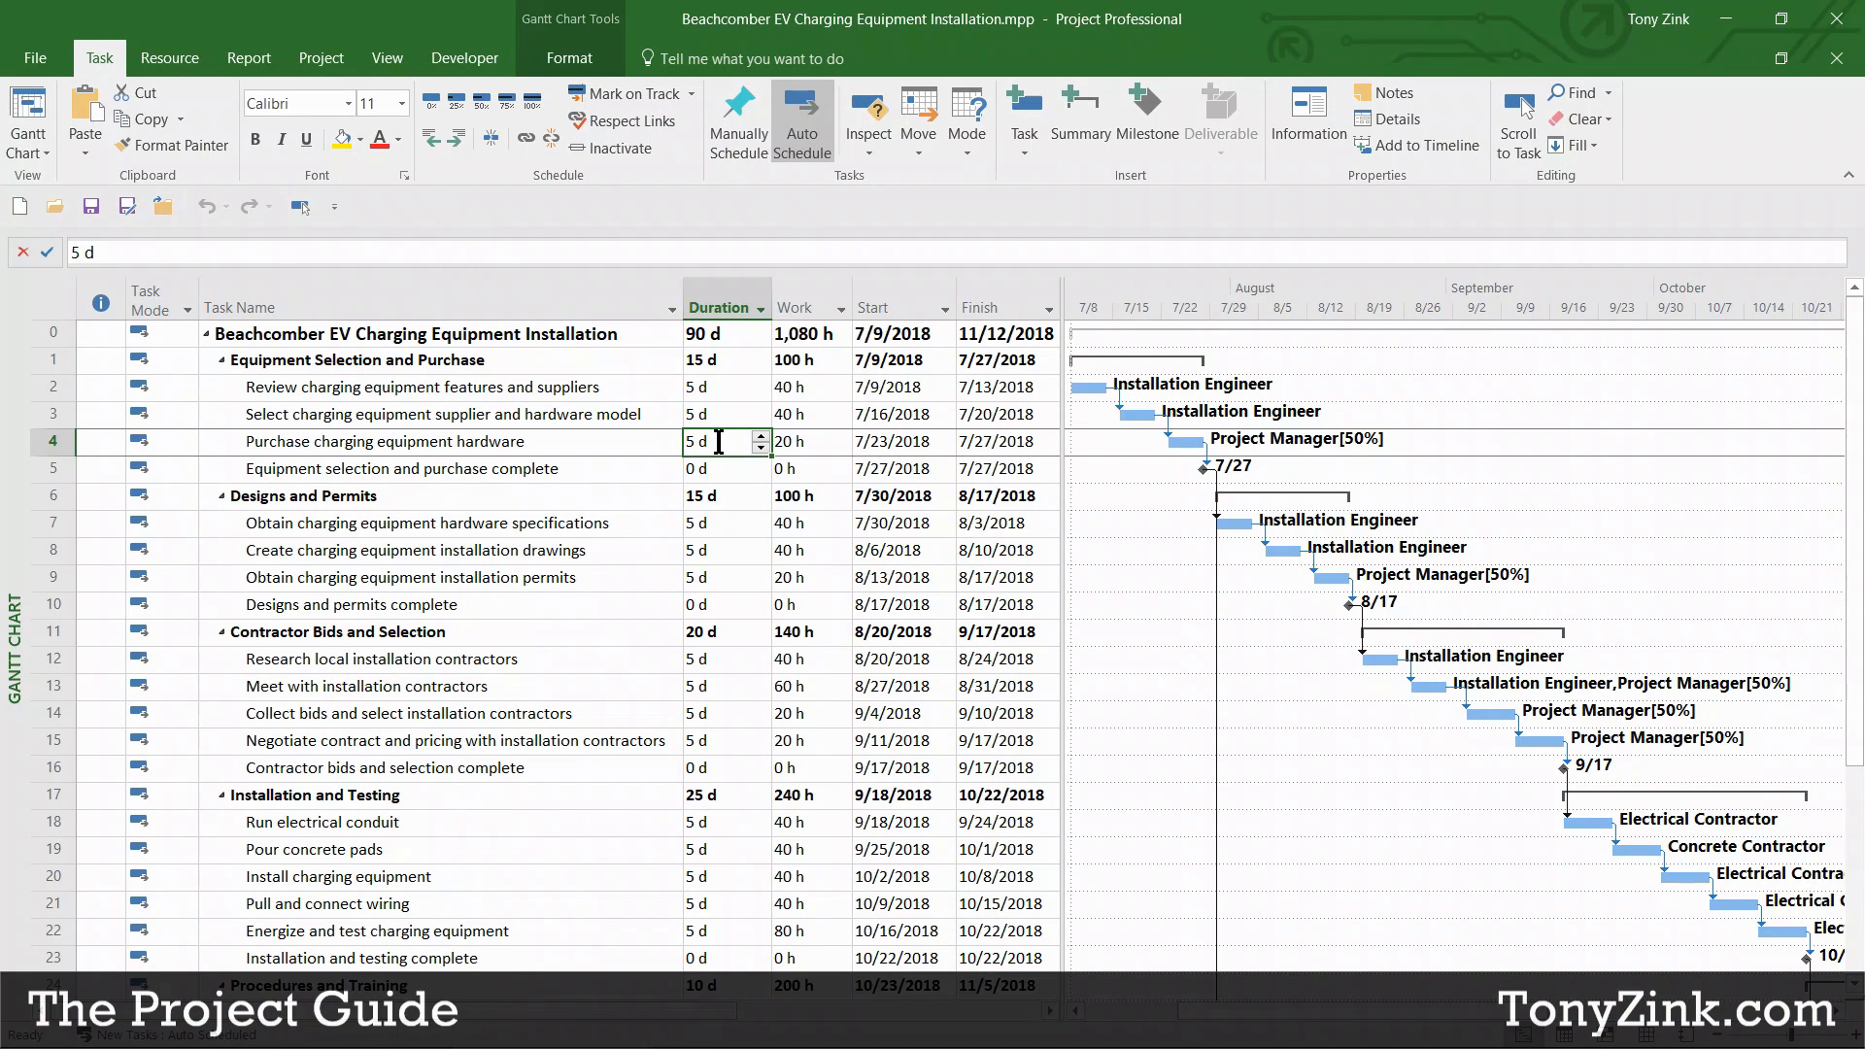
{"action": "left_click", "coordinate": [822, 439]}
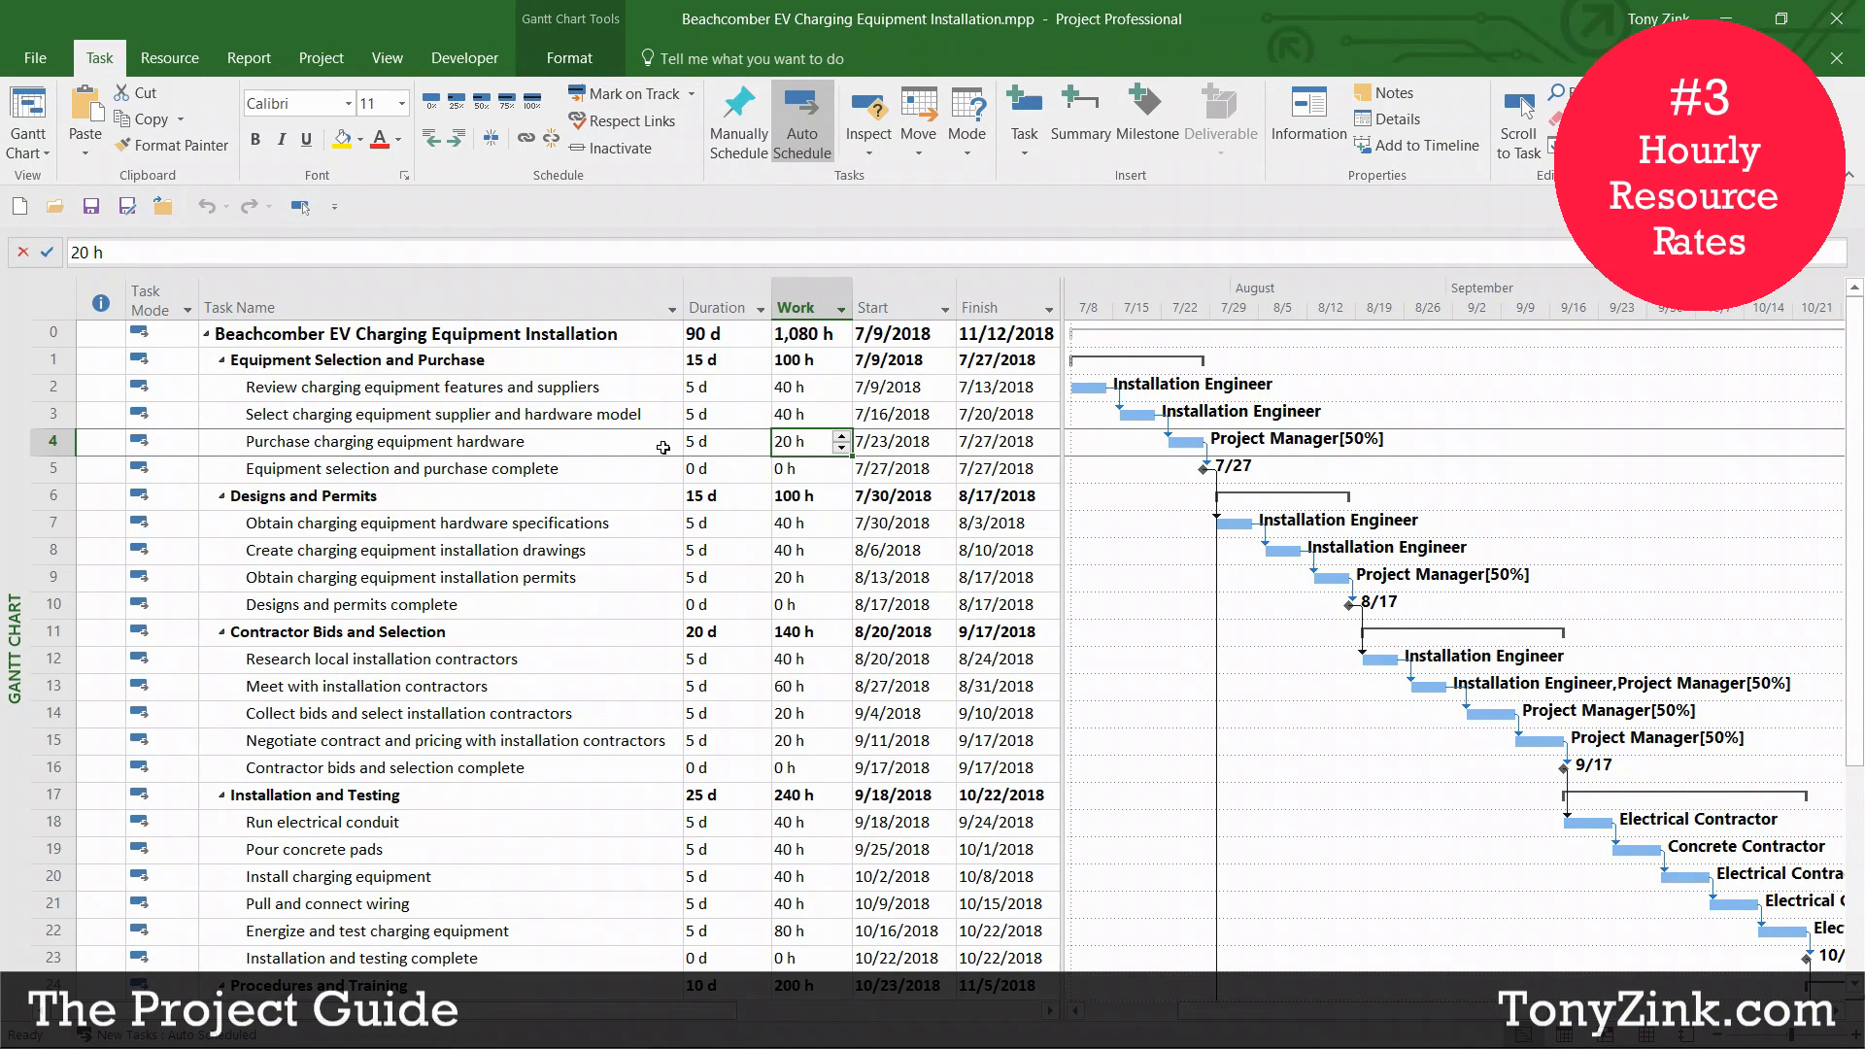
{"action": "left_click", "coordinate": [393, 60]}
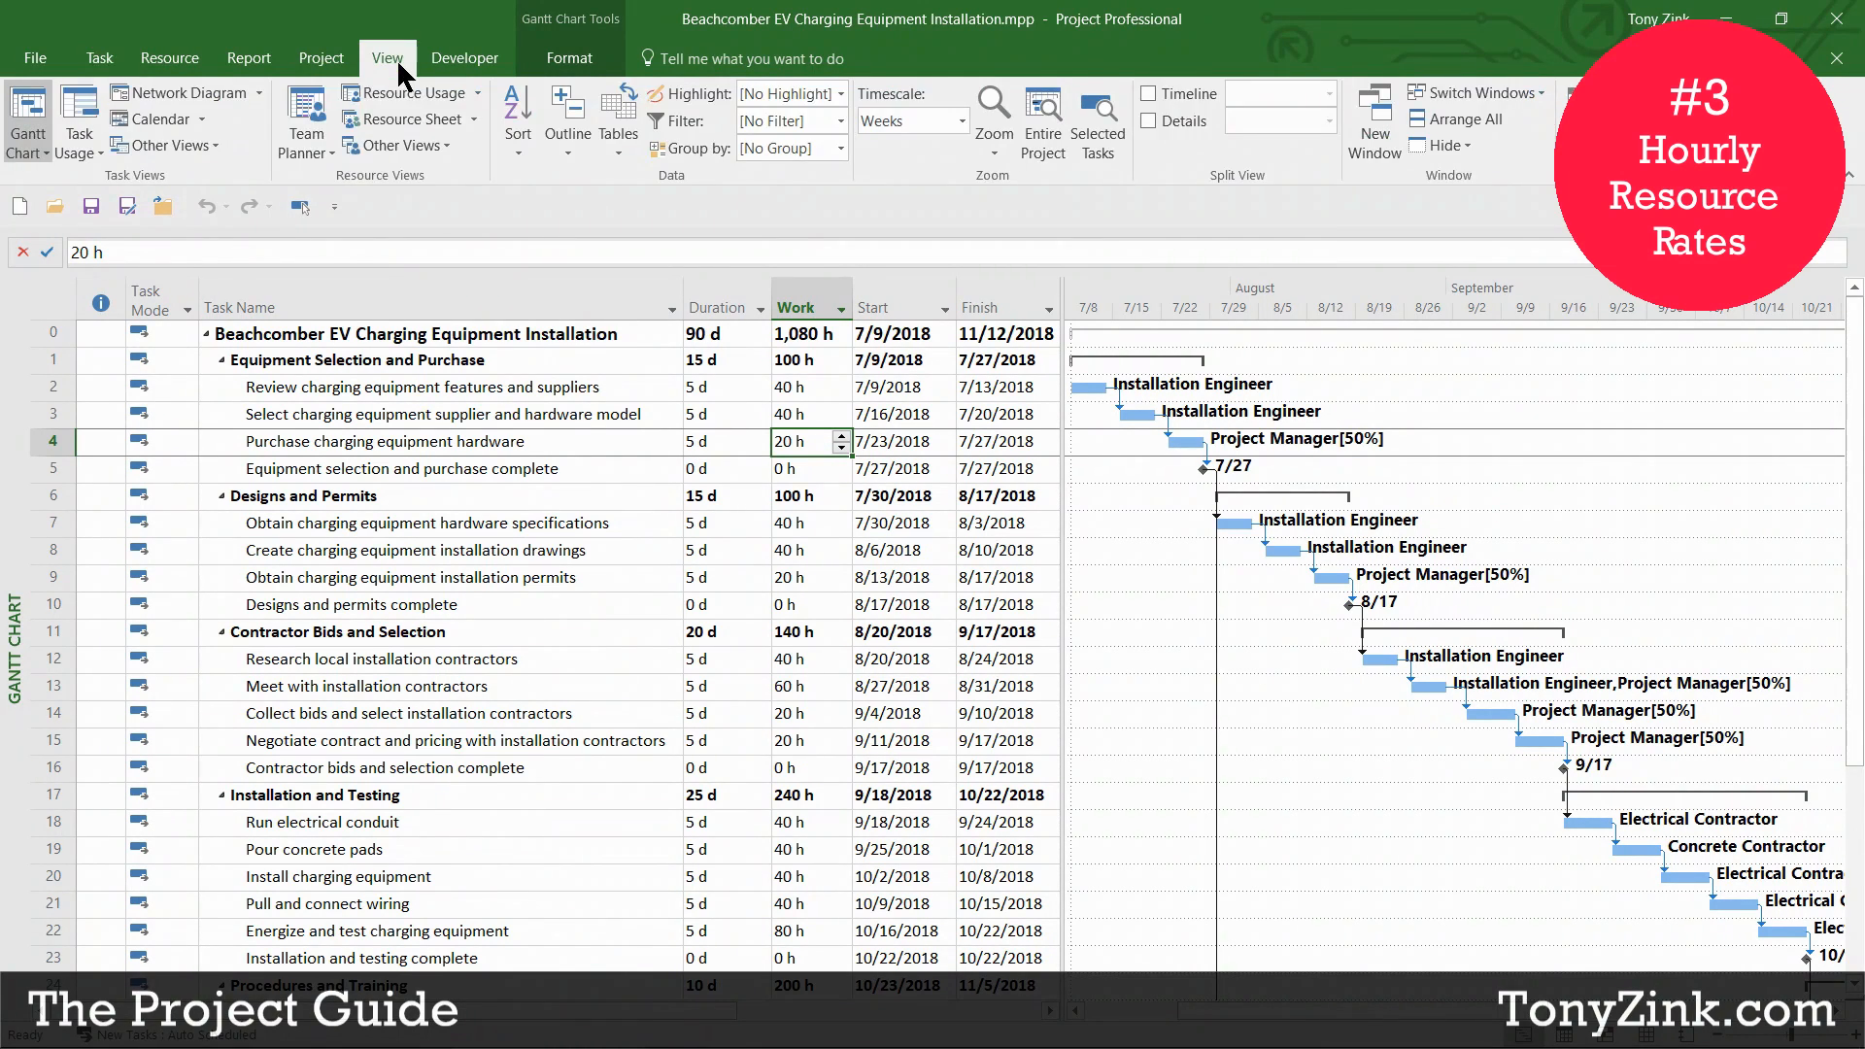
{"action": "left_click", "coordinate": [399, 119]}
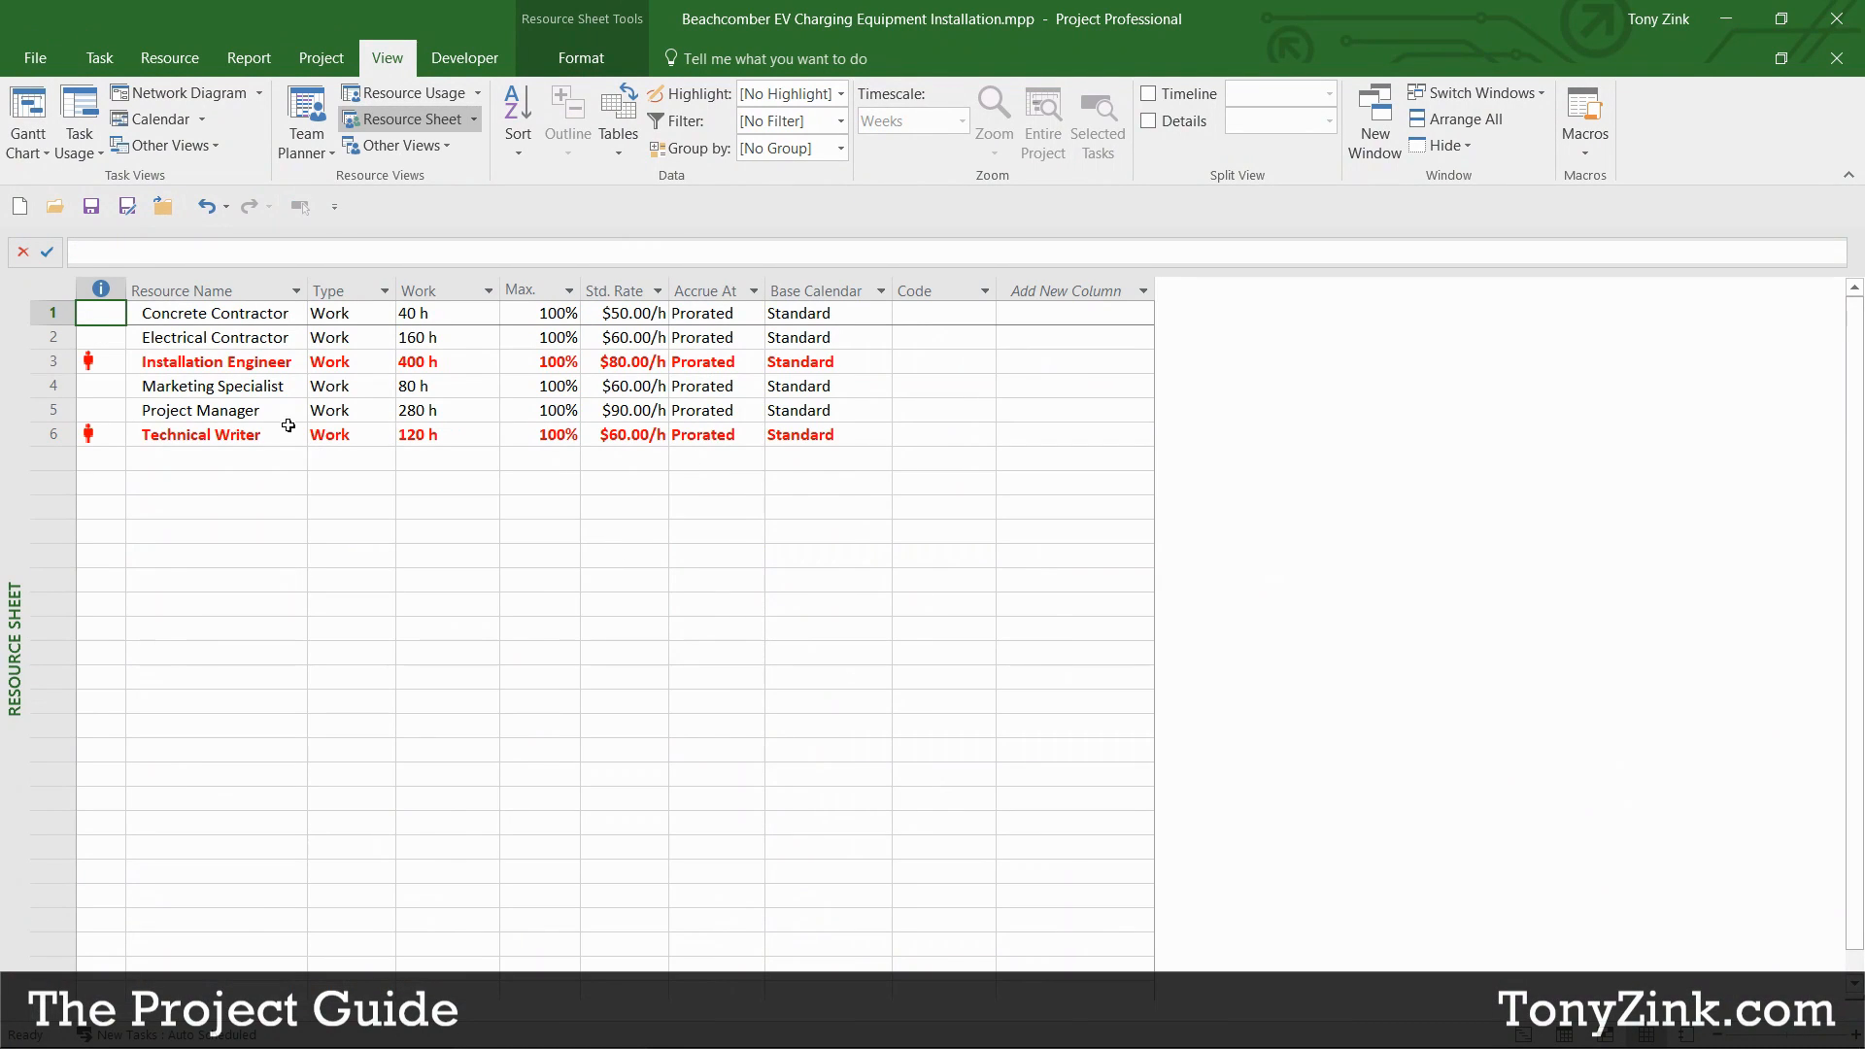
{"action": "left_click_drag", "start_coordinate": [230, 315], "coordinate": [233, 435]}
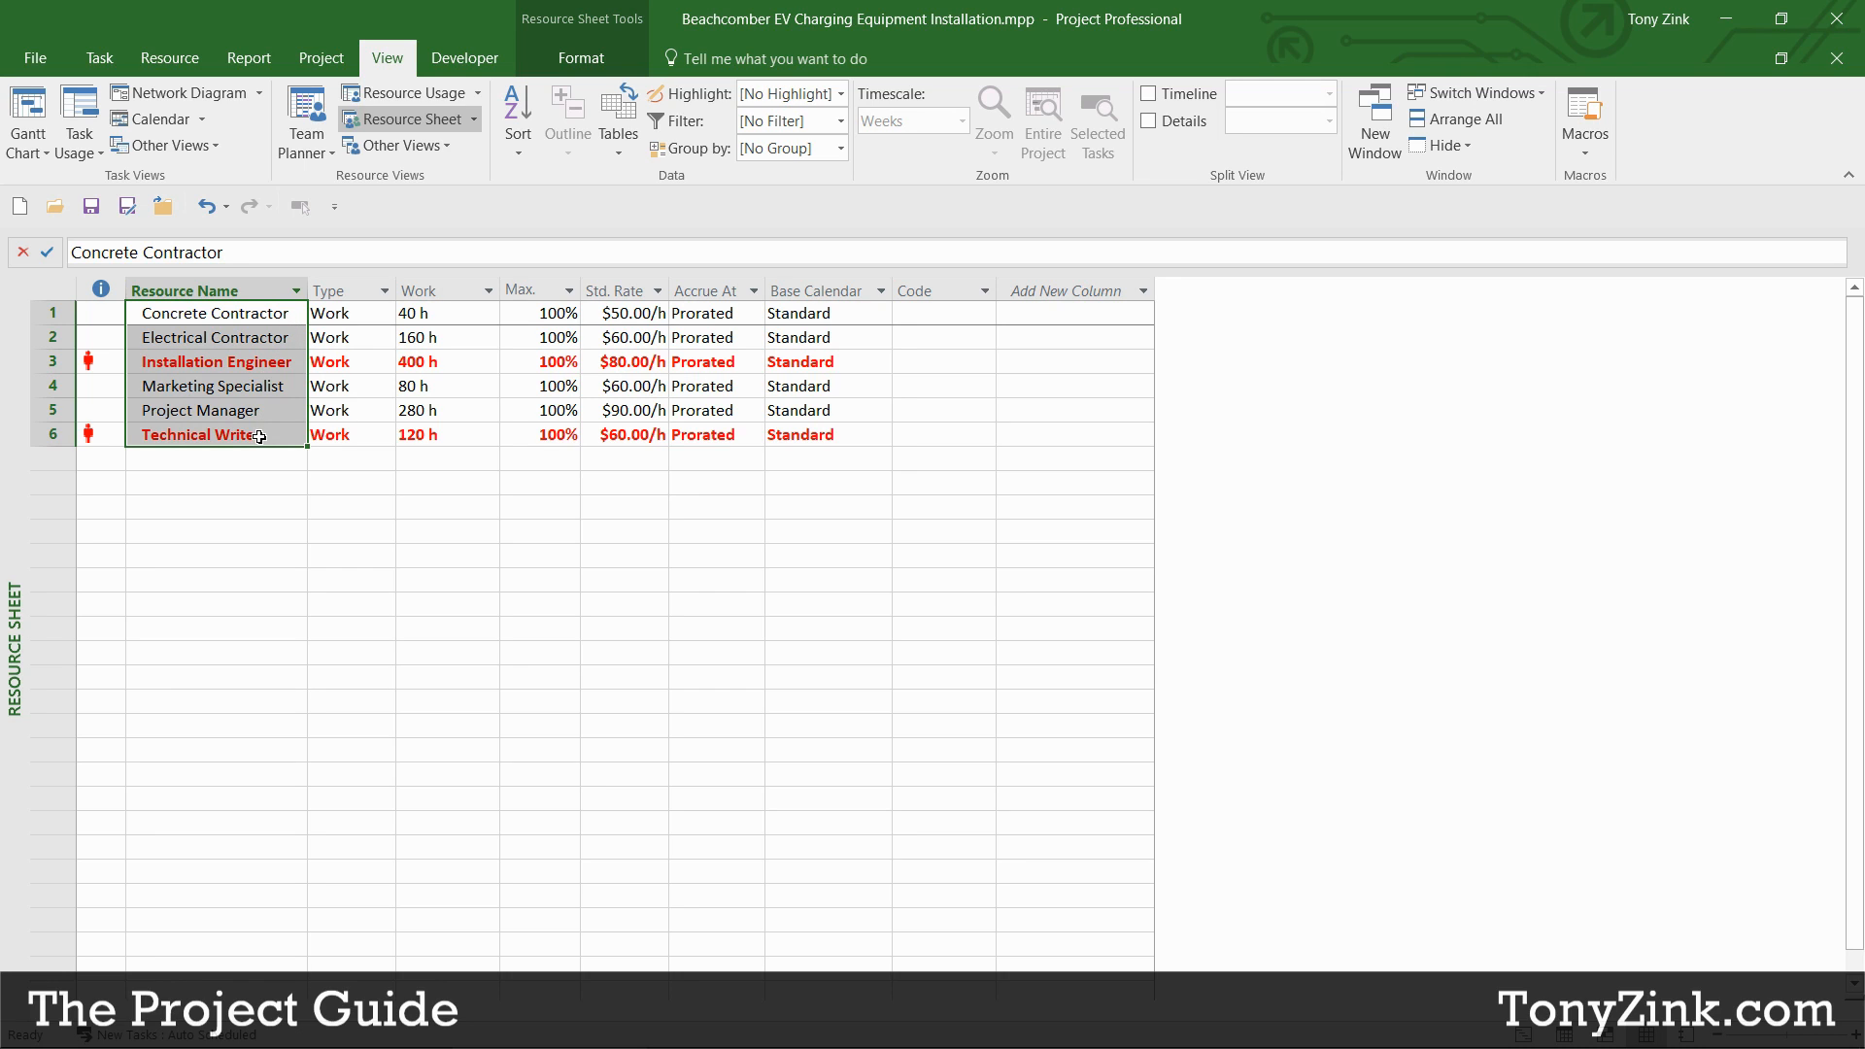
{"action": "left_click", "coordinate": [282, 342]}
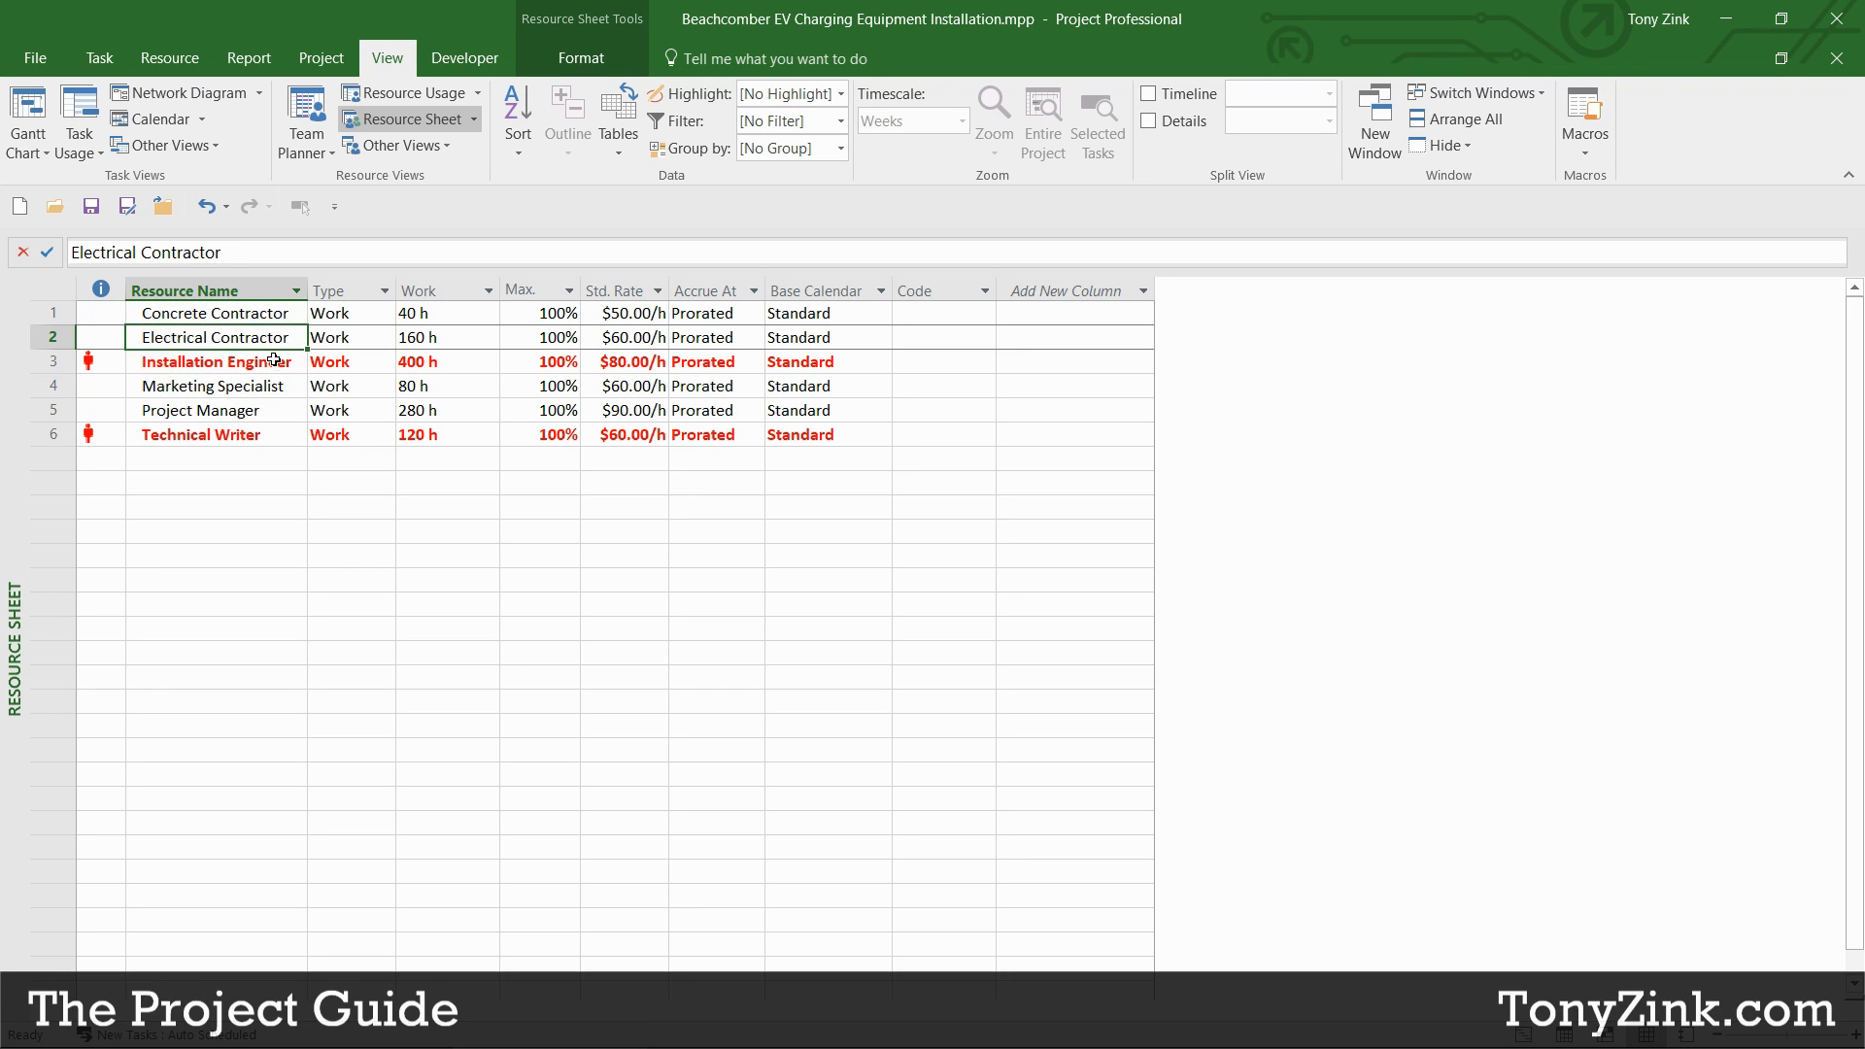
{"action": "left_click", "coordinate": [278, 361]}
{"action": "left_click", "coordinate": [276, 386]}
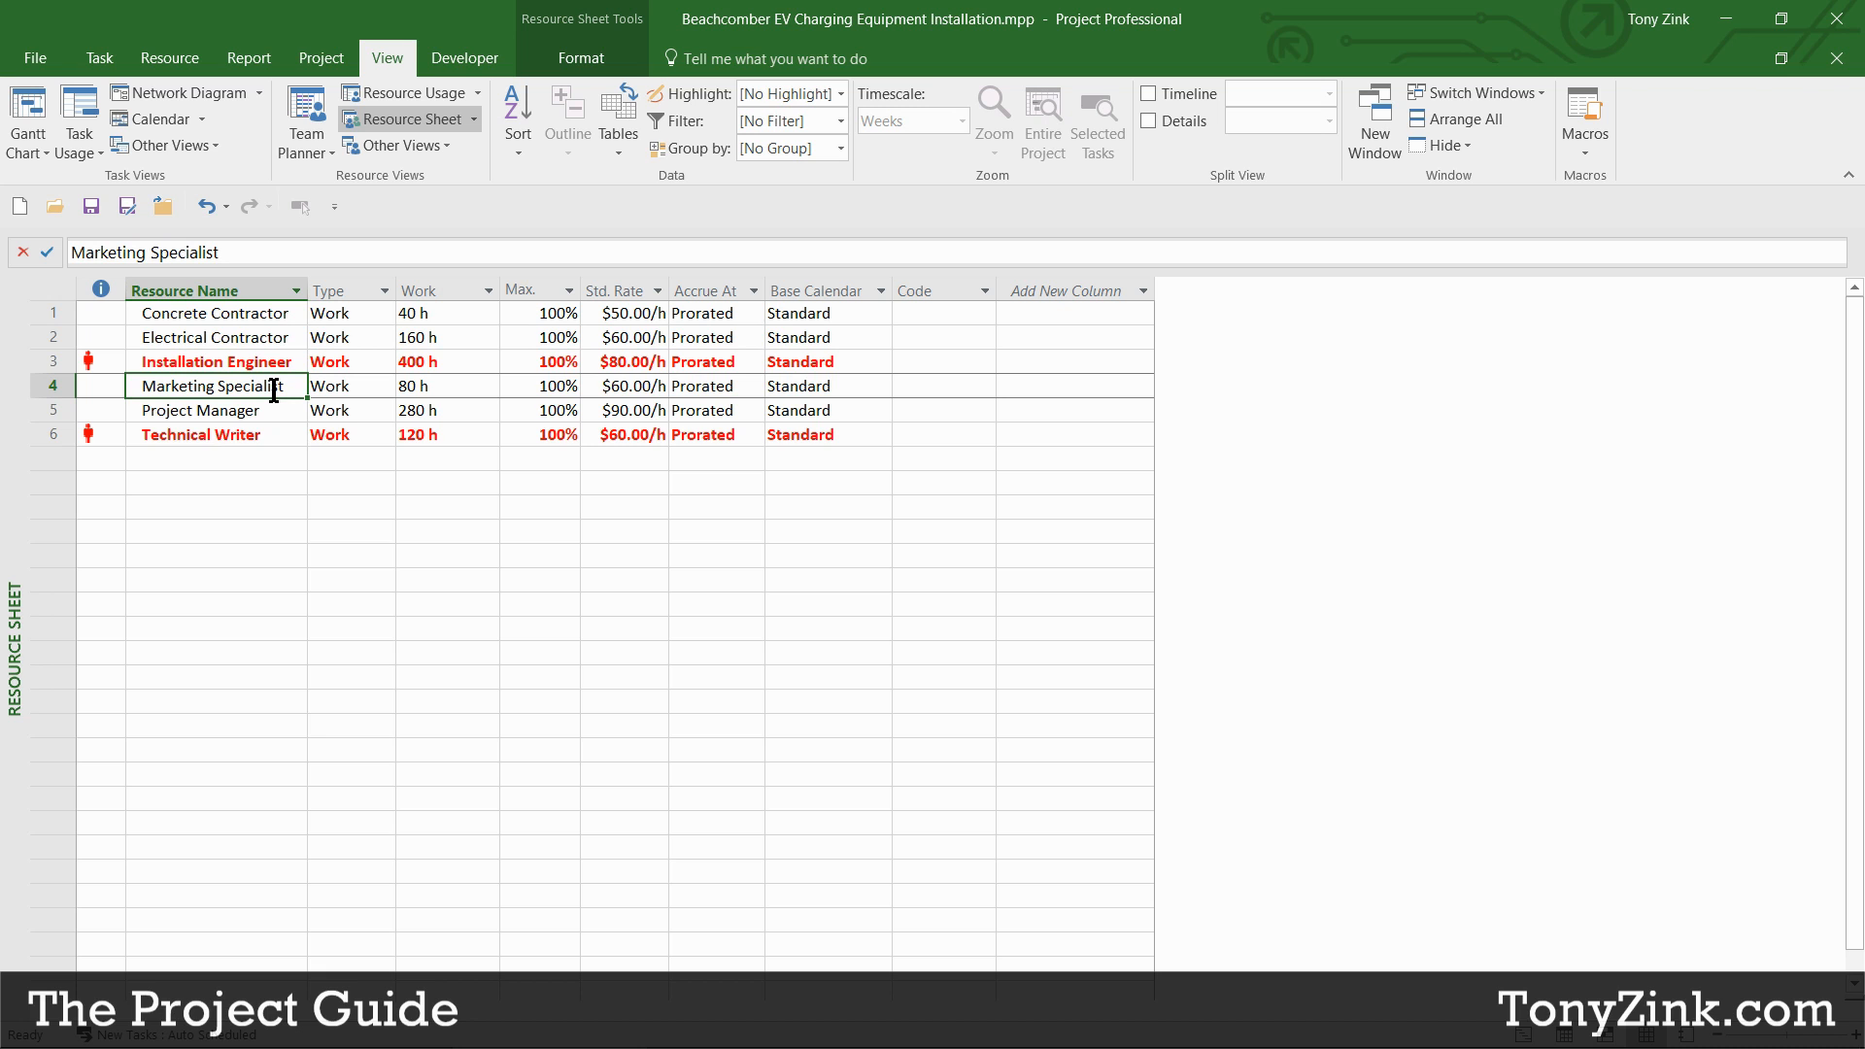
{"action": "left_click", "coordinate": [27, 114]}
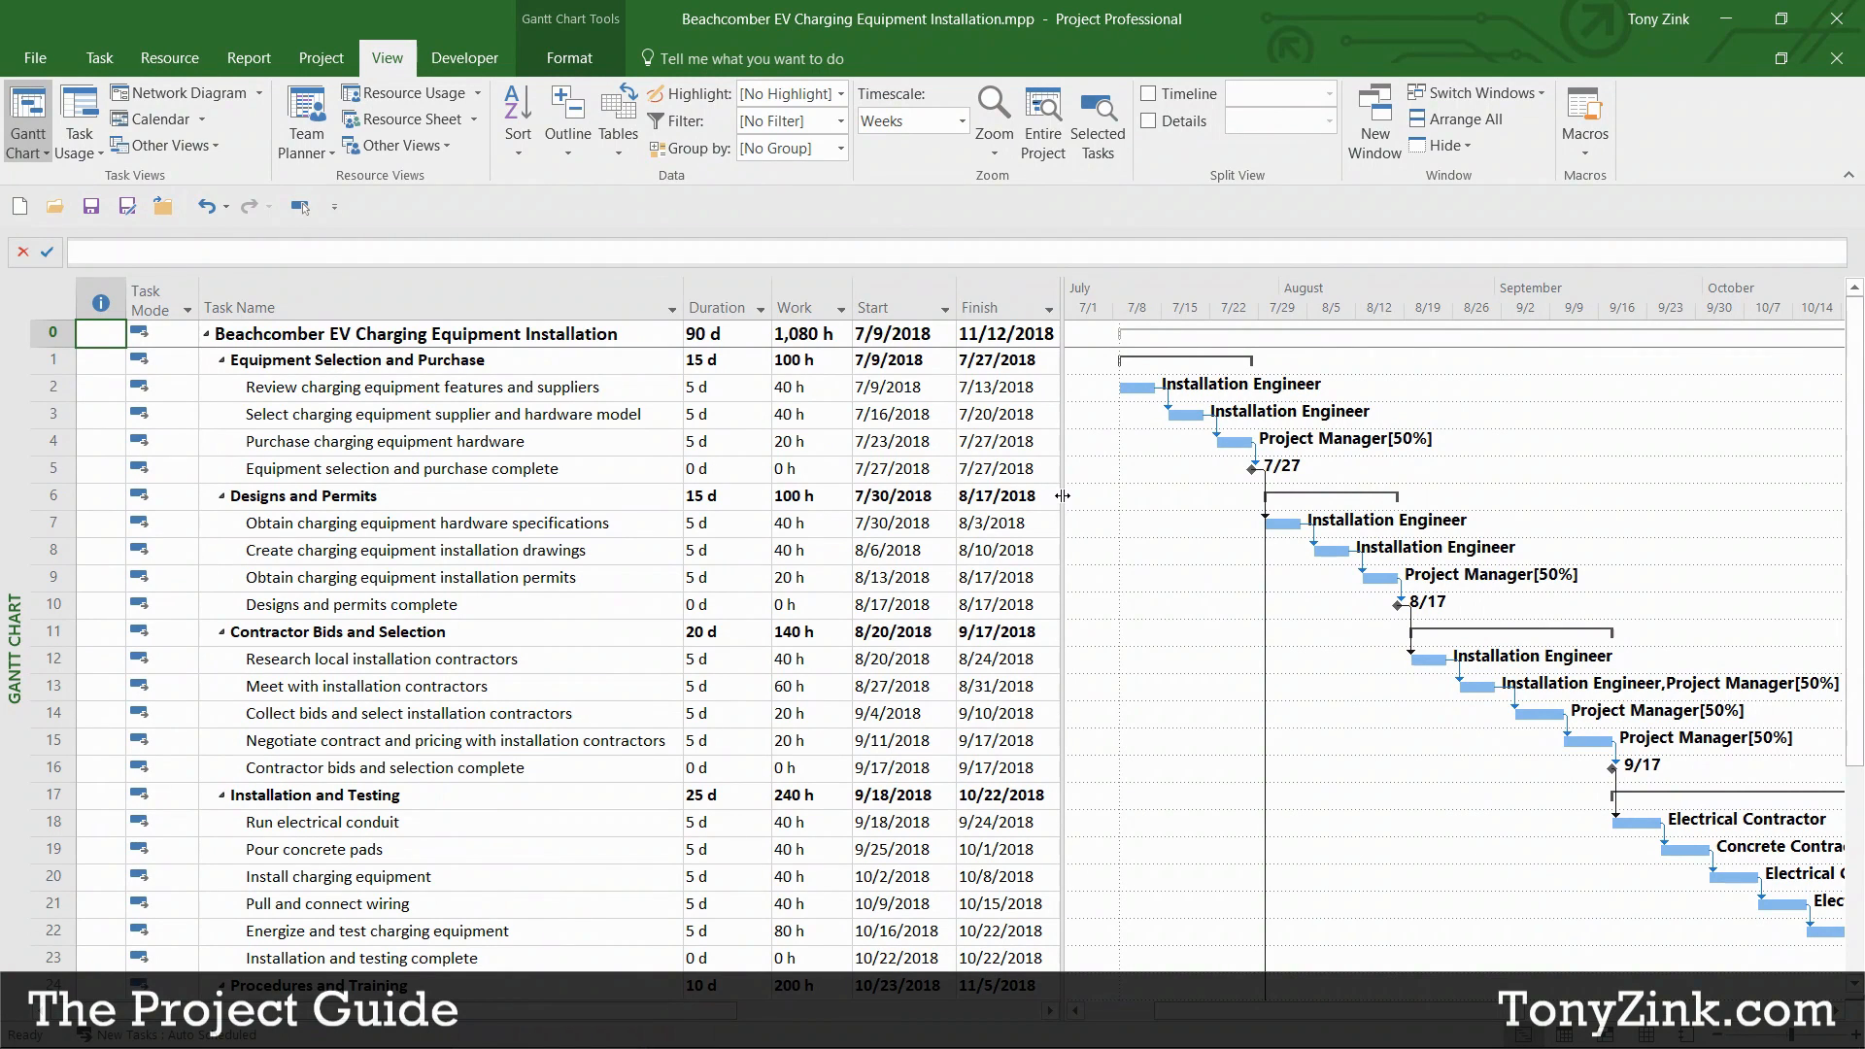
Step: Widen the task table to show Resource Names, including task 2's Installation Engineer
{"action": "left_click_drag", "start_coordinate": [1063, 495], "coordinate": [1328, 499]}
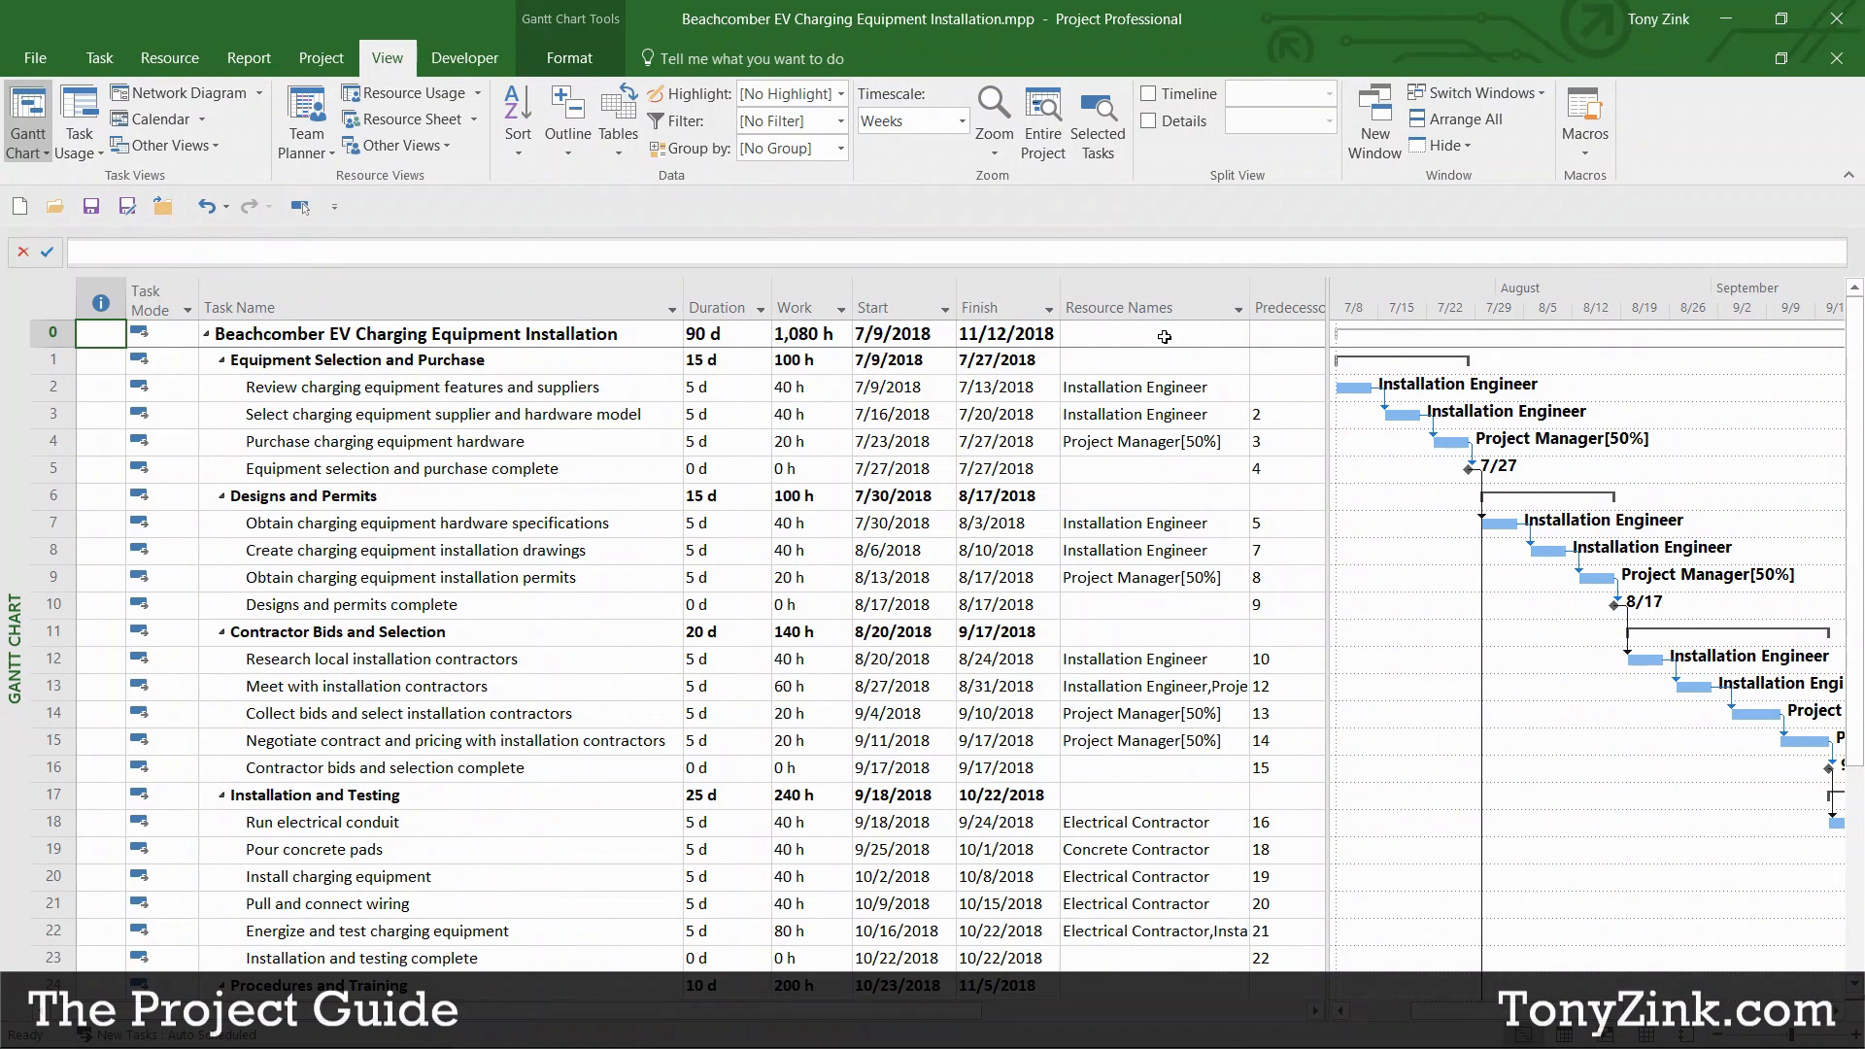
{"action": "left_click", "coordinate": [1139, 311]}
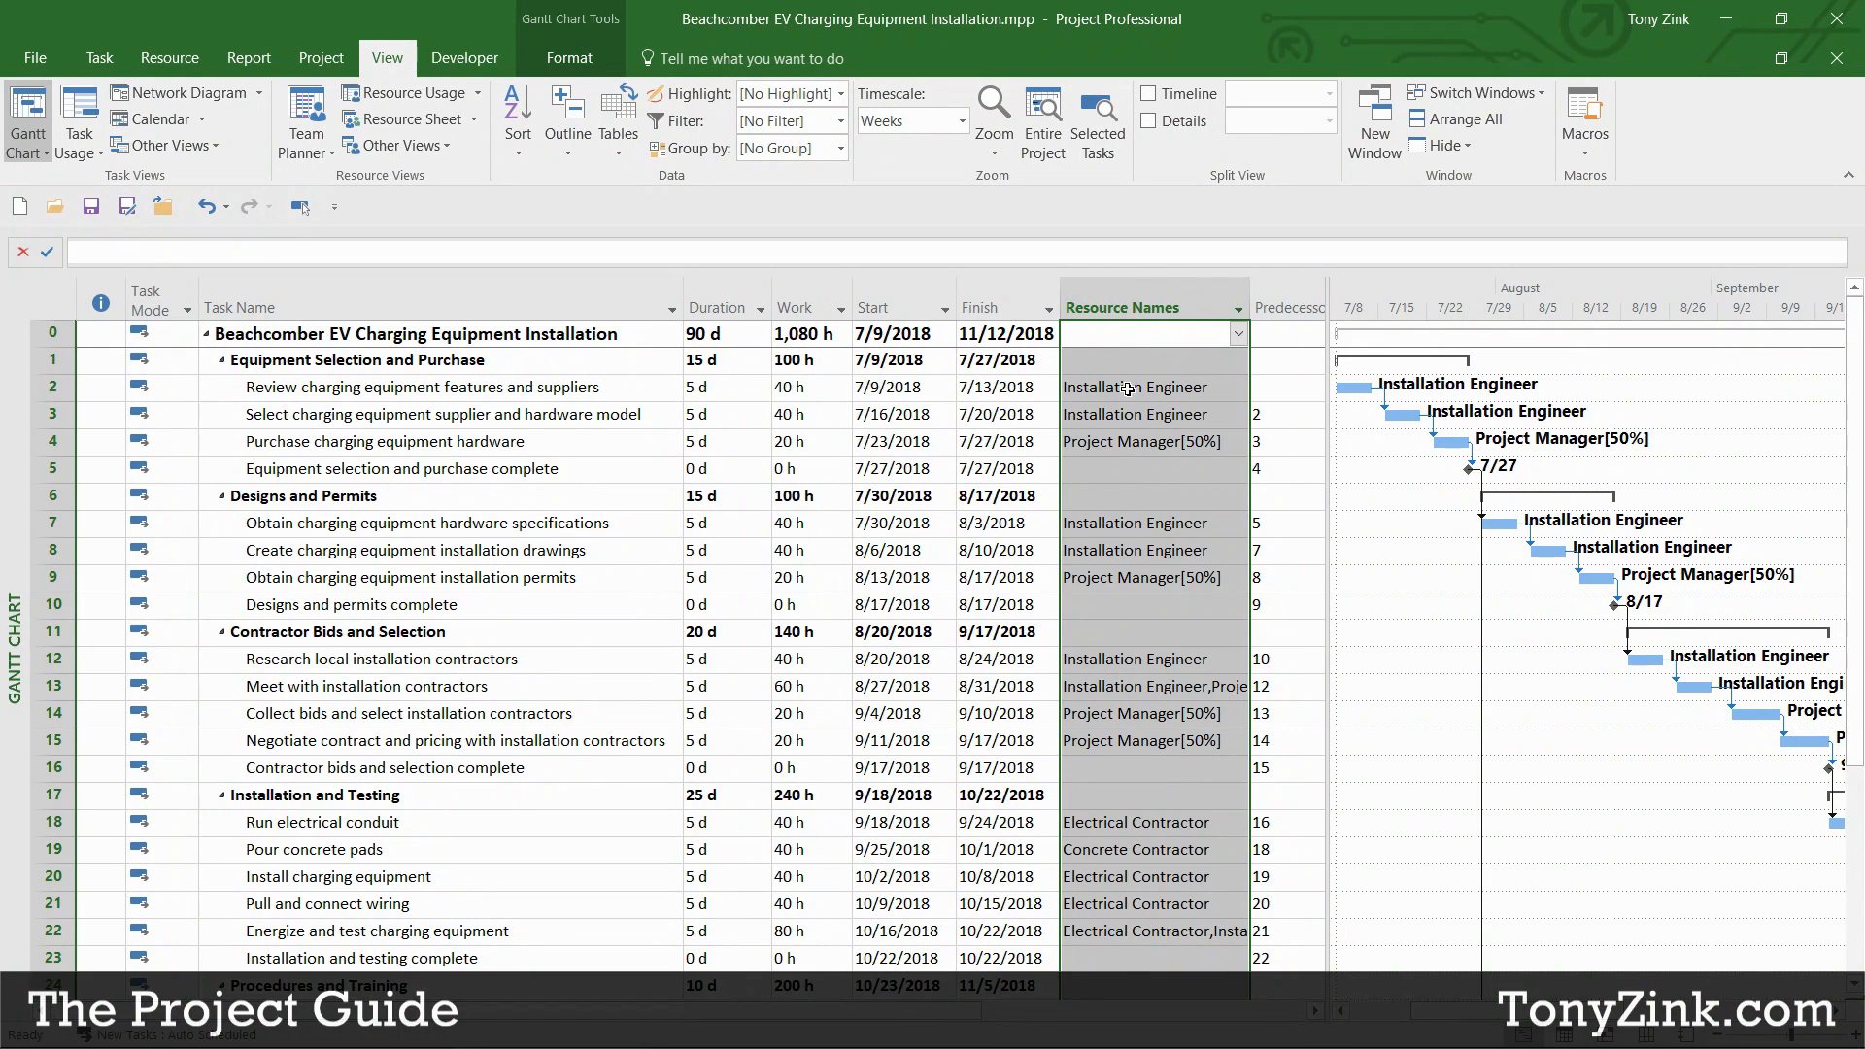
{"action": "left_click", "coordinate": [1089, 393]}
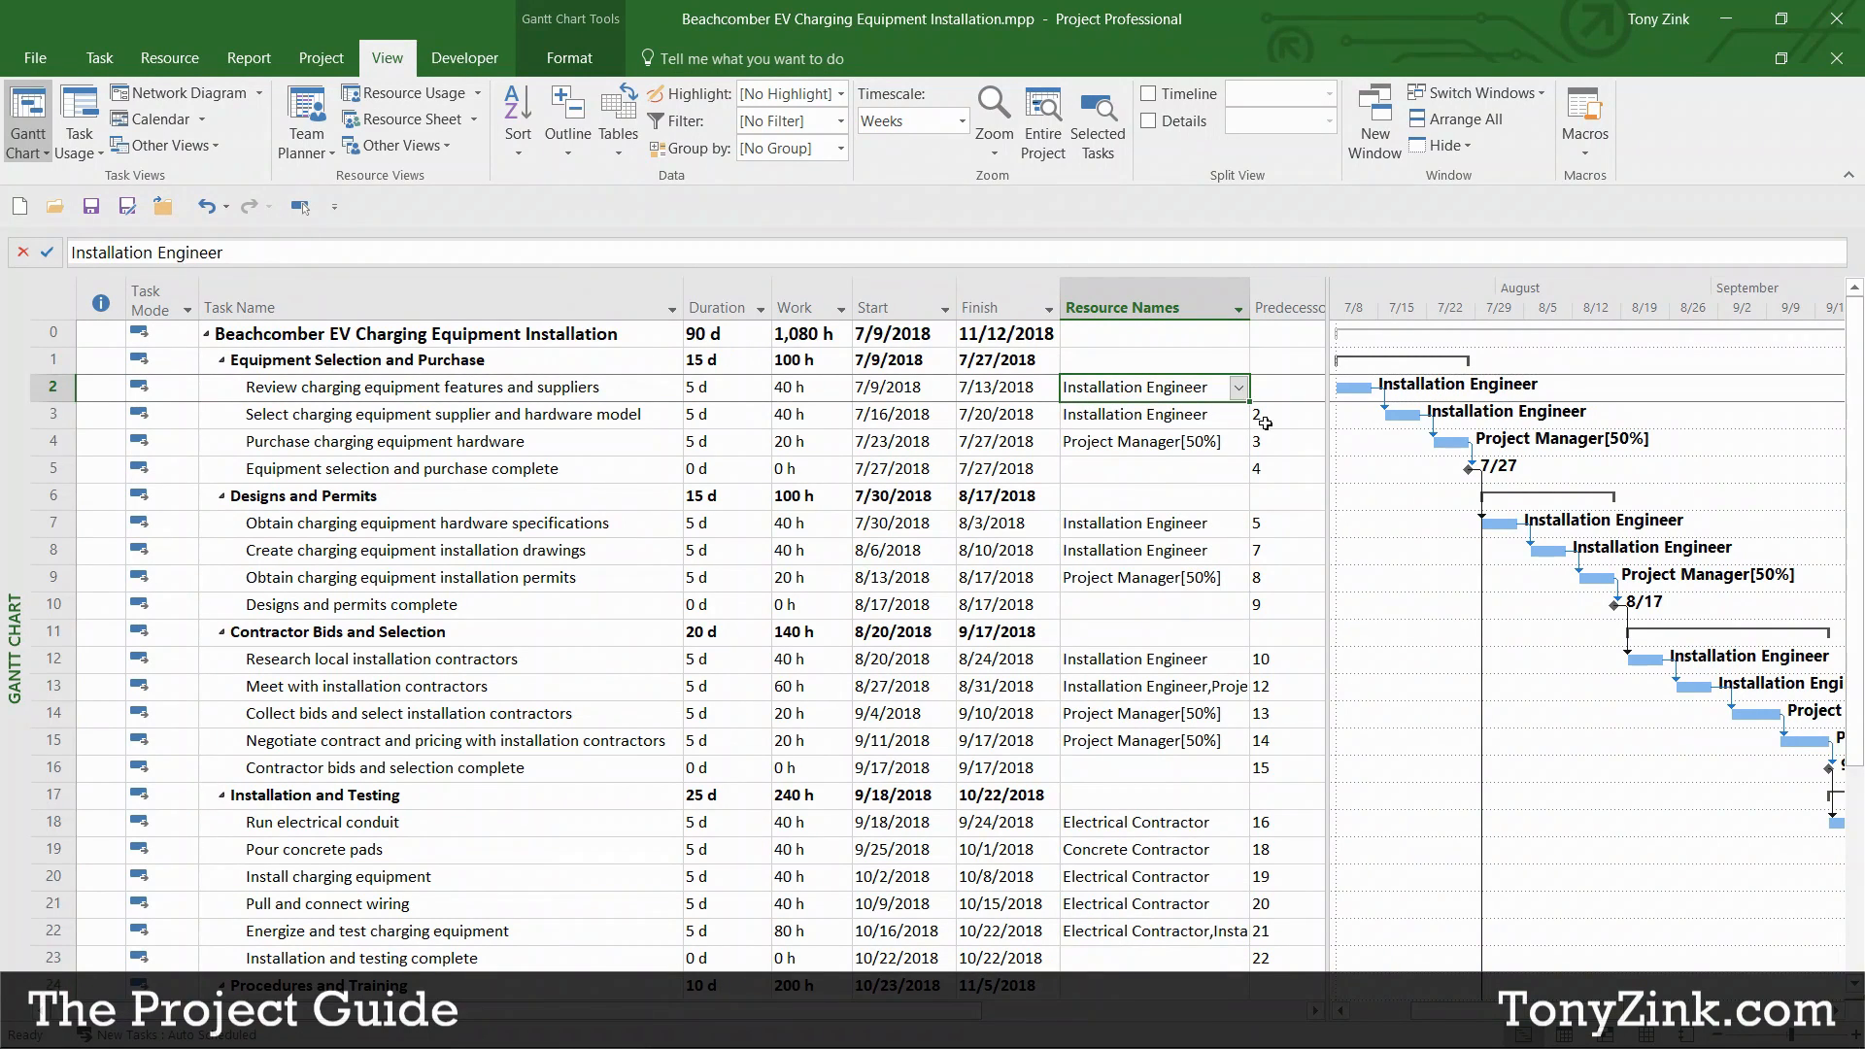
Step: Narrow the task table back and switch to the Resource Sheet
{"action": "left_click_drag", "start_coordinate": [1326, 428], "coordinate": [1108, 427]}
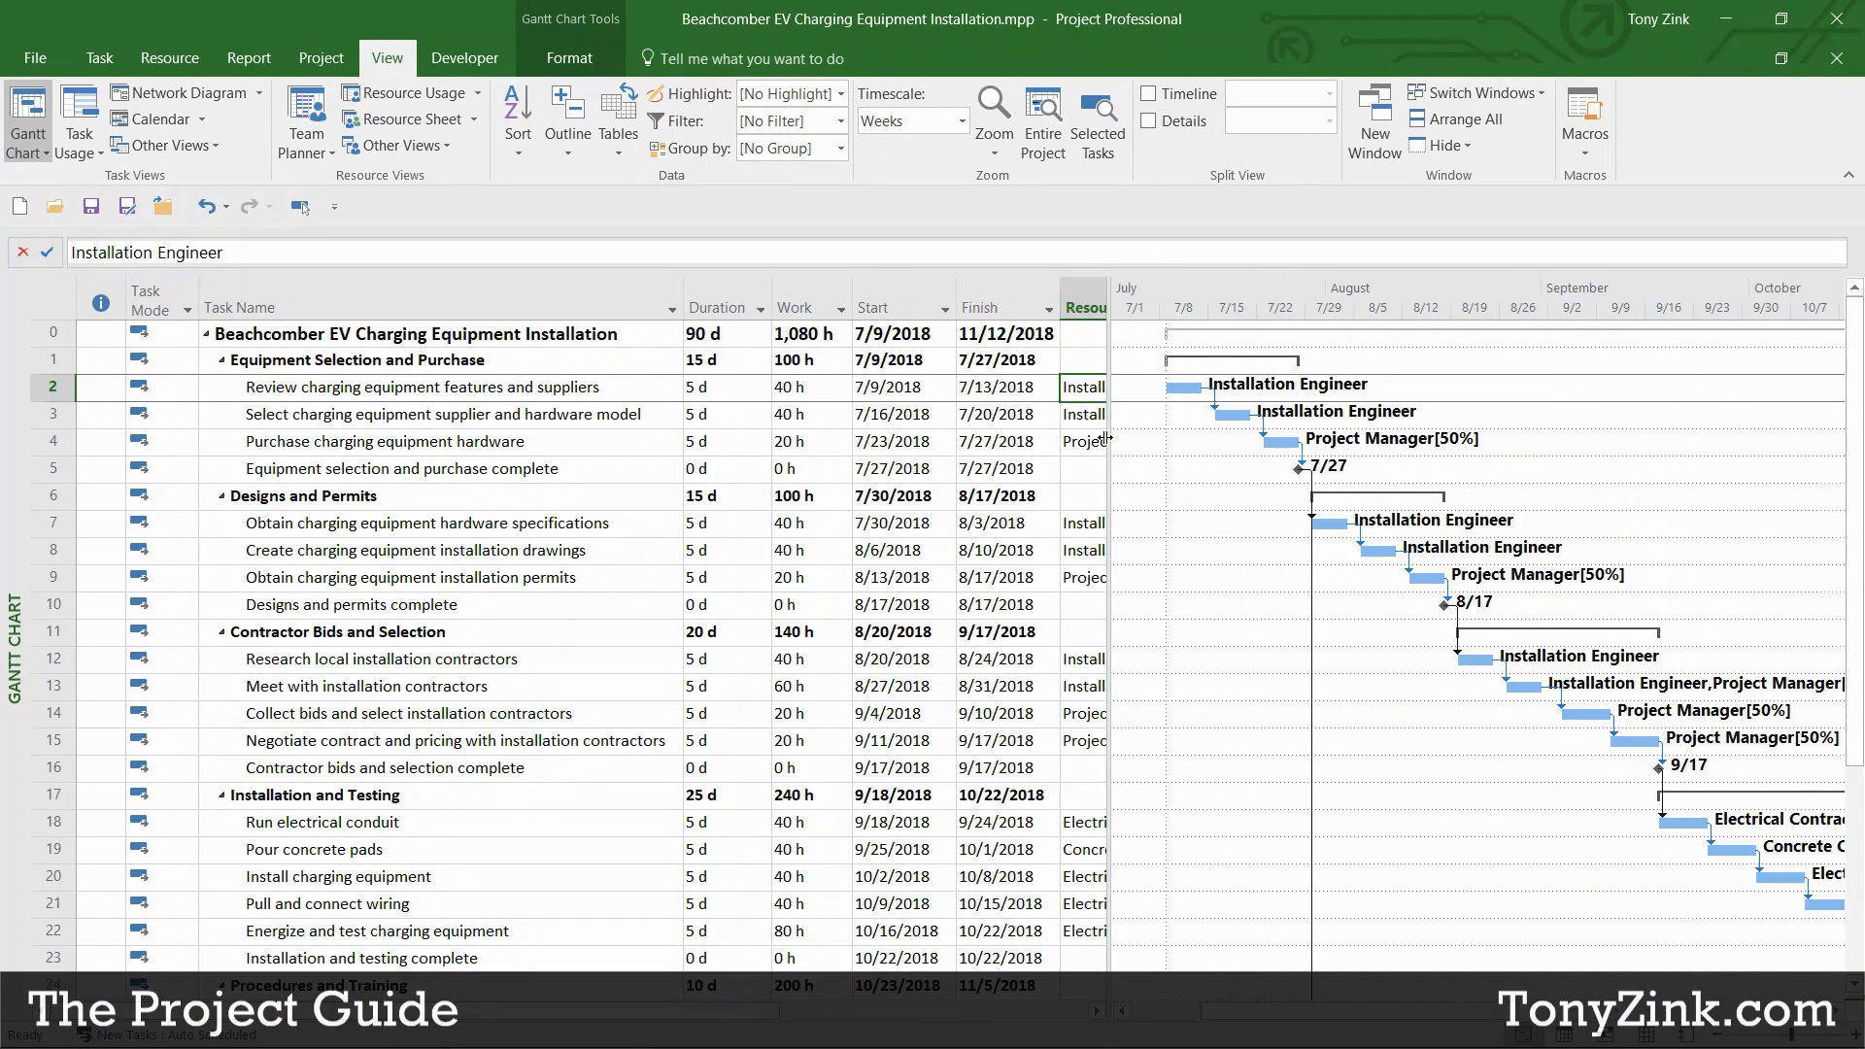
{"action": "left_click", "coordinate": [401, 116]}
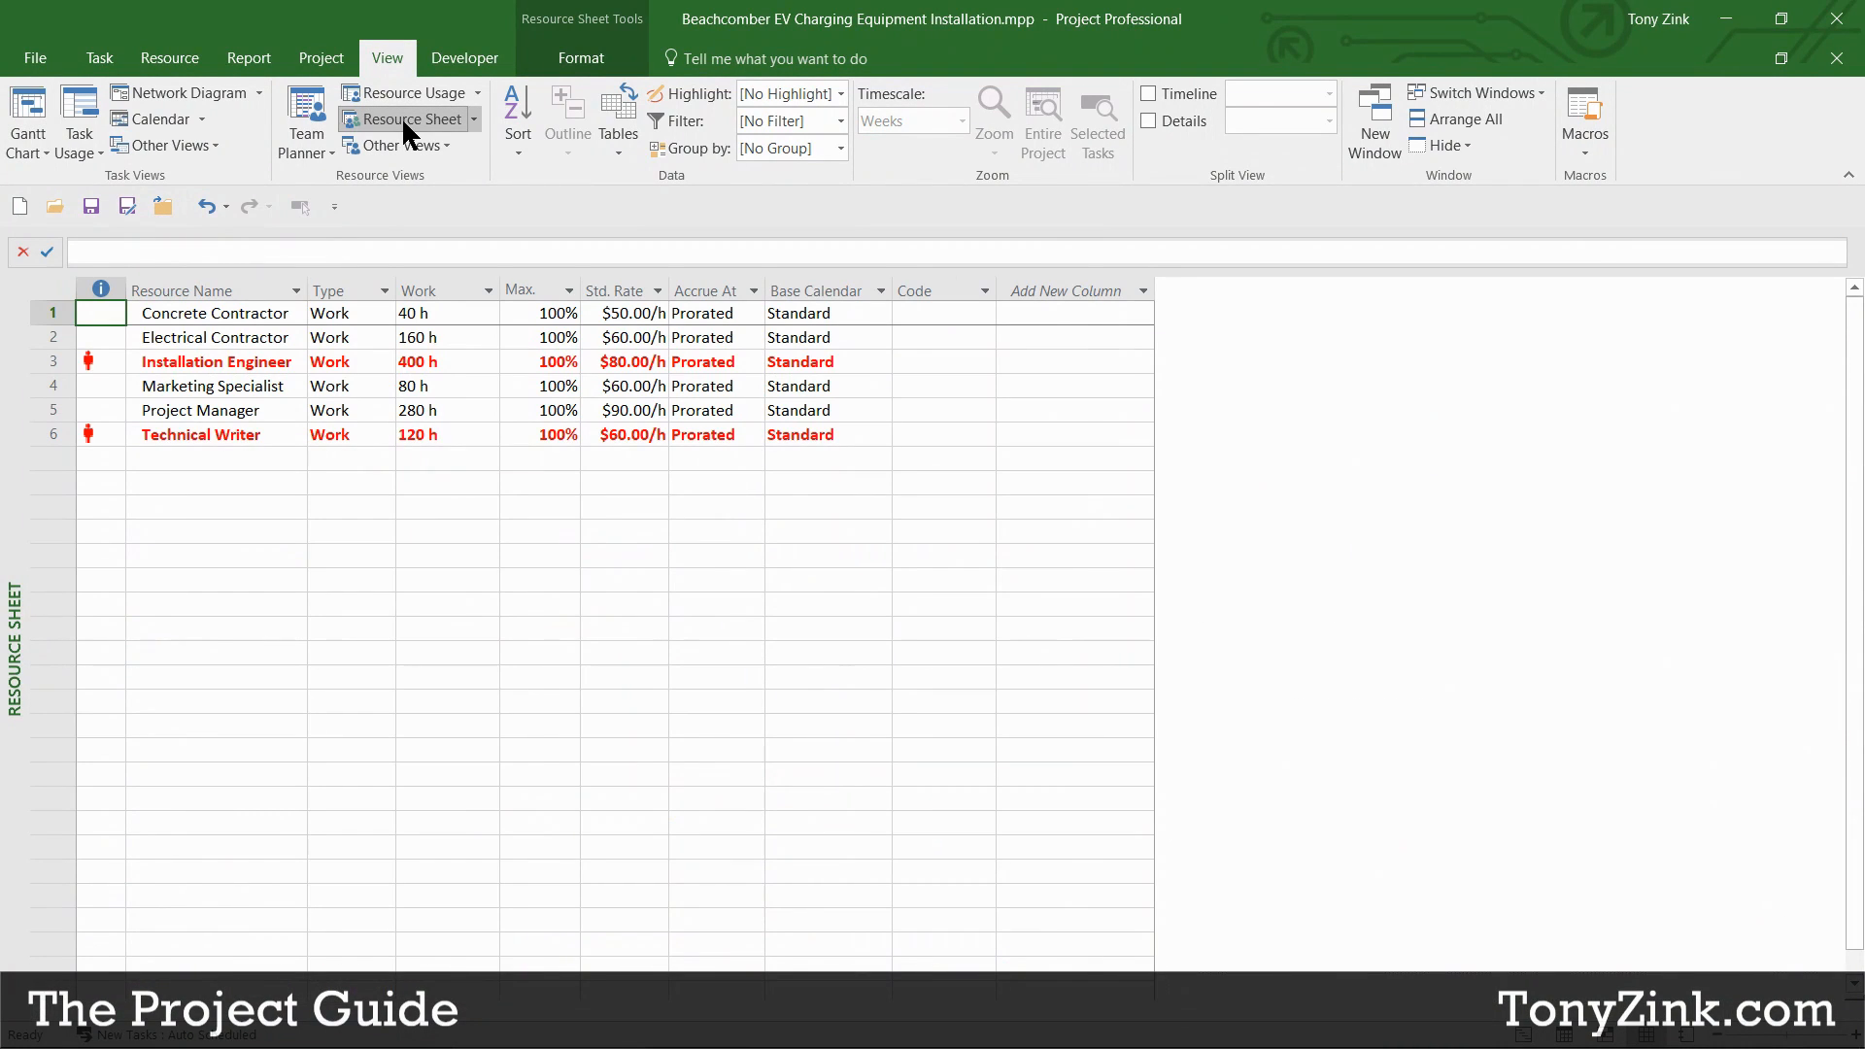
{"action": "left_click_drag", "start_coordinate": [270, 313], "coordinate": [267, 434]}
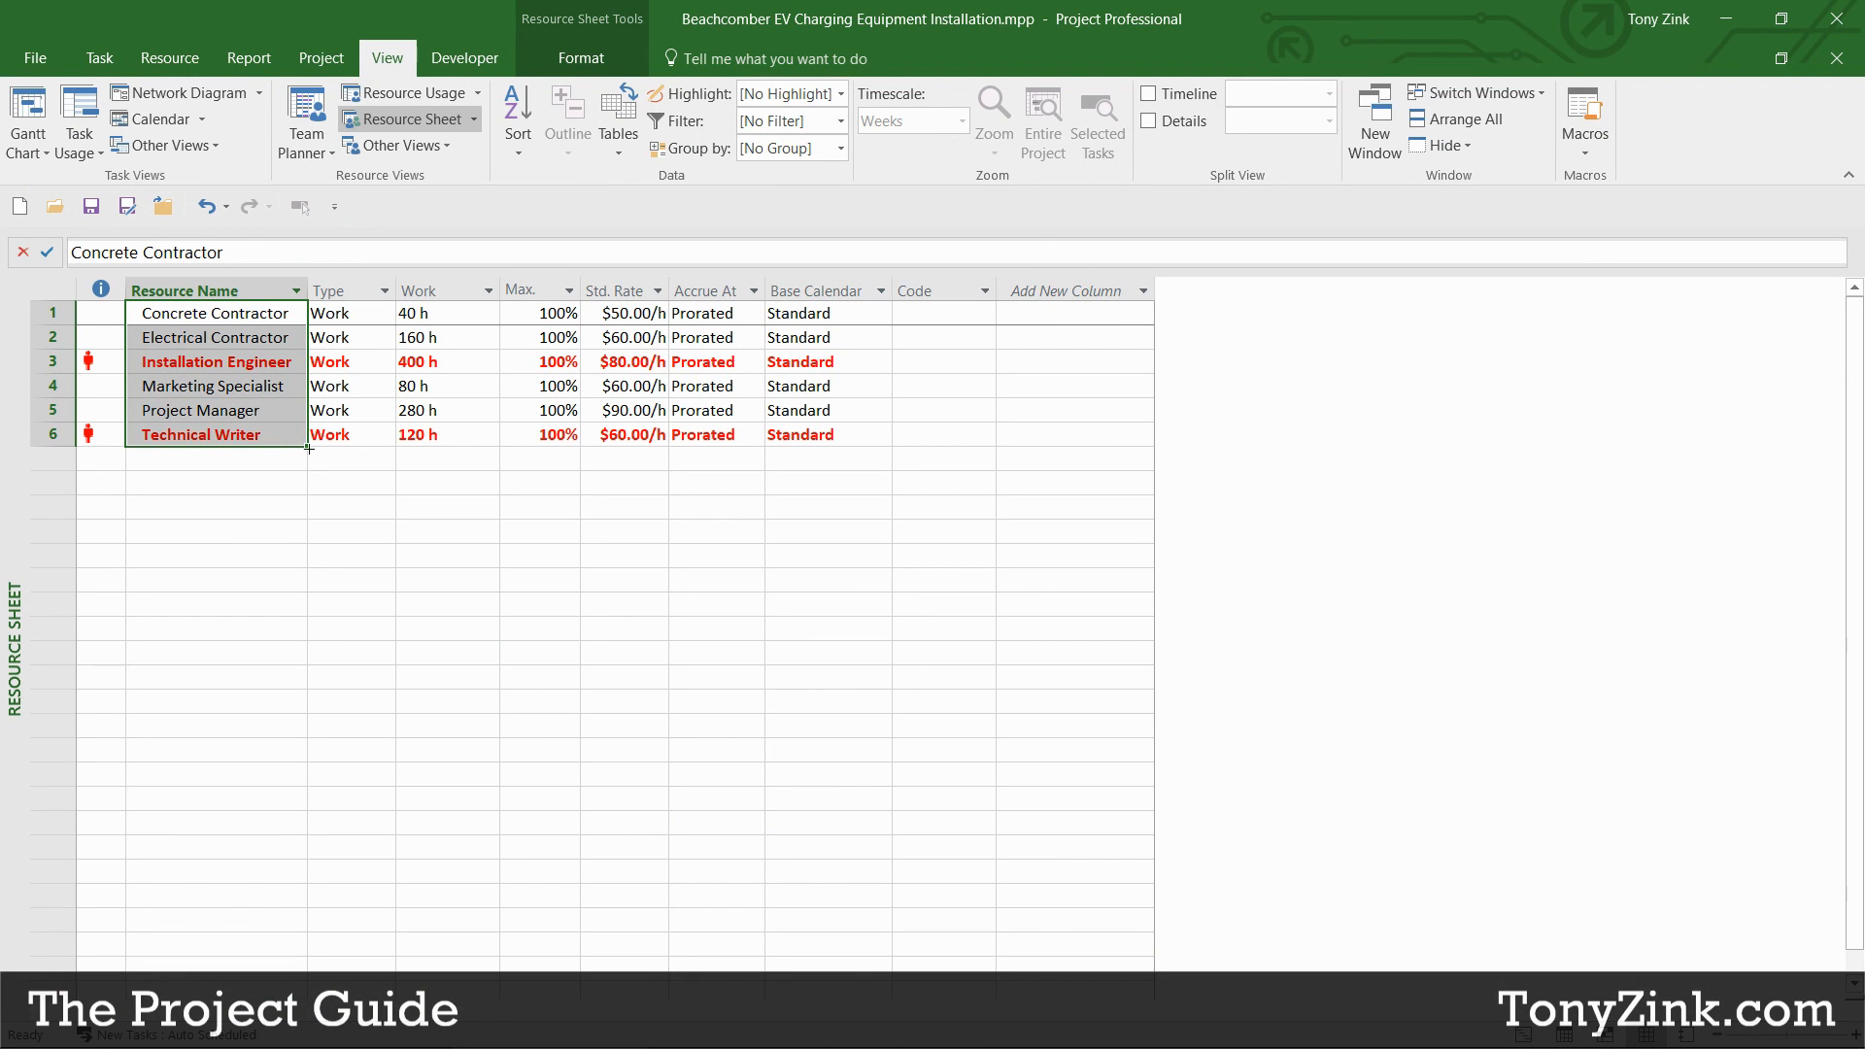
{"action": "left_click", "coordinate": [623, 291]}
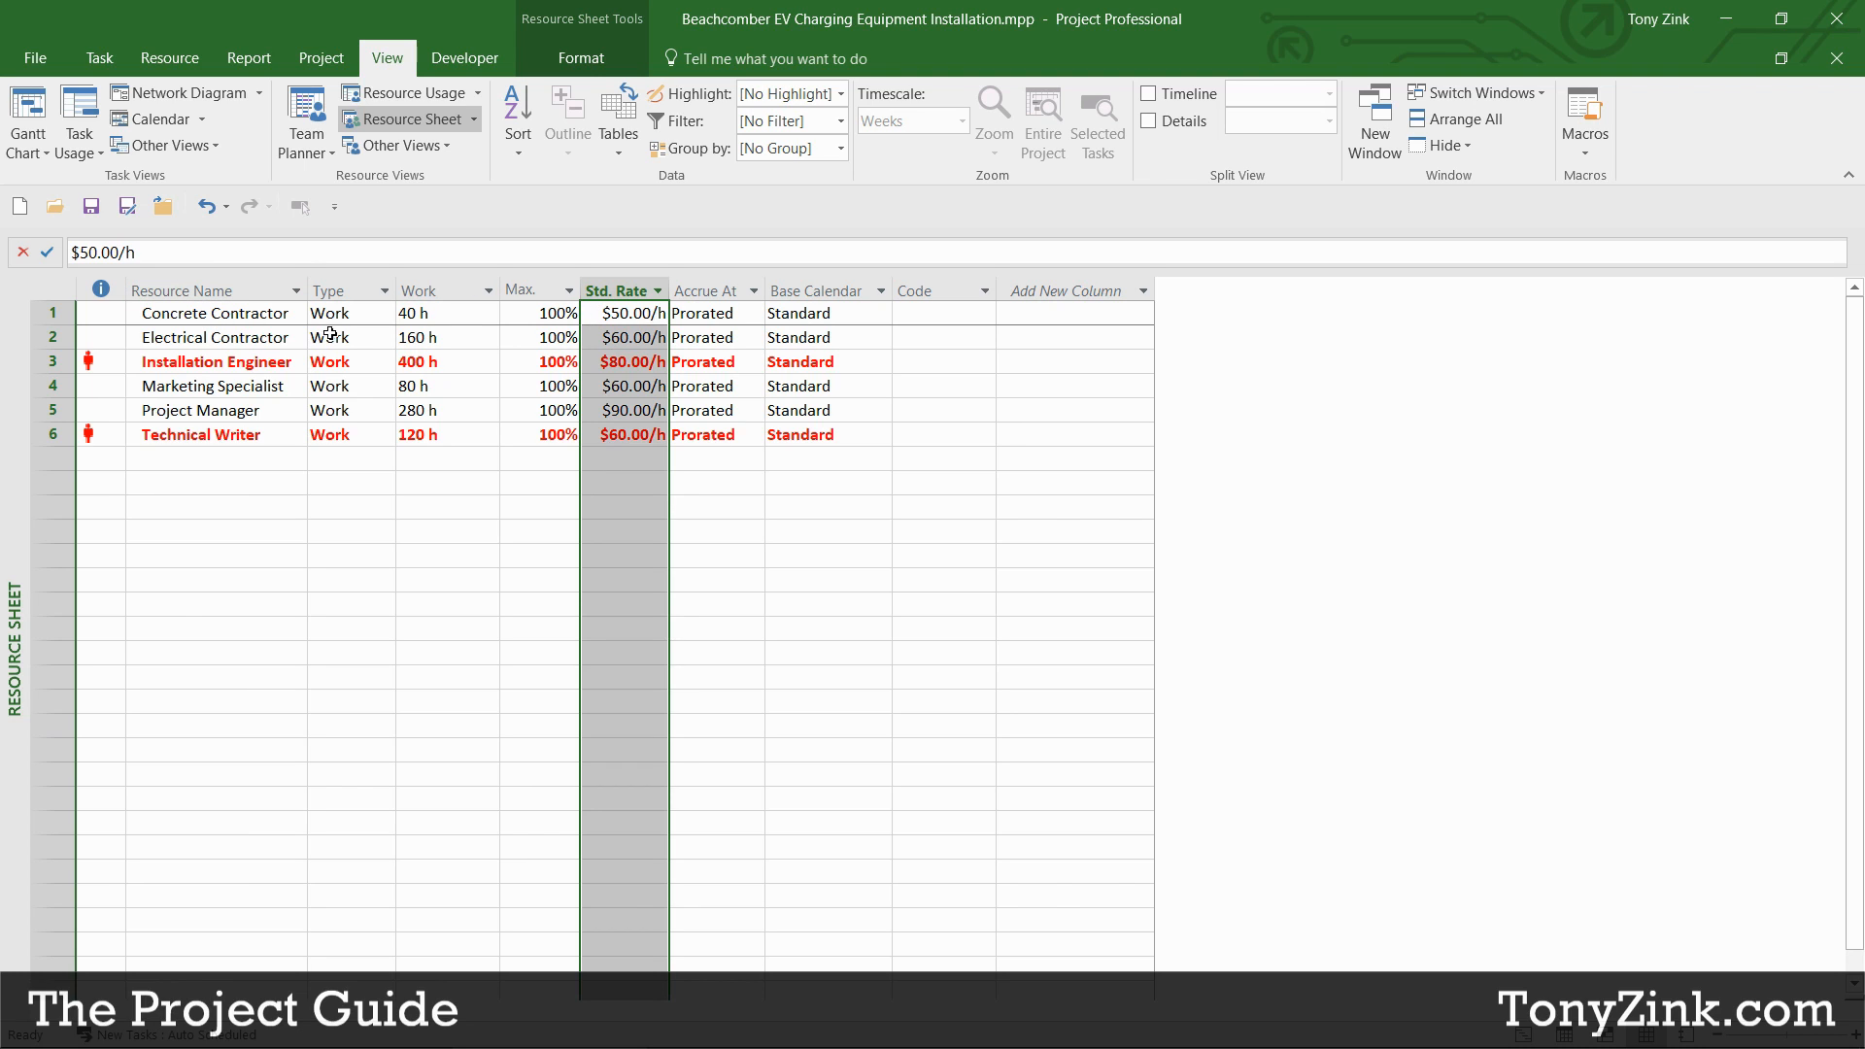
{"action": "left_click", "coordinate": [254, 322]}
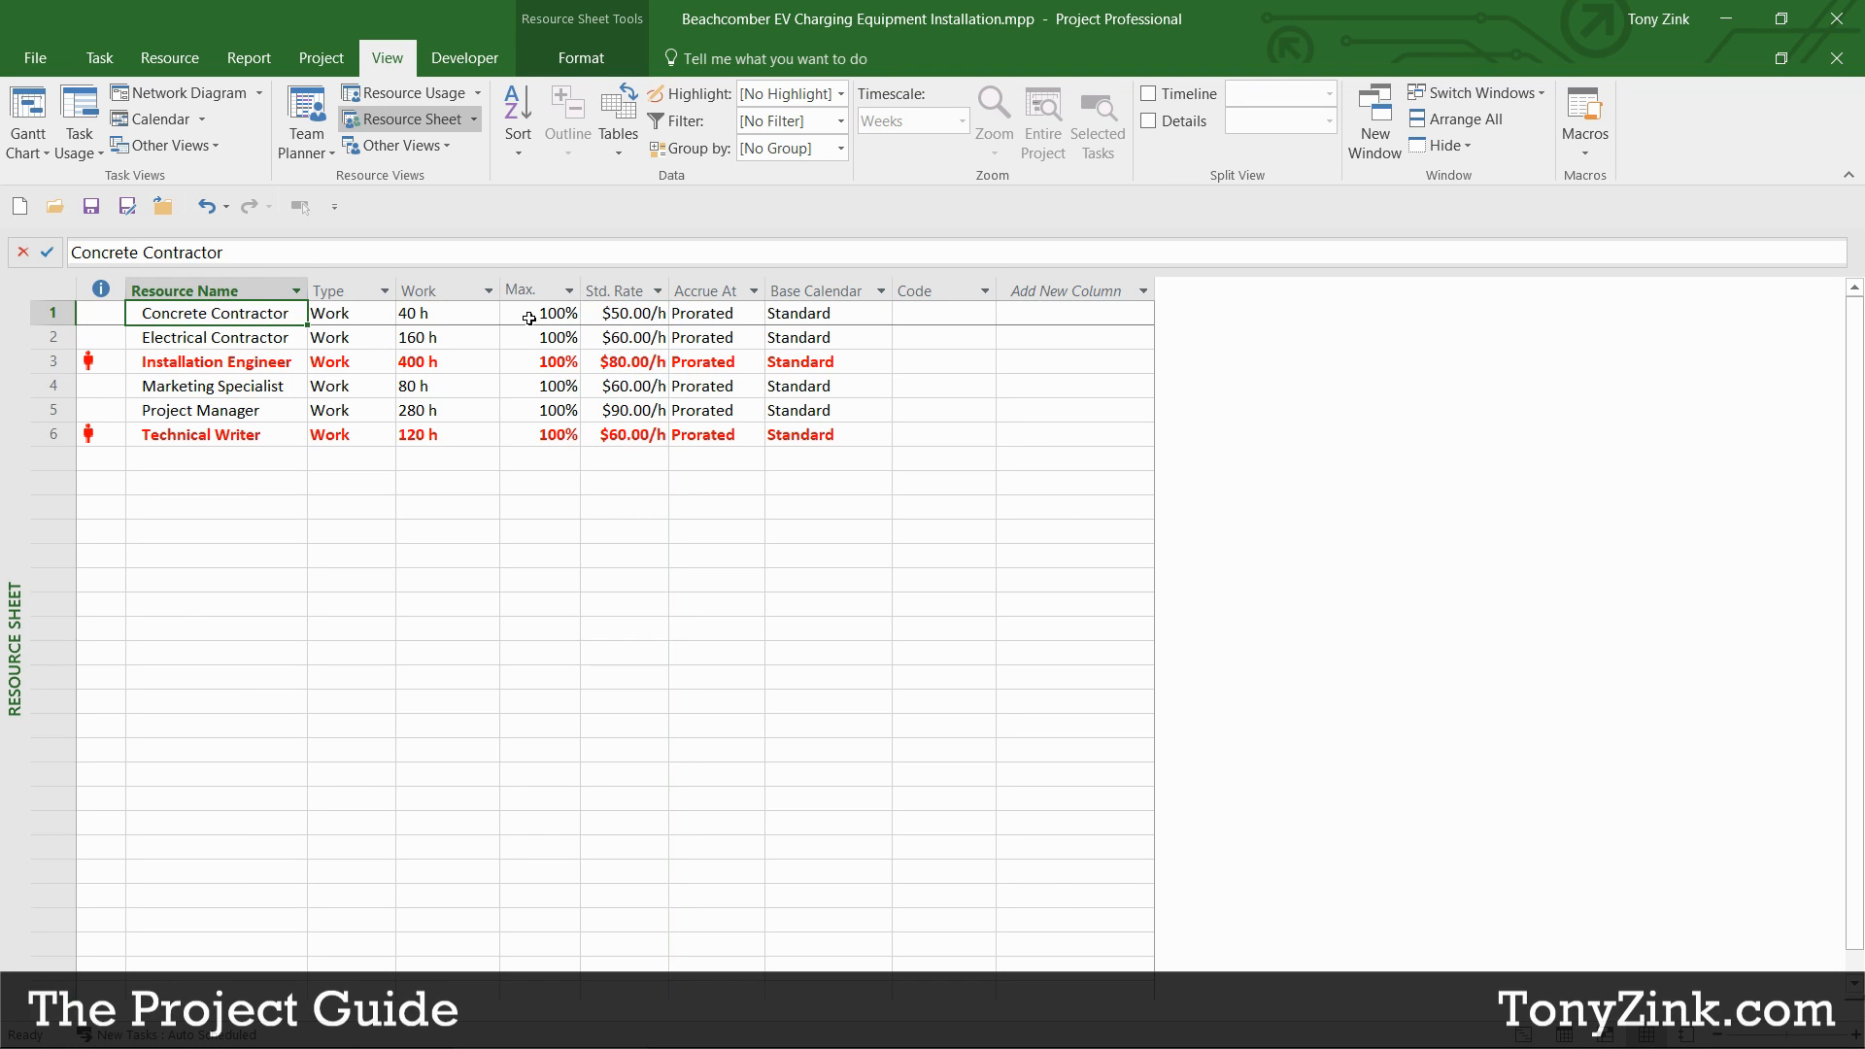
{"action": "left_click", "coordinate": [596, 315]}
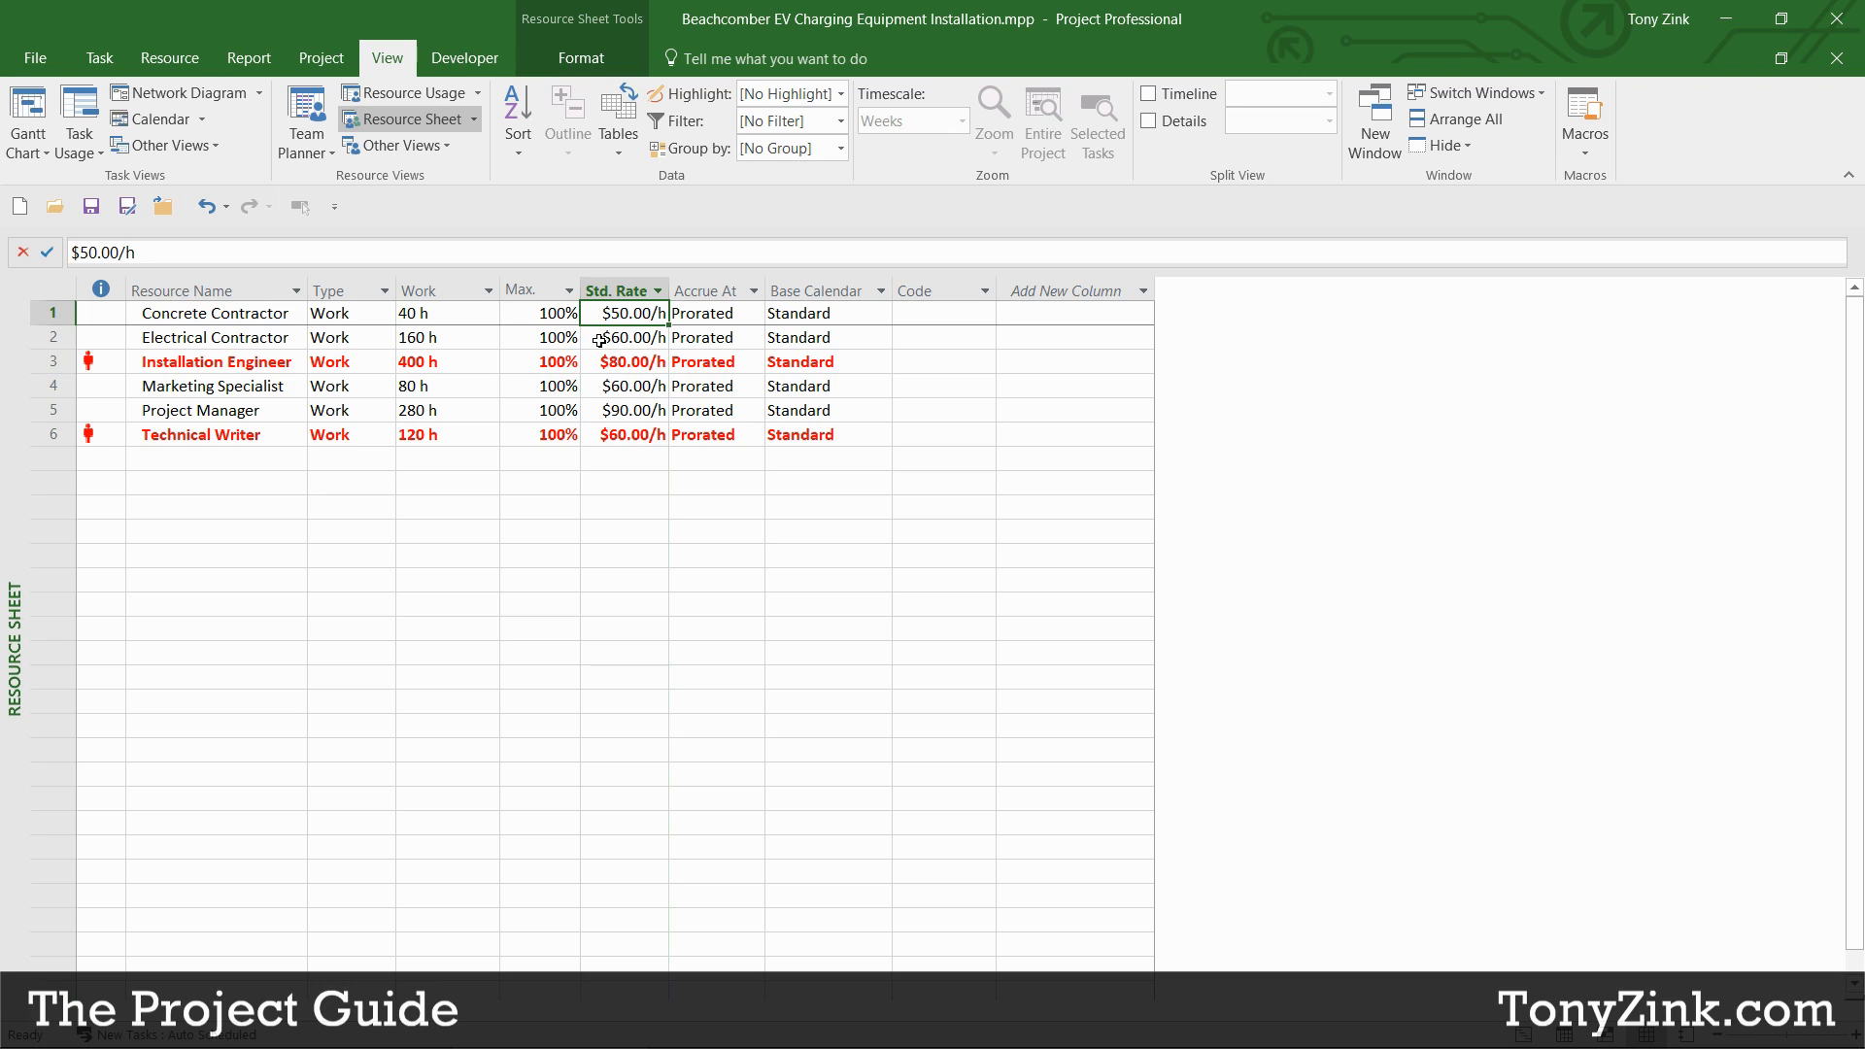
{"action": "left_click", "coordinate": [249, 337]}
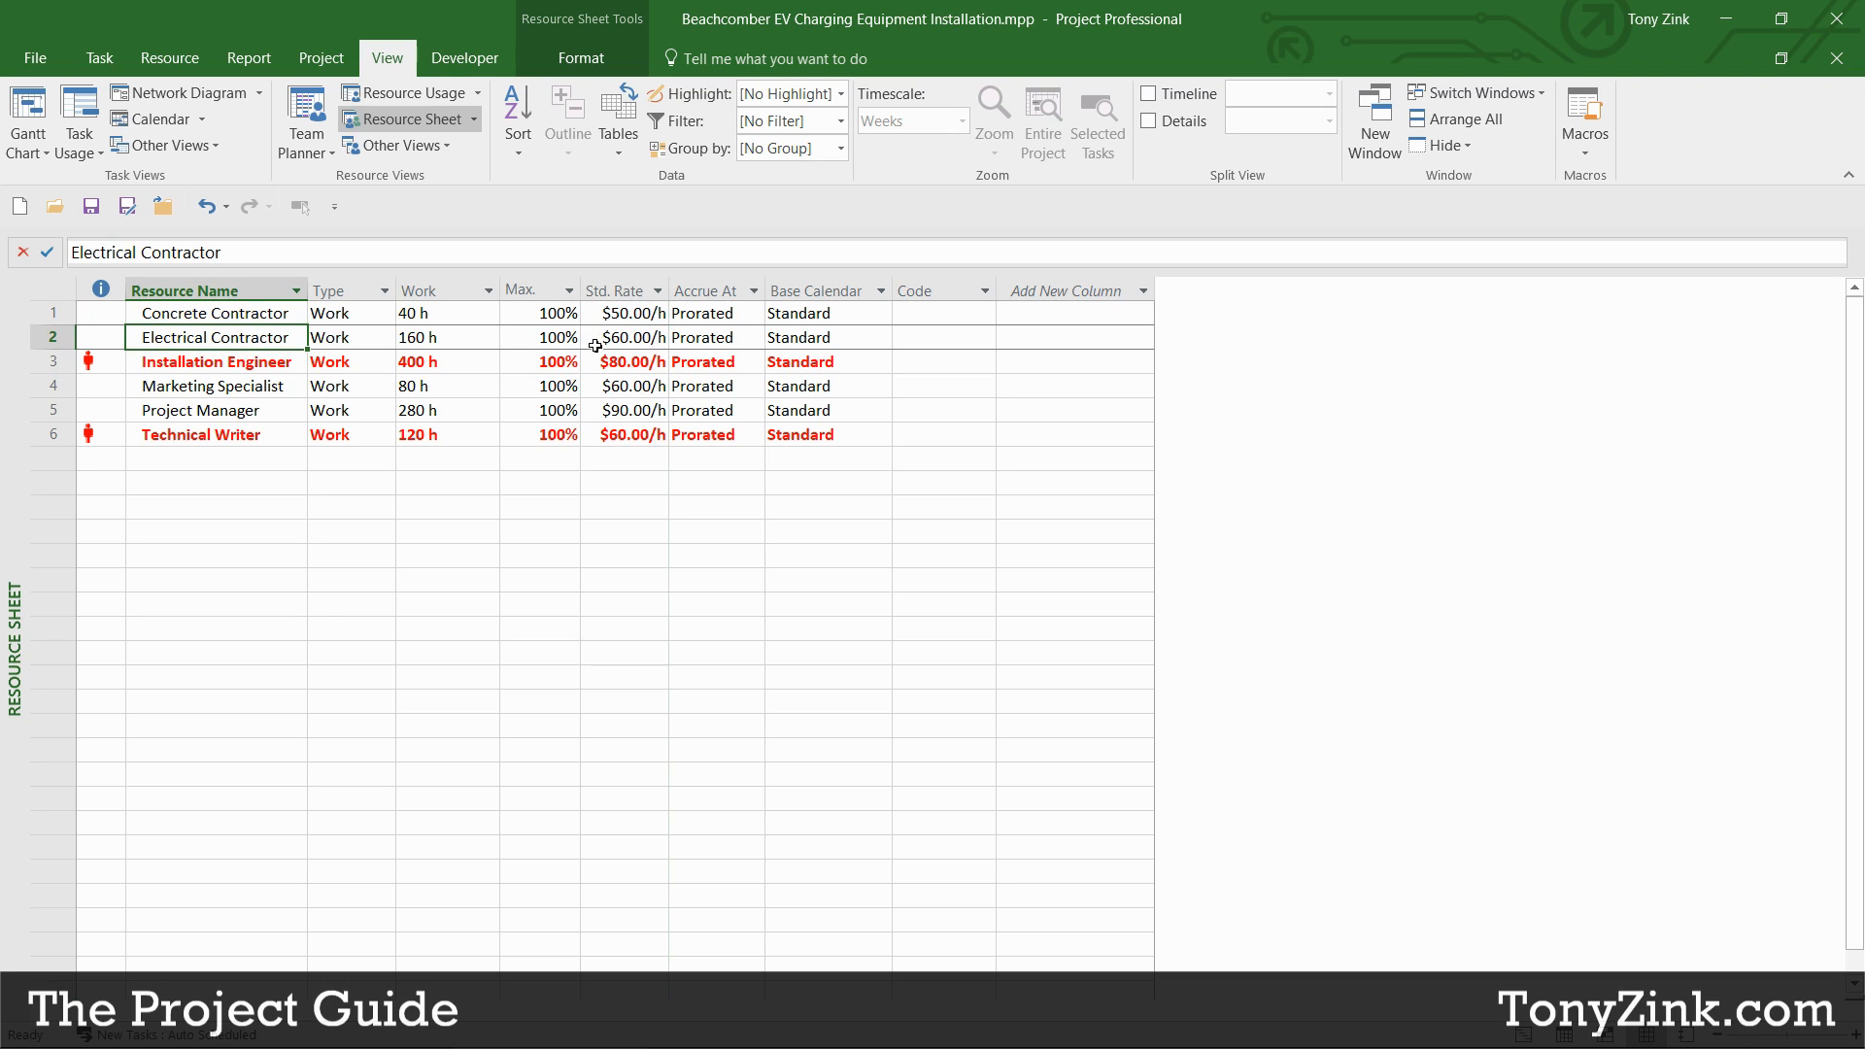
{"action": "left_click", "coordinate": [595, 340]}
{"action": "left_click", "coordinate": [600, 313]}
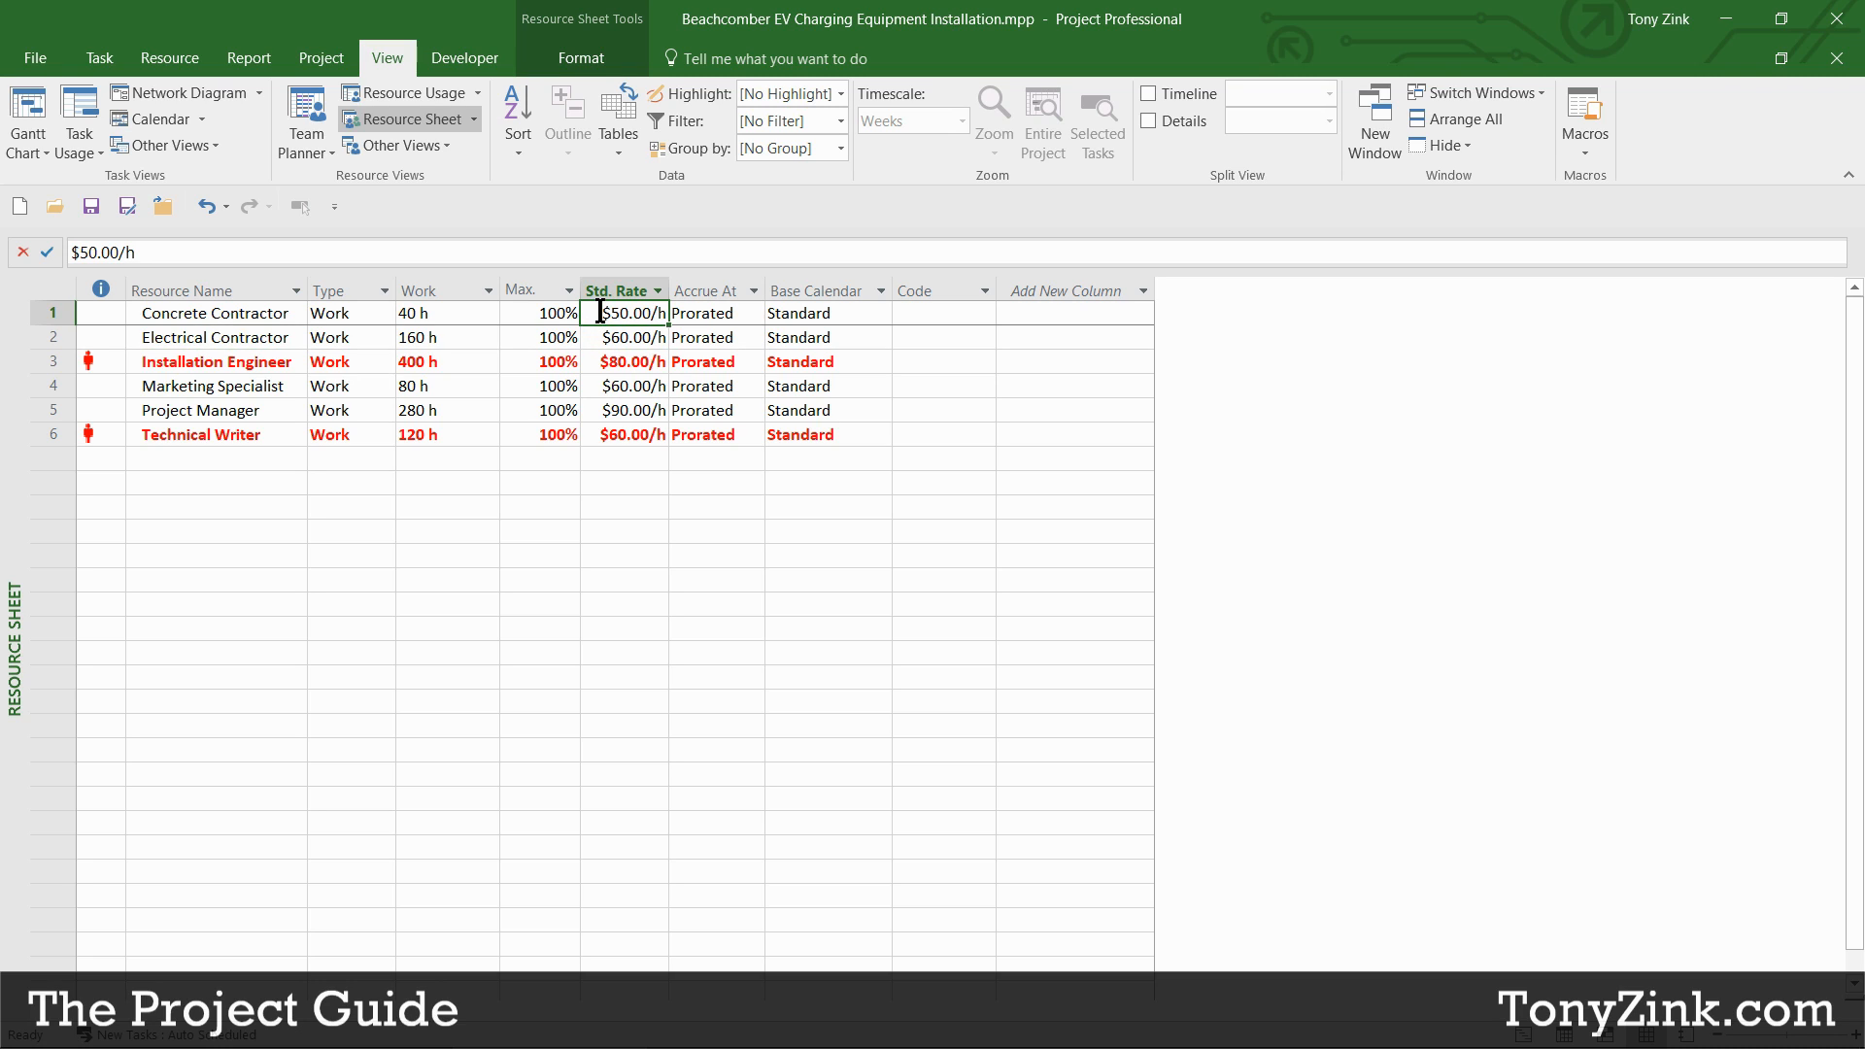
{"action": "left_click", "coordinate": [589, 337]}
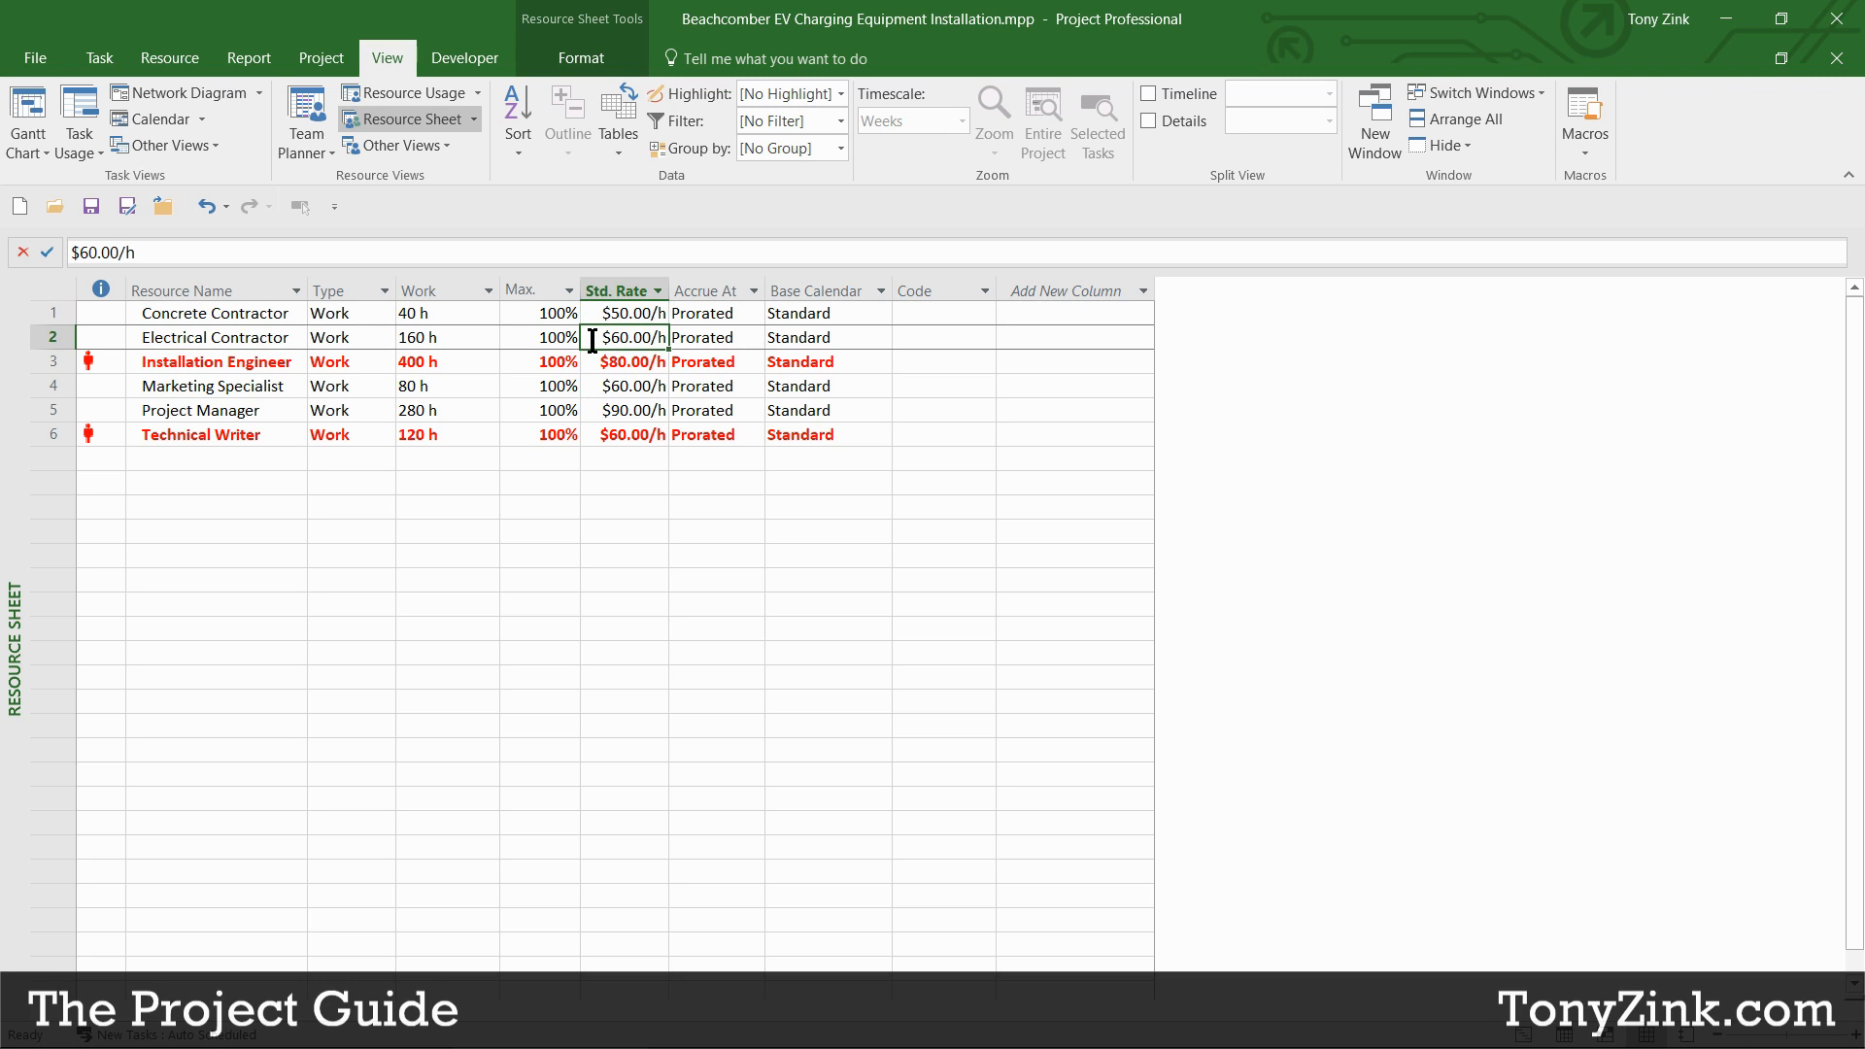
{"action": "left_click", "coordinate": [595, 360]}
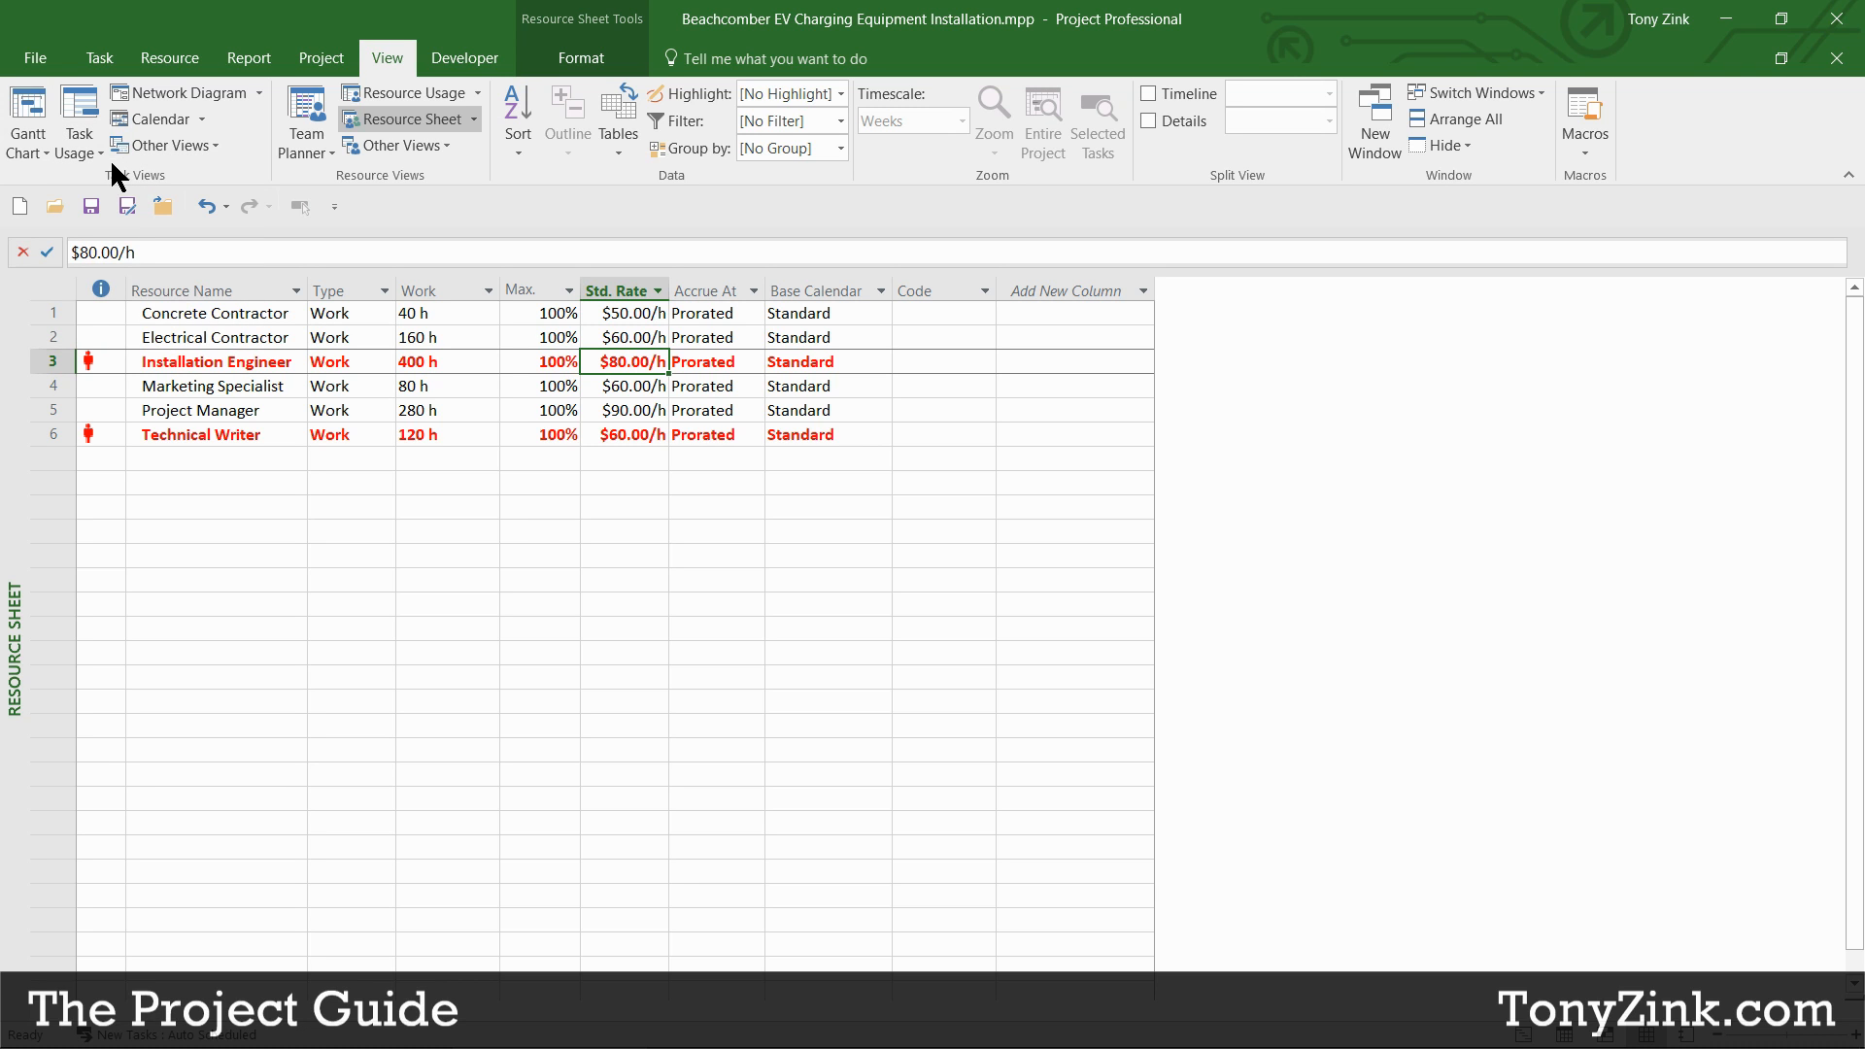
Step: Insert a Cost column before Start in the Gantt chart table
{"action": "left_click", "coordinate": [41, 104]}
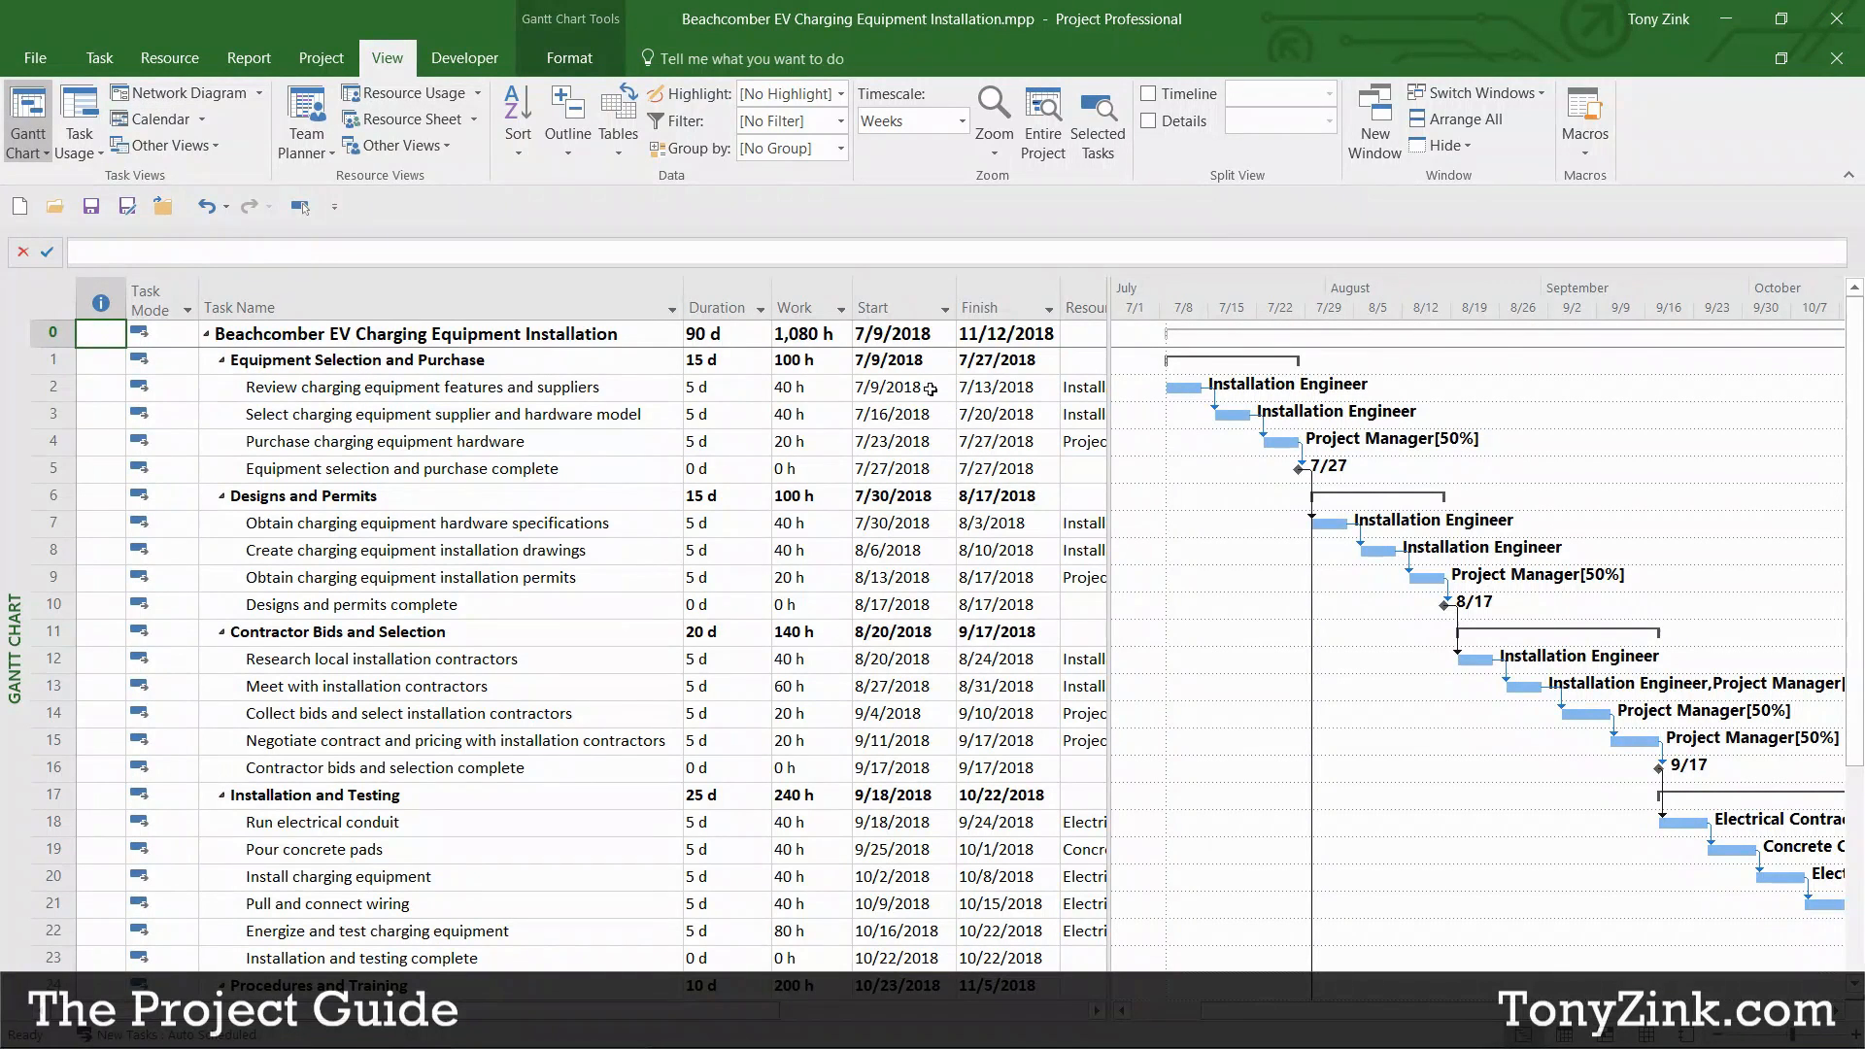
{"action": "right_click", "coordinate": [886, 305]}
{"action": "left_click", "coordinate": [968, 468]}
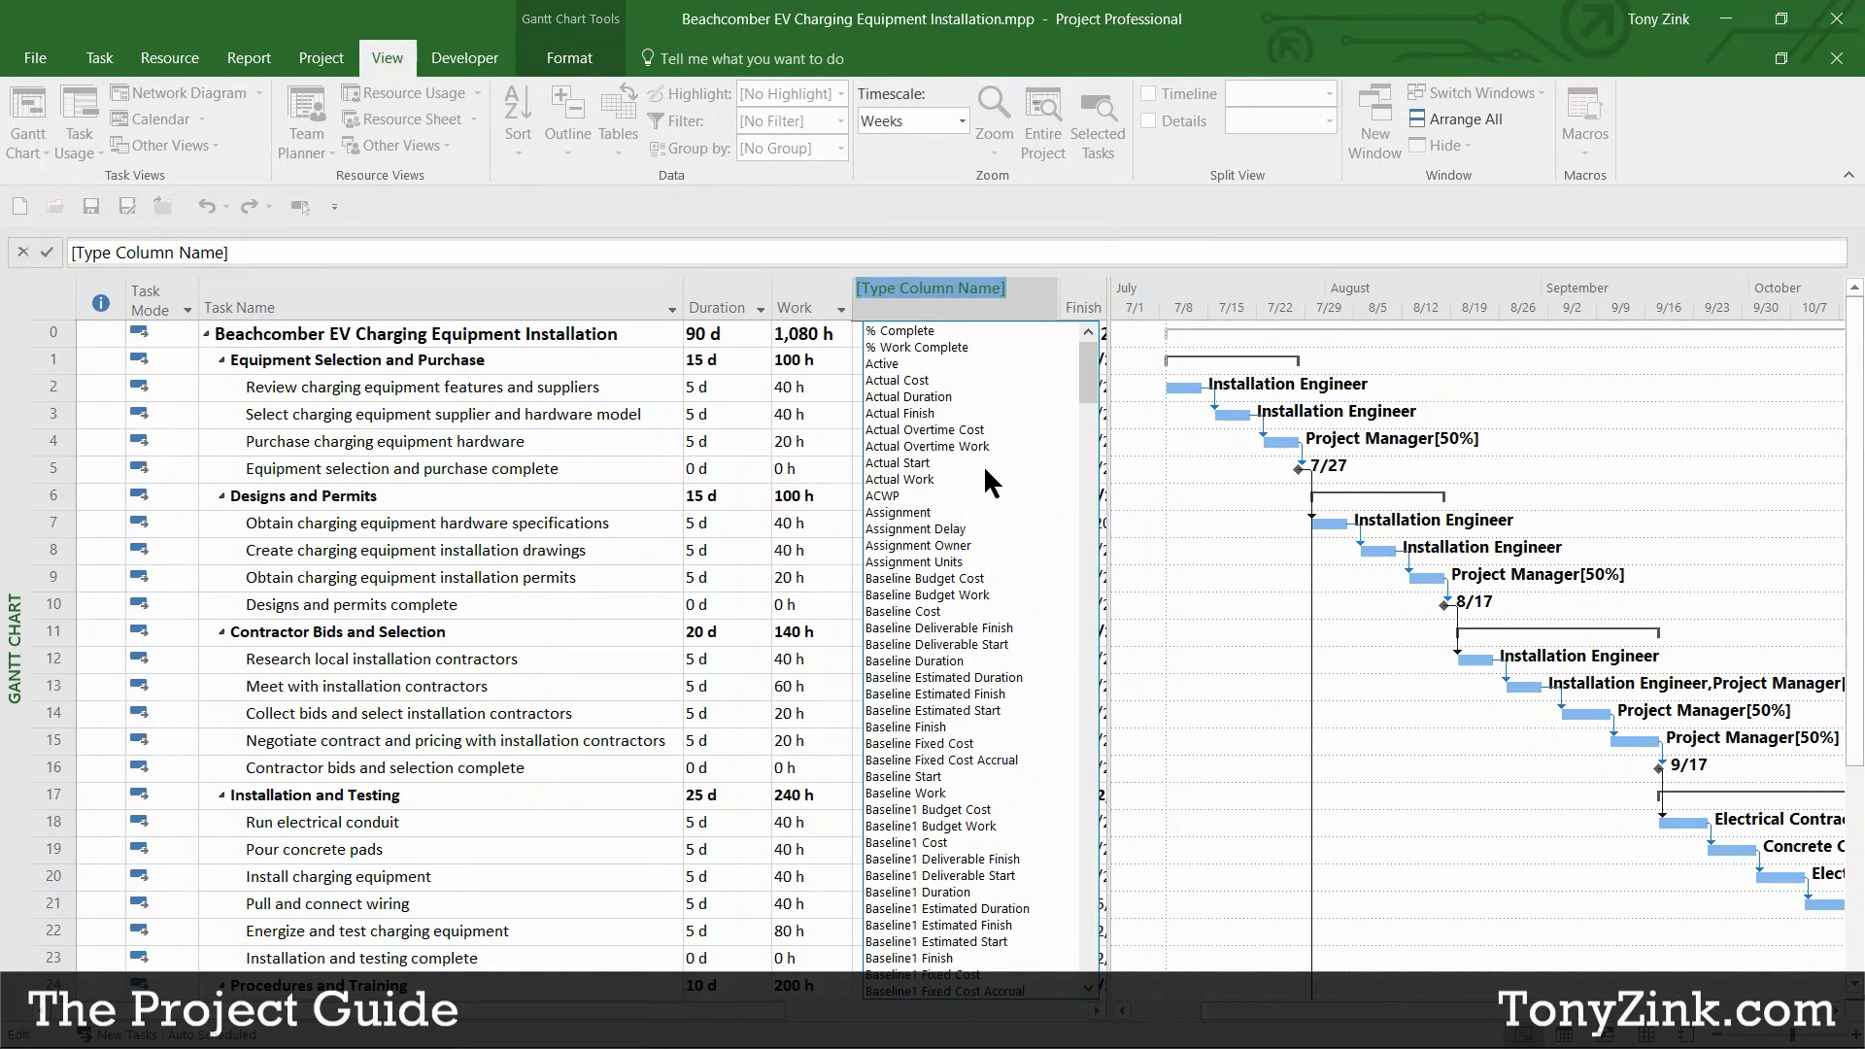
{"action": "type", "text": "confirmed"}
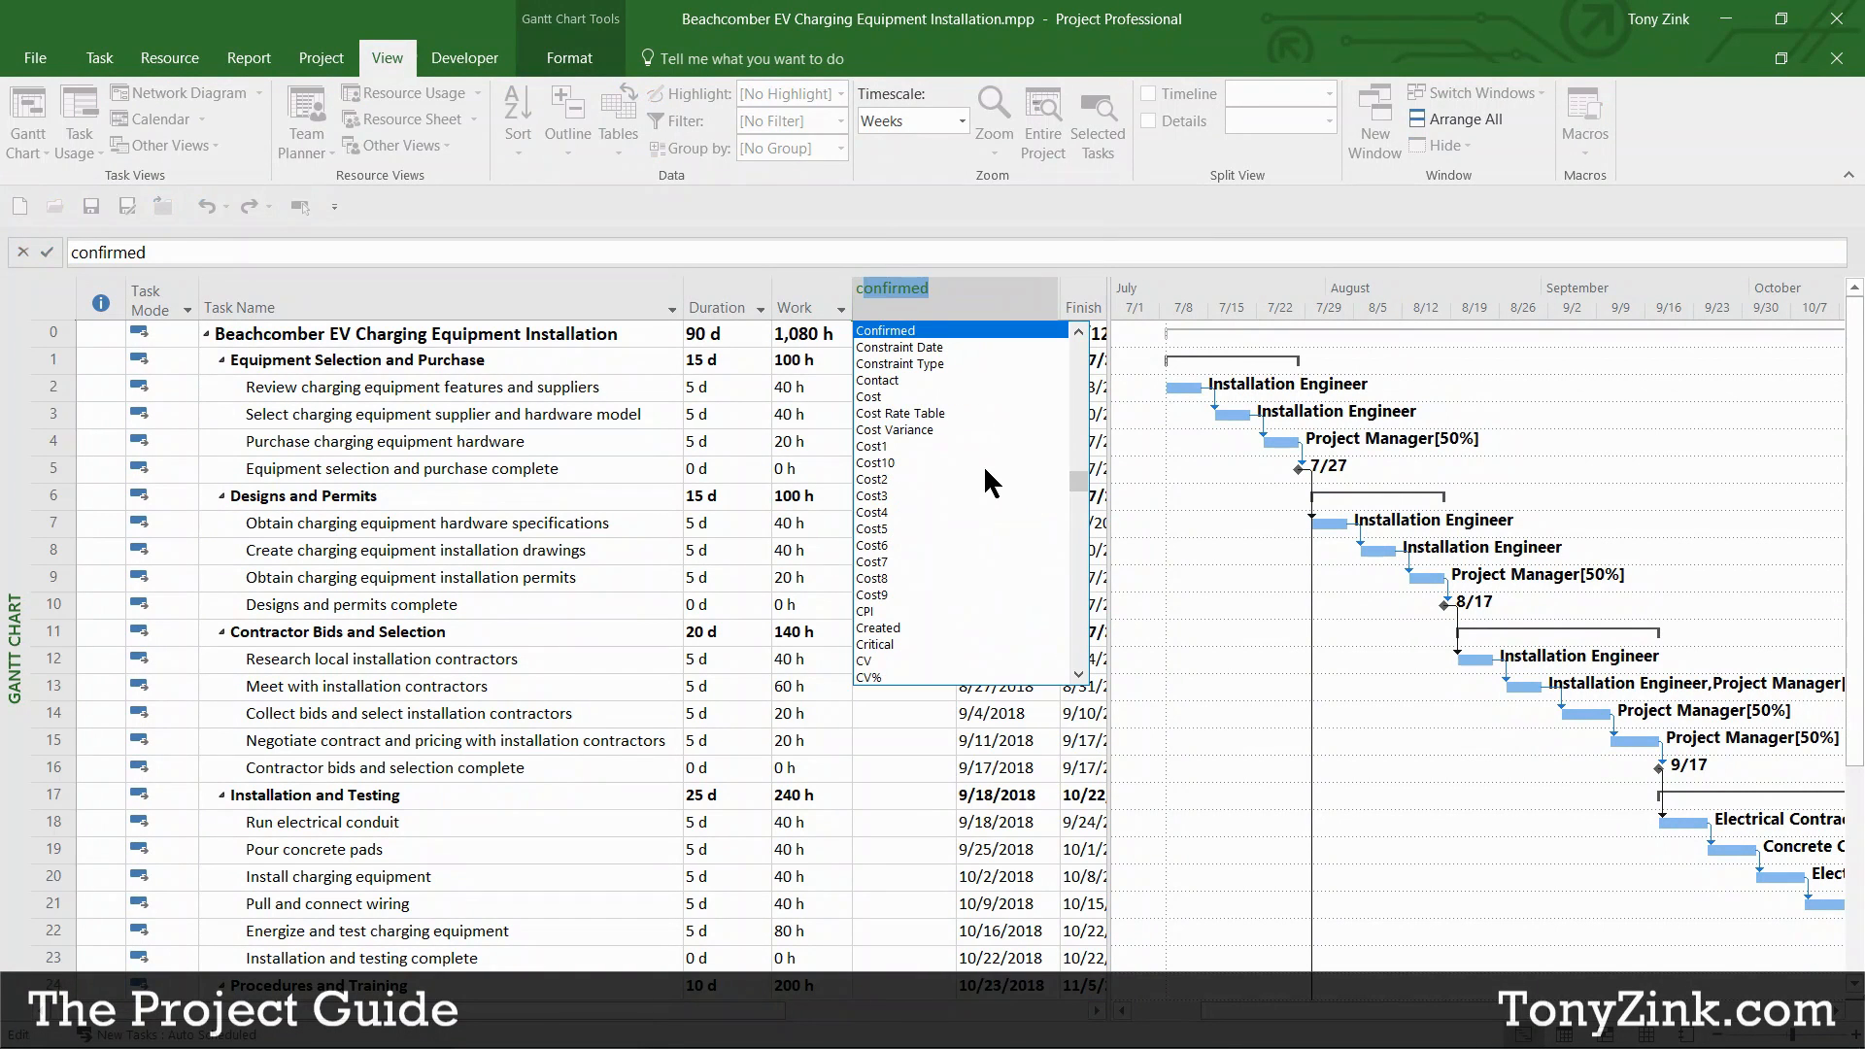
{"action": "left_click", "coordinate": [879, 397]}
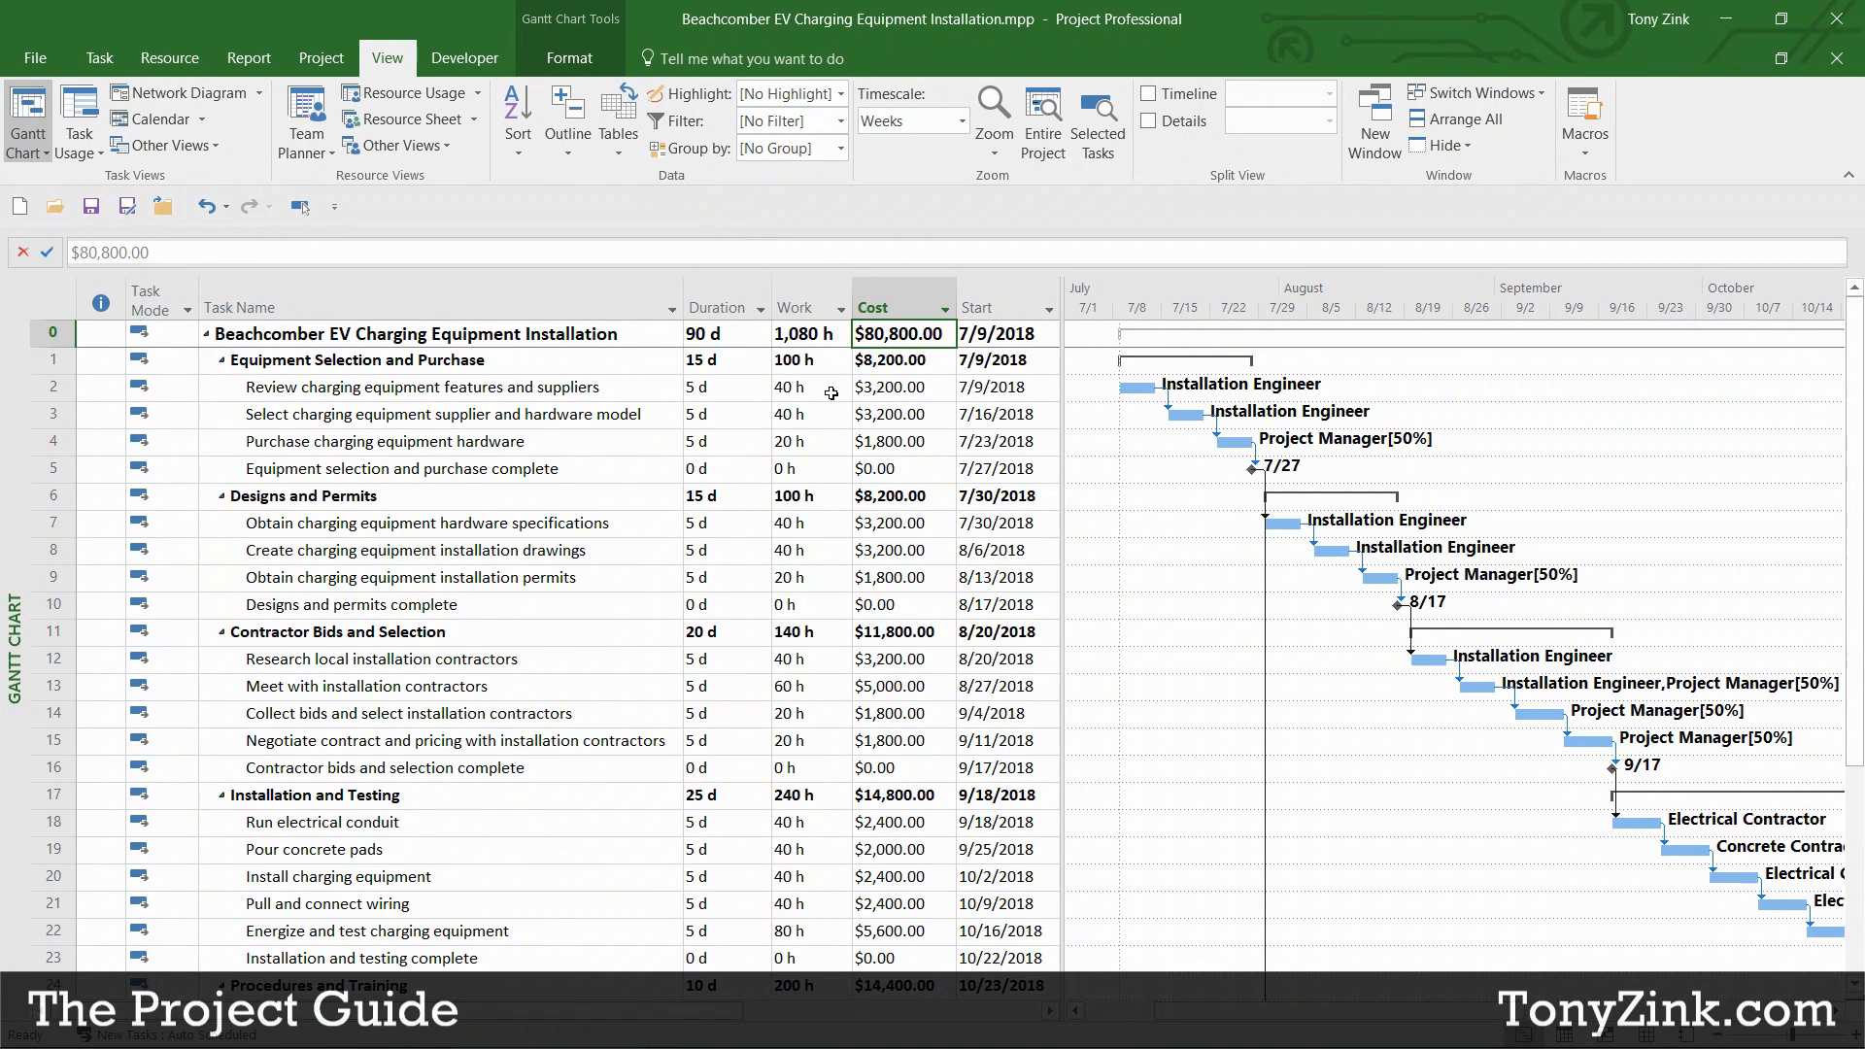
Step: Check task 2's $3,200.00 cost against its 40 h of work
{"action": "left_click", "coordinate": [894, 390]}
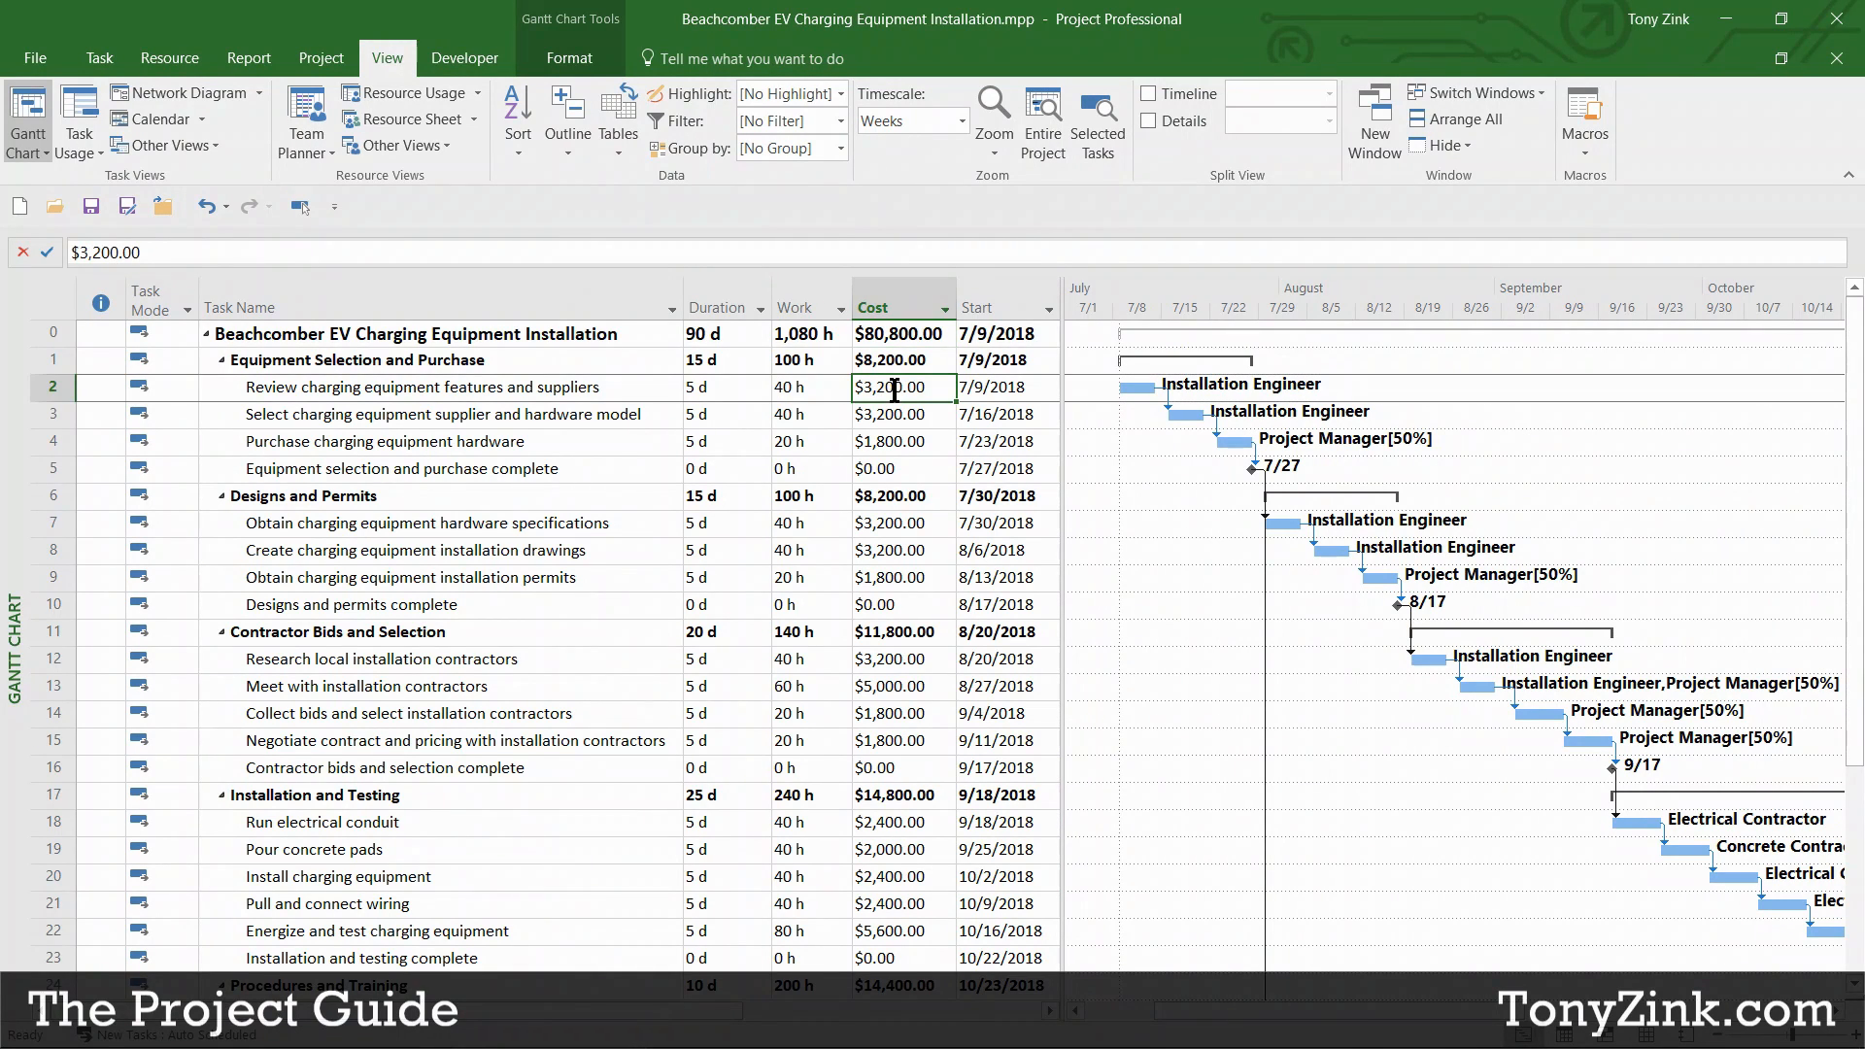
{"action": "left_click", "coordinate": [807, 387]}
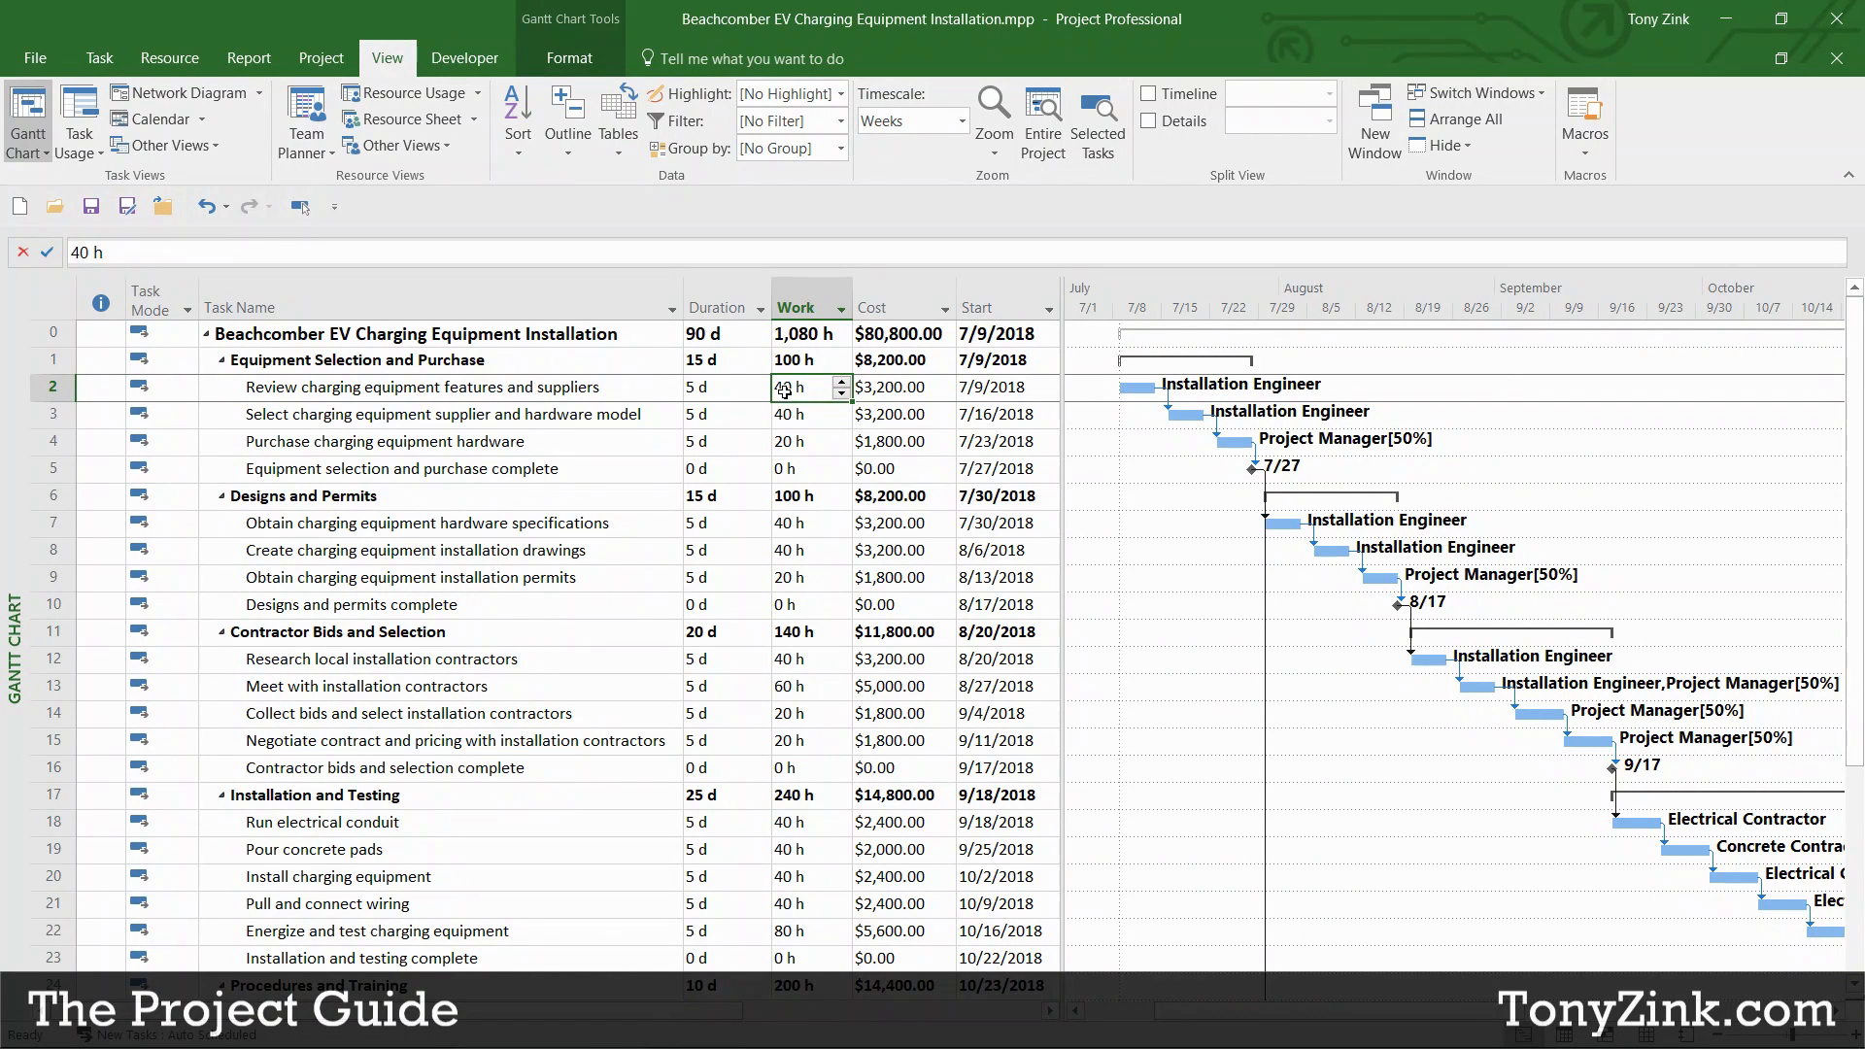
{"action": "left_click", "coordinate": [894, 392]}
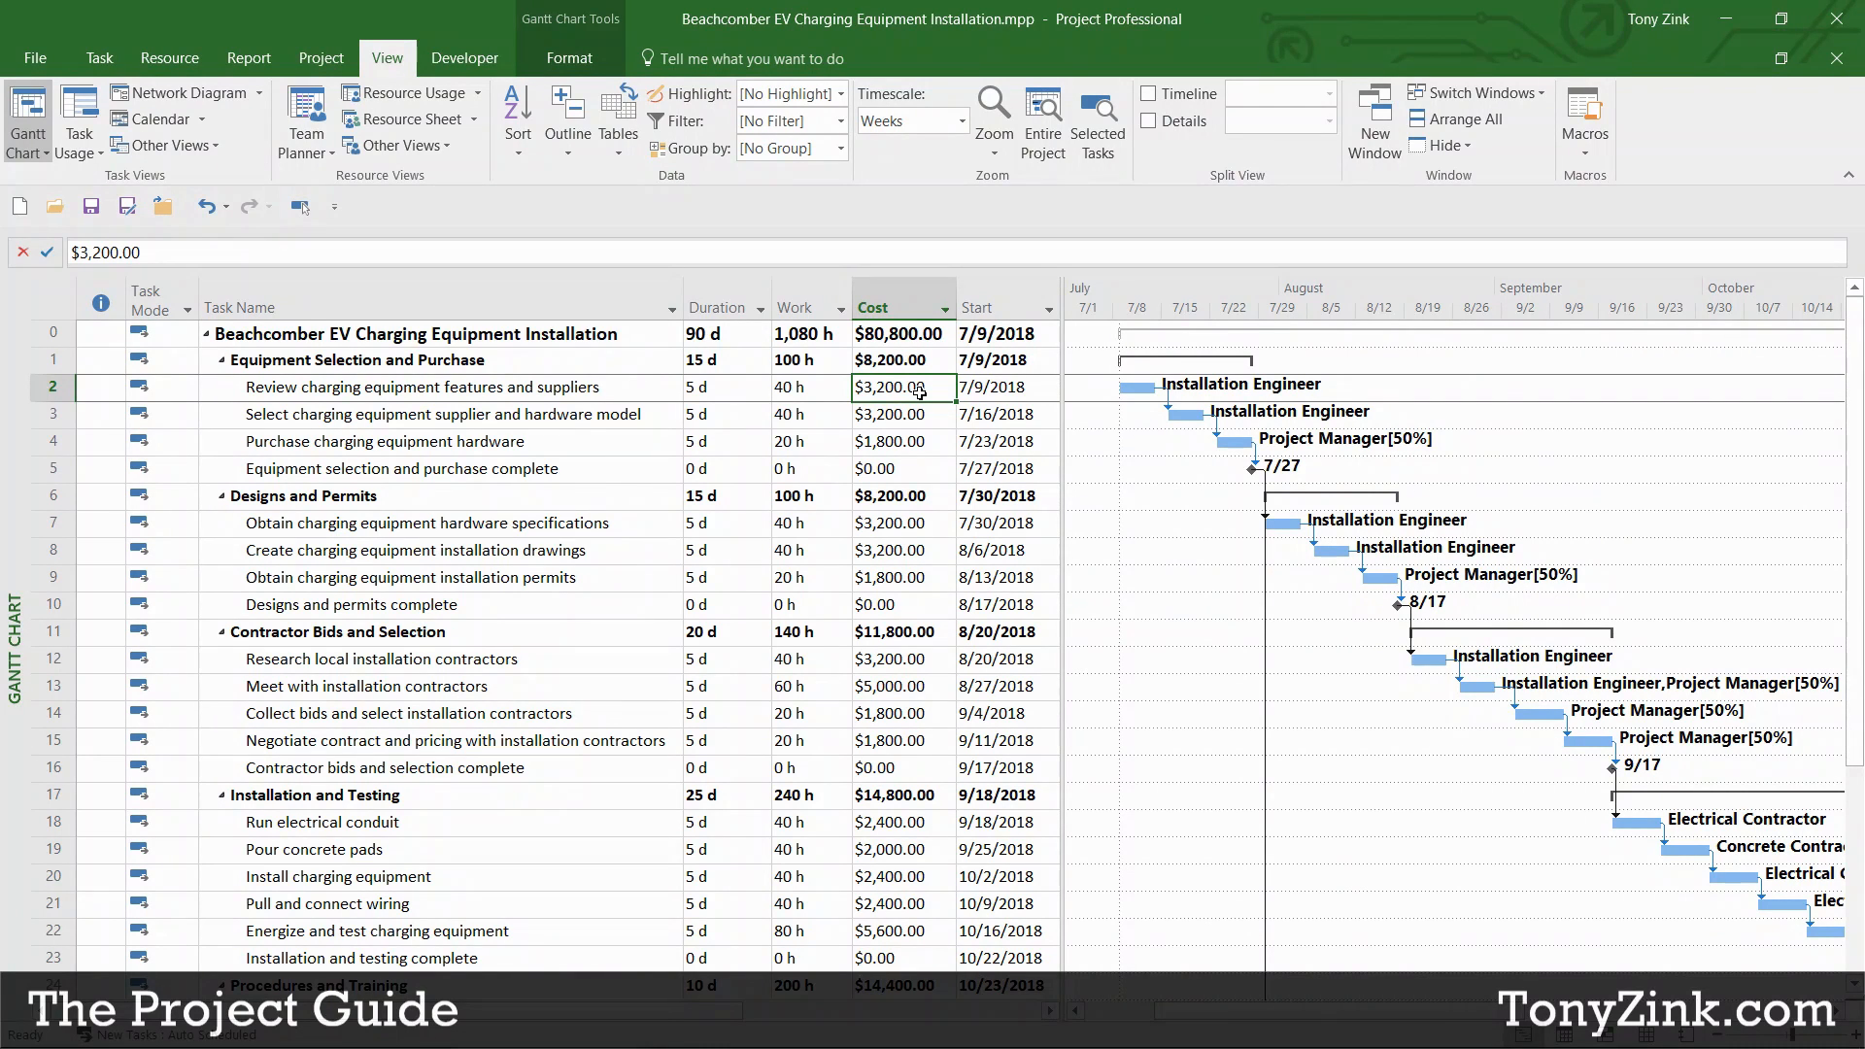
Step: Review the supplier review task's 5 d, 40 h and $3,200.00 in the Duration, Work and Cost columns
{"action": "left_click", "coordinate": [639, 388]}
{"action": "left_click", "coordinate": [730, 393]}
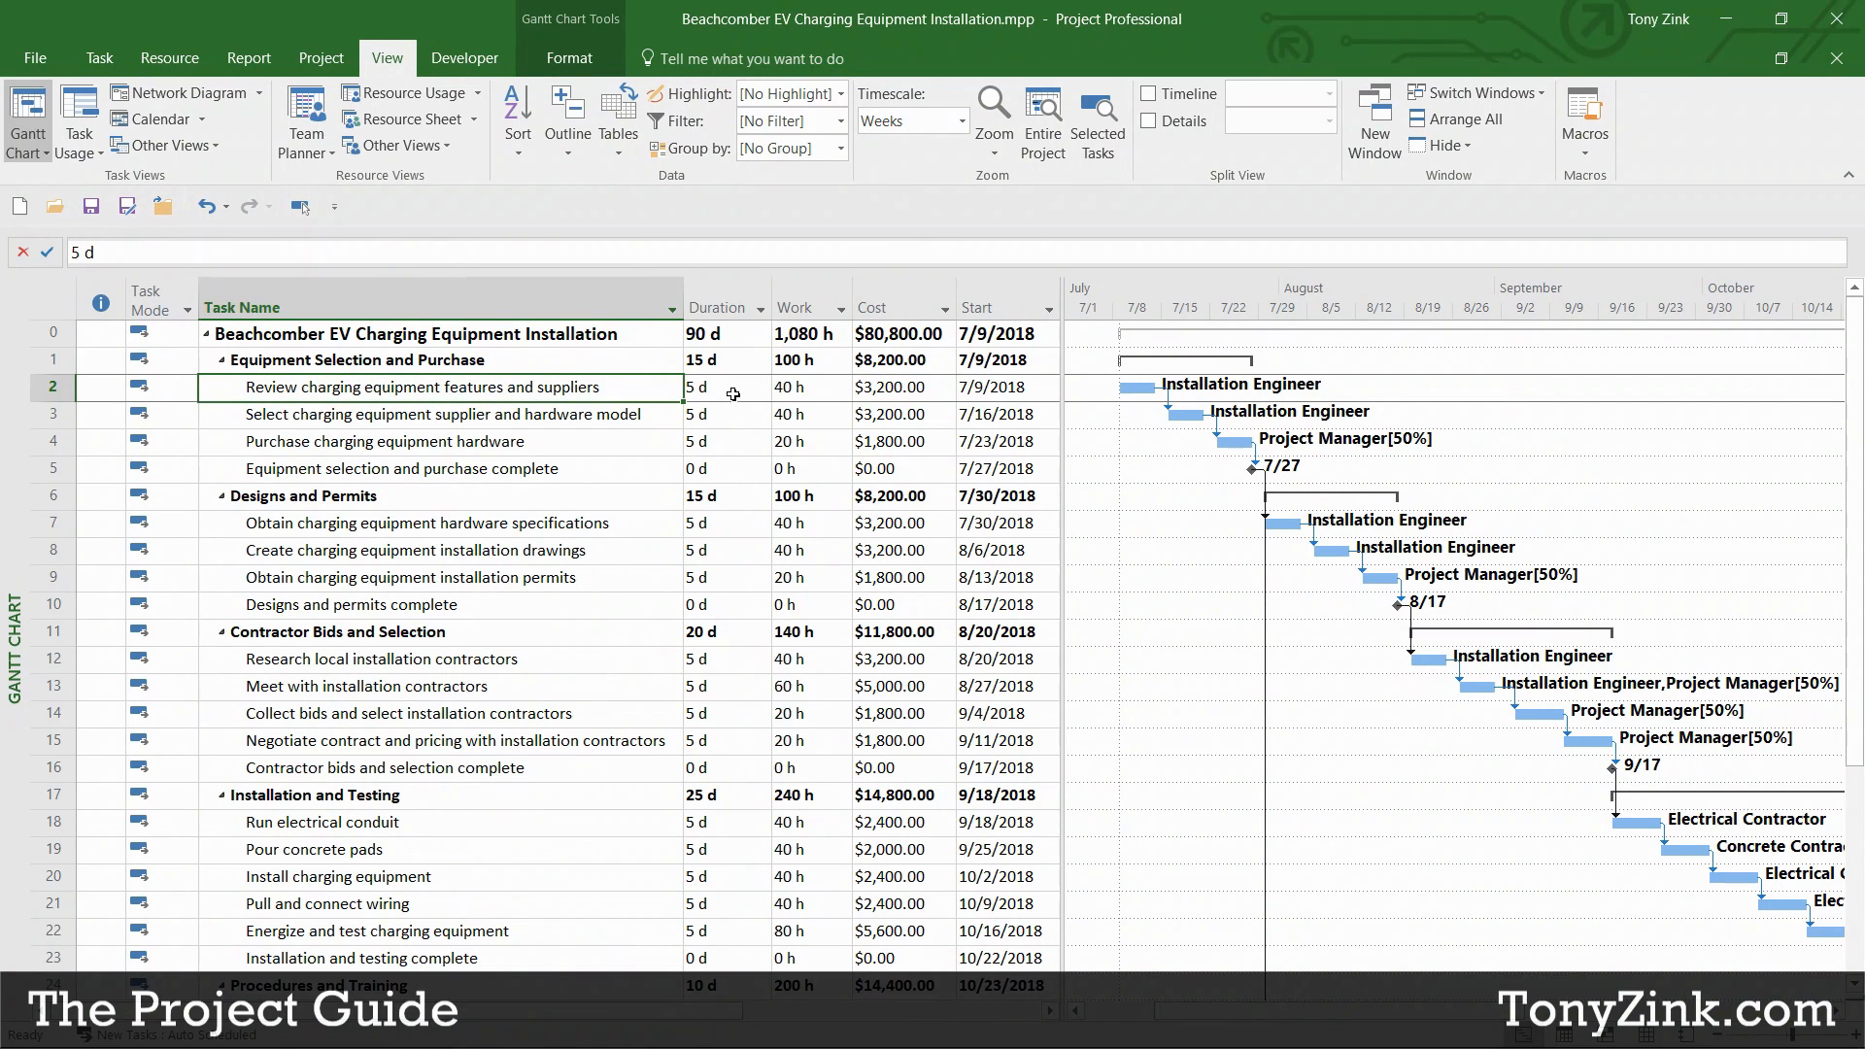
{"action": "left_click", "coordinate": [809, 393]}
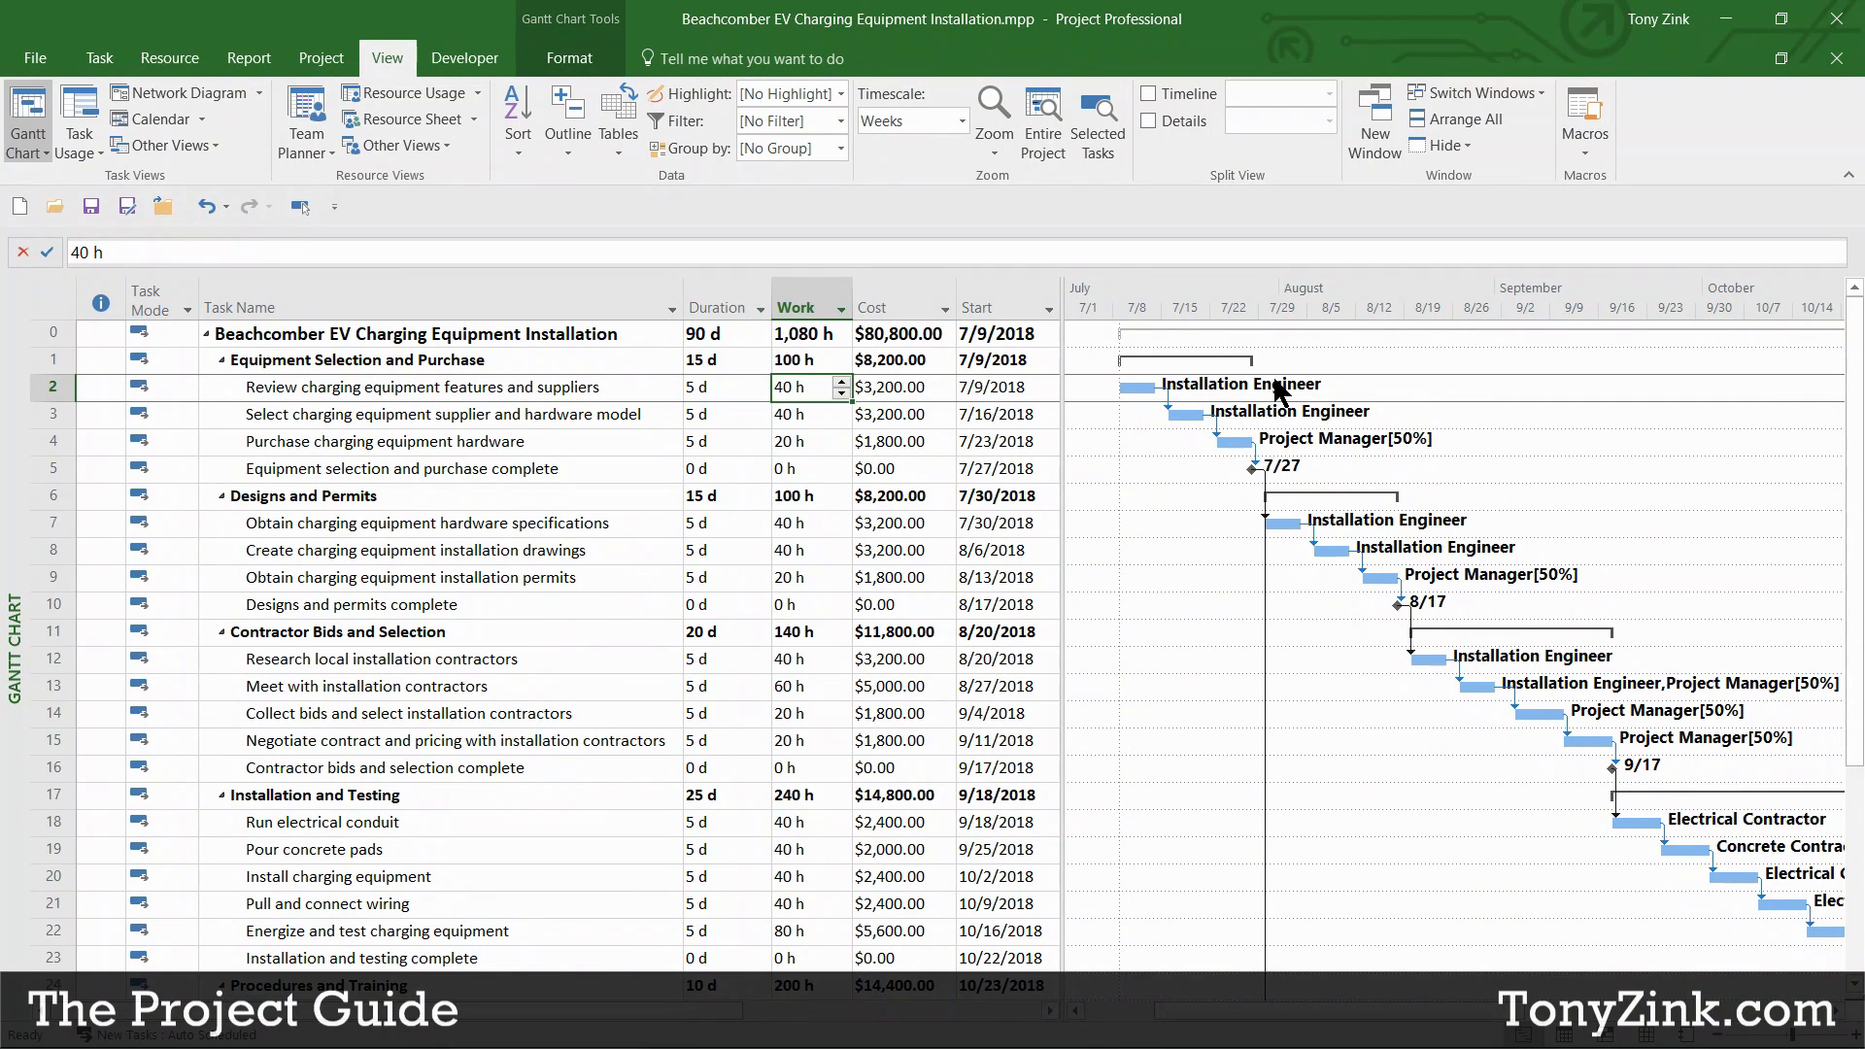
{"action": "left_click", "coordinate": [933, 391]}
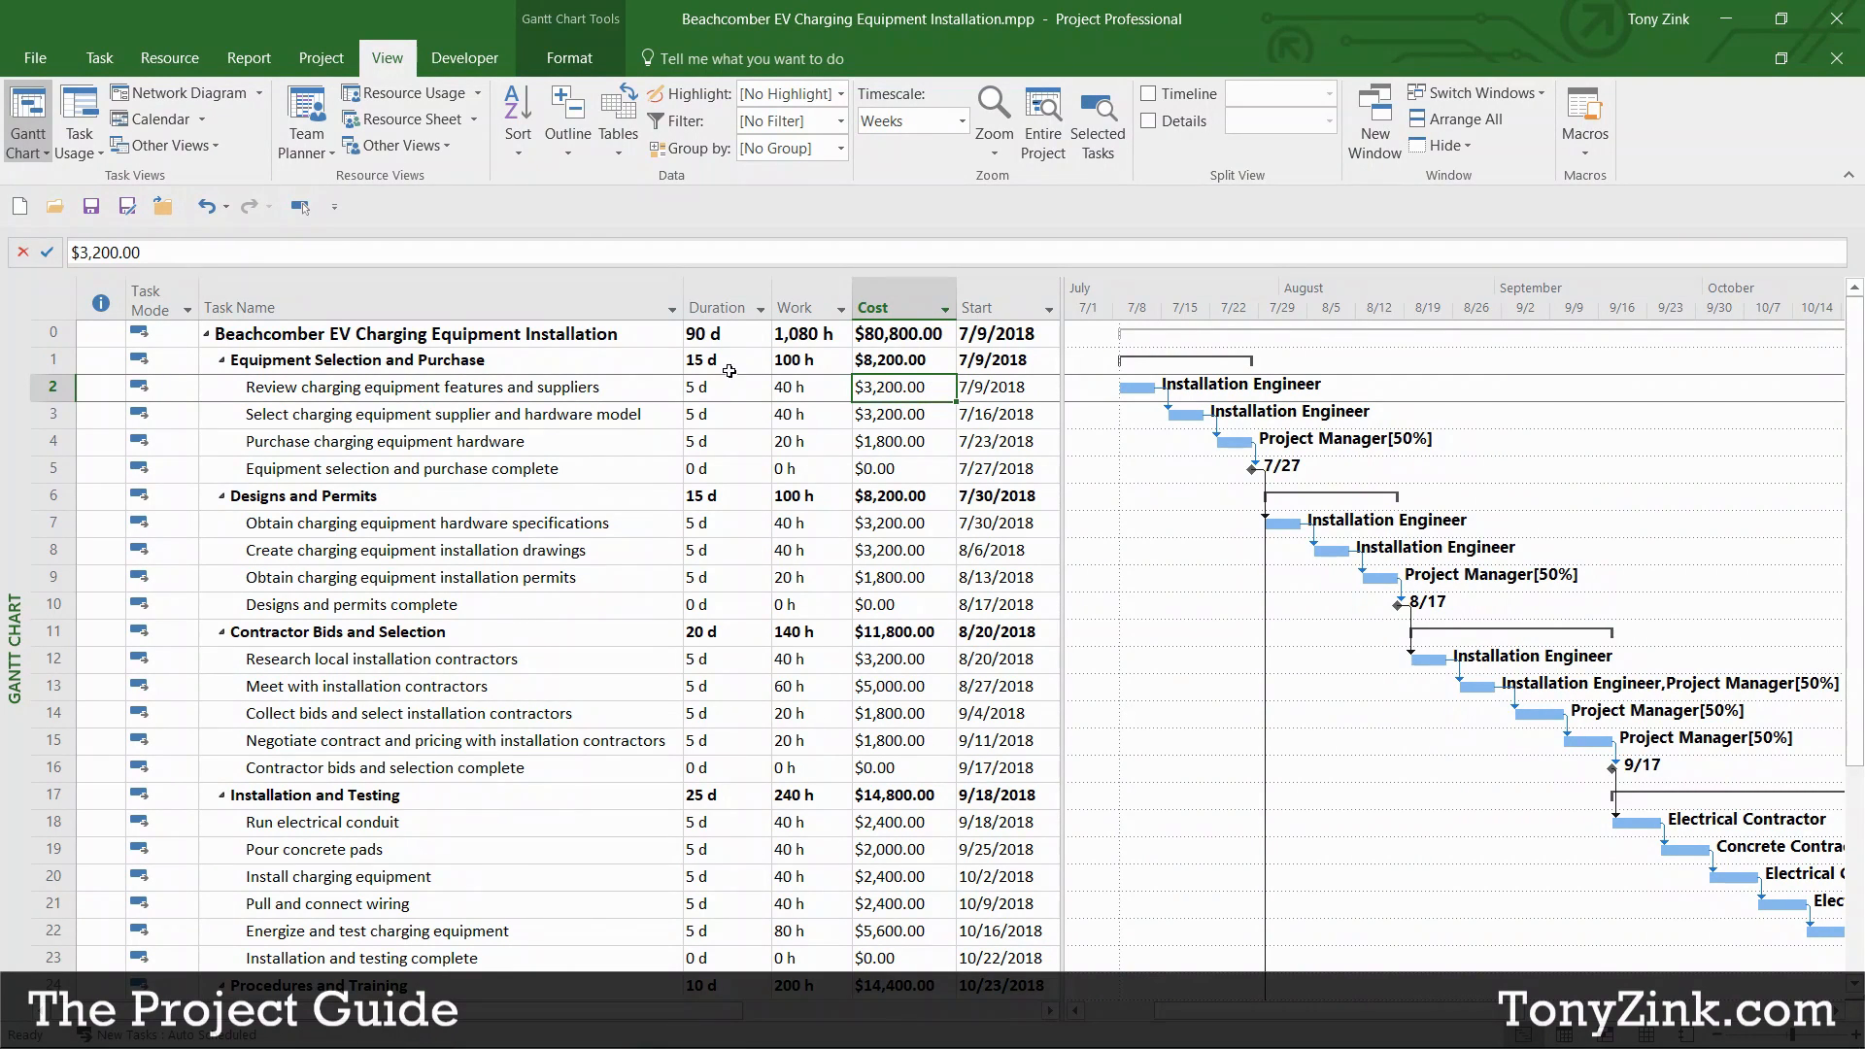
{"action": "left_click", "coordinate": [724, 309]}
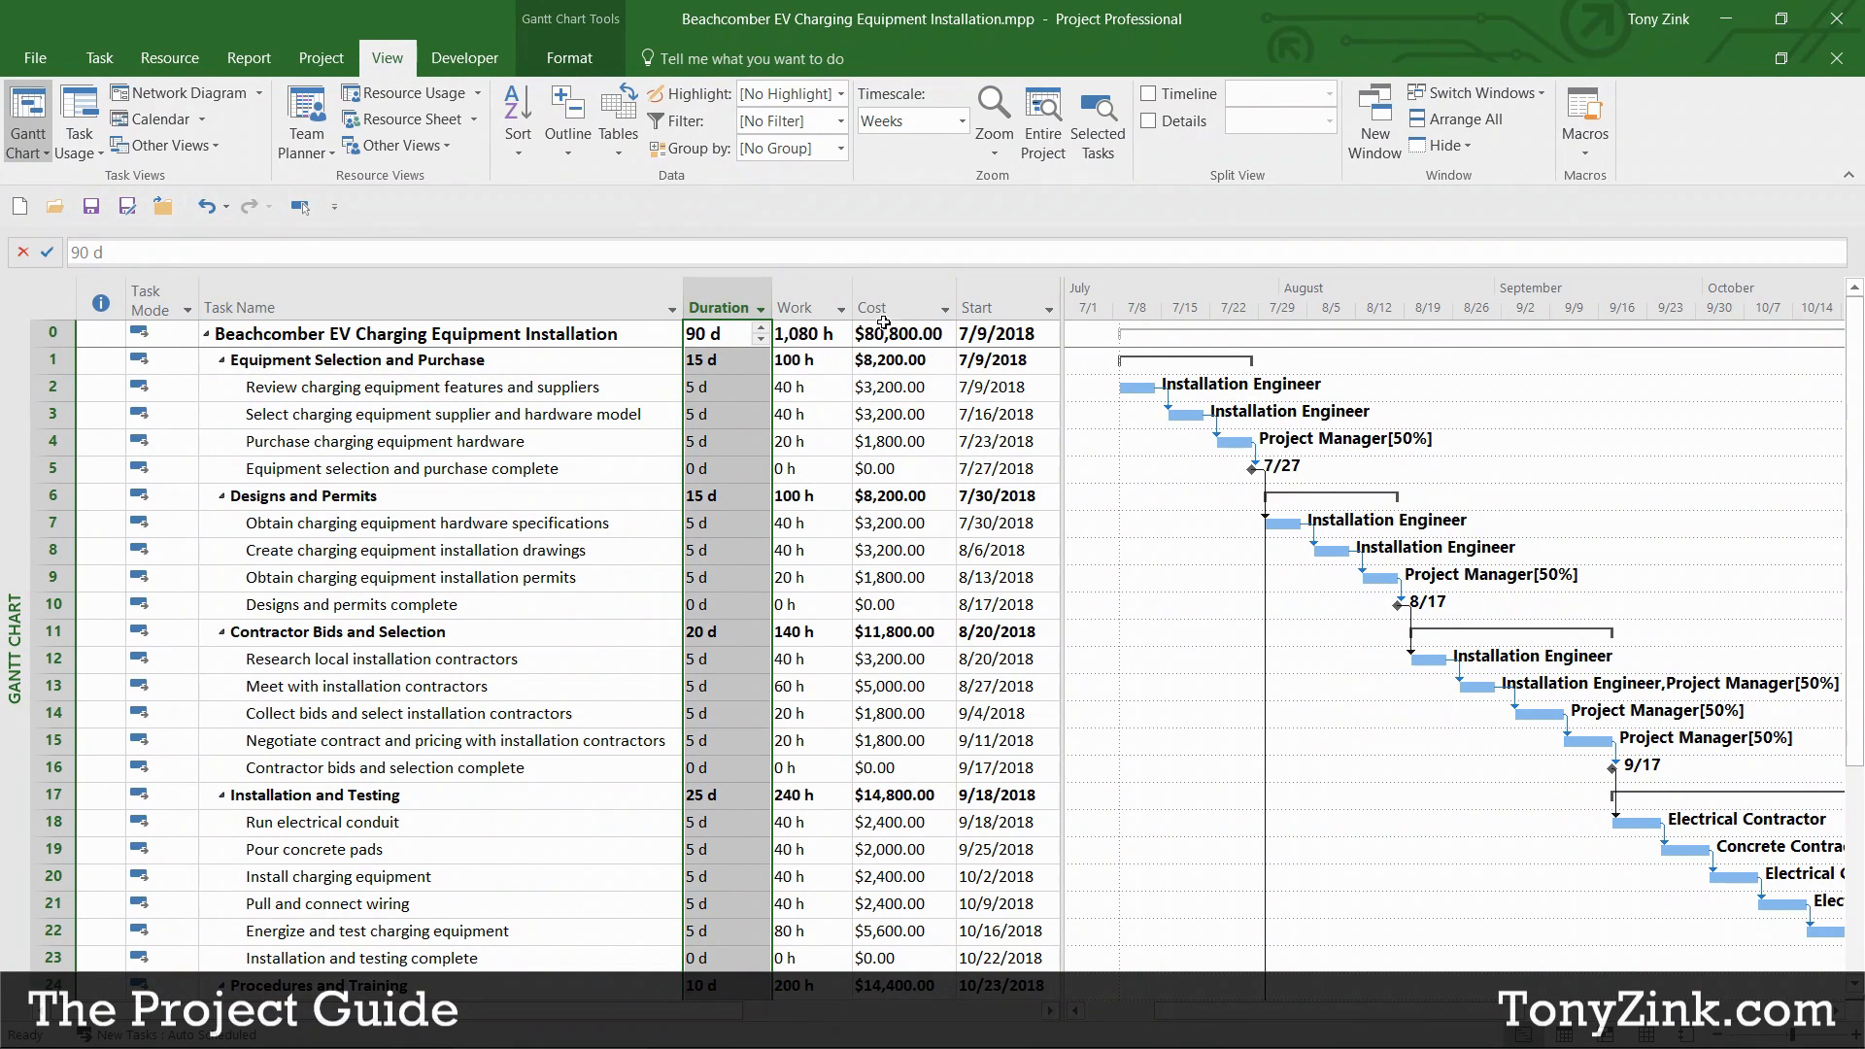
{"action": "left_click", "coordinate": [788, 299]}
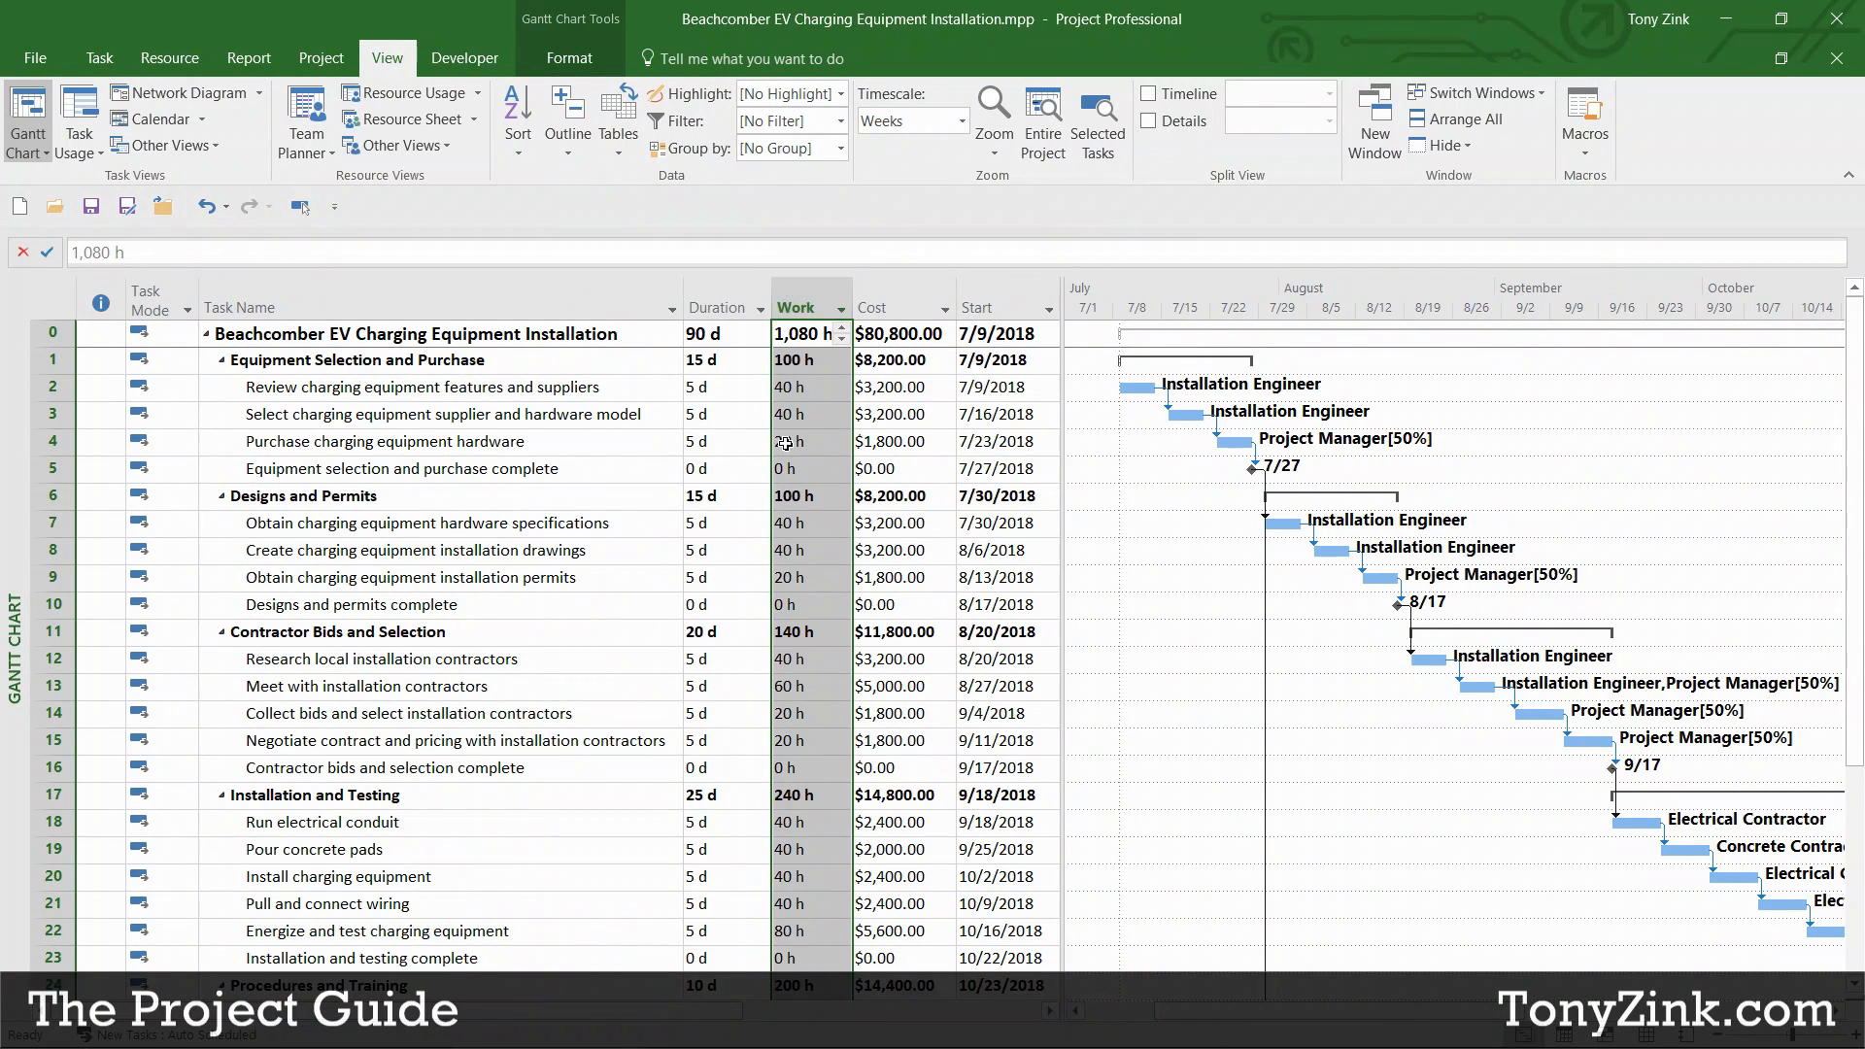
{"action": "left_click", "coordinate": [890, 309]}
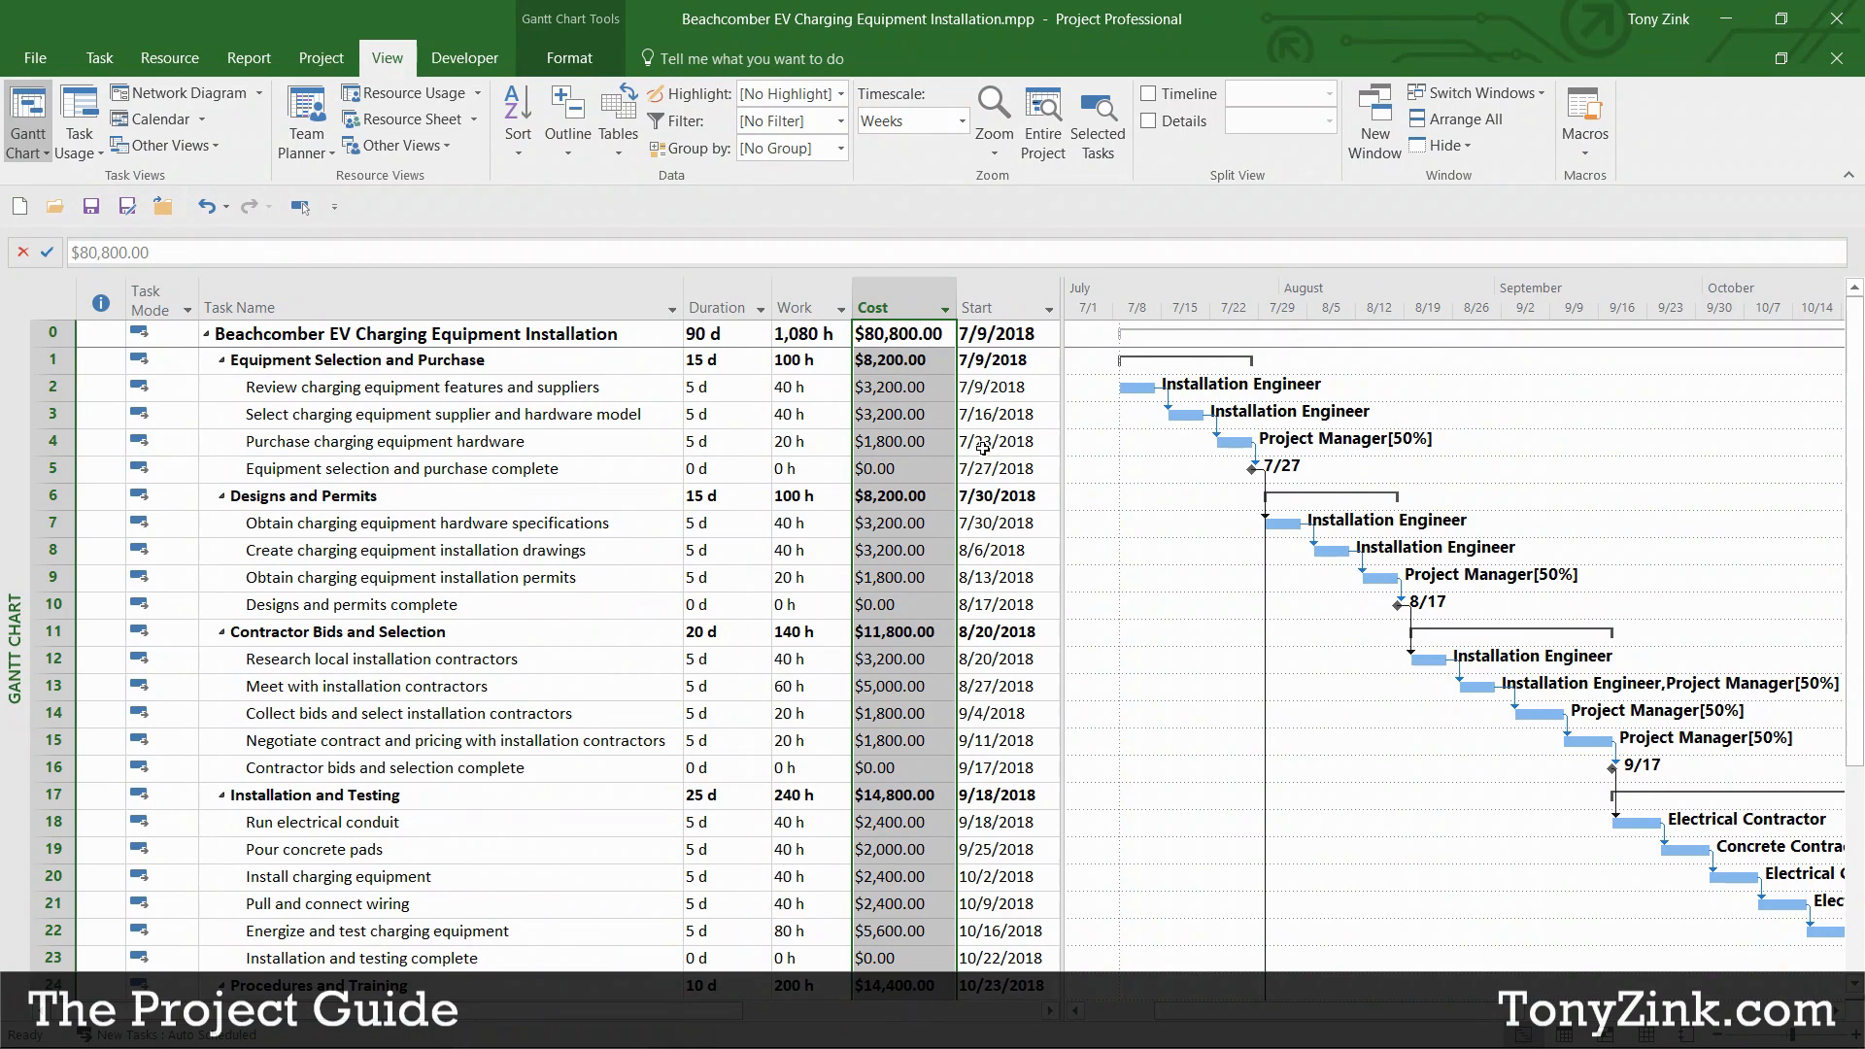
Step: Widen the task table to reveal the Finish column, then trim it to end at Finish
{"action": "left_click_drag", "start_coordinate": [1062, 439], "coordinate": [1211, 444]}
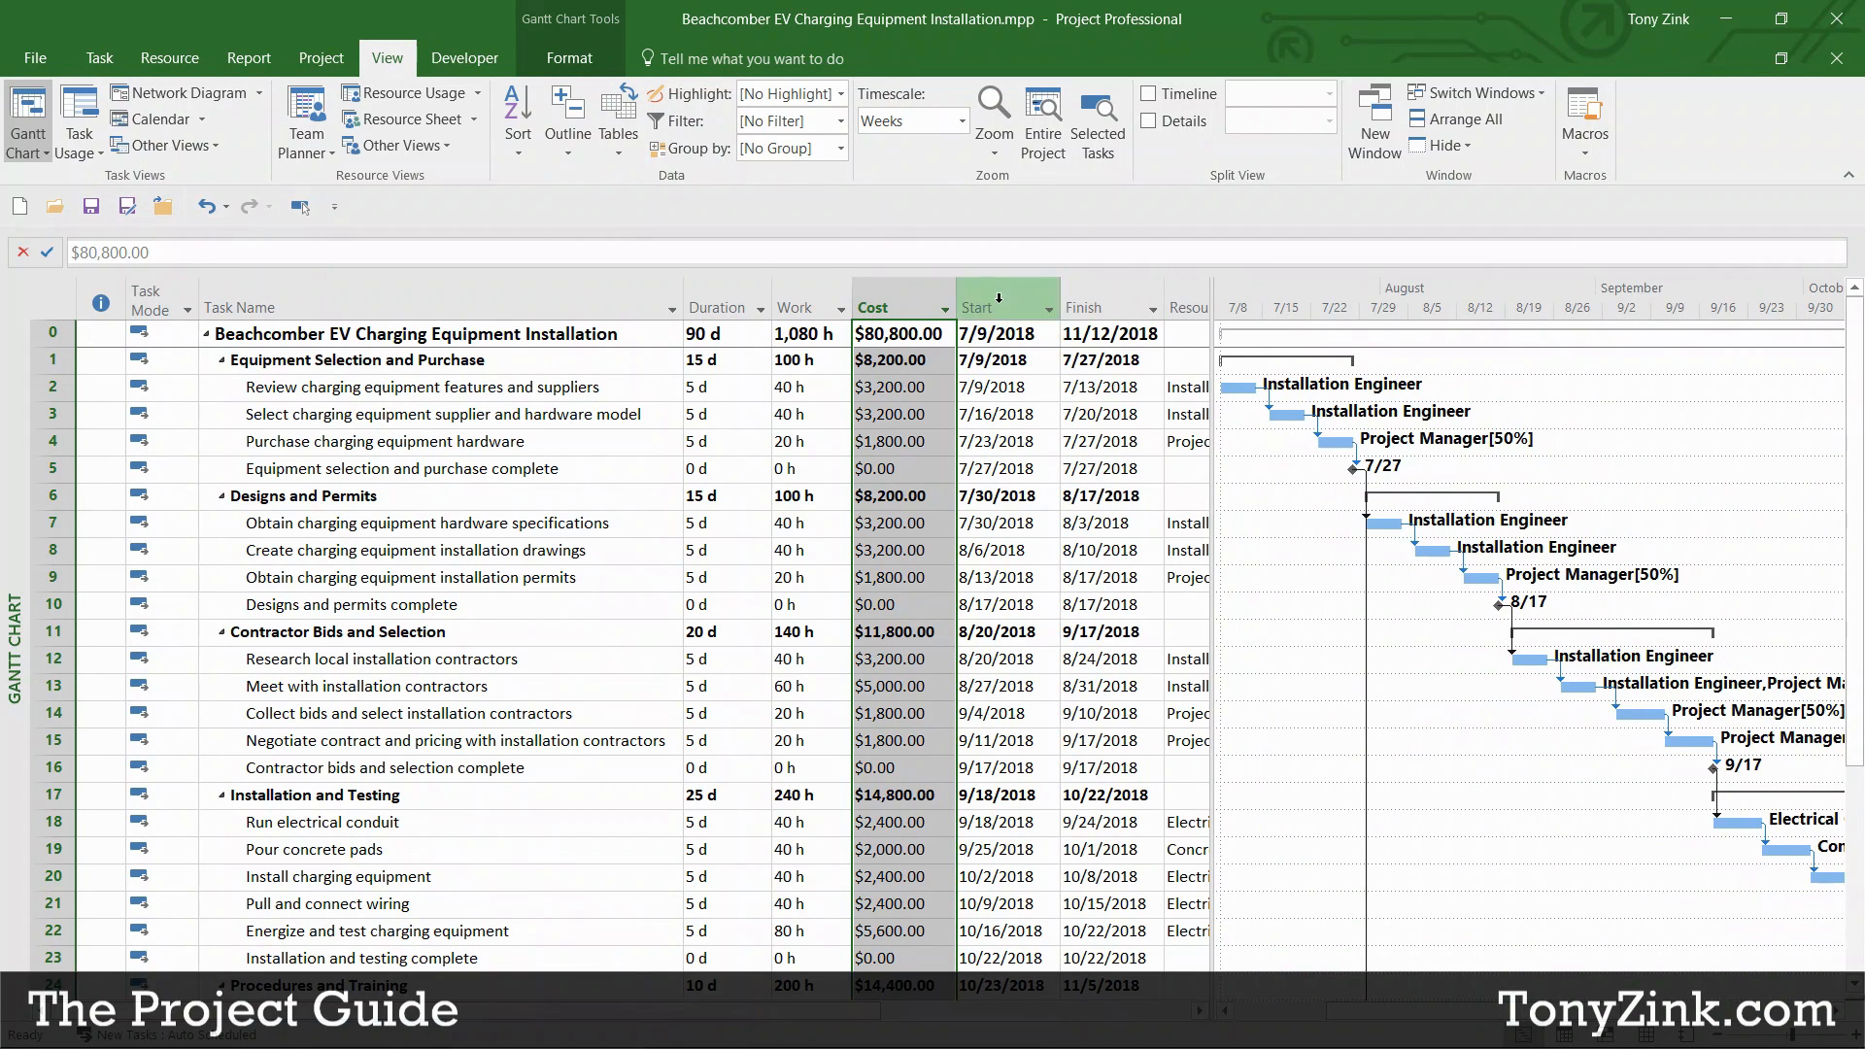
{"action": "left_click", "coordinate": [1092, 307]}
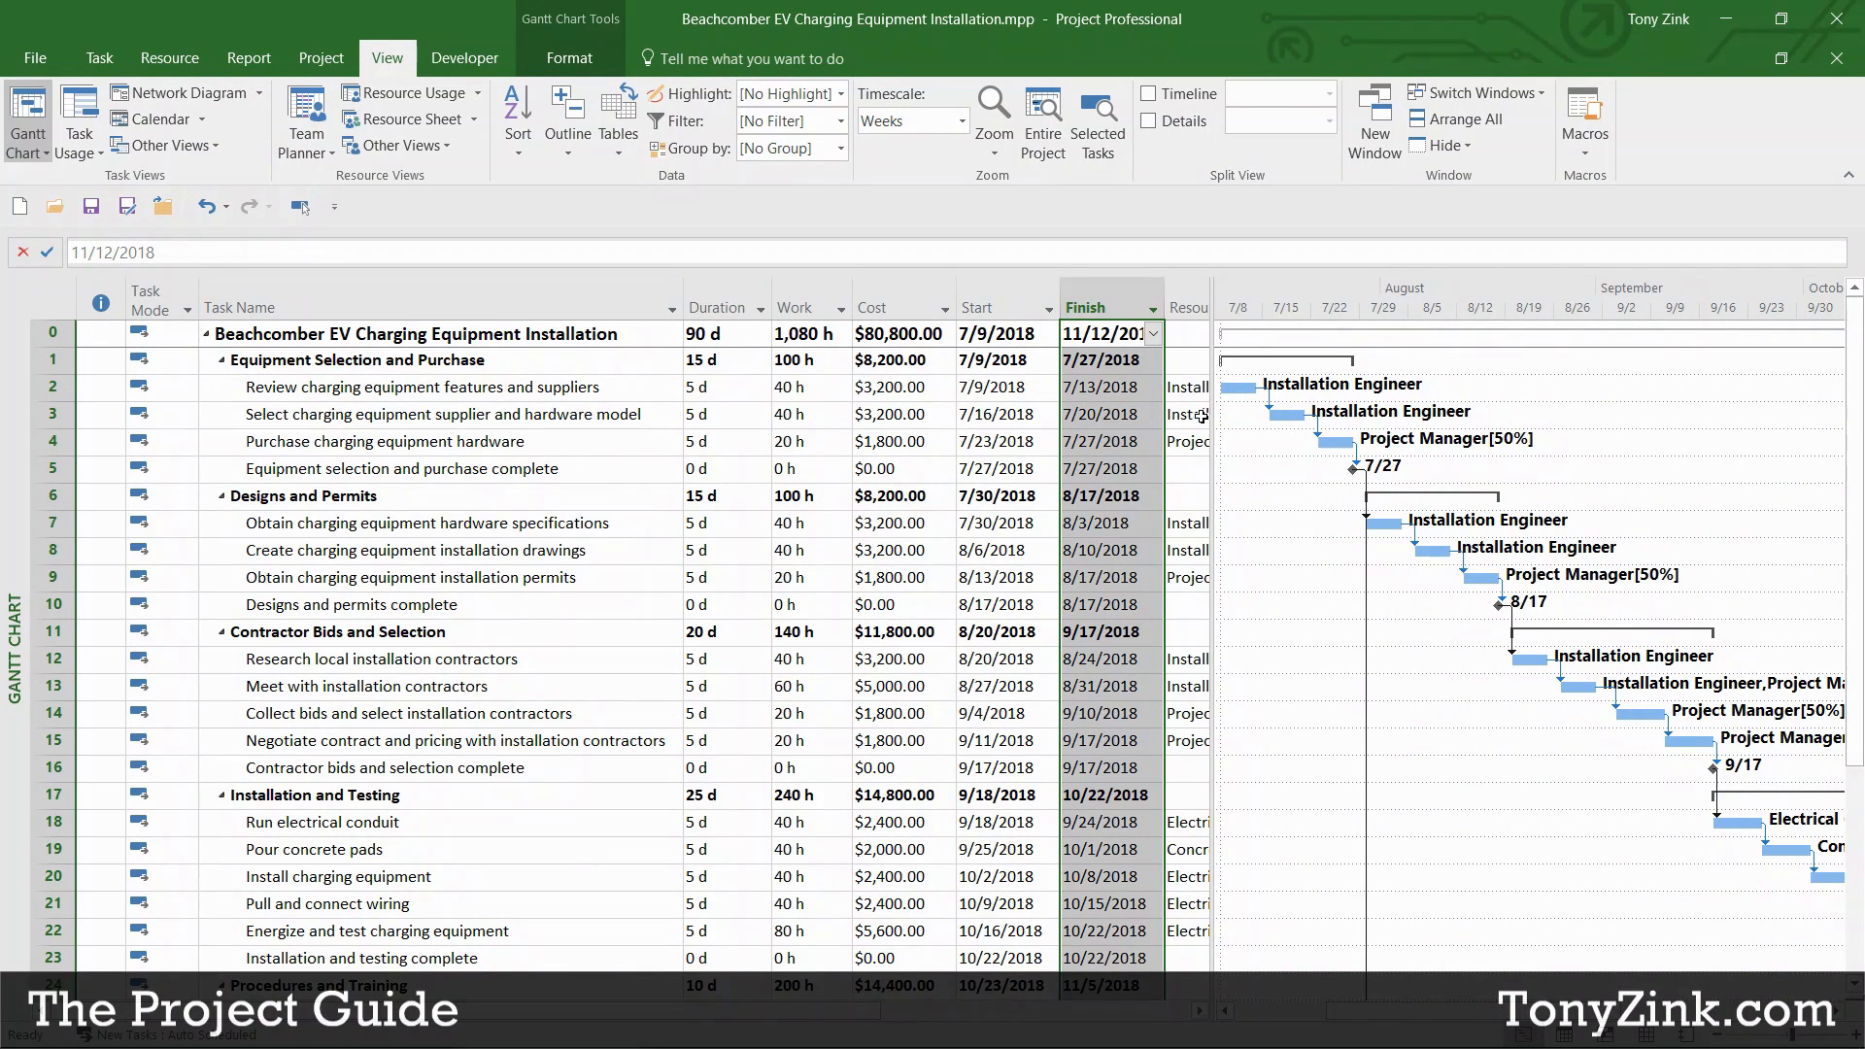
{"action": "left_click_drag", "start_coordinate": [1212, 416], "coordinate": [1166, 440]}
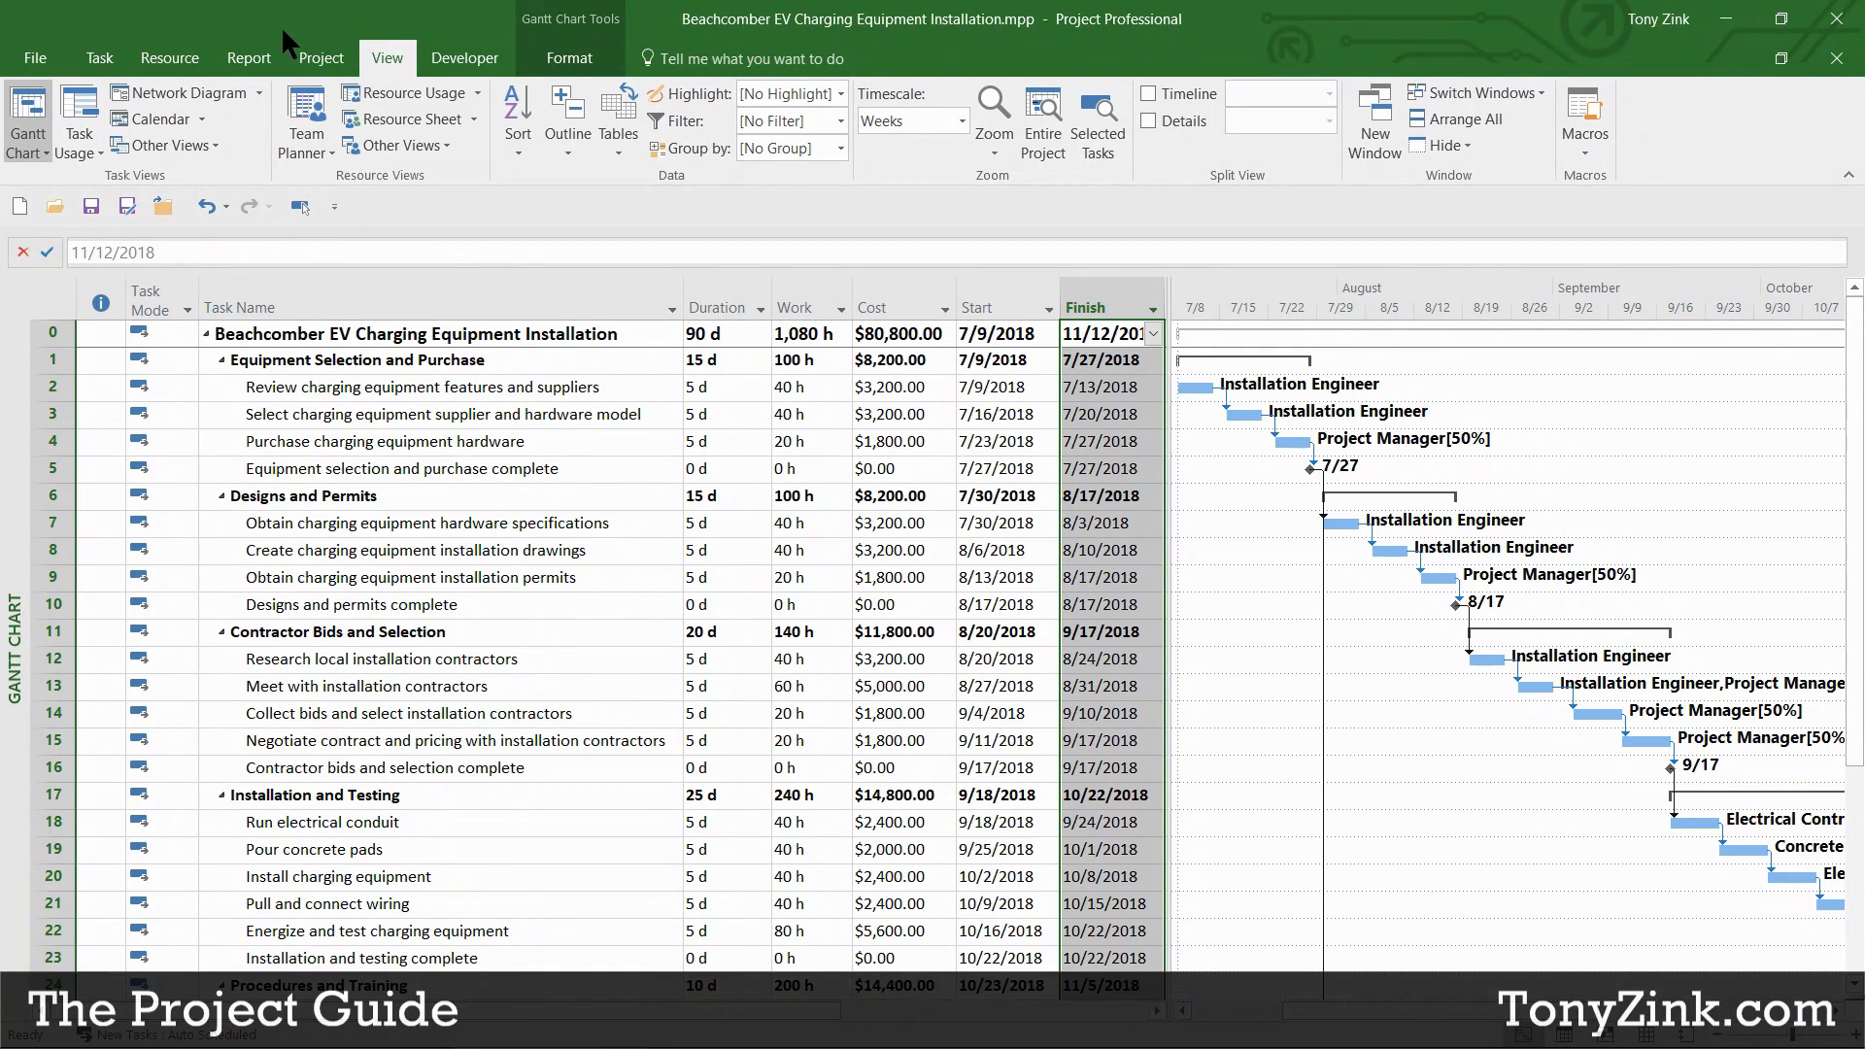
{"action": "left_click", "coordinate": [320, 60]}
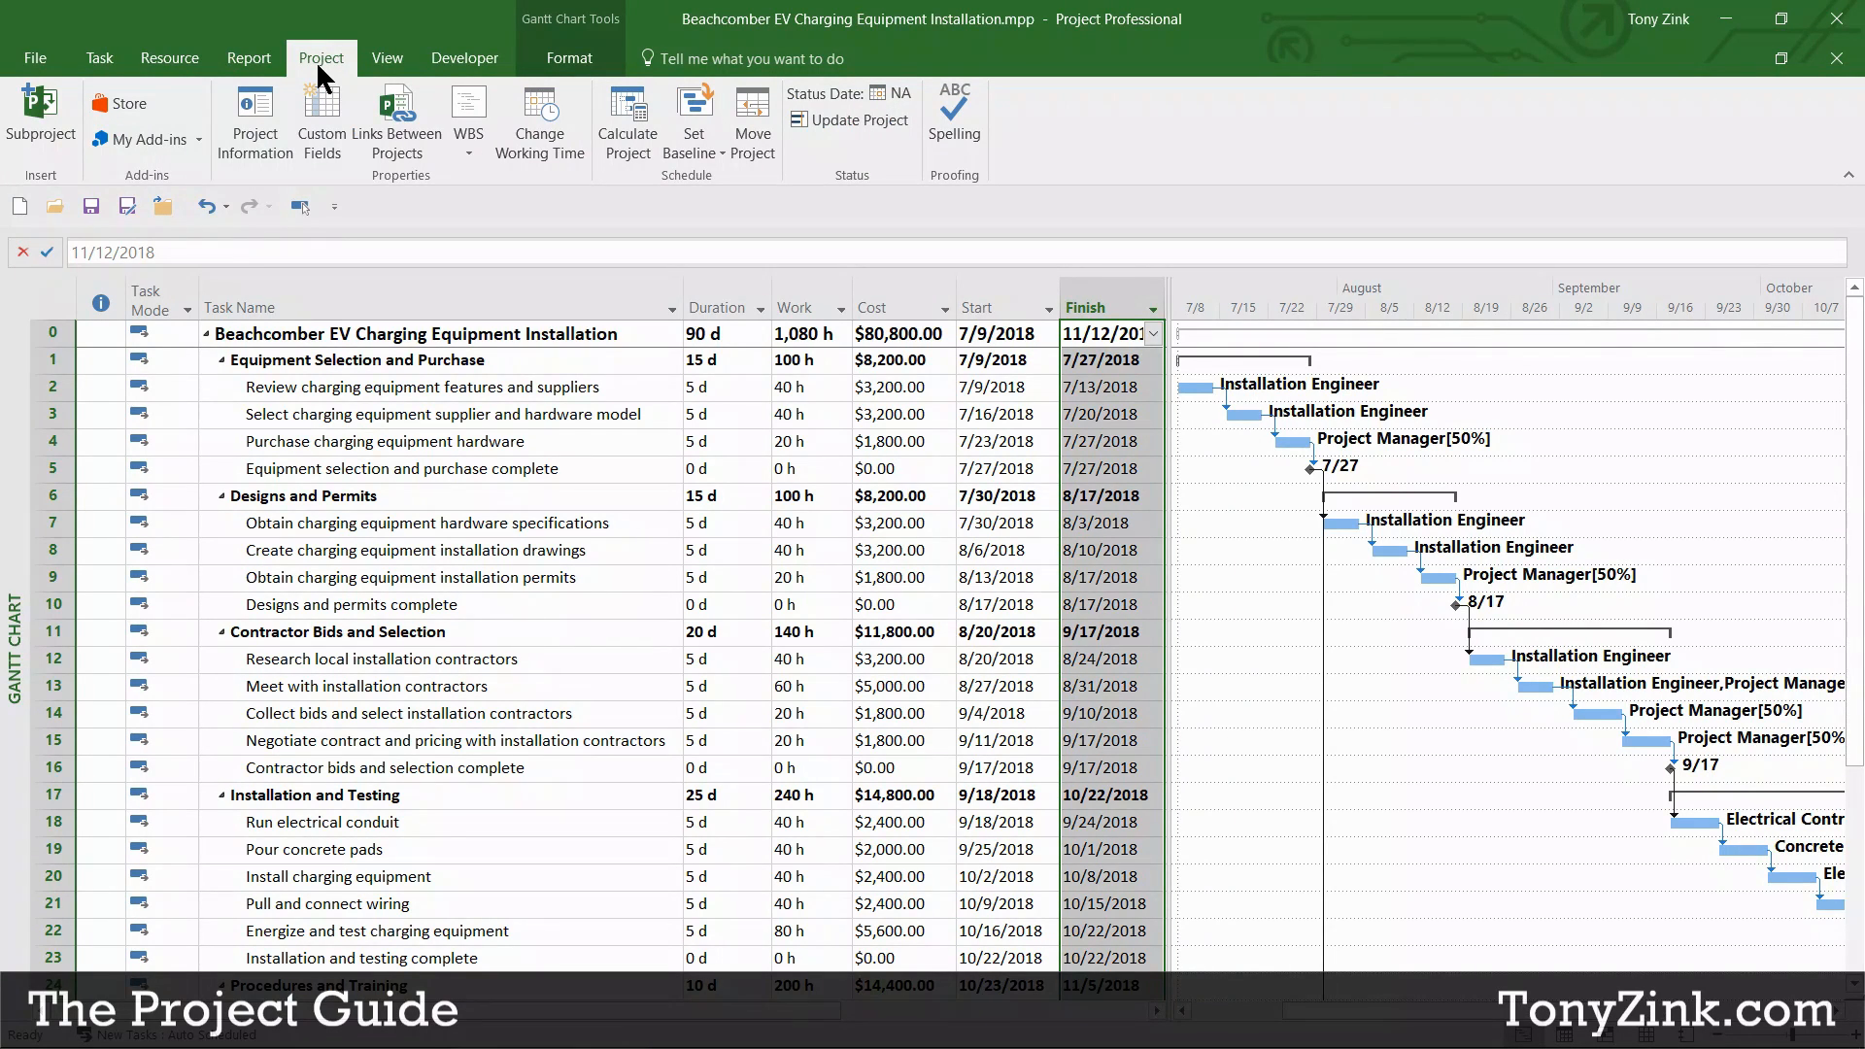
Step: Set Baseline for the entire project, keeping the default Baseline as the target
{"action": "left_click", "coordinate": [693, 145]}
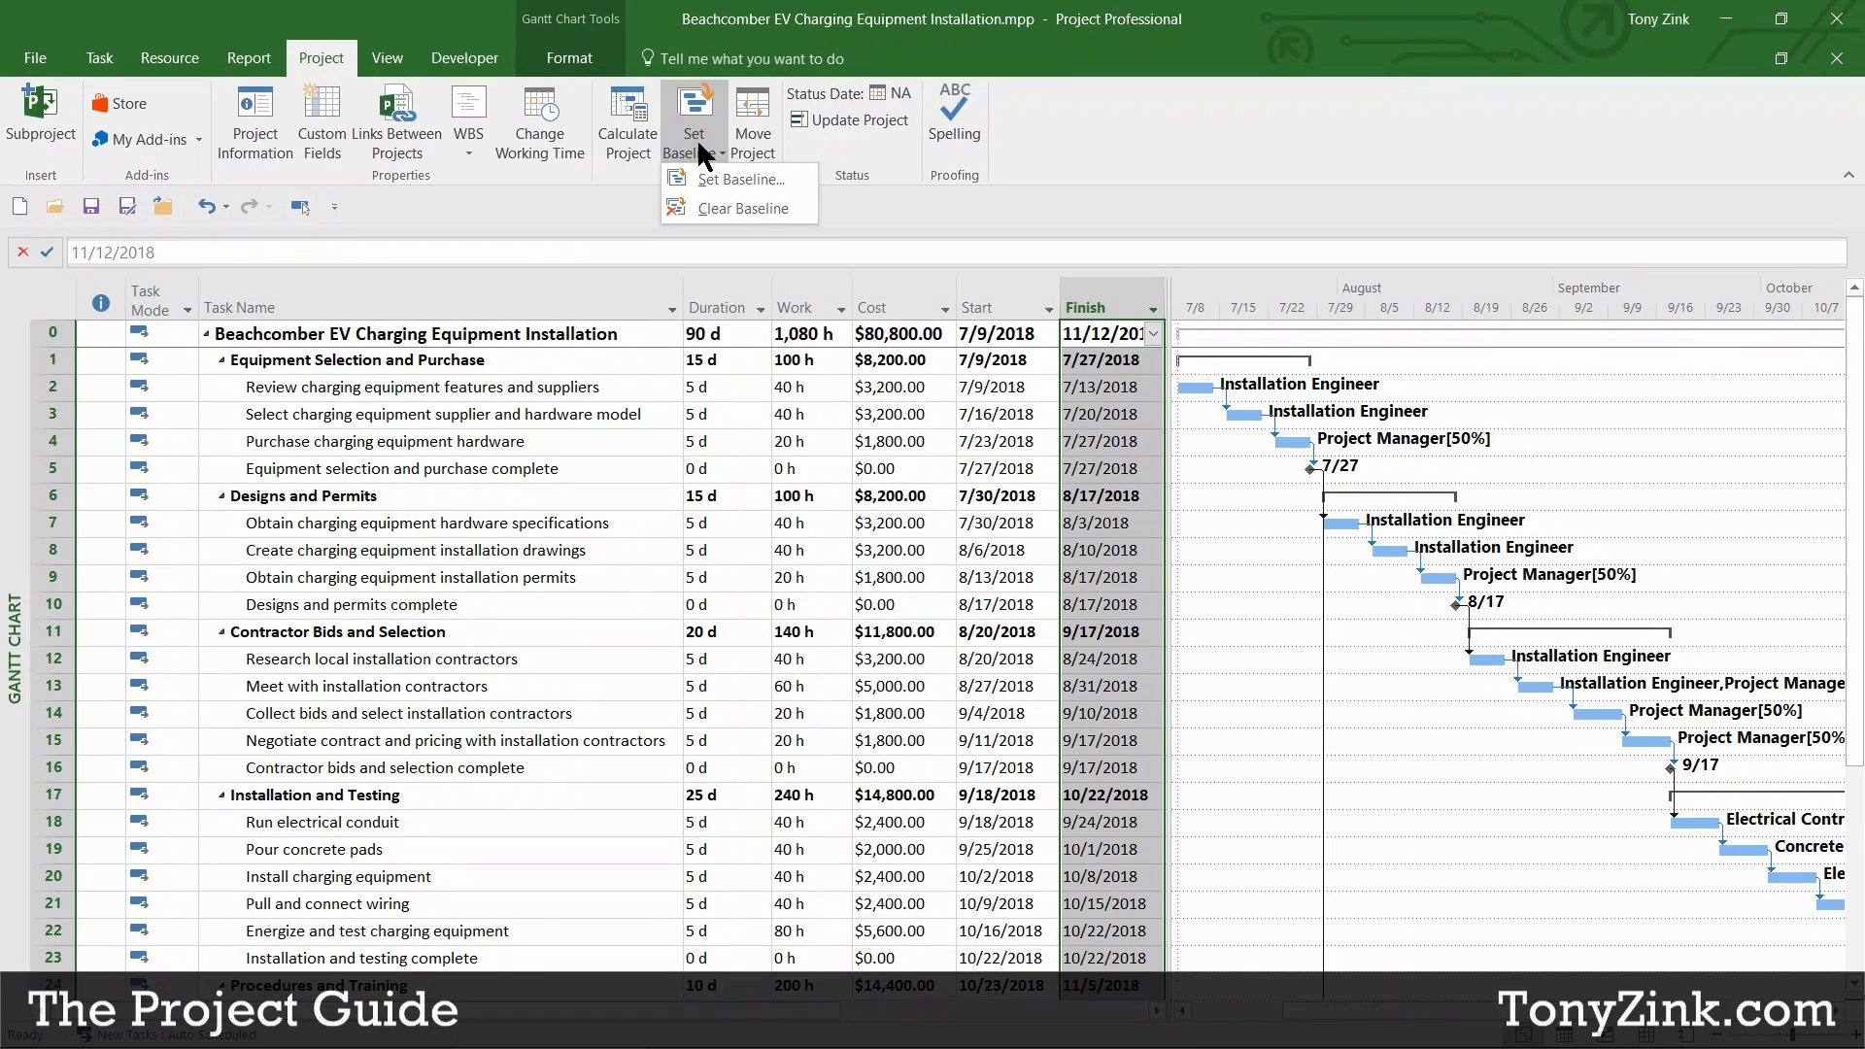
{"action": "left_click", "coordinate": [765, 176]}
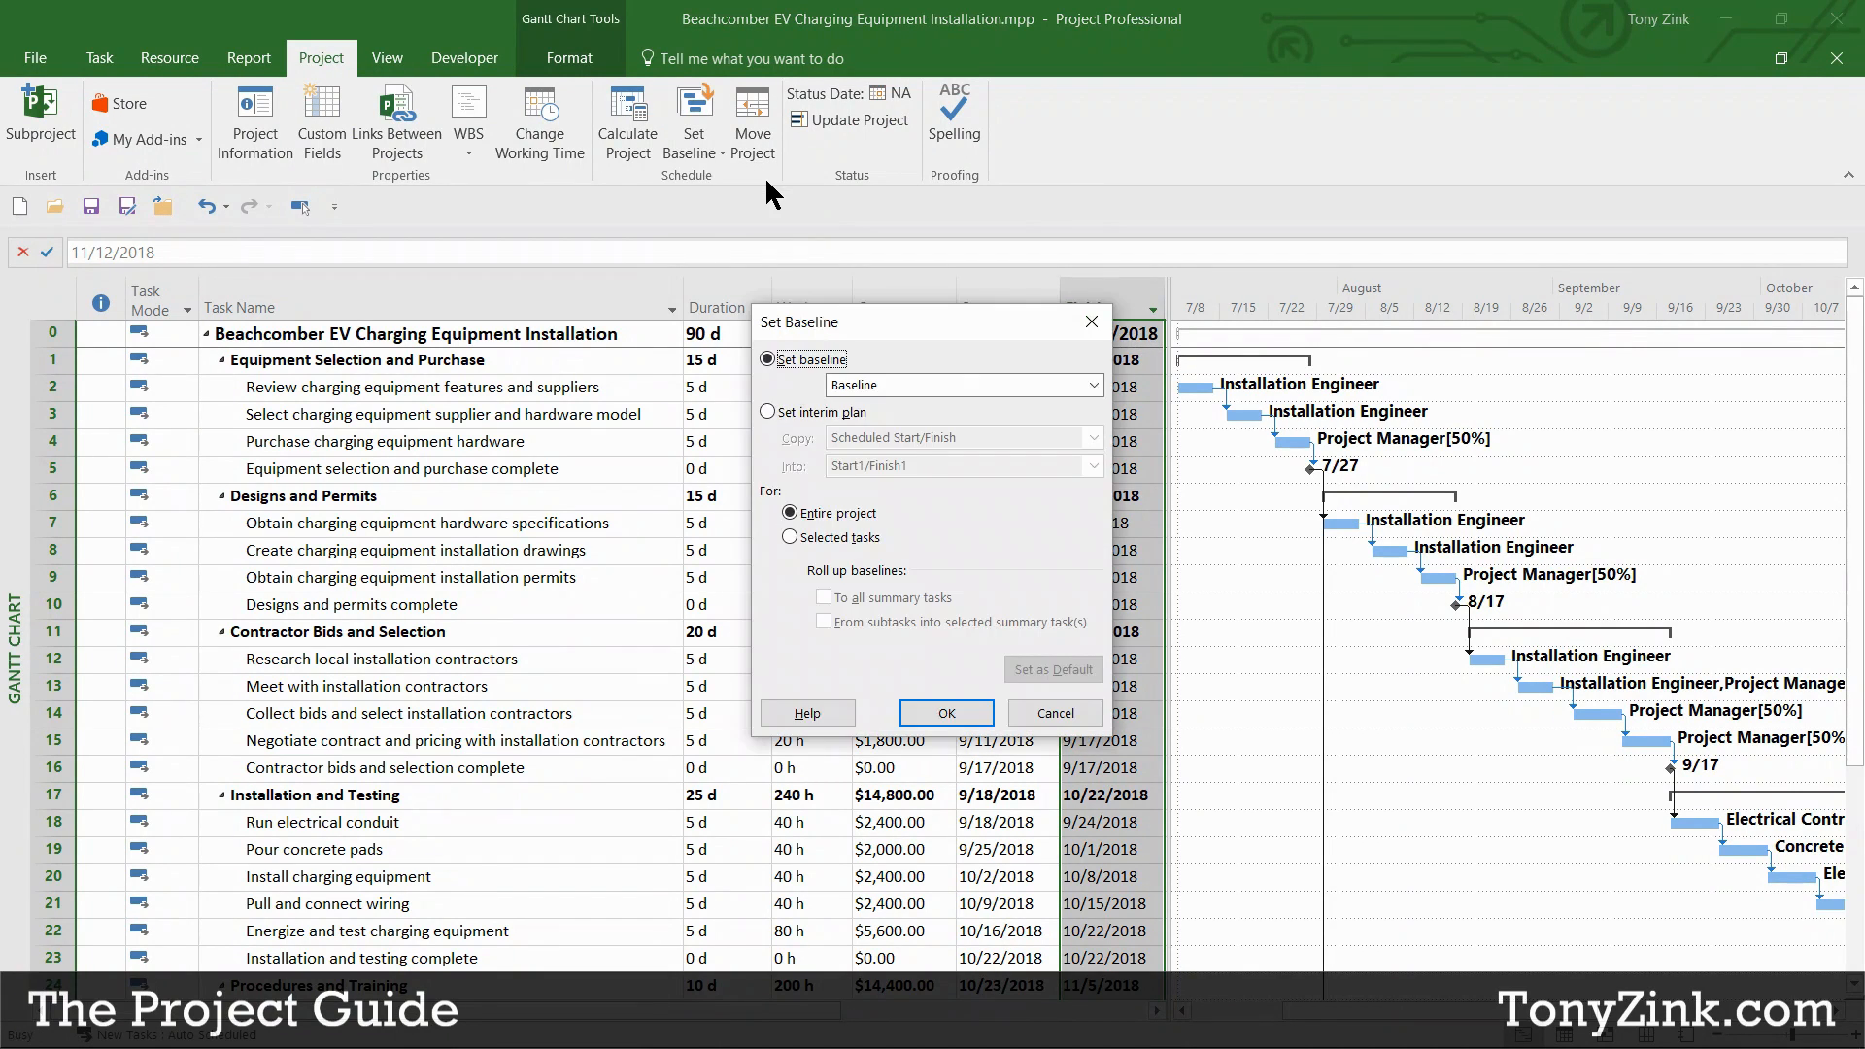
{"action": "left_click", "coordinate": [950, 384]}
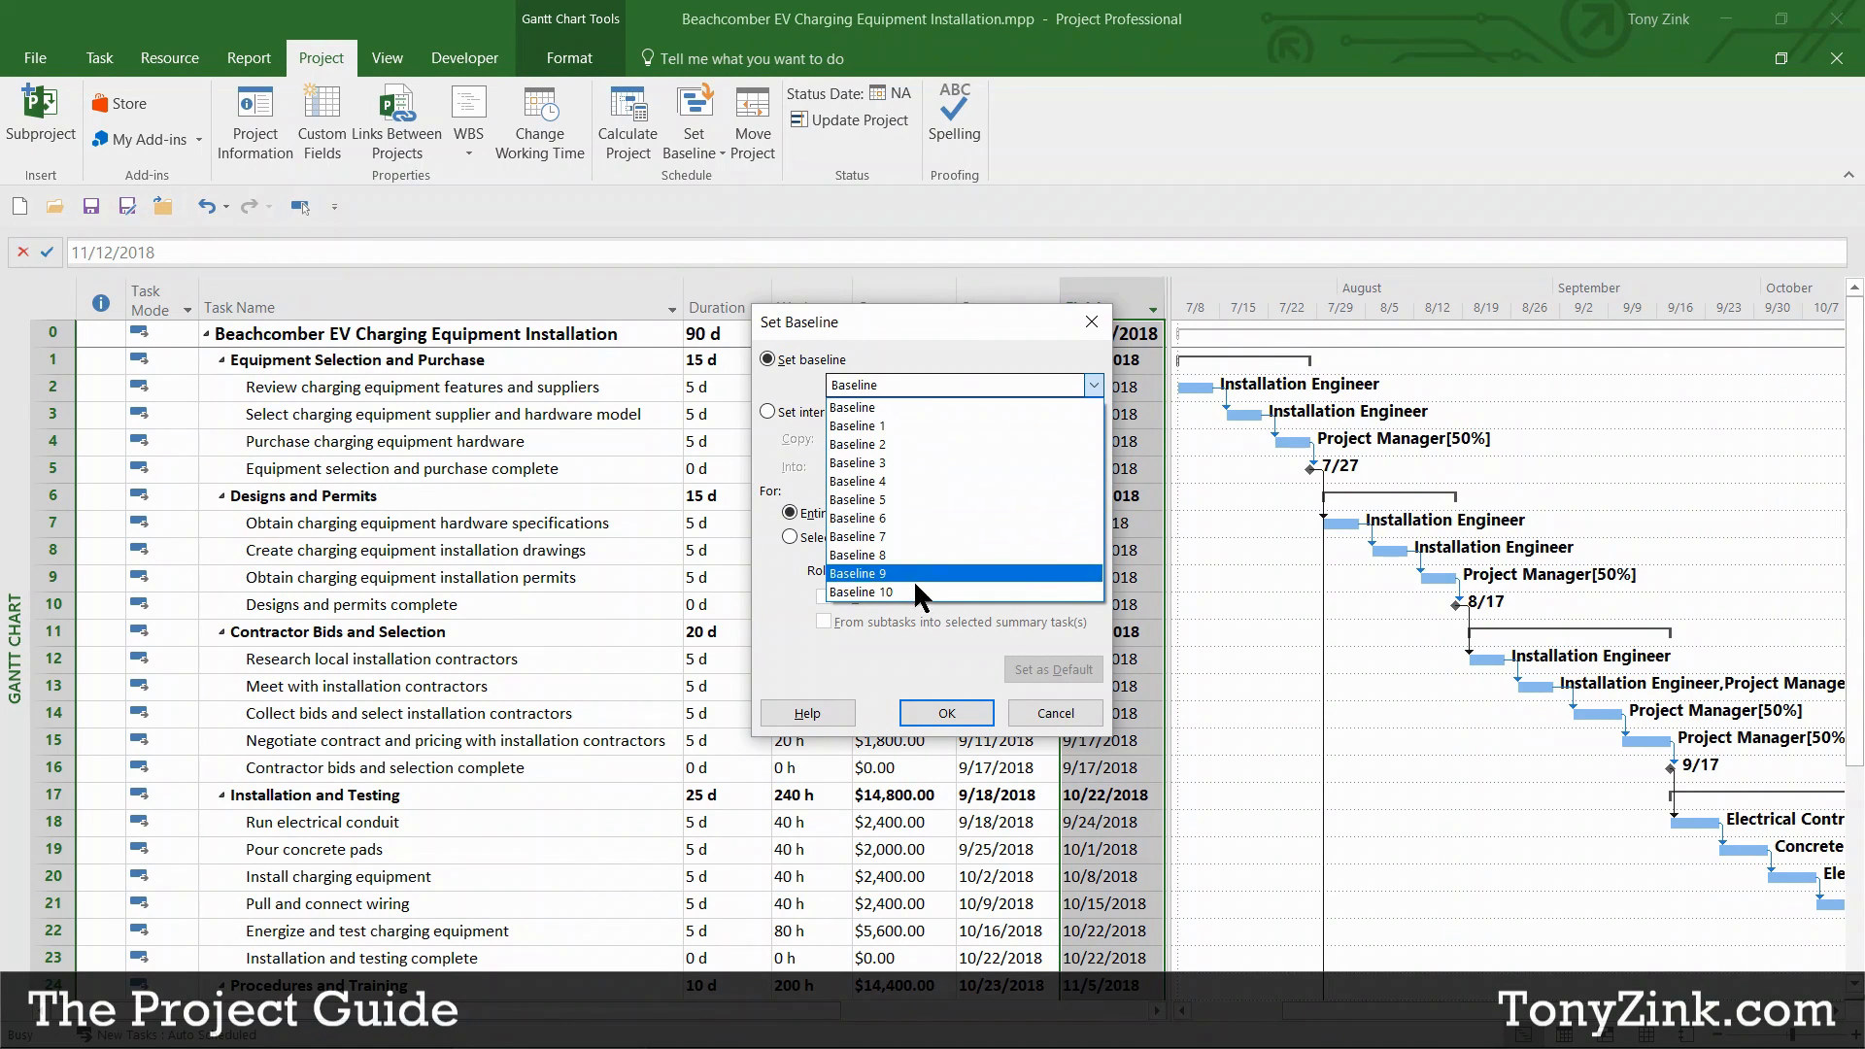
{"action": "left_click", "coordinate": [894, 407]}
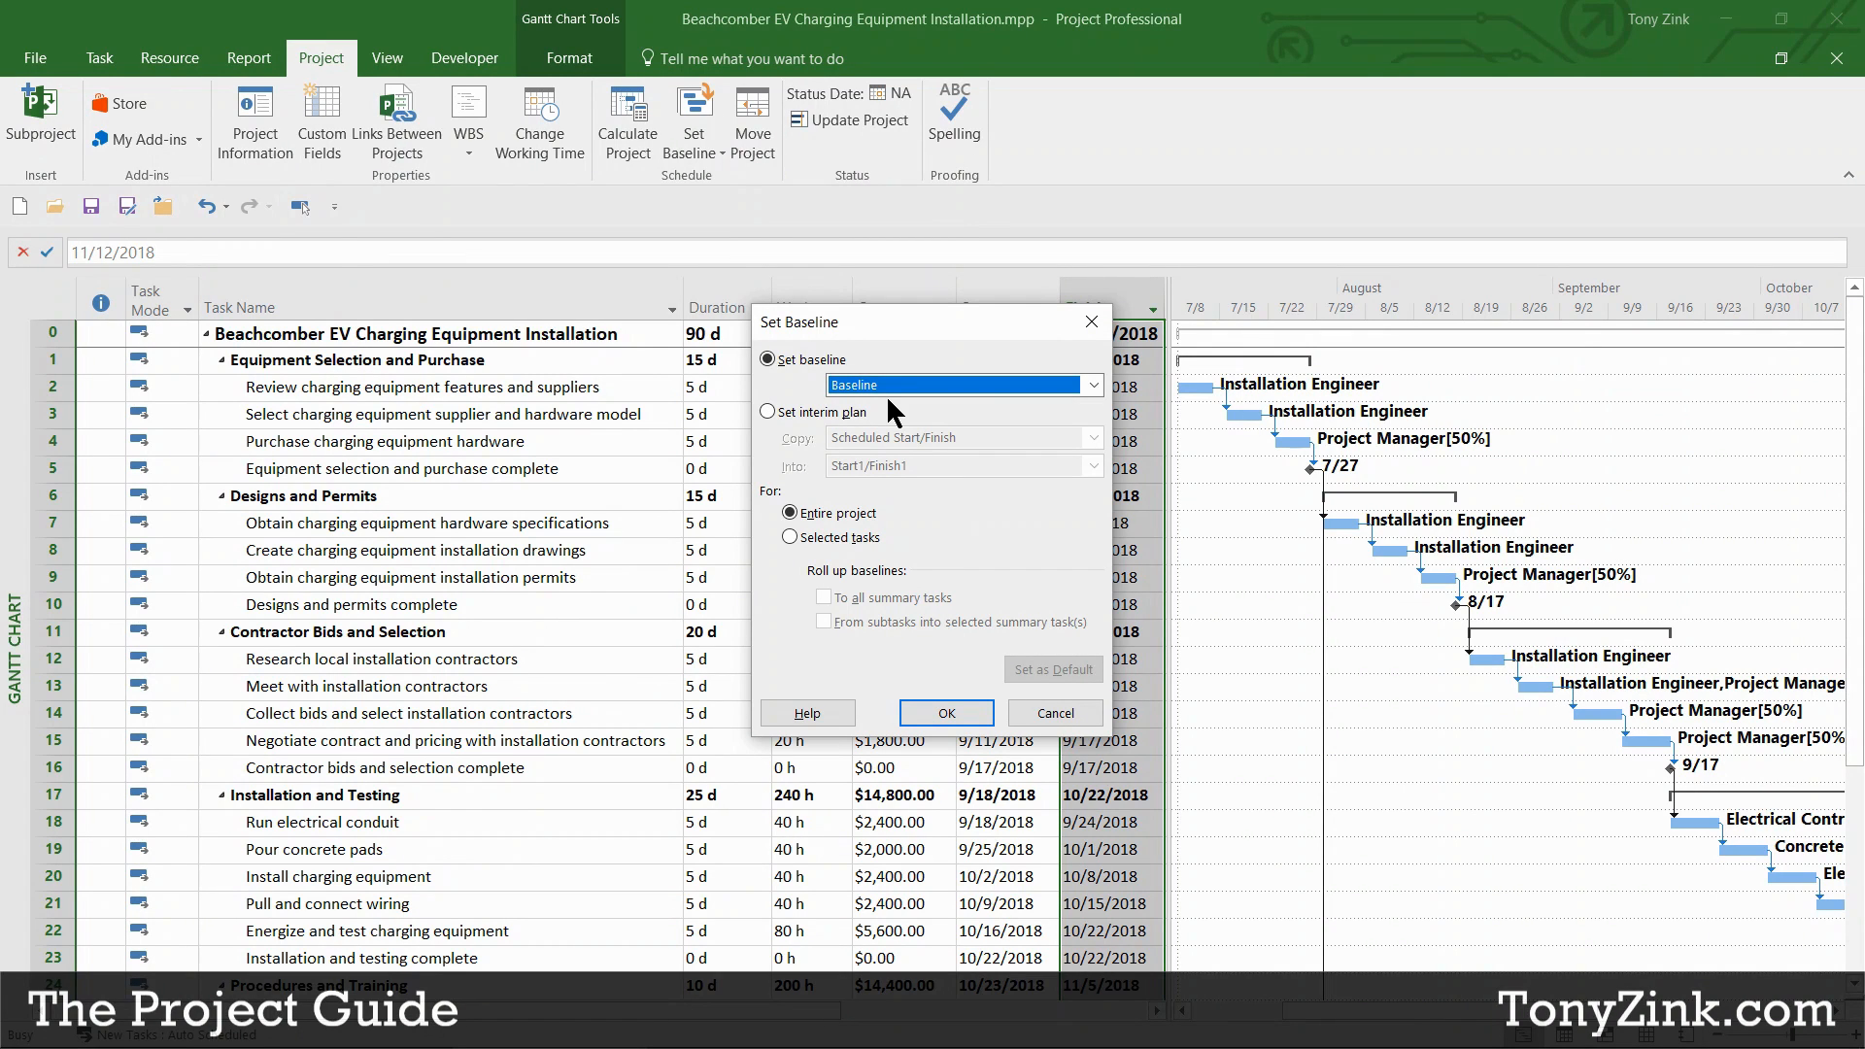
{"action": "left_click", "coordinate": [945, 715]}
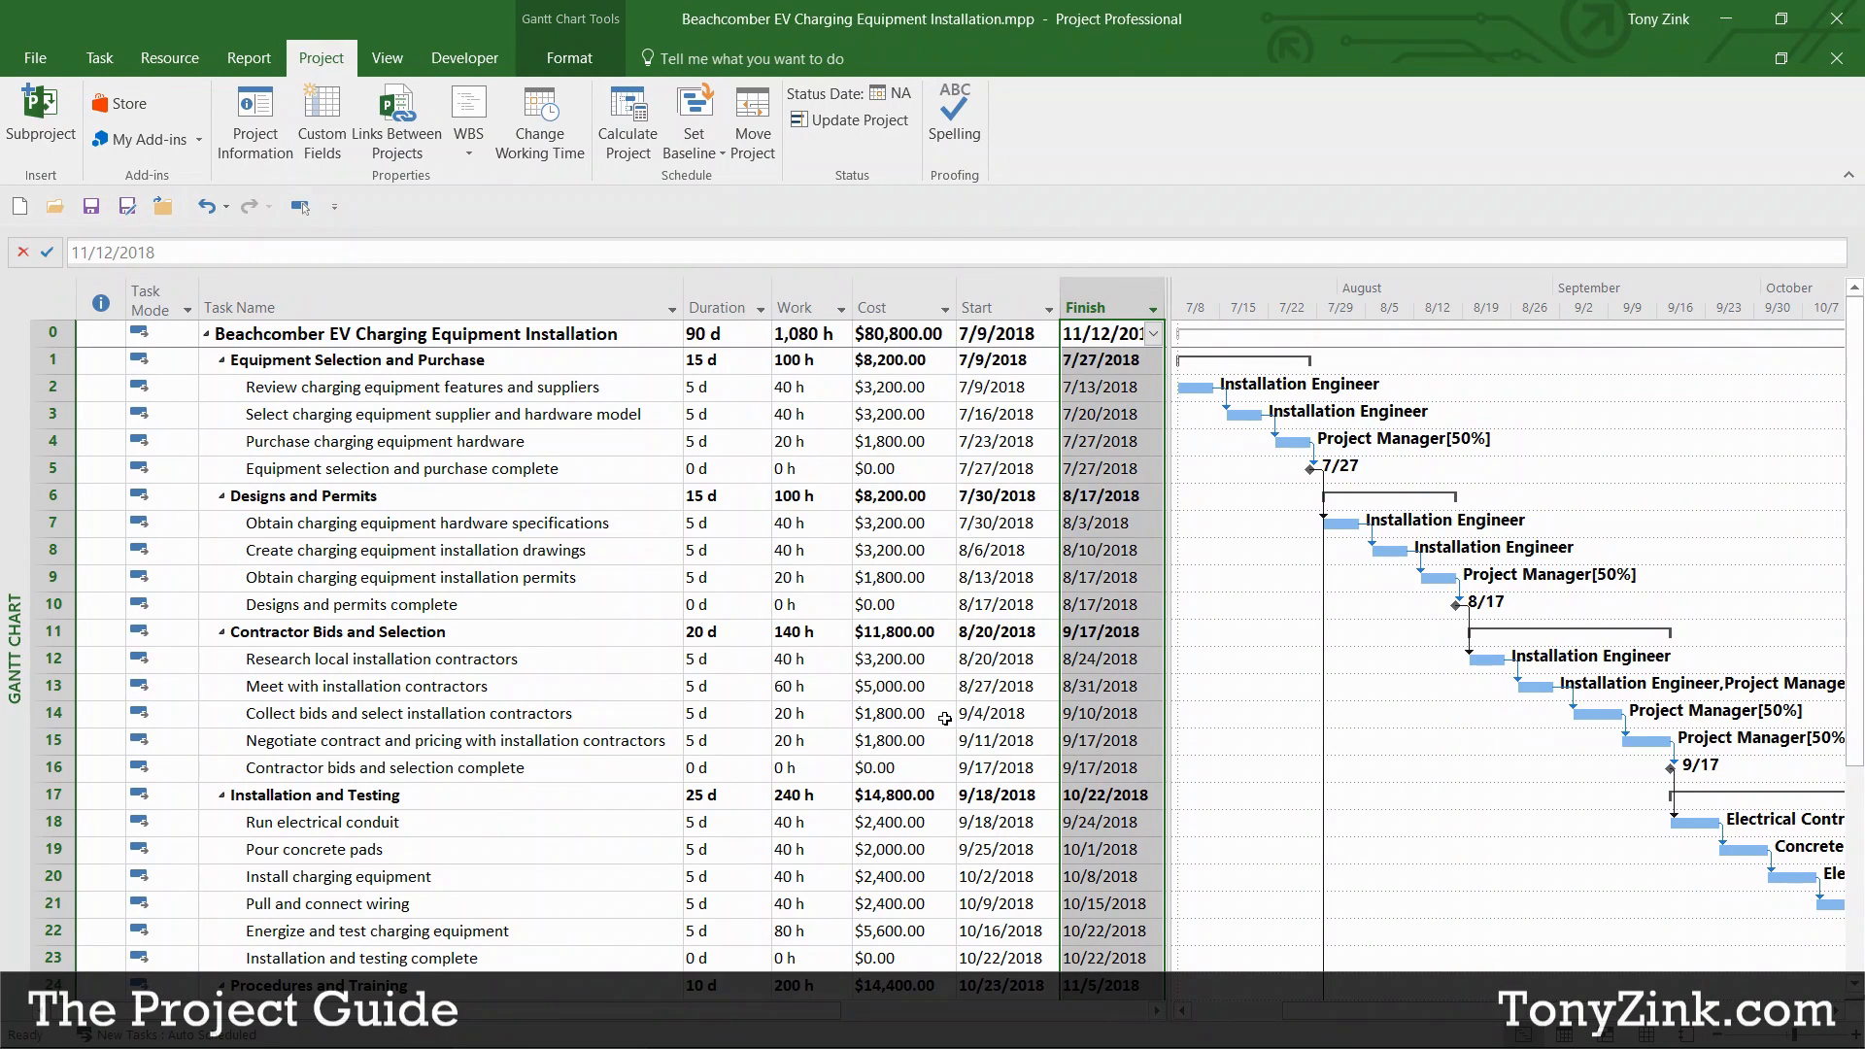
{"action": "left_click", "coordinate": [610, 336]}
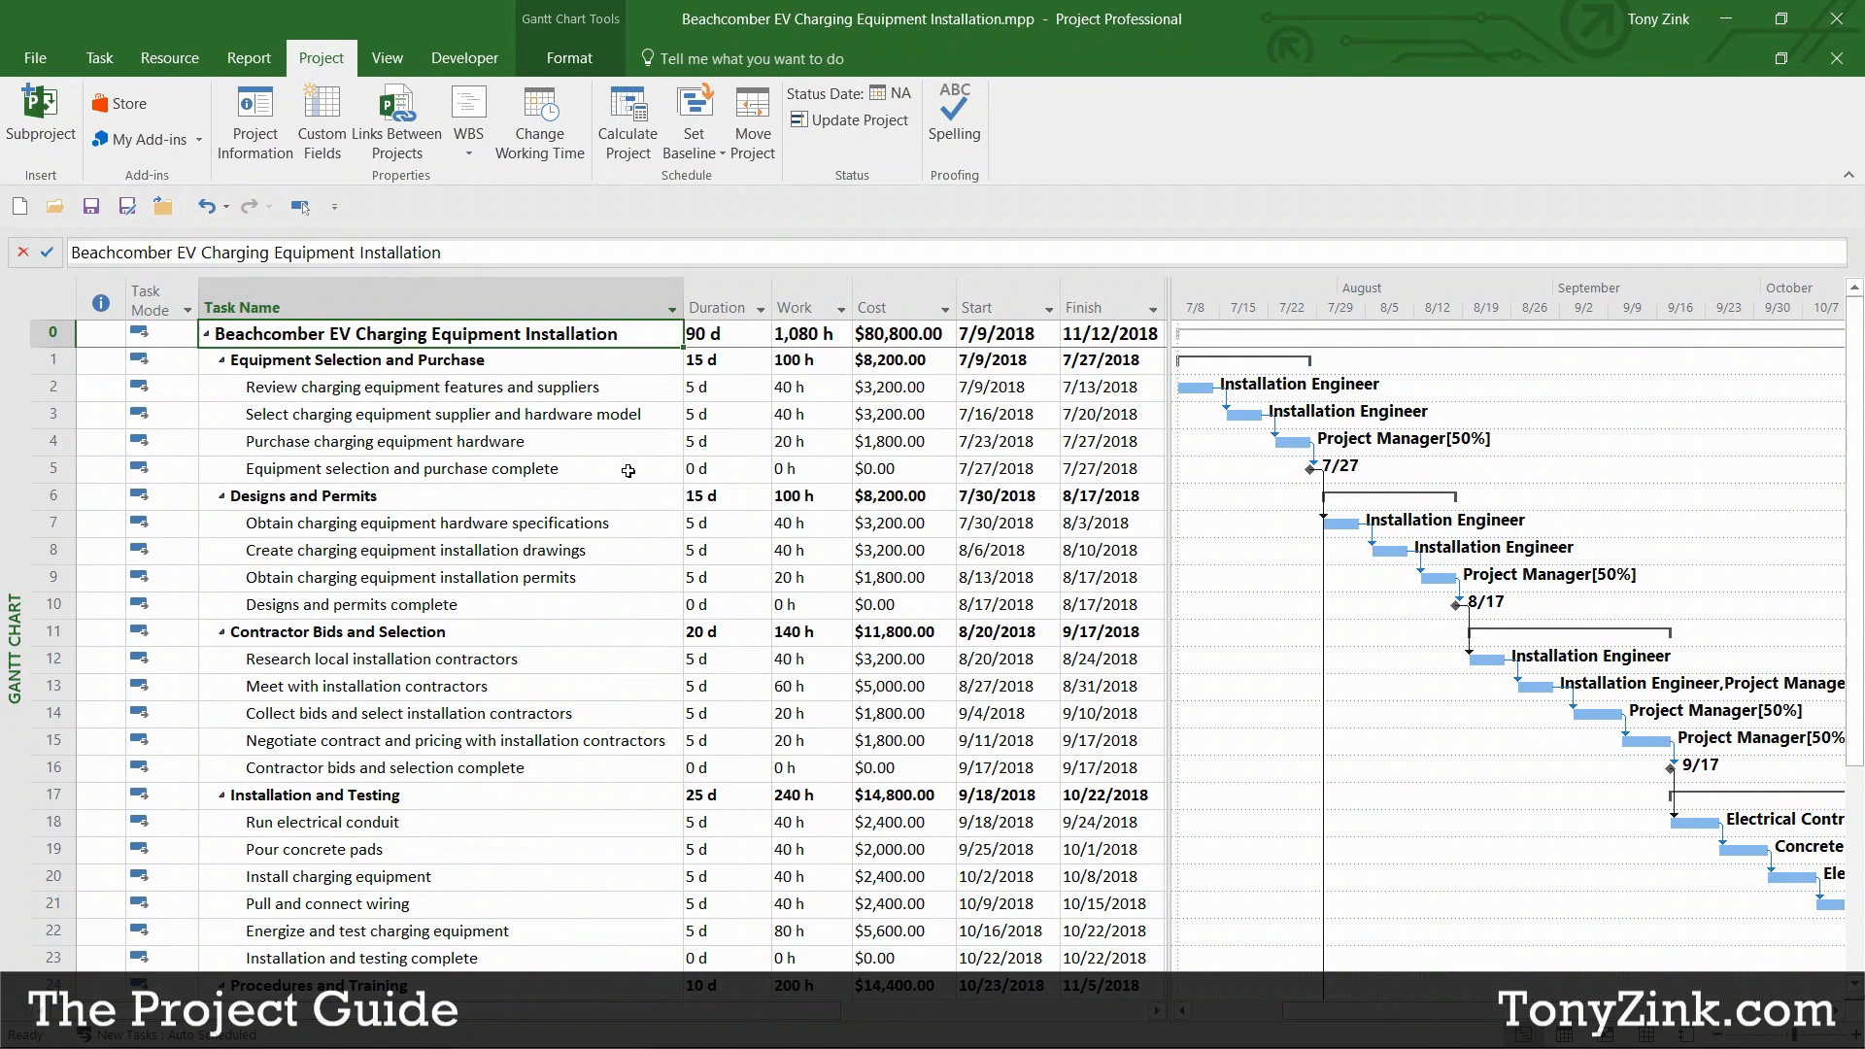
{"action": "left_click", "coordinate": [720, 308]}
{"action": "left_click", "coordinate": [795, 307]}
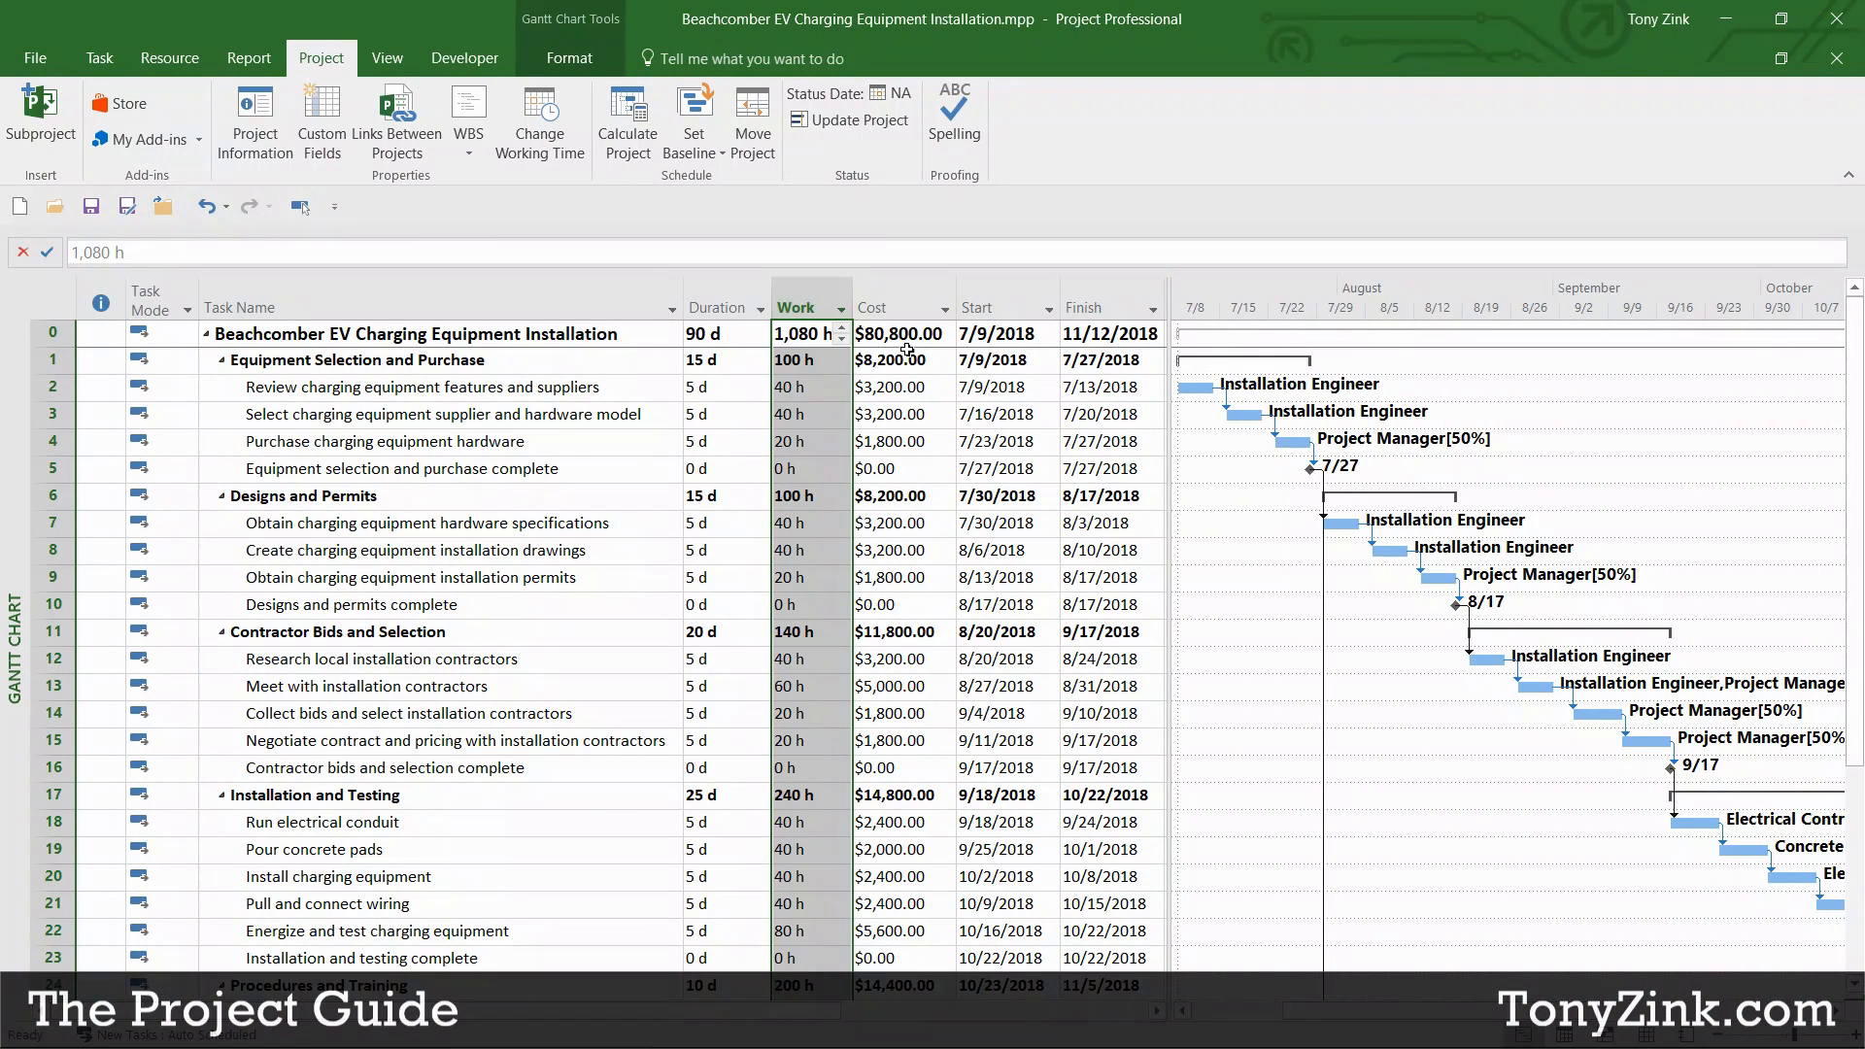
{"action": "left_click", "coordinate": [879, 305]}
{"action": "left_click", "coordinate": [981, 307]}
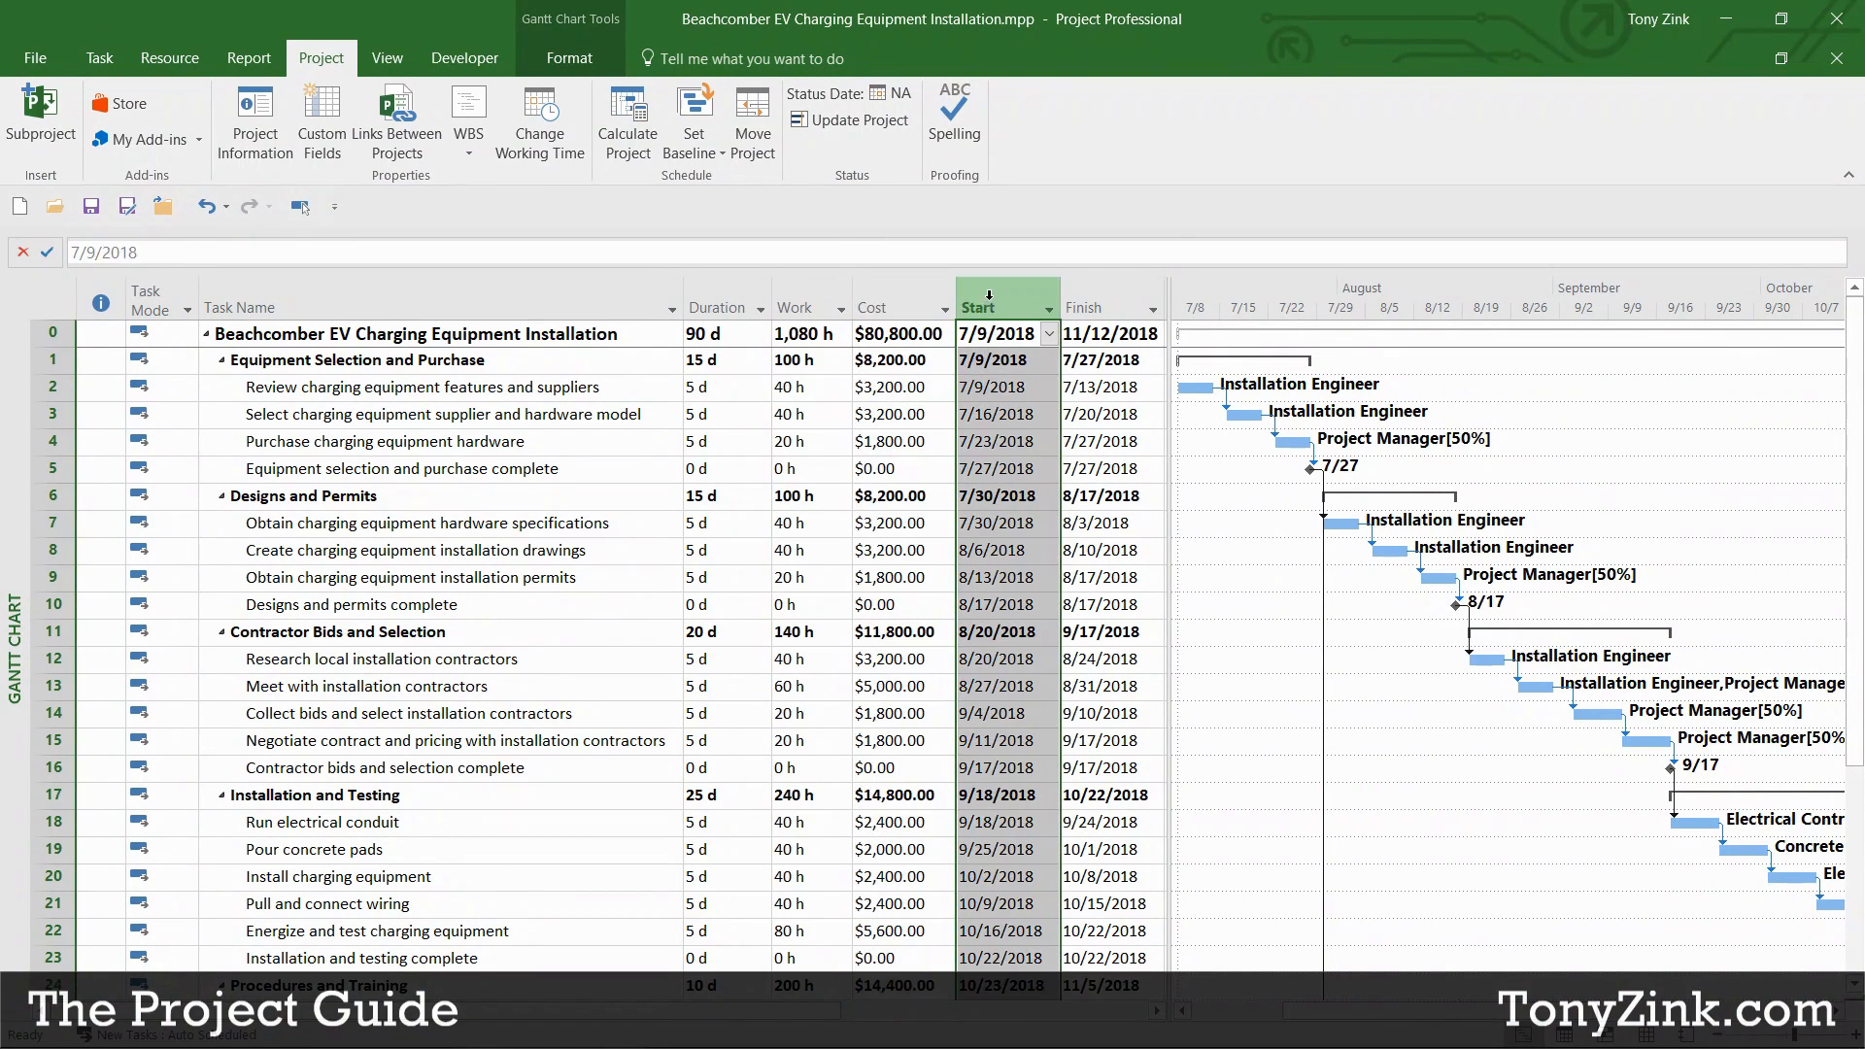
{"action": "left_click", "coordinate": [1086, 307]}
{"action": "left_click", "coordinate": [729, 358]}
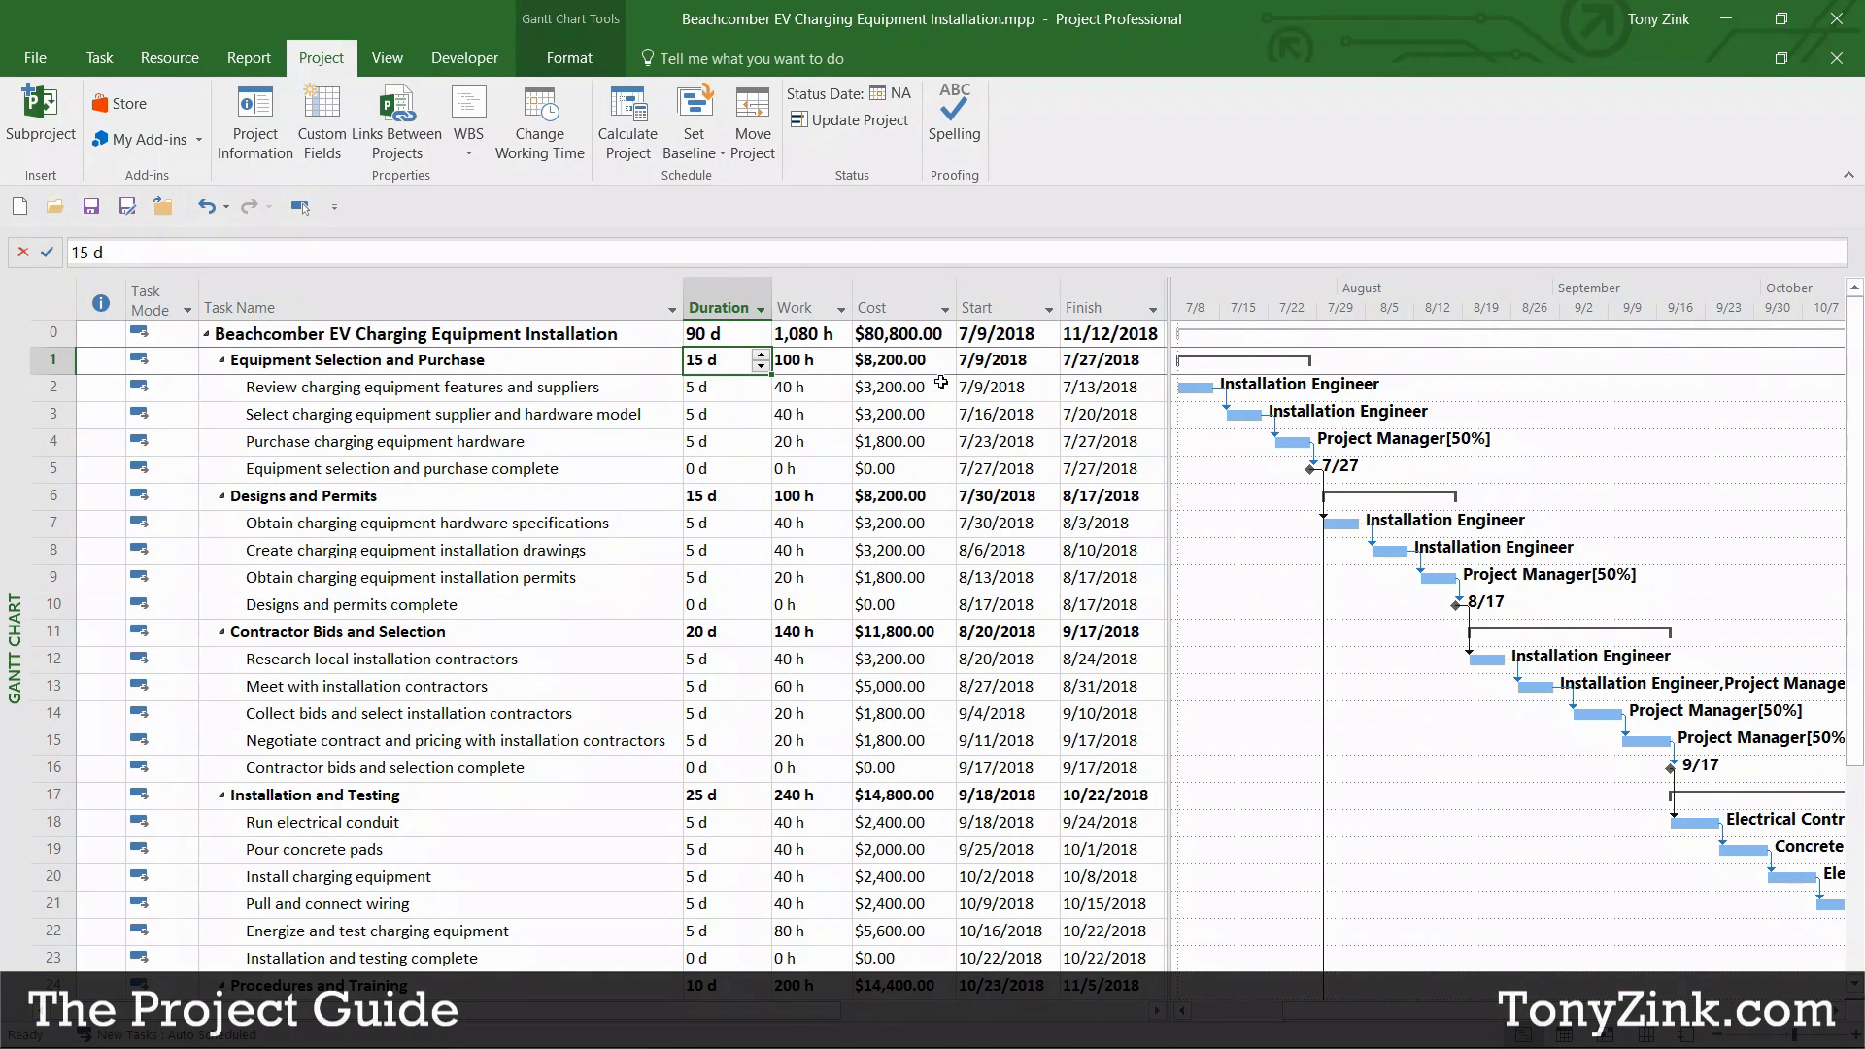
{"action": "left_click", "coordinate": [744, 309]}
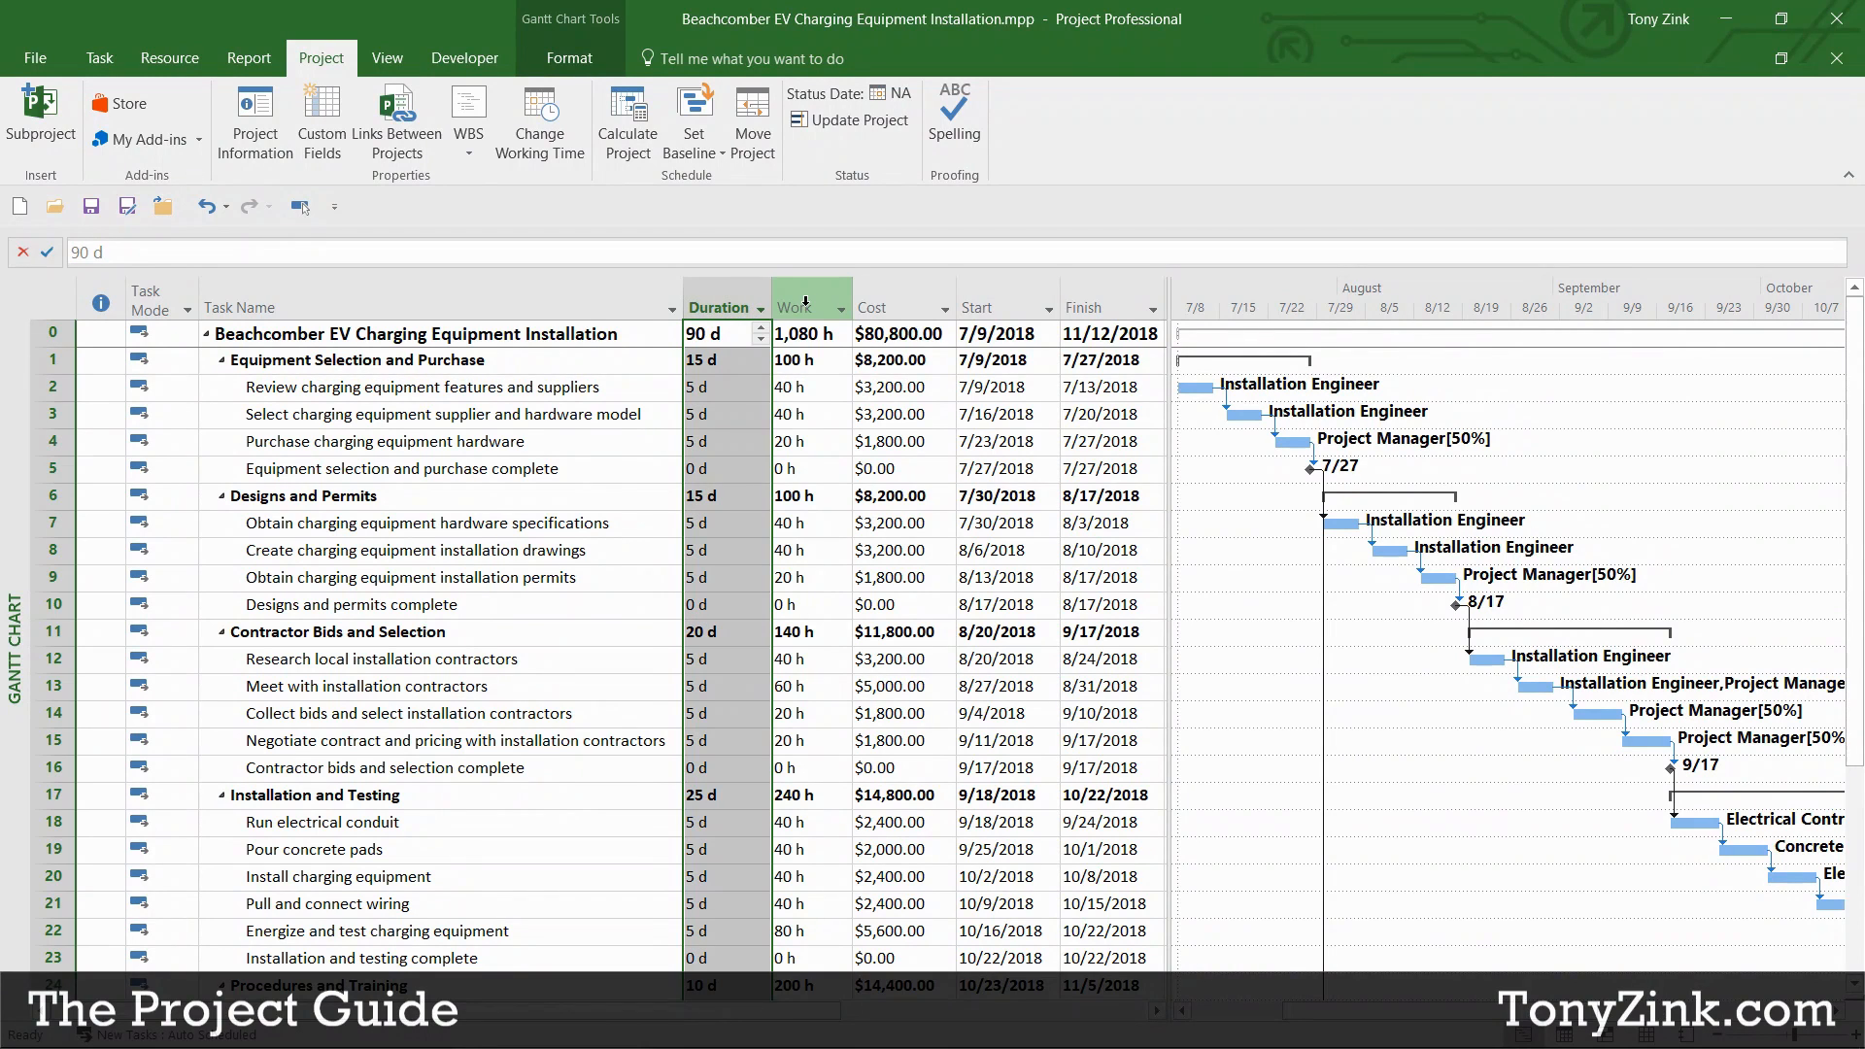
{"action": "left_click", "coordinate": [805, 309]}
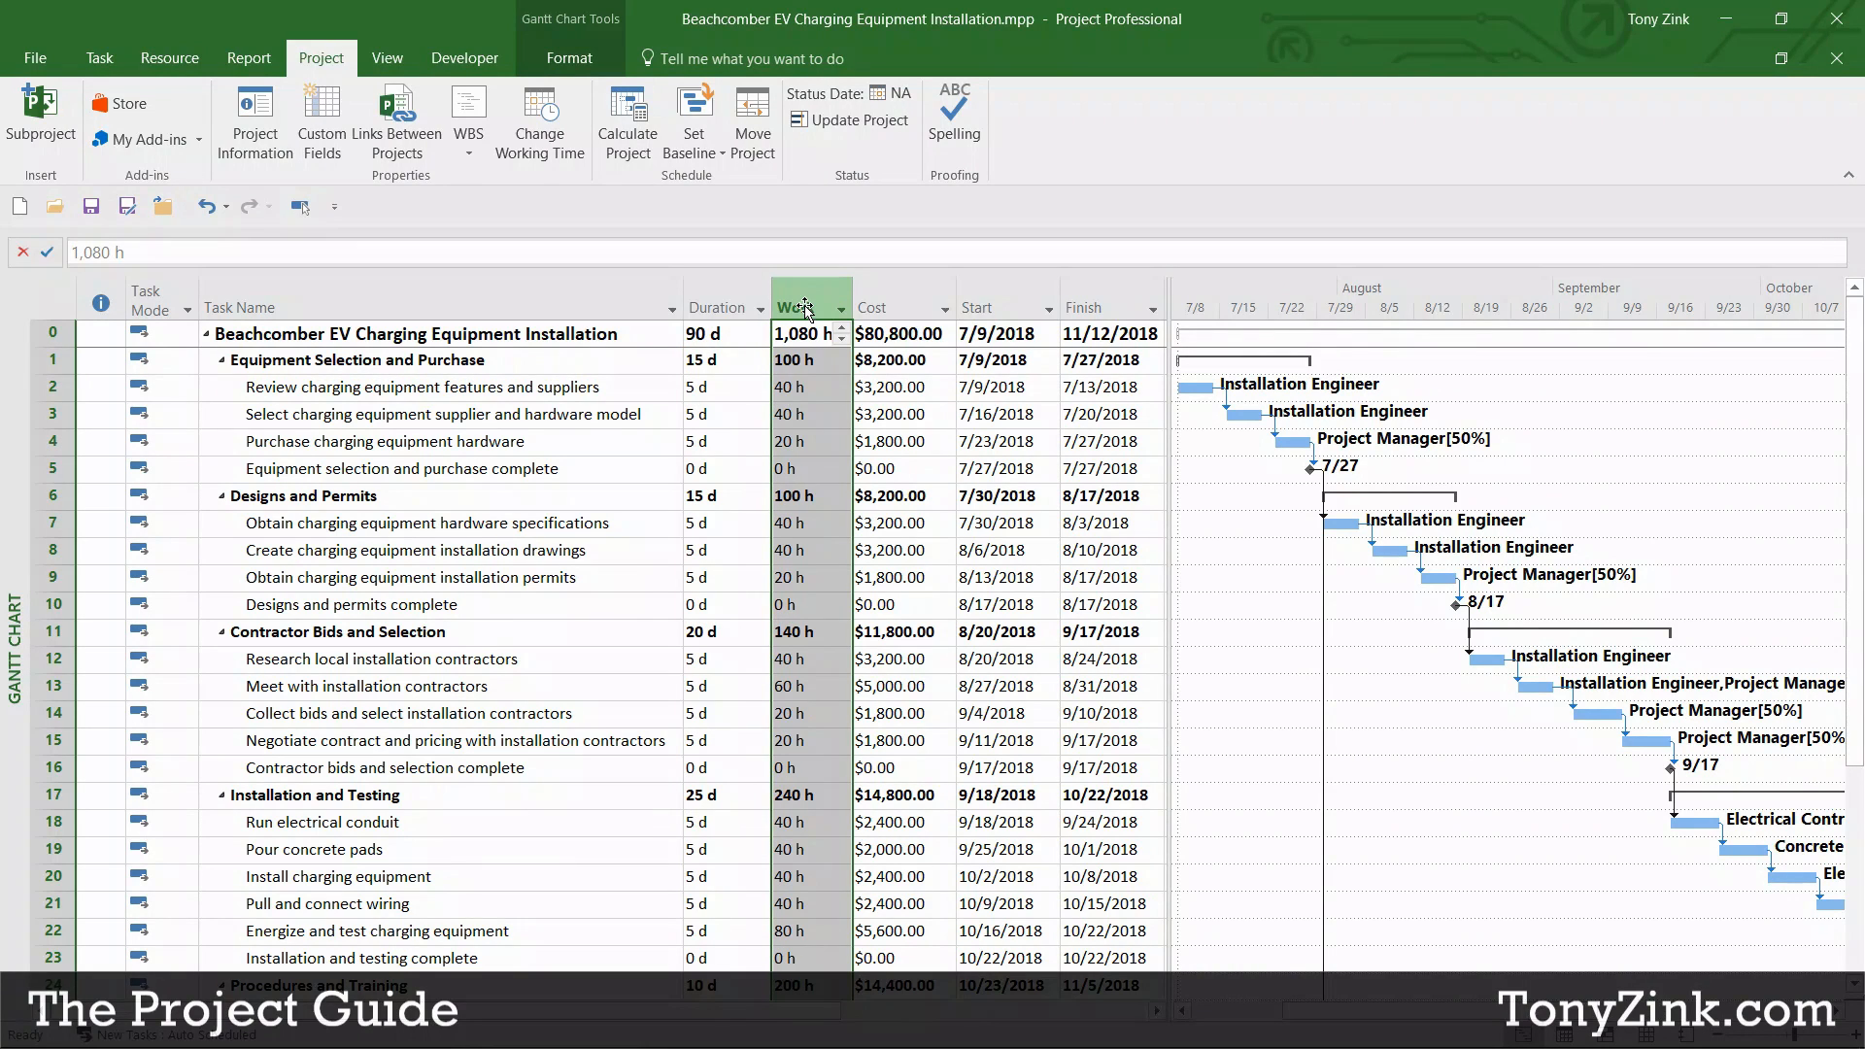
{"action": "left_click", "coordinate": [889, 309]}
{"action": "left_click", "coordinate": [1000, 309]}
{"action": "left_click", "coordinate": [1080, 309]}
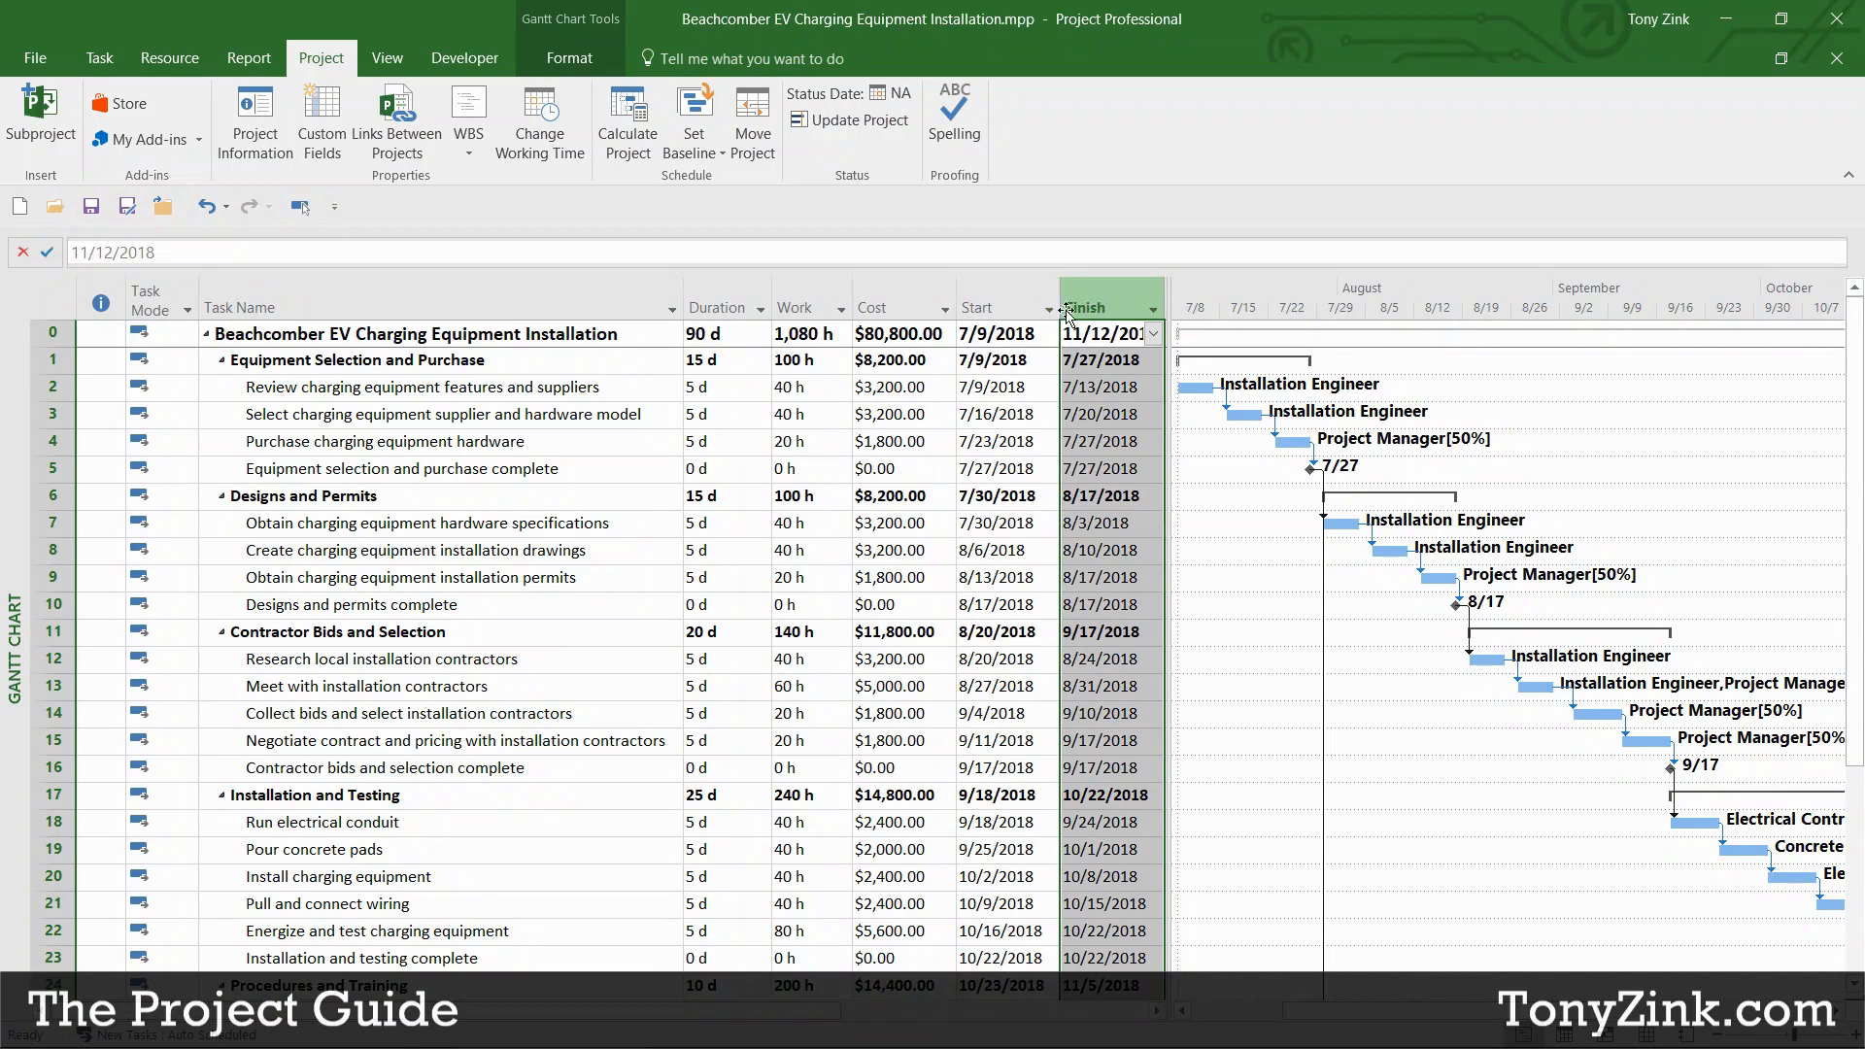
{"action": "left_click", "coordinate": [743, 335]}
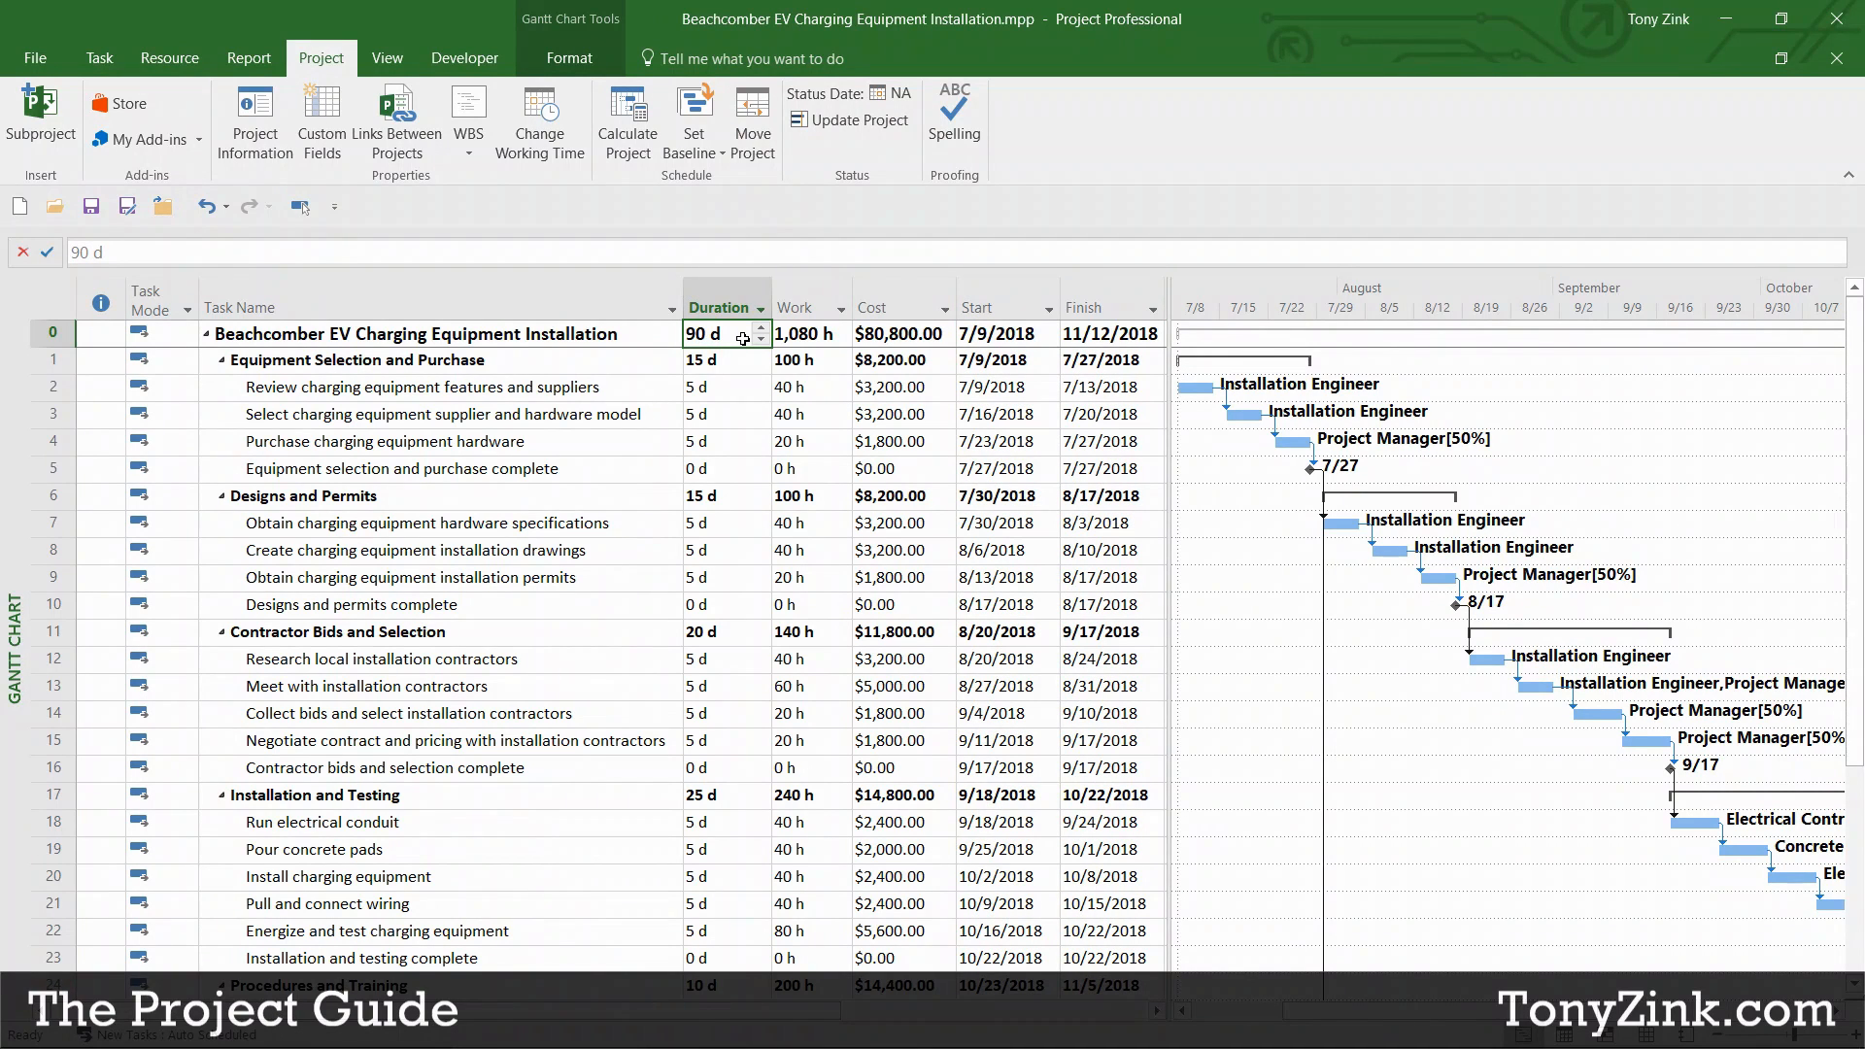
{"action": "left_click", "coordinate": [807, 308]}
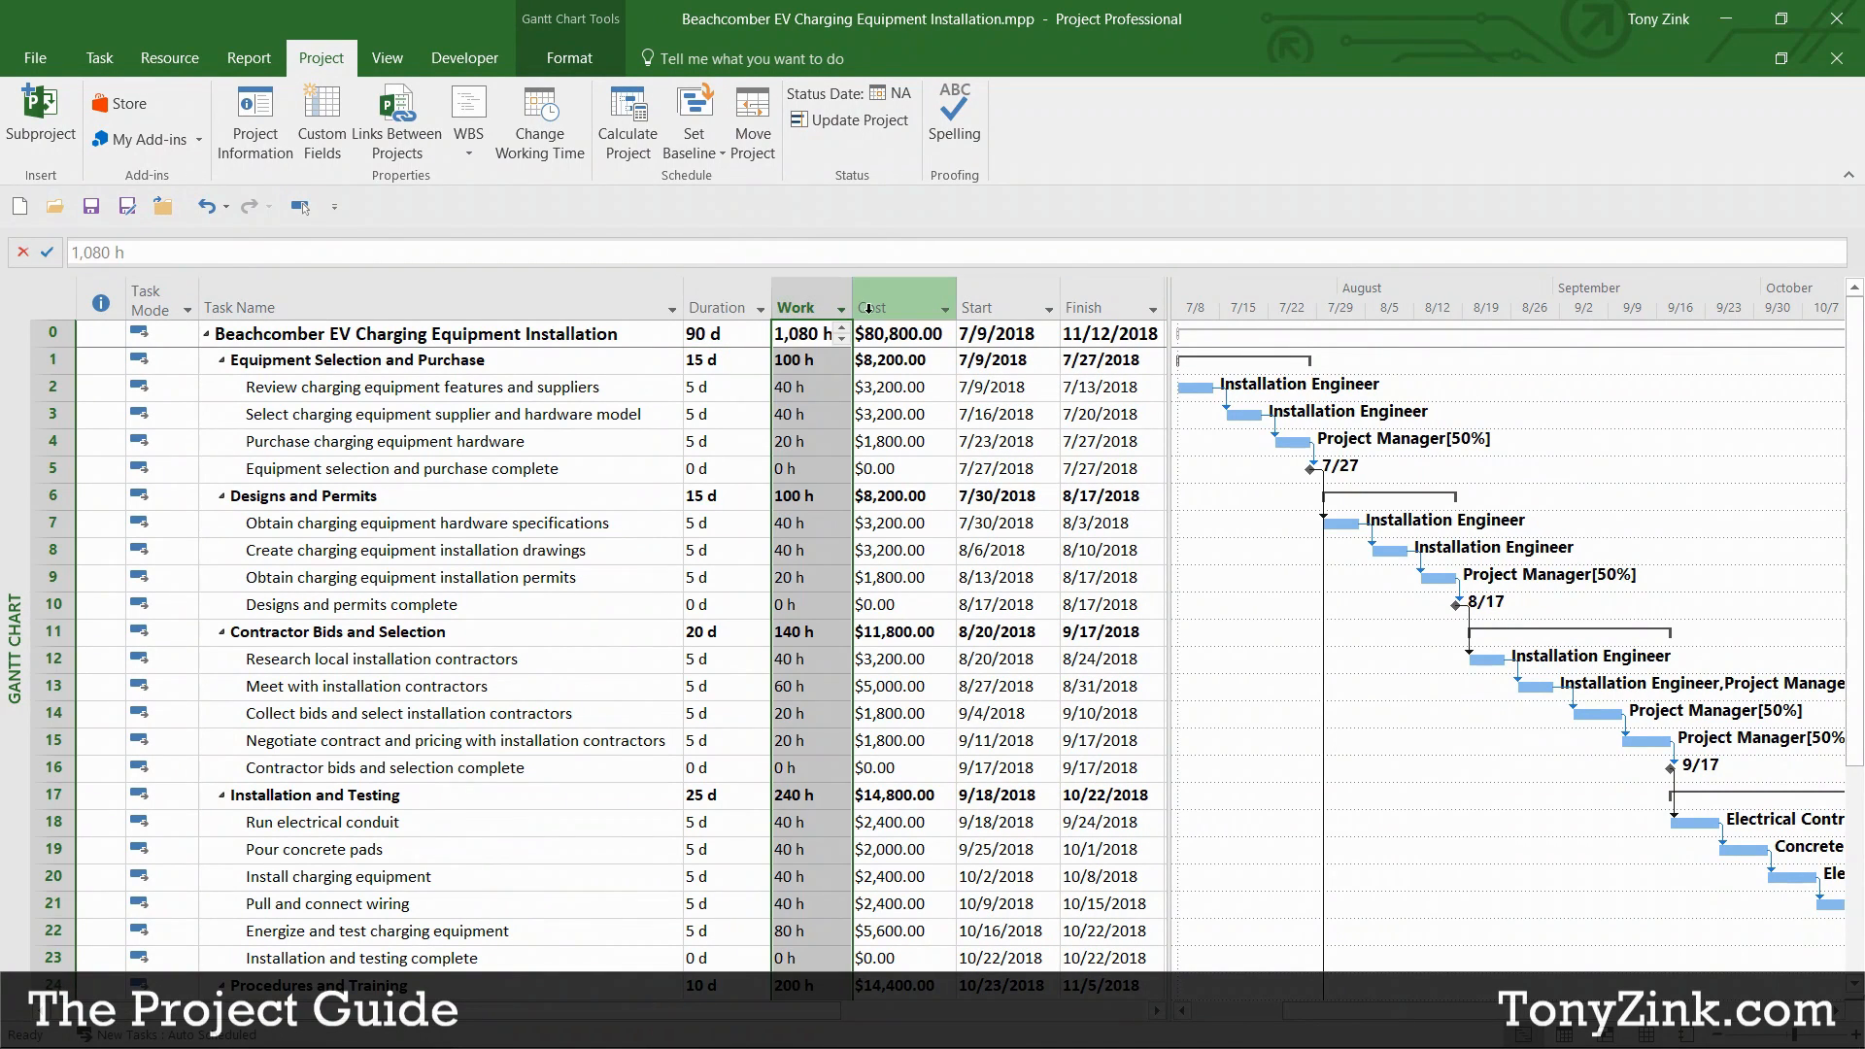
{"action": "left_click", "coordinate": [889, 309]}
{"action": "left_click", "coordinate": [1001, 308]}
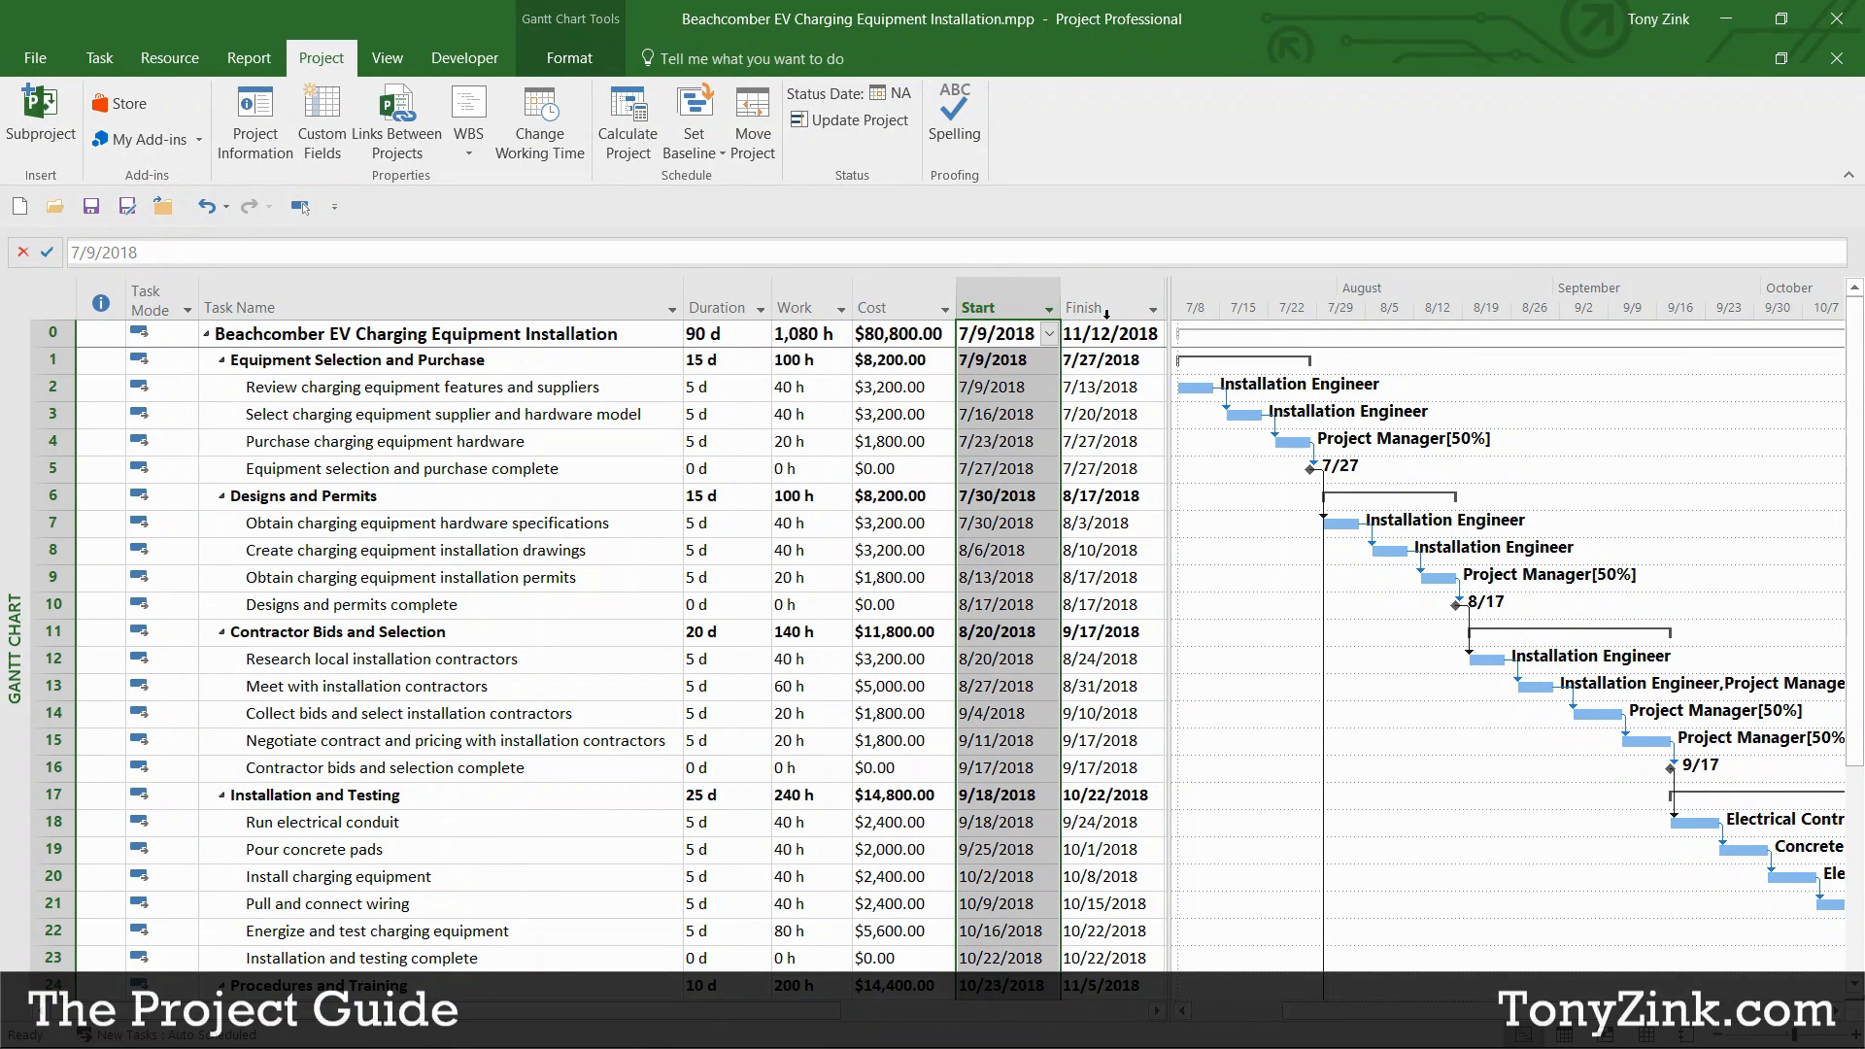
{"action": "left_click", "coordinate": [1080, 309]}
{"action": "left_click", "coordinate": [715, 360]}
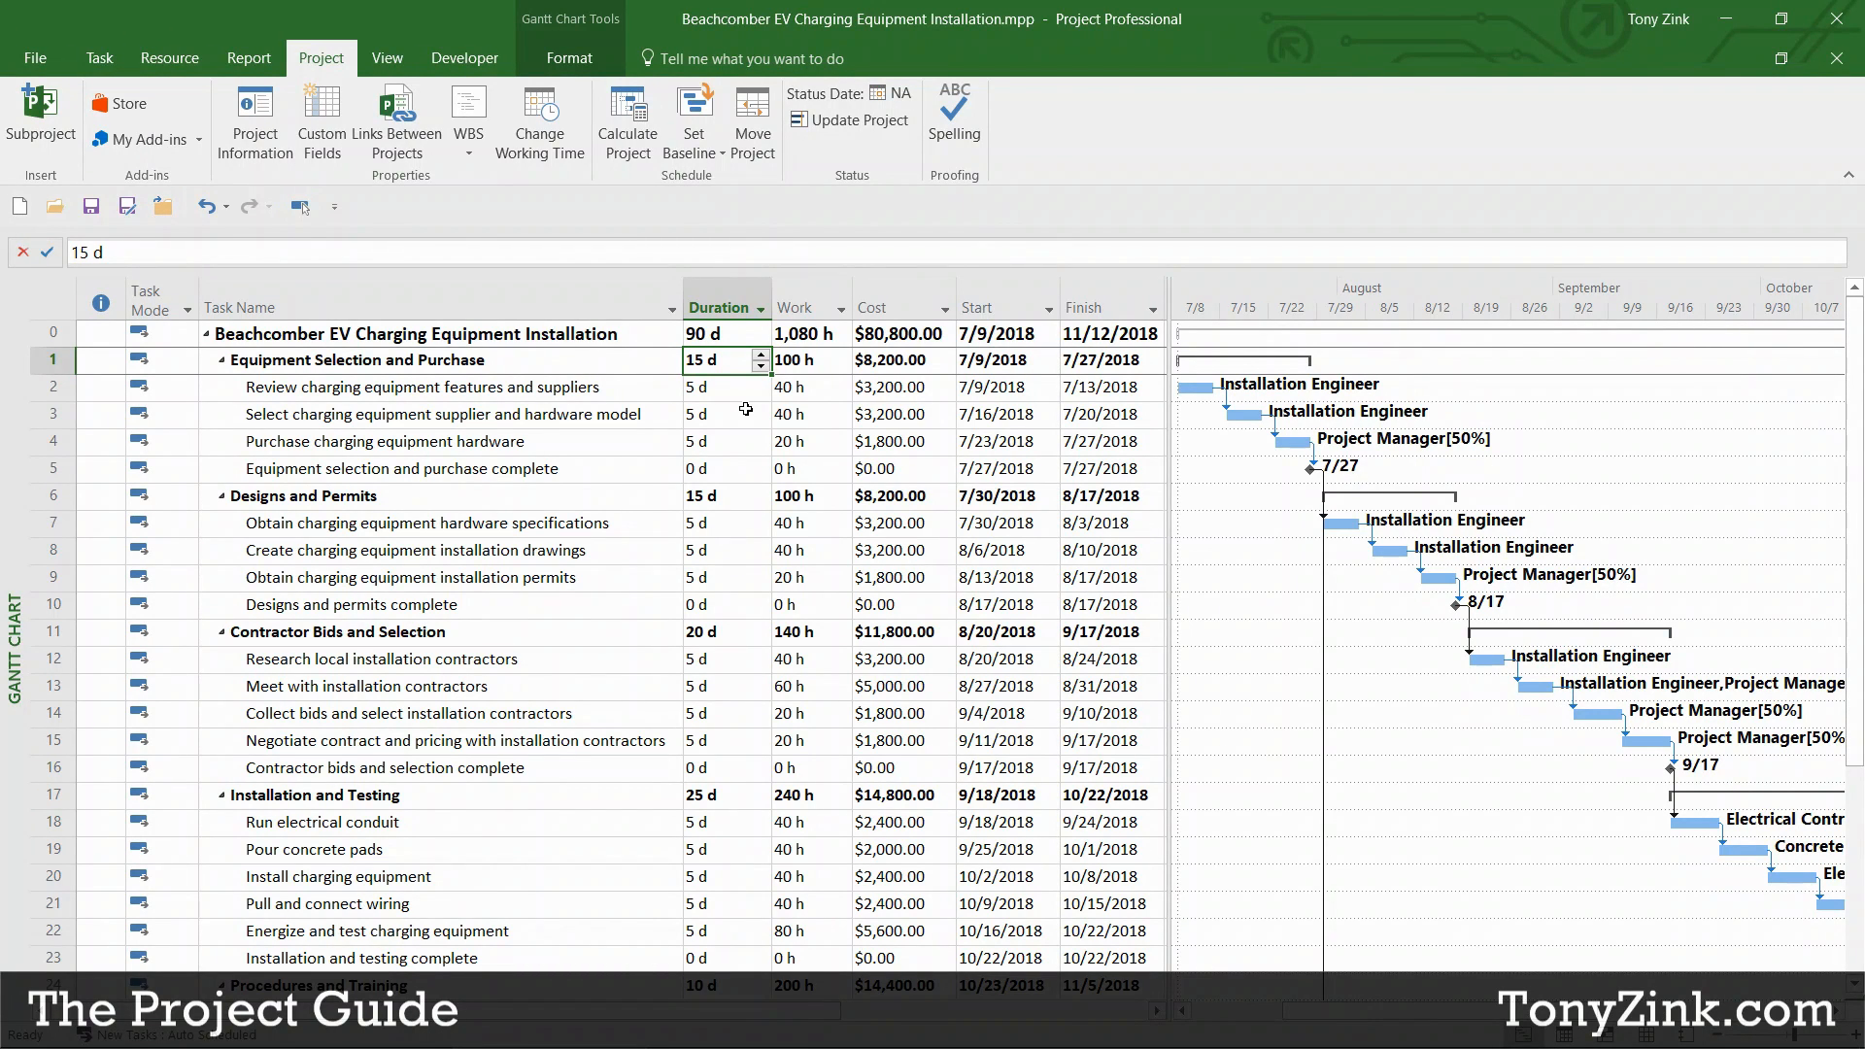
{"action": "left_click_drag", "start_coordinate": [708, 337], "coordinate": [1106, 927]}
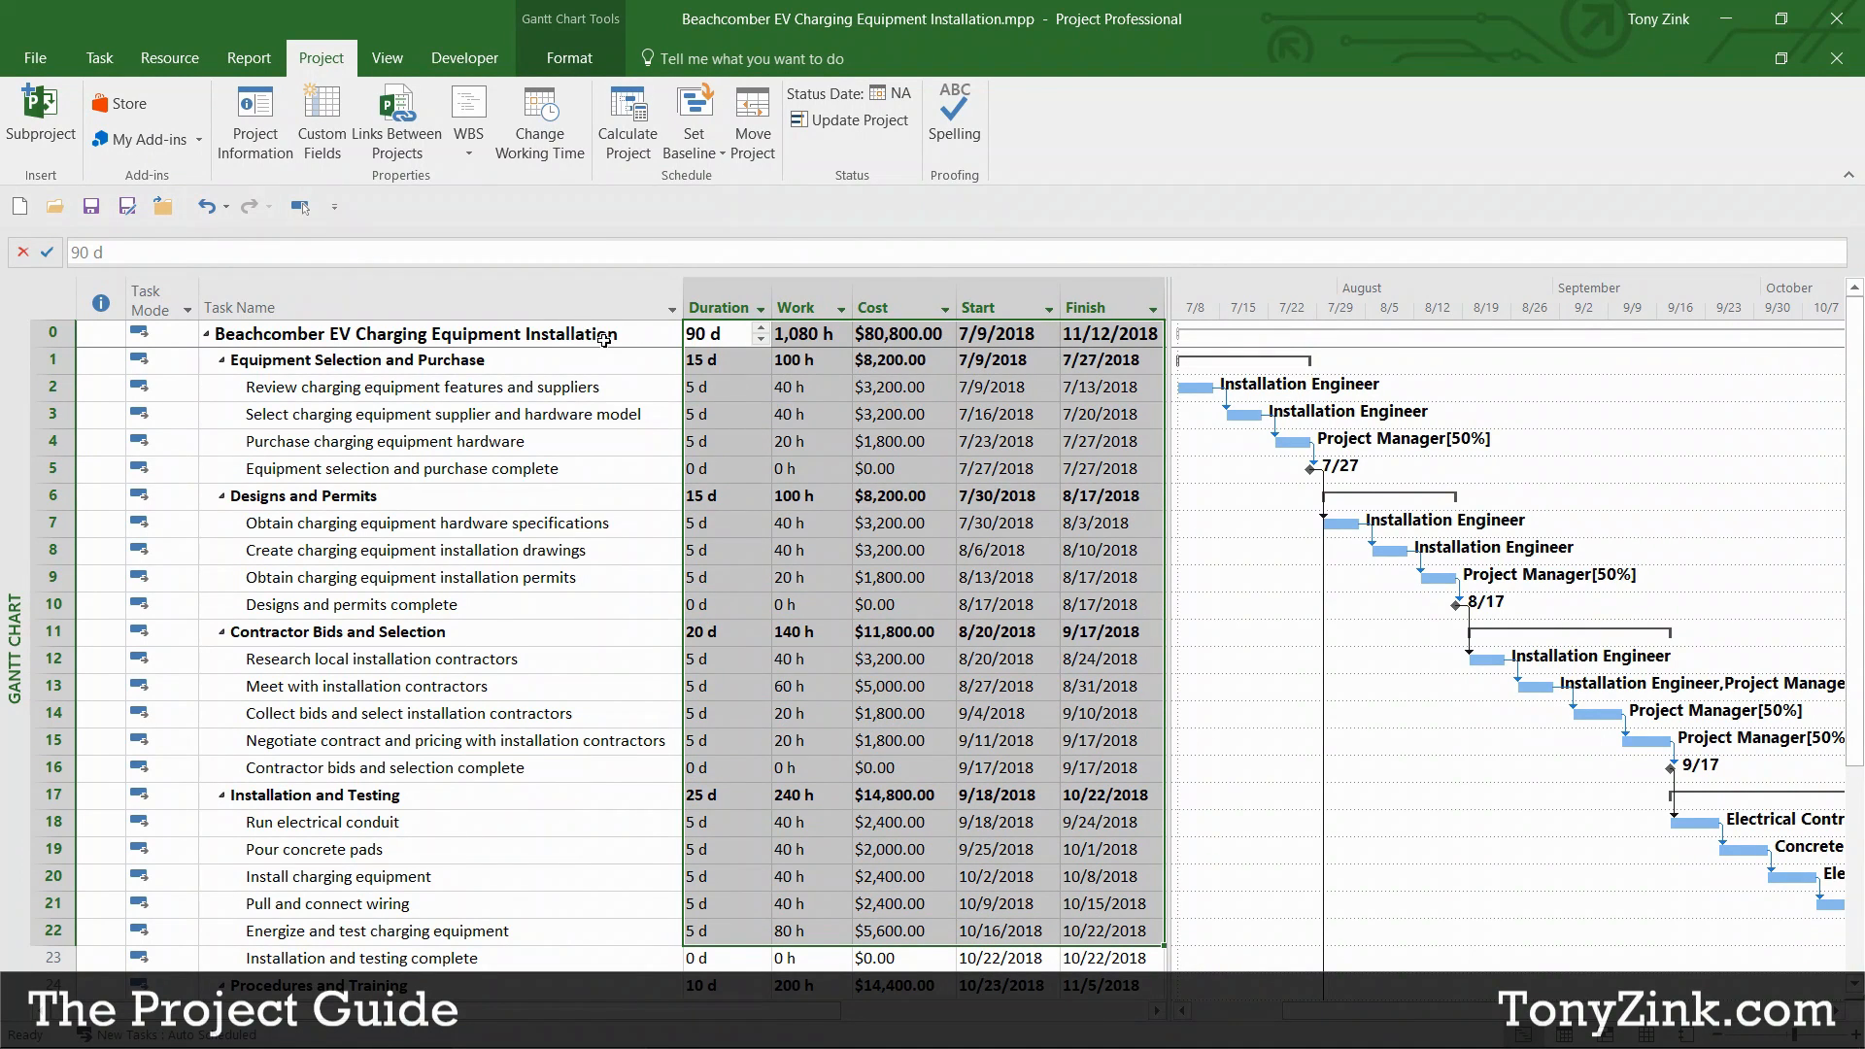
{"action": "left_click", "coordinate": [597, 335]}
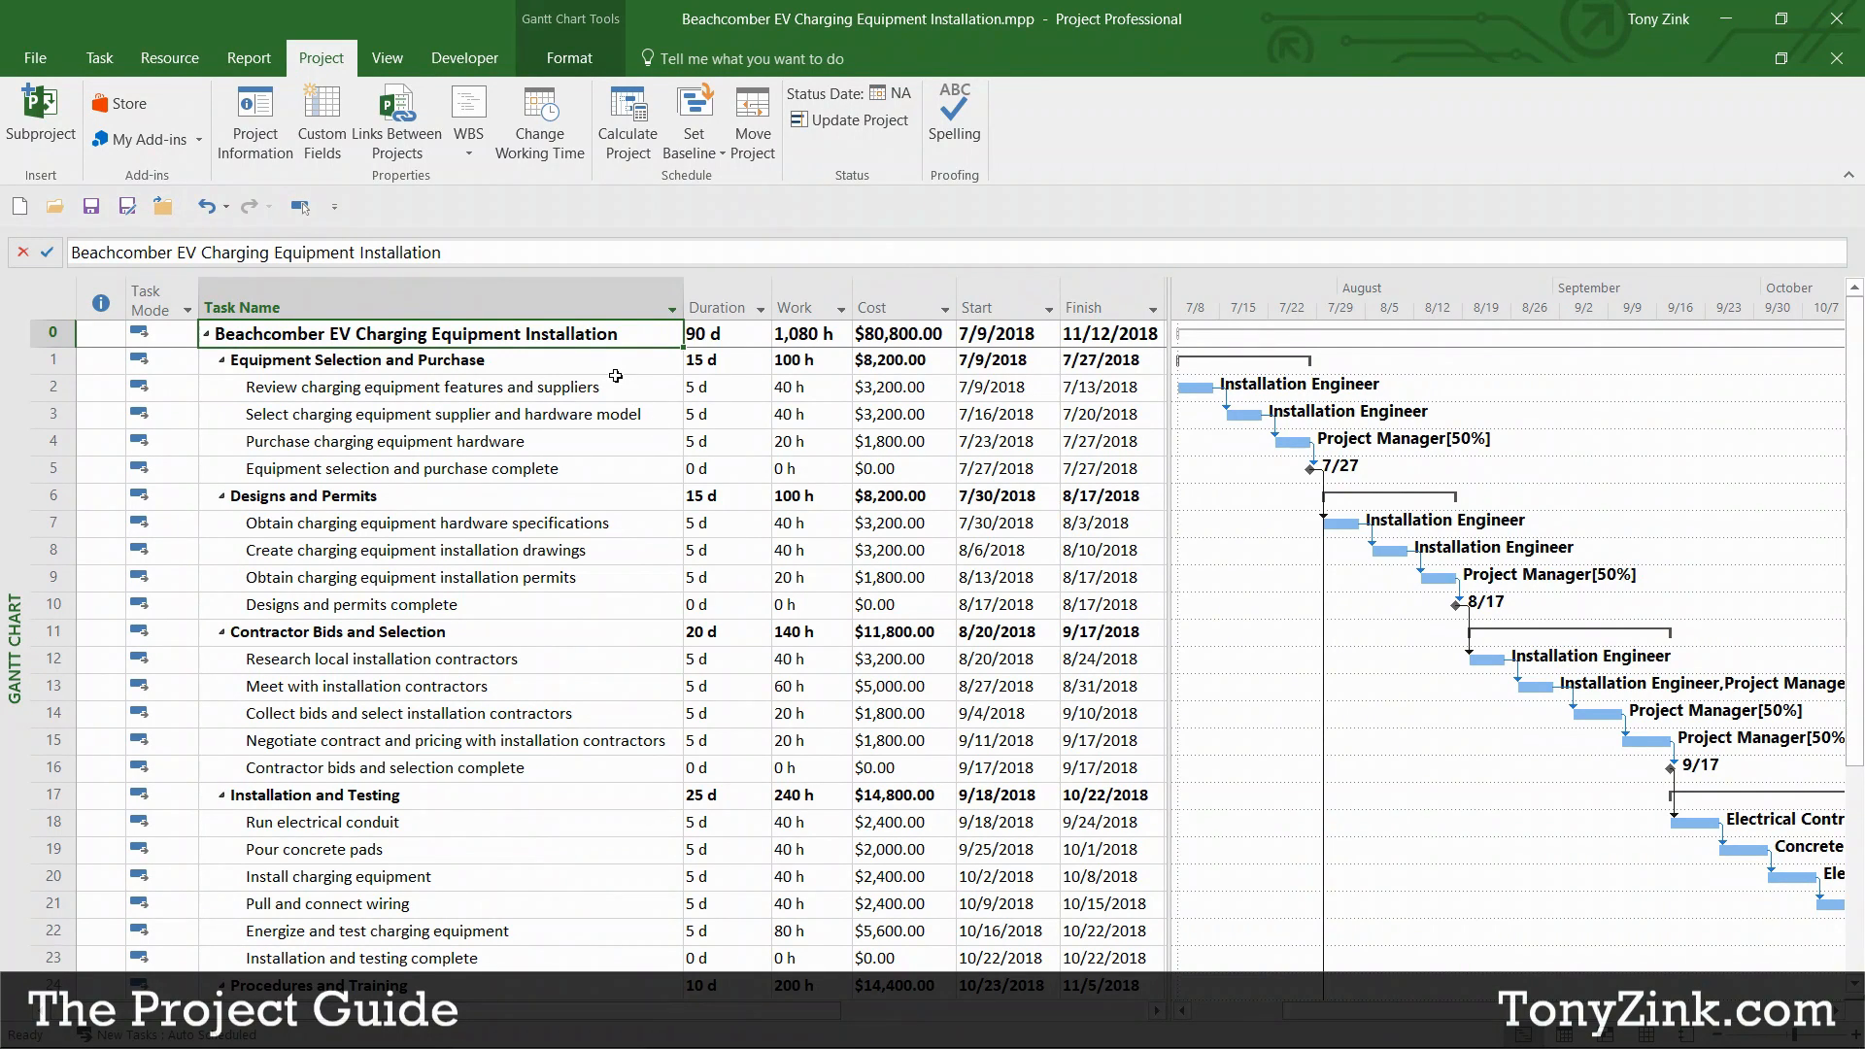
{"action": "left_click", "coordinate": [618, 387]}
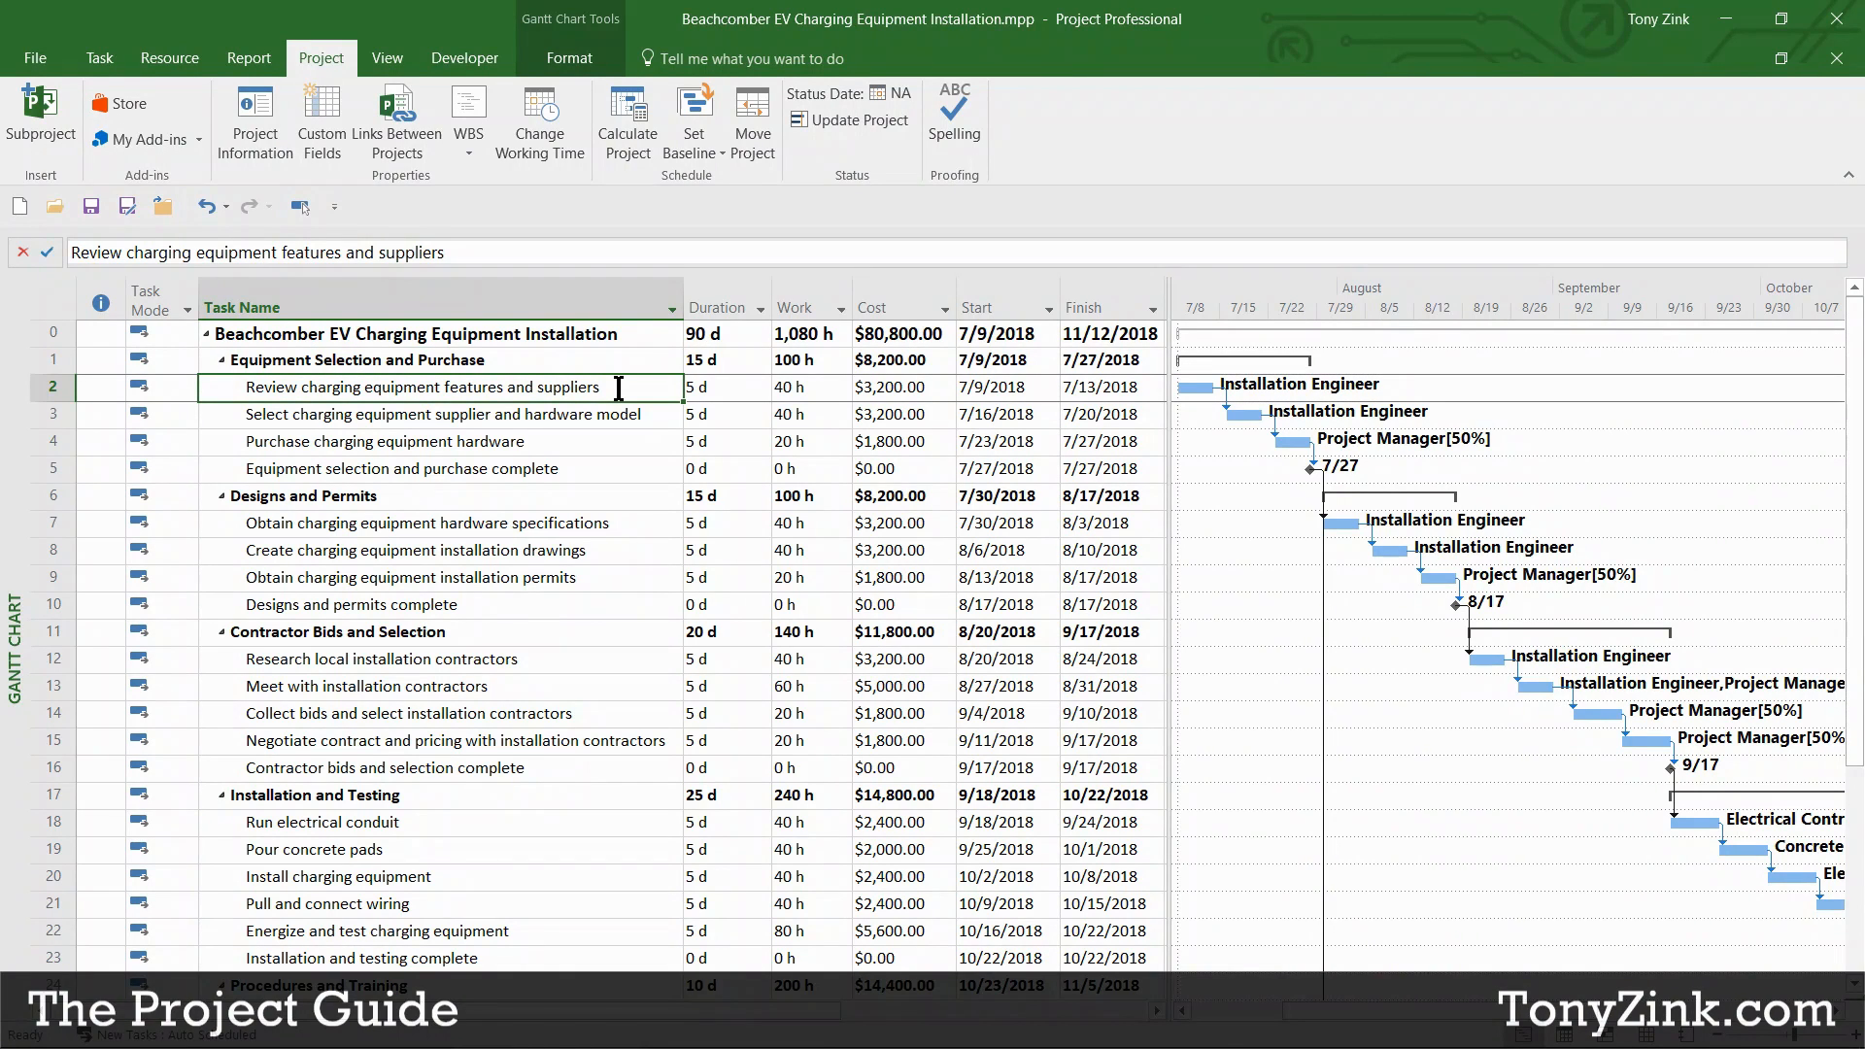
{"action": "left_click", "coordinate": [642, 418]}
{"action": "left_click", "coordinate": [637, 445]}
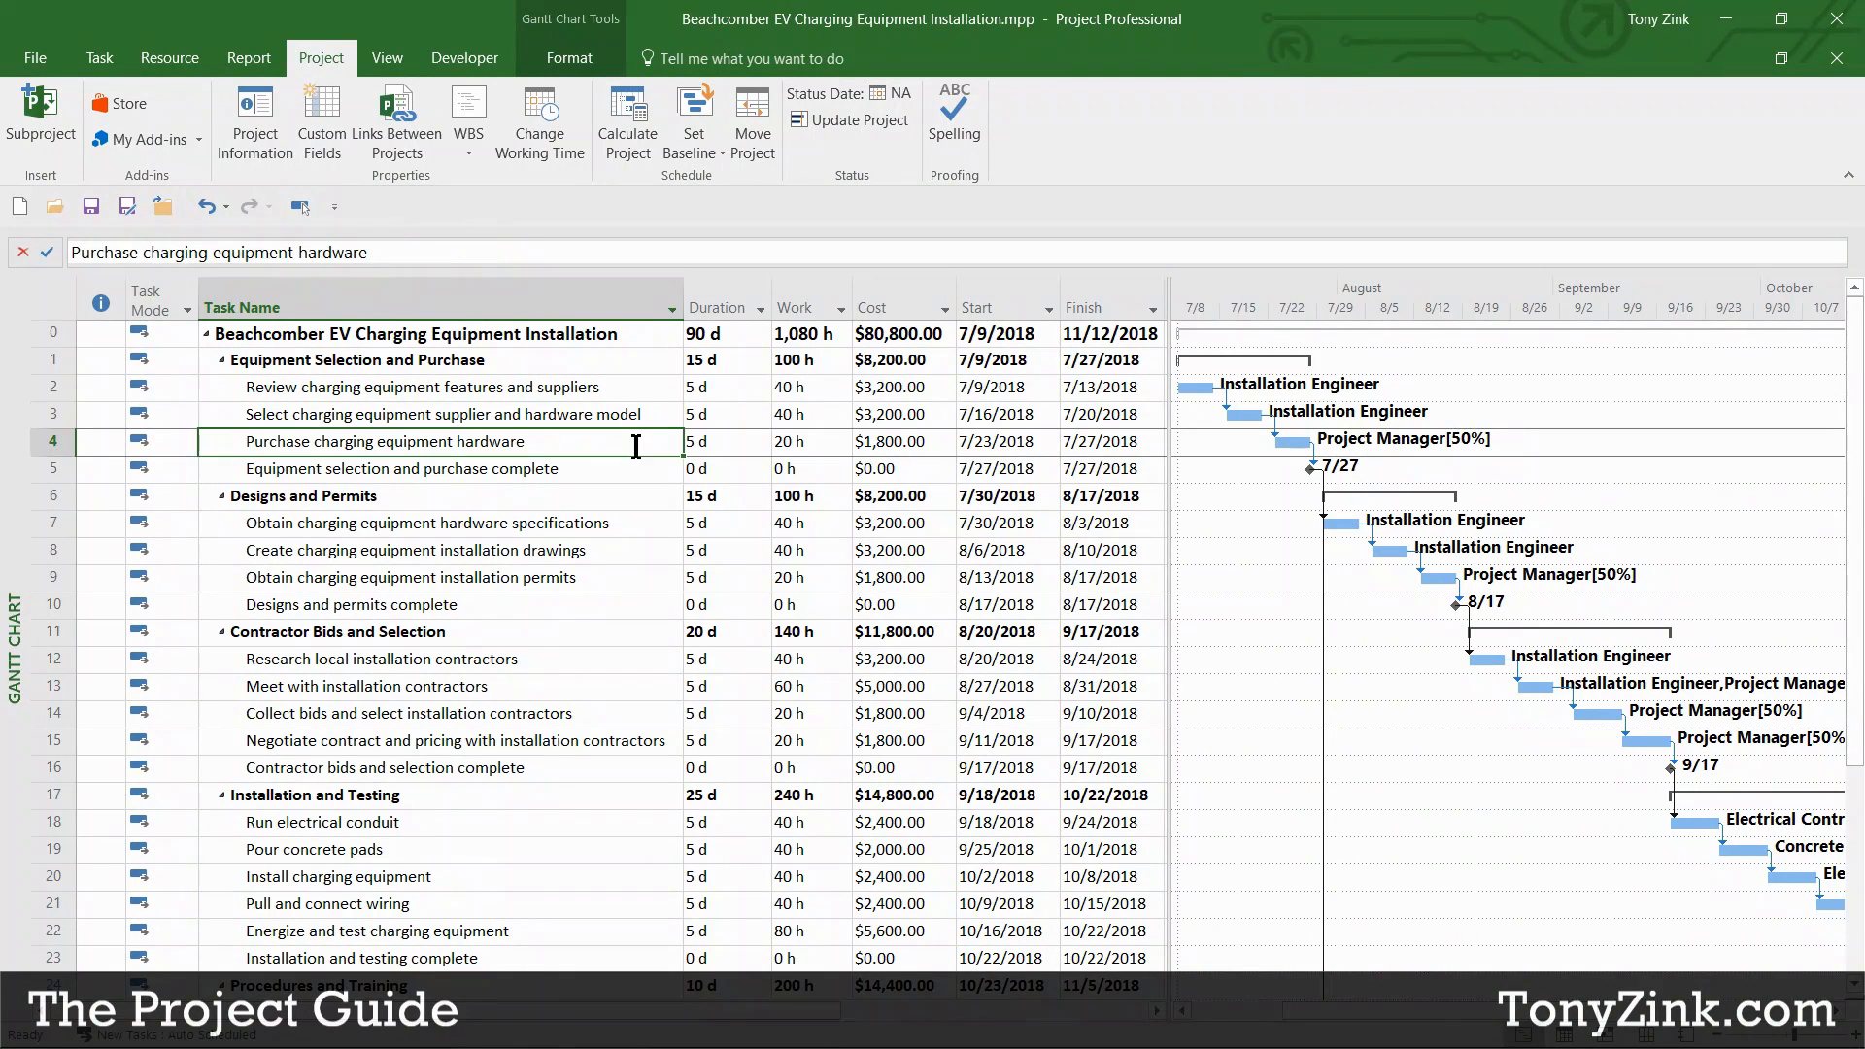
{"action": "left_click", "coordinate": [636, 399]}
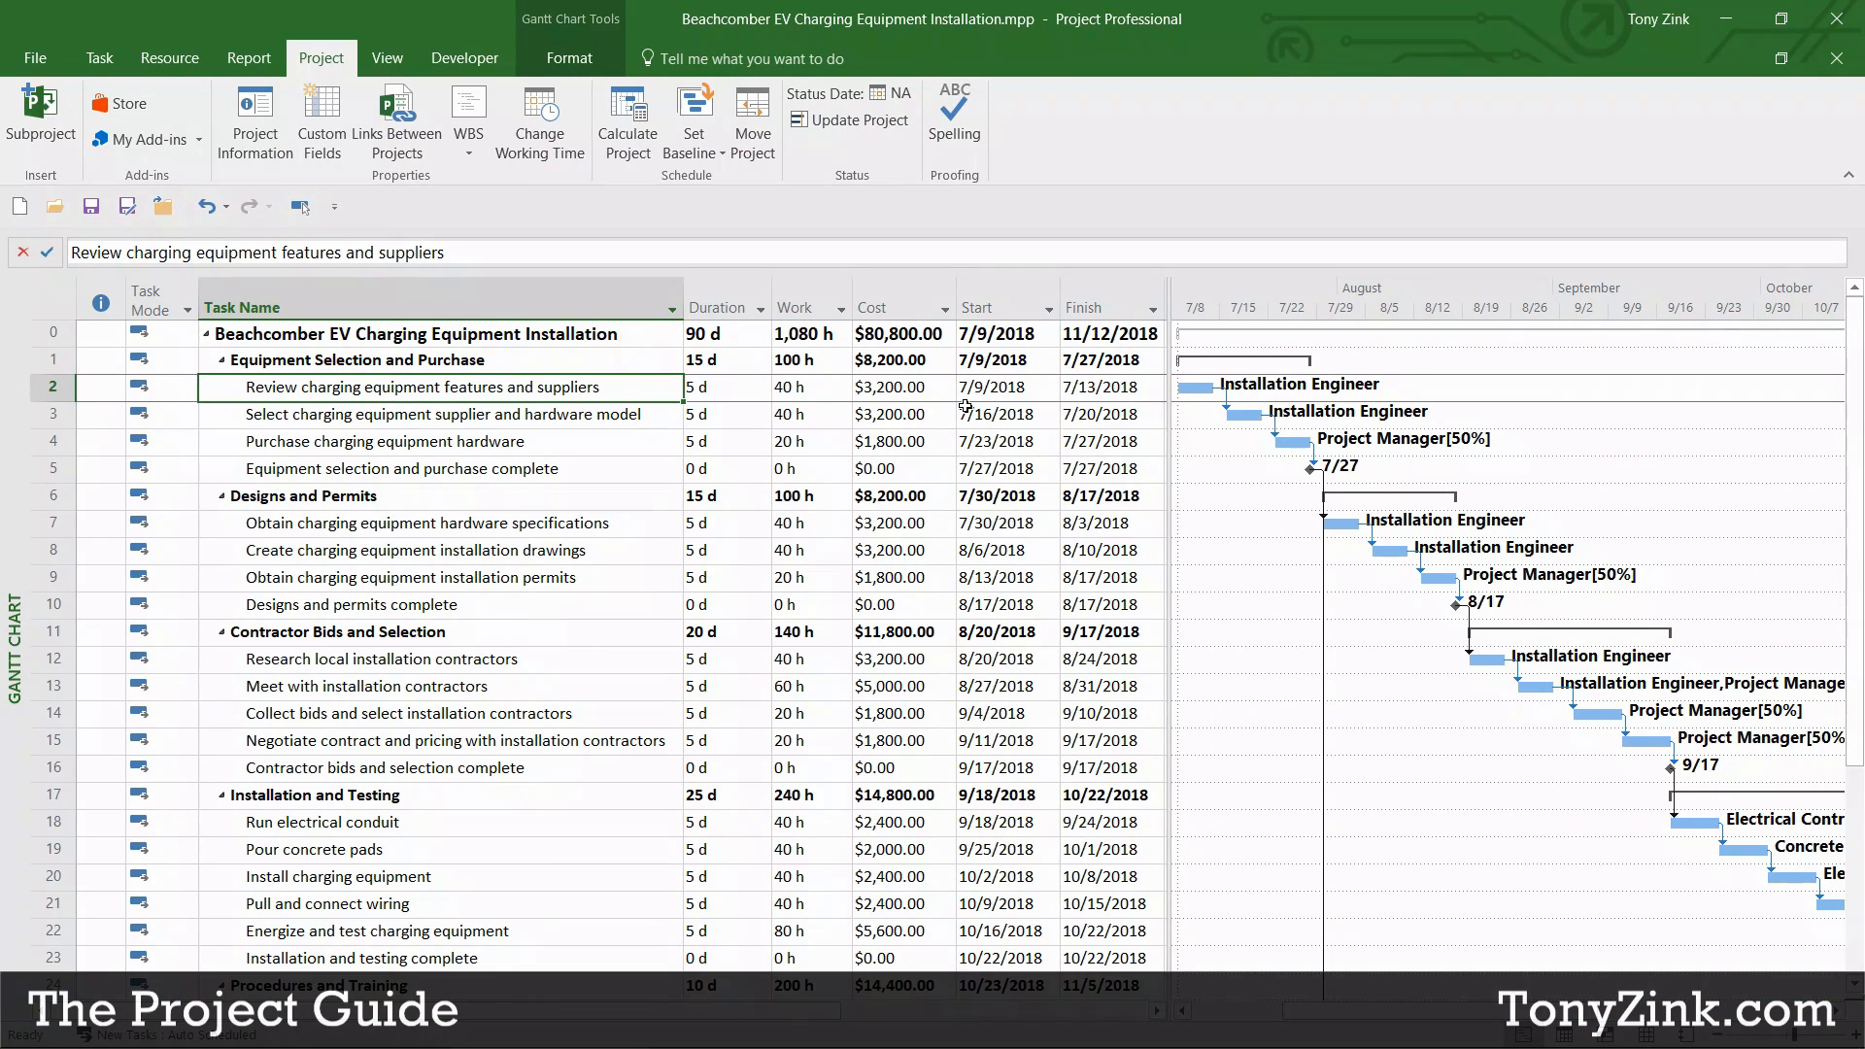
{"action": "left_click", "coordinate": [1100, 391]}
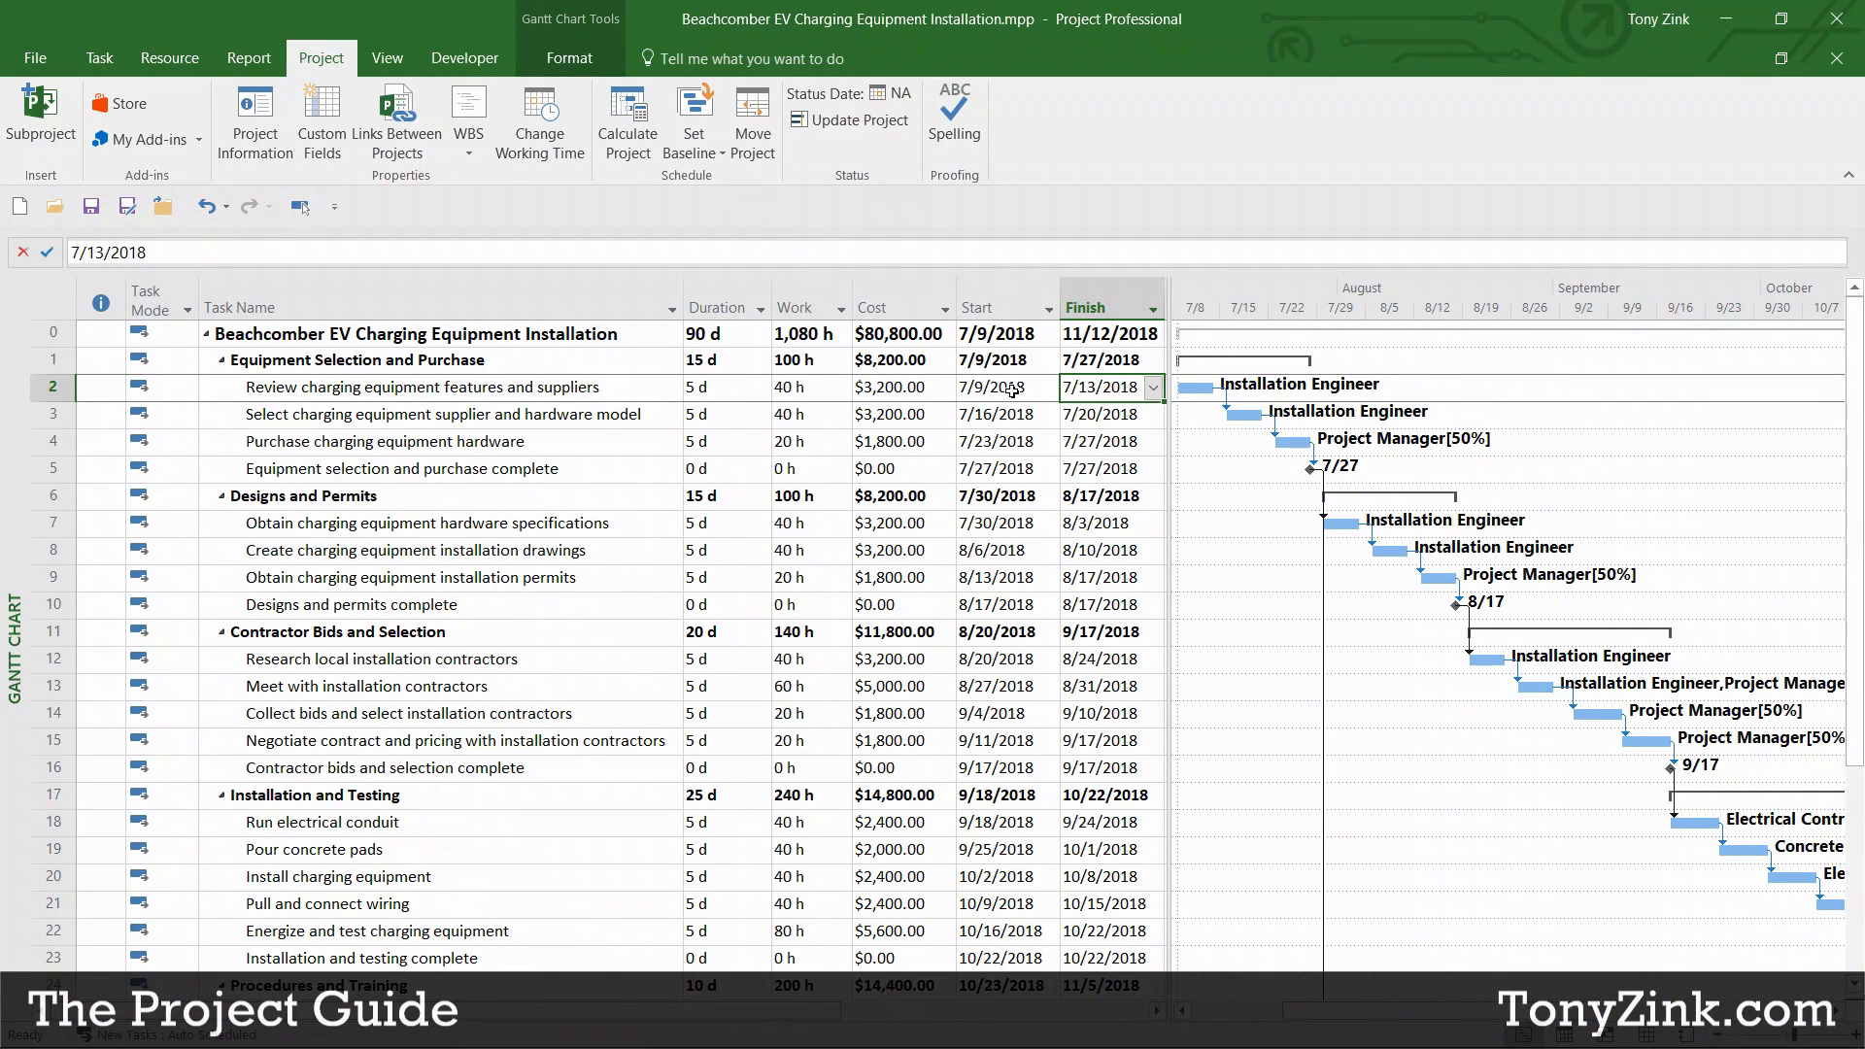
{"action": "left_click_drag", "start_coordinate": [993, 386], "coordinate": [1076, 932]}
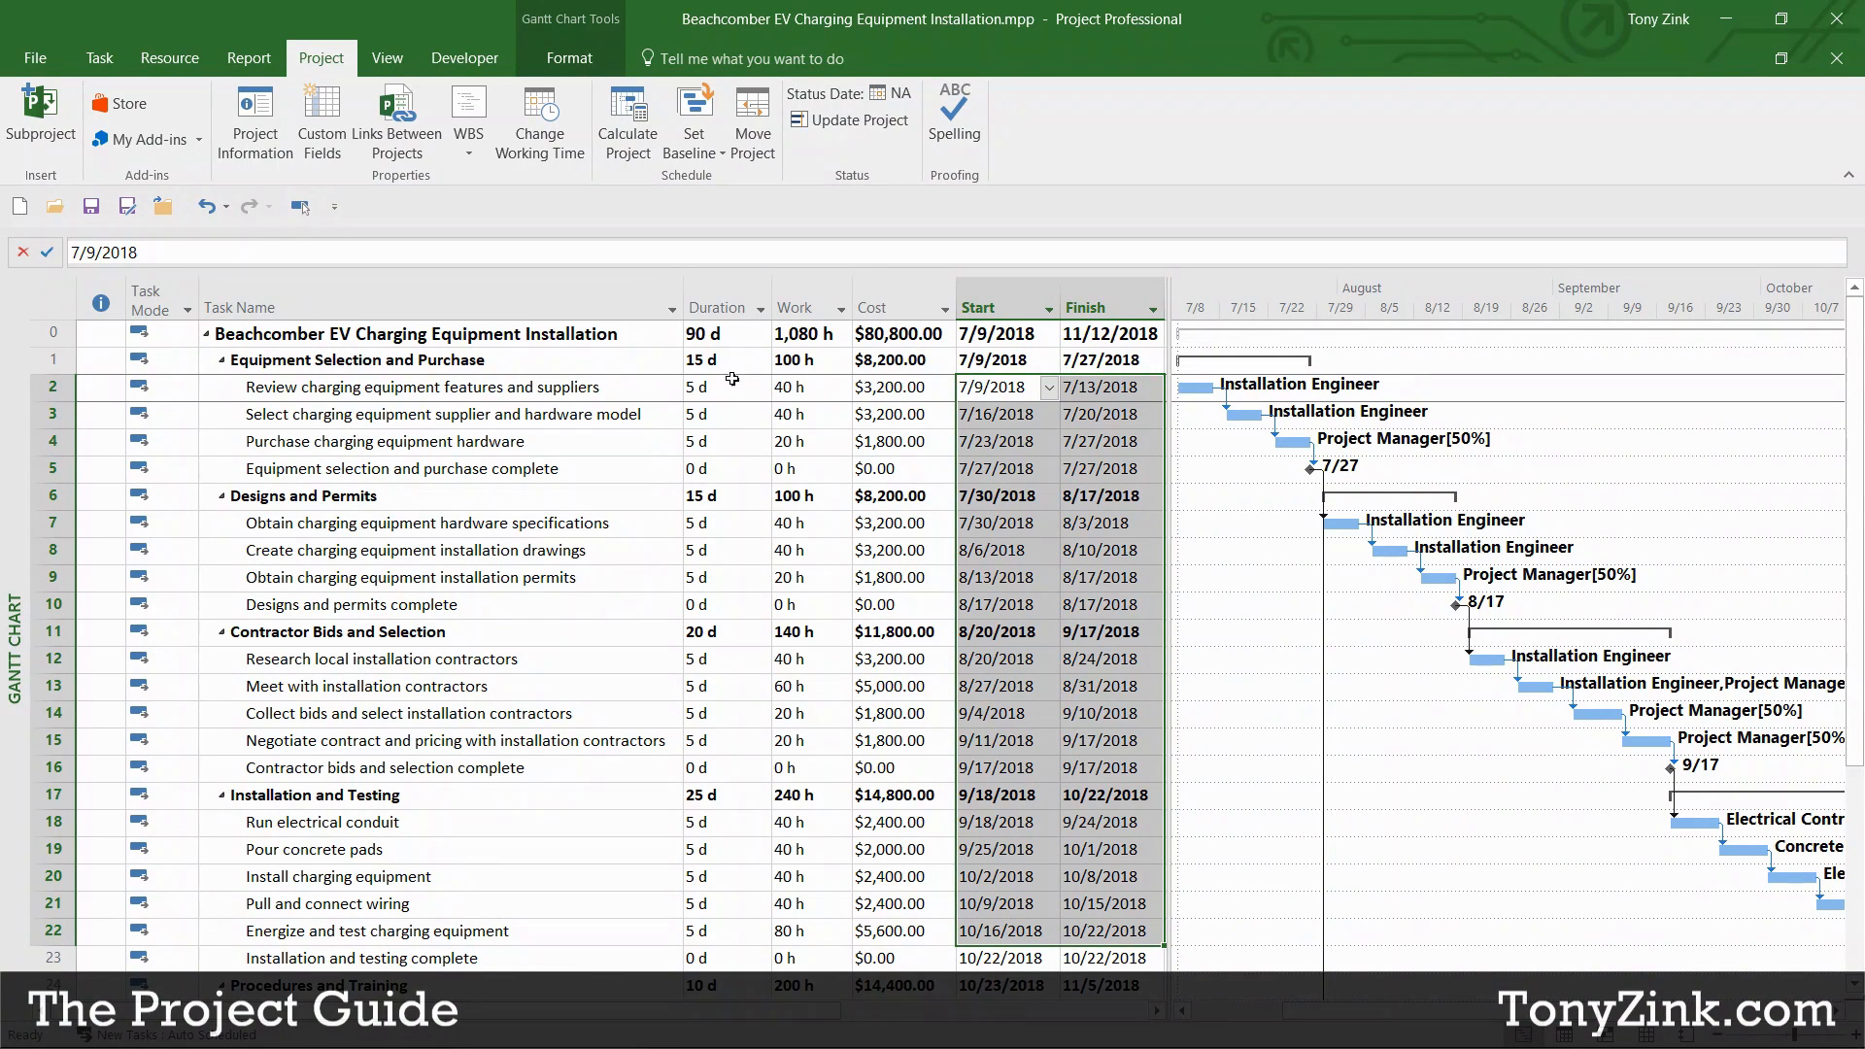
{"action": "left_click", "coordinate": [643, 387]}
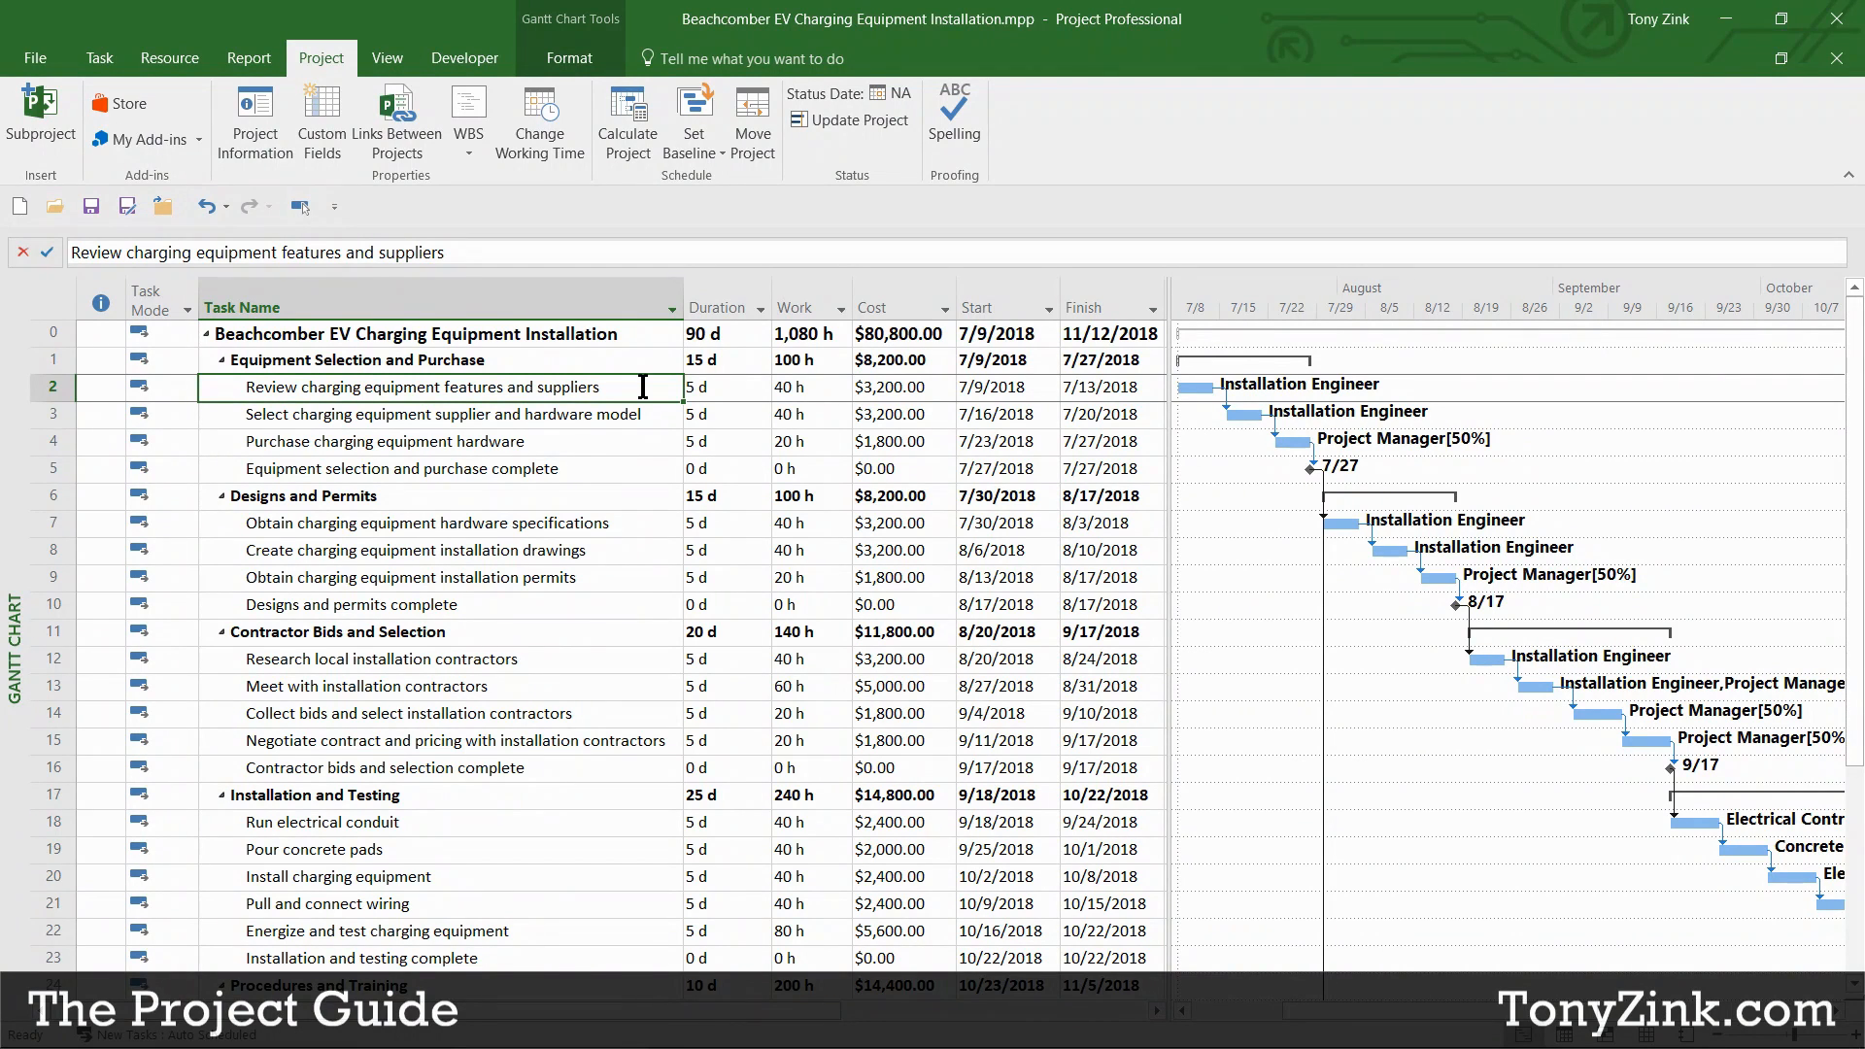
Step: Apply the Tracking table and inspect its Act. Start, Act. Finish and % Comp. columns
{"action": "right_click", "coordinate": [47, 303]}
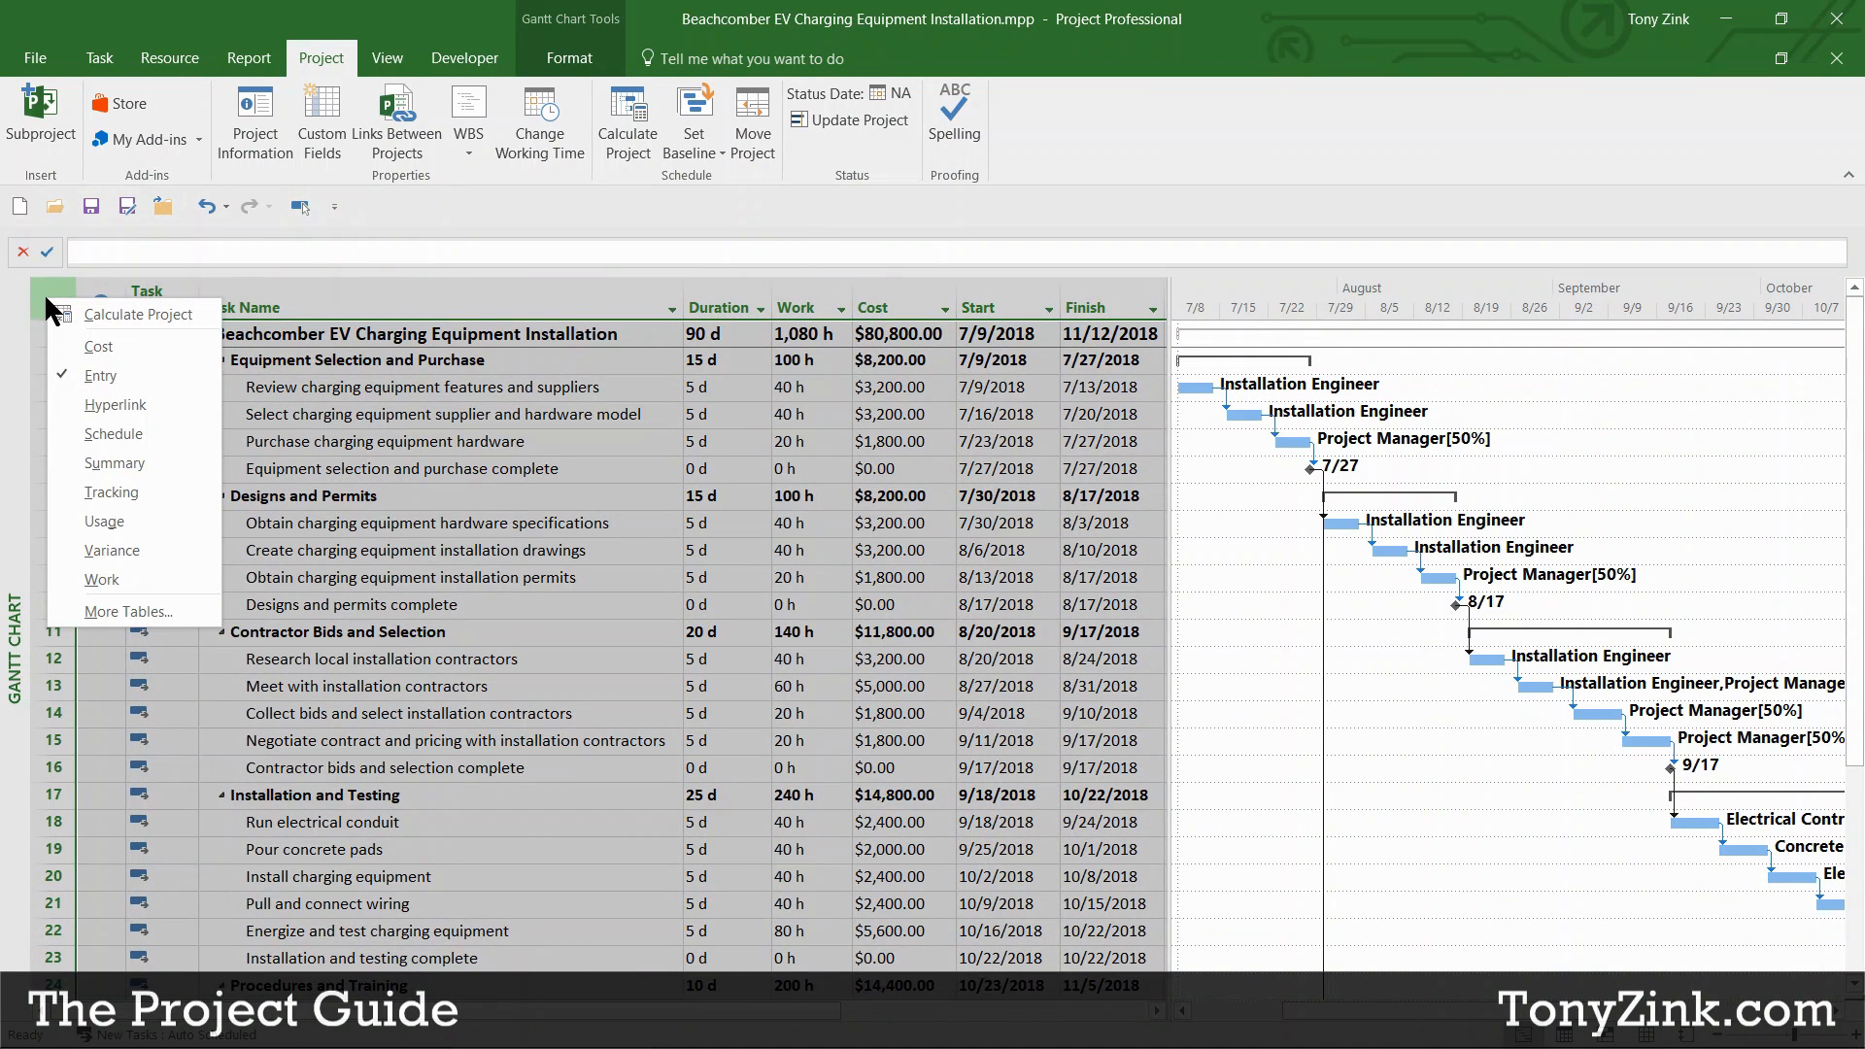
{"action": "left_click", "coordinate": [117, 491]}
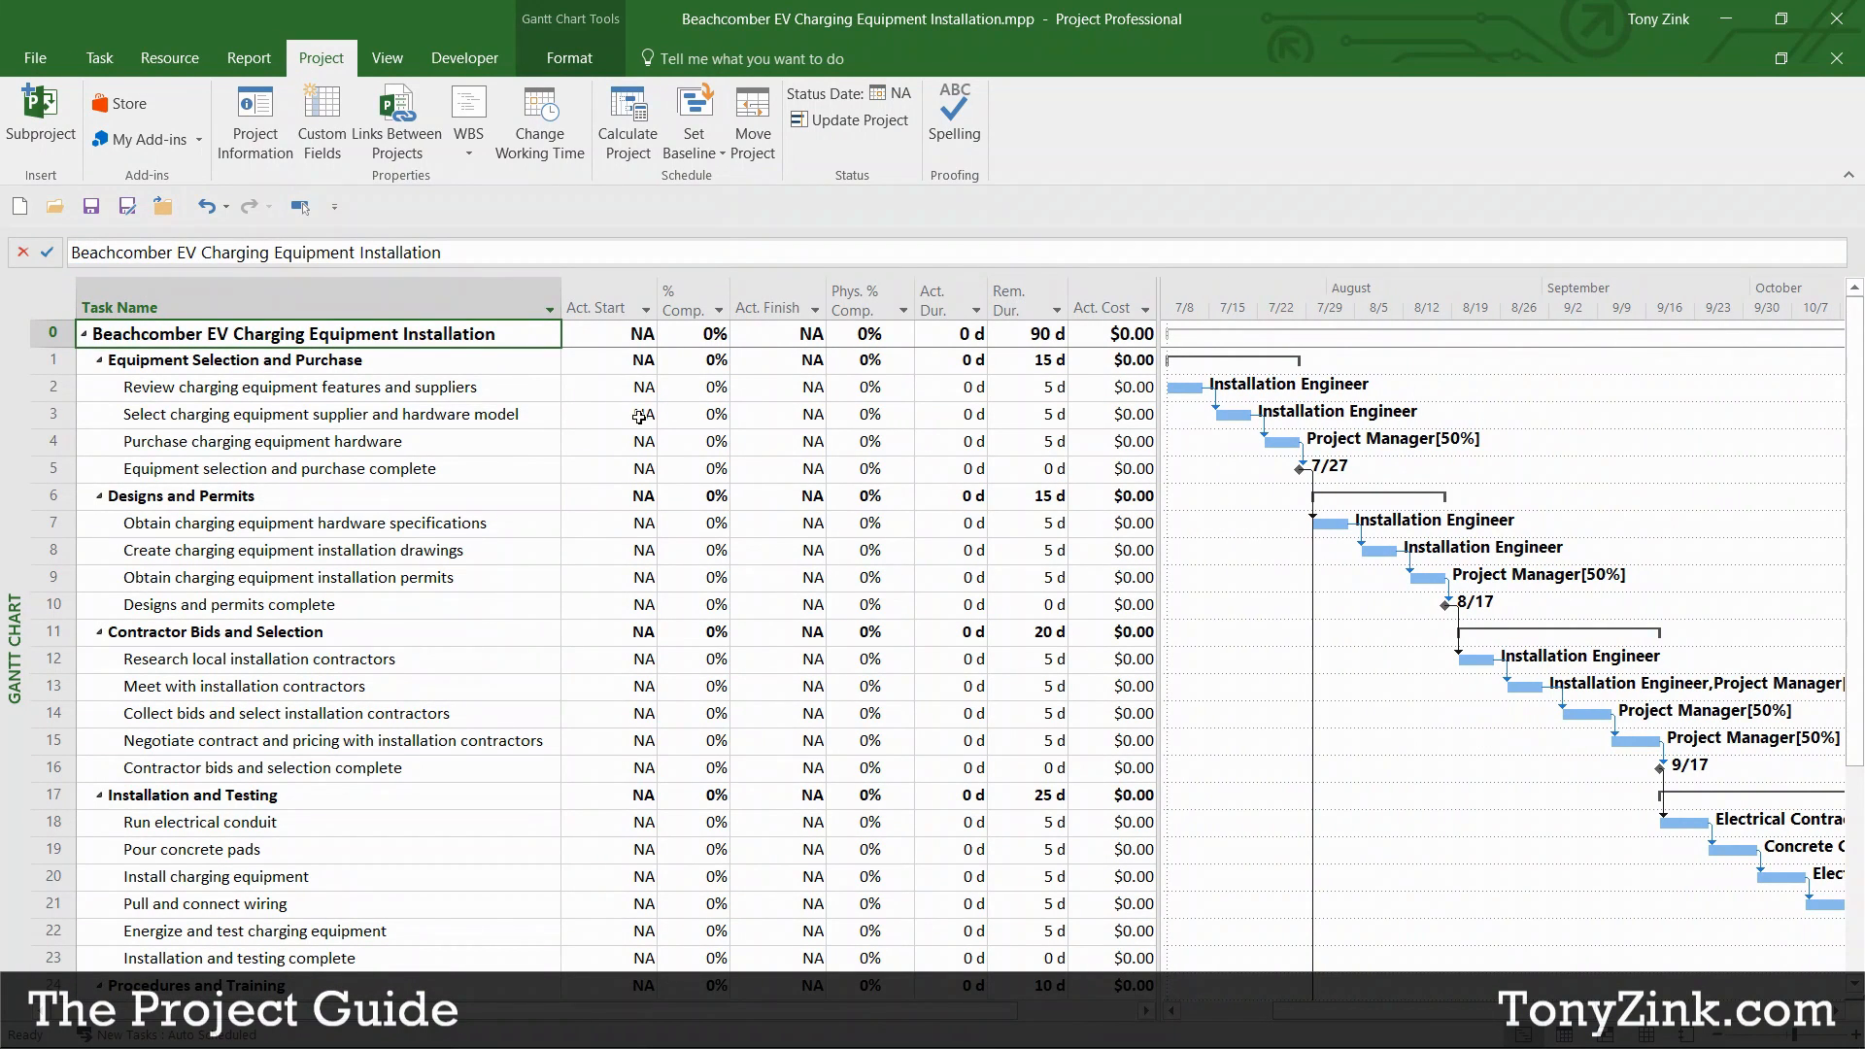
{"action": "left_click", "coordinate": [599, 305]}
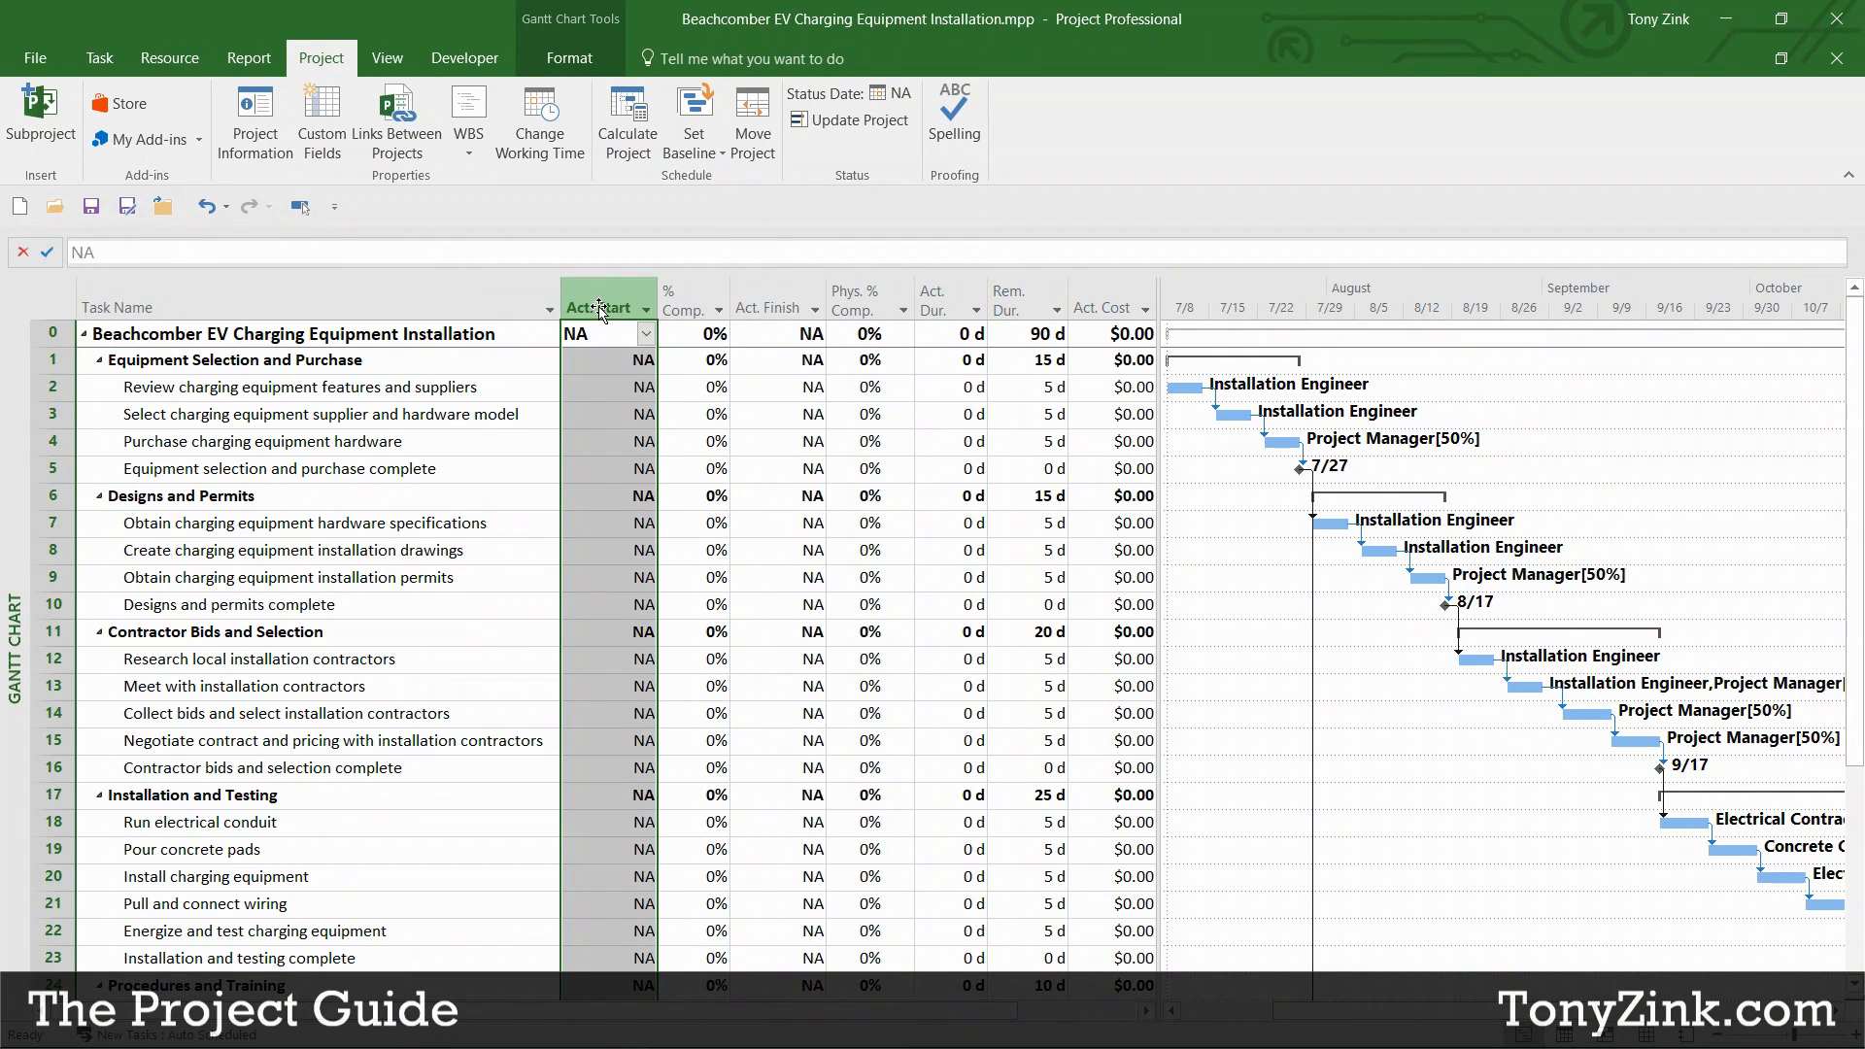
{"action": "left_click", "coordinate": [774, 307]}
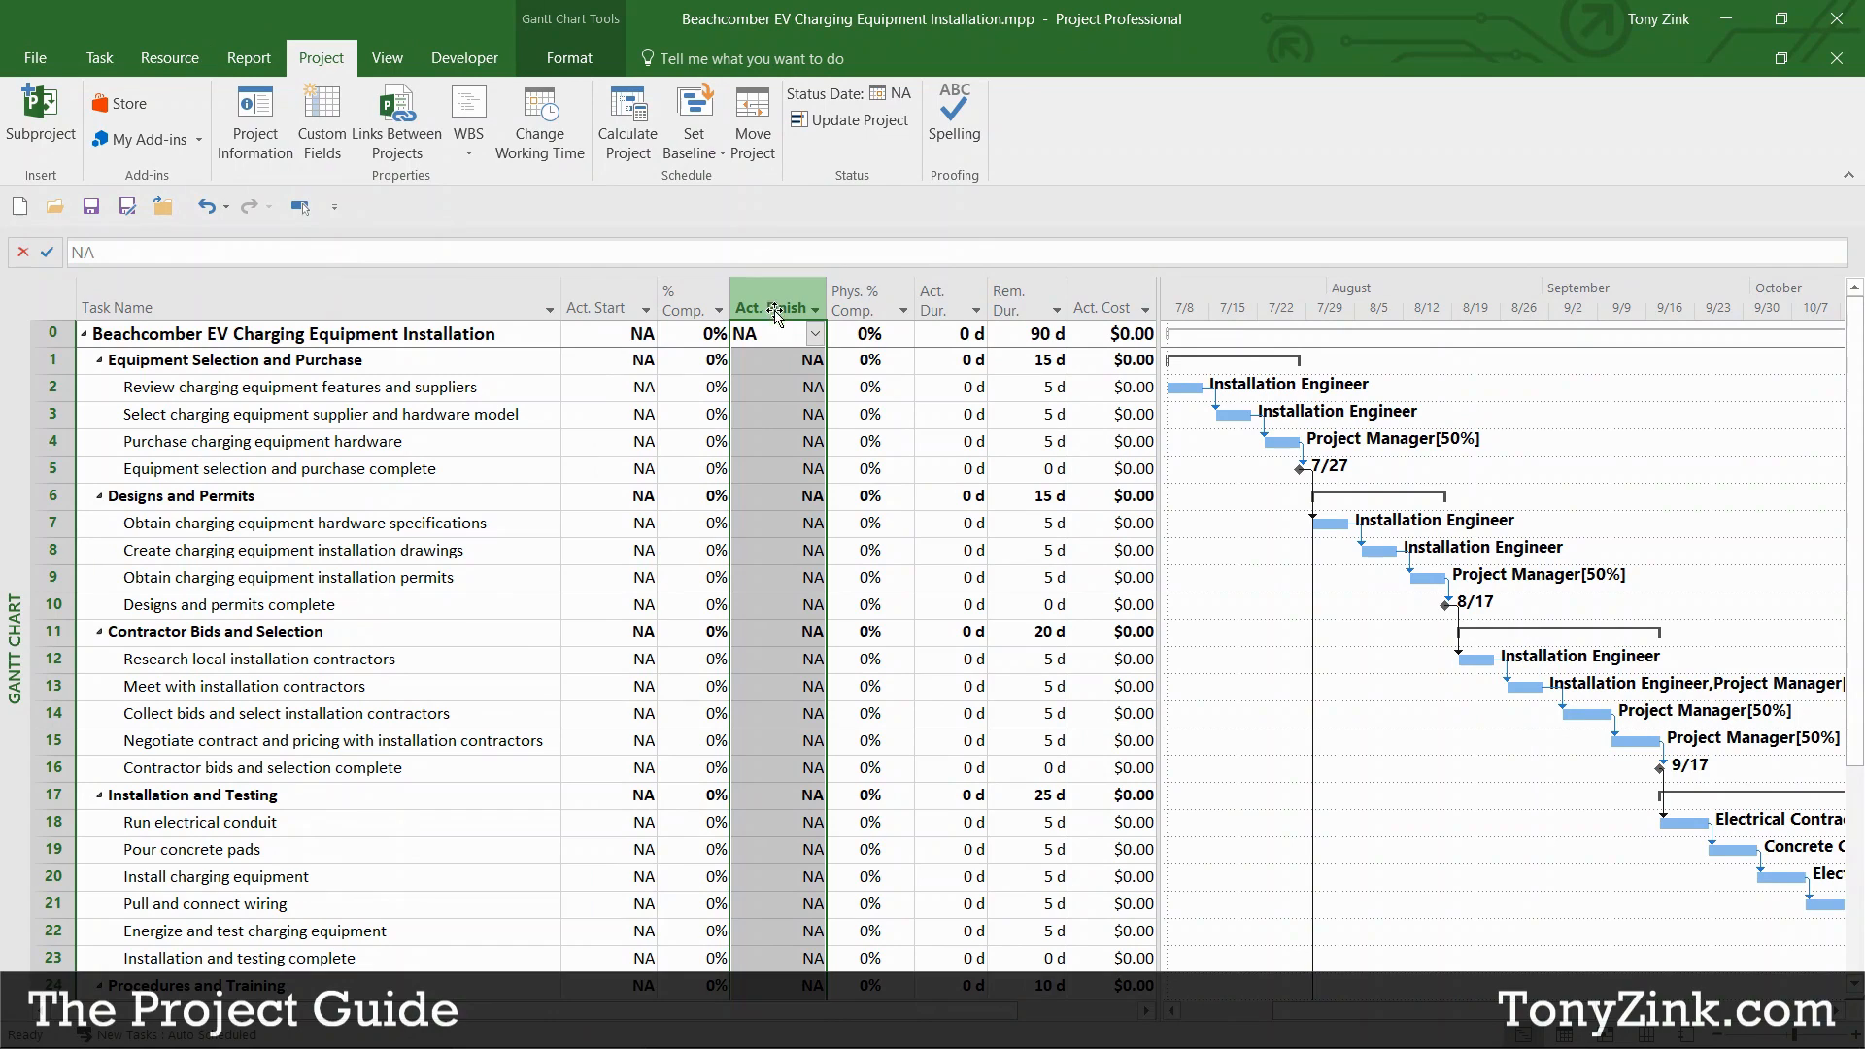
{"action": "left_click", "coordinate": [683, 292]}
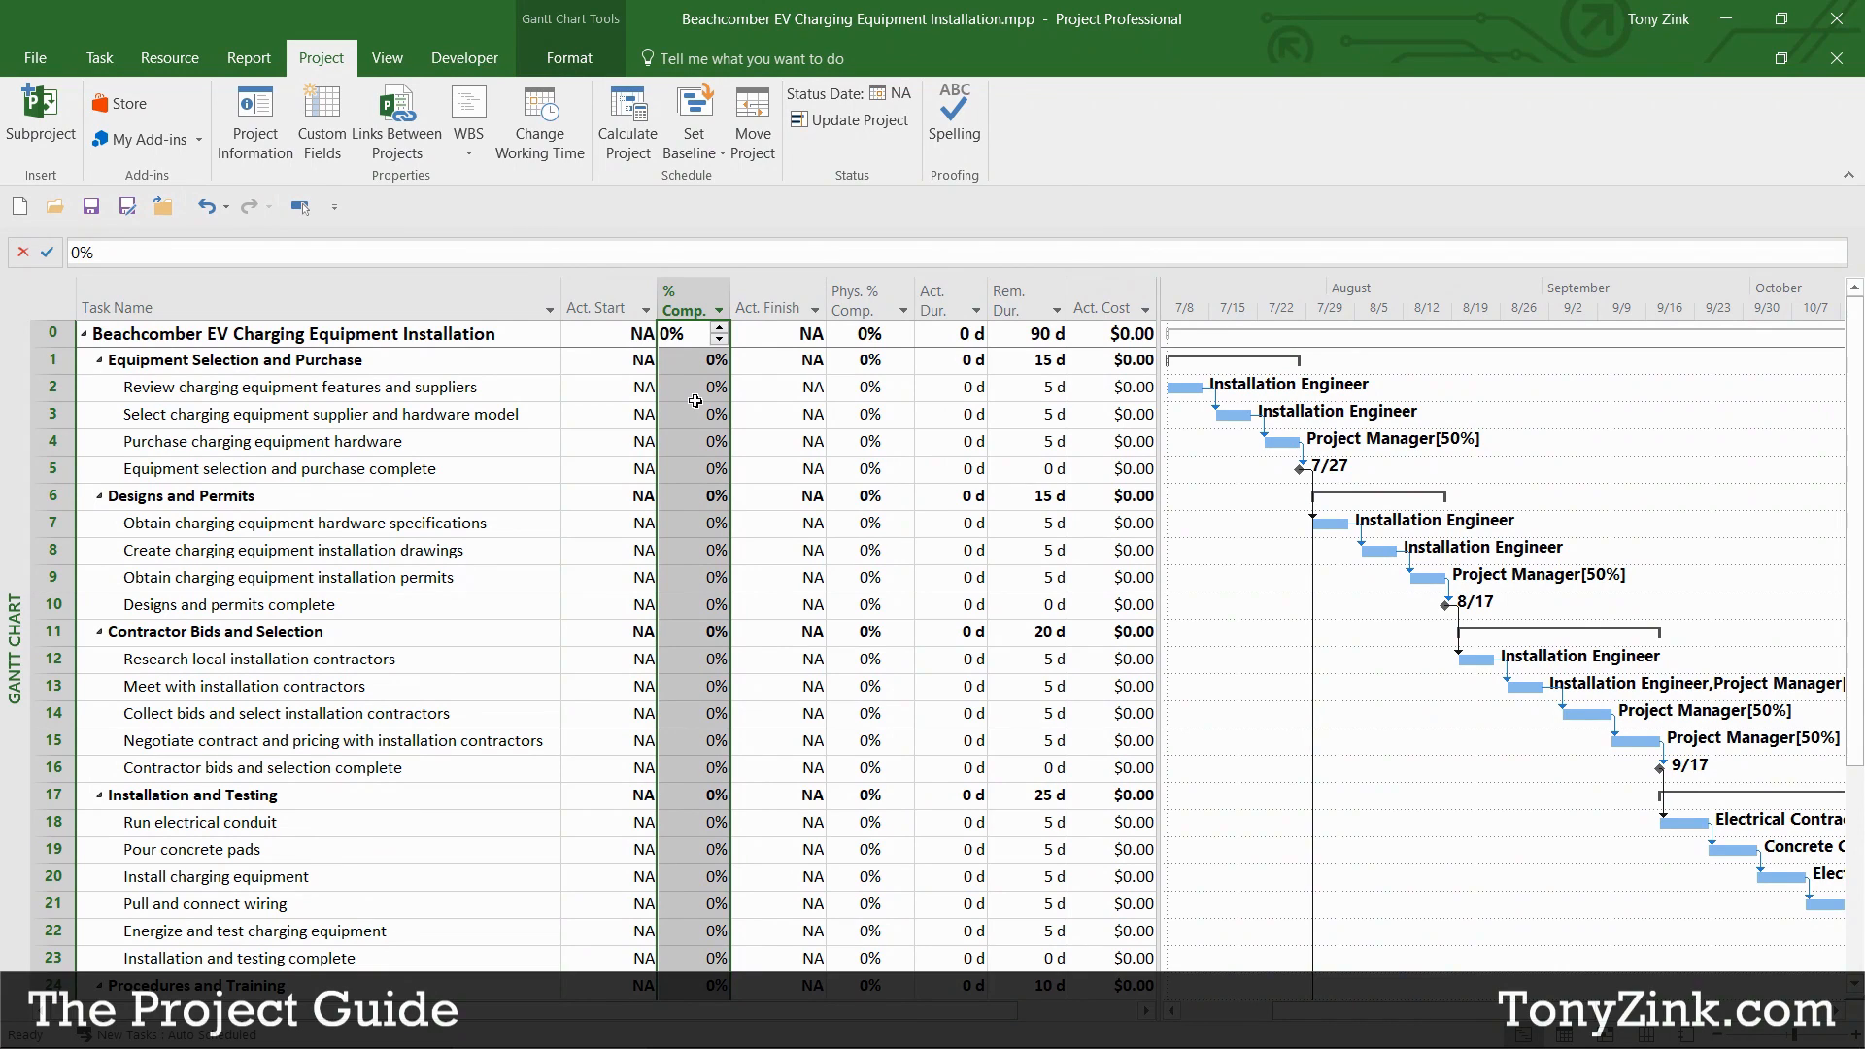
{"action": "left_click", "coordinate": [202, 337]}
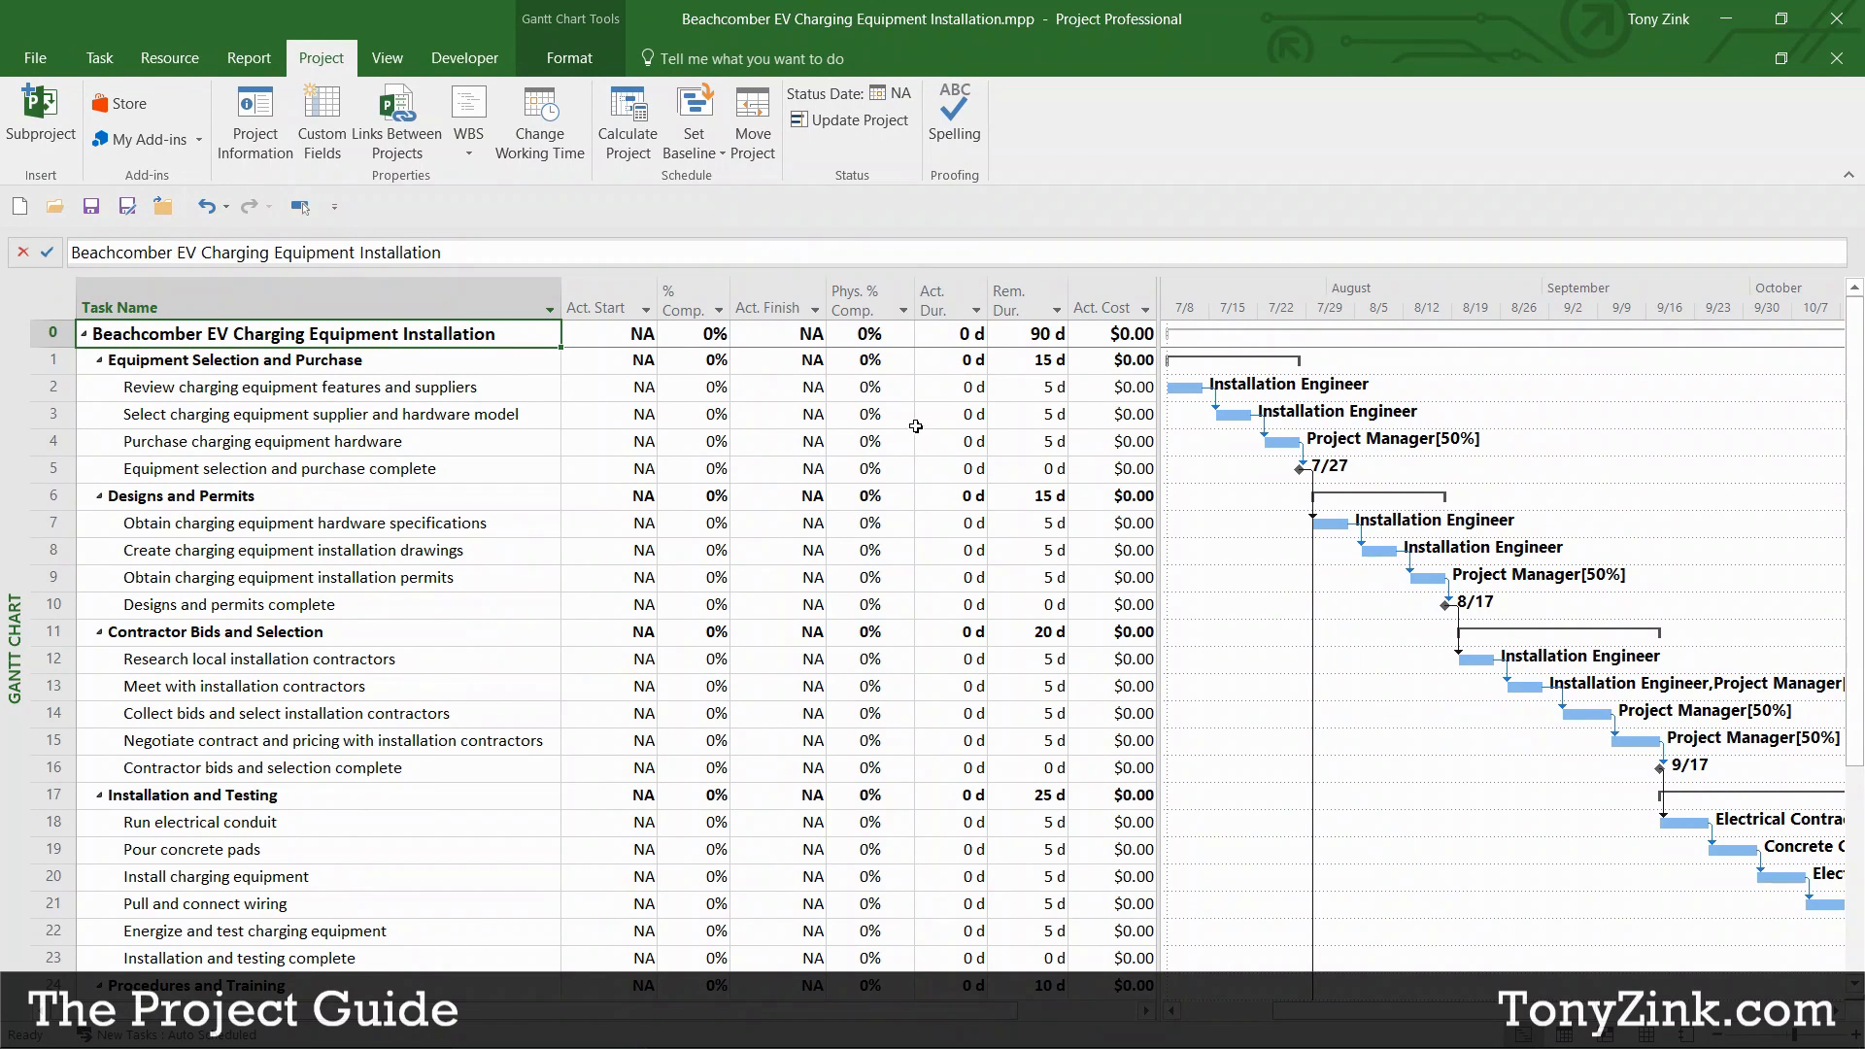
{"action": "mouse_move", "coordinate": [857, 298]}
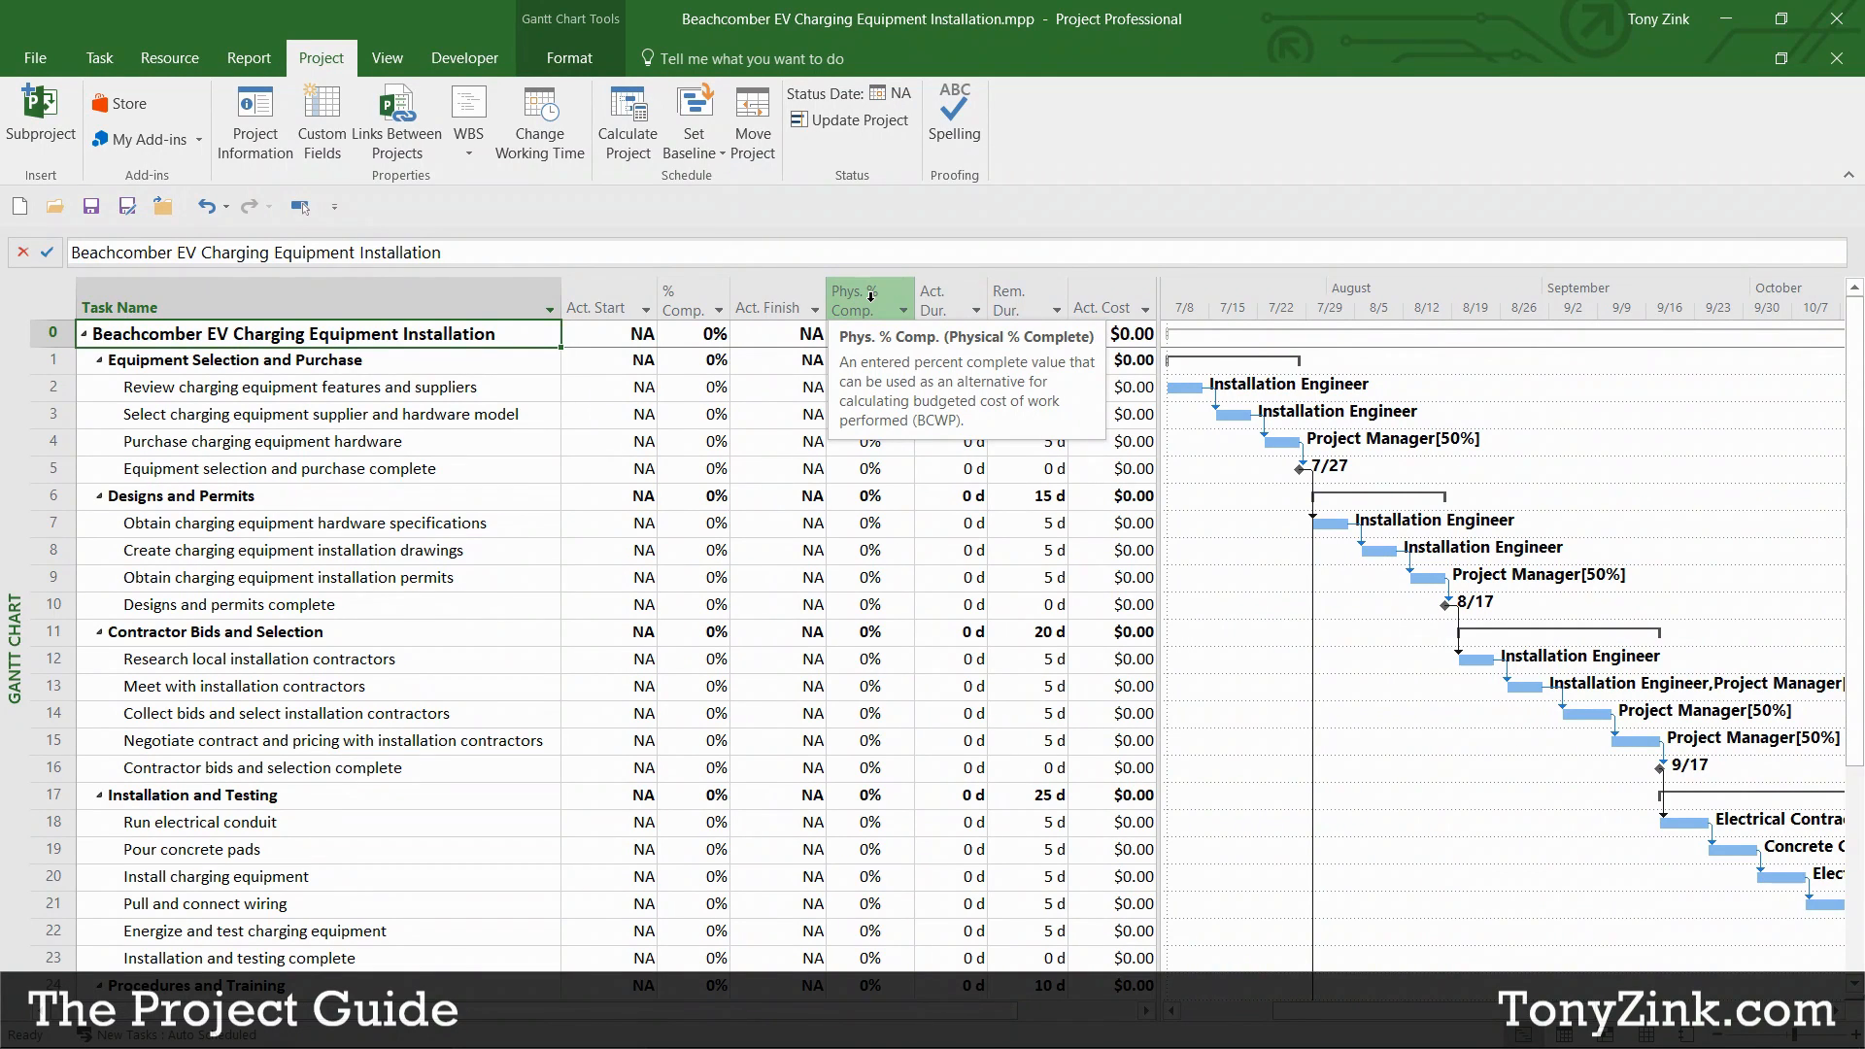
Step: Hide the Phys. % Comp. column, then review the Act. Start, % Comp. and Act. Finish columns
{"action": "right_click", "coordinate": [870, 297]}
{"action": "left_click", "coordinate": [942, 499]}
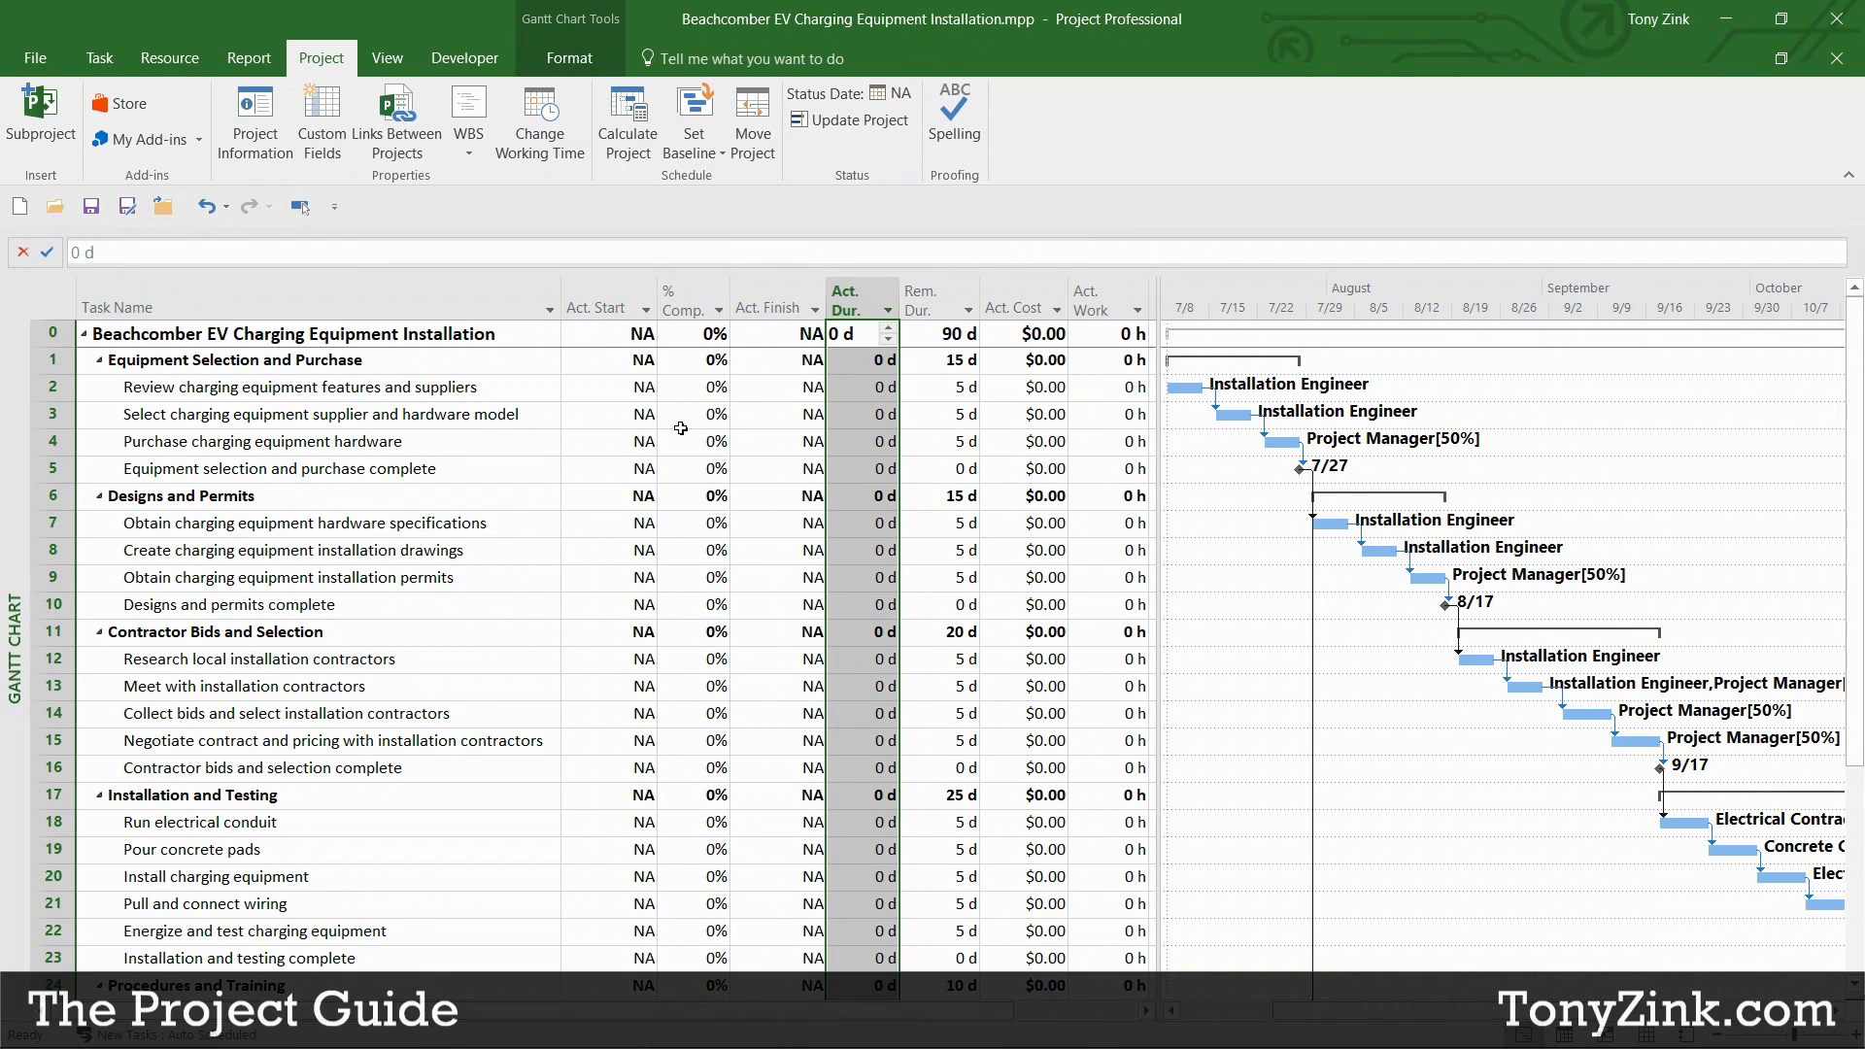
{"action": "left_click", "coordinate": [607, 303]}
{"action": "left_click", "coordinate": [674, 307]}
{"action": "left_click", "coordinate": [769, 307]}
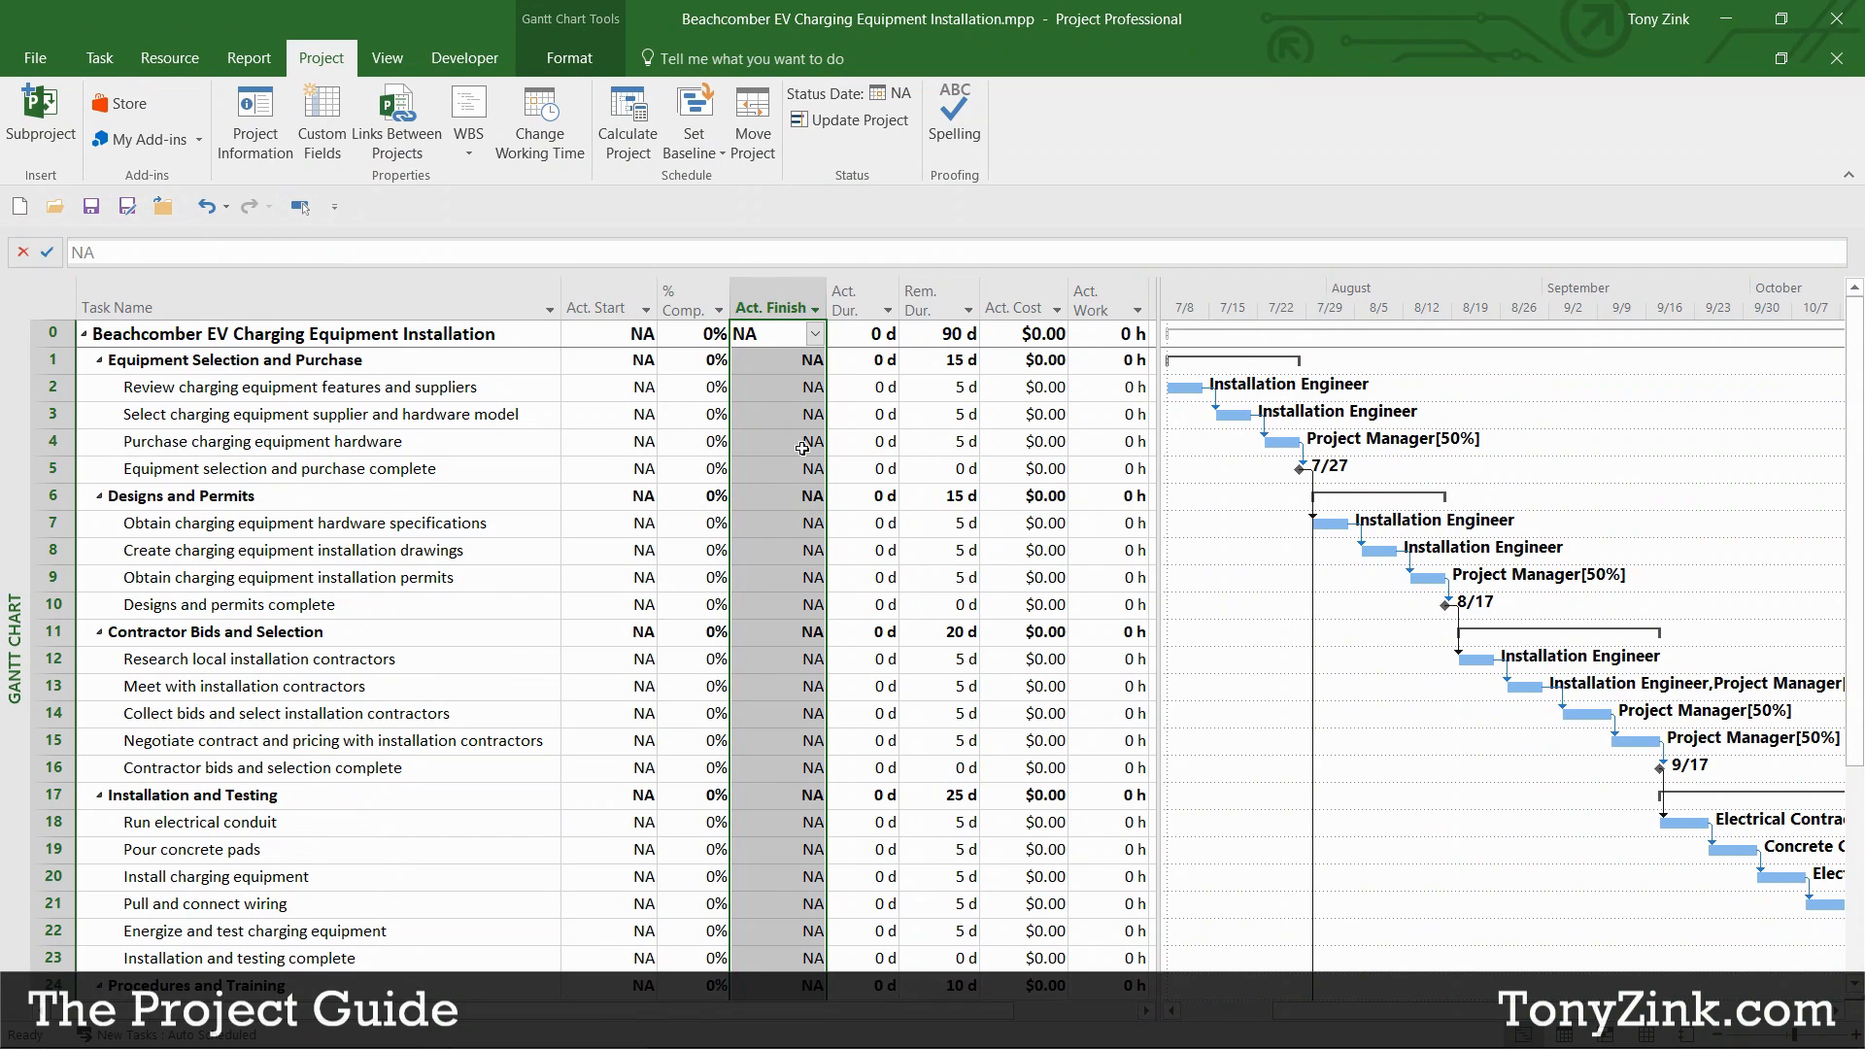
{"action": "left_click", "coordinate": [620, 390]}
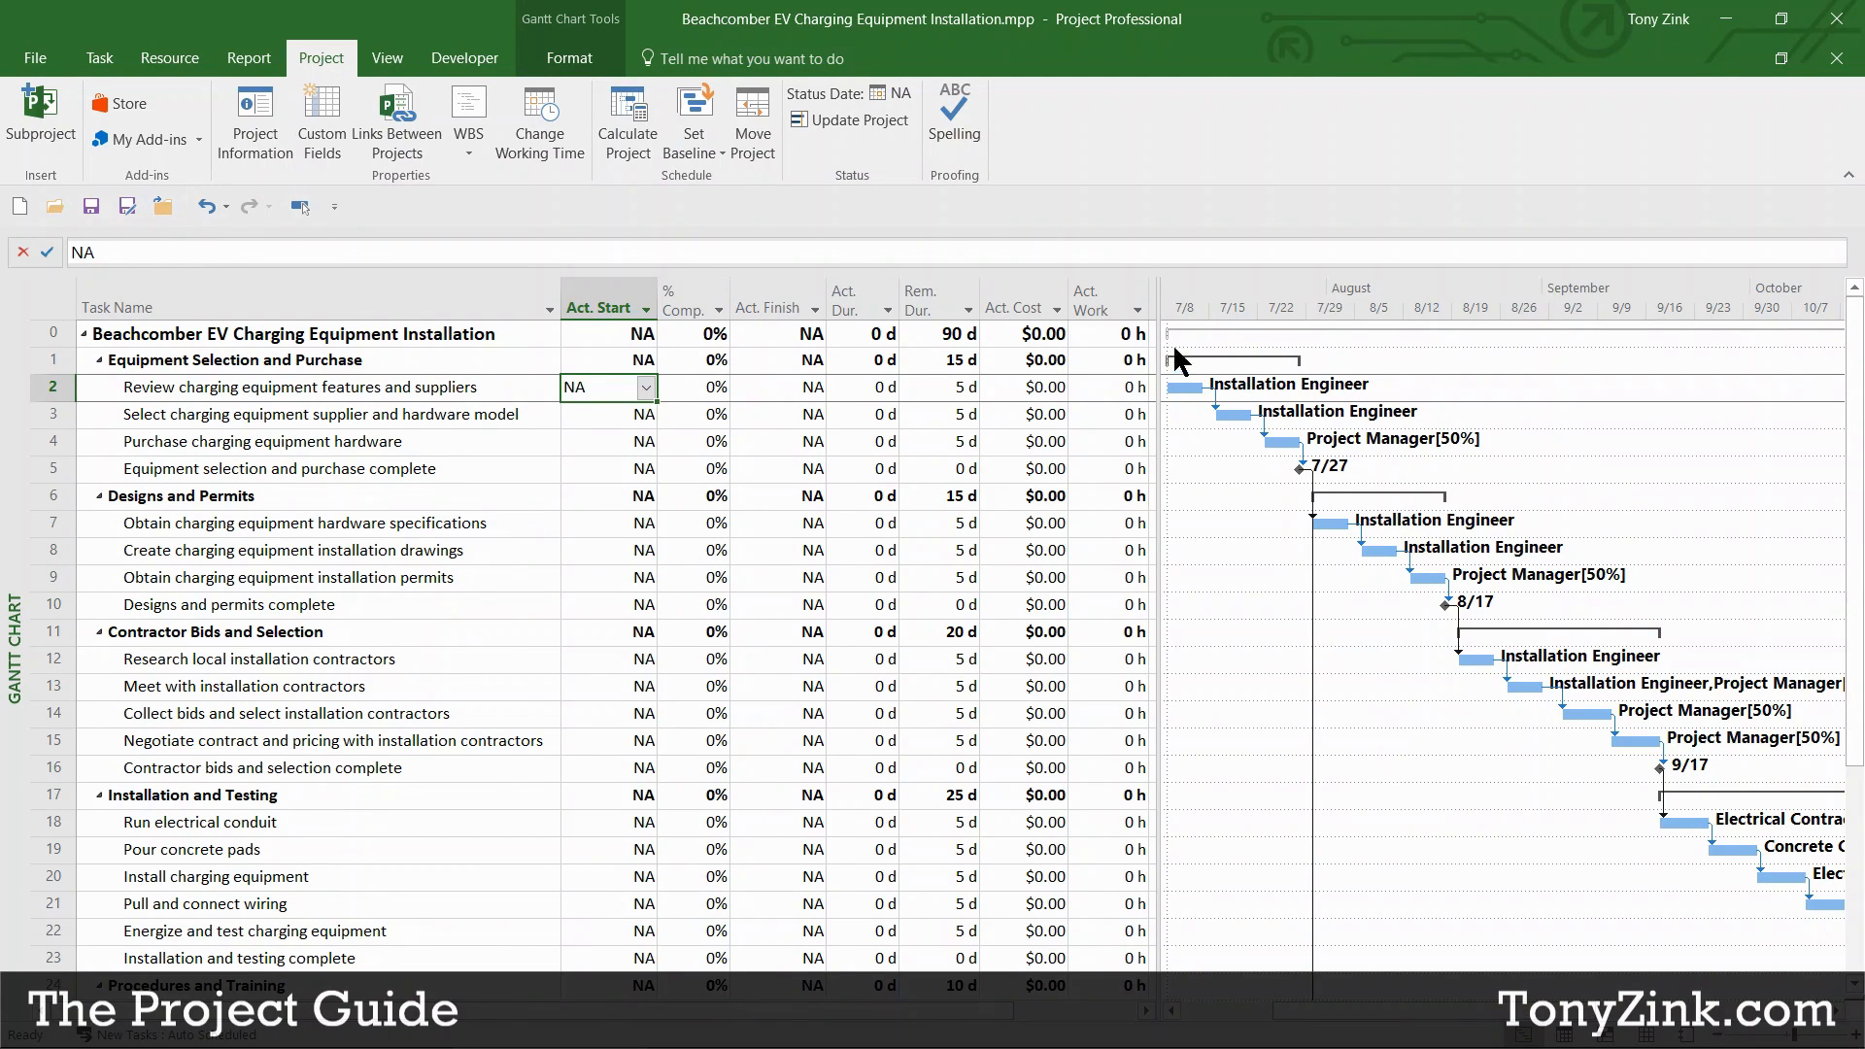
Step: Set the supplier review task's actual start to 7/9/2018
{"action": "left_click", "coordinate": [646, 387]}
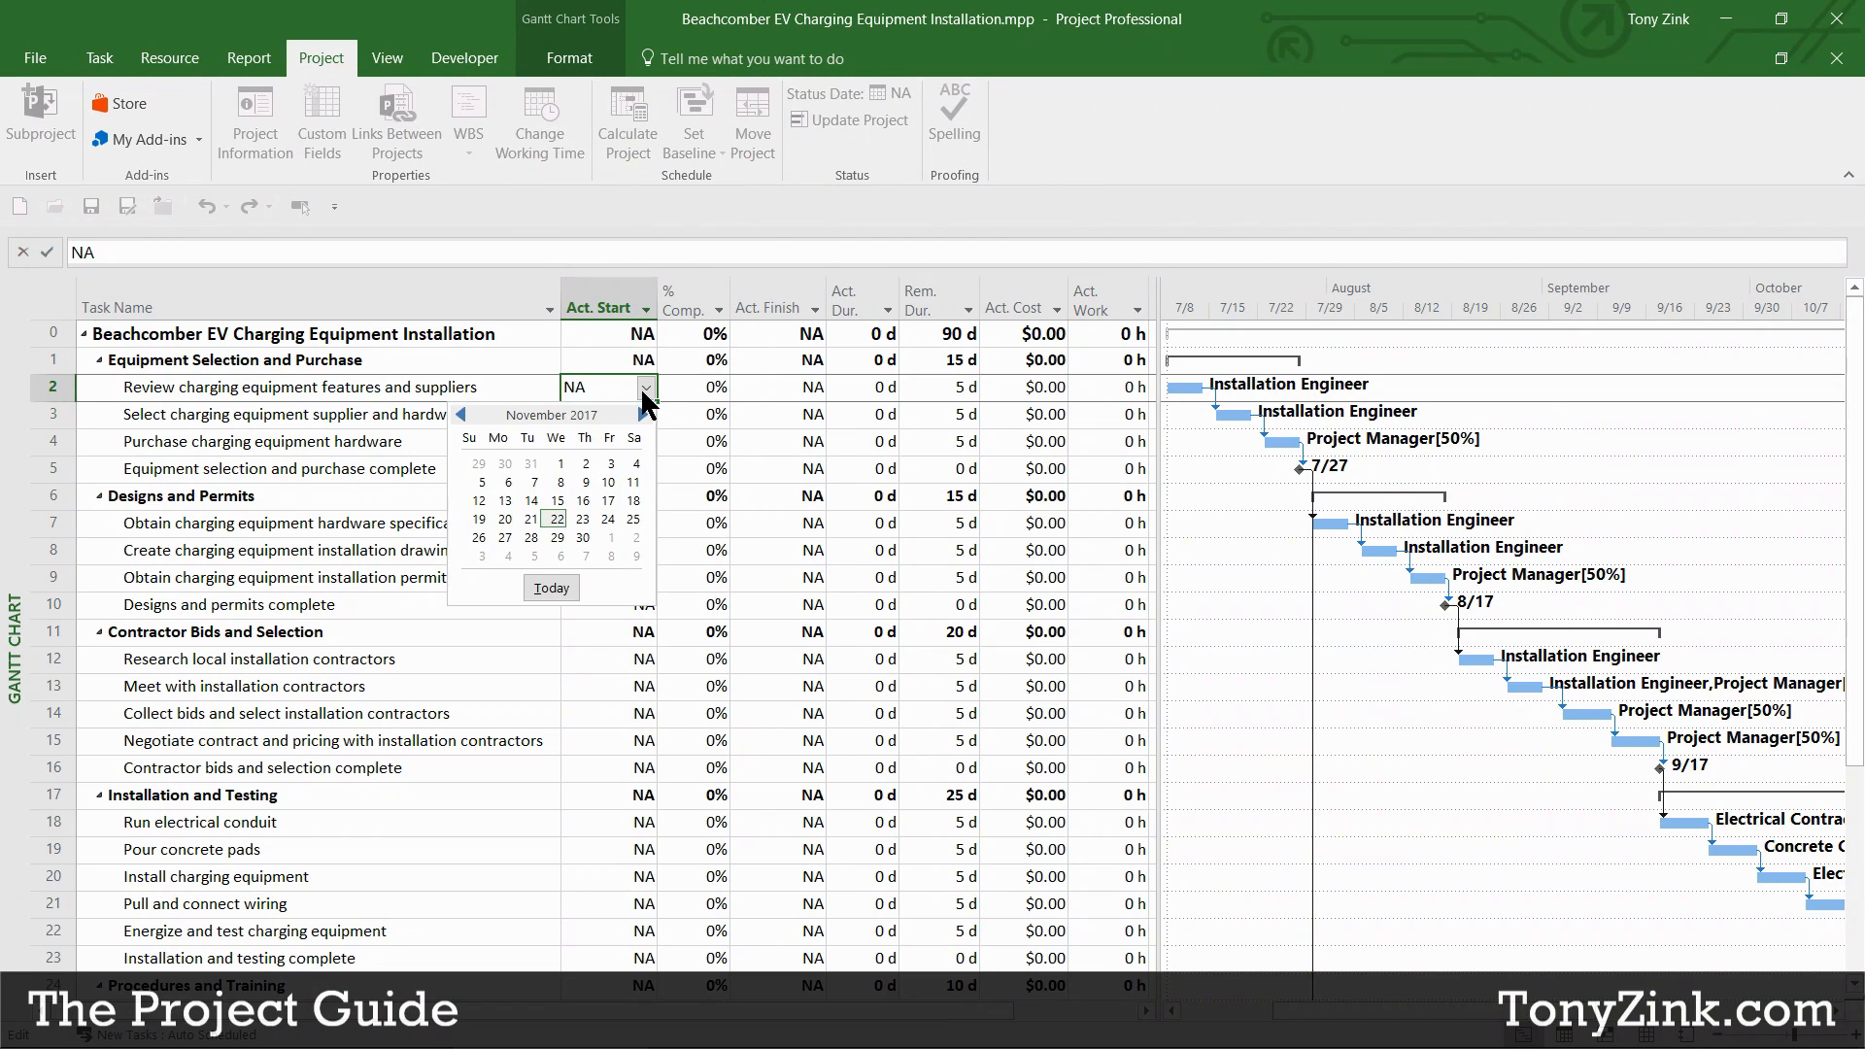
{"action": "left_click", "coordinate": [641, 415]}
{"action": "left_click", "coordinate": [641, 415]}
{"action": "left_click", "coordinate": [641, 415]}
{"action": "left_click", "coordinate": [641, 415]}
{"action": "left_click", "coordinate": [641, 415]}
{"action": "left_click", "coordinate": [641, 414]}
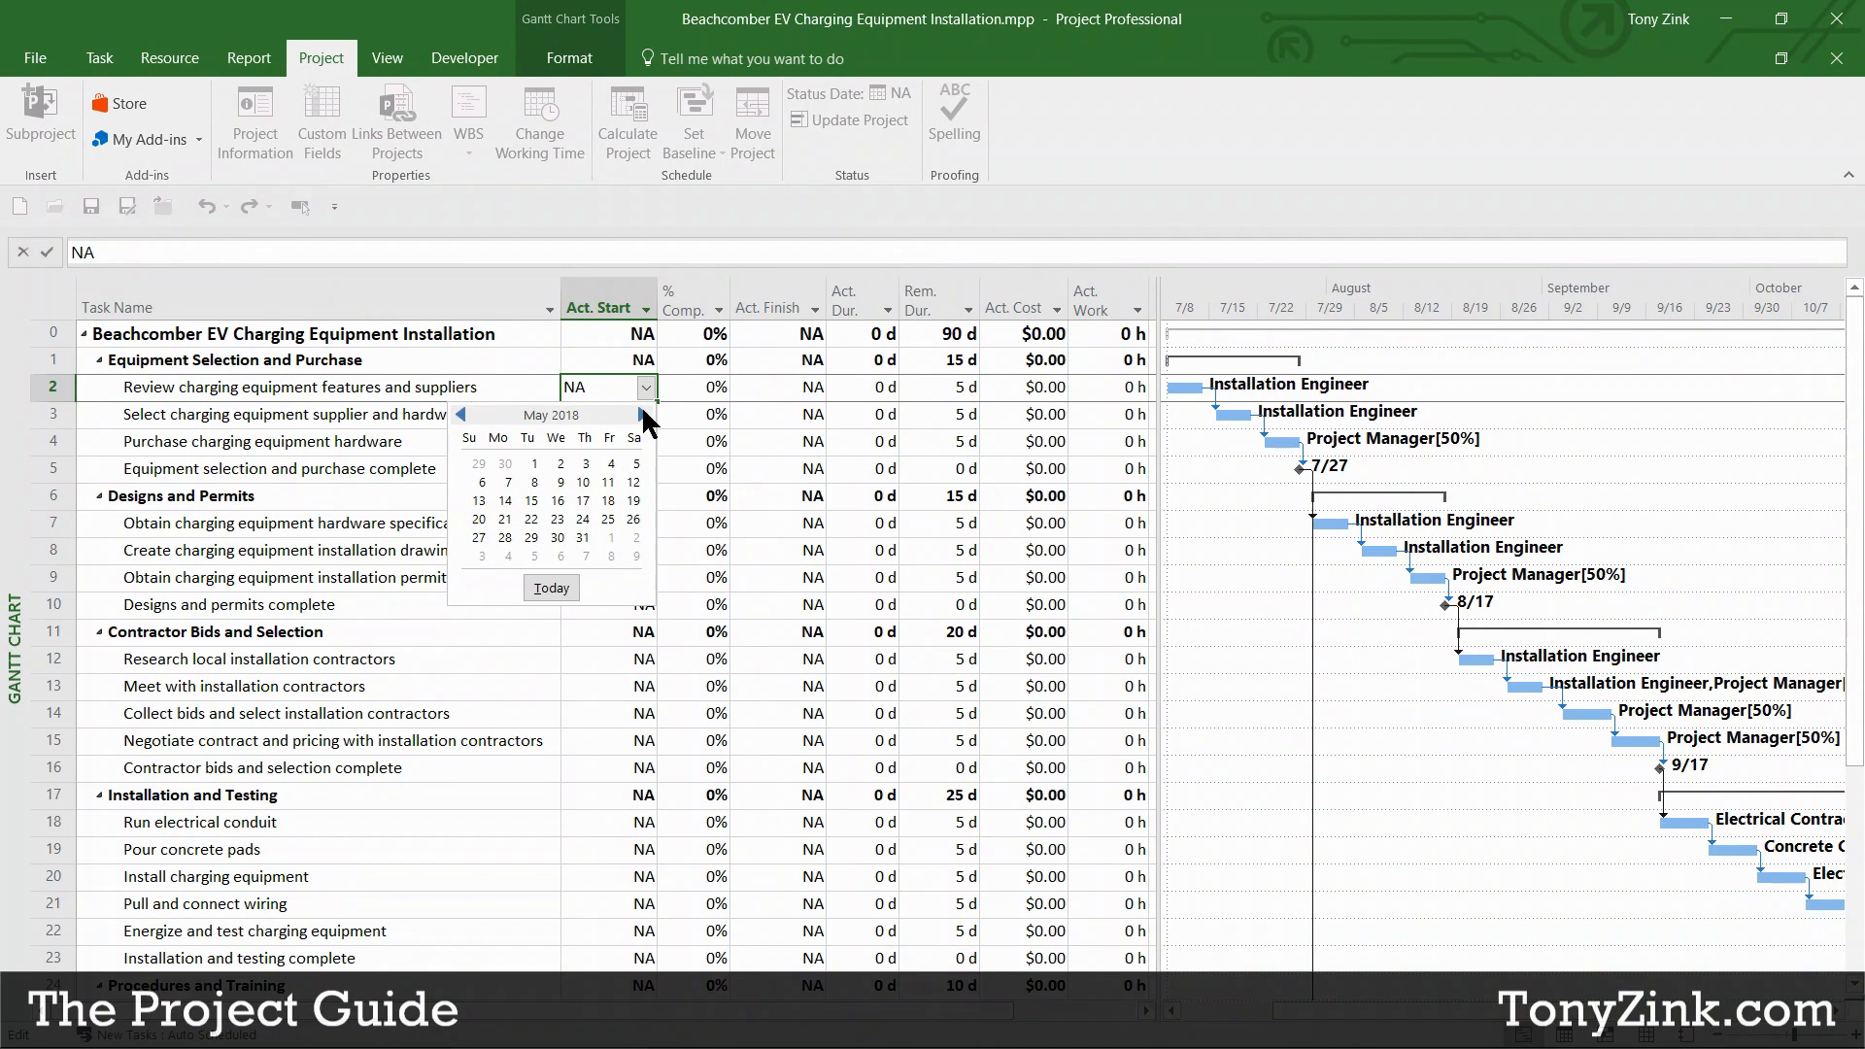
{"action": "left_click", "coordinate": [641, 414]}
{"action": "left_click", "coordinate": [641, 414]}
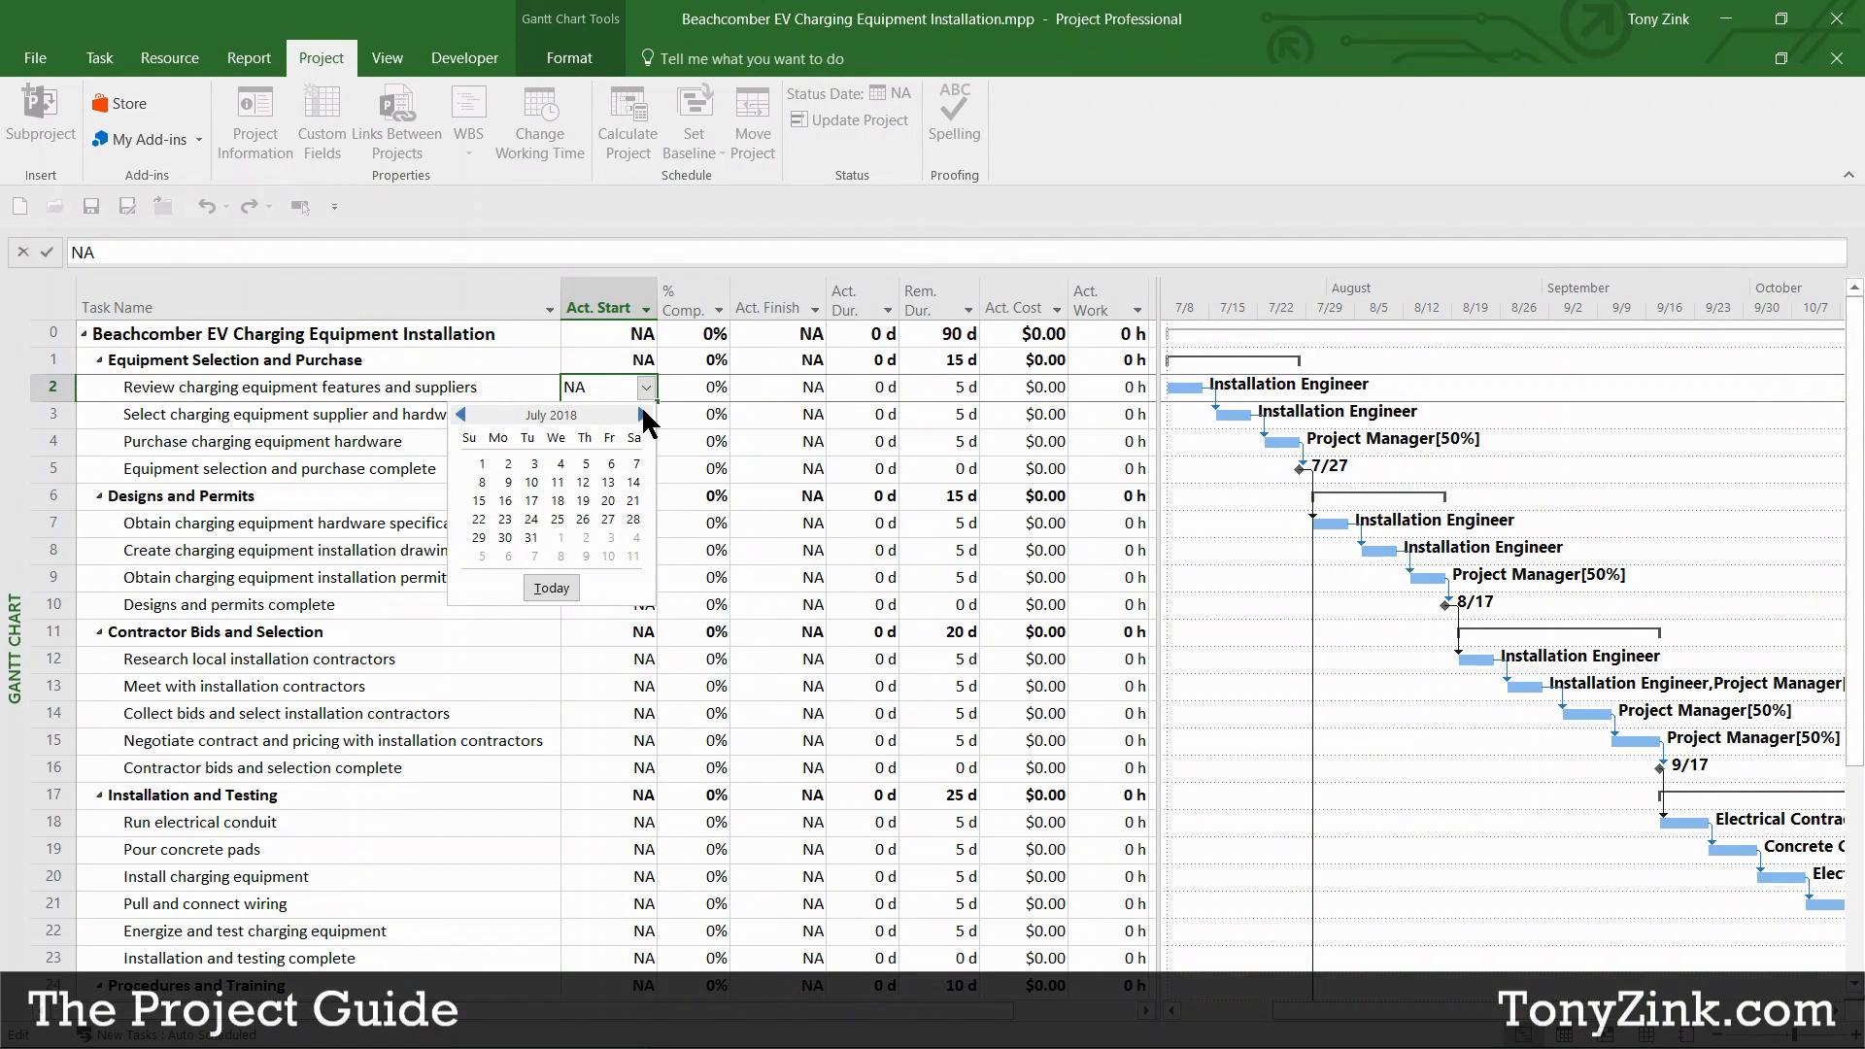
{"action": "left_click", "coordinate": [509, 478]}
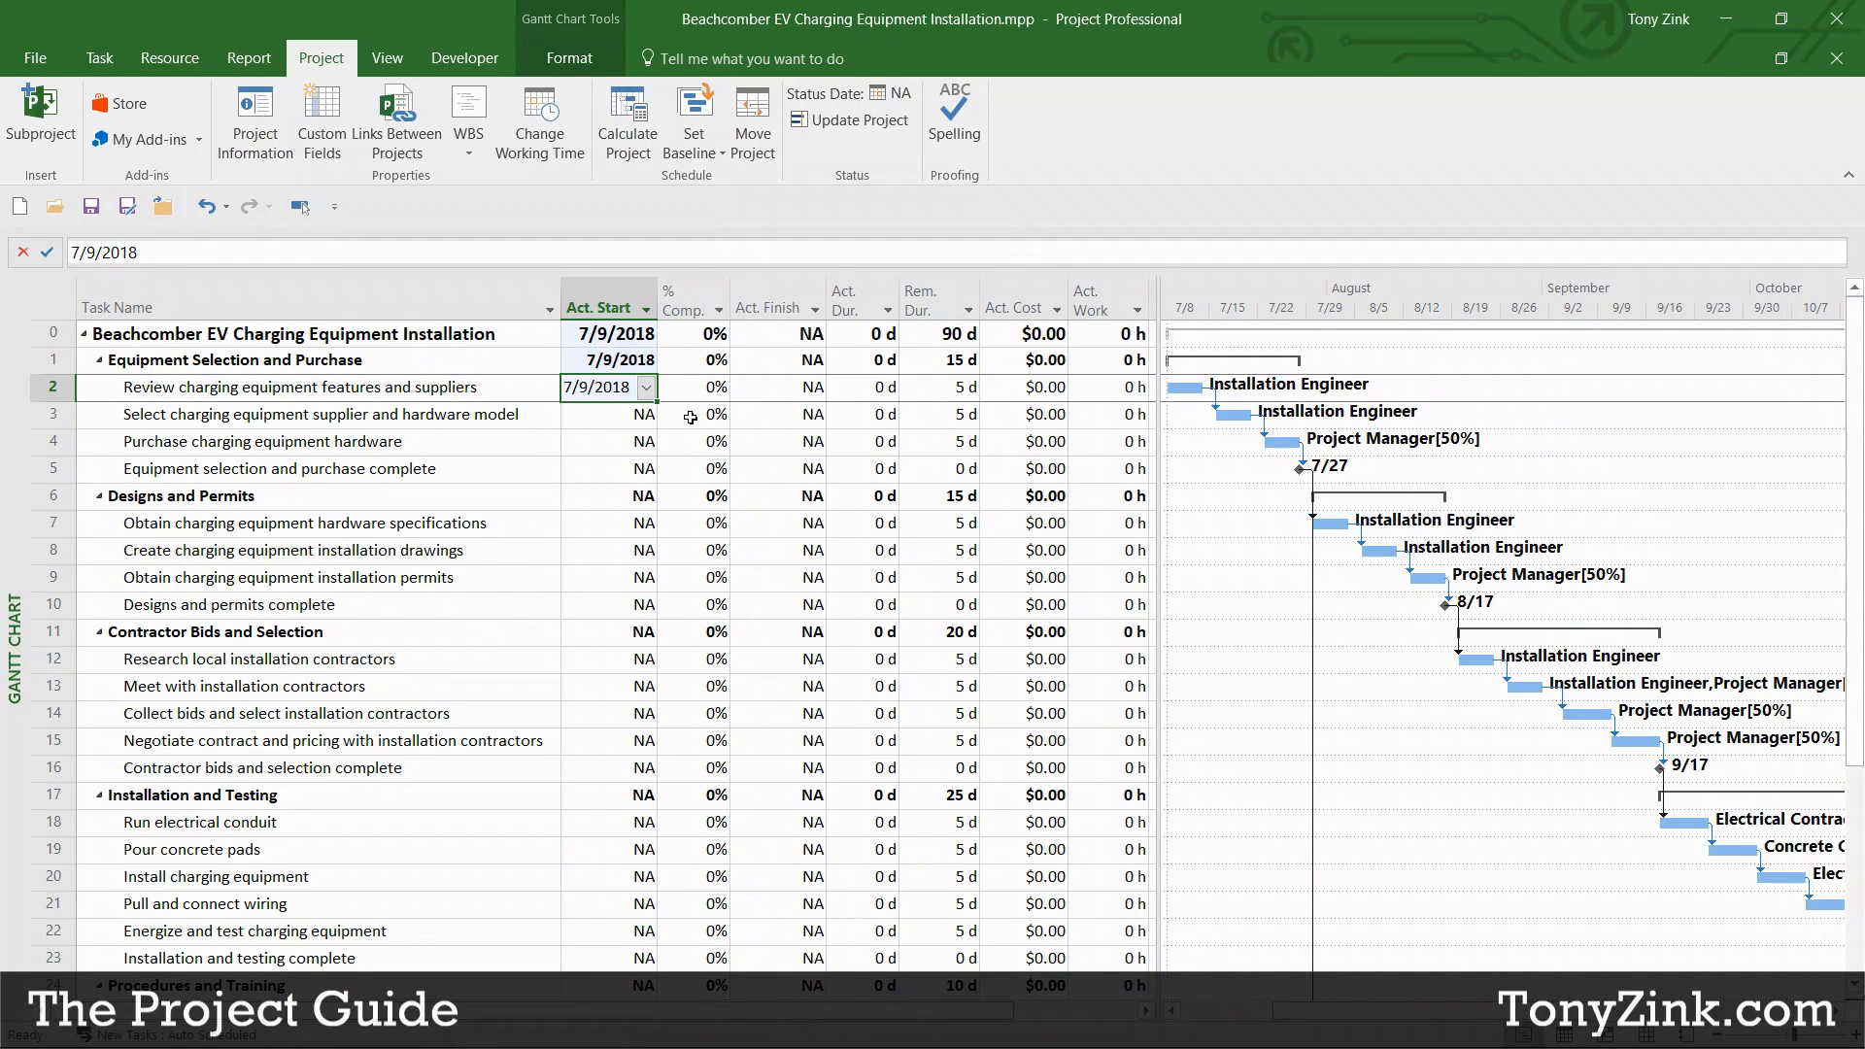
Step: Set its actual finish to 7/13/2018 and confirm it shows 100% complete
{"action": "left_click", "coordinate": [794, 390]}
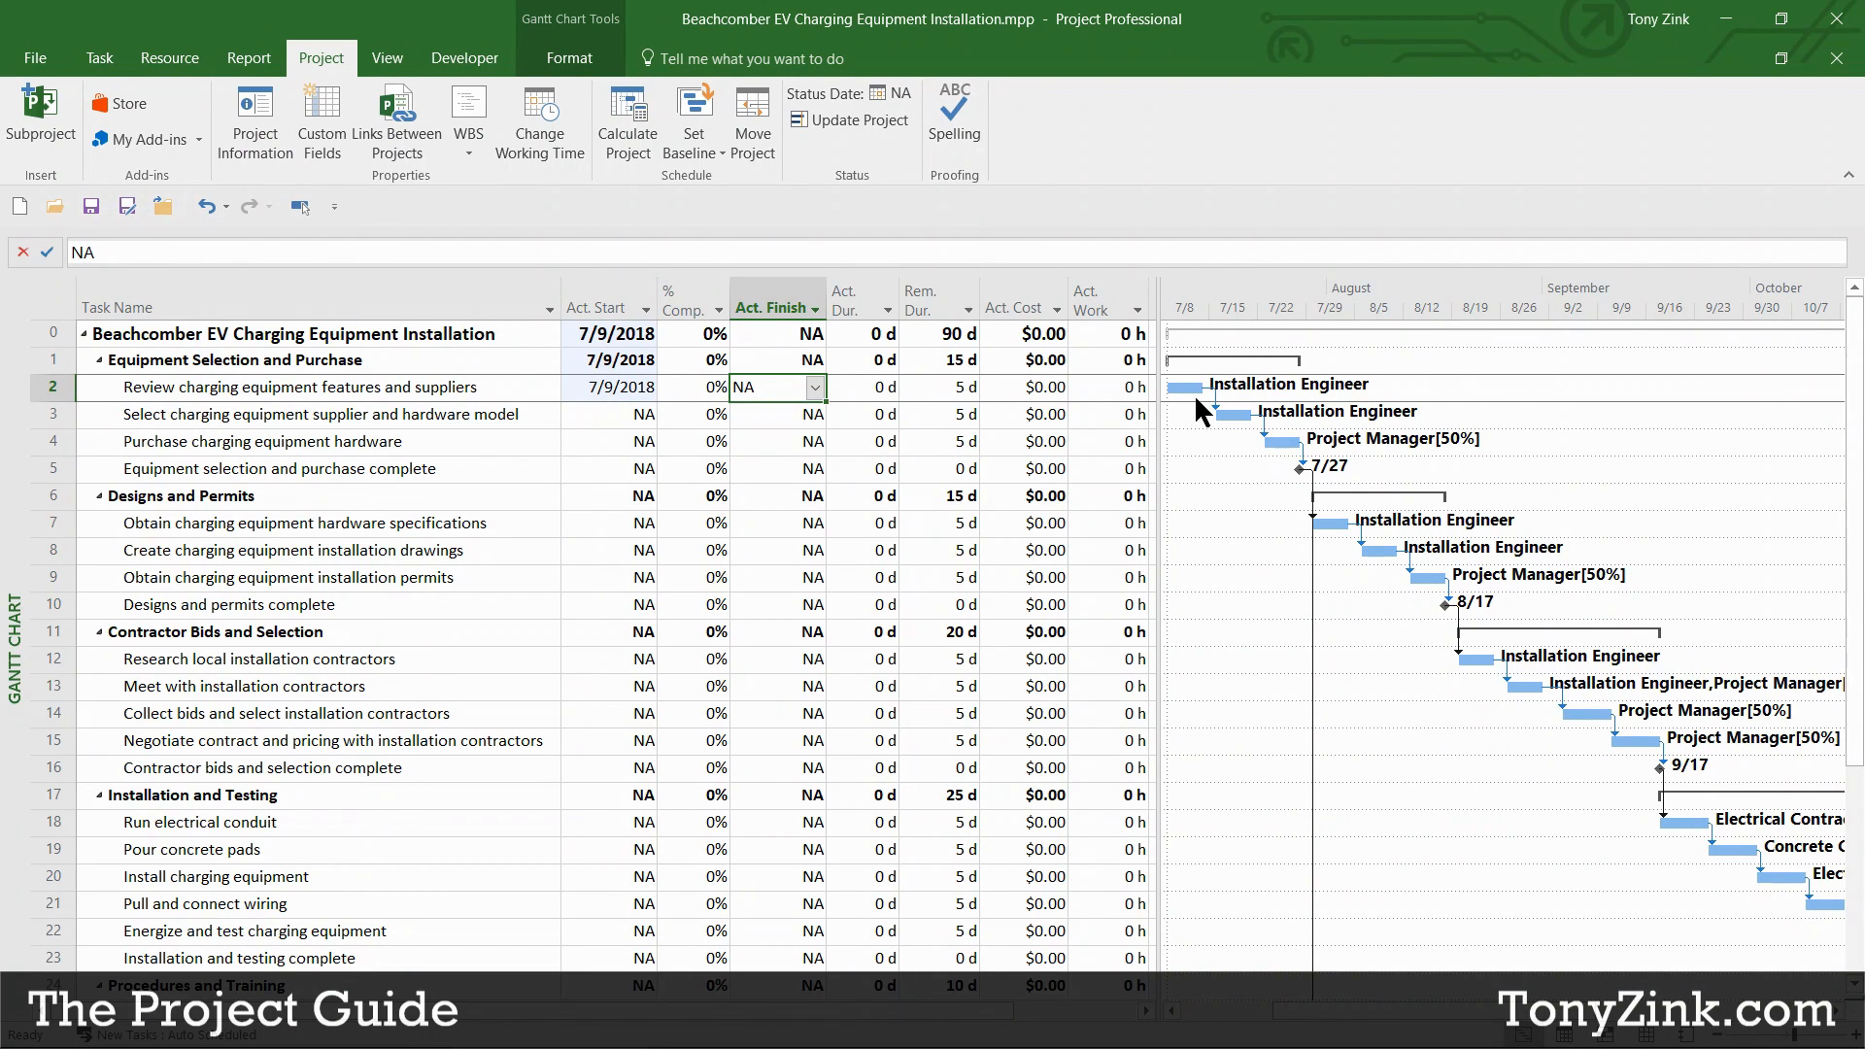
{"action": "left_click", "coordinate": [815, 388]}
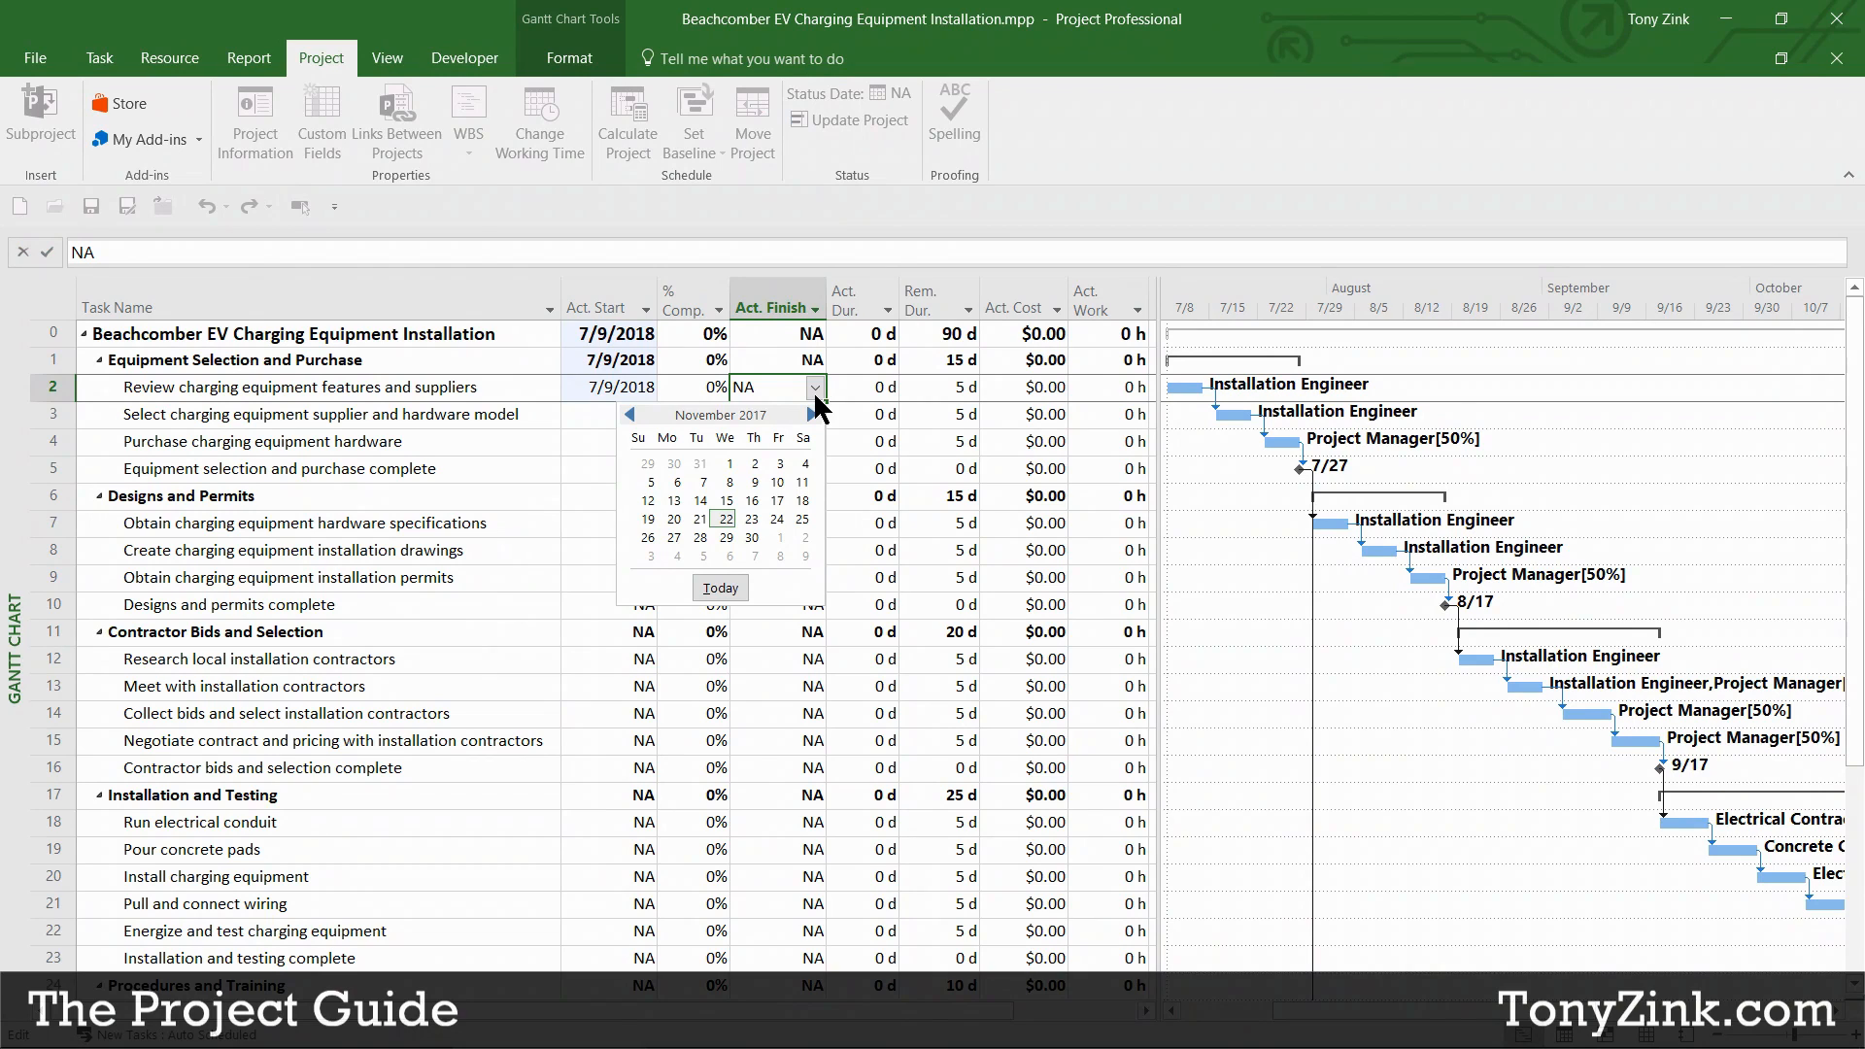
{"action": "left_click", "coordinate": [813, 414]}
{"action": "left_click", "coordinate": [811, 412]}
{"action": "left_click", "coordinate": [810, 411]}
{"action": "left_click", "coordinate": [810, 410]}
{"action": "left_click", "coordinate": [810, 411]}
{"action": "left_click", "coordinate": [810, 411]}
{"action": "left_click", "coordinate": [810, 411]}
{"action": "left_click", "coordinate": [811, 411]}
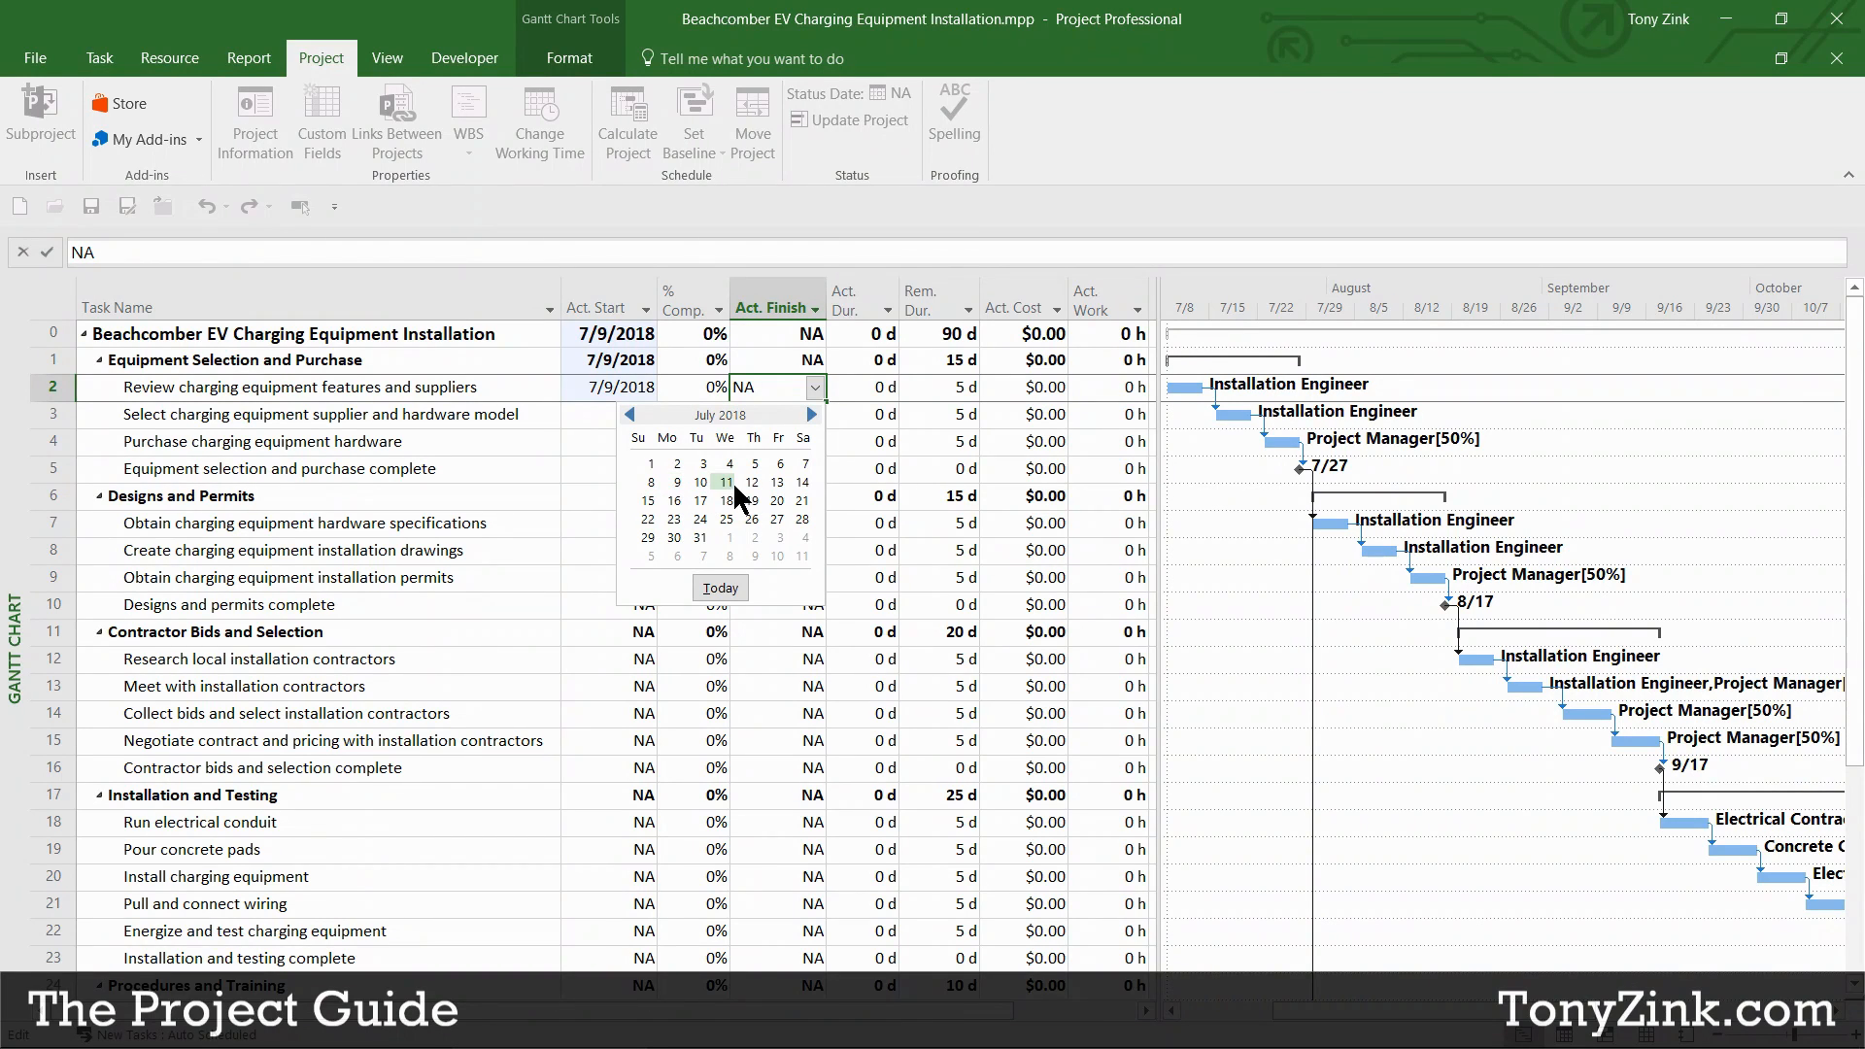
{"action": "left_click", "coordinate": [776, 483]}
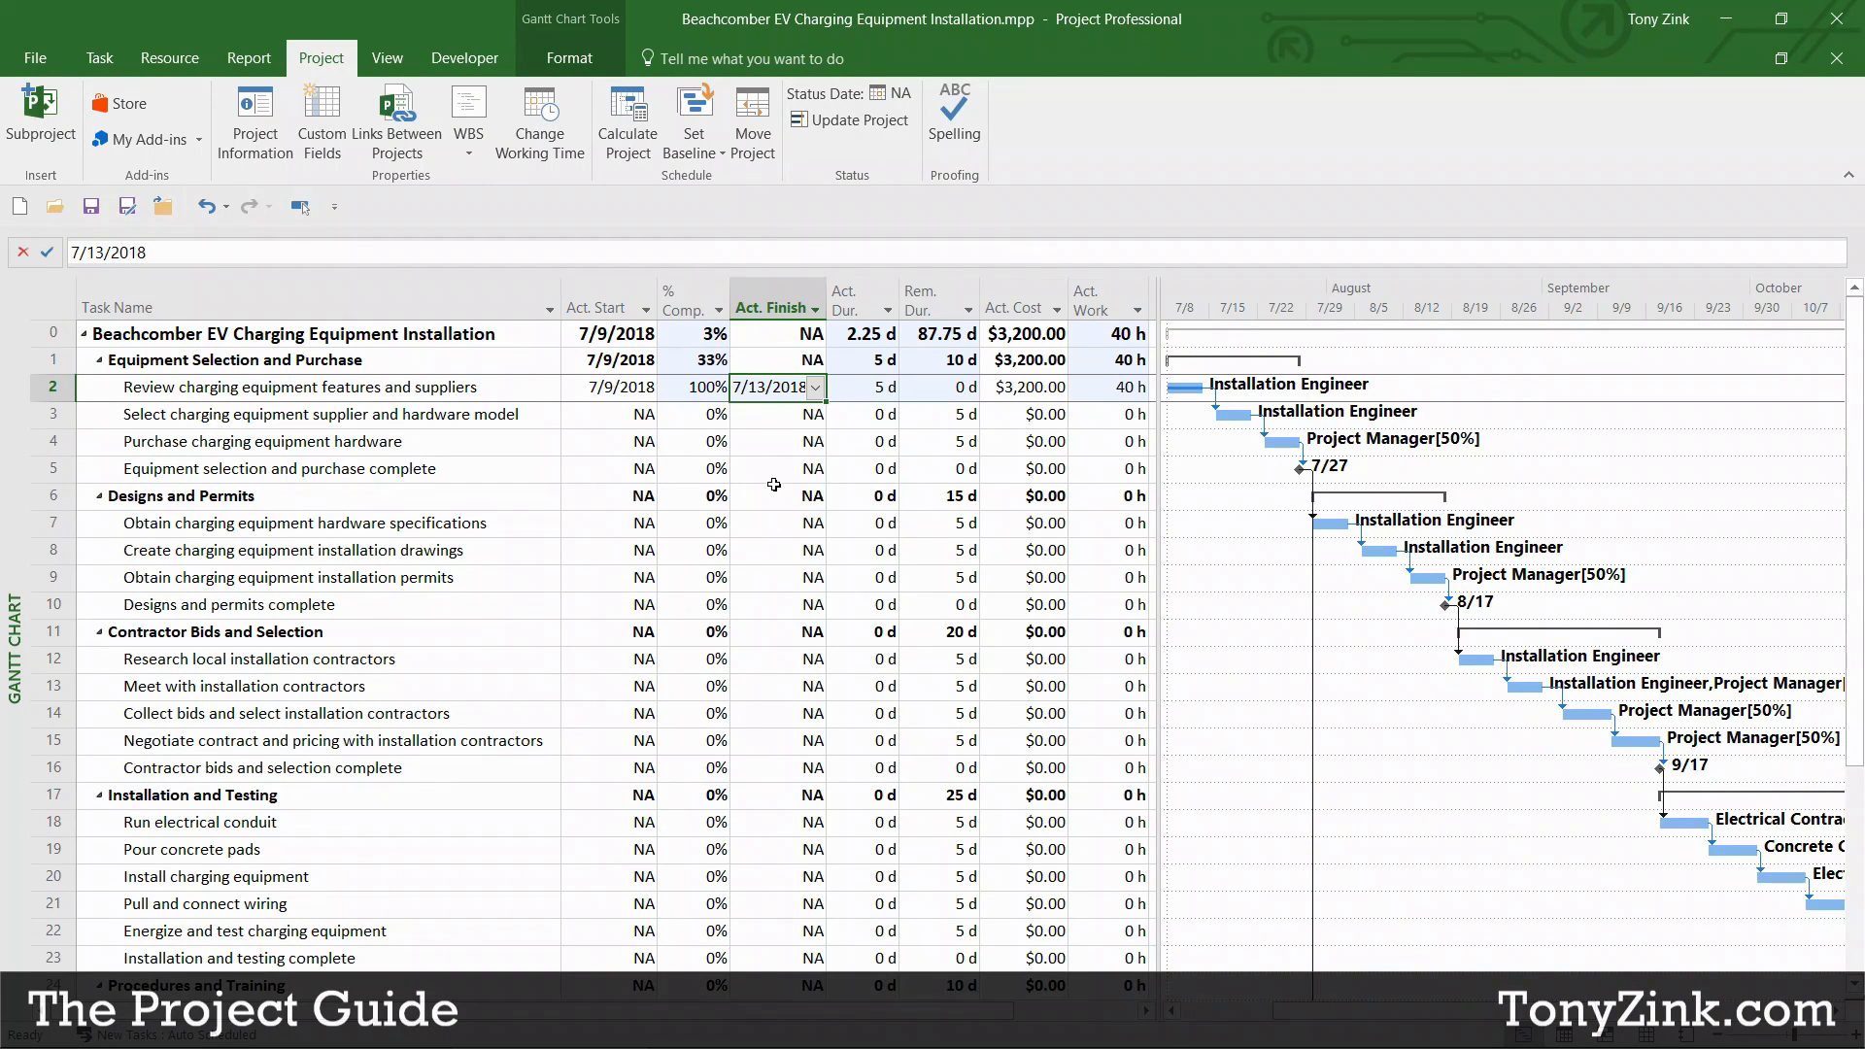
{"action": "left_click", "coordinate": [706, 392]}
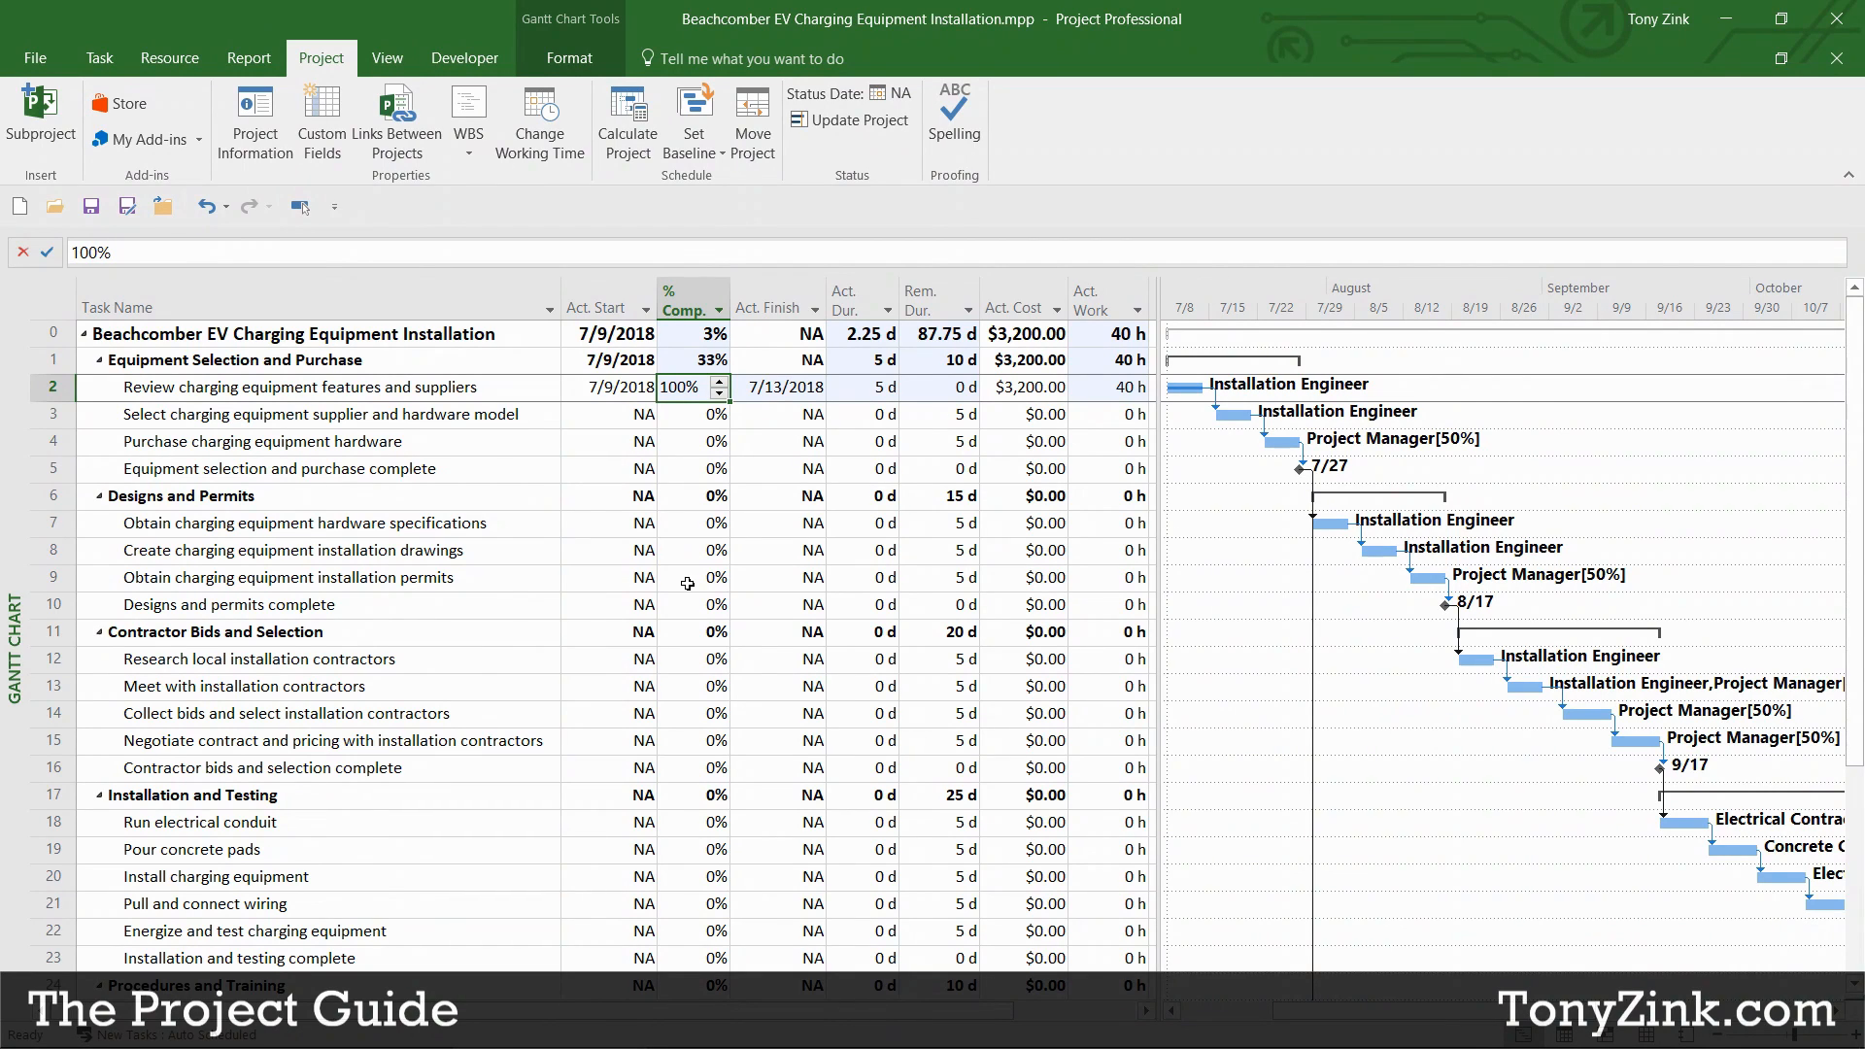
{"action": "left_click", "coordinate": [775, 394]}
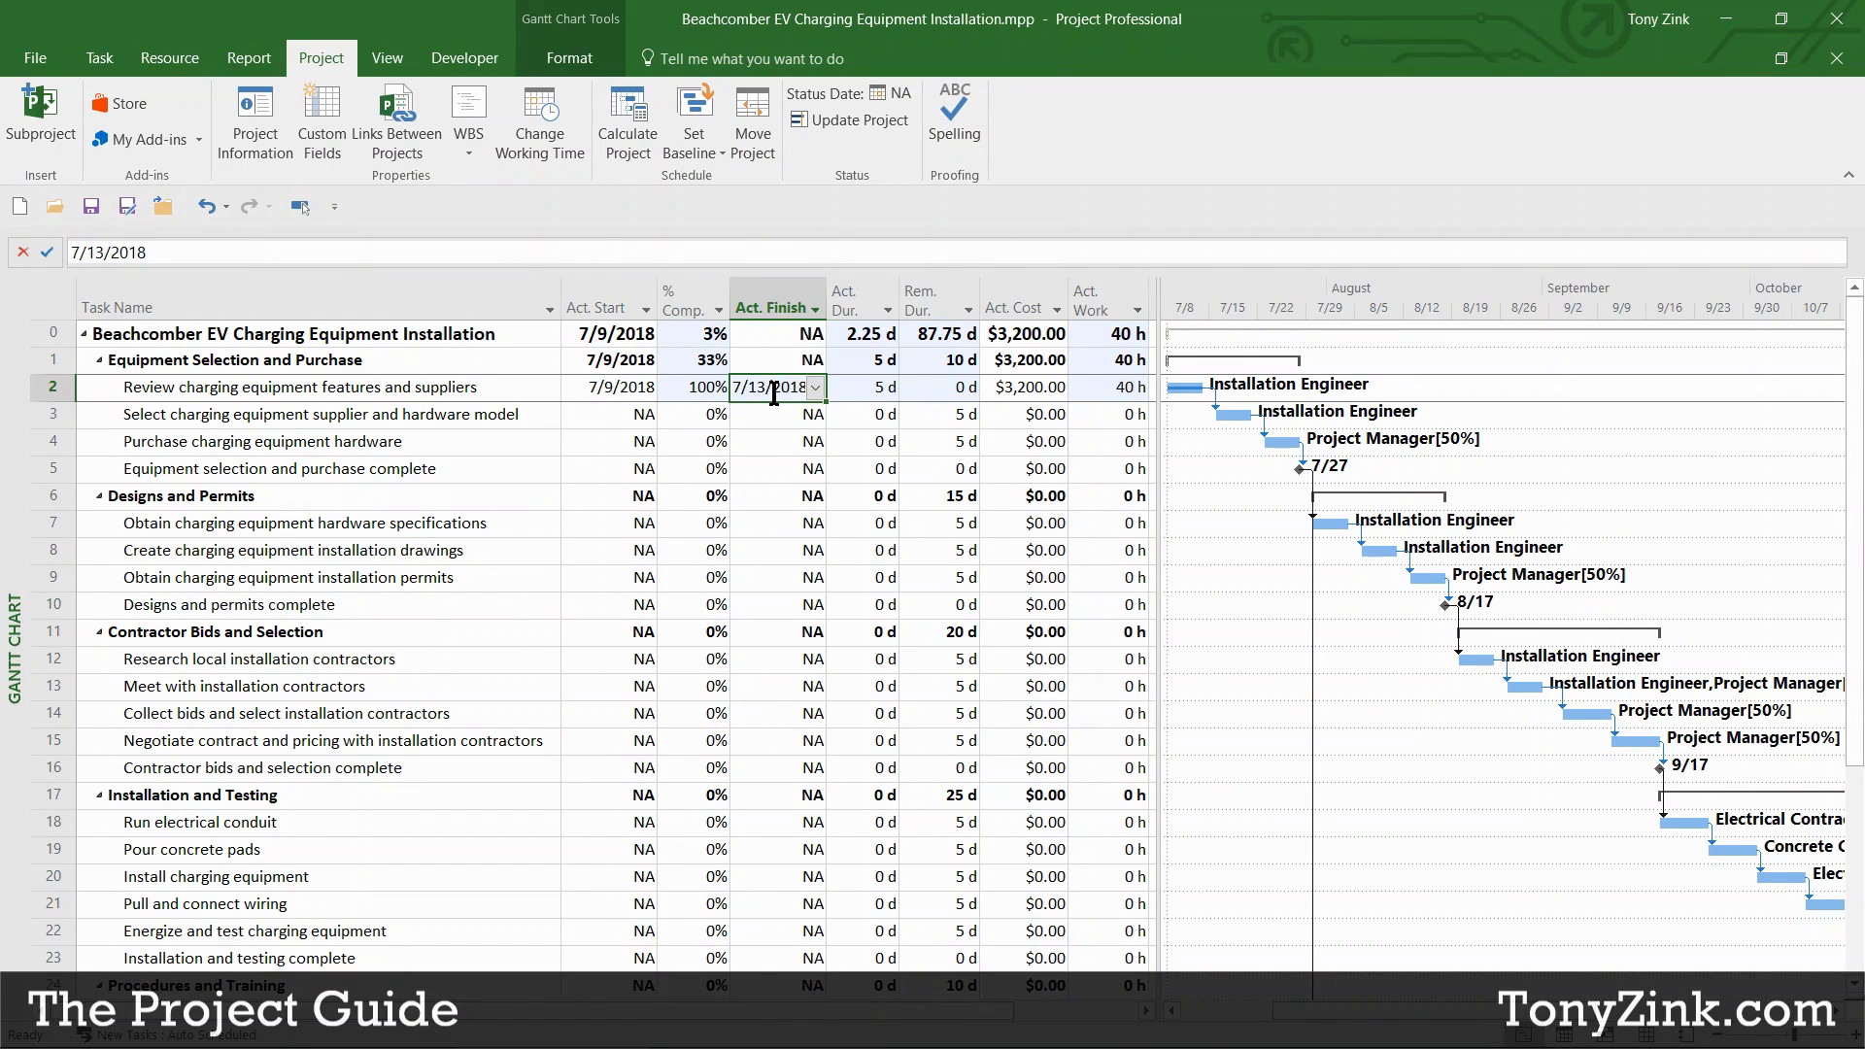
Step: Set task 3's actual start to 7/18/2018
{"action": "left_click", "coordinate": [620, 415]}
{"action": "left_click", "coordinate": [646, 415]}
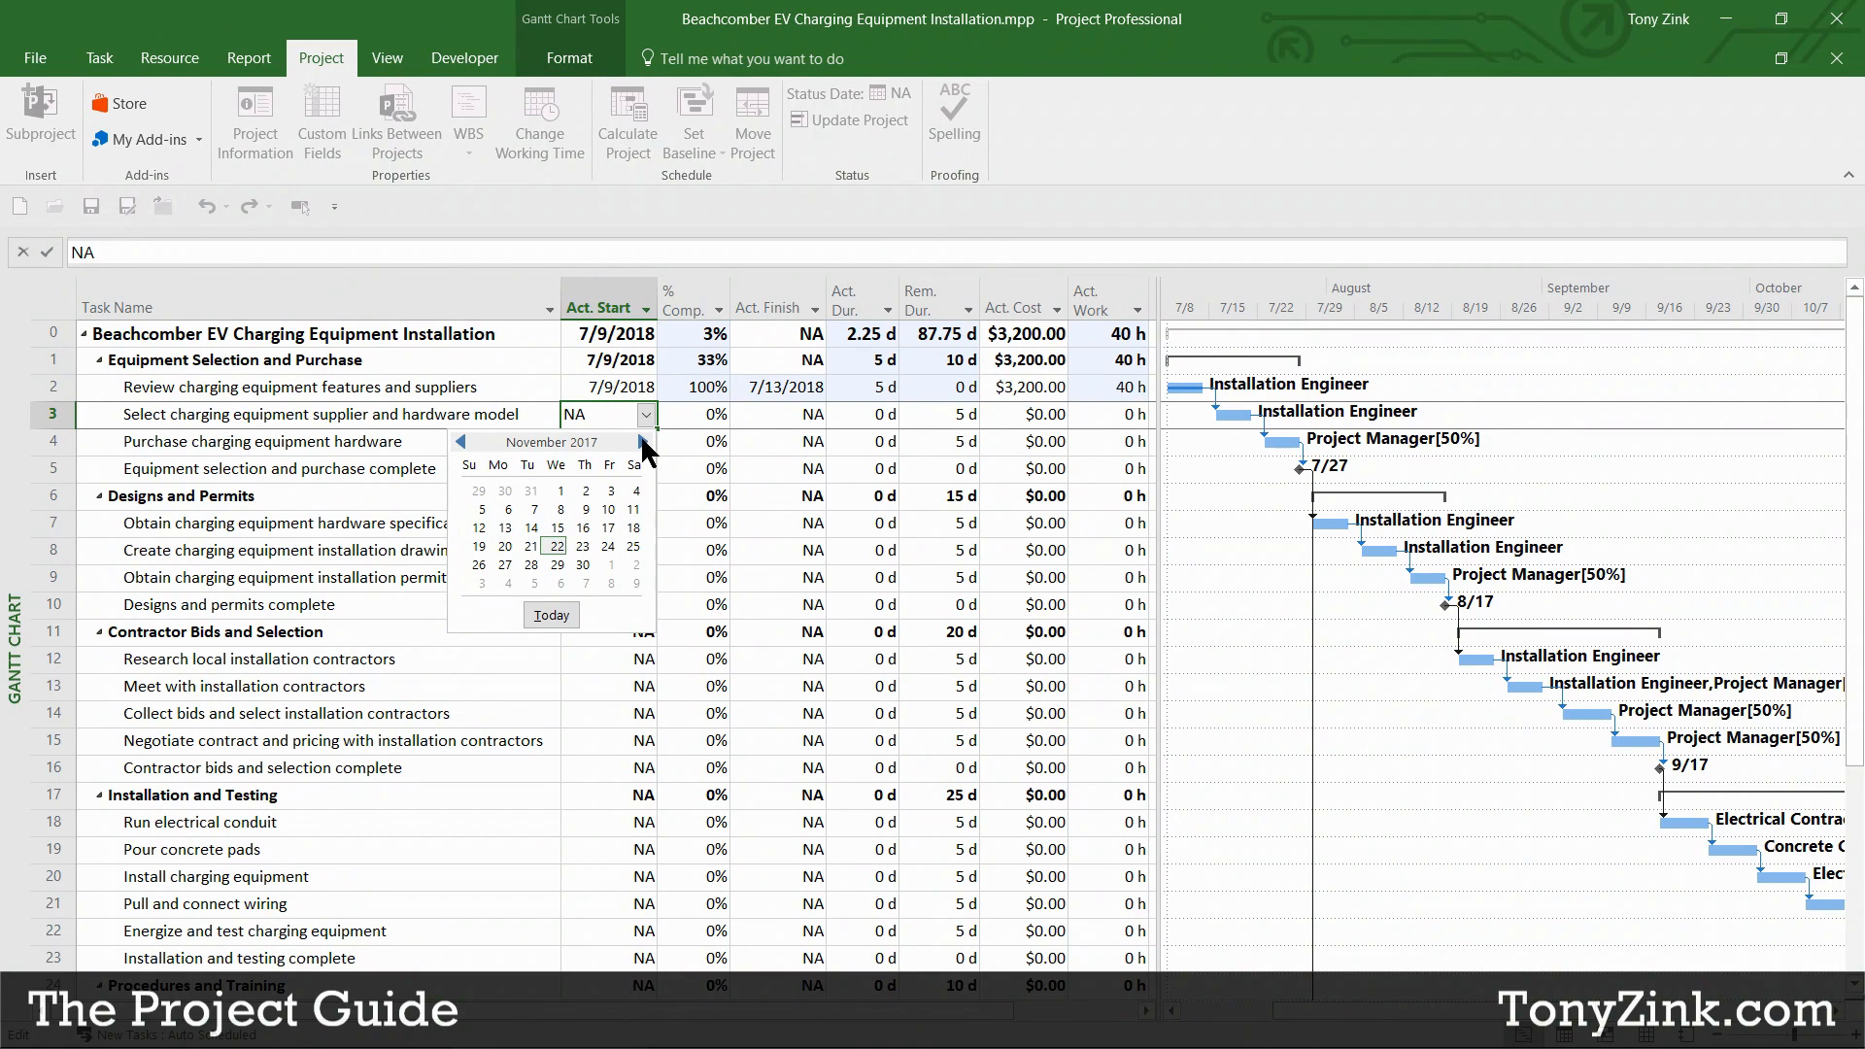
{"action": "left_click", "coordinate": [641, 441]}
{"action": "left_click", "coordinate": [642, 442]}
{"action": "left_click", "coordinate": [641, 442]}
{"action": "left_click", "coordinate": [641, 442]}
{"action": "left_click", "coordinate": [641, 442]}
{"action": "left_click", "coordinate": [641, 442]}
{"action": "left_click", "coordinate": [642, 442]}
{"action": "left_click", "coordinate": [642, 442]}
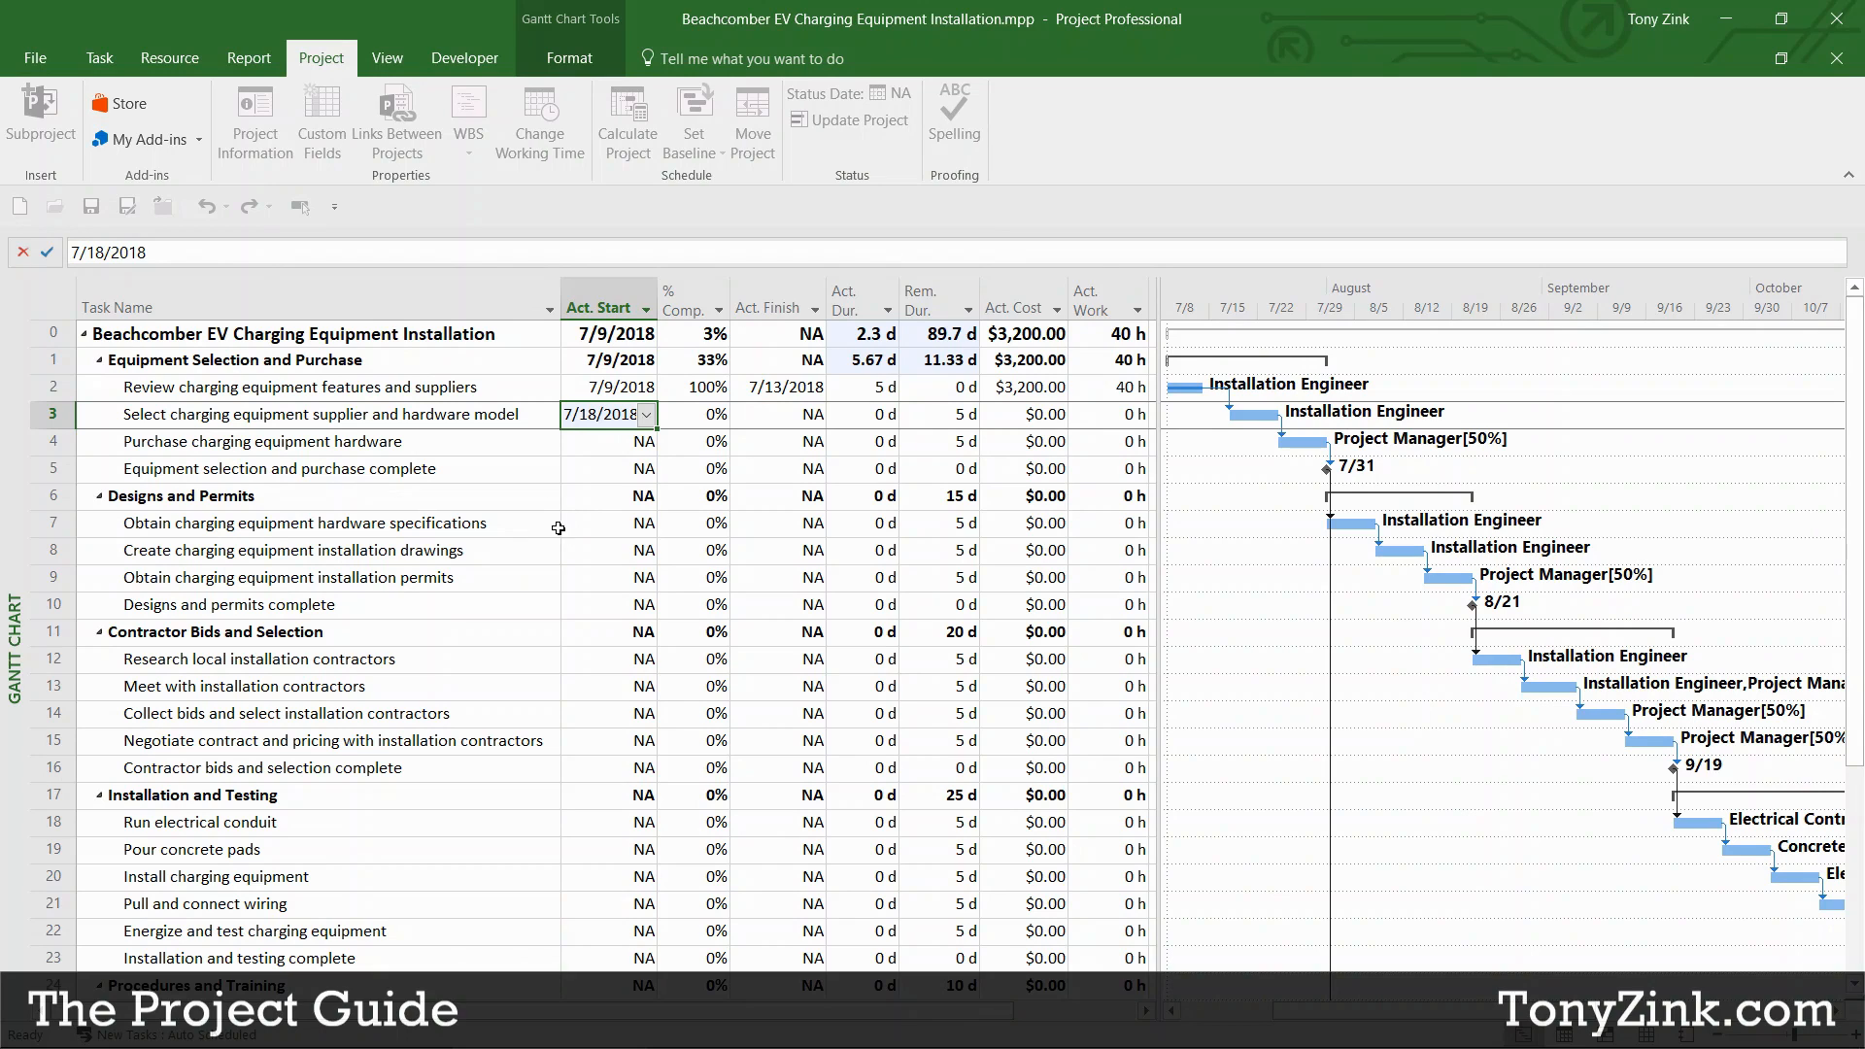
Step: Set task 3's actual finish to 7/27/2018
{"action": "left_click", "coordinate": [809, 415]}
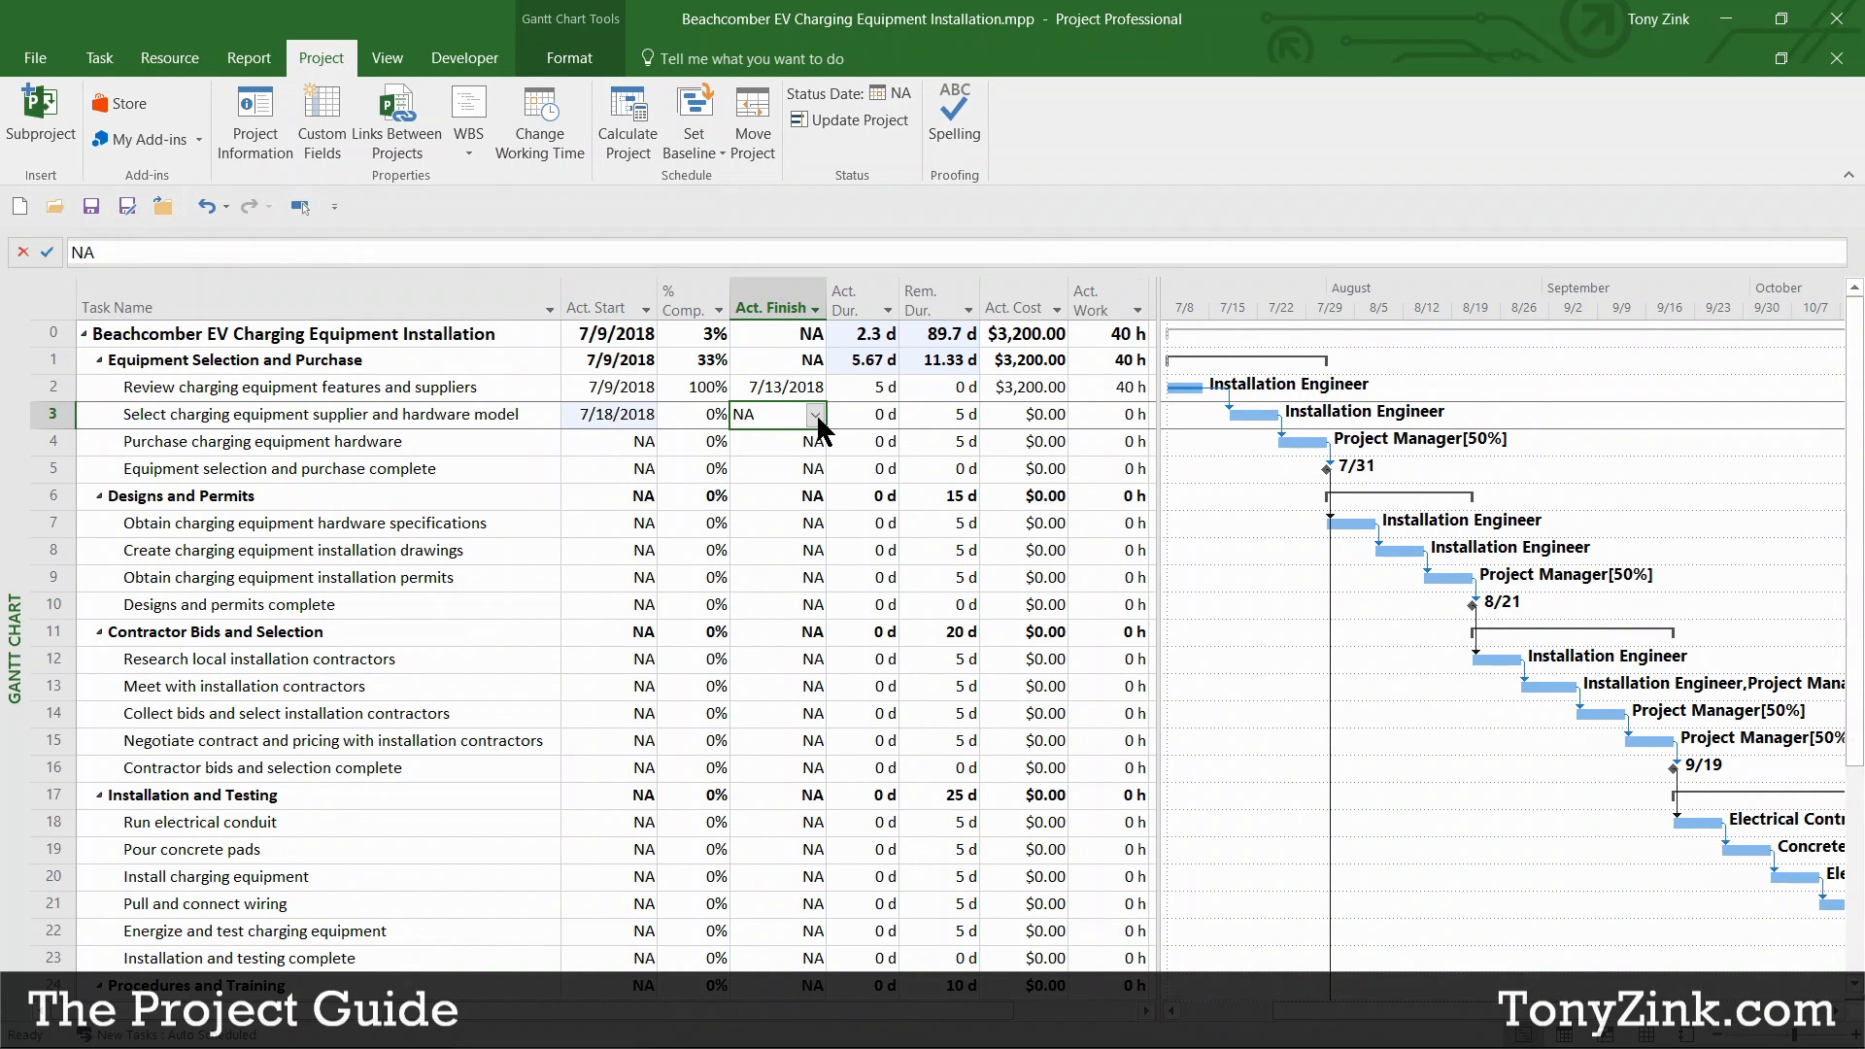
{"action": "left_click", "coordinate": [816, 416]}
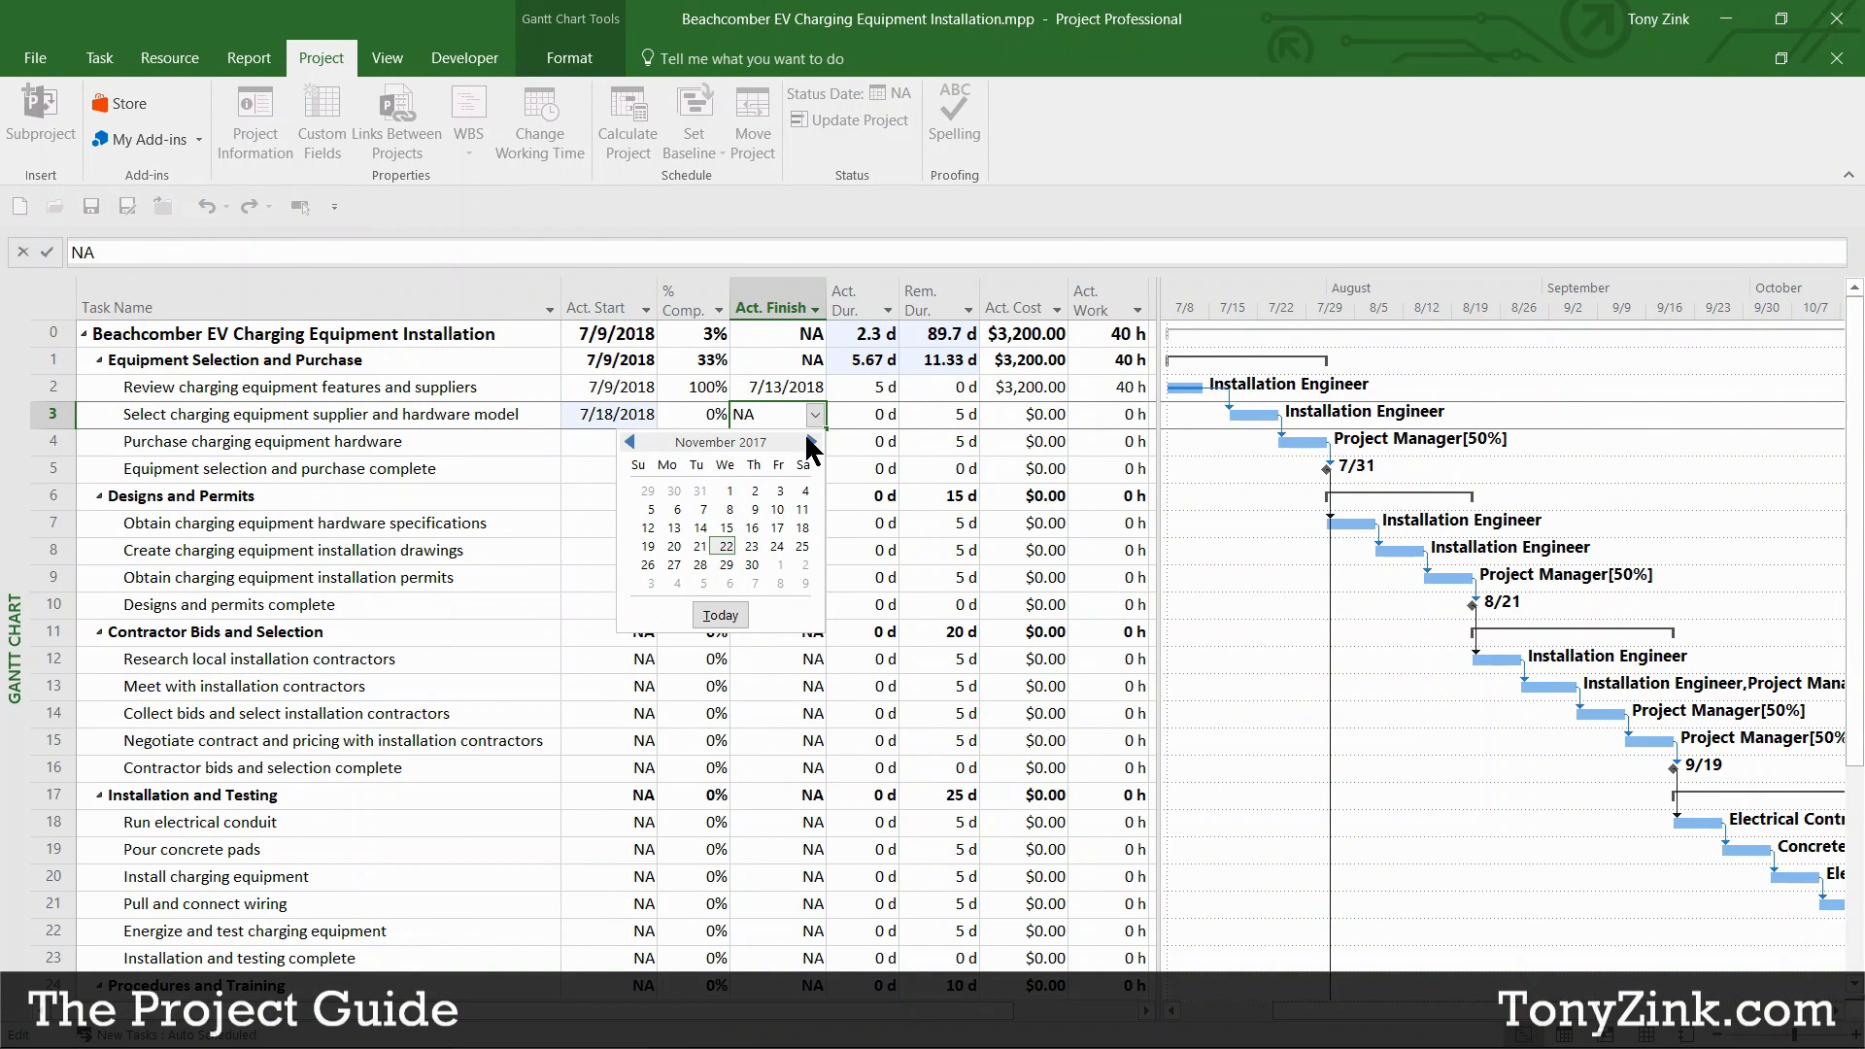
{"action": "left_click", "coordinate": [812, 442]}
{"action": "left_click", "coordinate": [812, 442]}
{"action": "left_click", "coordinate": [812, 442]}
{"action": "left_click", "coordinate": [812, 442]}
{"action": "left_click", "coordinate": [812, 442]}
{"action": "left_click", "coordinate": [812, 442]}
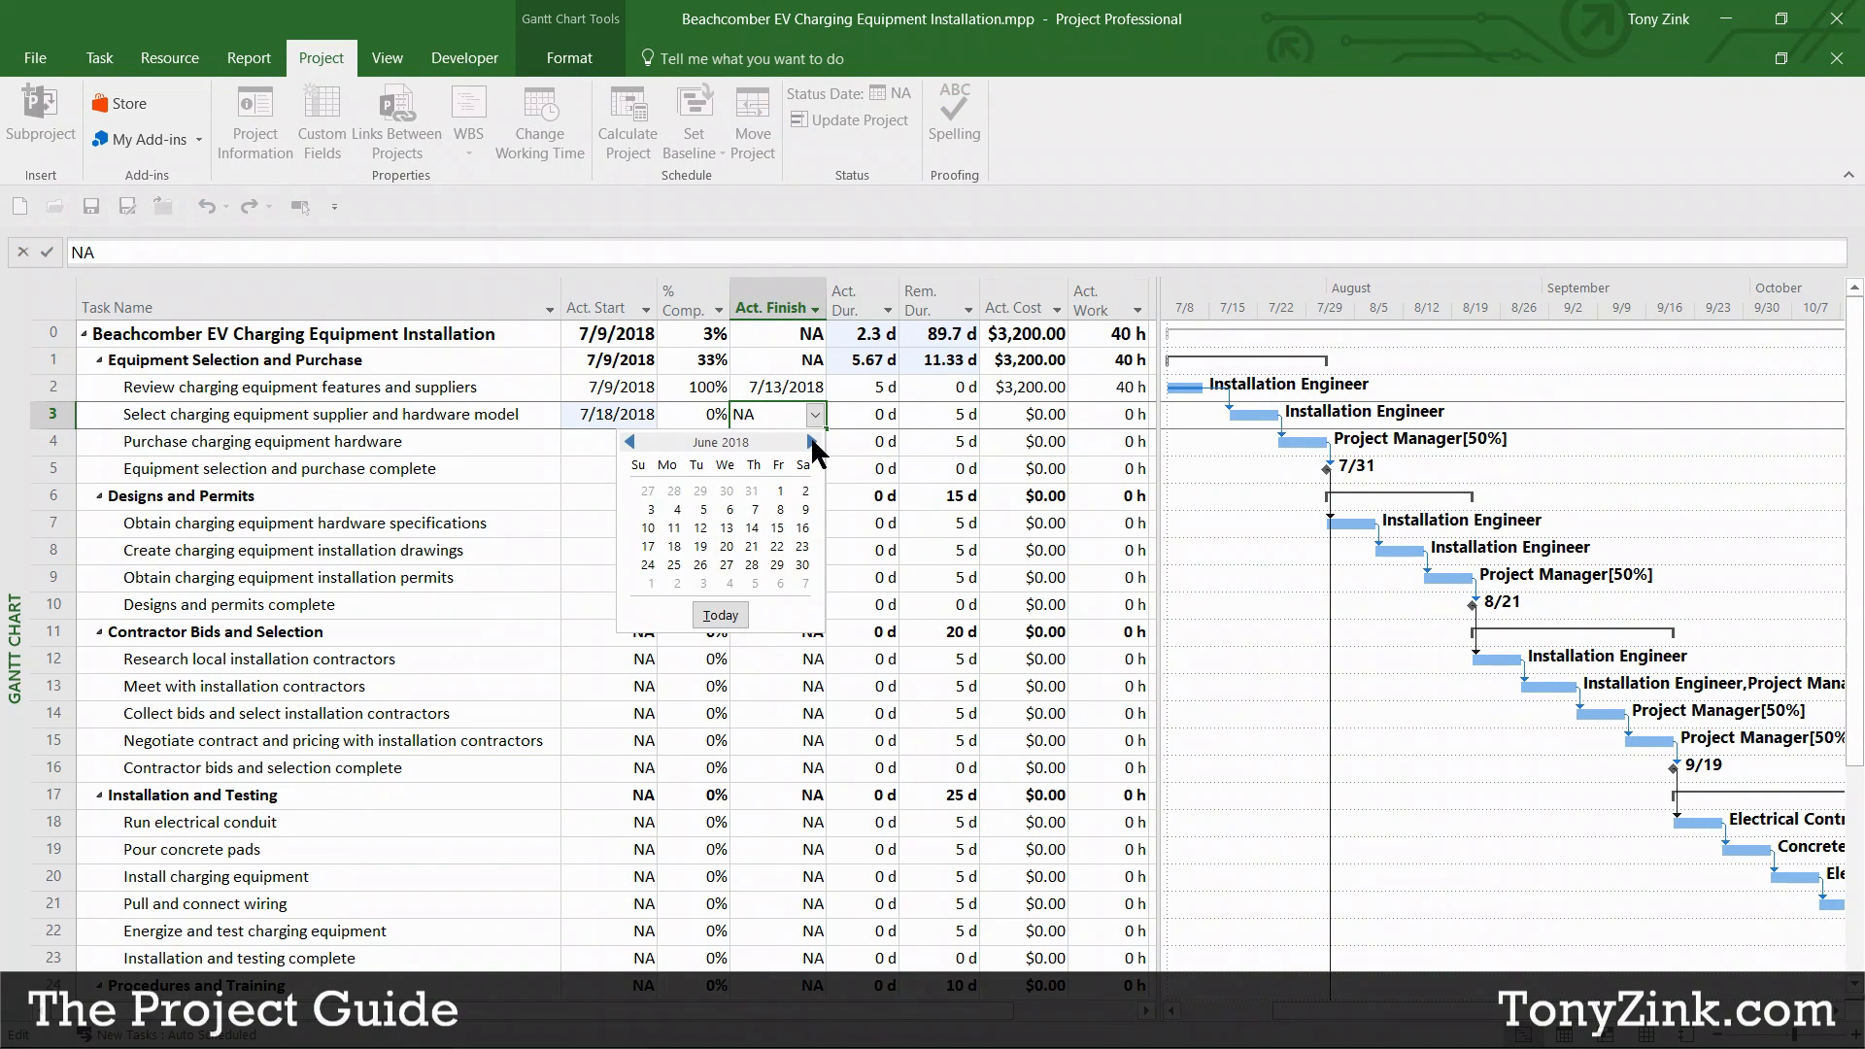
{"action": "left_click", "coordinate": [812, 442]}
{"action": "left_click", "coordinate": [812, 442]}
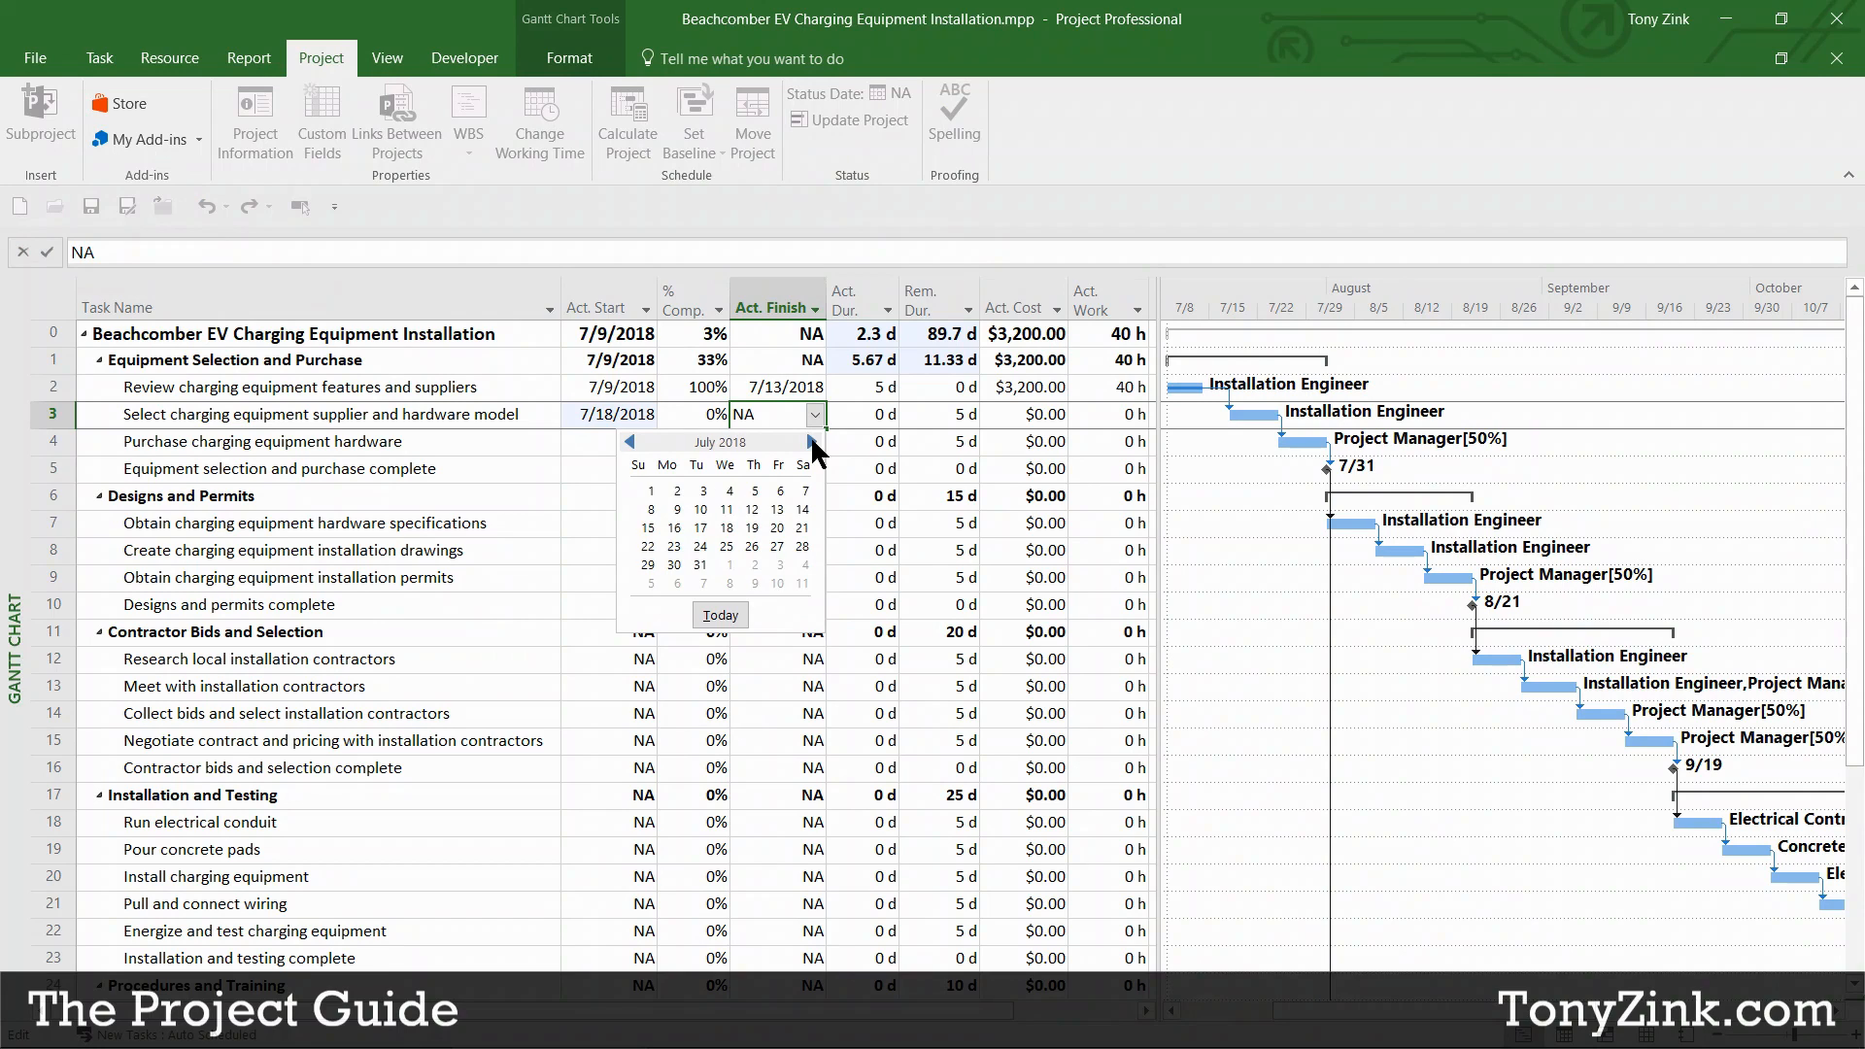
{"action": "left_click", "coordinate": [777, 549]}
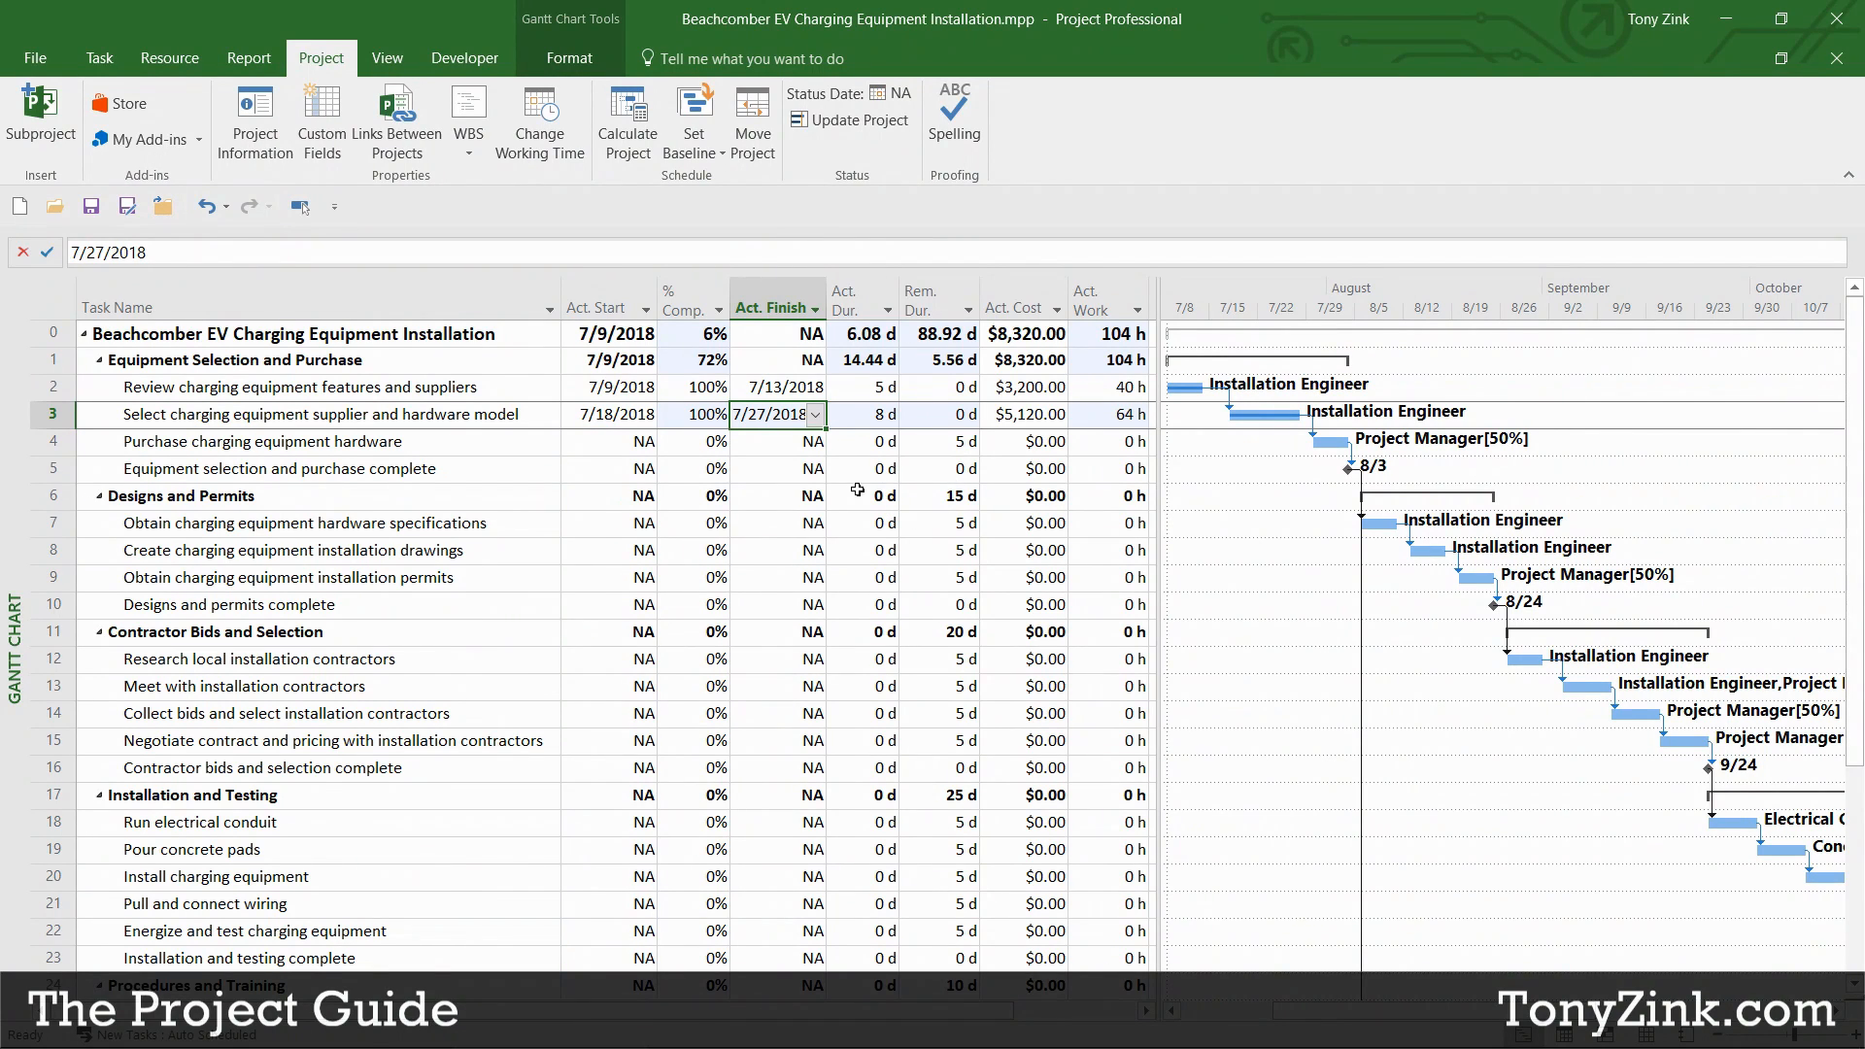
{"action": "left_click", "coordinate": [538, 381]}
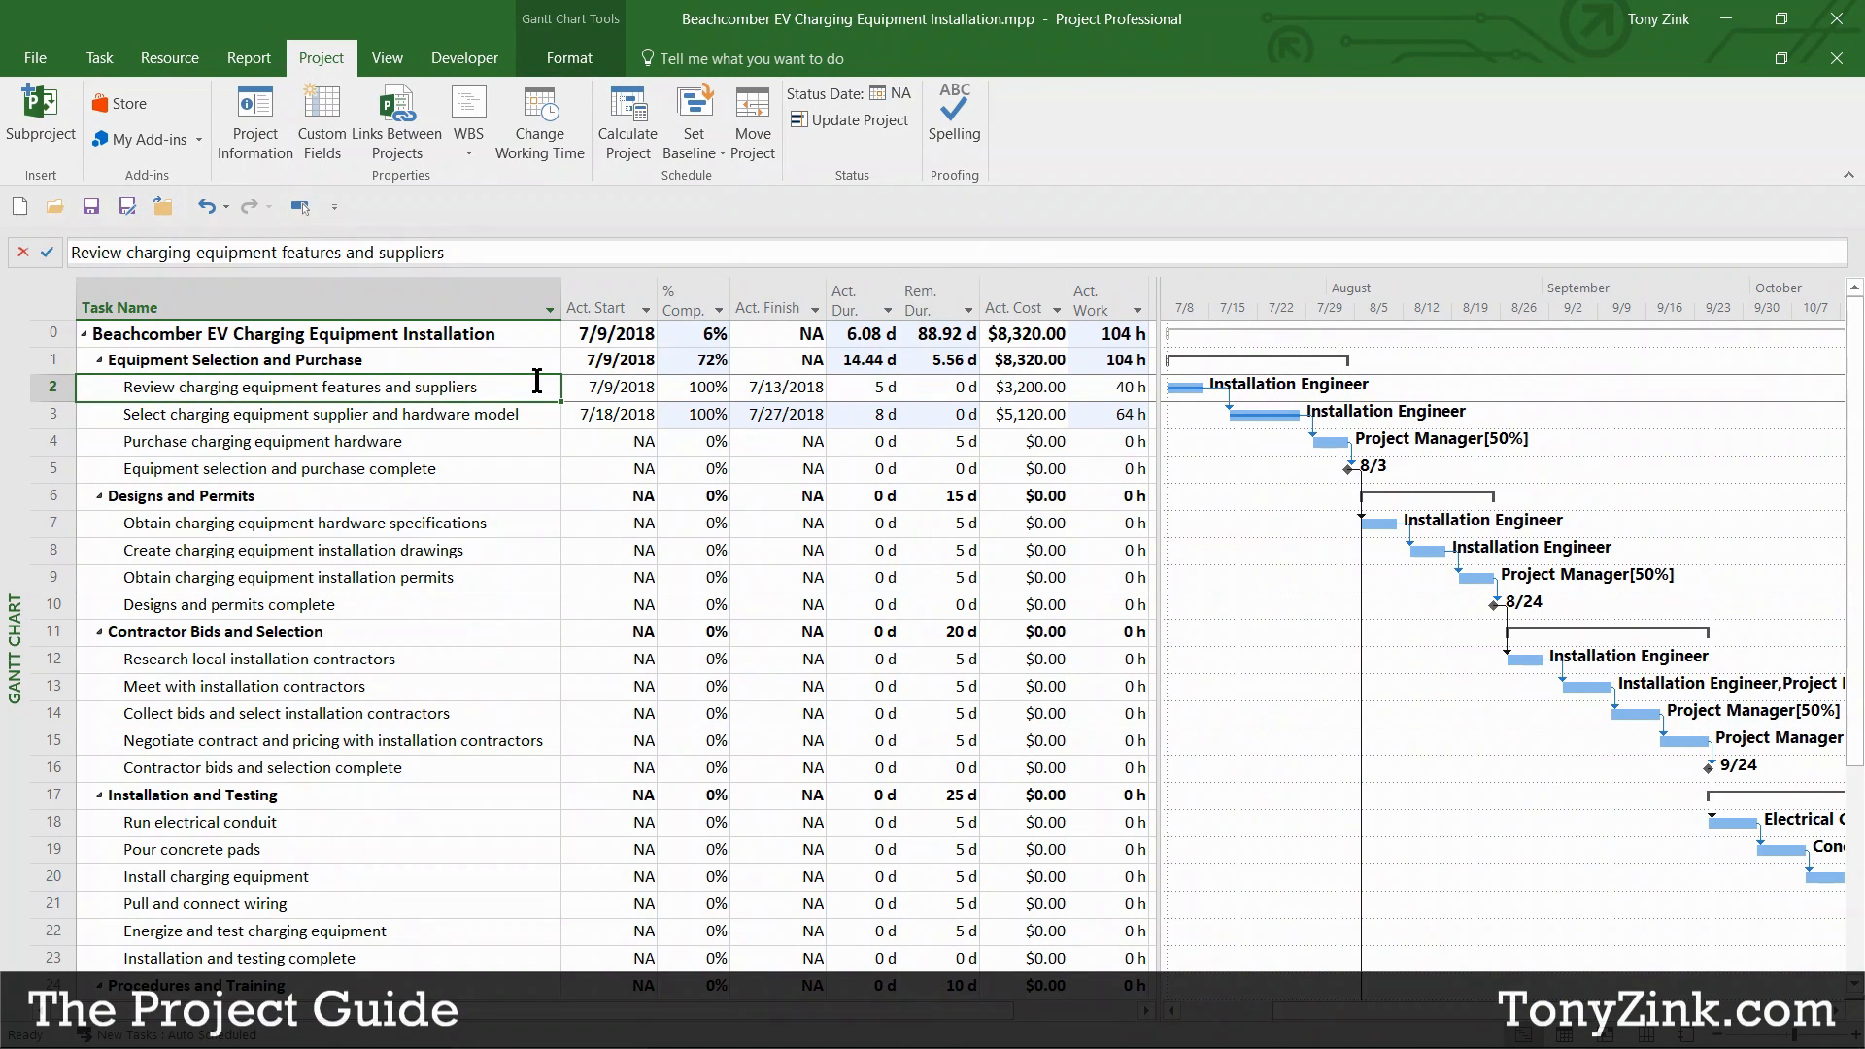
{"action": "left_click", "coordinate": [603, 386]}
{"action": "left_click", "coordinate": [762, 386]}
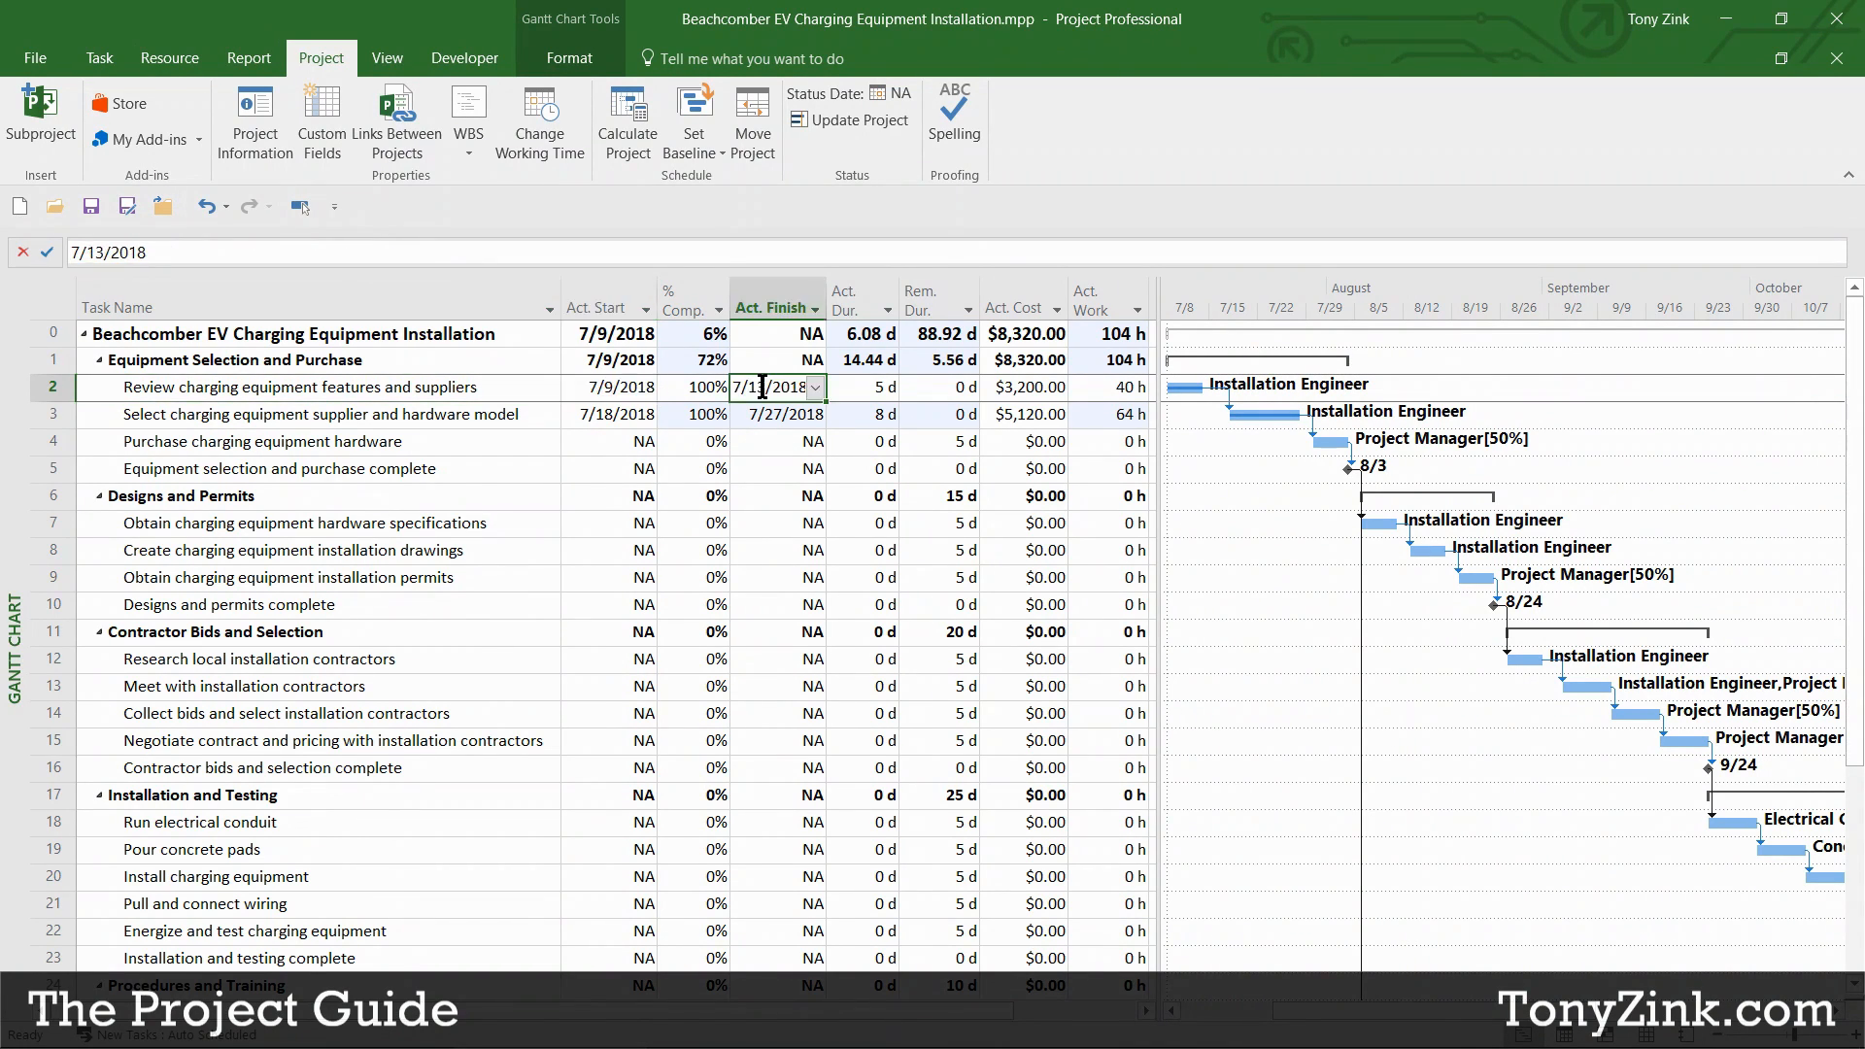
{"action": "left_click", "coordinate": [577, 414]}
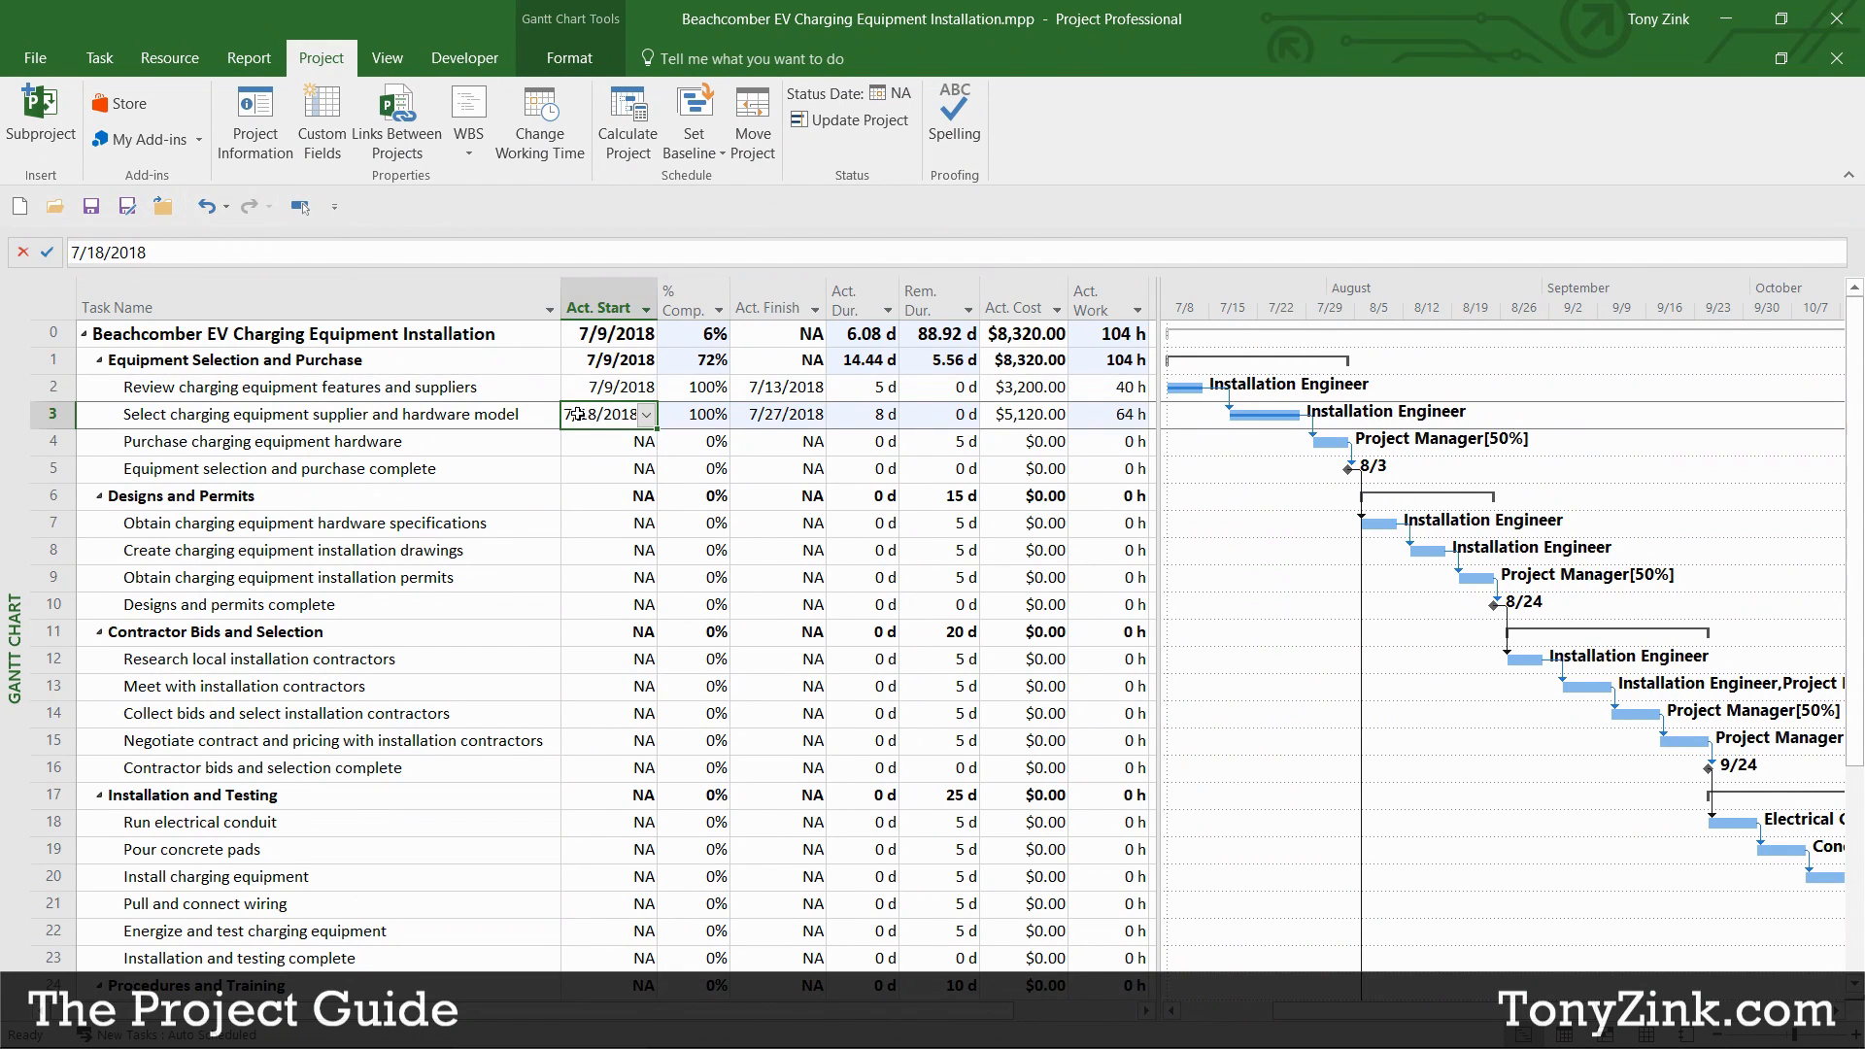
{"action": "left_click", "coordinate": [804, 415]}
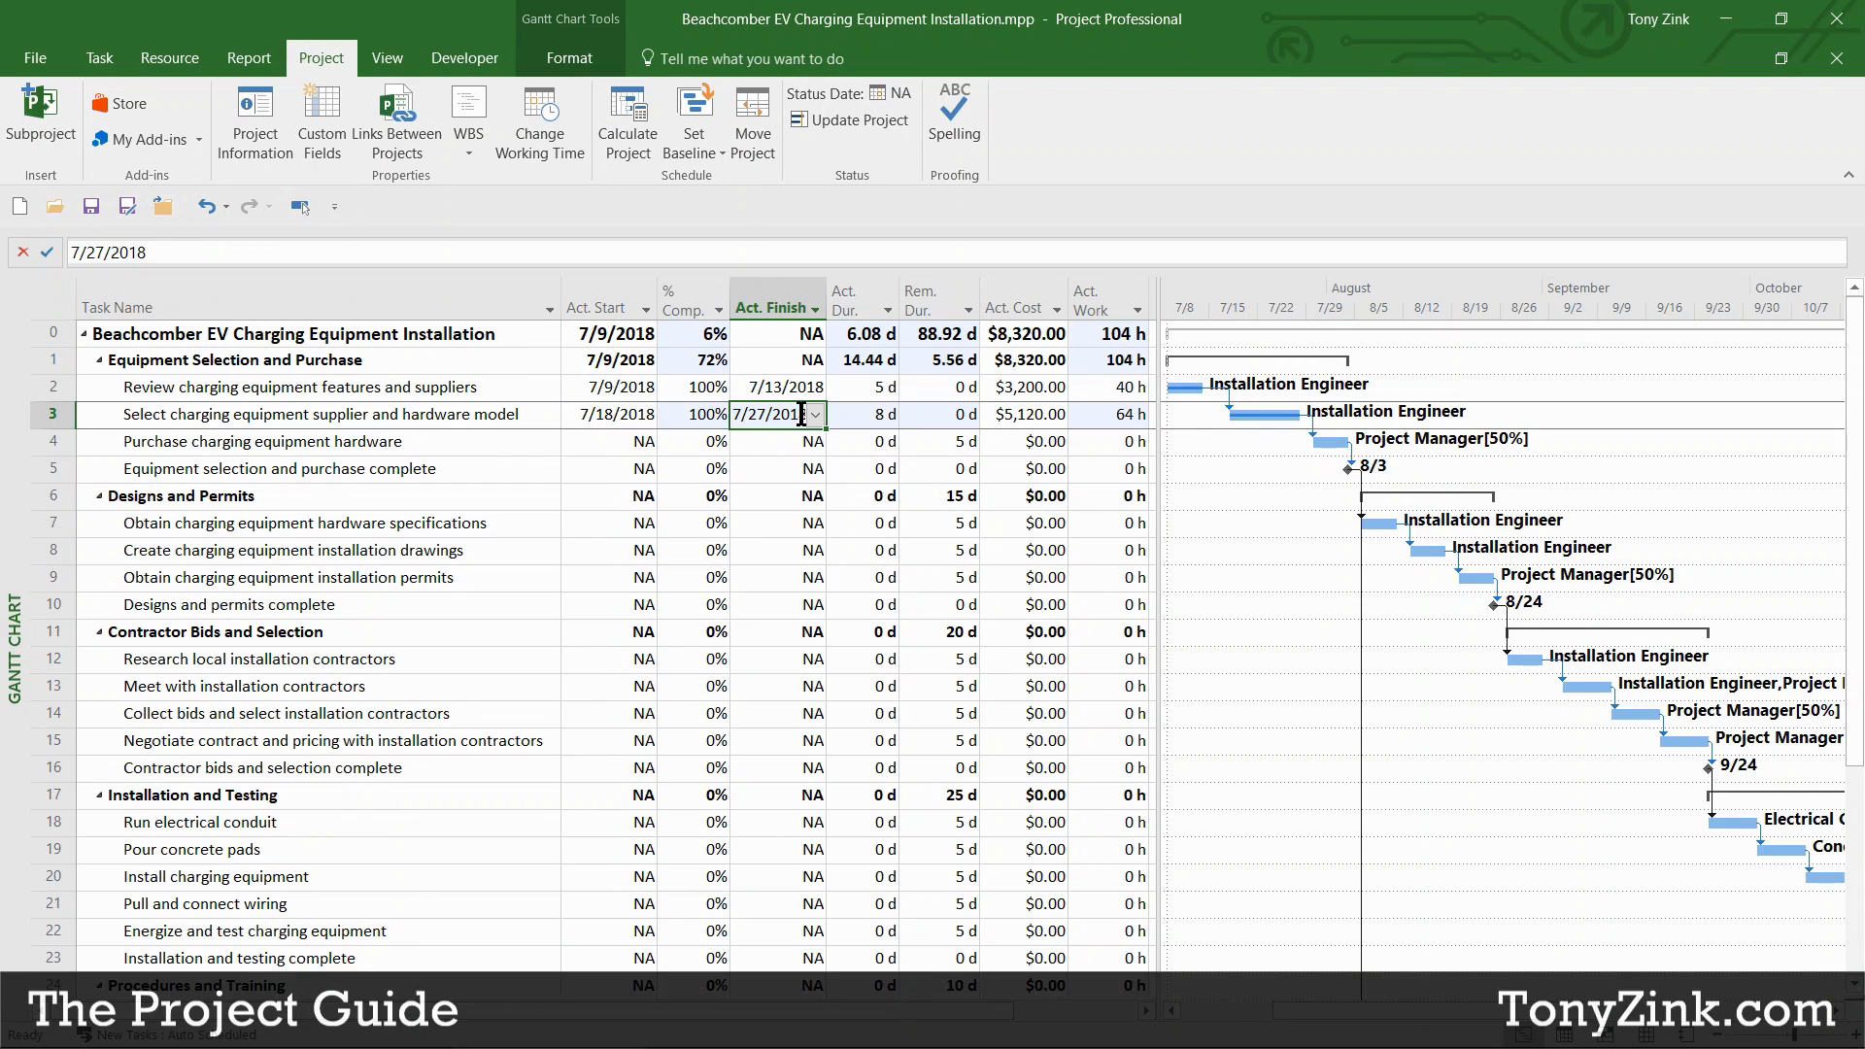
{"action": "left_click", "coordinate": [856, 415]}
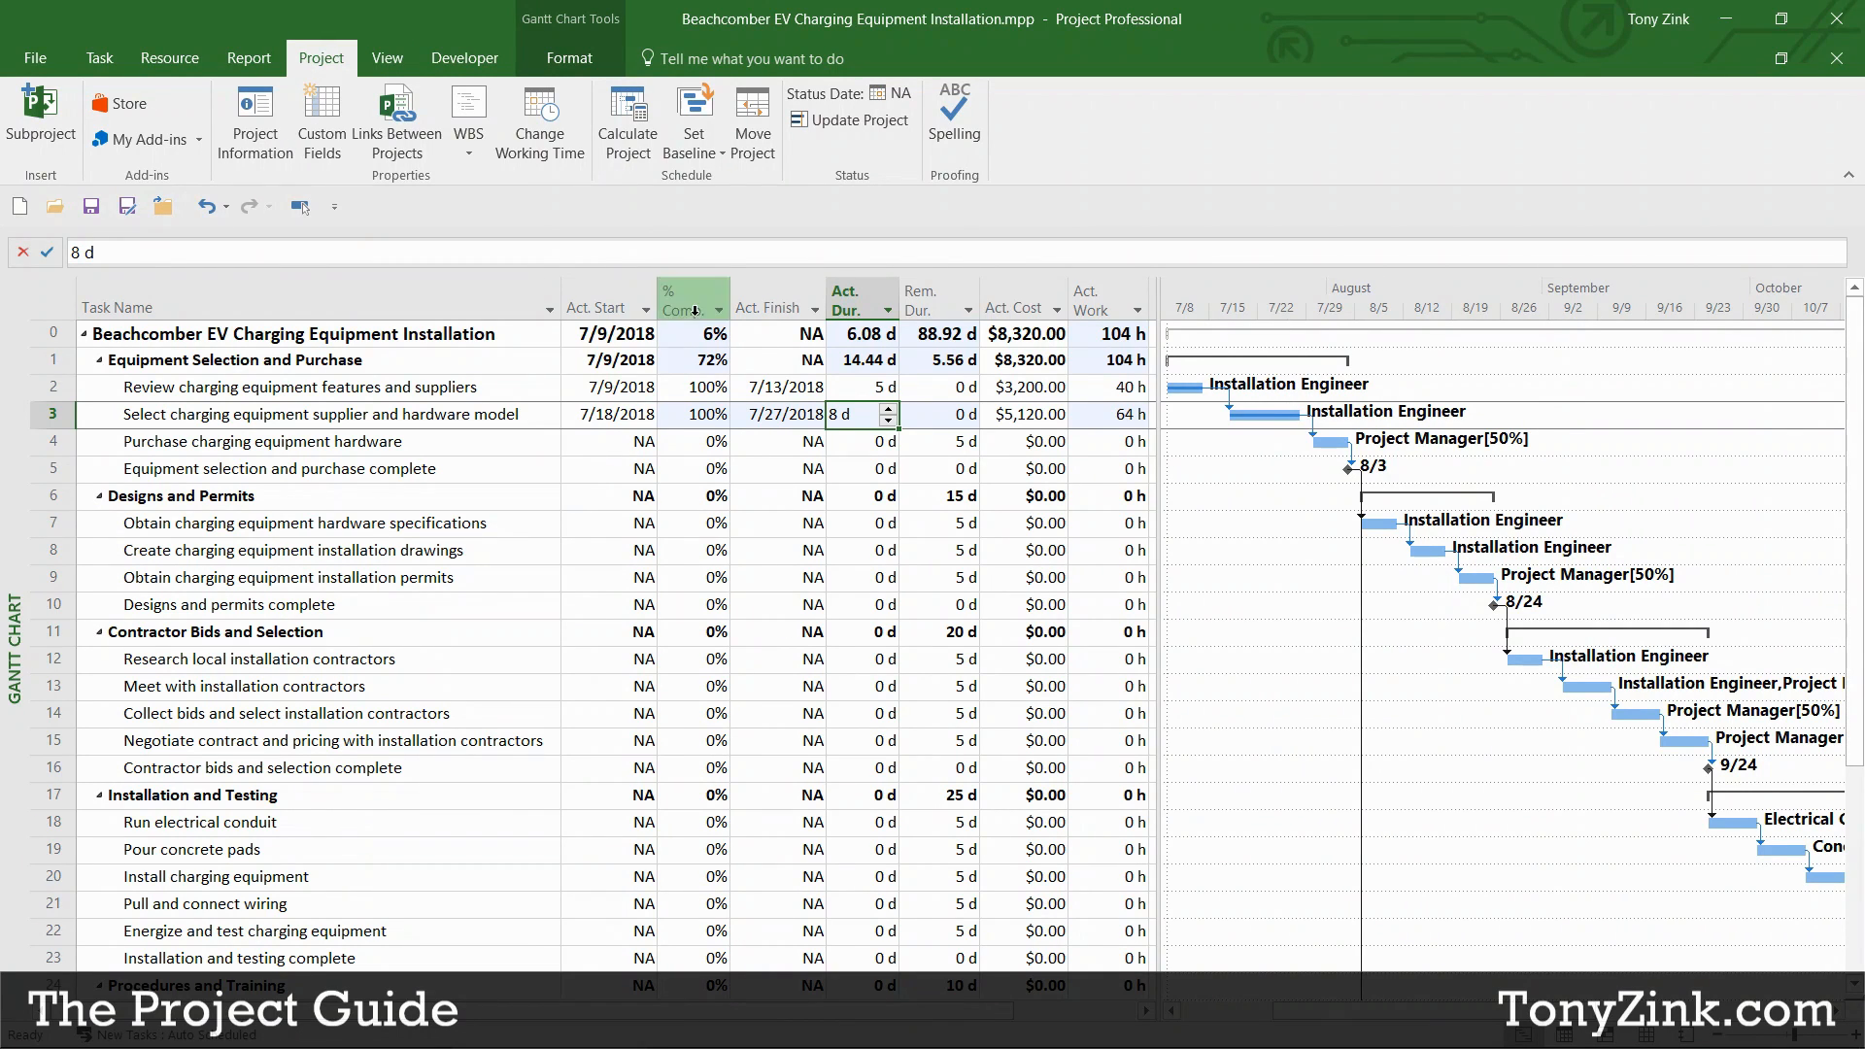
Step: Pick 7/27/2018 as the Status date in Project Information and confirm
{"action": "left_click", "coordinate": [260, 148]}
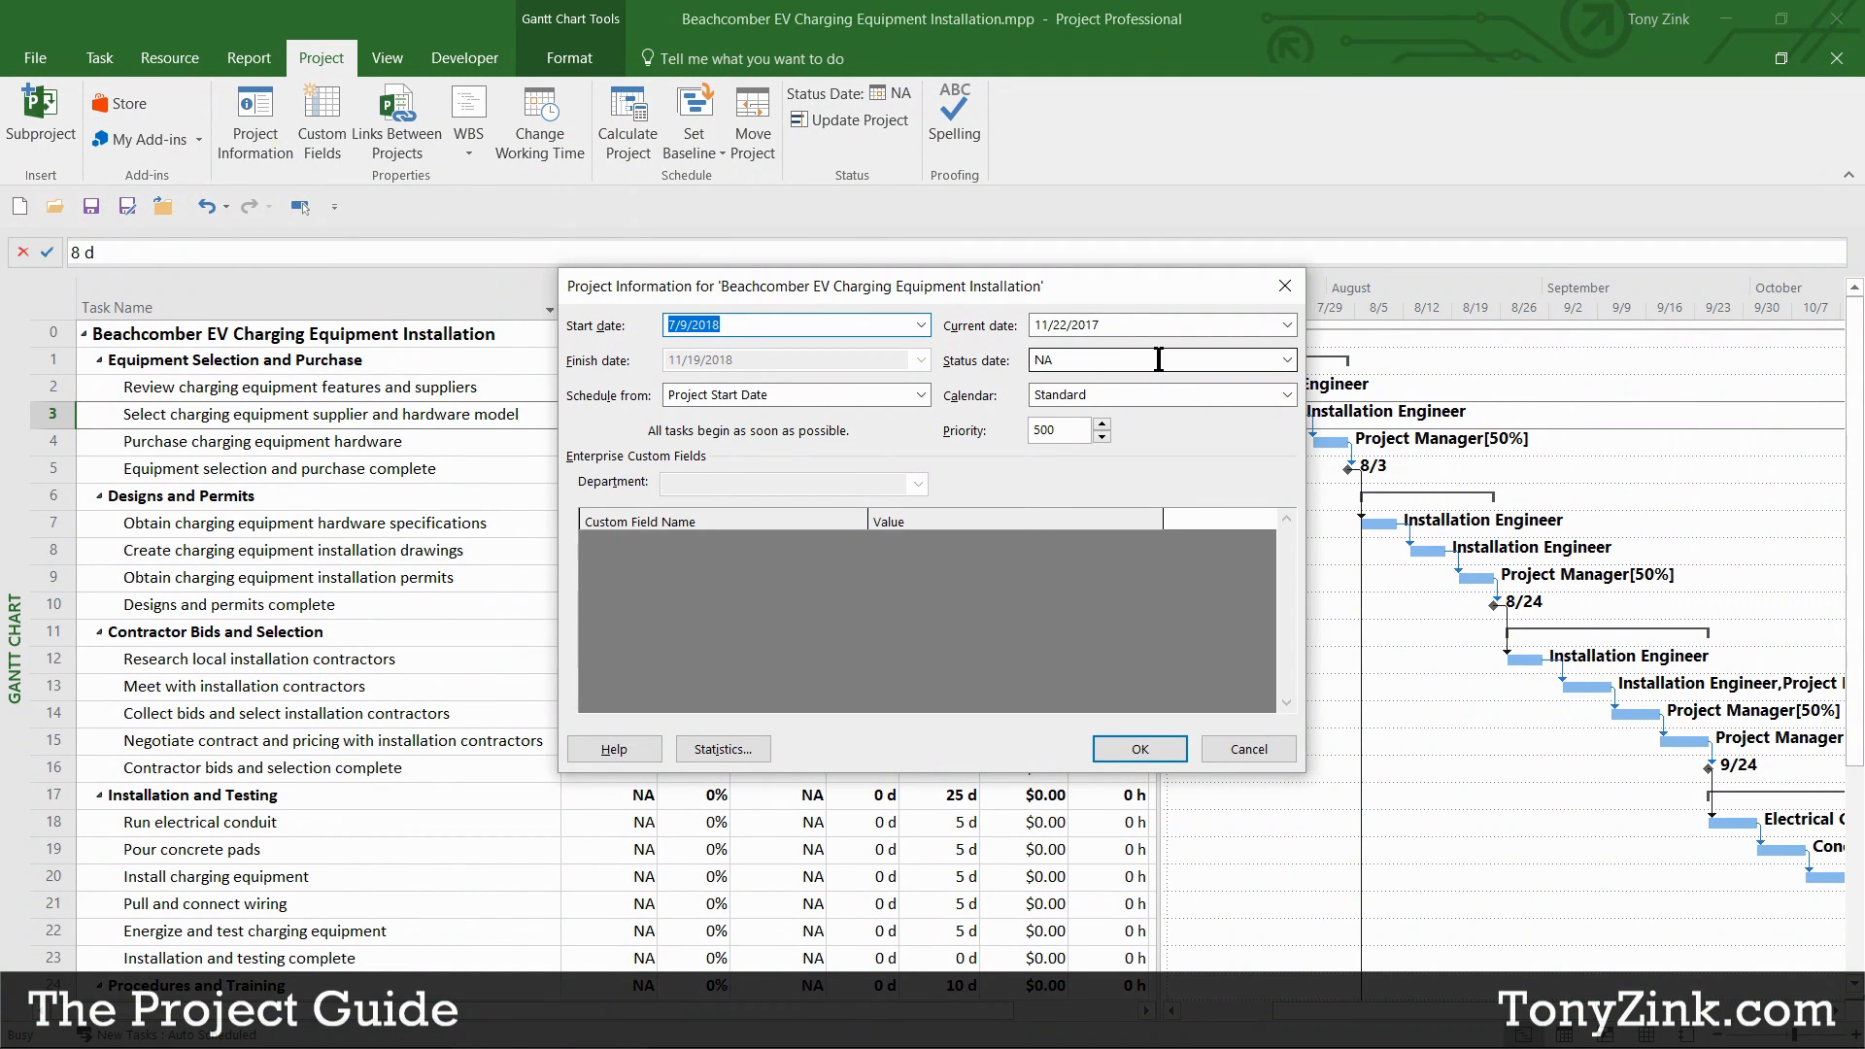
{"action": "double_click", "coordinate": [1076, 360]}
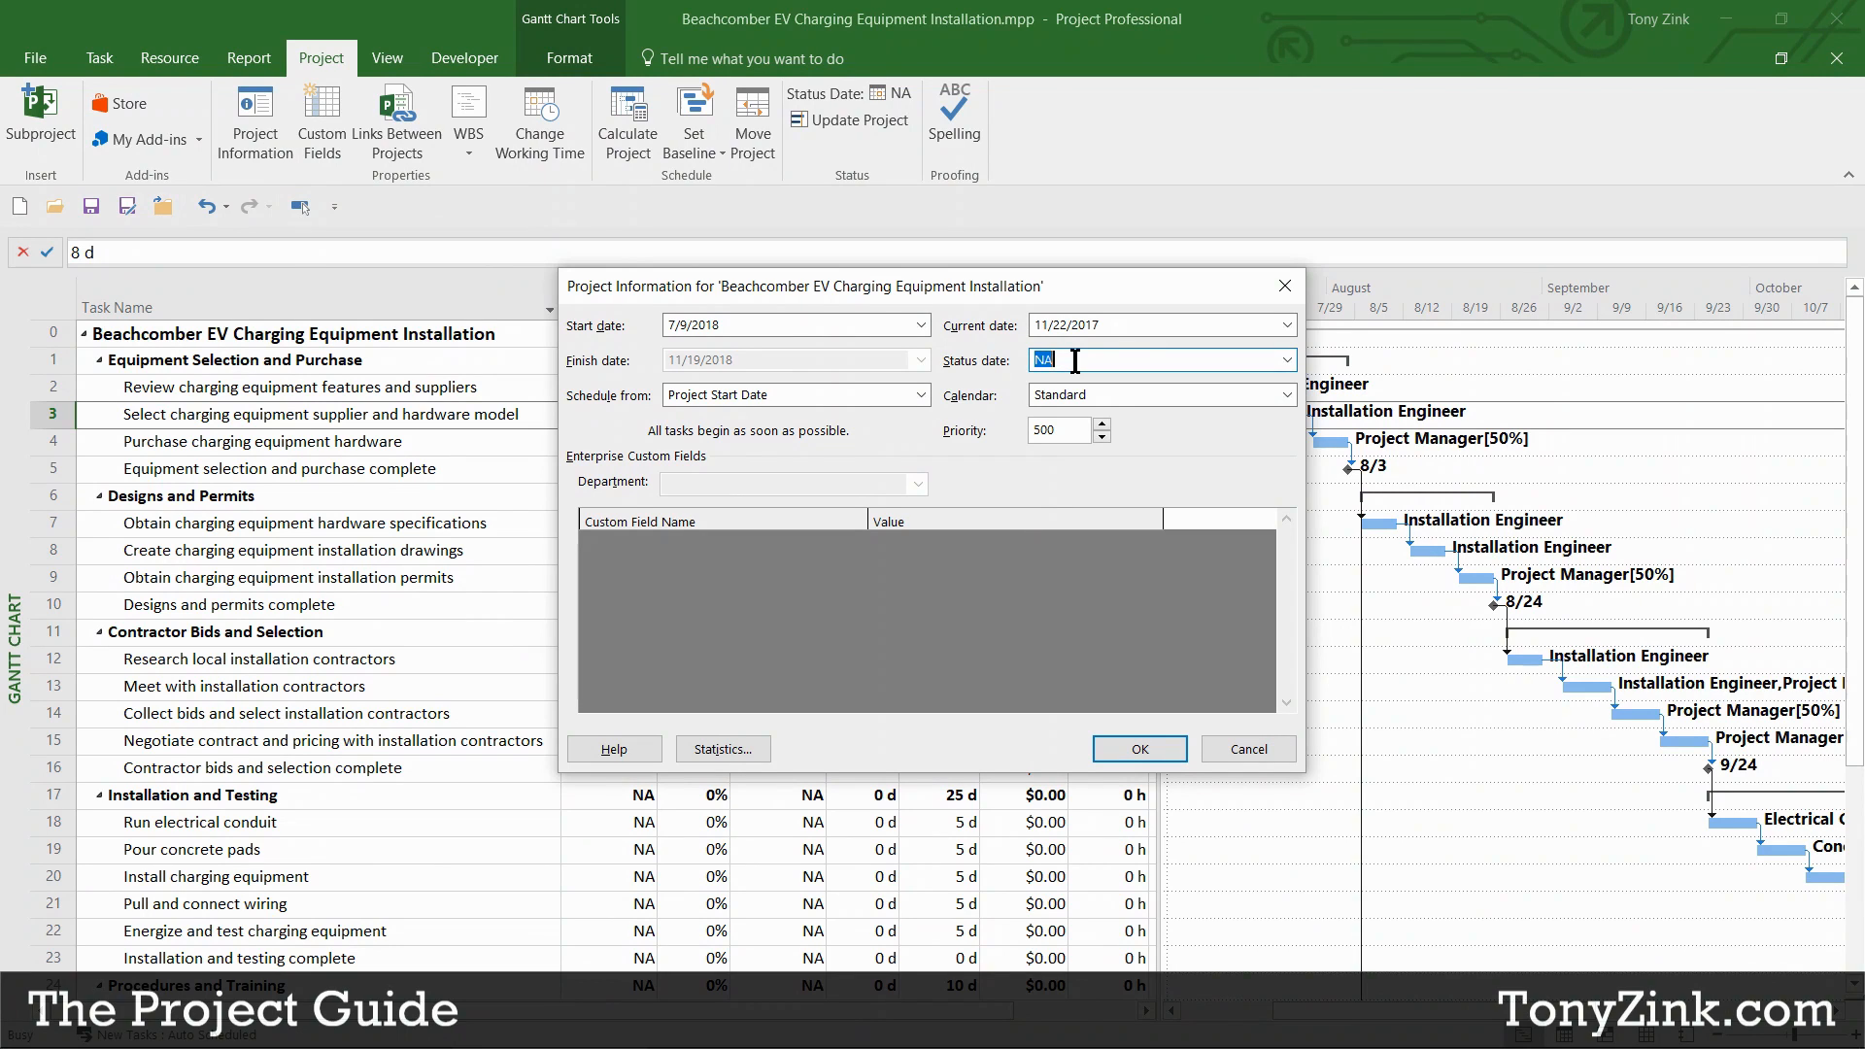
{"action": "left_click", "coordinate": [1287, 360]}
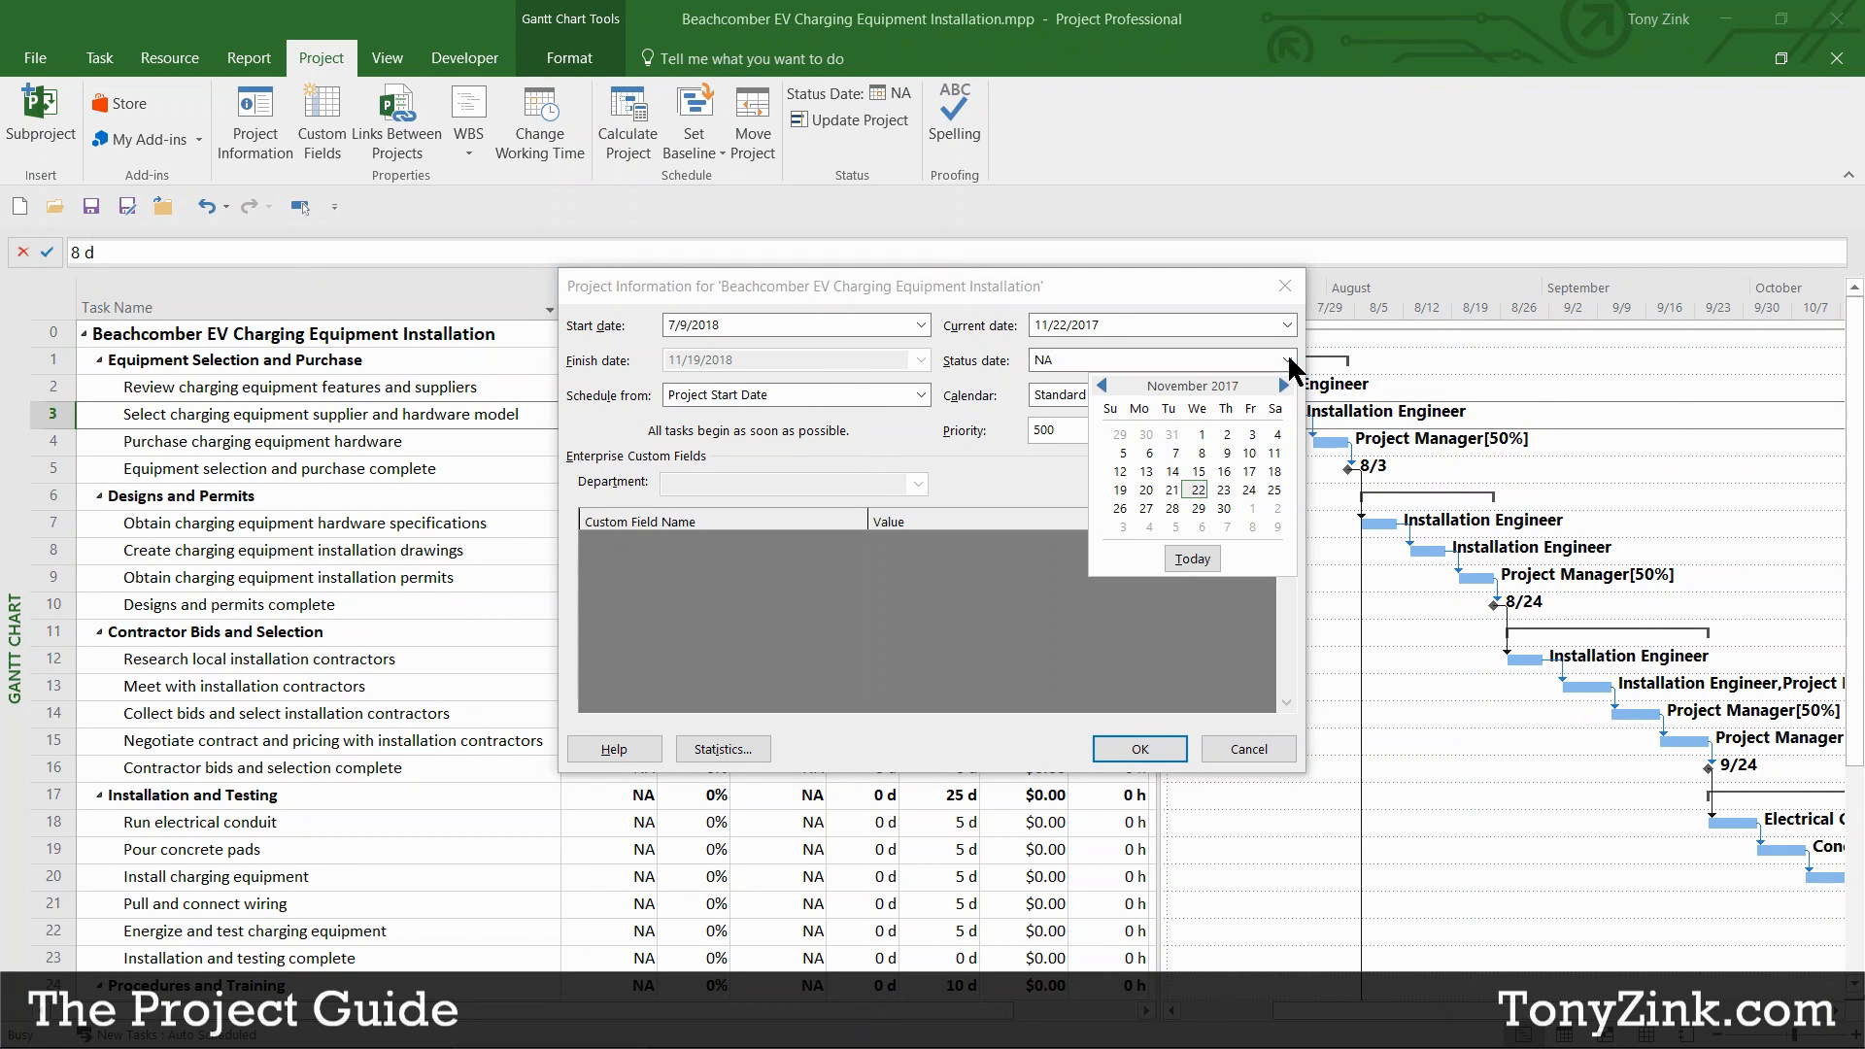
{"action": "left_click", "coordinate": [1282, 386]}
{"action": "left_click", "coordinate": [1282, 385]}
{"action": "left_click", "coordinate": [1282, 385]}
{"action": "left_click", "coordinate": [1282, 385]}
{"action": "left_click", "coordinate": [1282, 385]}
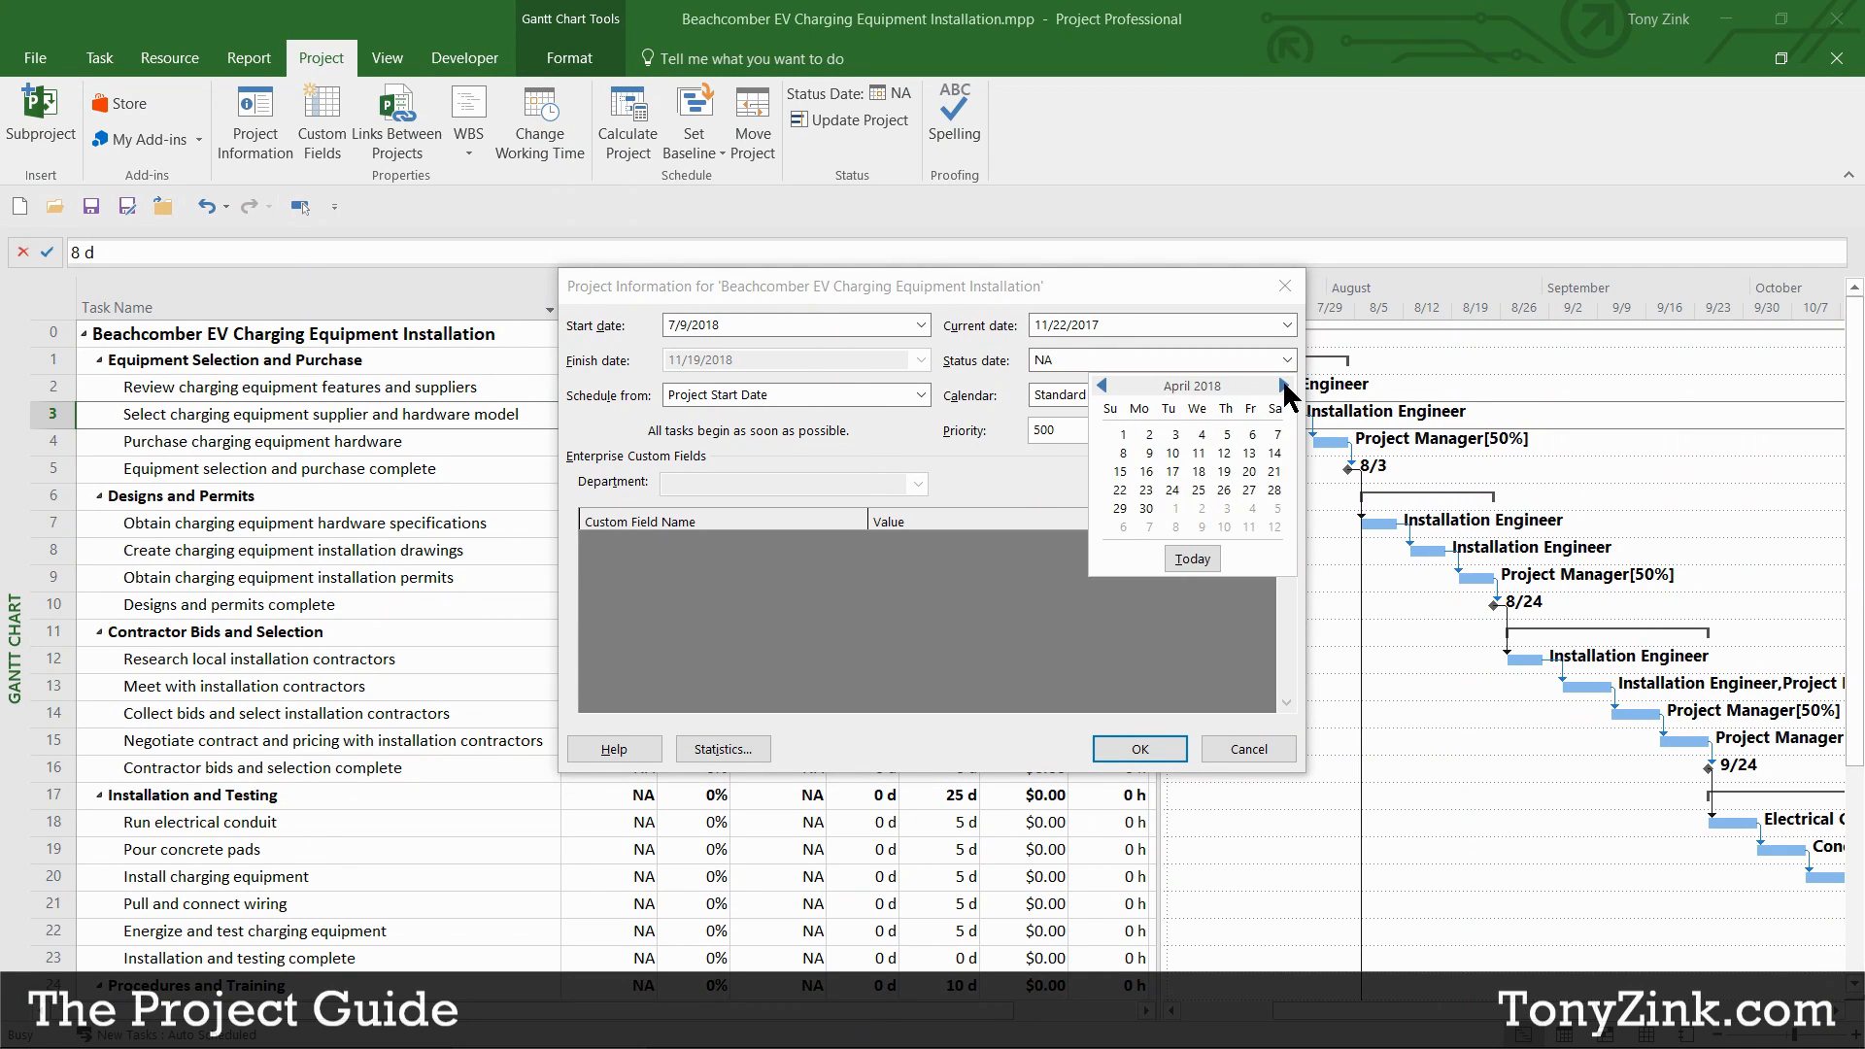
{"action": "left_click", "coordinate": [1282, 386]}
{"action": "left_click", "coordinate": [1282, 386]}
{"action": "left_click", "coordinate": [1282, 386]}
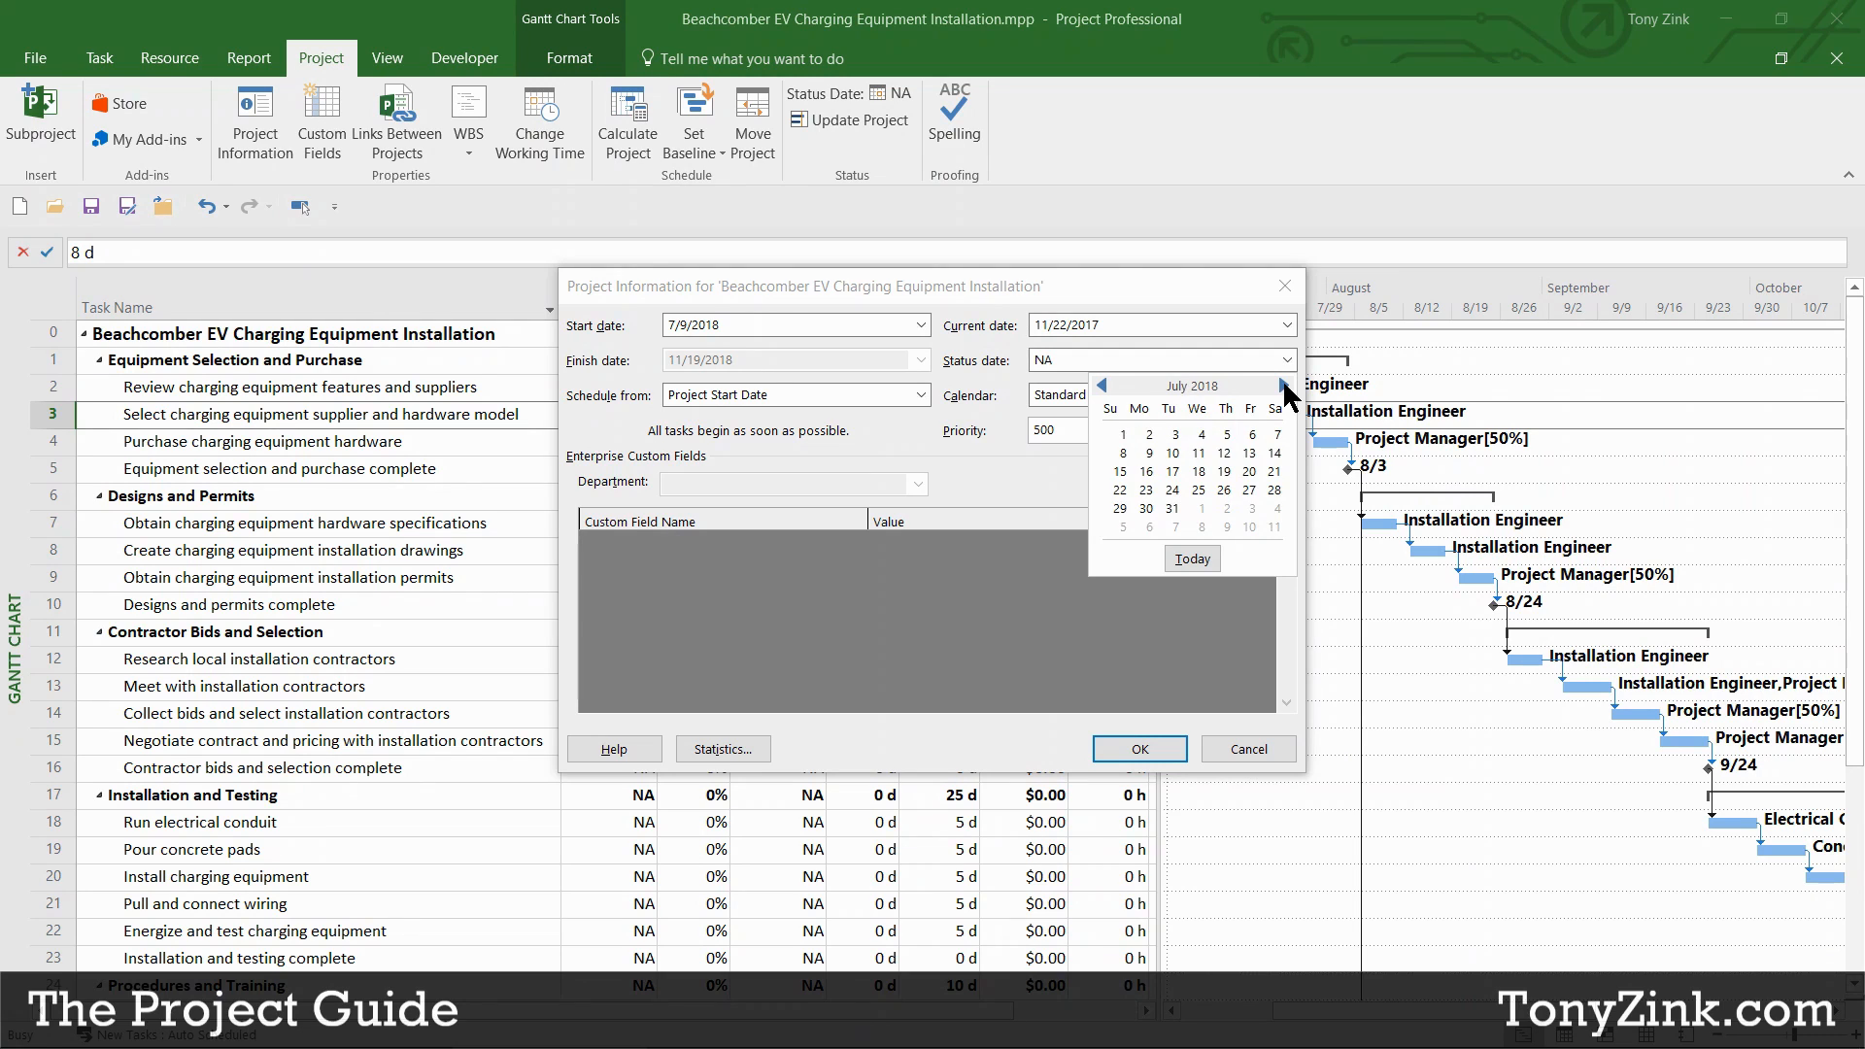
{"action": "left_click", "coordinate": [1248, 489]}
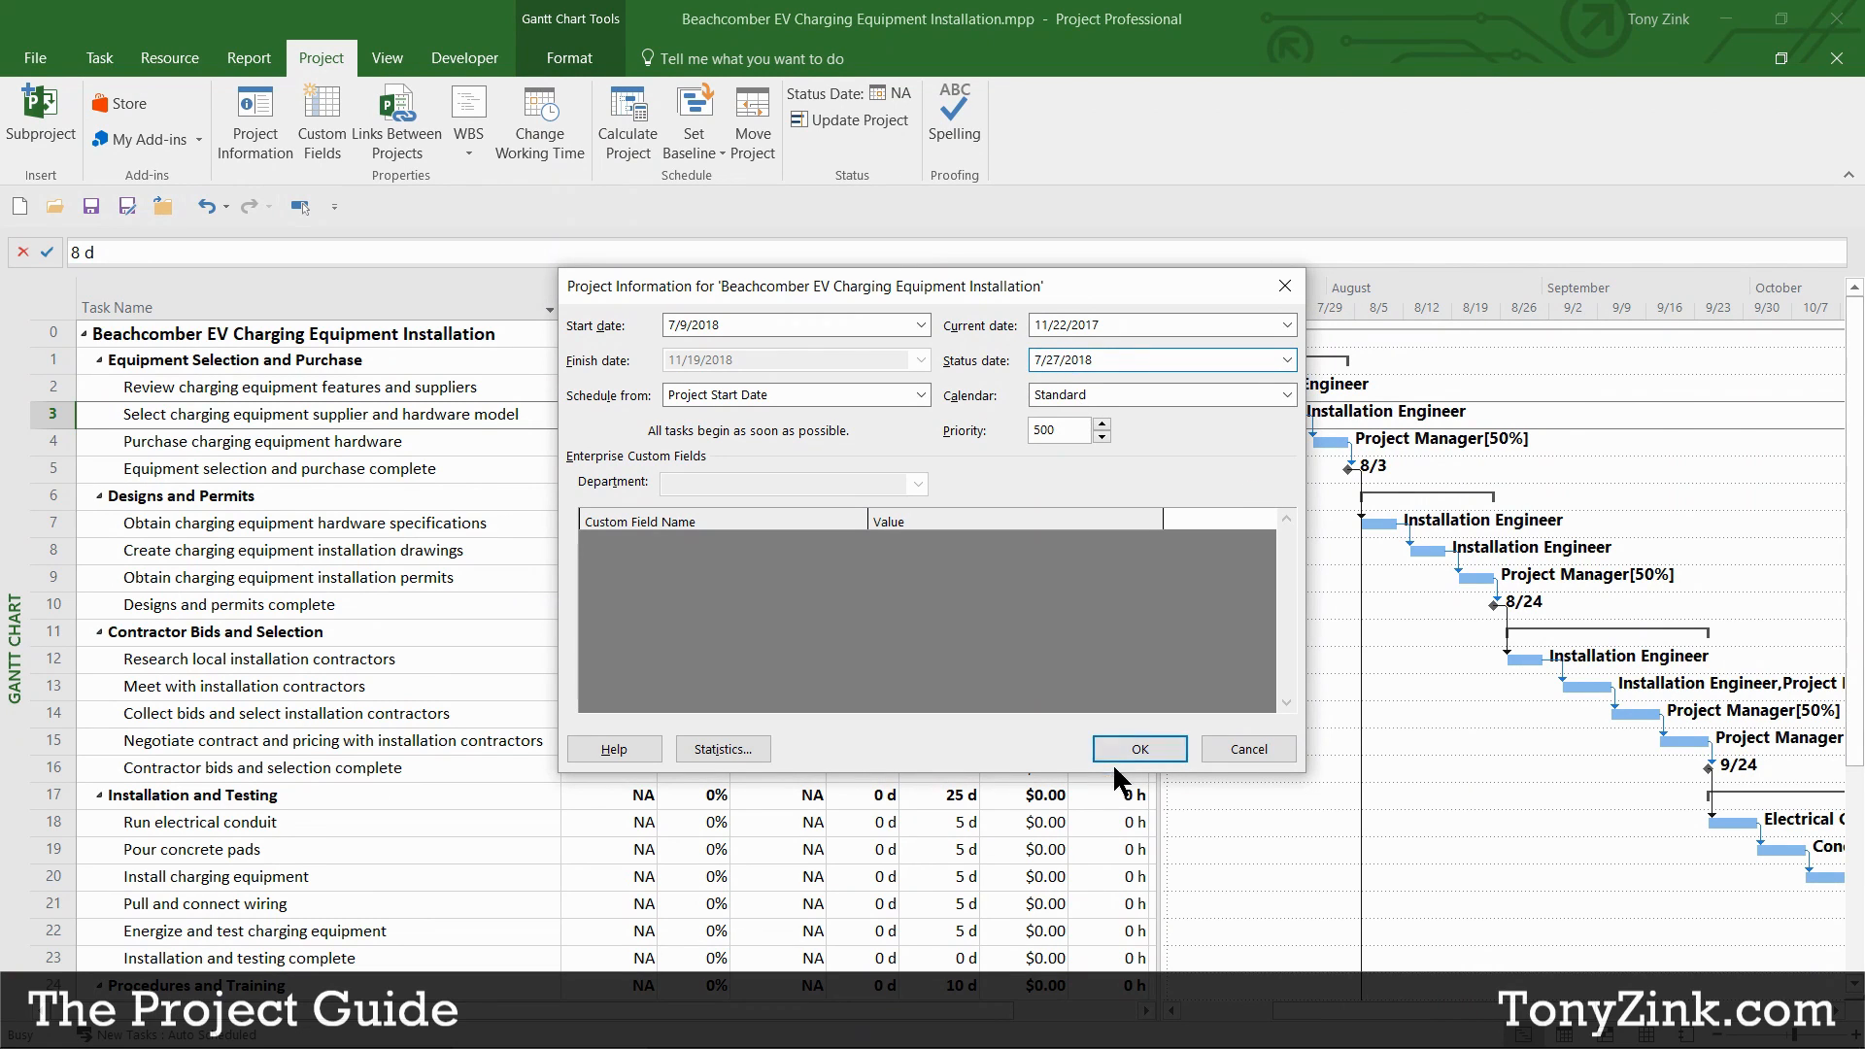
{"action": "left_click", "coordinate": [1141, 748]}
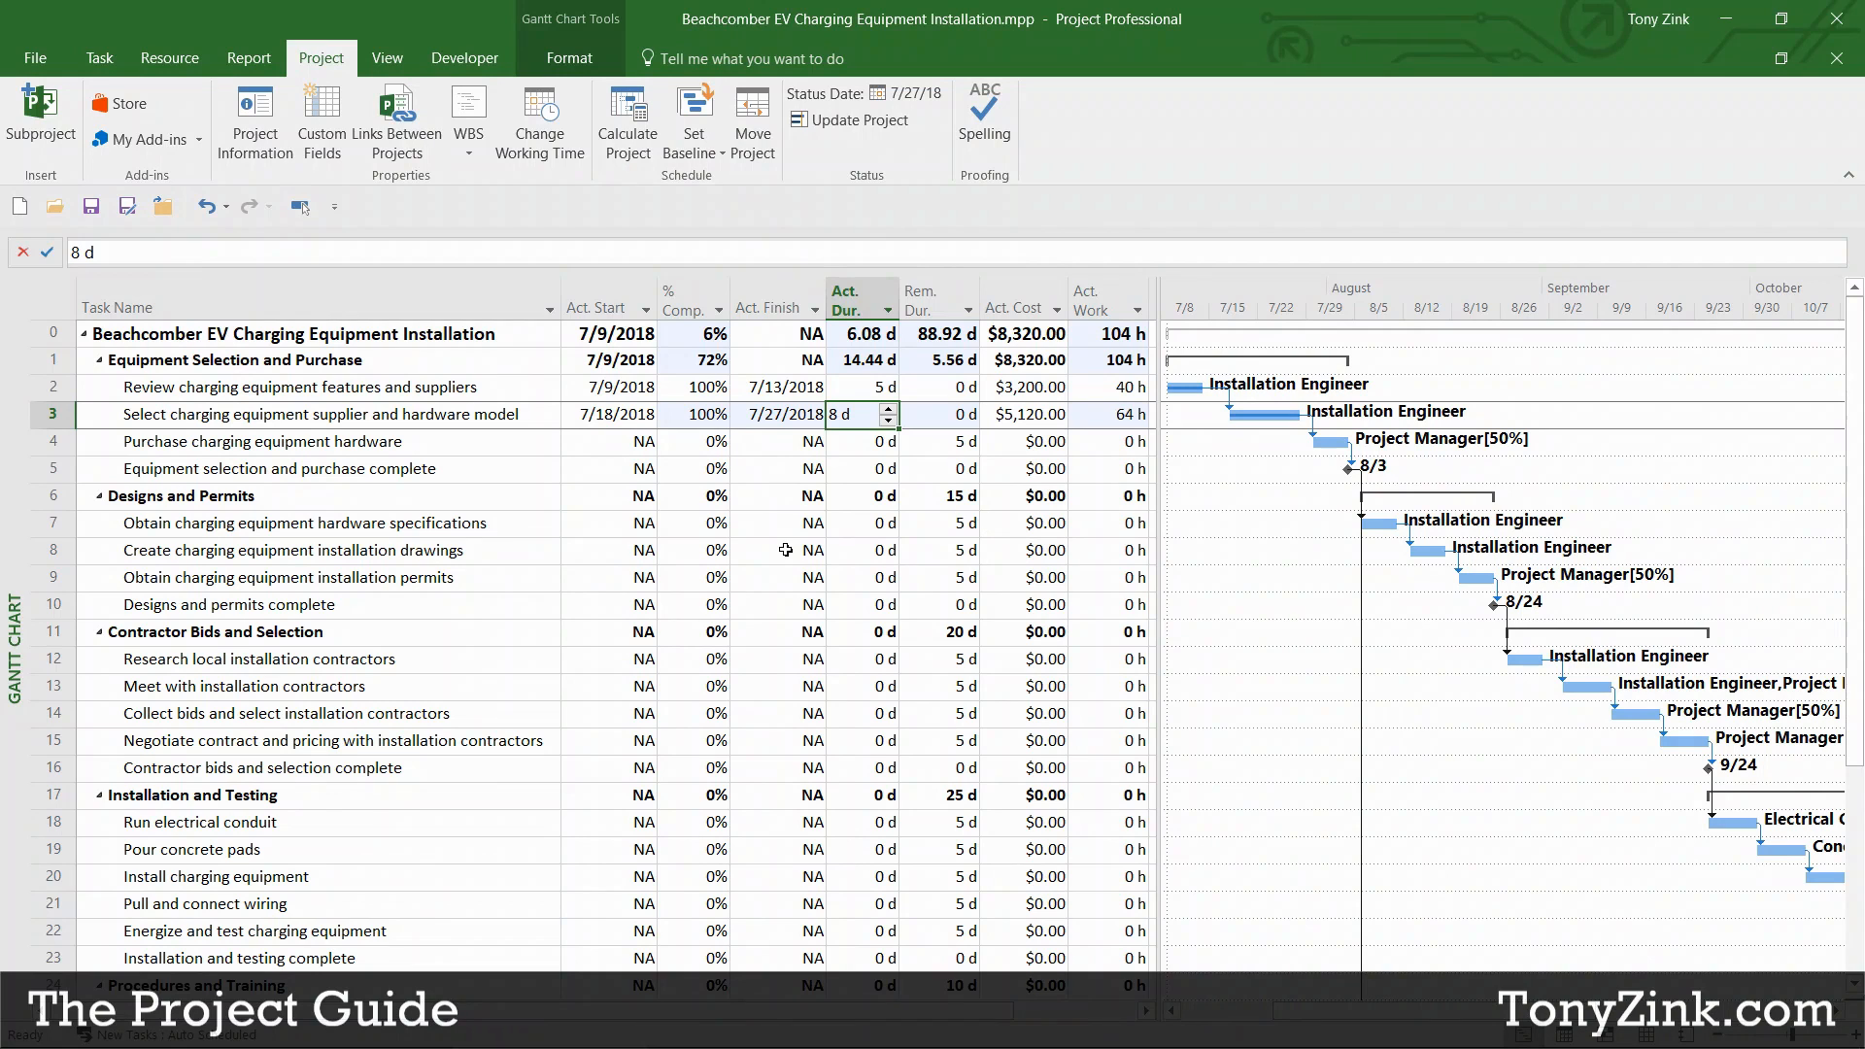
Step: Apply the Entry table so the sheet shows 95 days, 1,104 hours and $82,720.00
{"action": "right_click", "coordinate": [60, 305]}
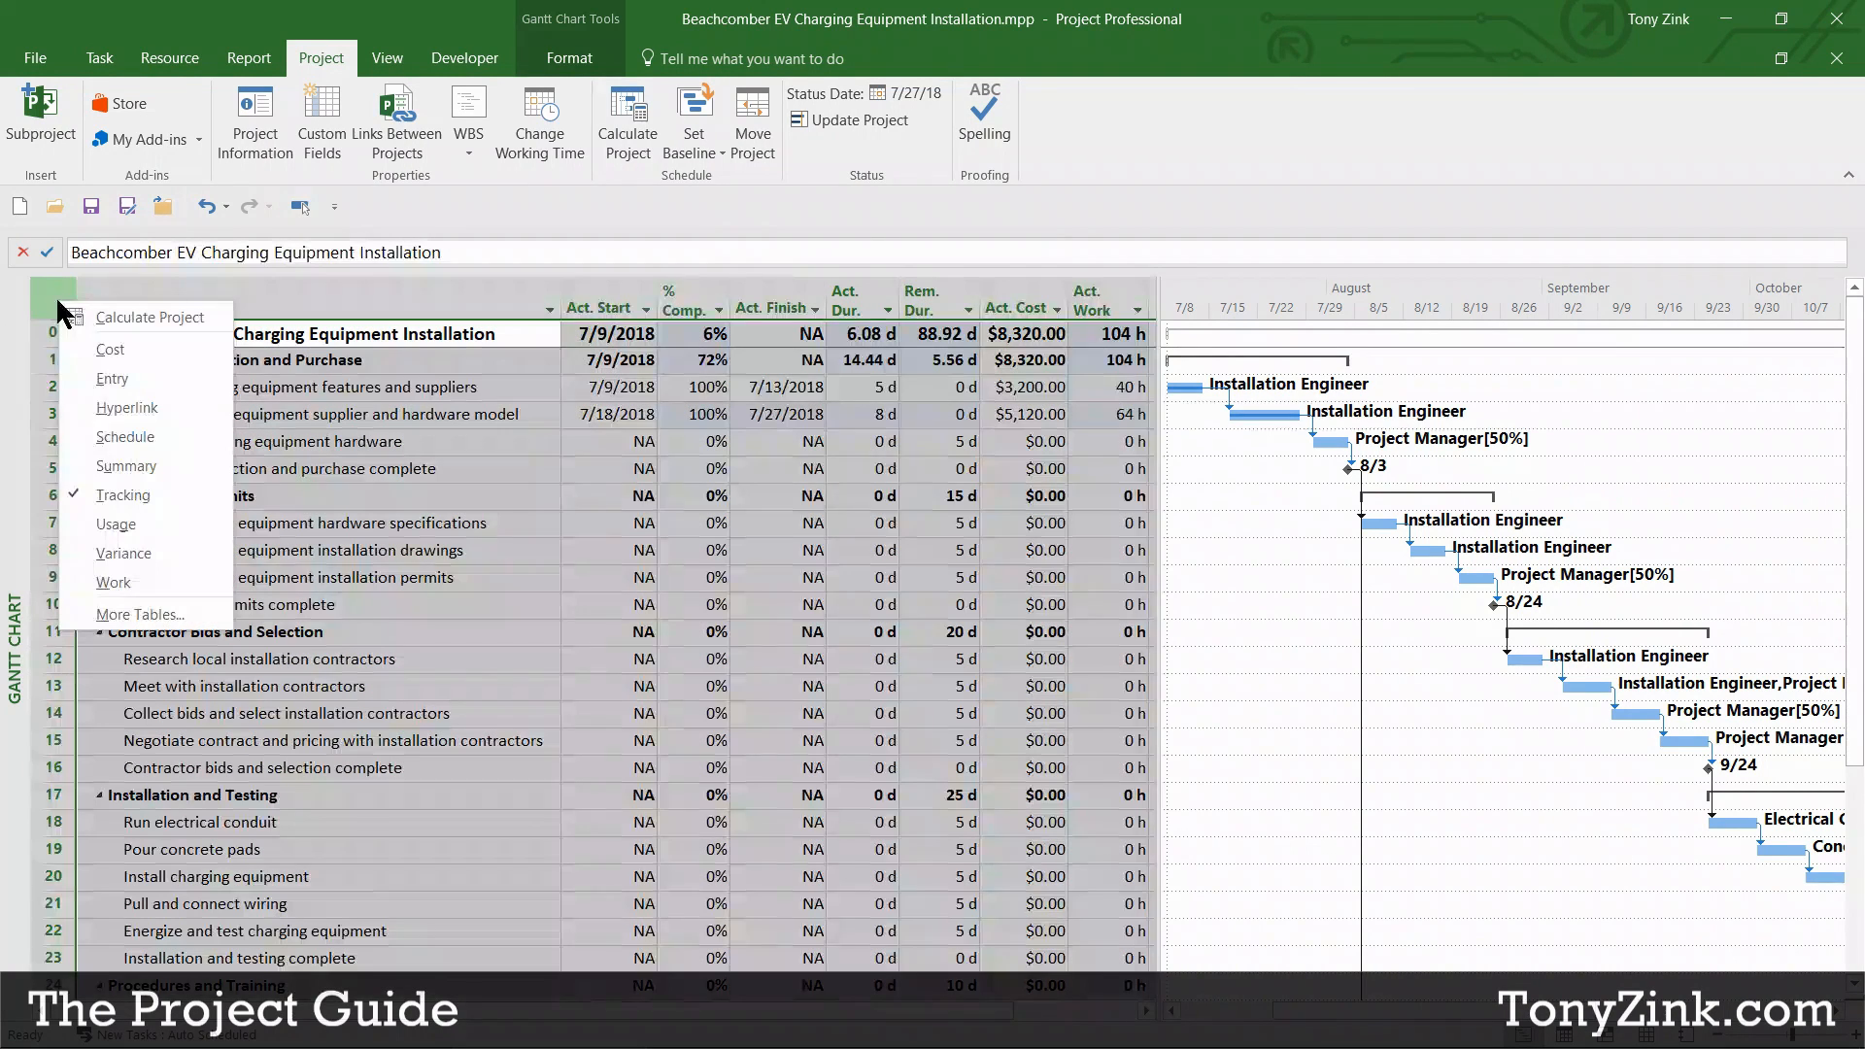
{"action": "right_click", "coordinate": [45, 301]}
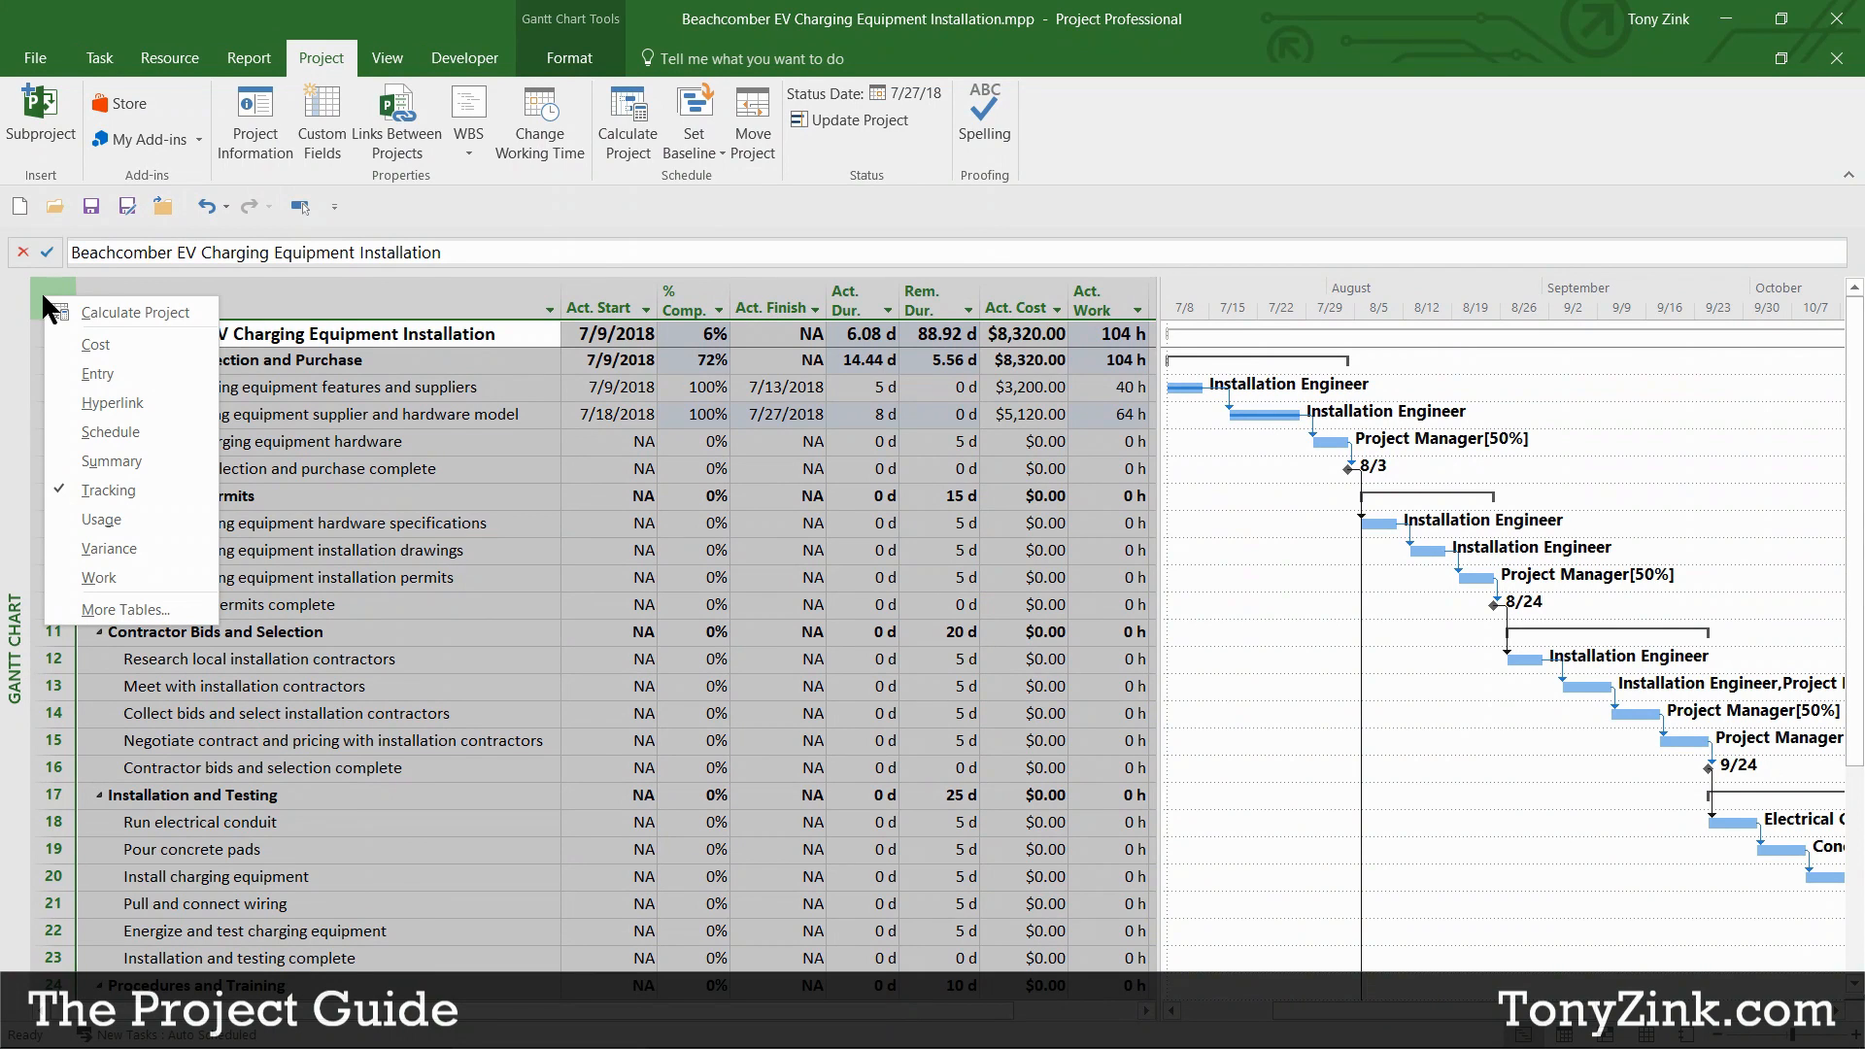
{"action": "left_click", "coordinate": [97, 373]}
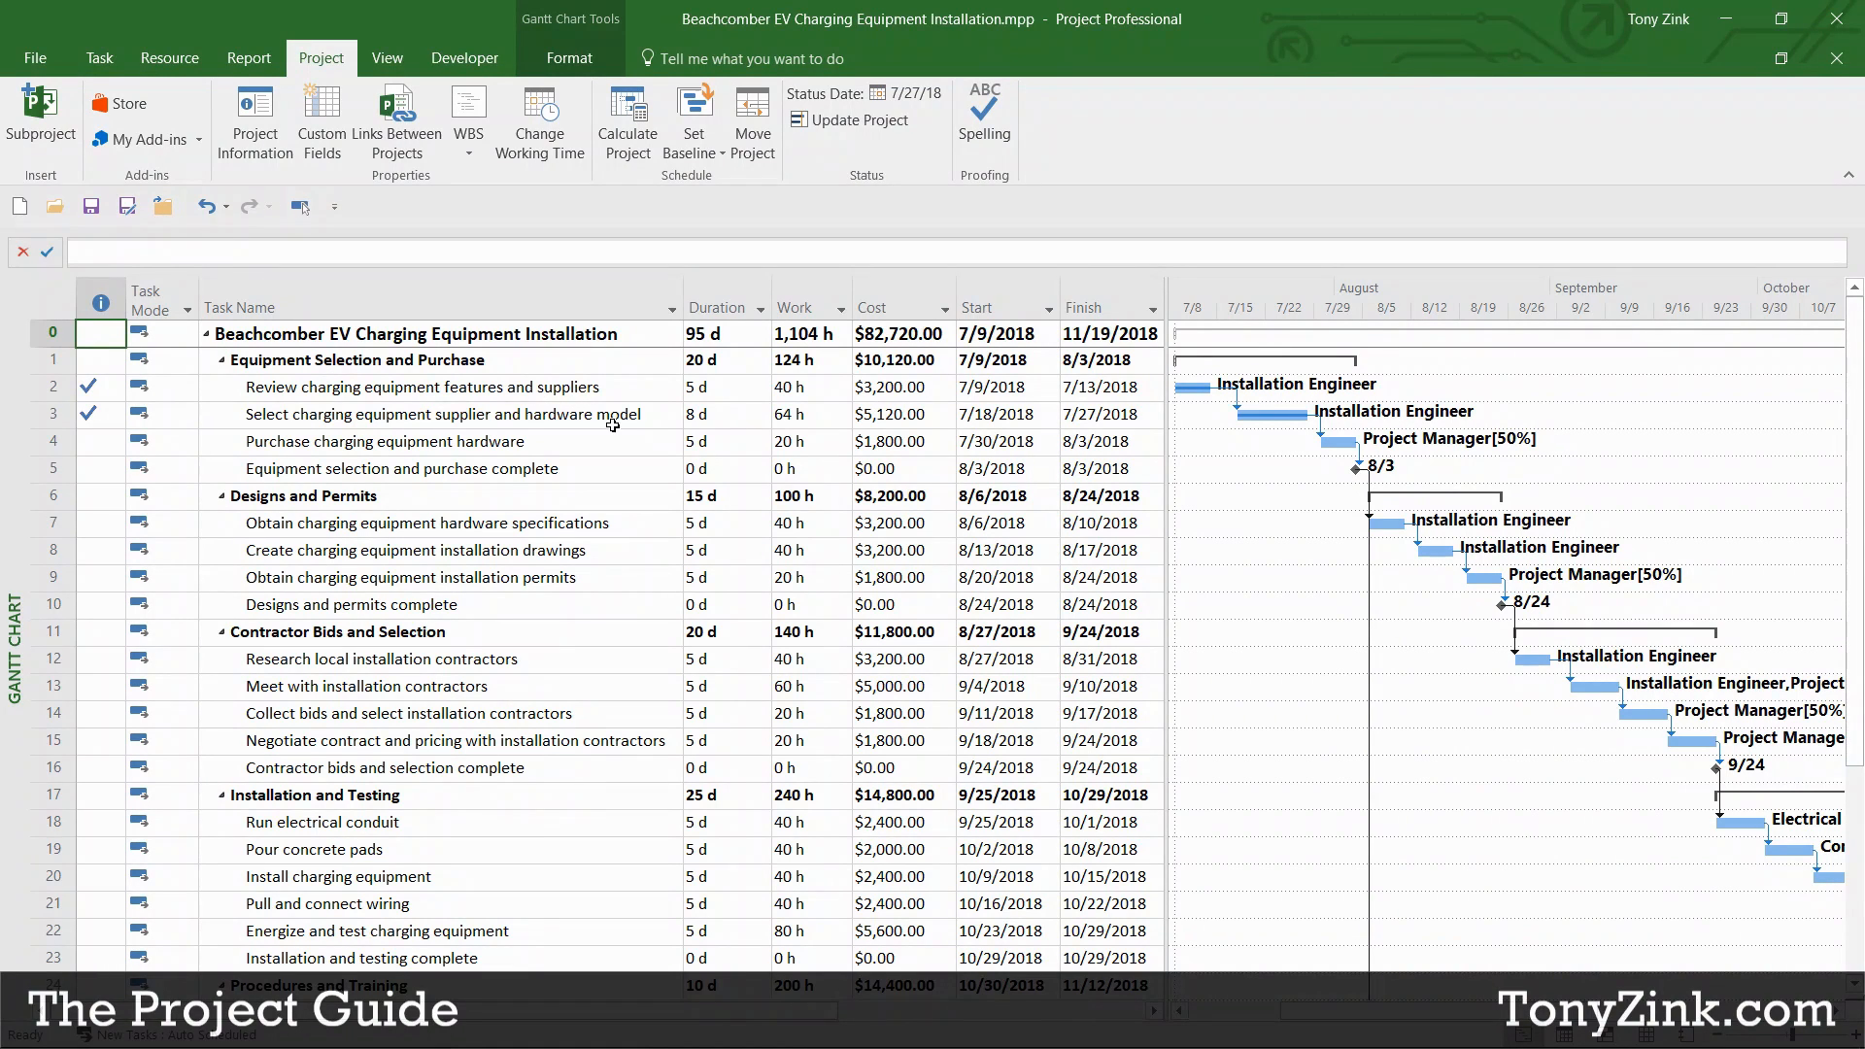
Step: Check the first task's 5-day duration and the second task's 8-day duration
{"action": "left_click", "coordinate": [647, 390]}
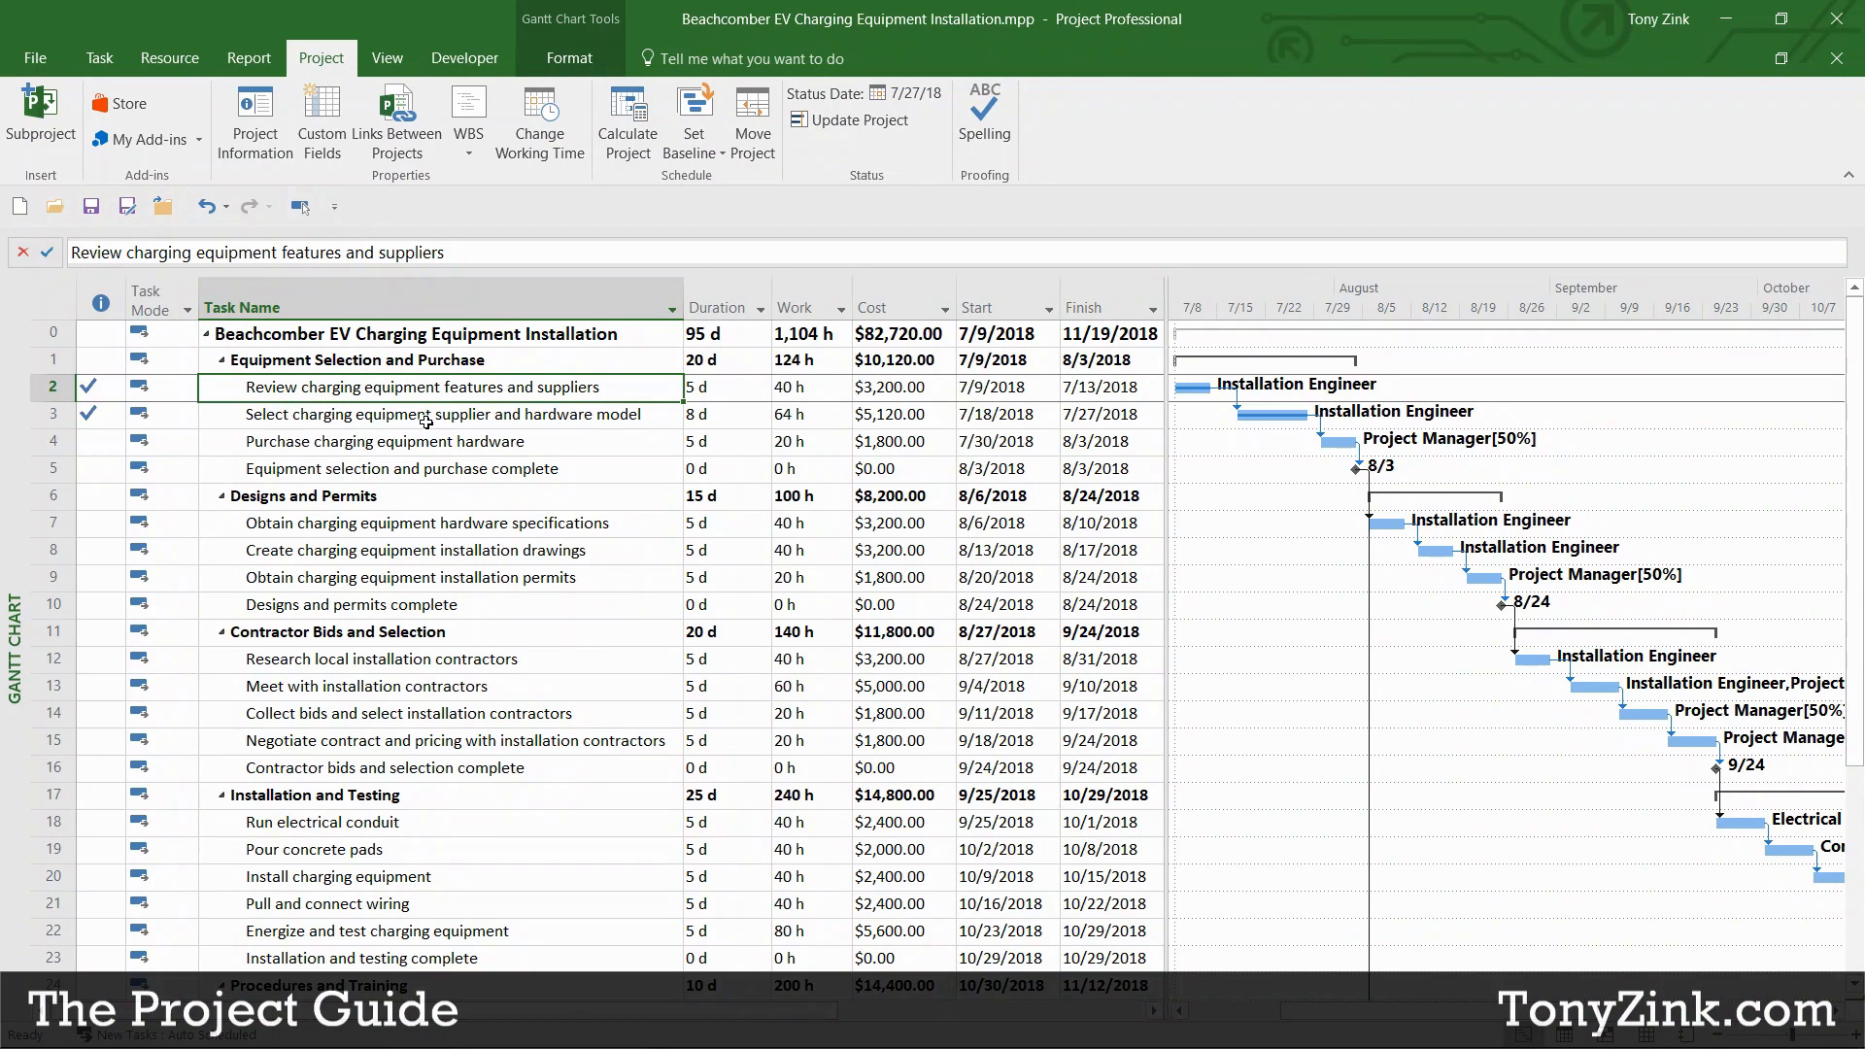
{"action": "left_click", "coordinate": [717, 391]}
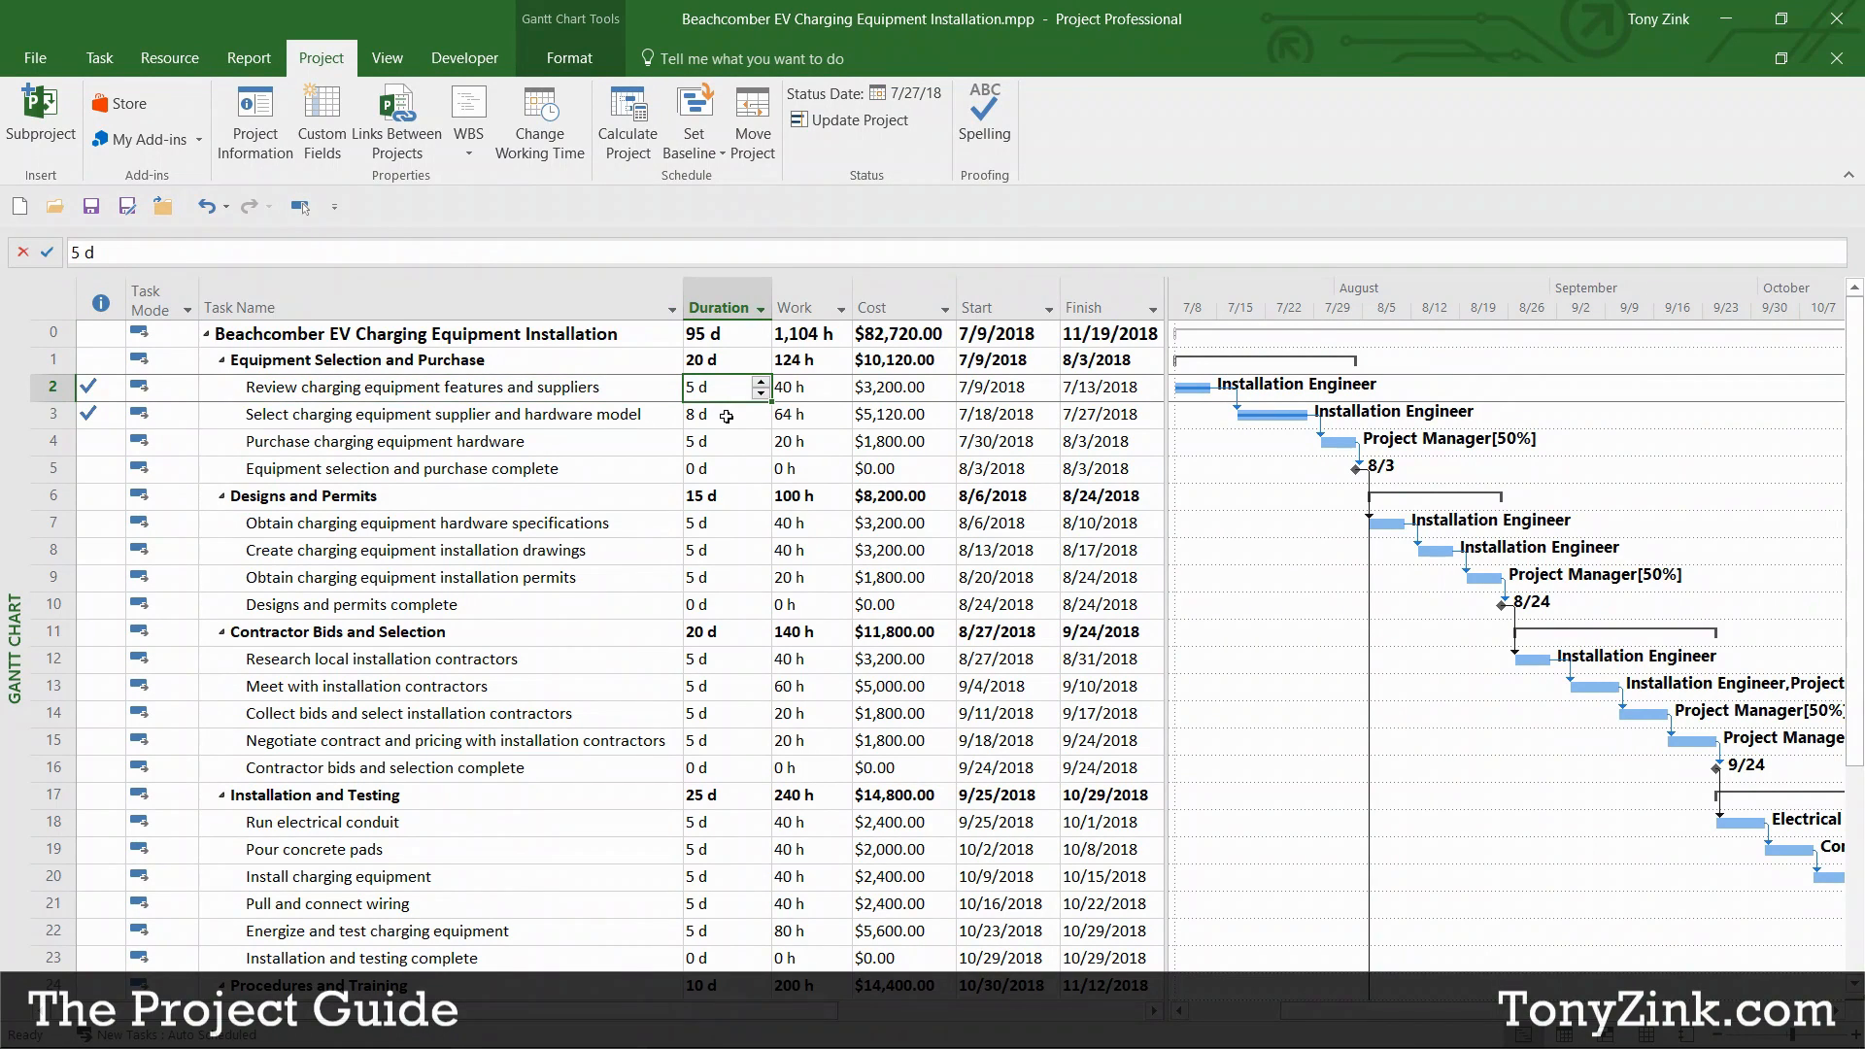
{"action": "left_click", "coordinate": [725, 415]}
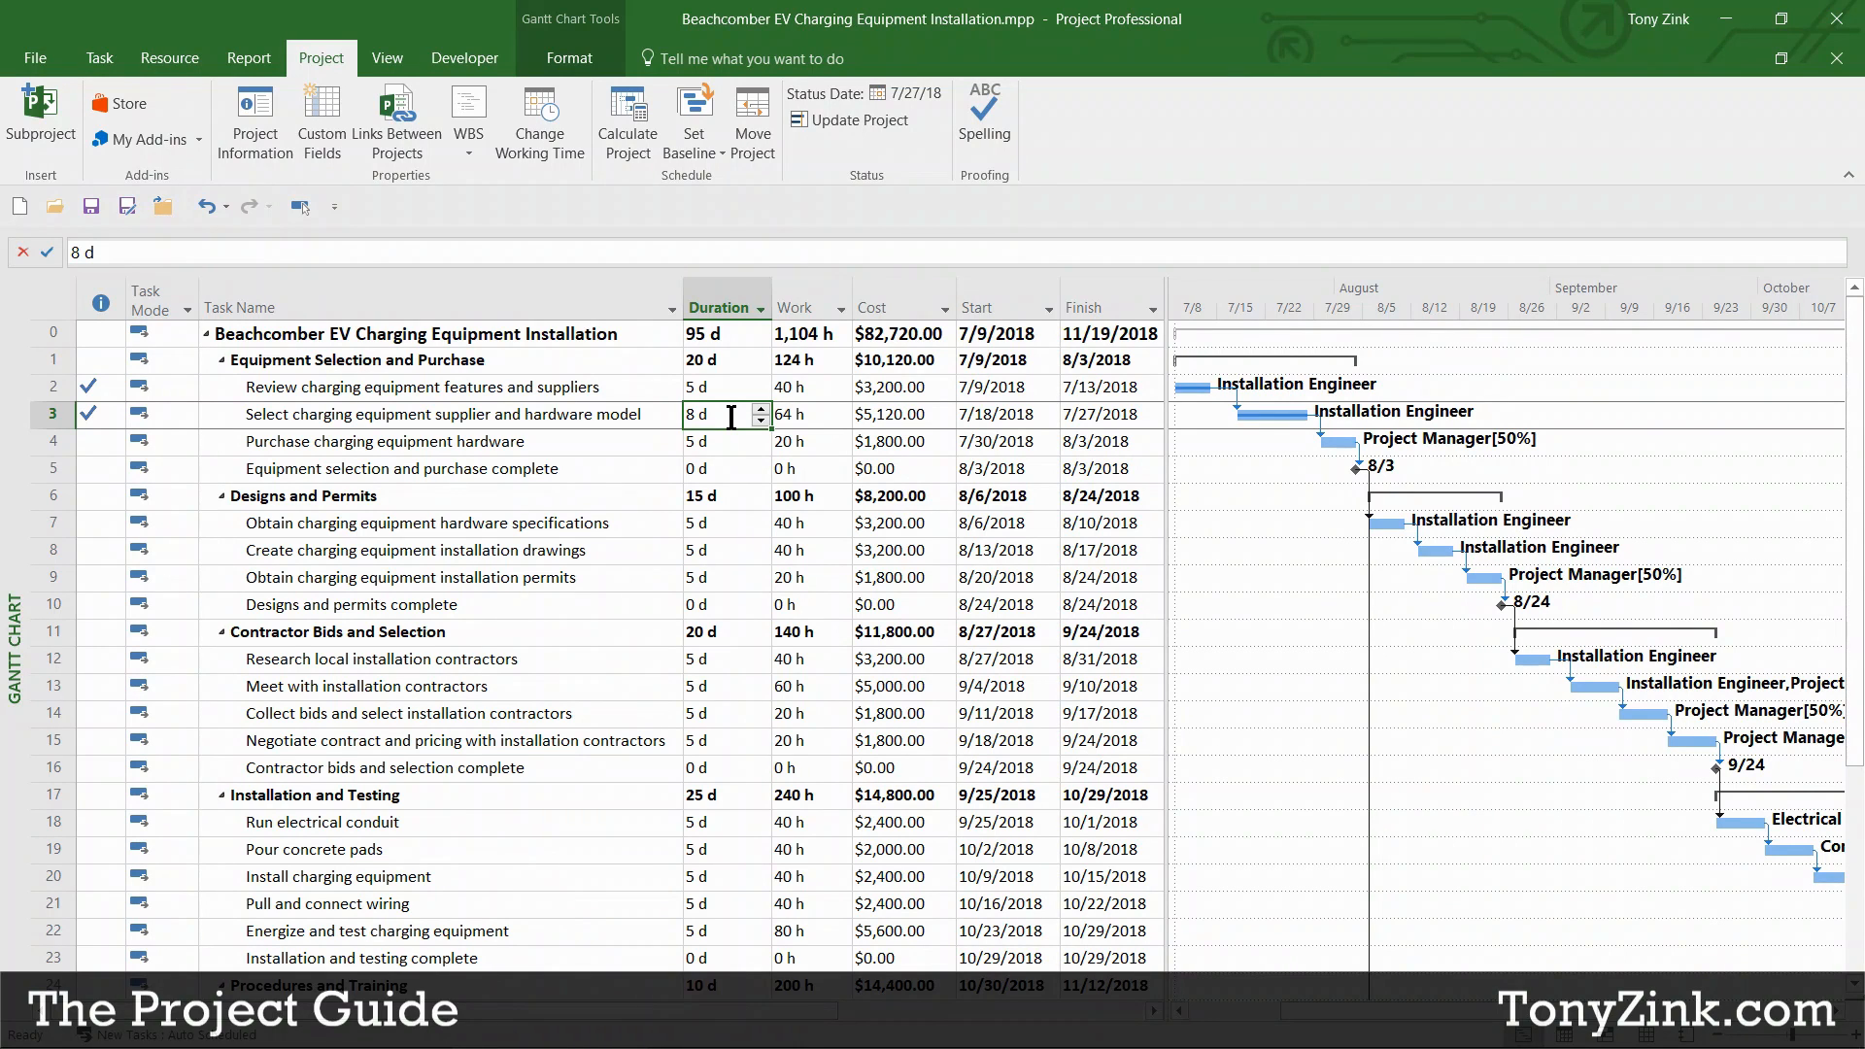
{"action": "left_click", "coordinate": [388, 60]}
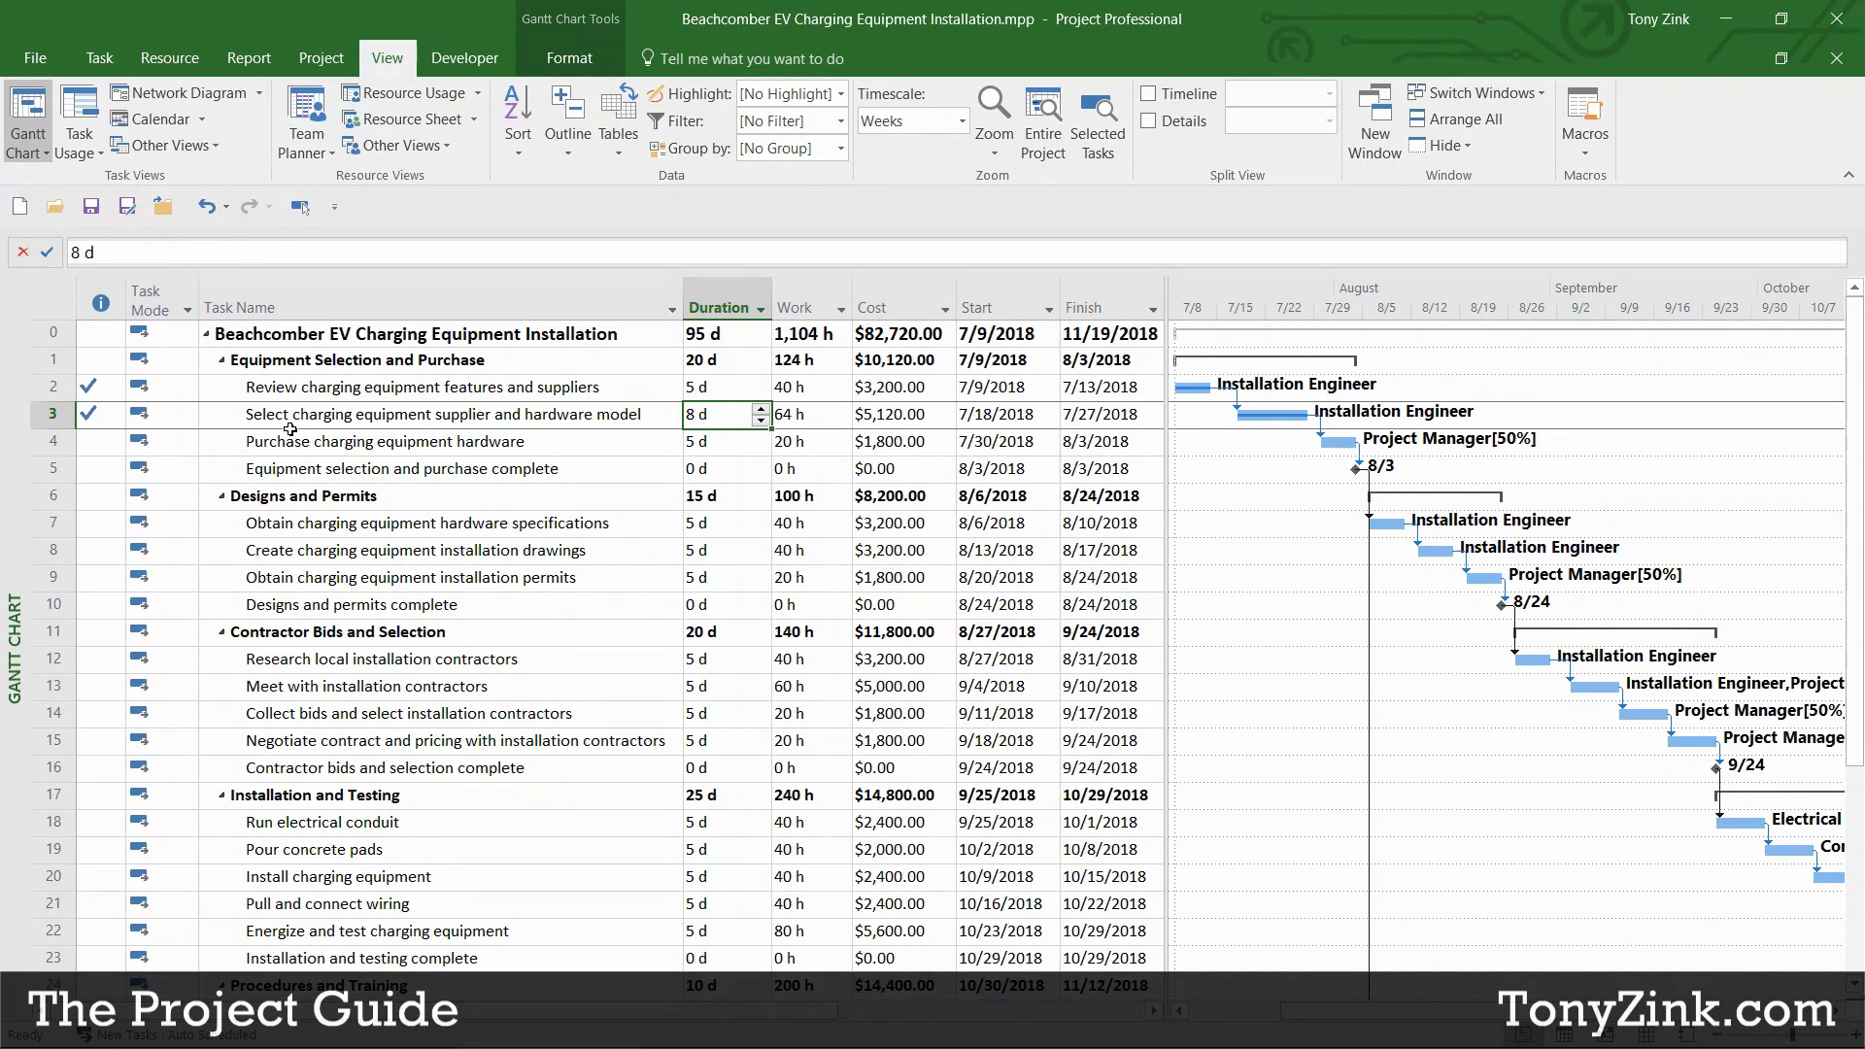
Step: Switch to the Tracking Gantt view and scroll the timeline to the July 2018 task bars
{"action": "left_click", "coordinate": [39, 156]}
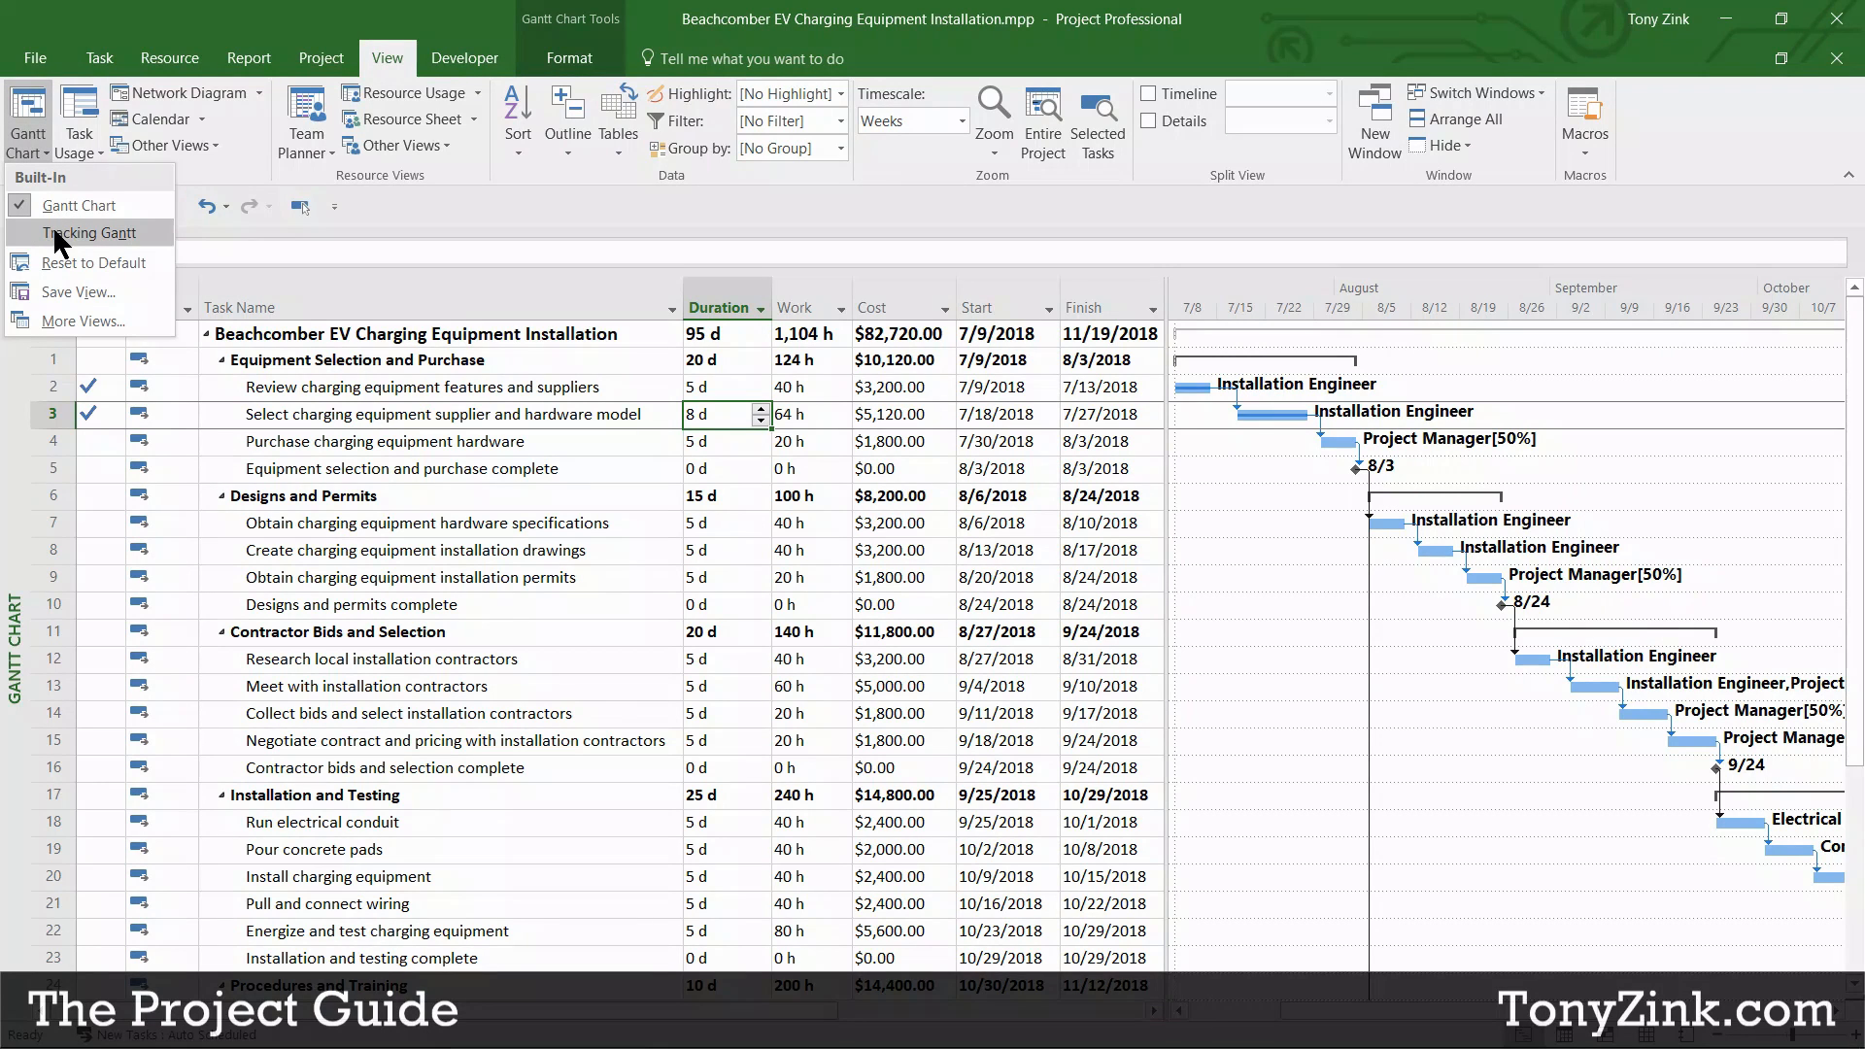
{"action": "left_click", "coordinate": [143, 233]}
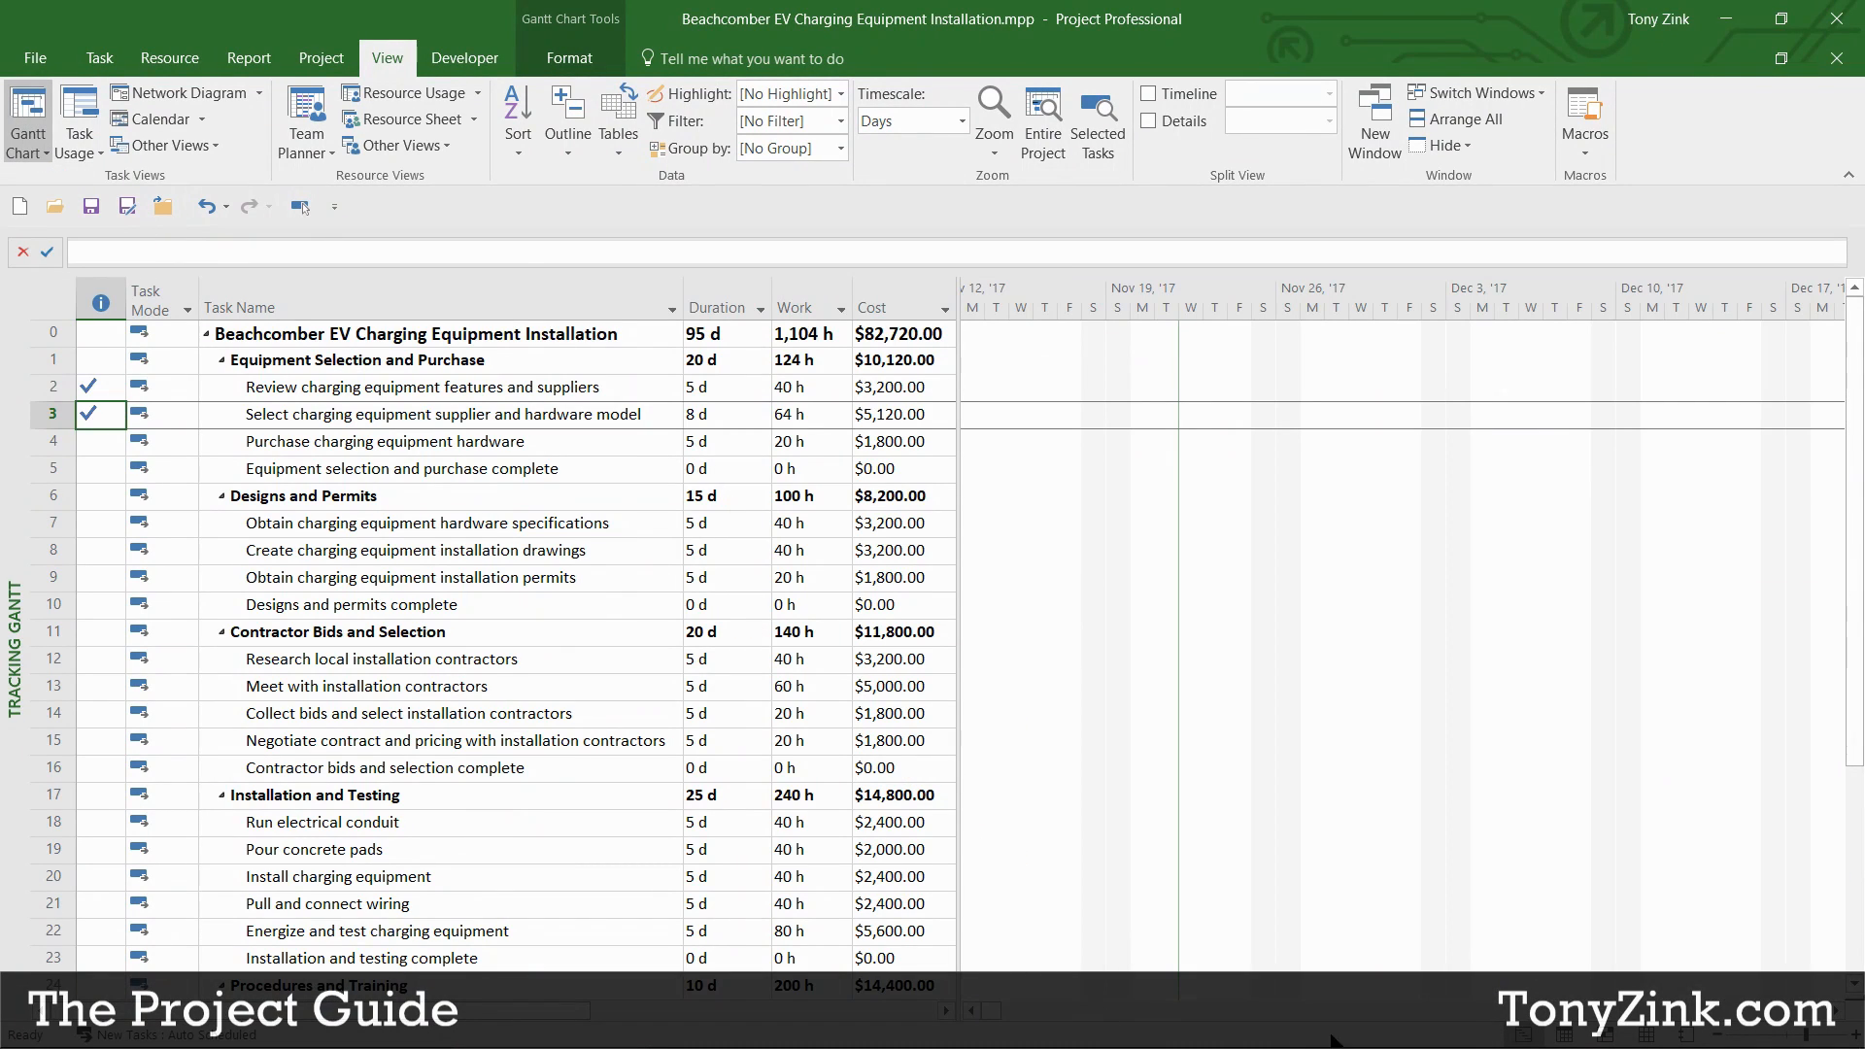
{"action": "key", "text": "alt+Home"}
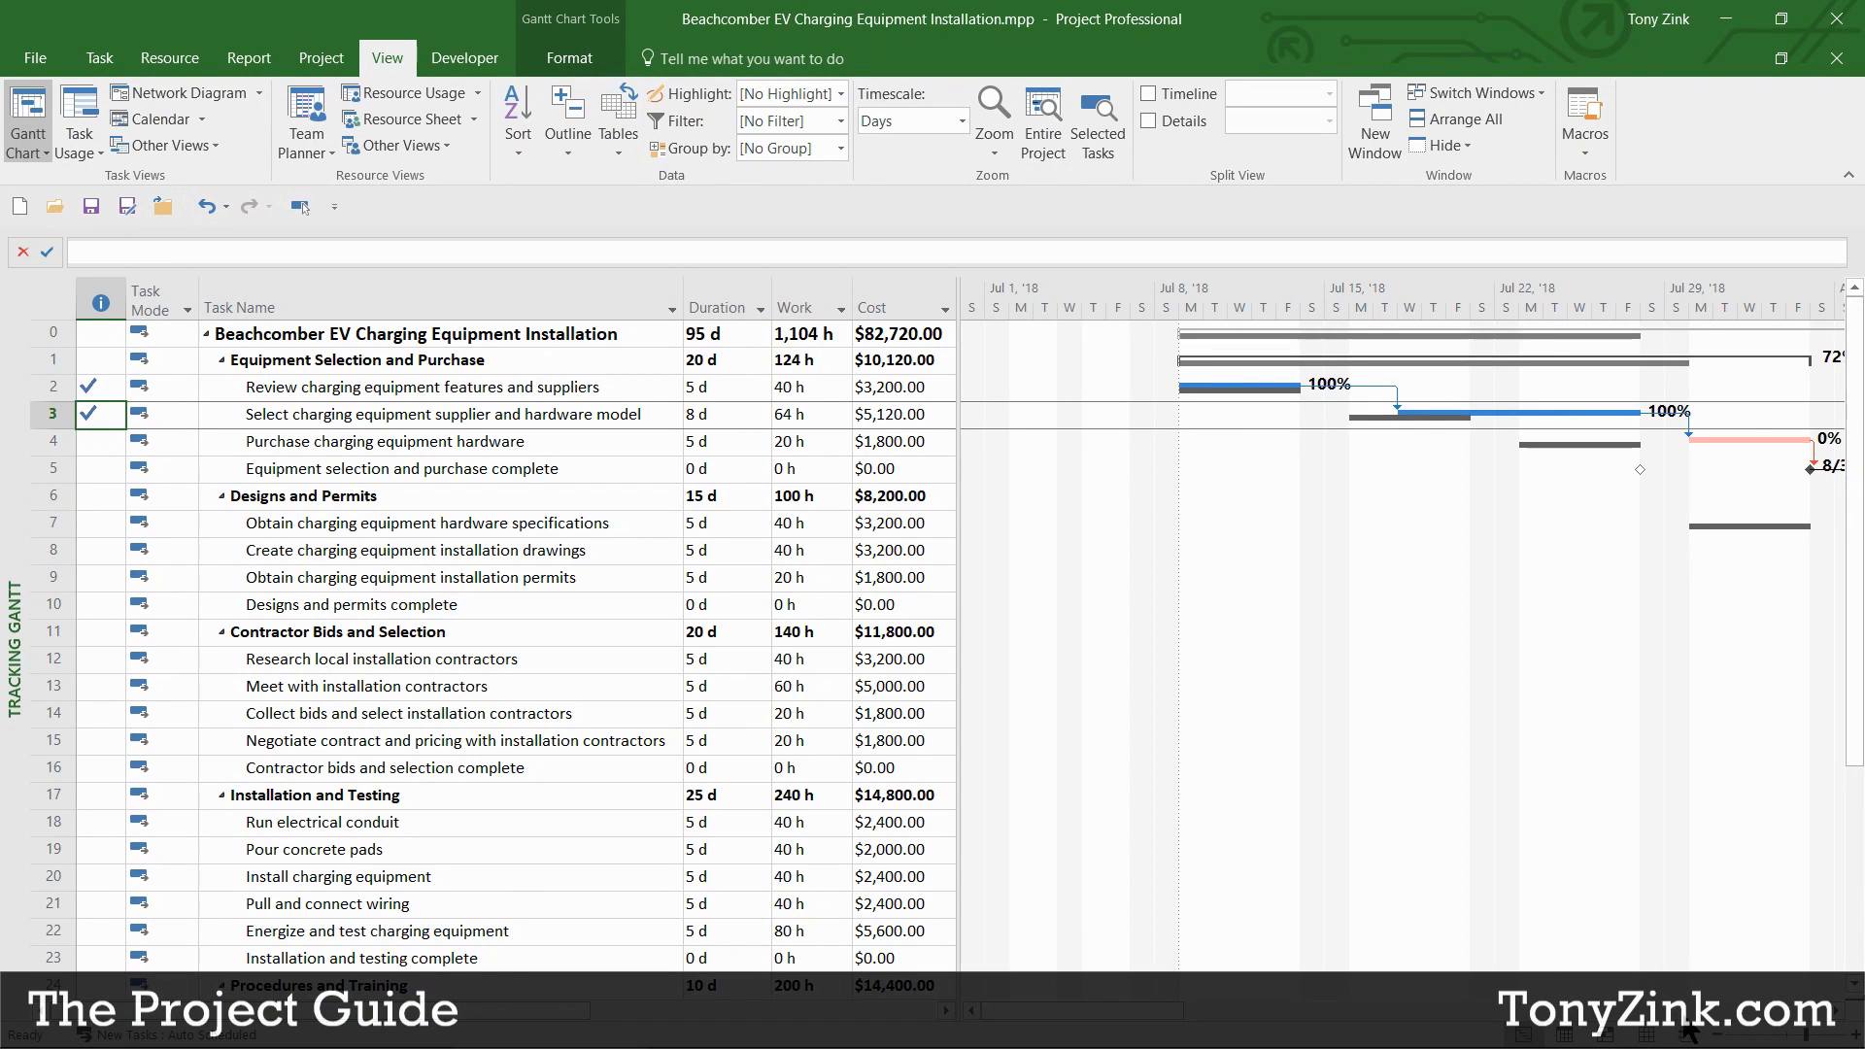
{"action": "left_click", "coordinate": [1835, 1011]}
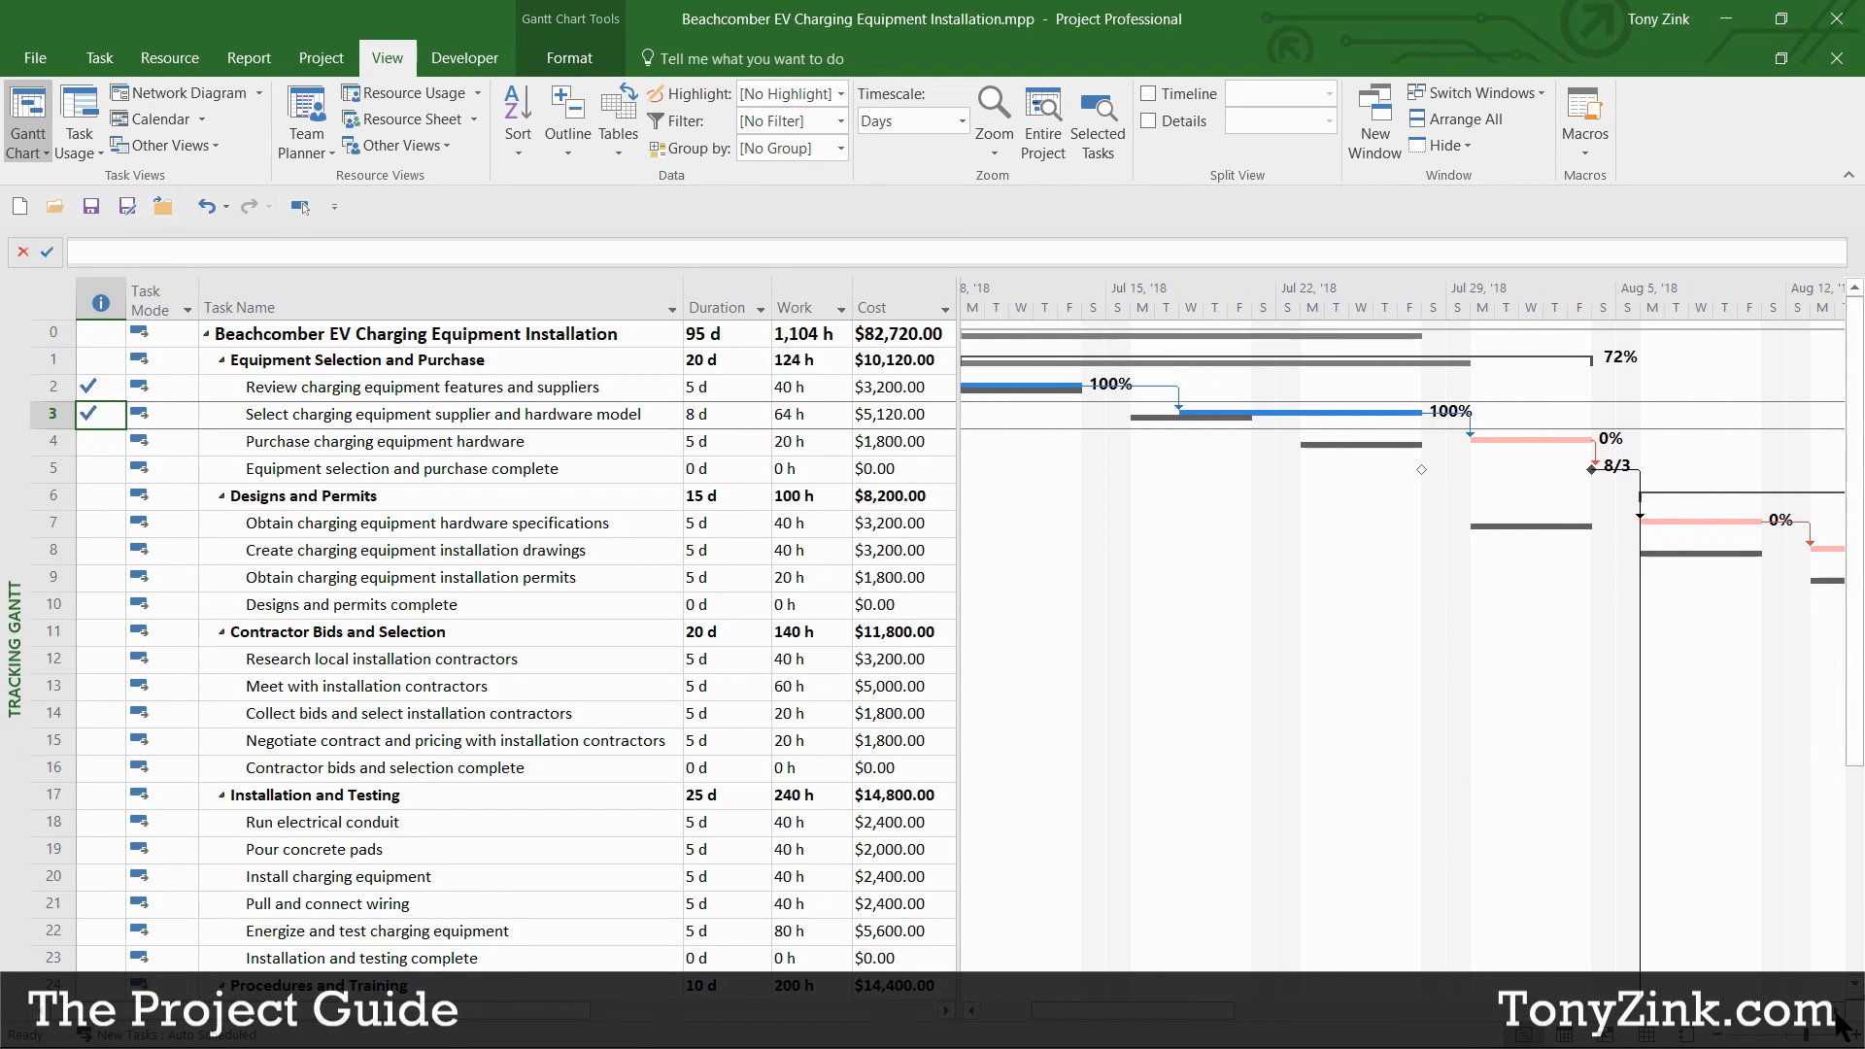
{"action": "left_click", "coordinate": [971, 1010]}
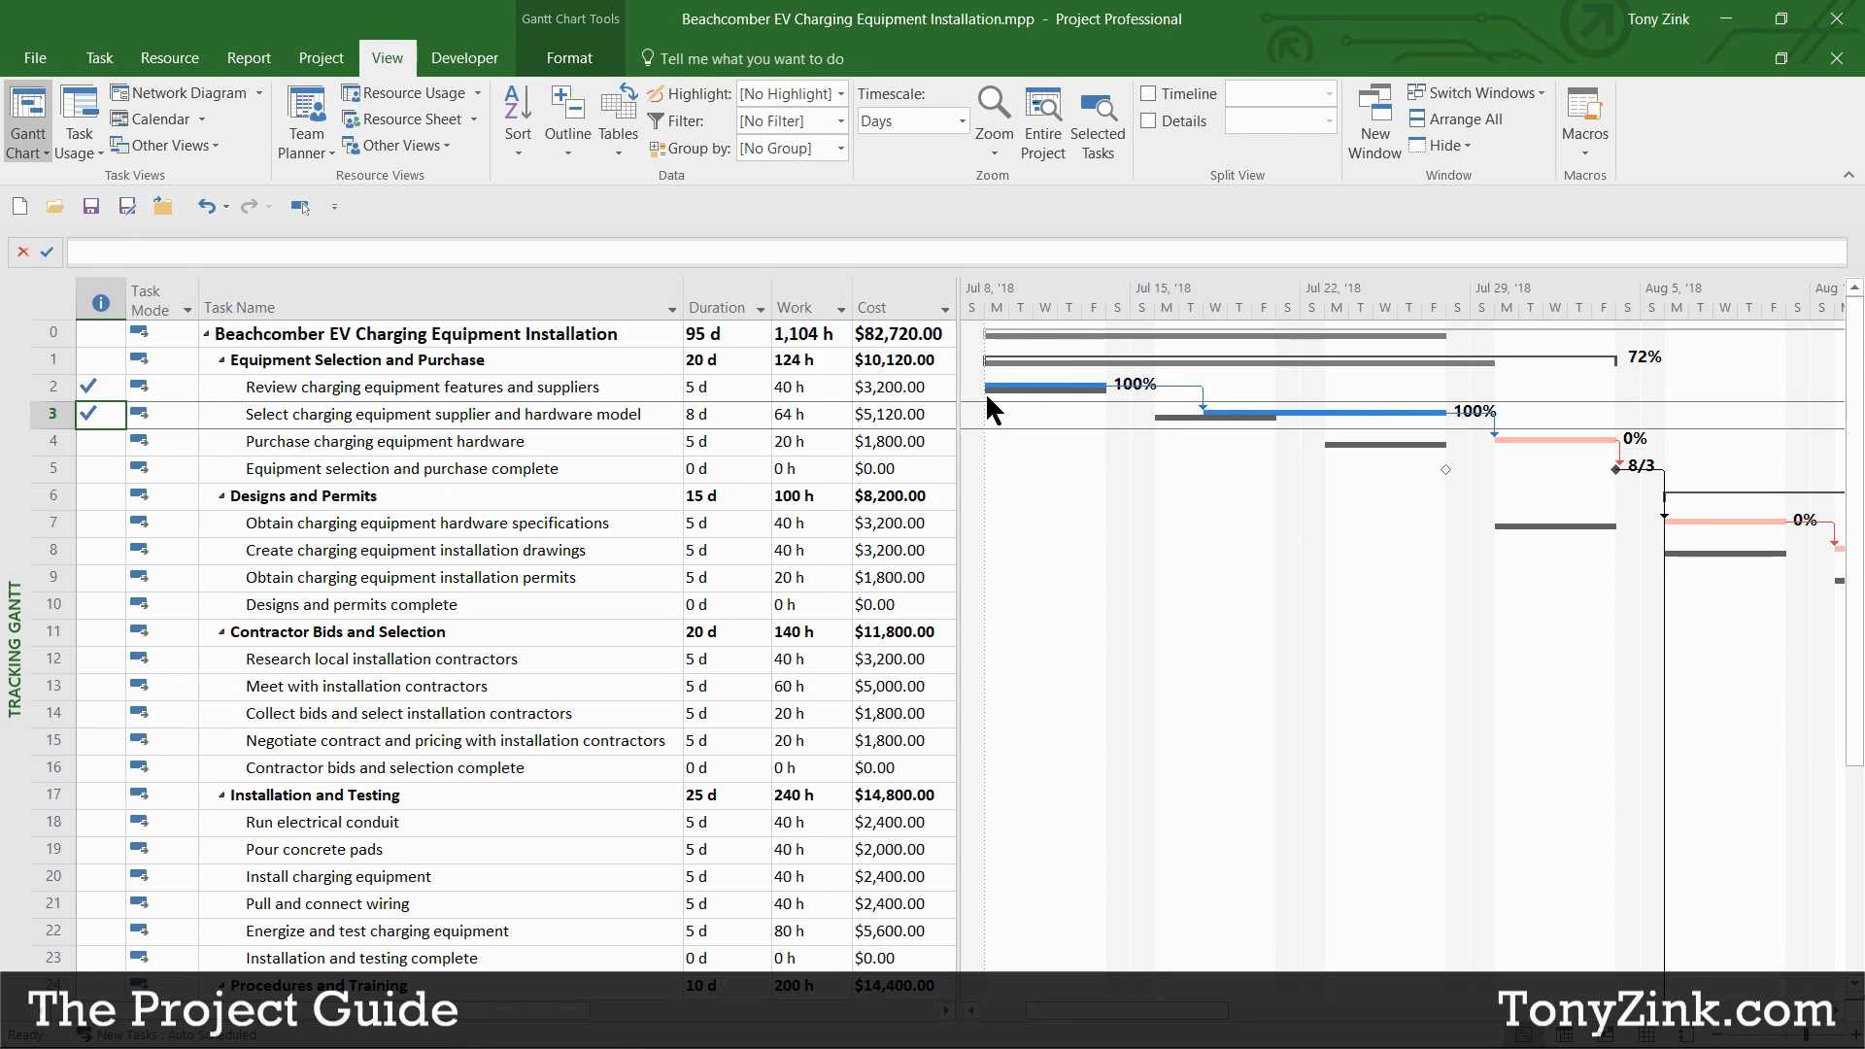
Step: Select the rows of the two completed tasks to compare their 100% bars
{"action": "left_click", "coordinate": [642, 384]}
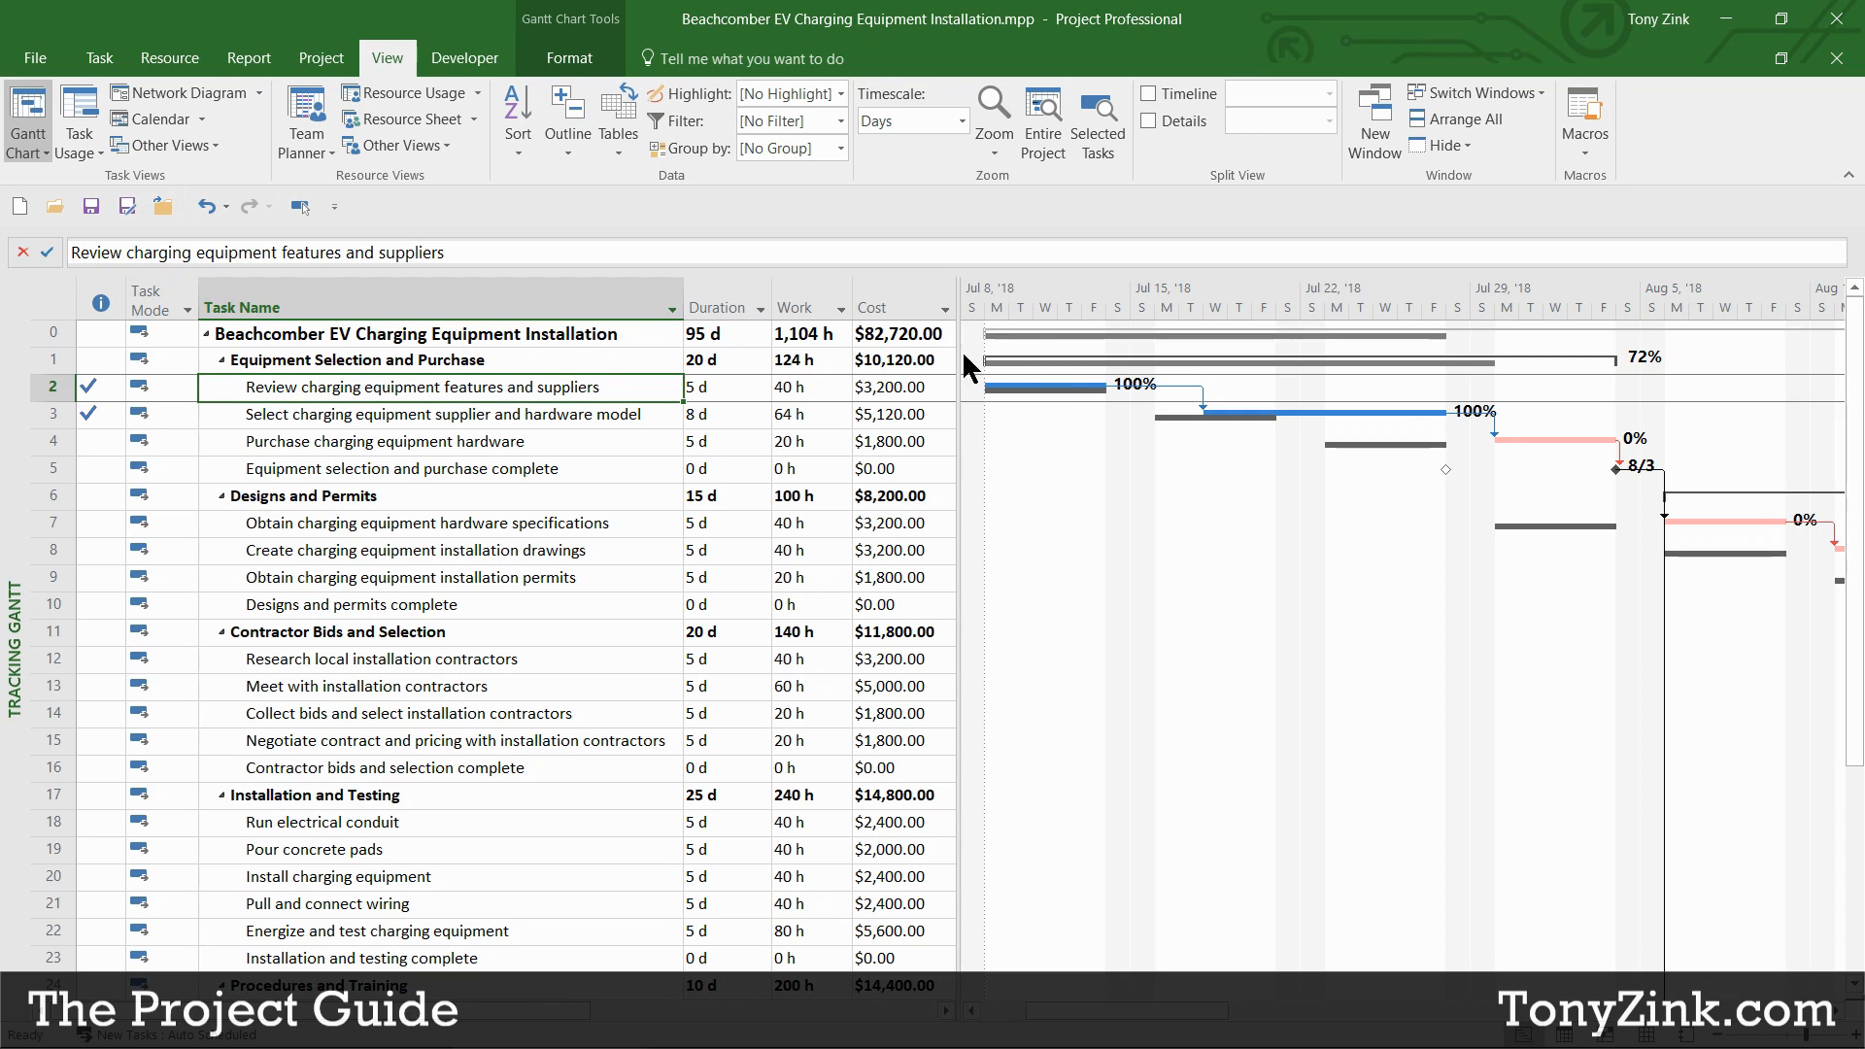
{"action": "left_click", "coordinate": [53, 386]}
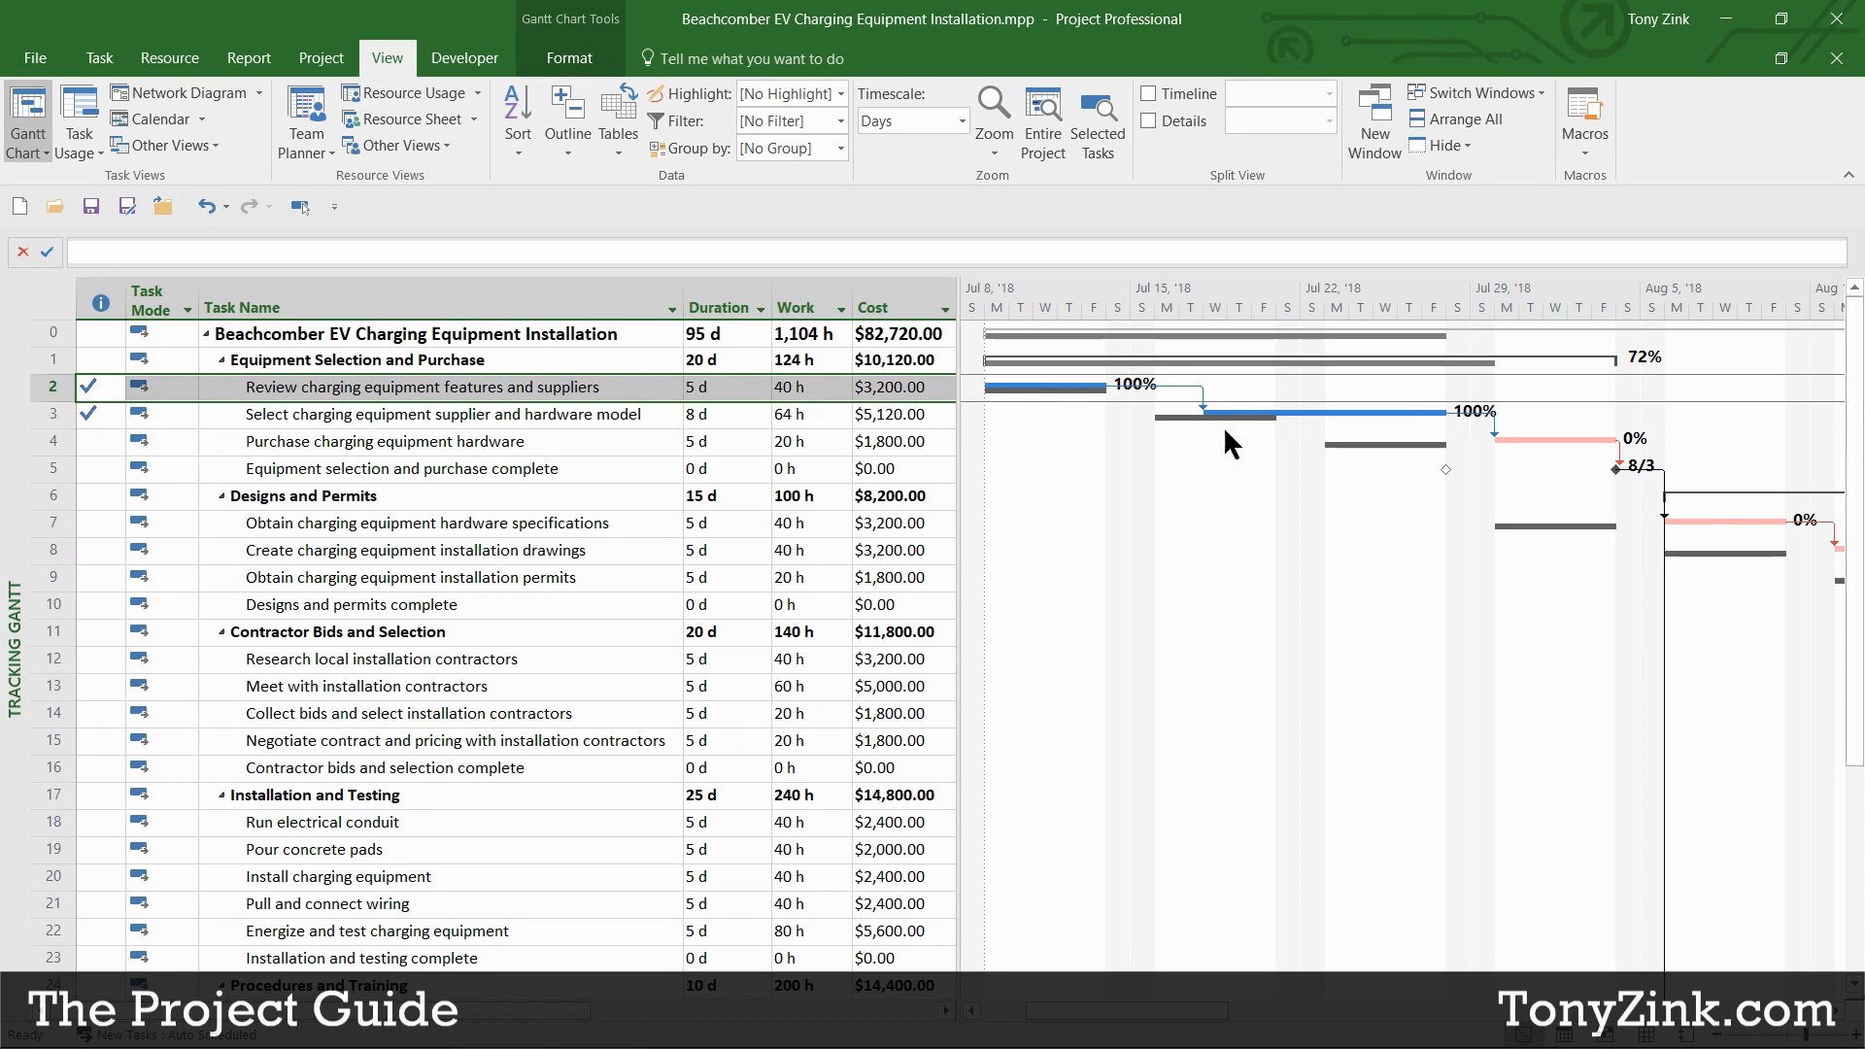
{"action": "left_click", "coordinate": [53, 414]}
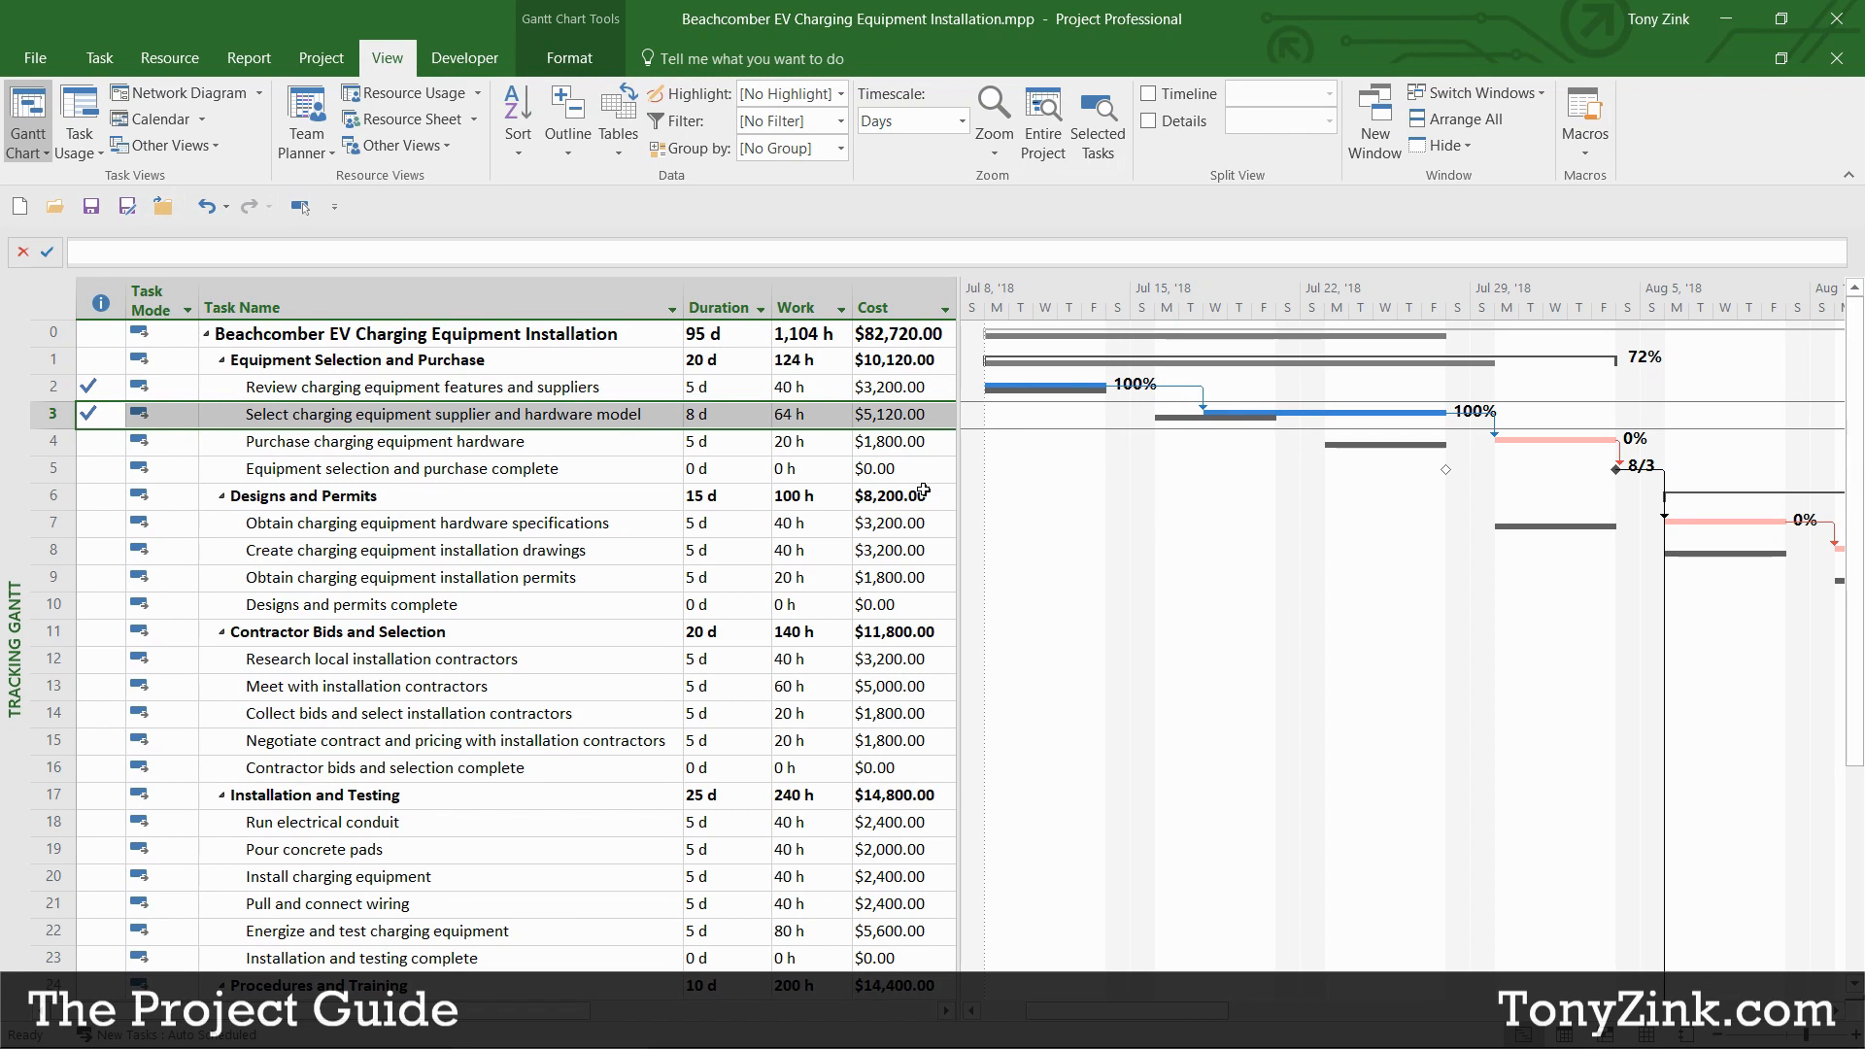
Step: Return to the standard Gantt Chart view and browse the full table list without changing tables
{"action": "right_click", "coordinate": [49, 299]}
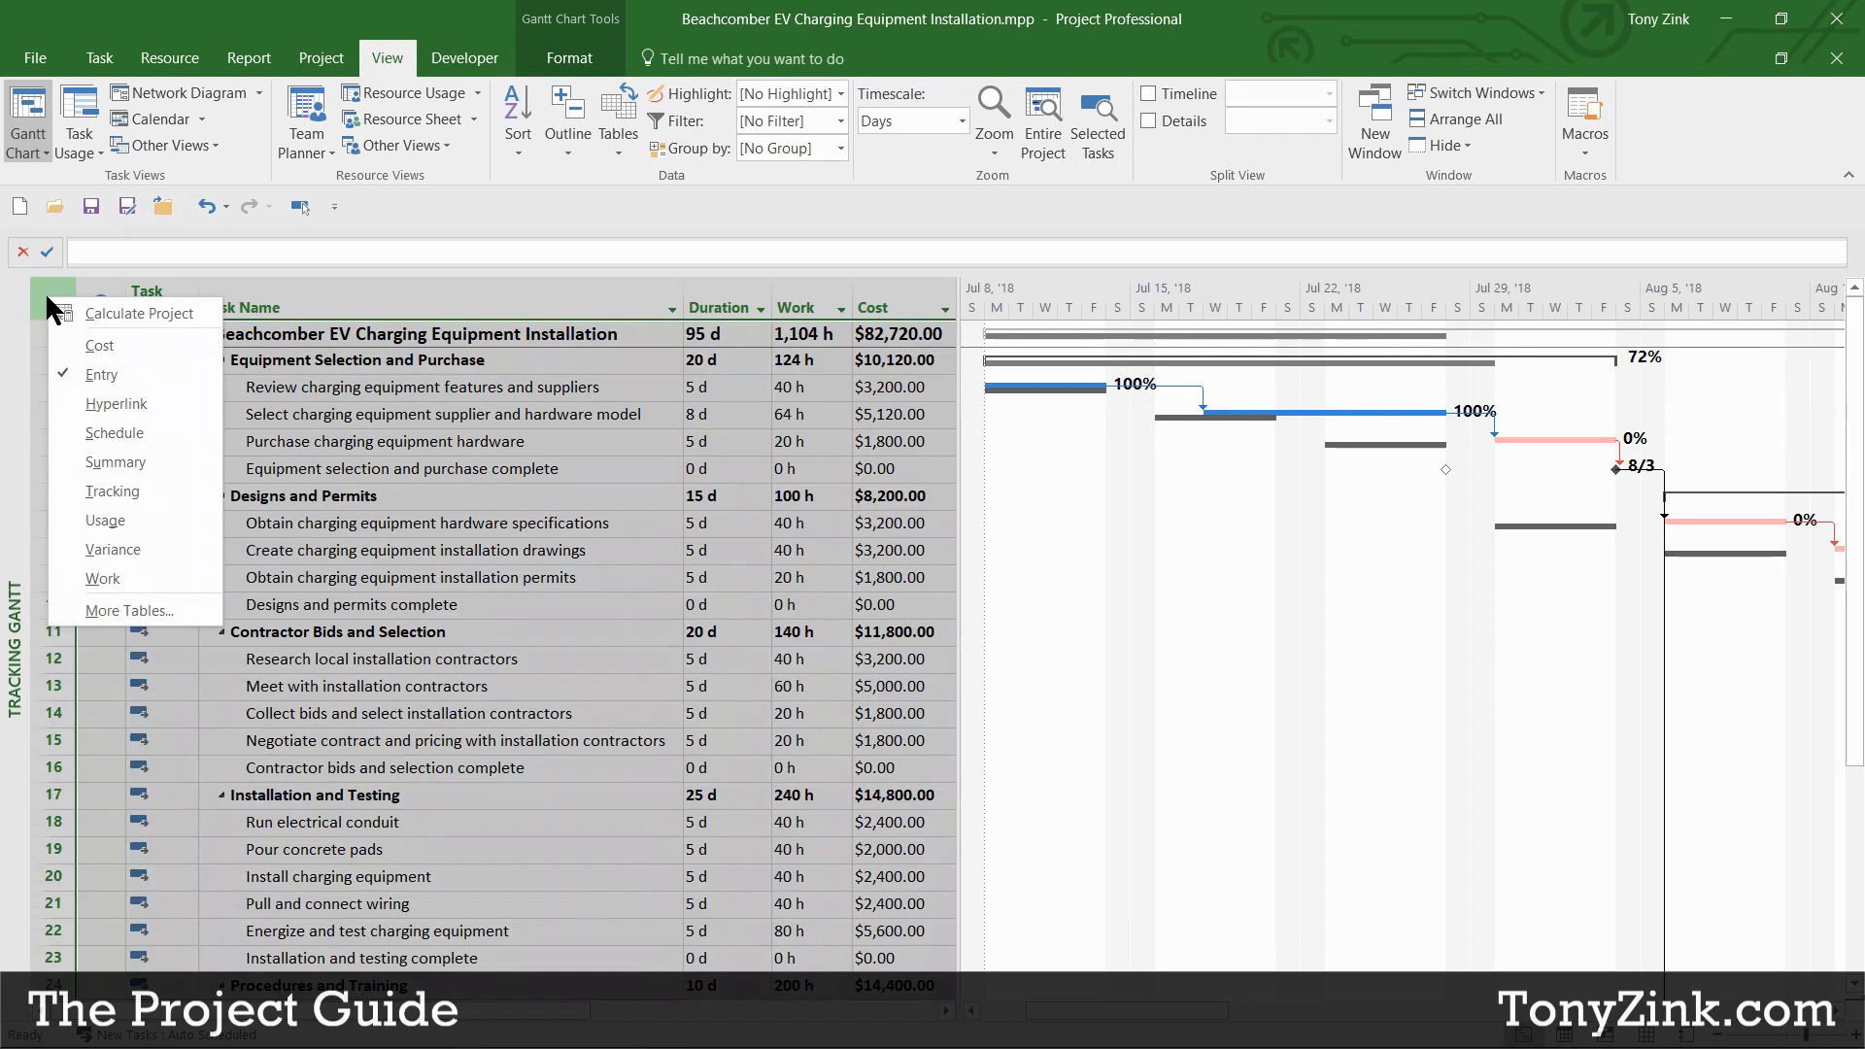
{"action": "left_click", "coordinate": [28, 151]}
{"action": "left_click", "coordinate": [84, 204]}
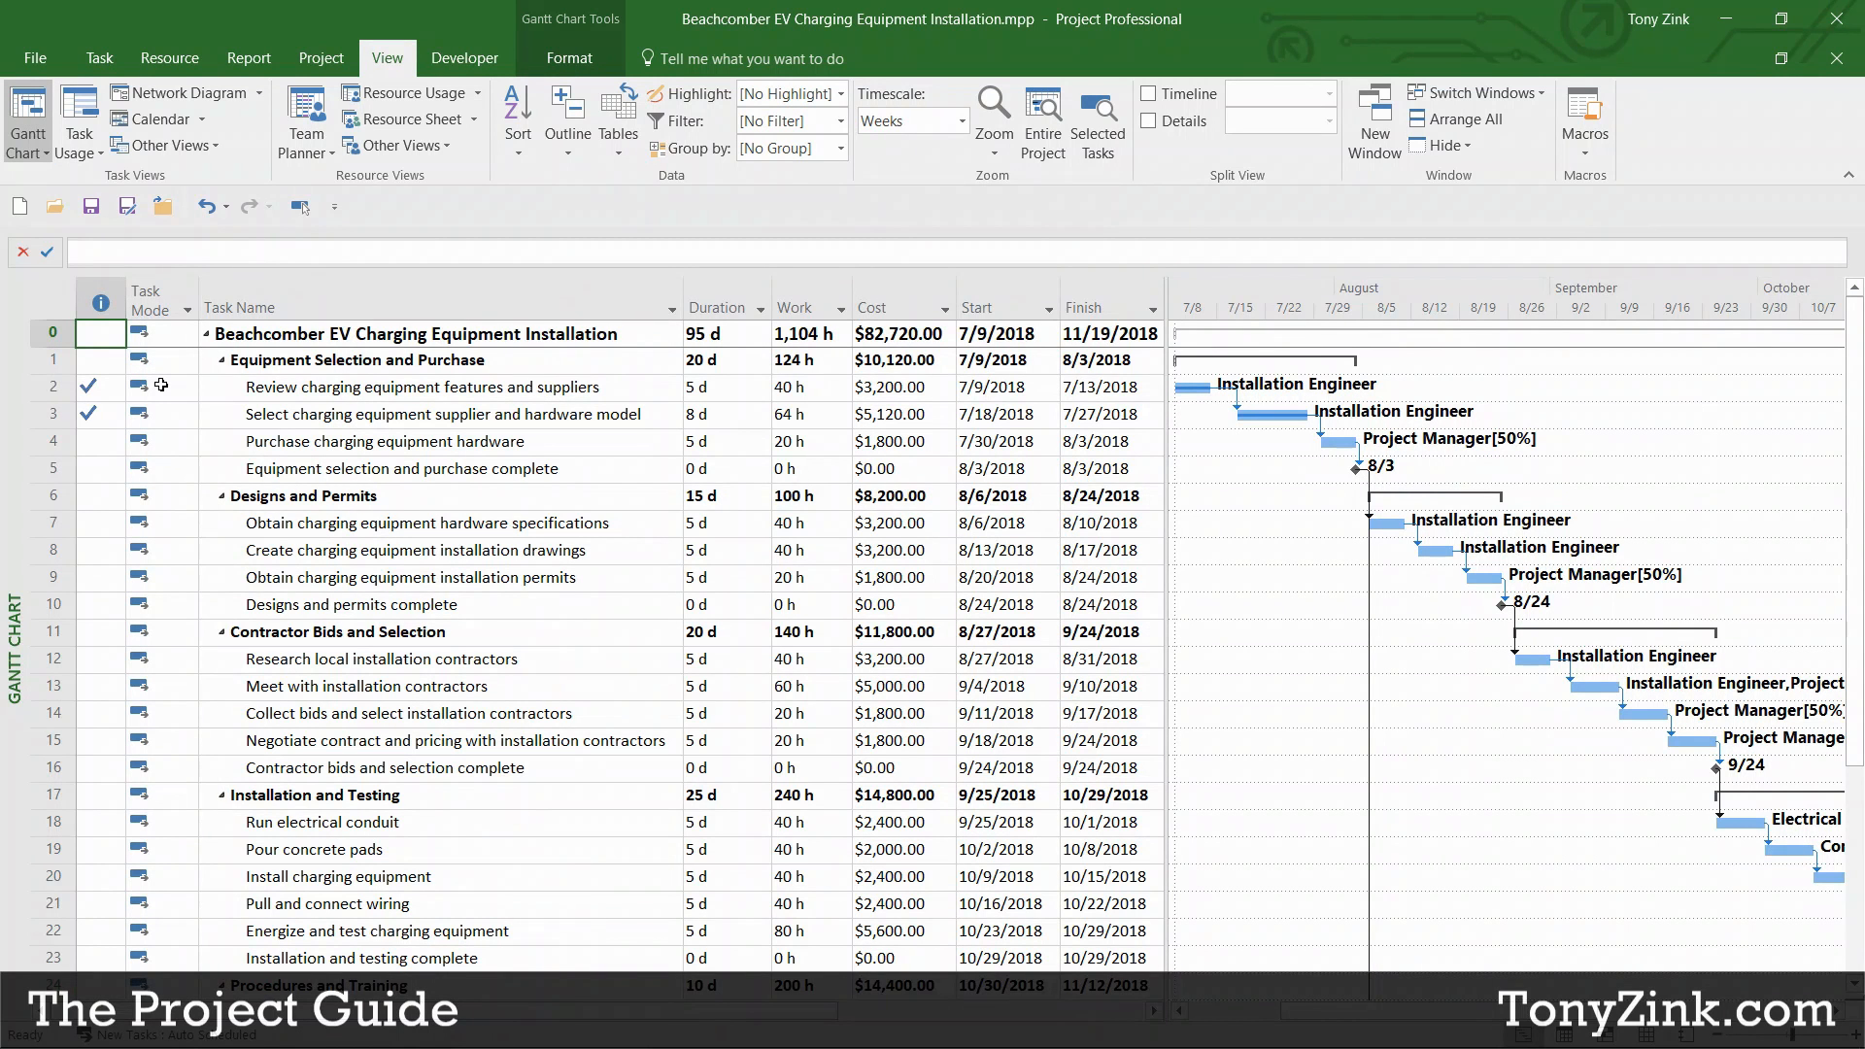
{"action": "right_click", "coordinate": [55, 301]}
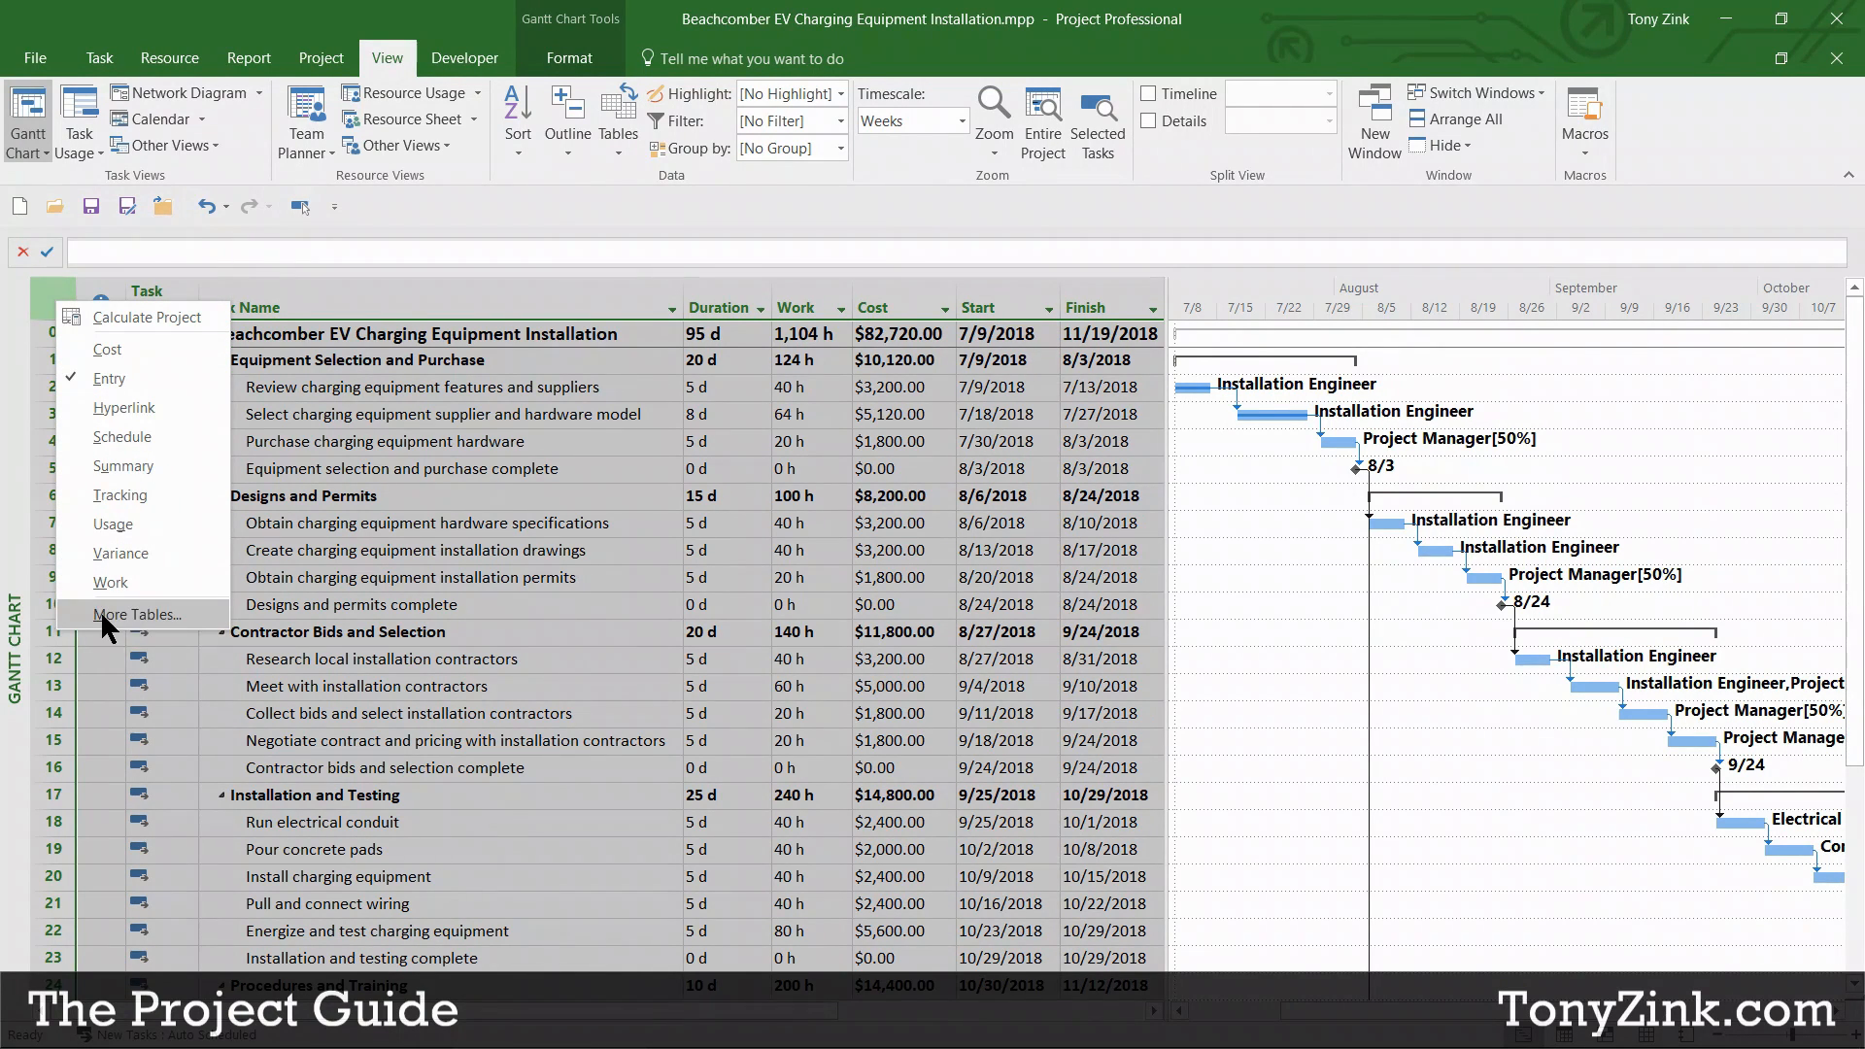
{"action": "left_click", "coordinate": [161, 614]}
{"action": "left_click_drag", "start_coordinate": [897, 377], "coordinate": [759, 378]}
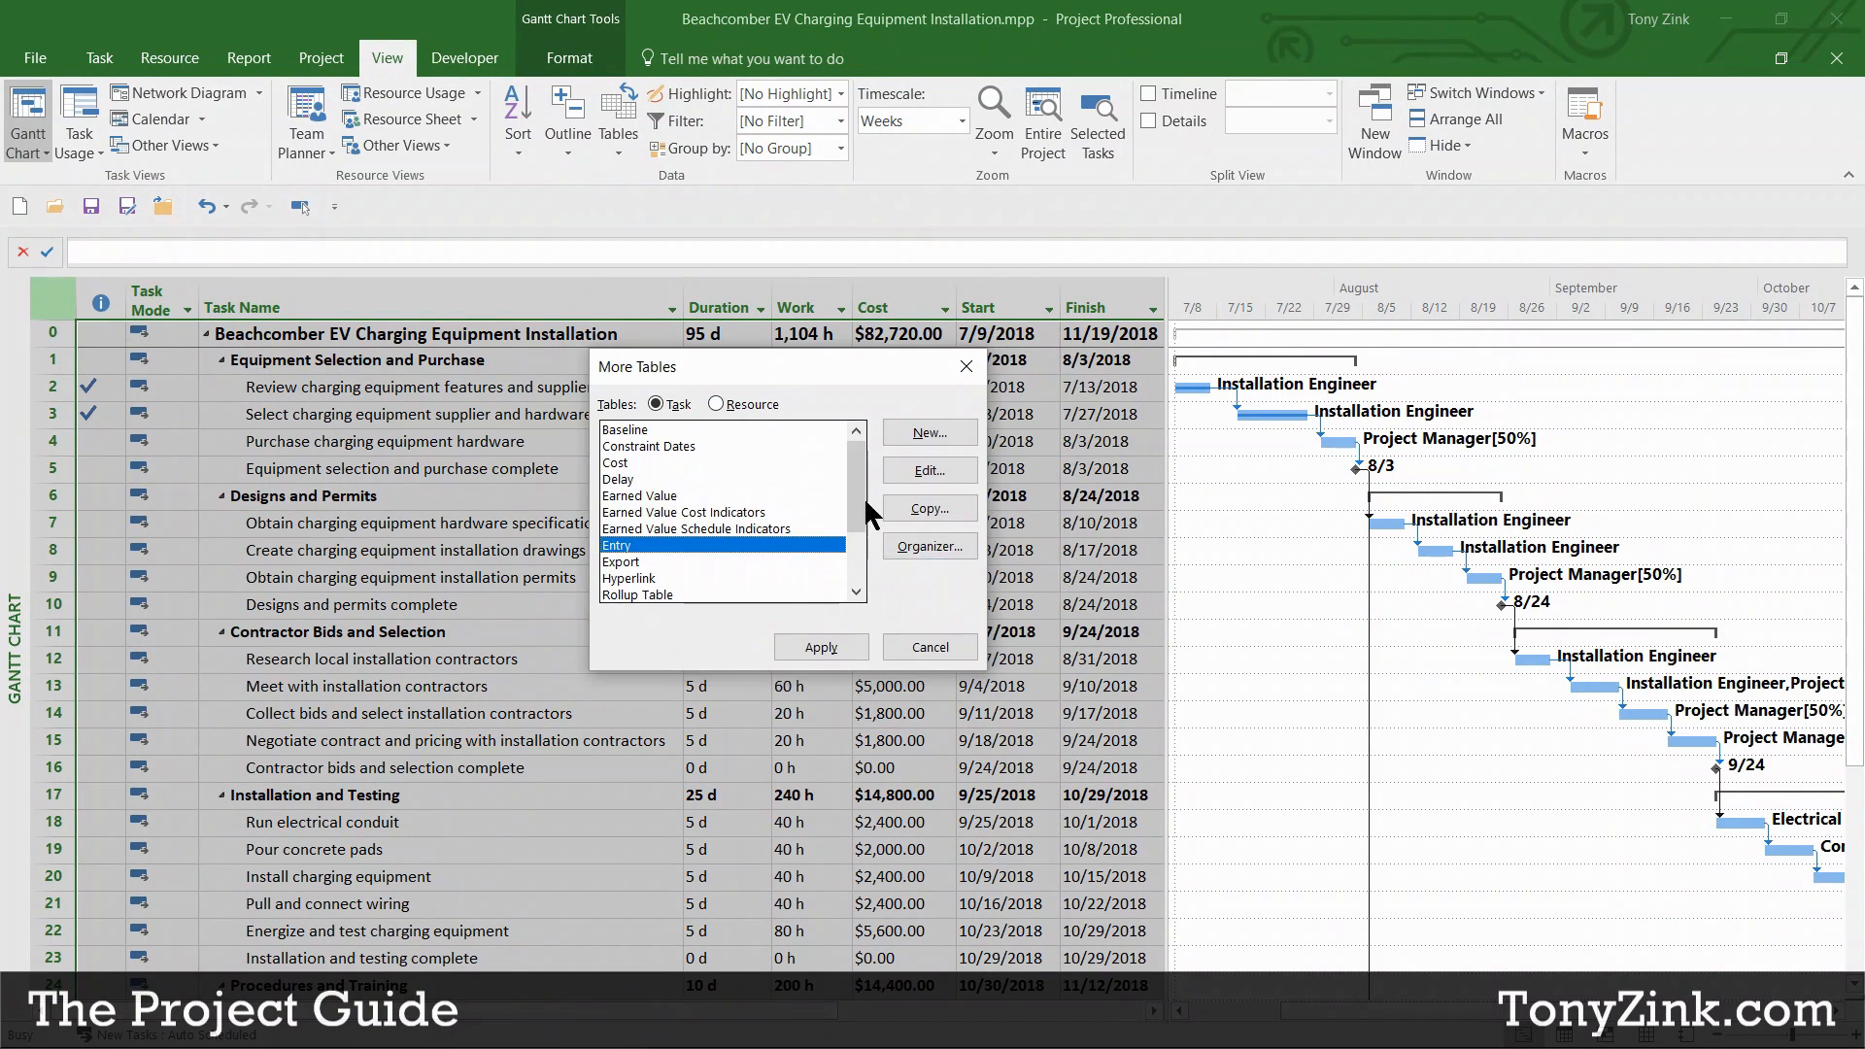
{"action": "left_click_drag", "start_coordinate": [864, 508], "coordinate": [845, 464]}
{"action": "left_click", "coordinate": [933, 647]}
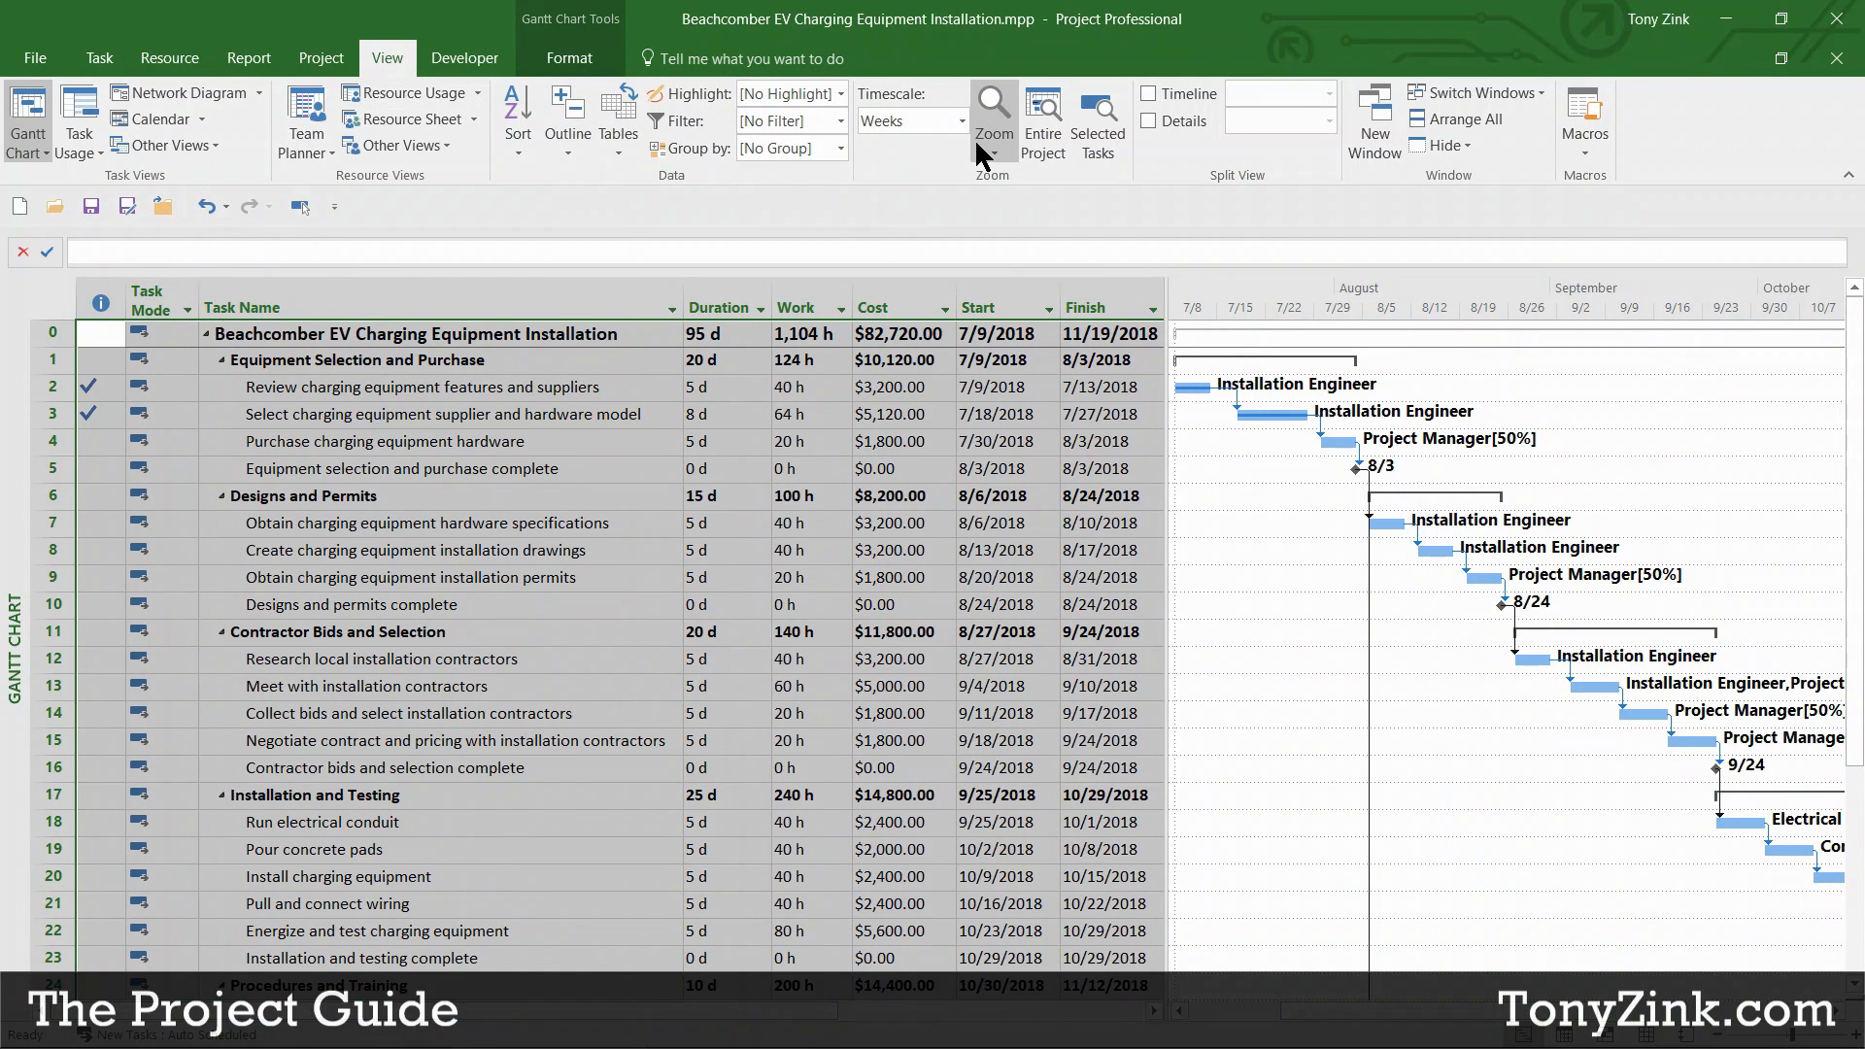
Step: Apply the Earned Value table, showing PV $10,900.00, EV $6,400.00 and AC $8,320.00
{"action": "left_click", "coordinate": [619, 154]}
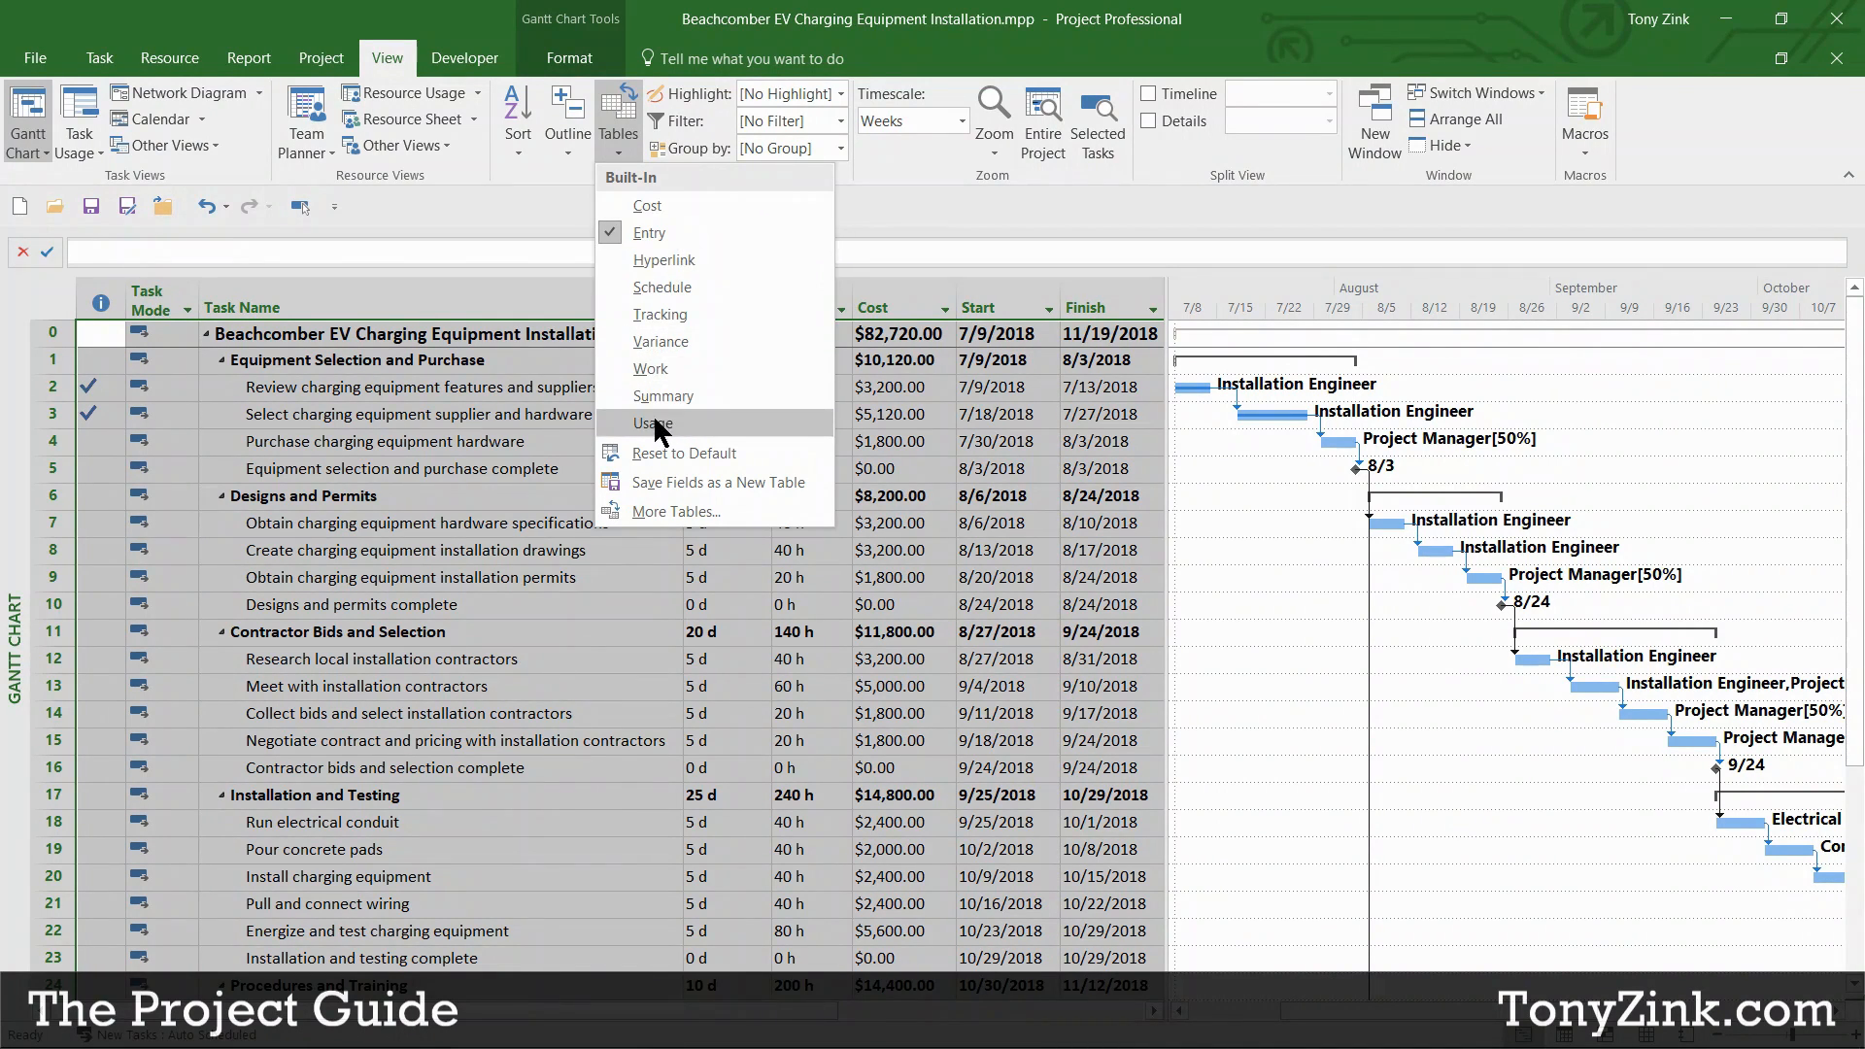
{"action": "left_click", "coordinate": [692, 507]}
{"action": "left_click_drag", "start_coordinate": [884, 390], "coordinate": [771, 363]}
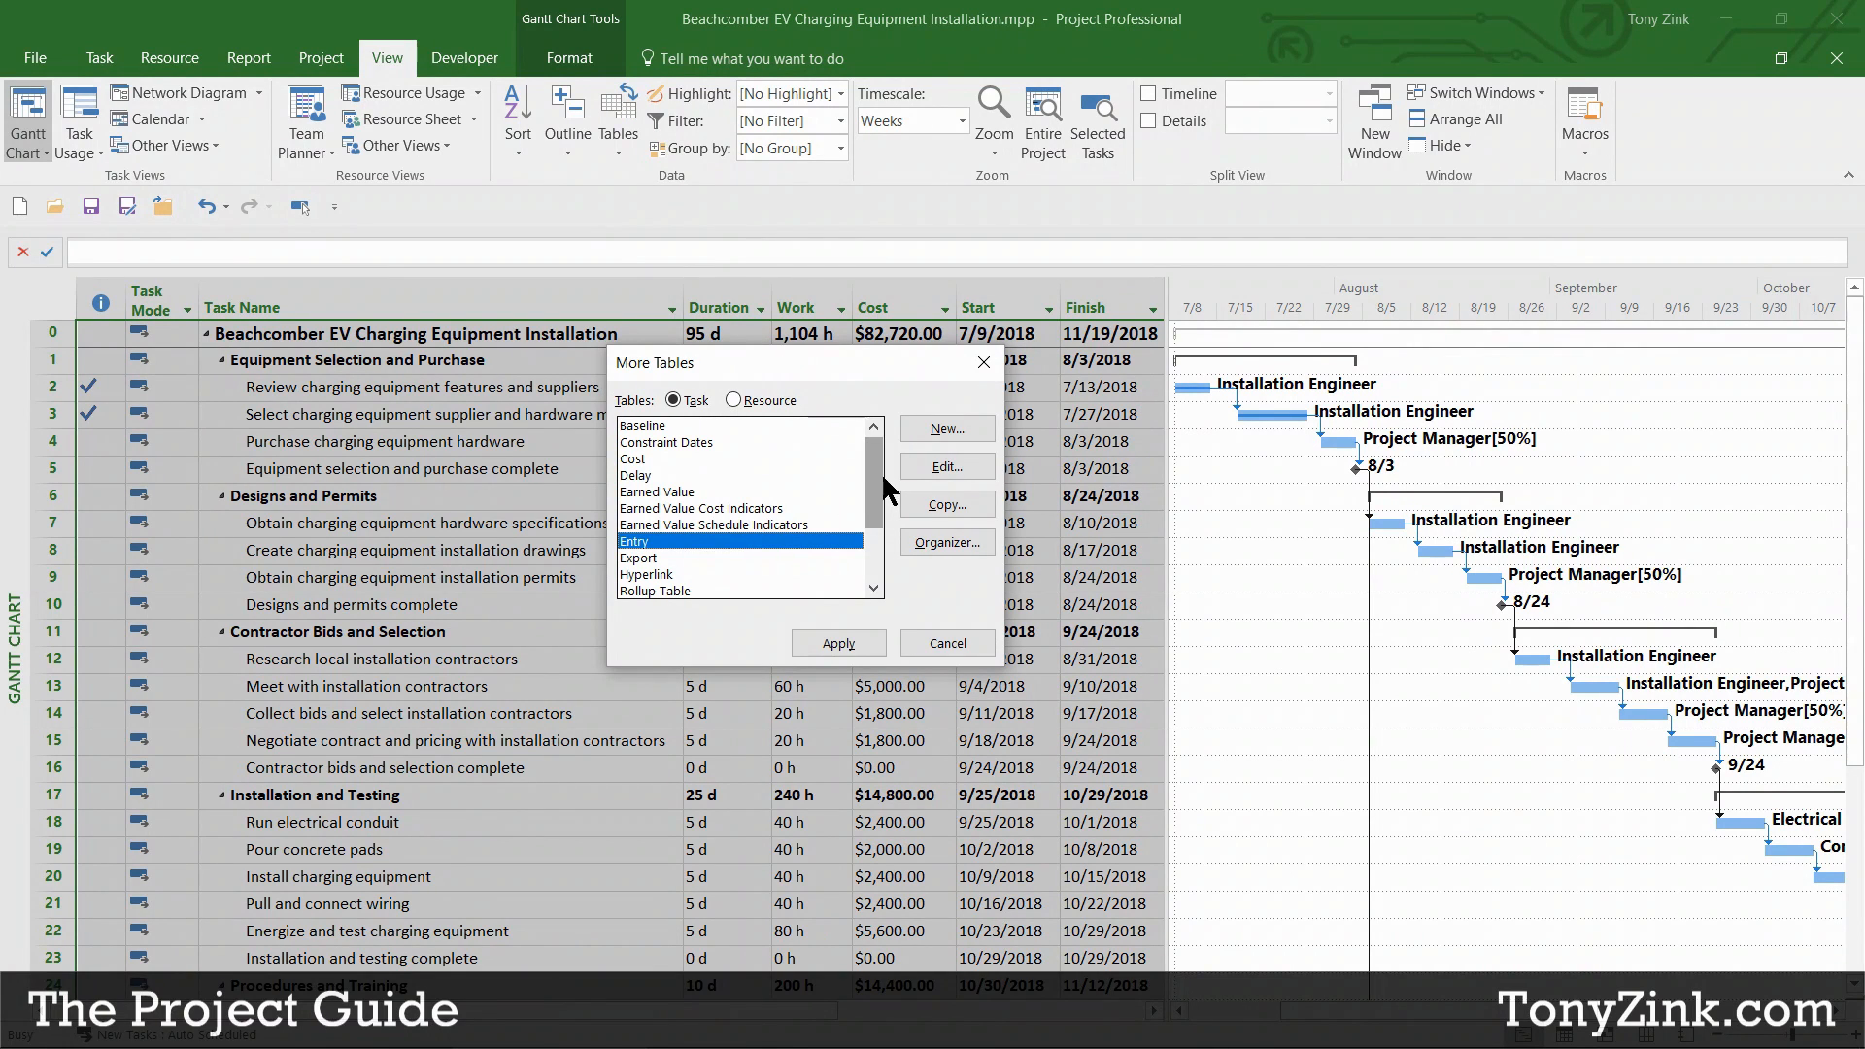
{"action": "left_click", "coordinate": [698, 493]}
{"action": "left_click", "coordinate": [688, 508]}
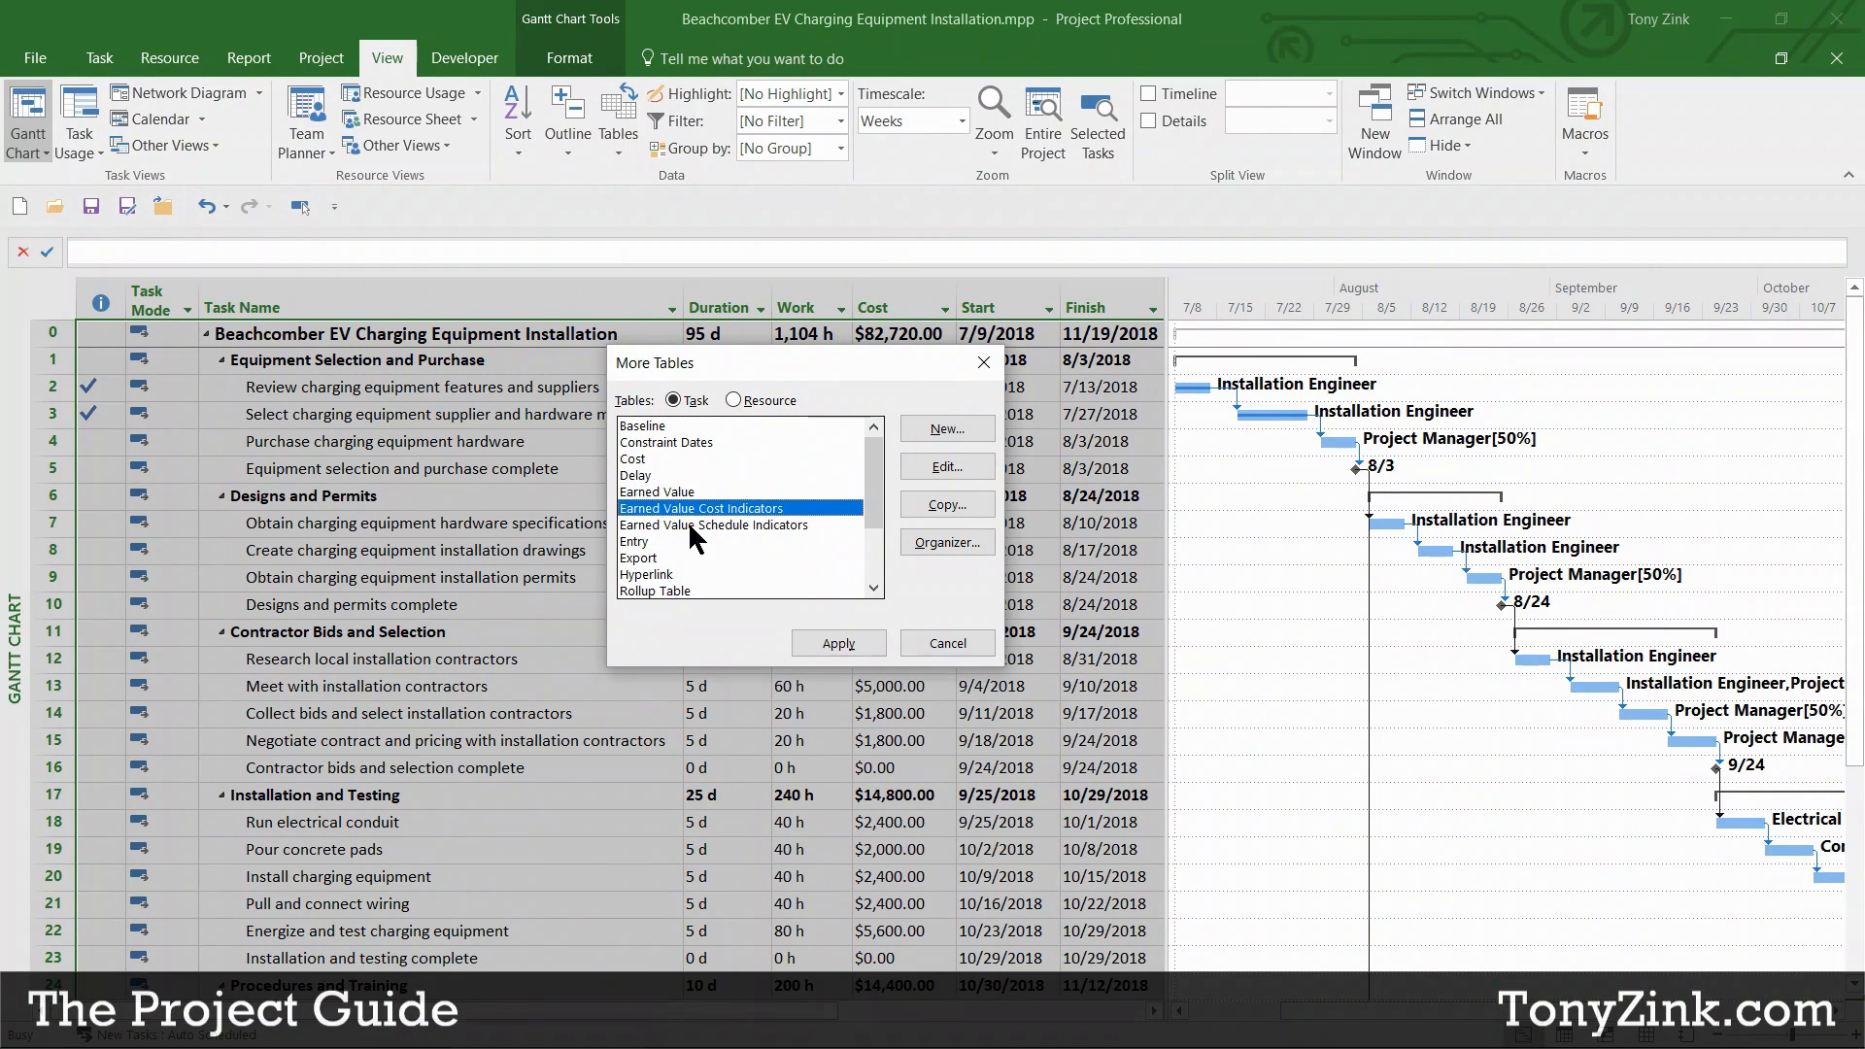
{"action": "left_click", "coordinate": [688, 521]}
{"action": "left_click", "coordinate": [700, 494]}
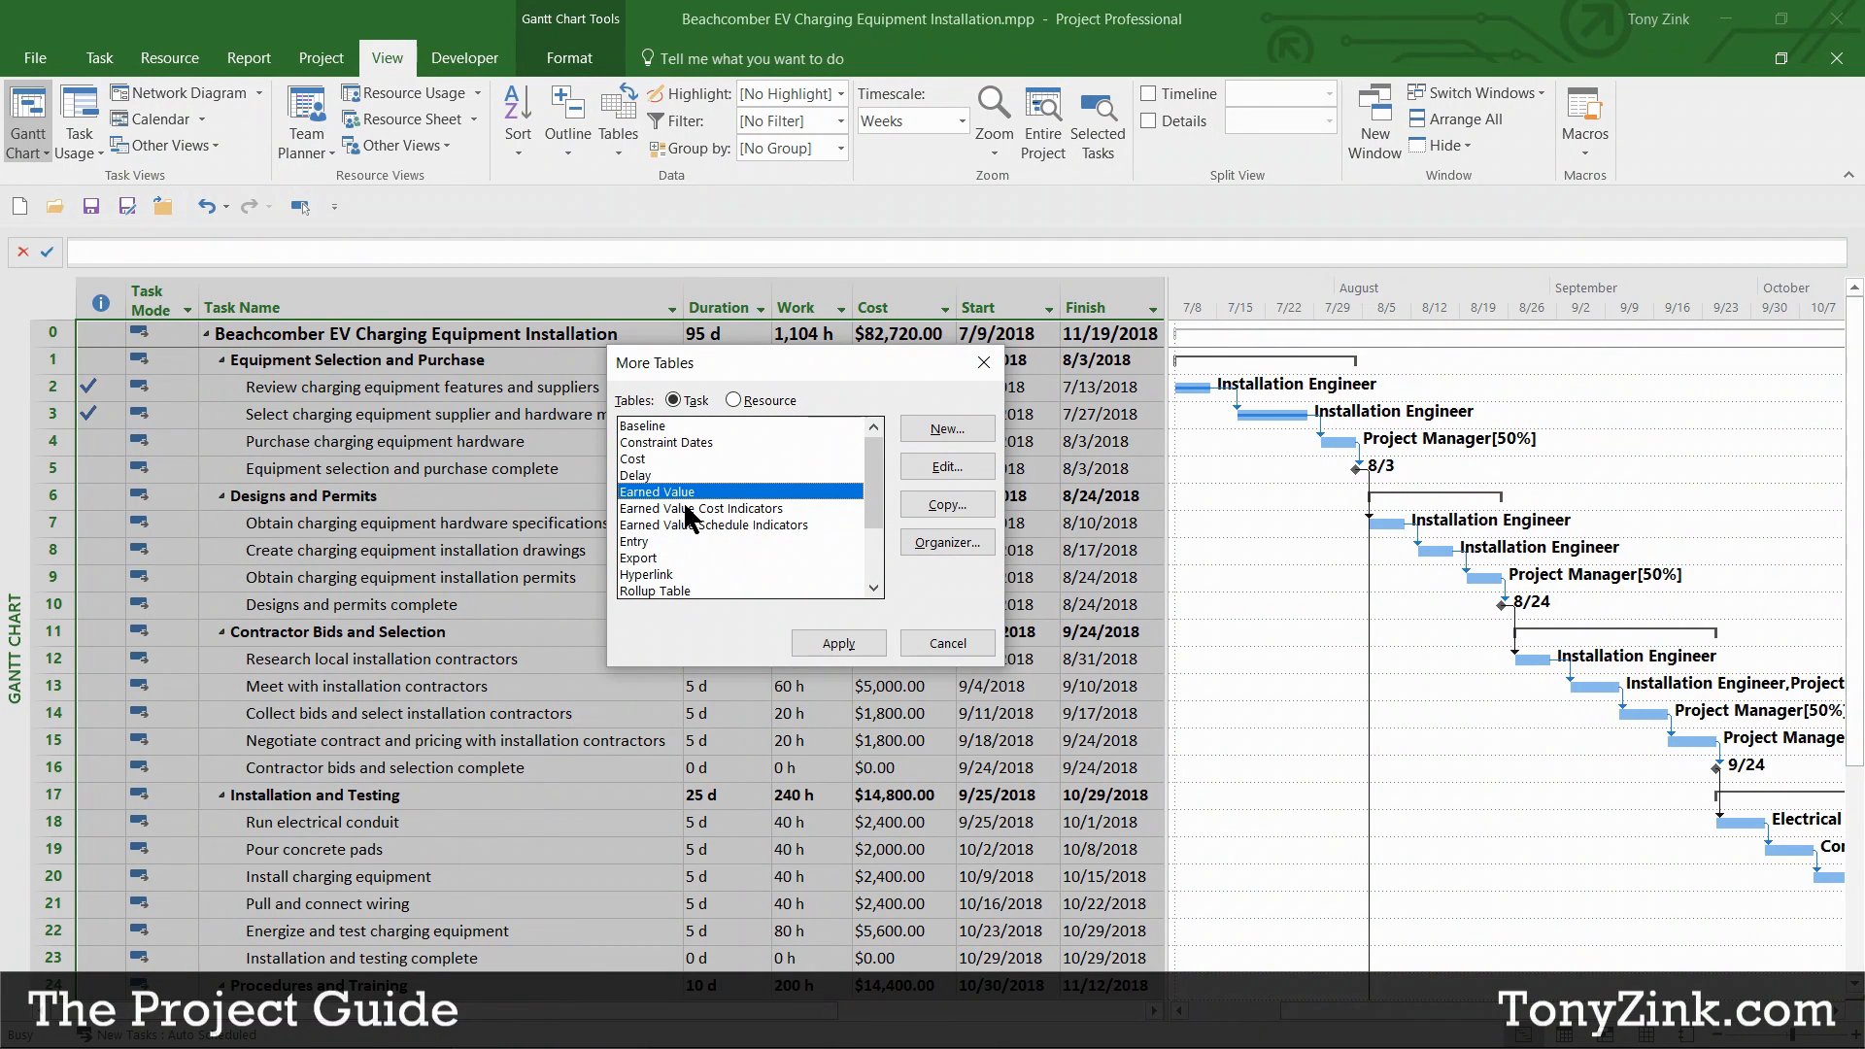
{"action": "left_click", "coordinate": [860, 643]}
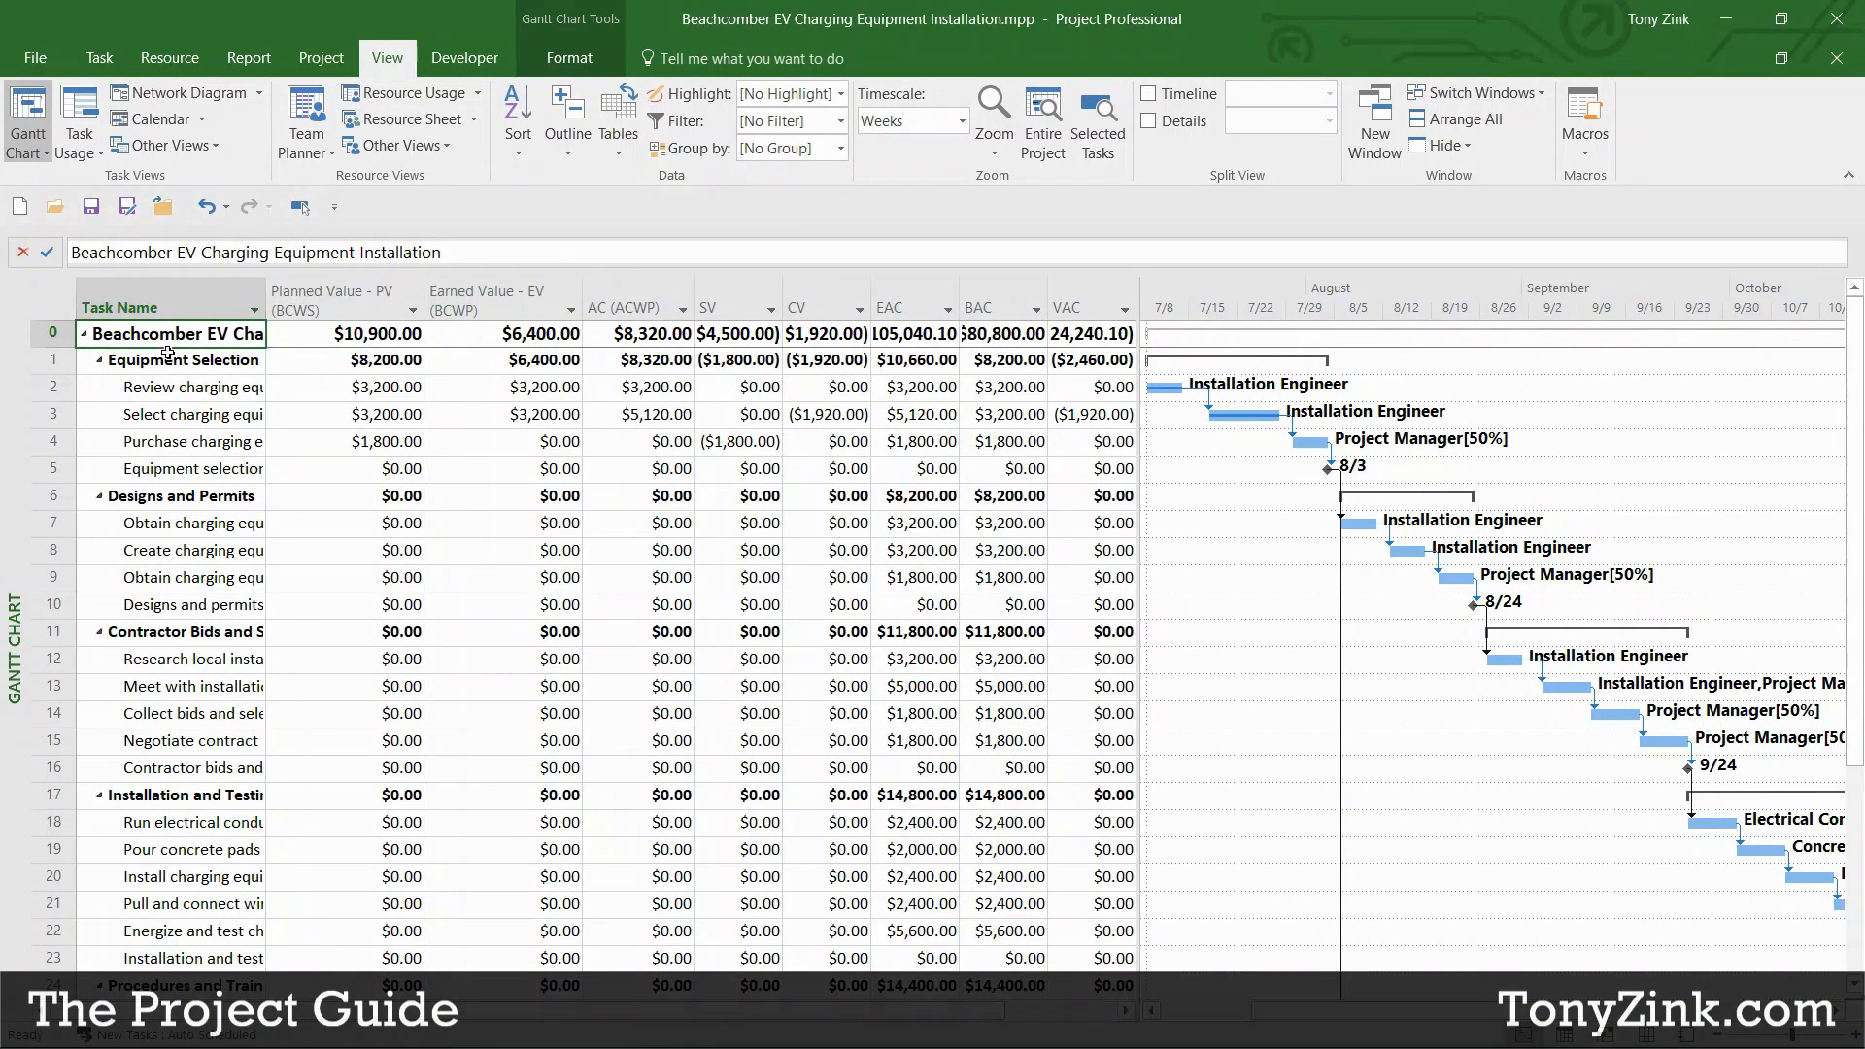
Step: Widen the Task Name column and enlarge the table area to show all earned value columns
{"action": "left_click_drag", "start_coordinate": [160, 335], "coordinate": [1048, 948]}
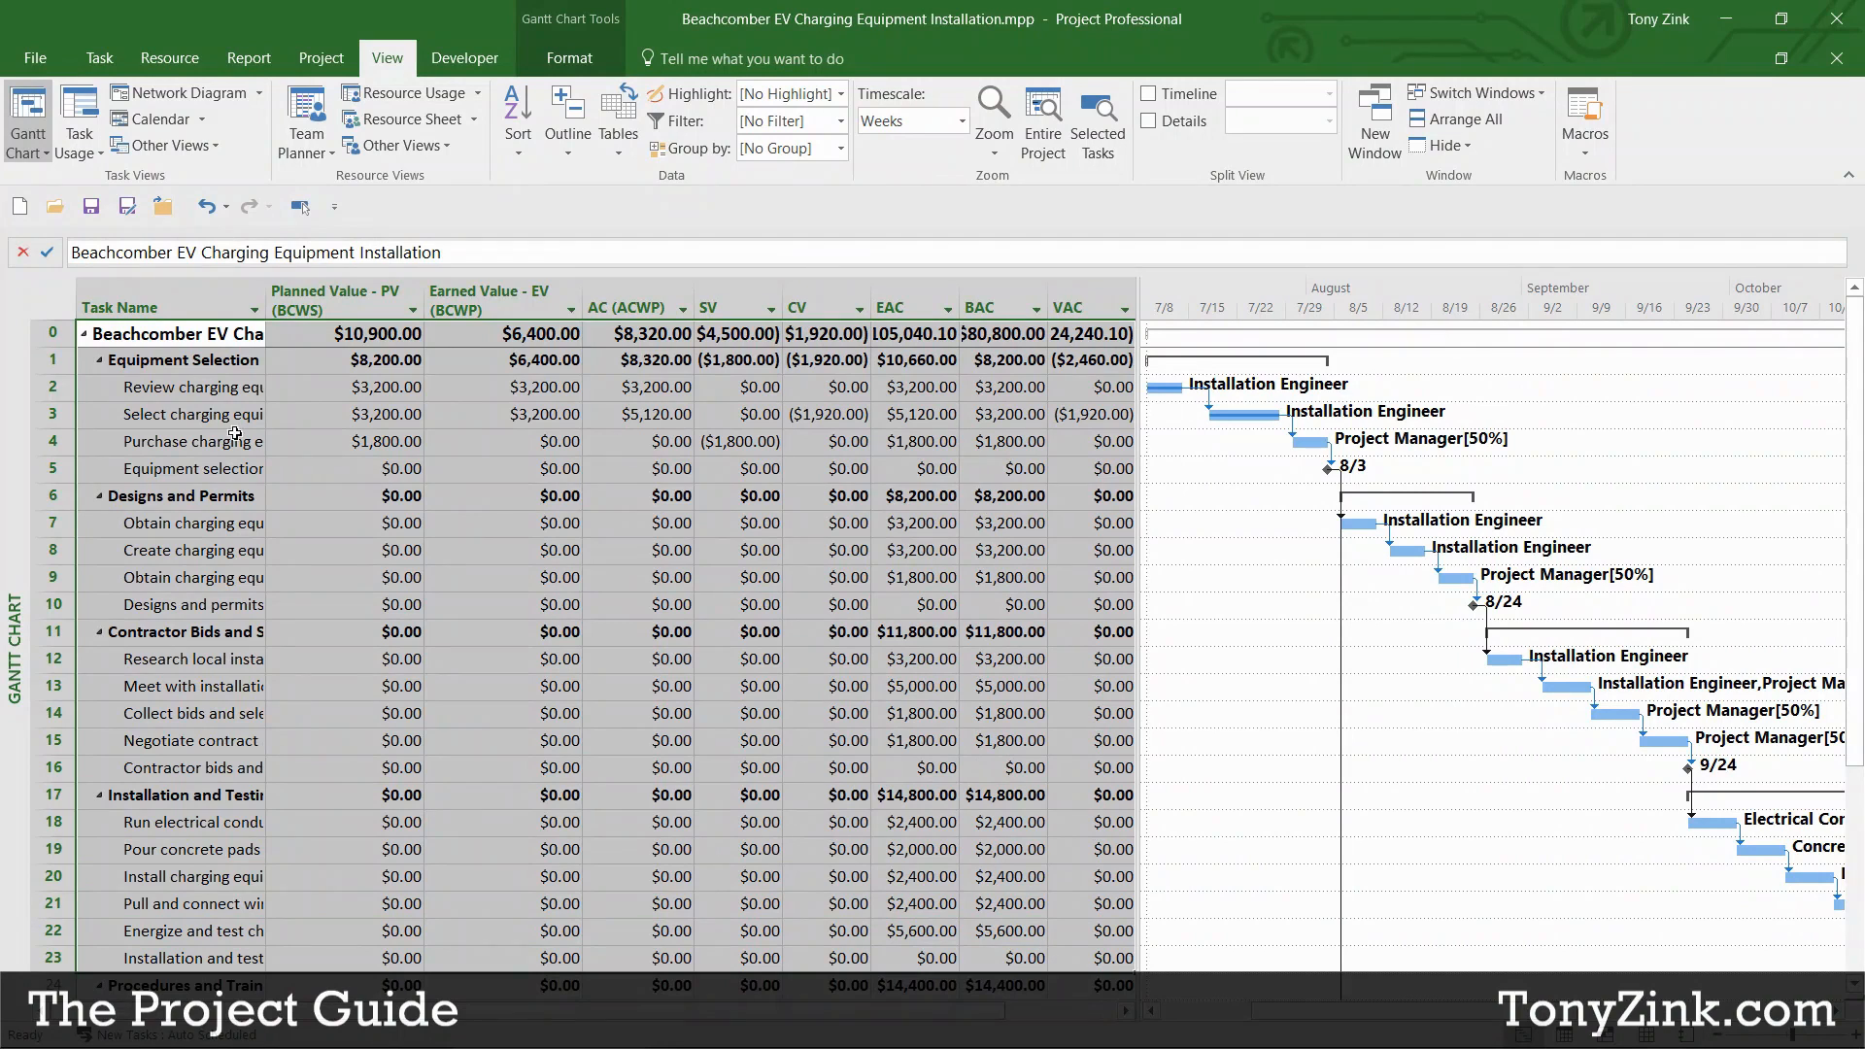
{"action": "left_click", "coordinate": [209, 335]}
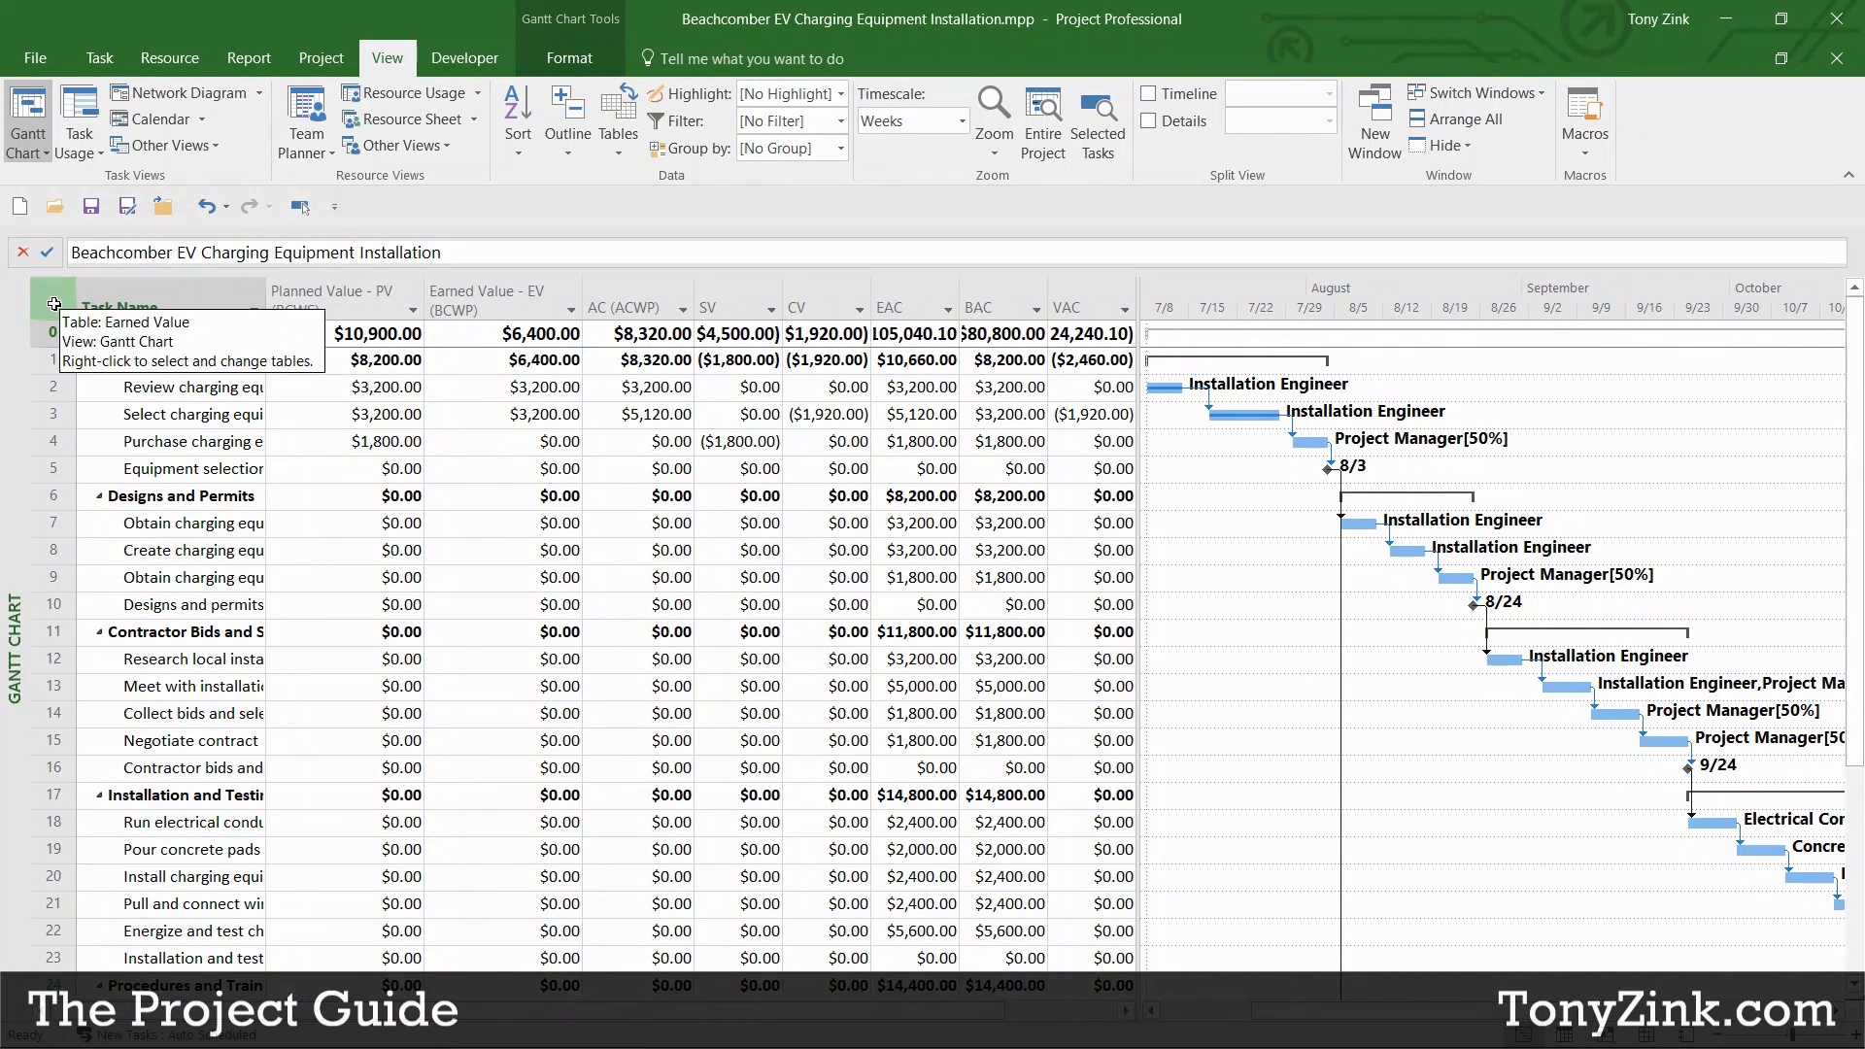
{"action": "left_click_drag", "start_coordinate": [267, 294], "coordinate": [669, 312]}
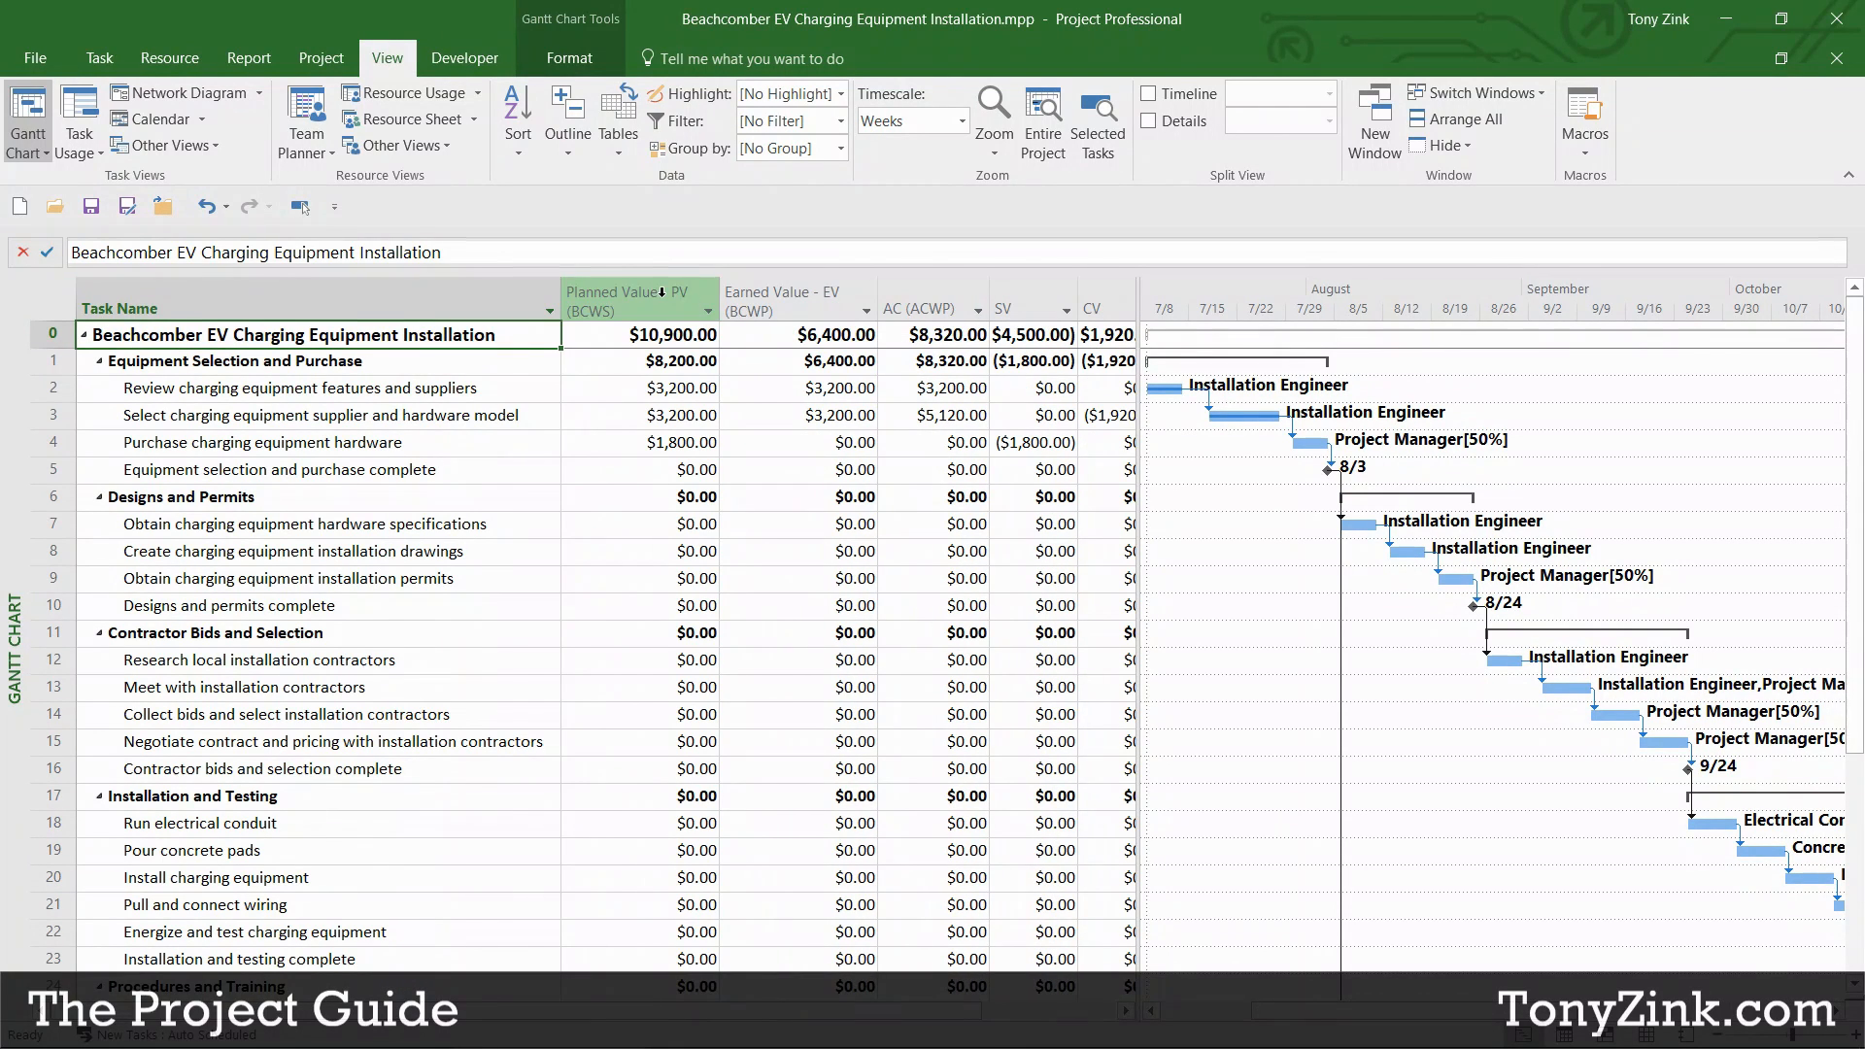
{"action": "left_click_drag", "start_coordinate": [1138, 398], "coordinate": [1626, 403]}
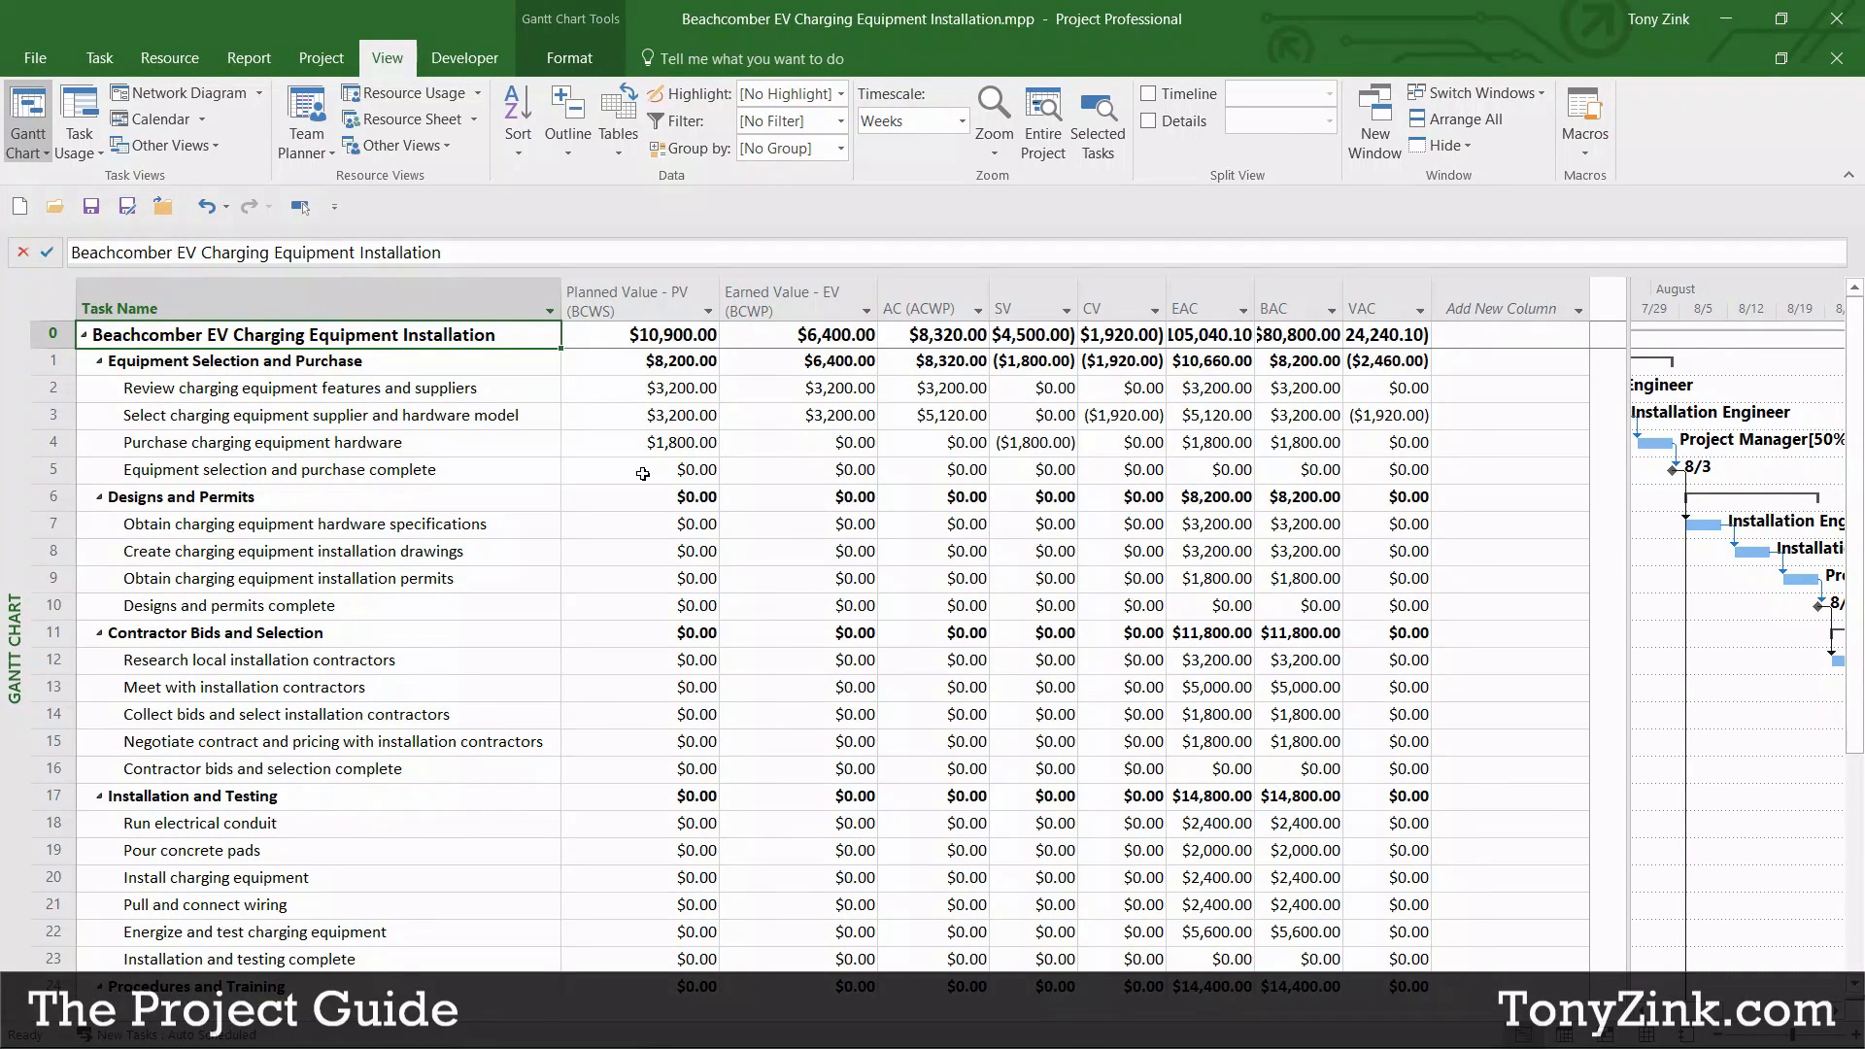
Step: Review tasks 2 and 3 across the PV, EV, AC, SV, CV, EAC, BAC and VAC columns
{"action": "left_click_drag", "start_coordinate": [39, 388], "coordinate": [32, 424]}
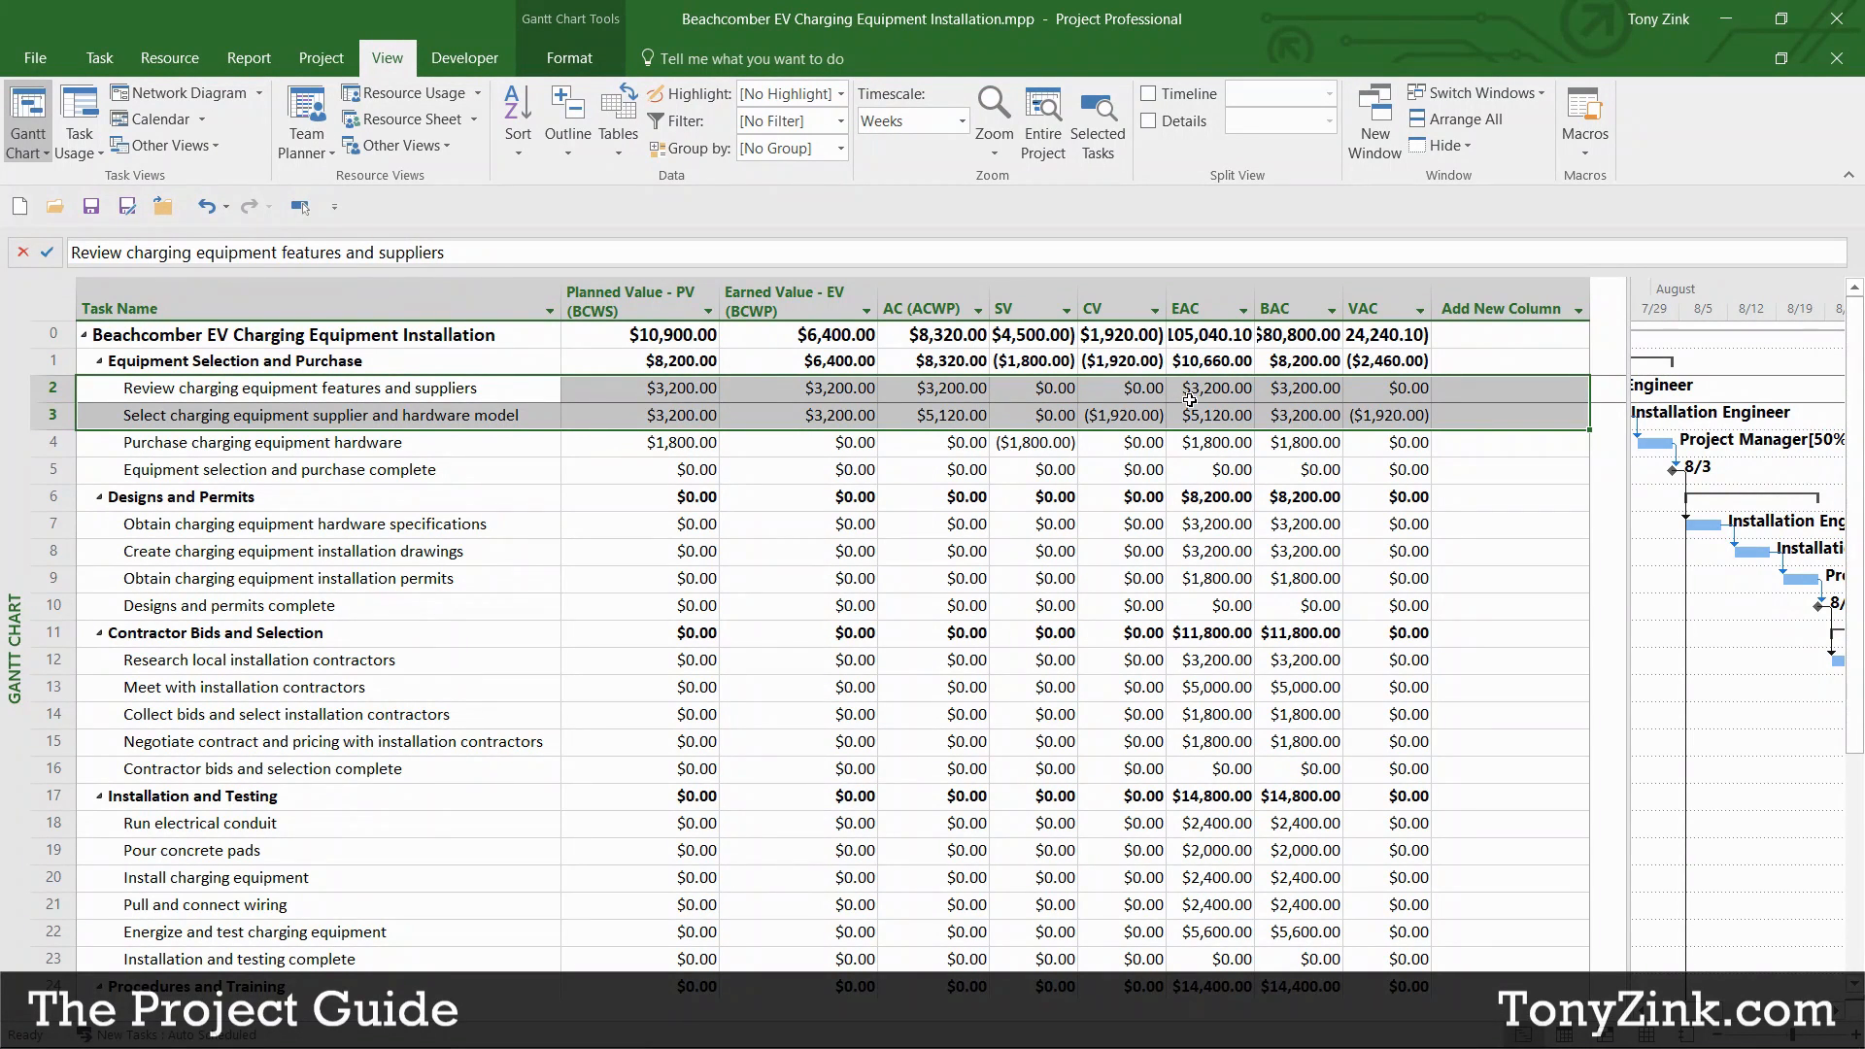
{"action": "left_click", "coordinate": [606, 311]}
{"action": "left_click", "coordinate": [785, 303]}
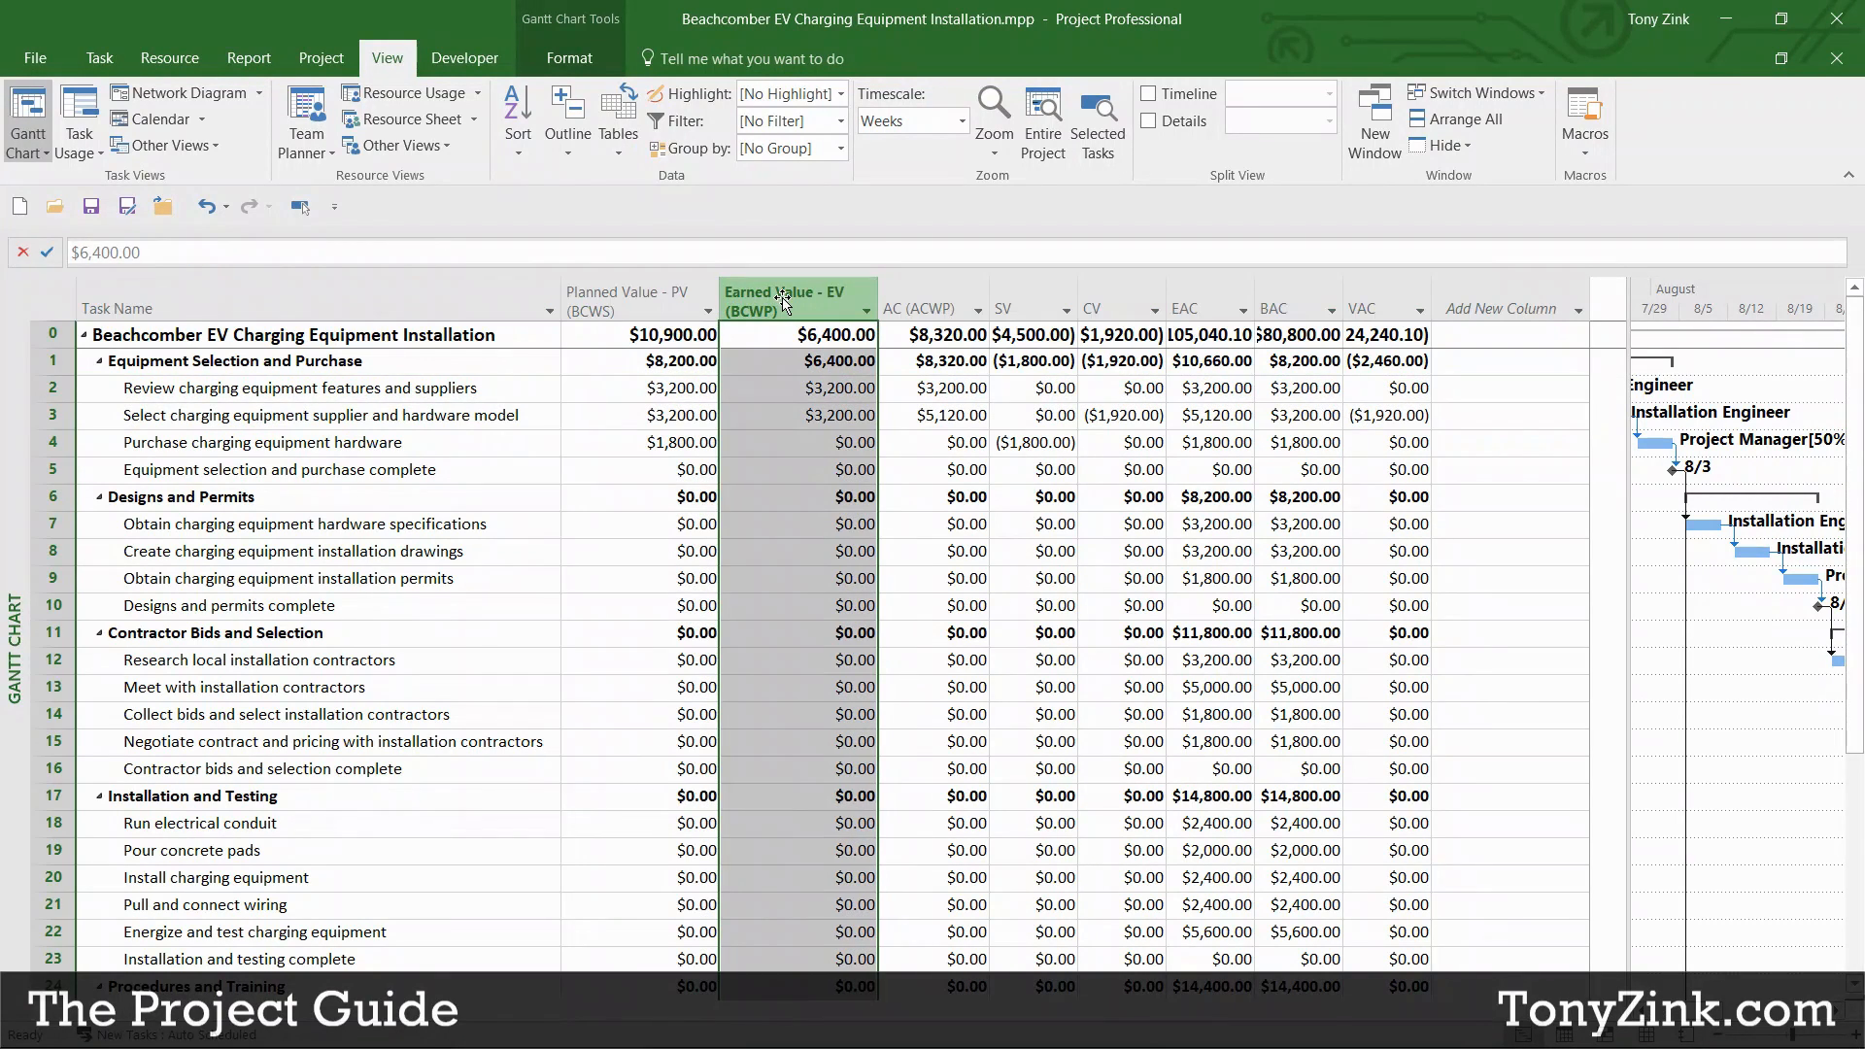
{"action": "left_click", "coordinate": [921, 299]}
{"action": "left_click", "coordinate": [1030, 306]}
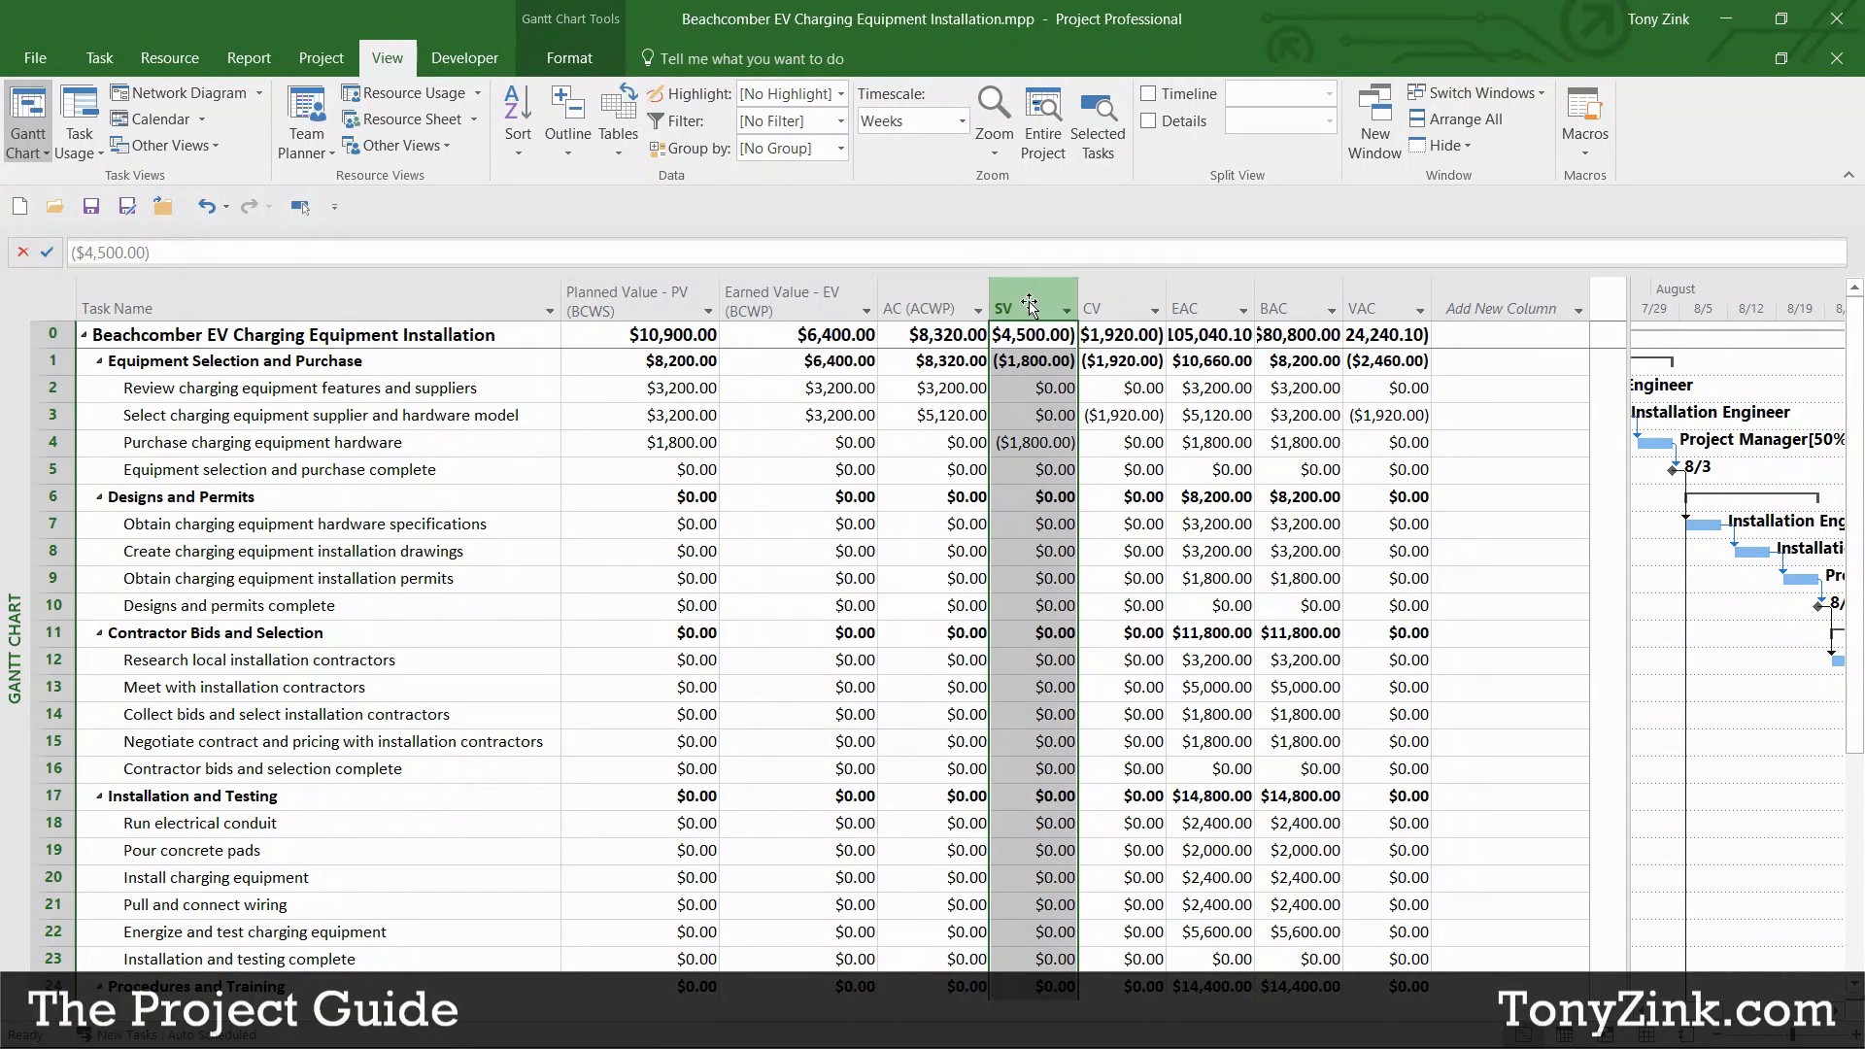
{"action": "left_click", "coordinate": [1093, 306]}
{"action": "left_click", "coordinate": [1191, 295]}
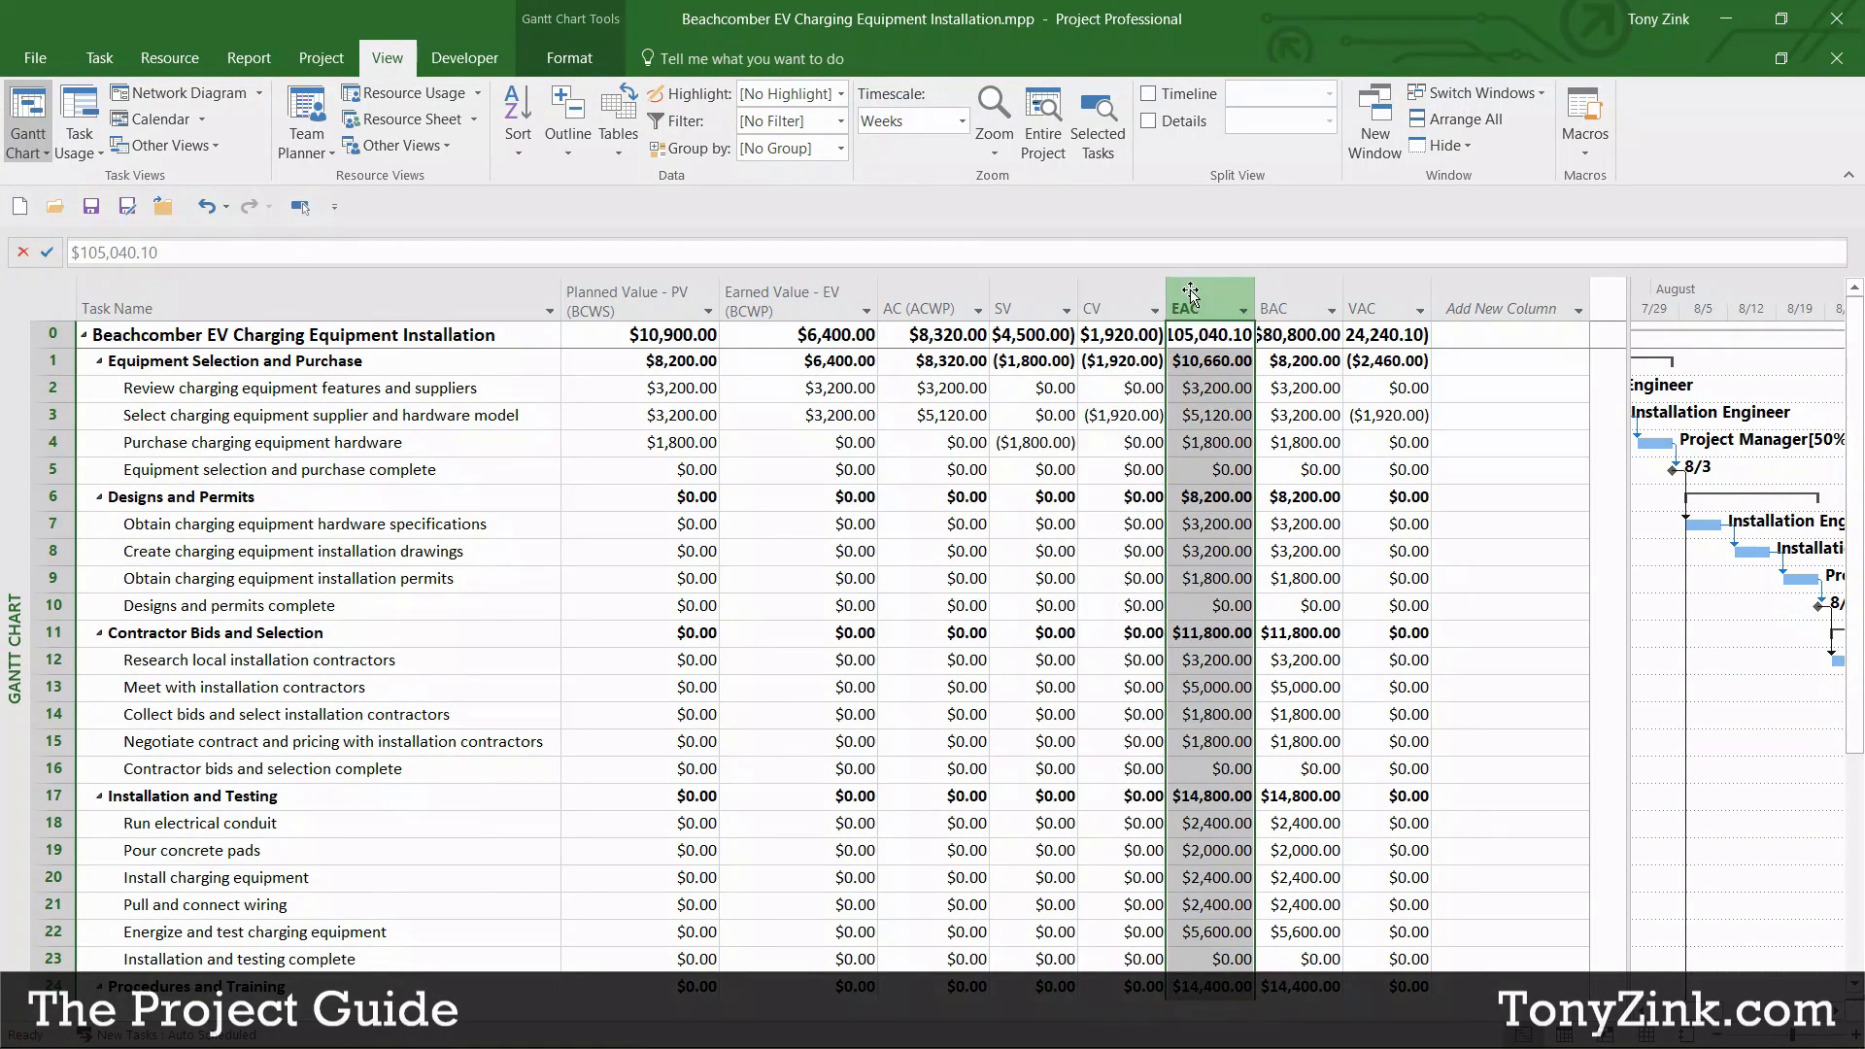
{"action": "left_click", "coordinate": [1292, 303]}
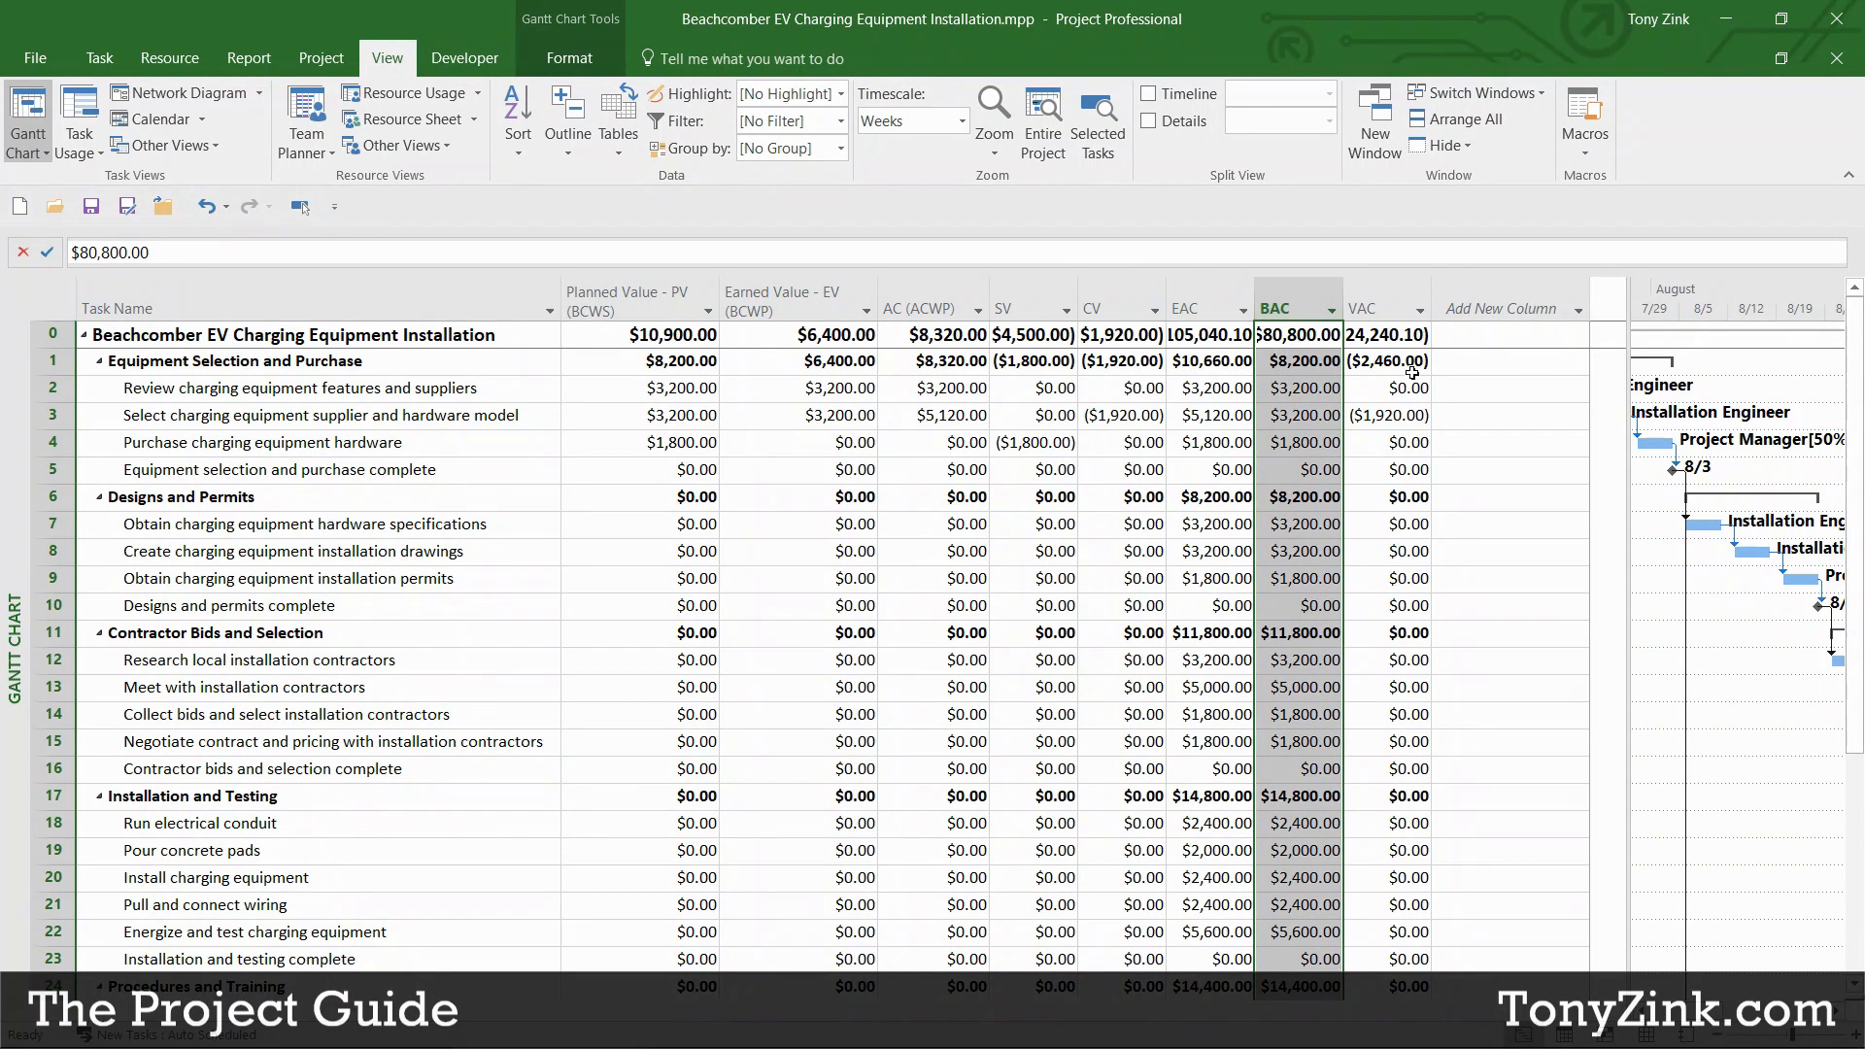
{"action": "left_click", "coordinate": [1373, 306]}
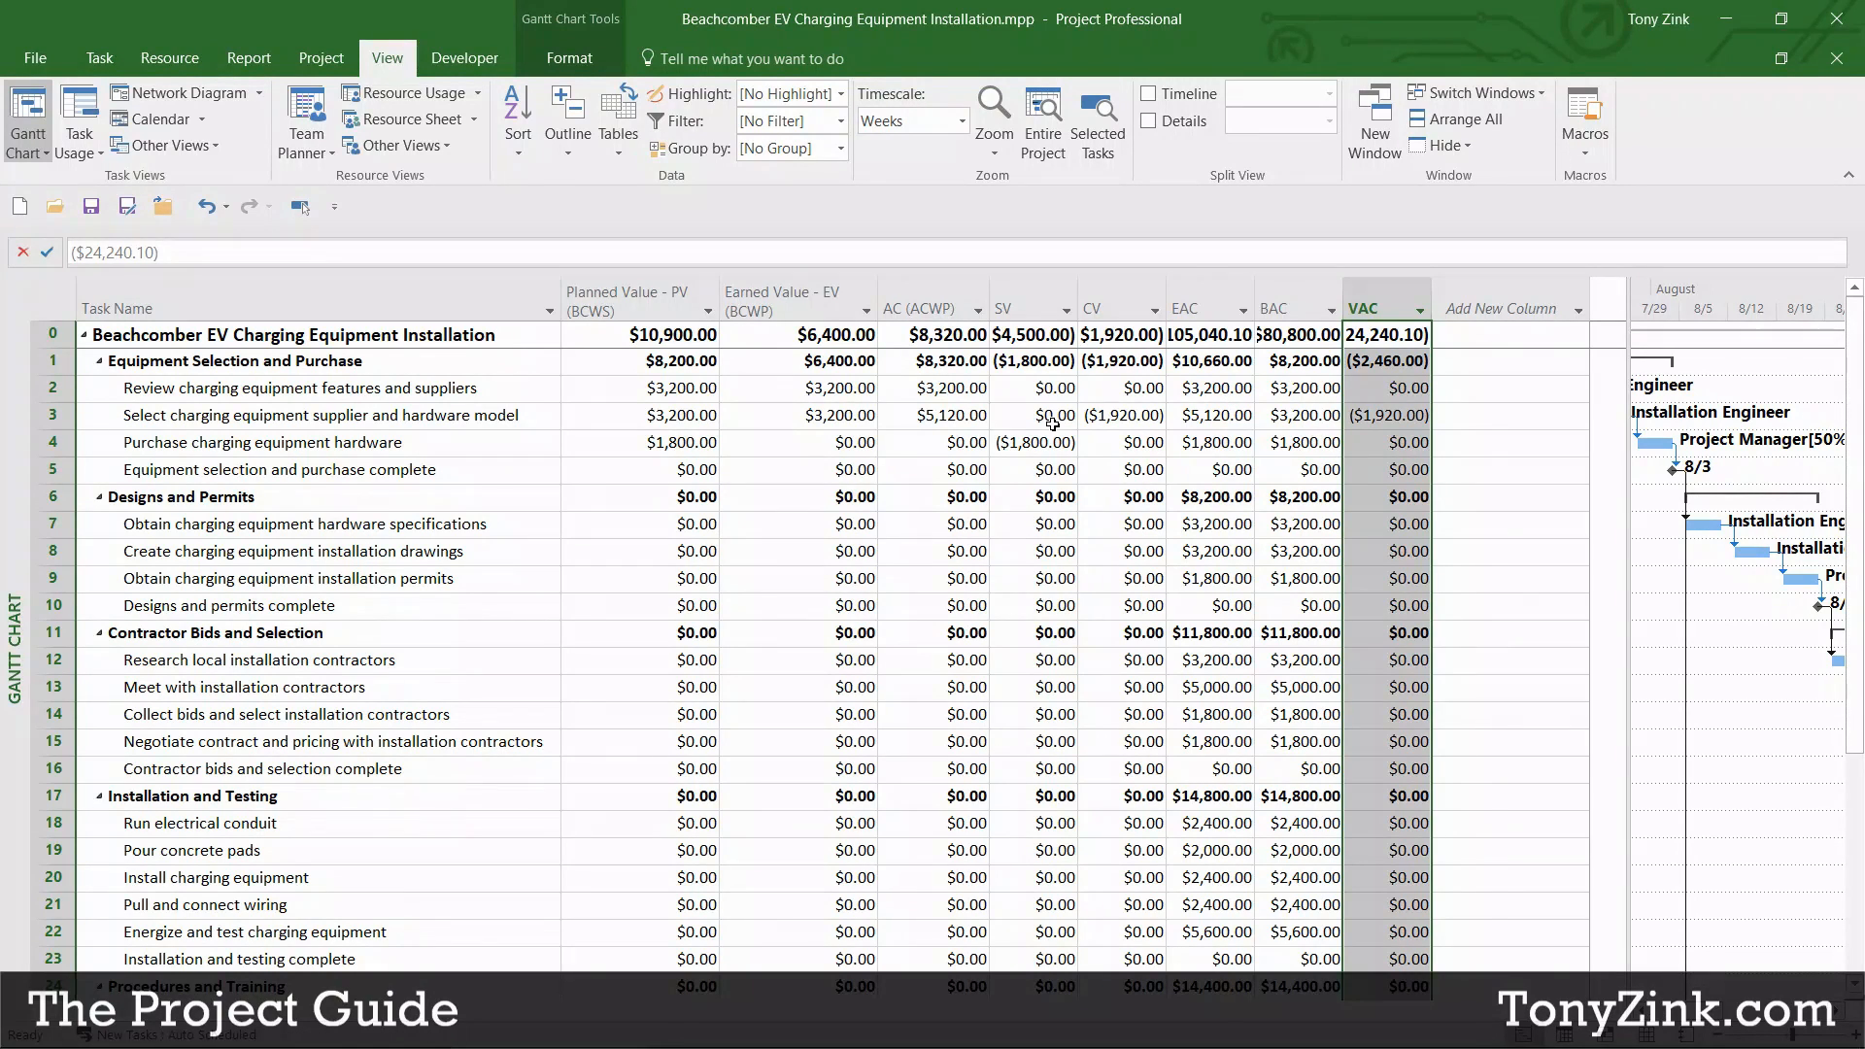
{"action": "left_click", "coordinate": [821, 418]}
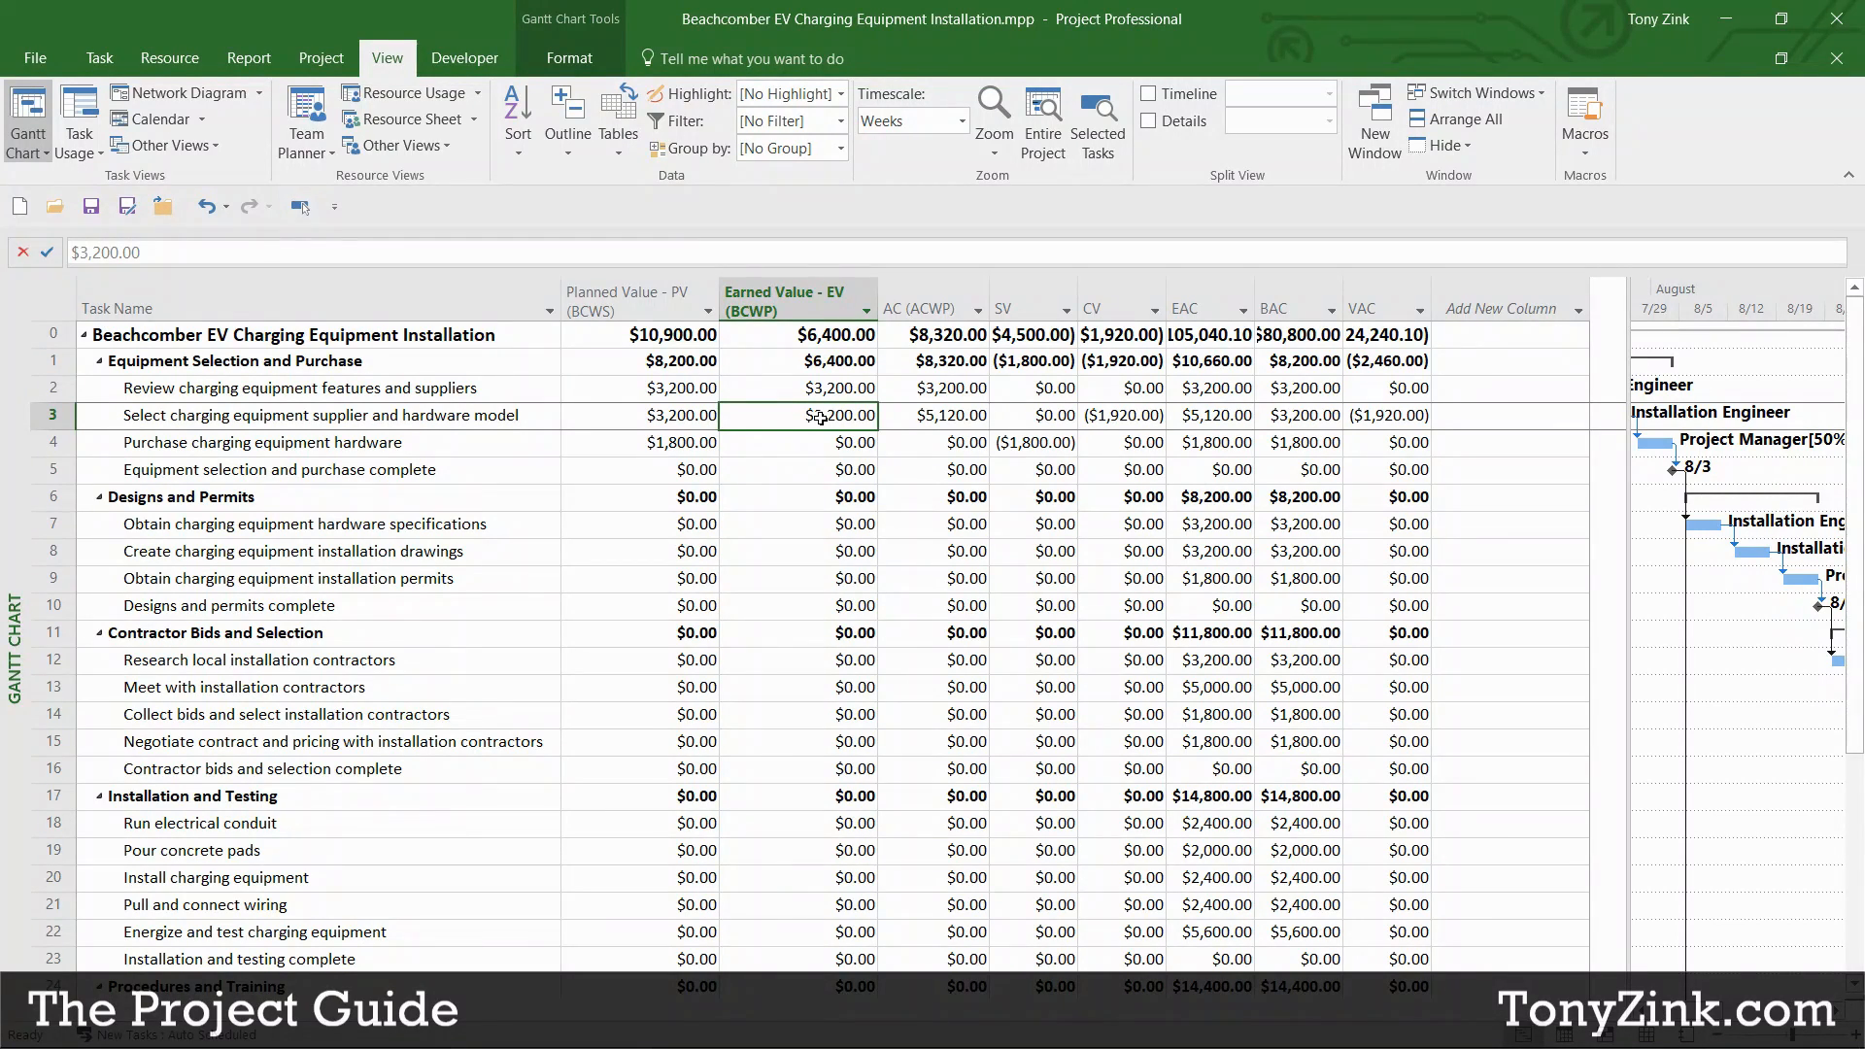
{"action": "mouse_move", "coordinate": [776, 293]}
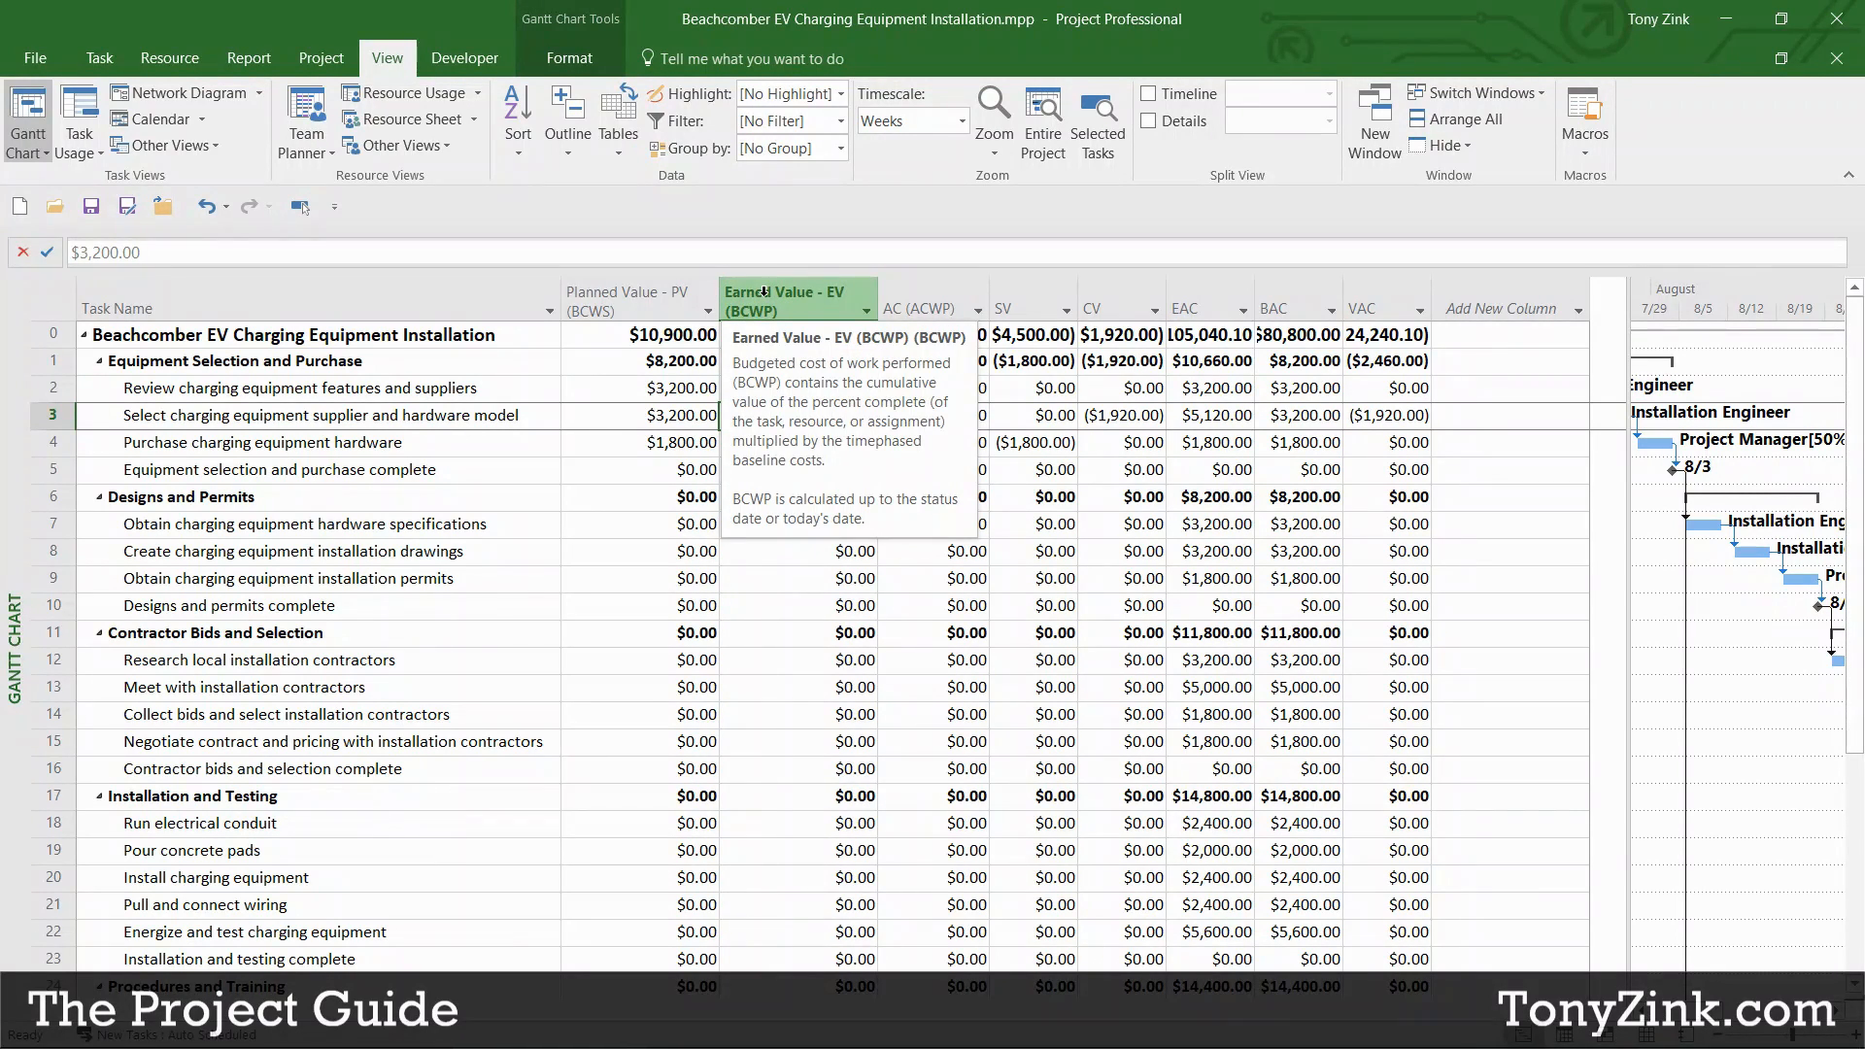
{"action": "key", "text": "F1"}
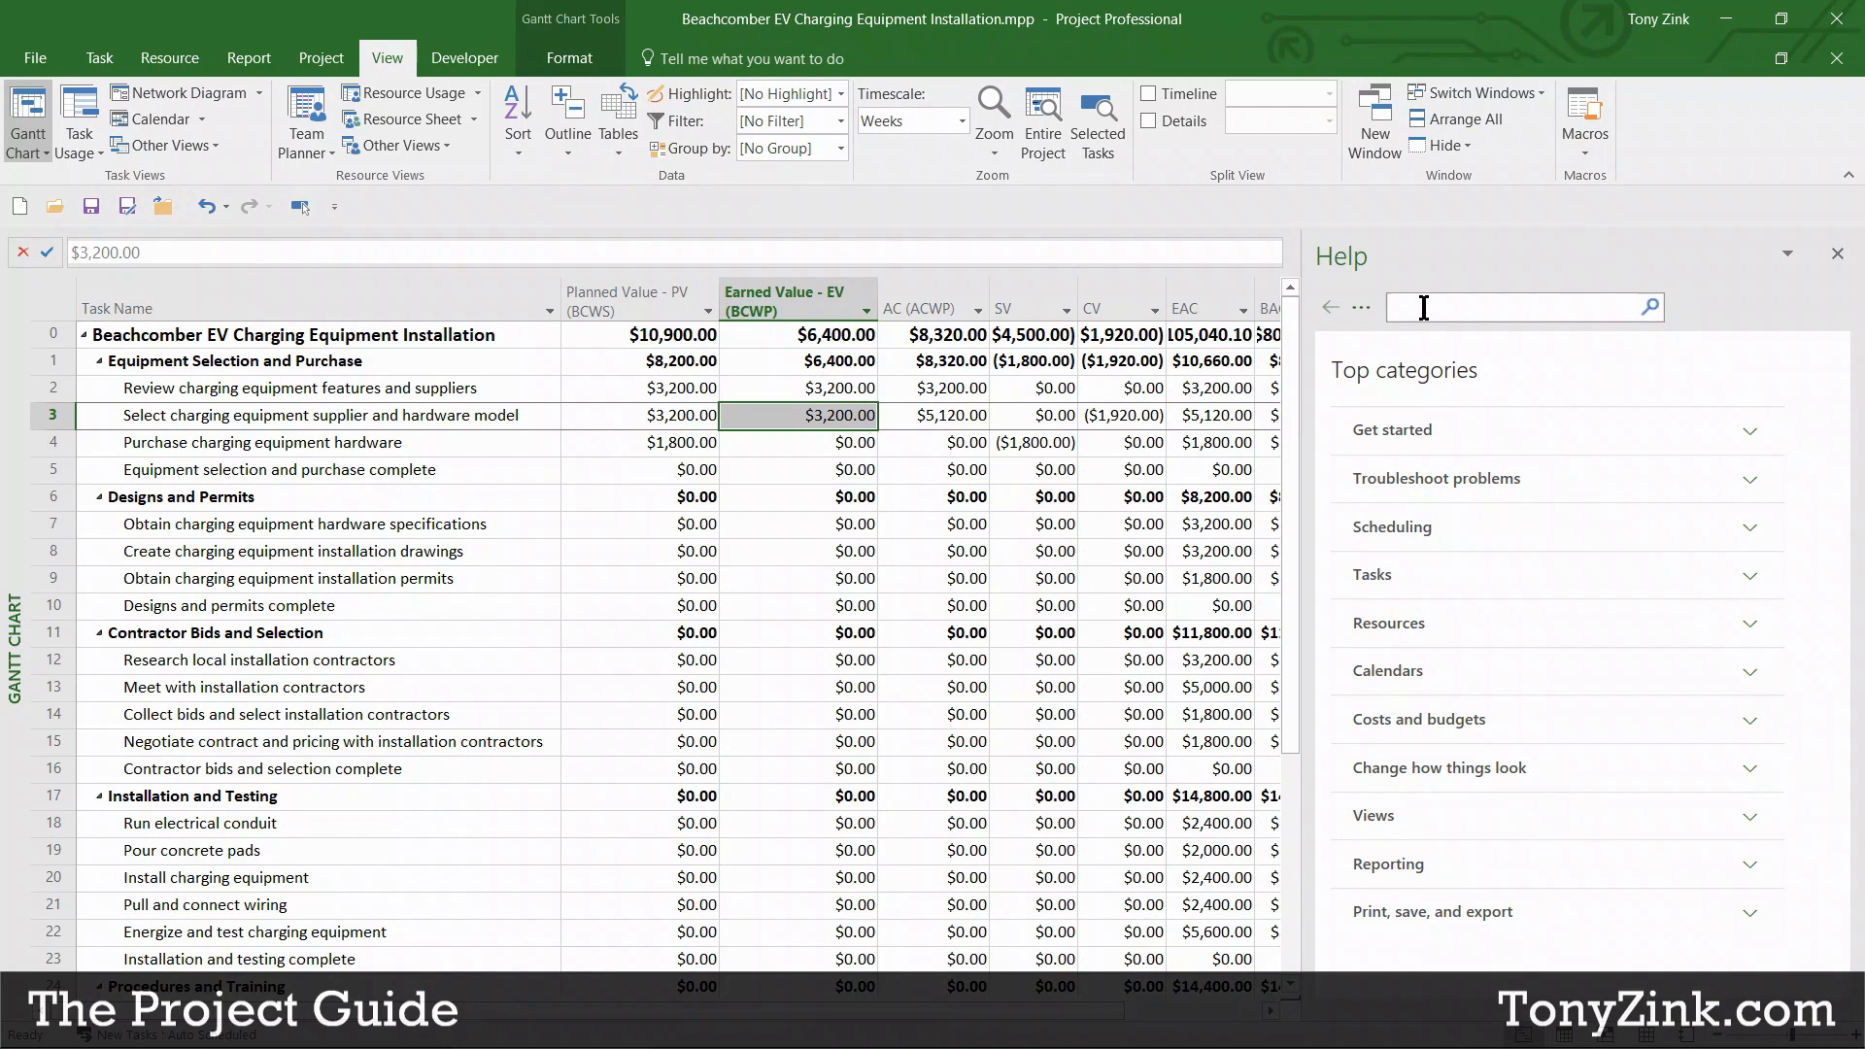
{"action": "left_click", "coordinate": [1837, 254]}
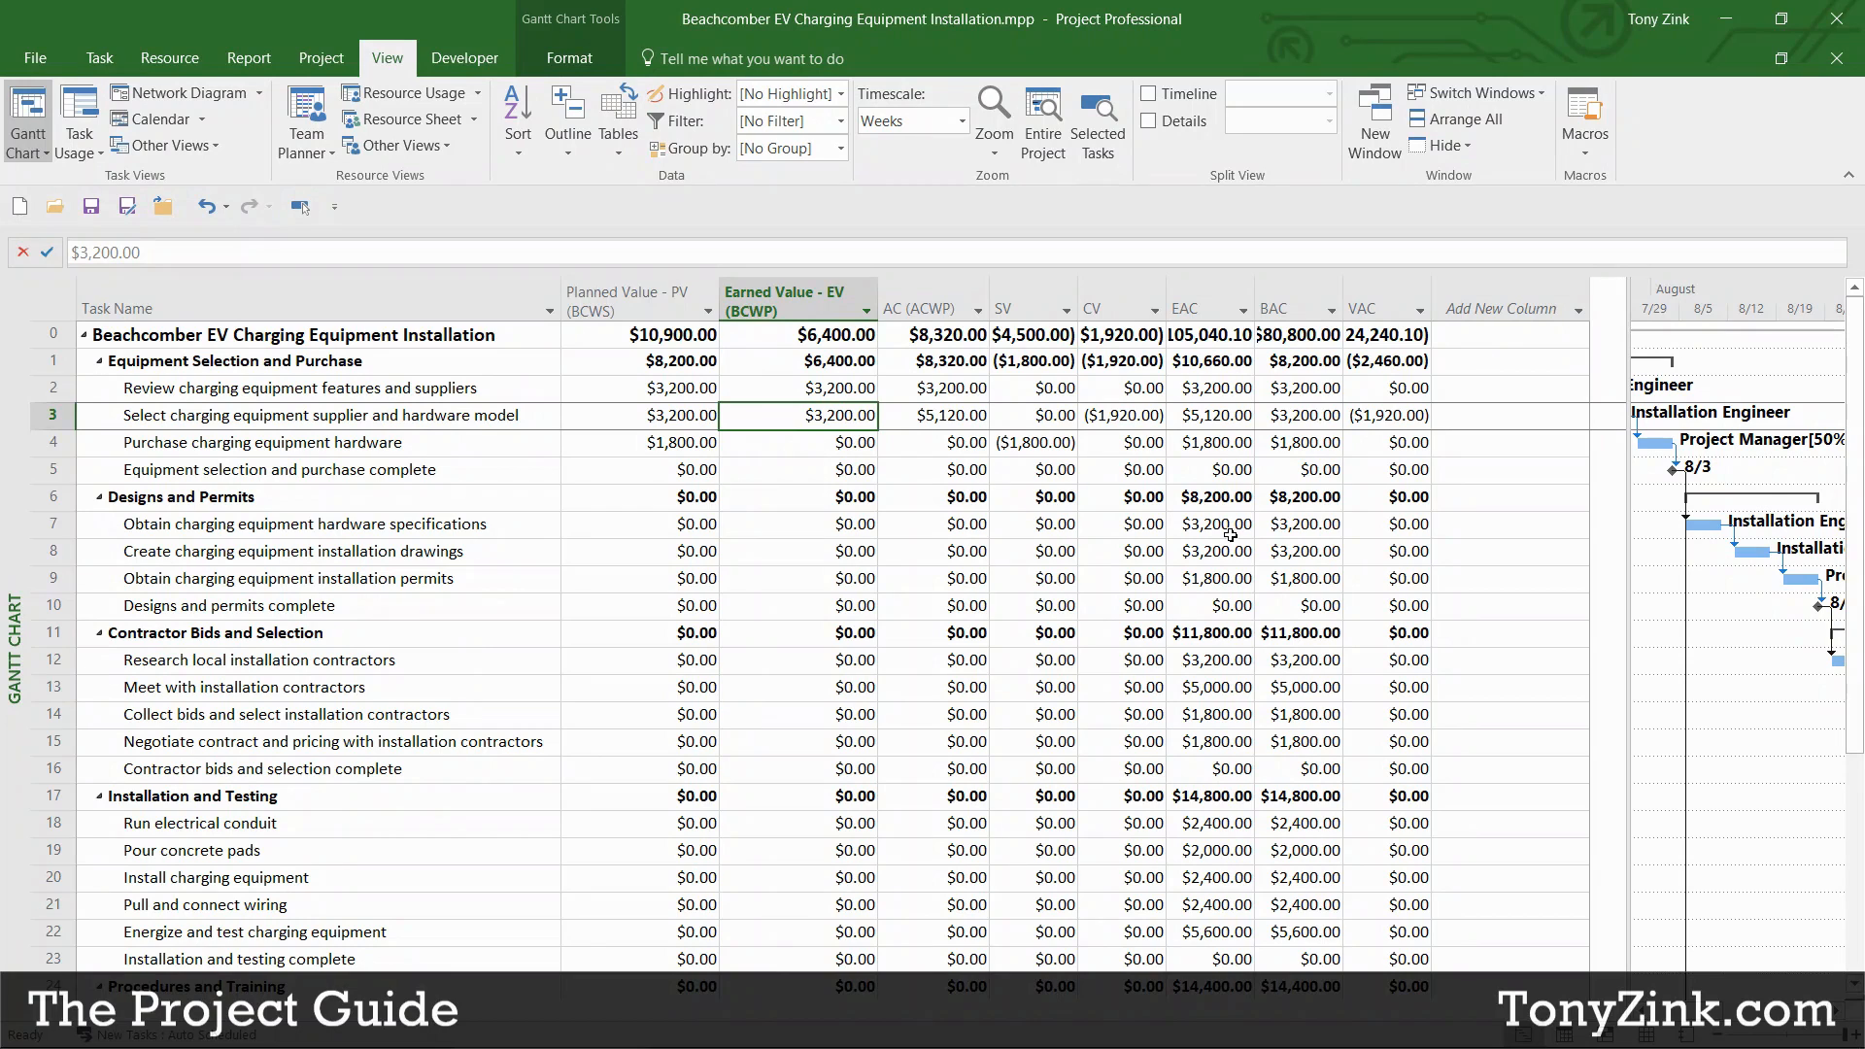
Step: Apply the Earned Value Cost Indicators table with CV%, CPI and TCPI columns
{"action": "left_click", "coordinate": [617, 138]}
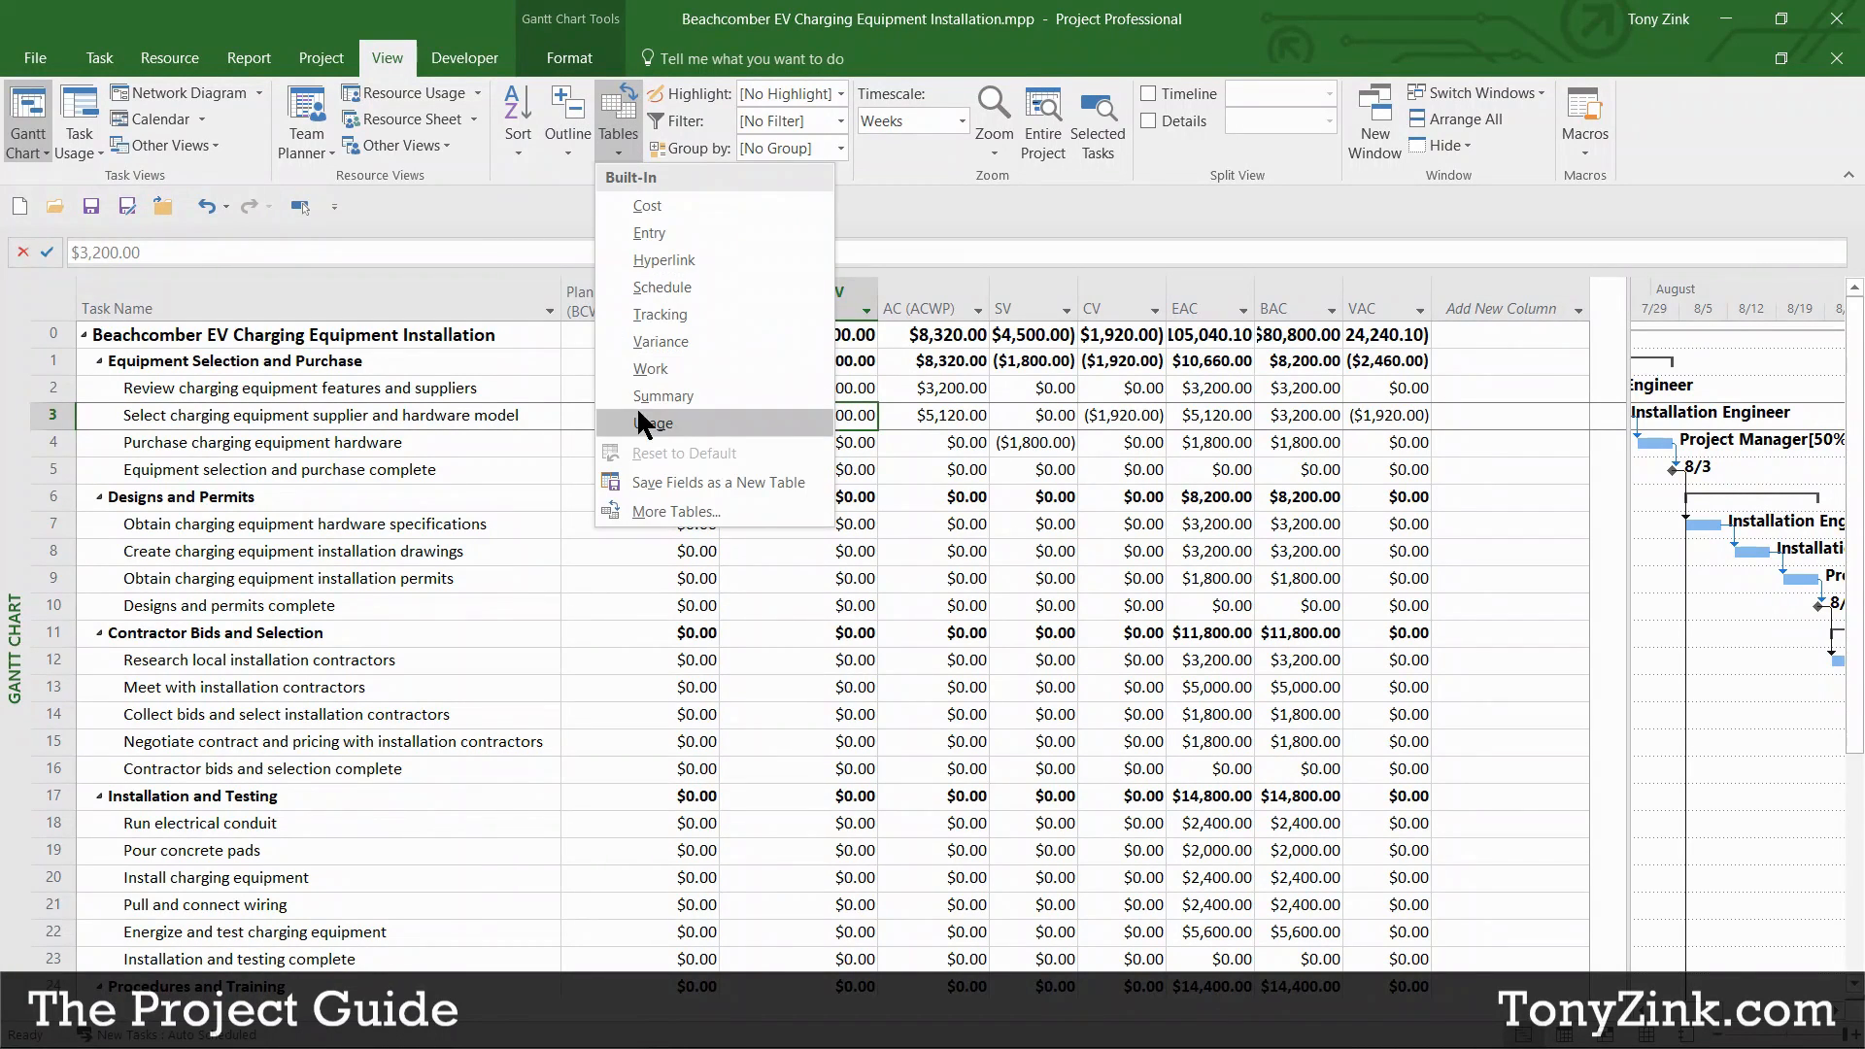
{"action": "left_click", "coordinate": [653, 505]}
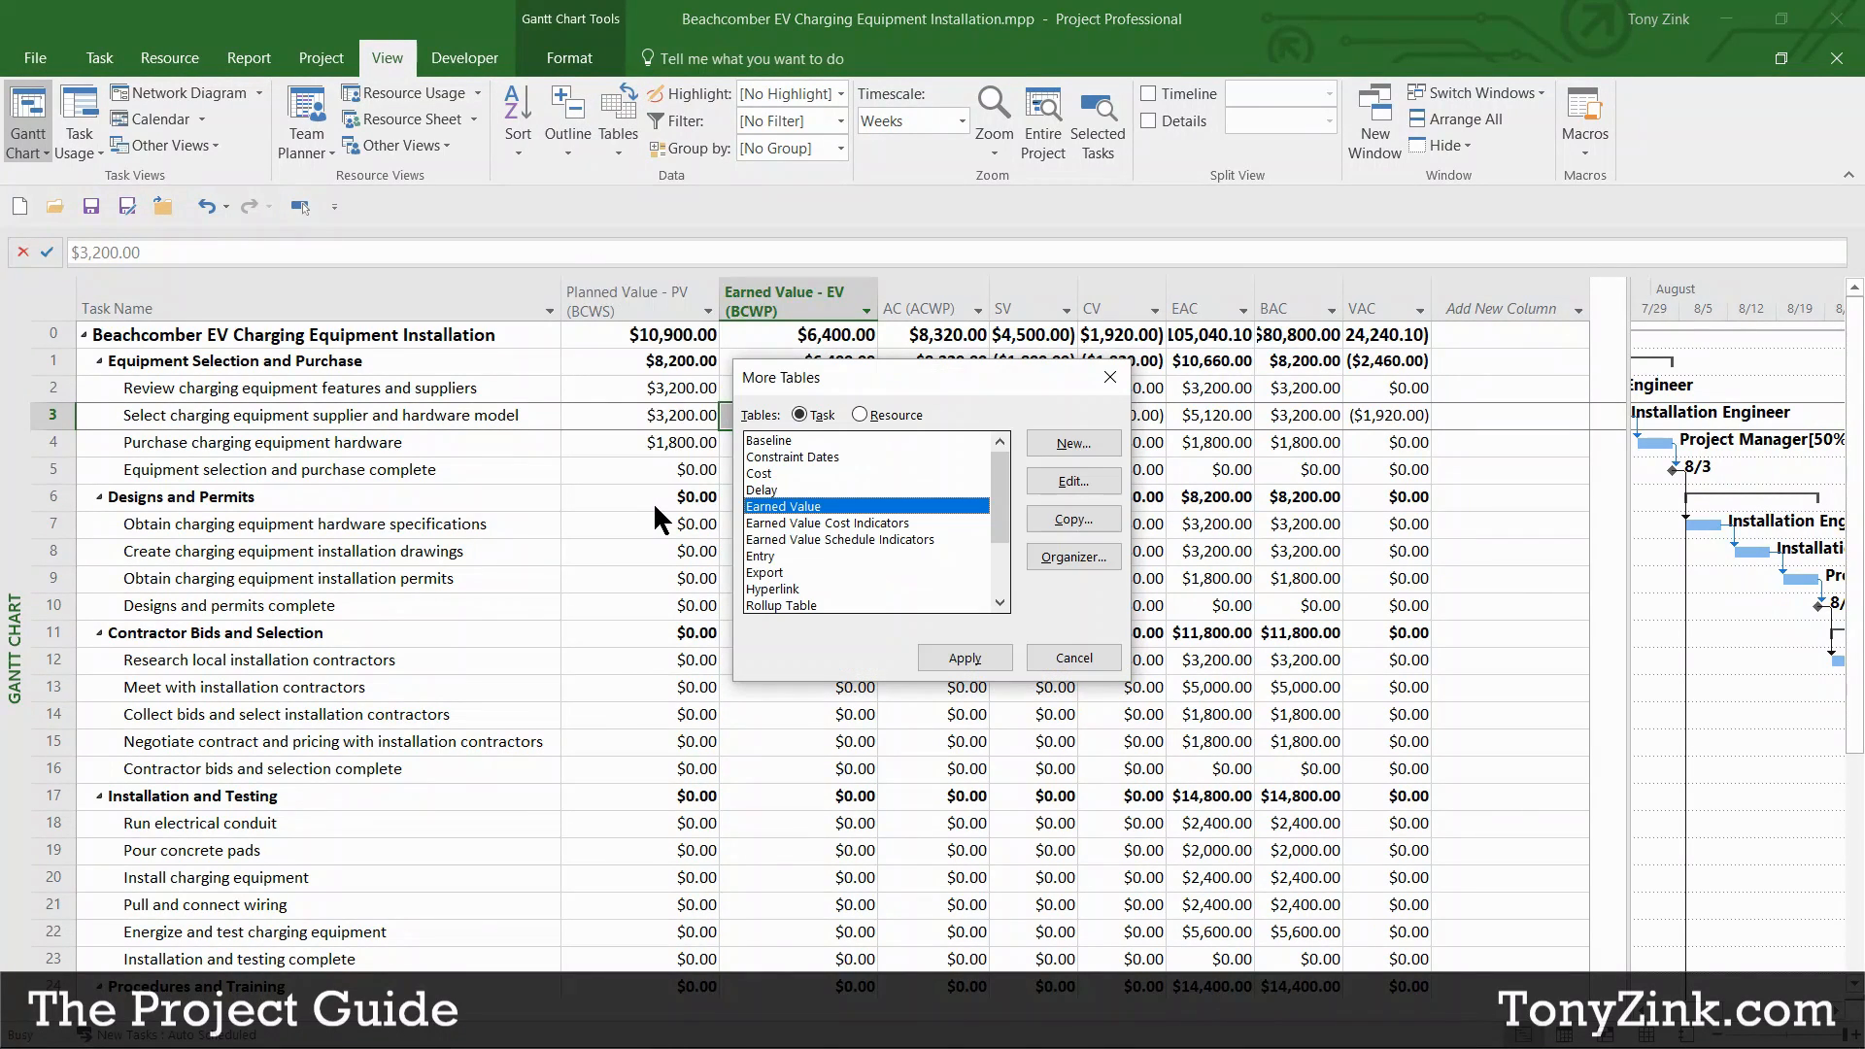
{"action": "left_click", "coordinate": [803, 524]}
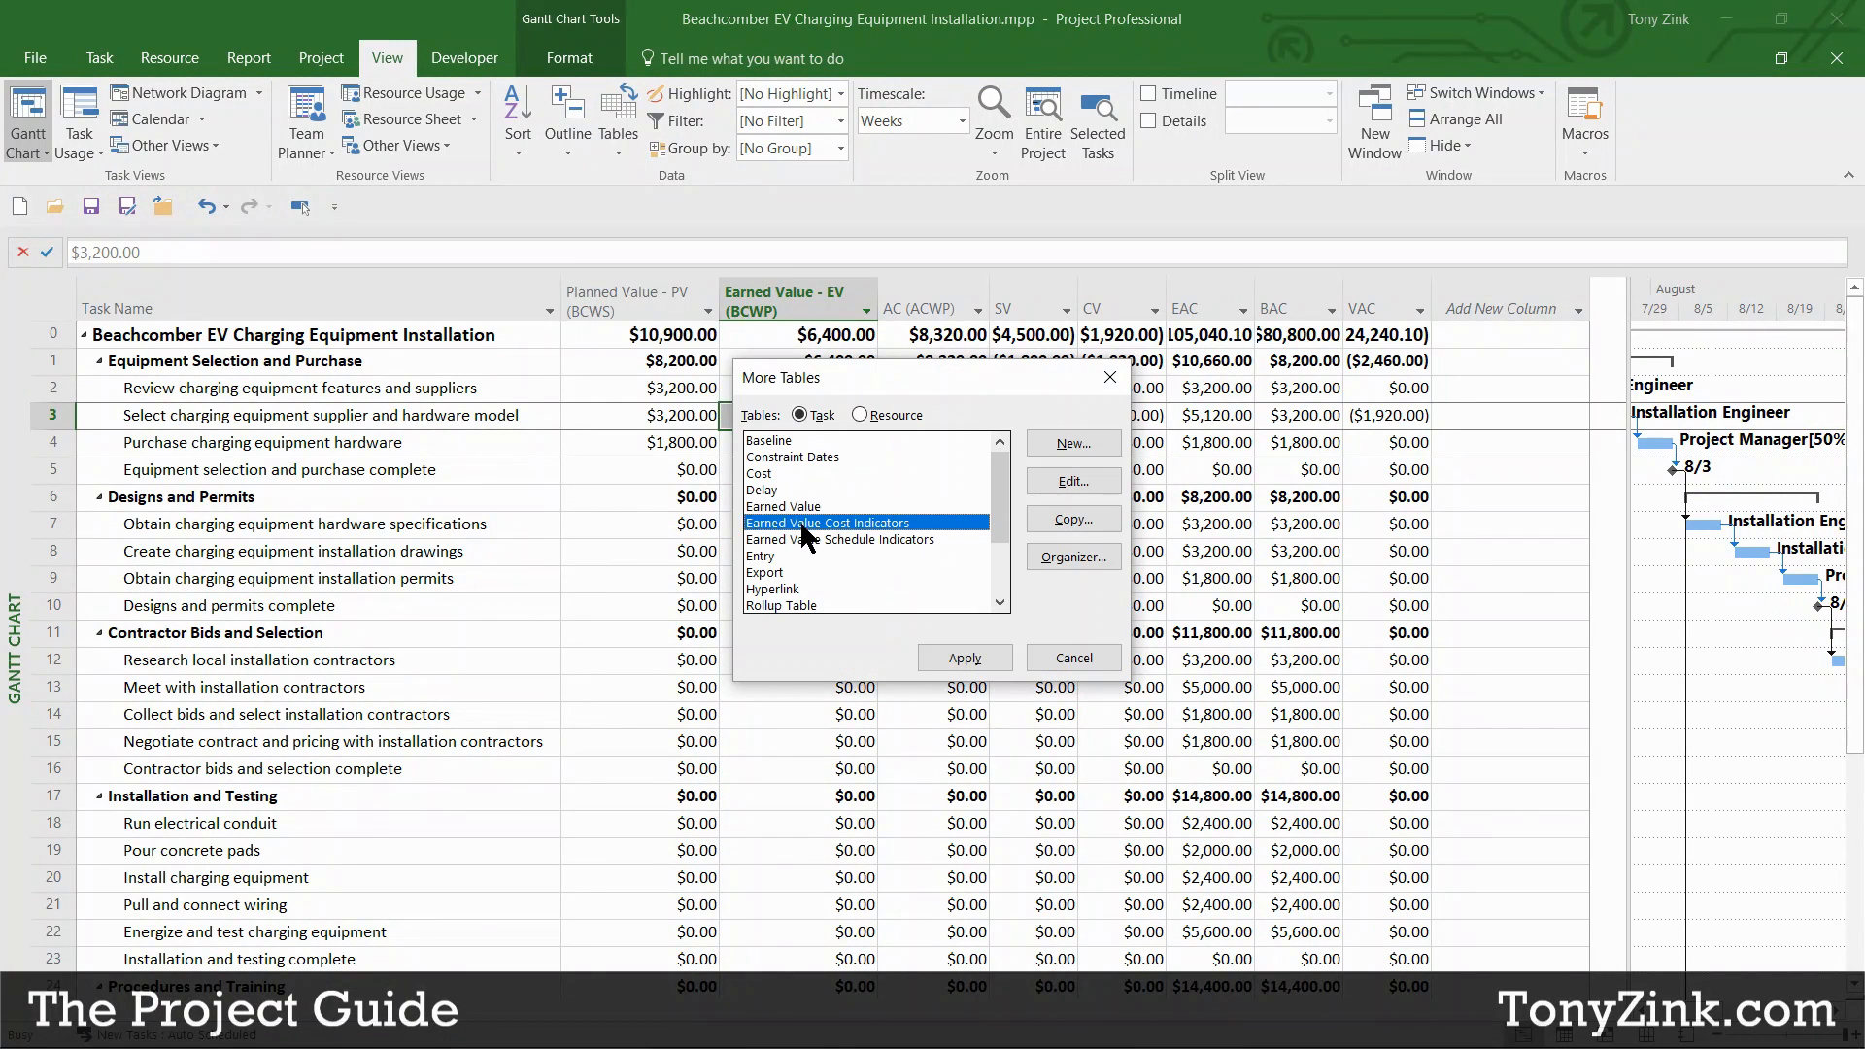
{"action": "left_click", "coordinate": [964, 655]}
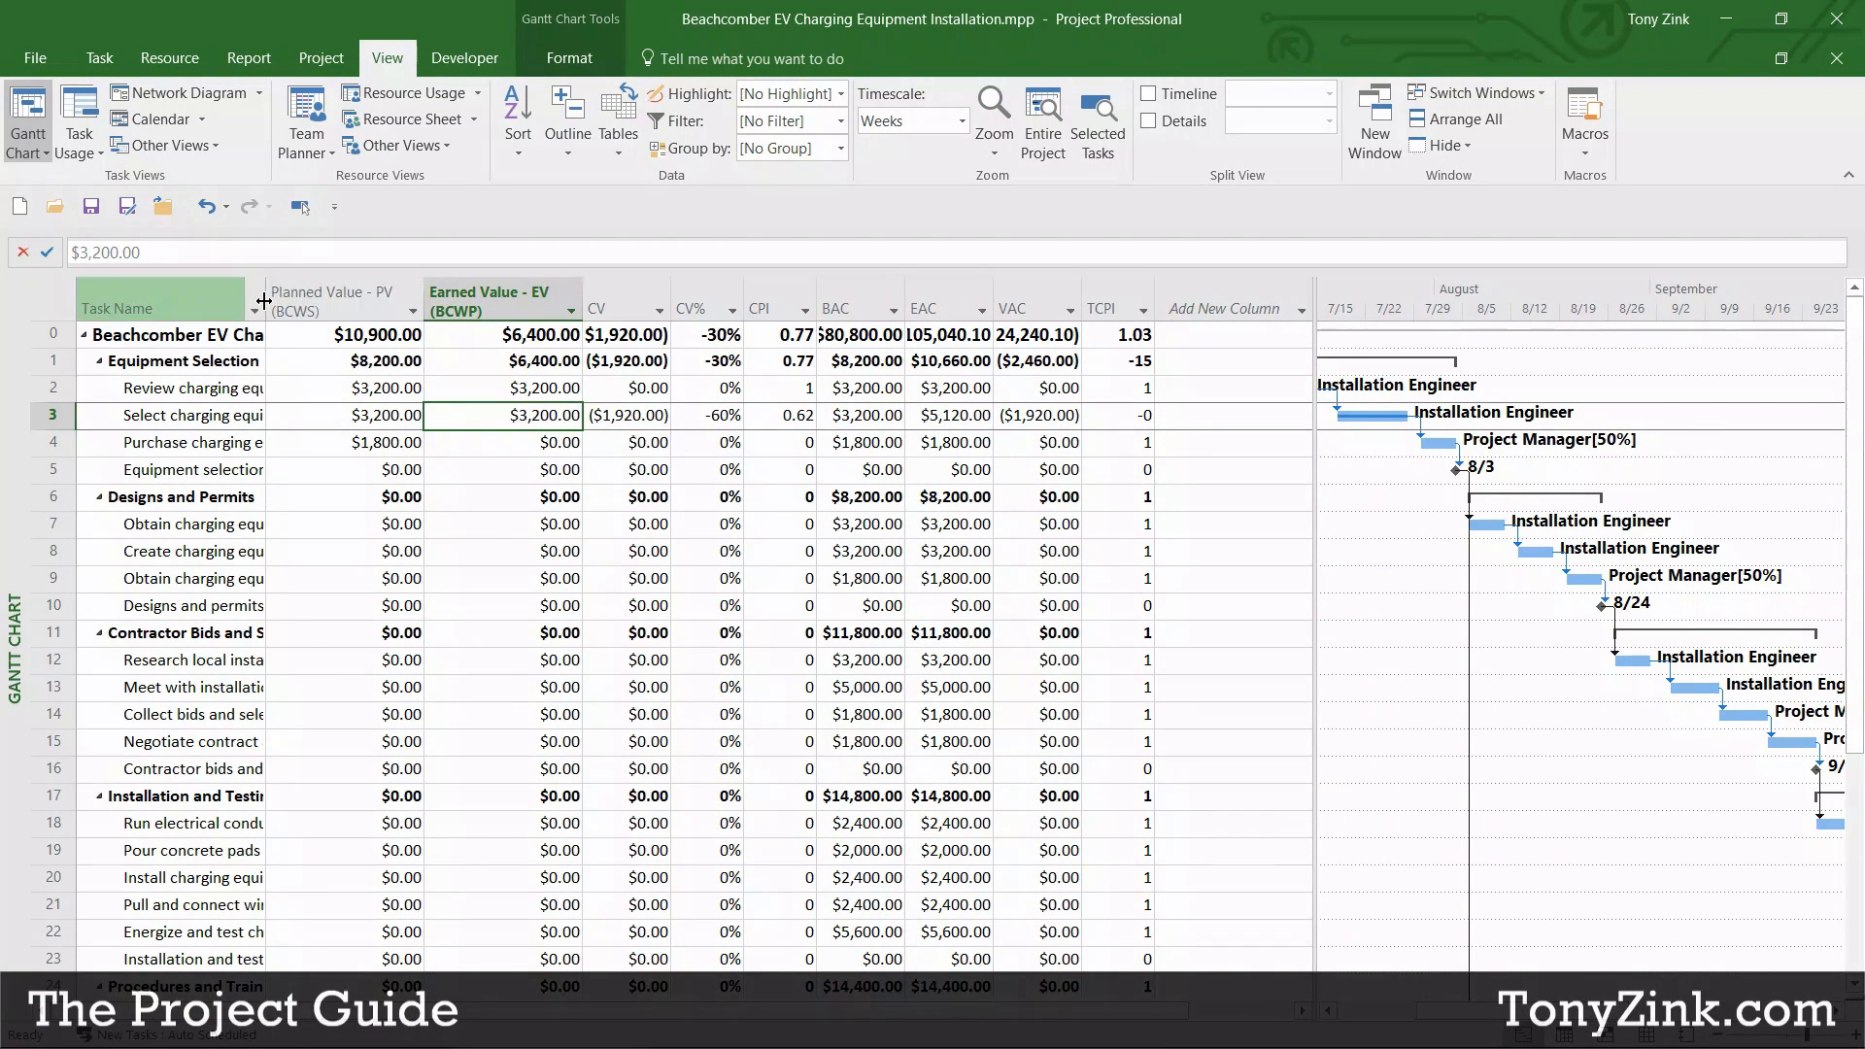
Step: Fit the Task Name column to full names and widen the table to reveal TCPI
{"action": "left_click_drag", "start_coordinate": [266, 301], "coordinate": [606, 279]}
{"action": "double_click", "coordinate": [598, 287]}
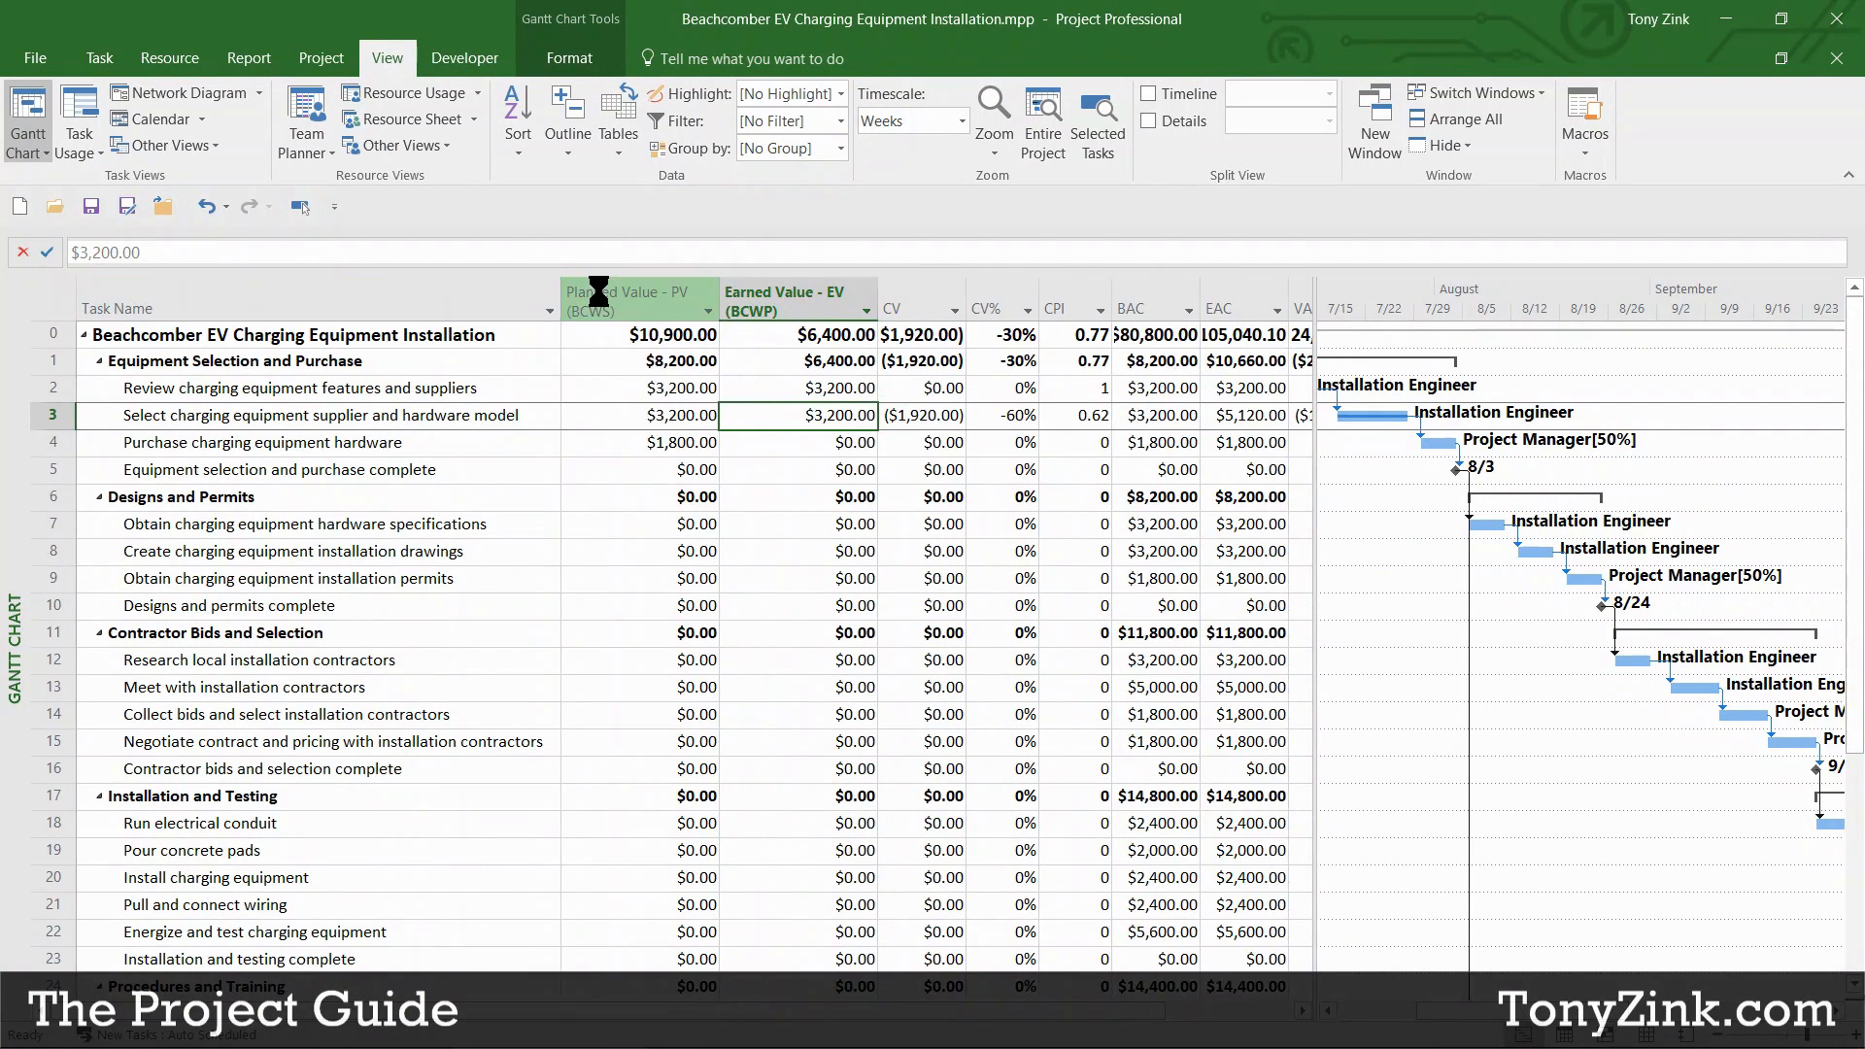
{"action": "left_click_drag", "start_coordinate": [1311, 466], "coordinate": [1528, 454]}
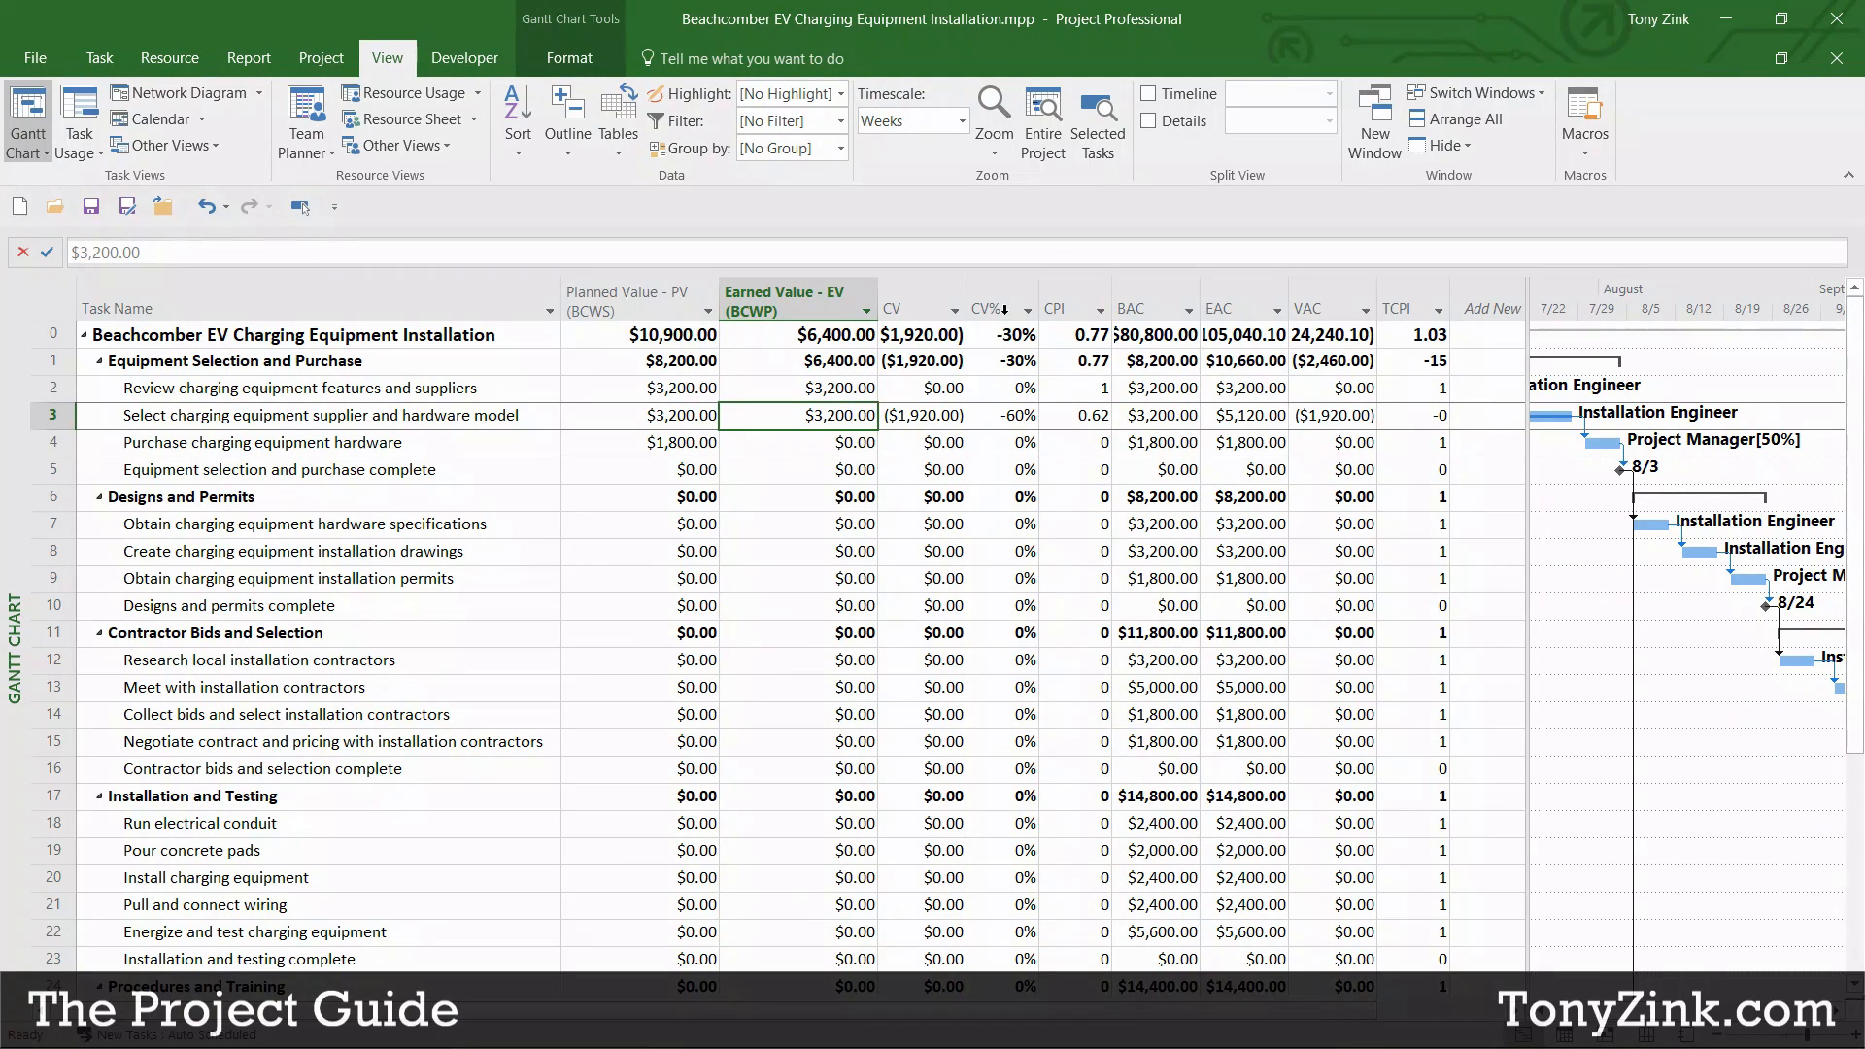
{"action": "mouse_move", "coordinate": [1076, 304]}
{"action": "left_click", "coordinate": [996, 304]}
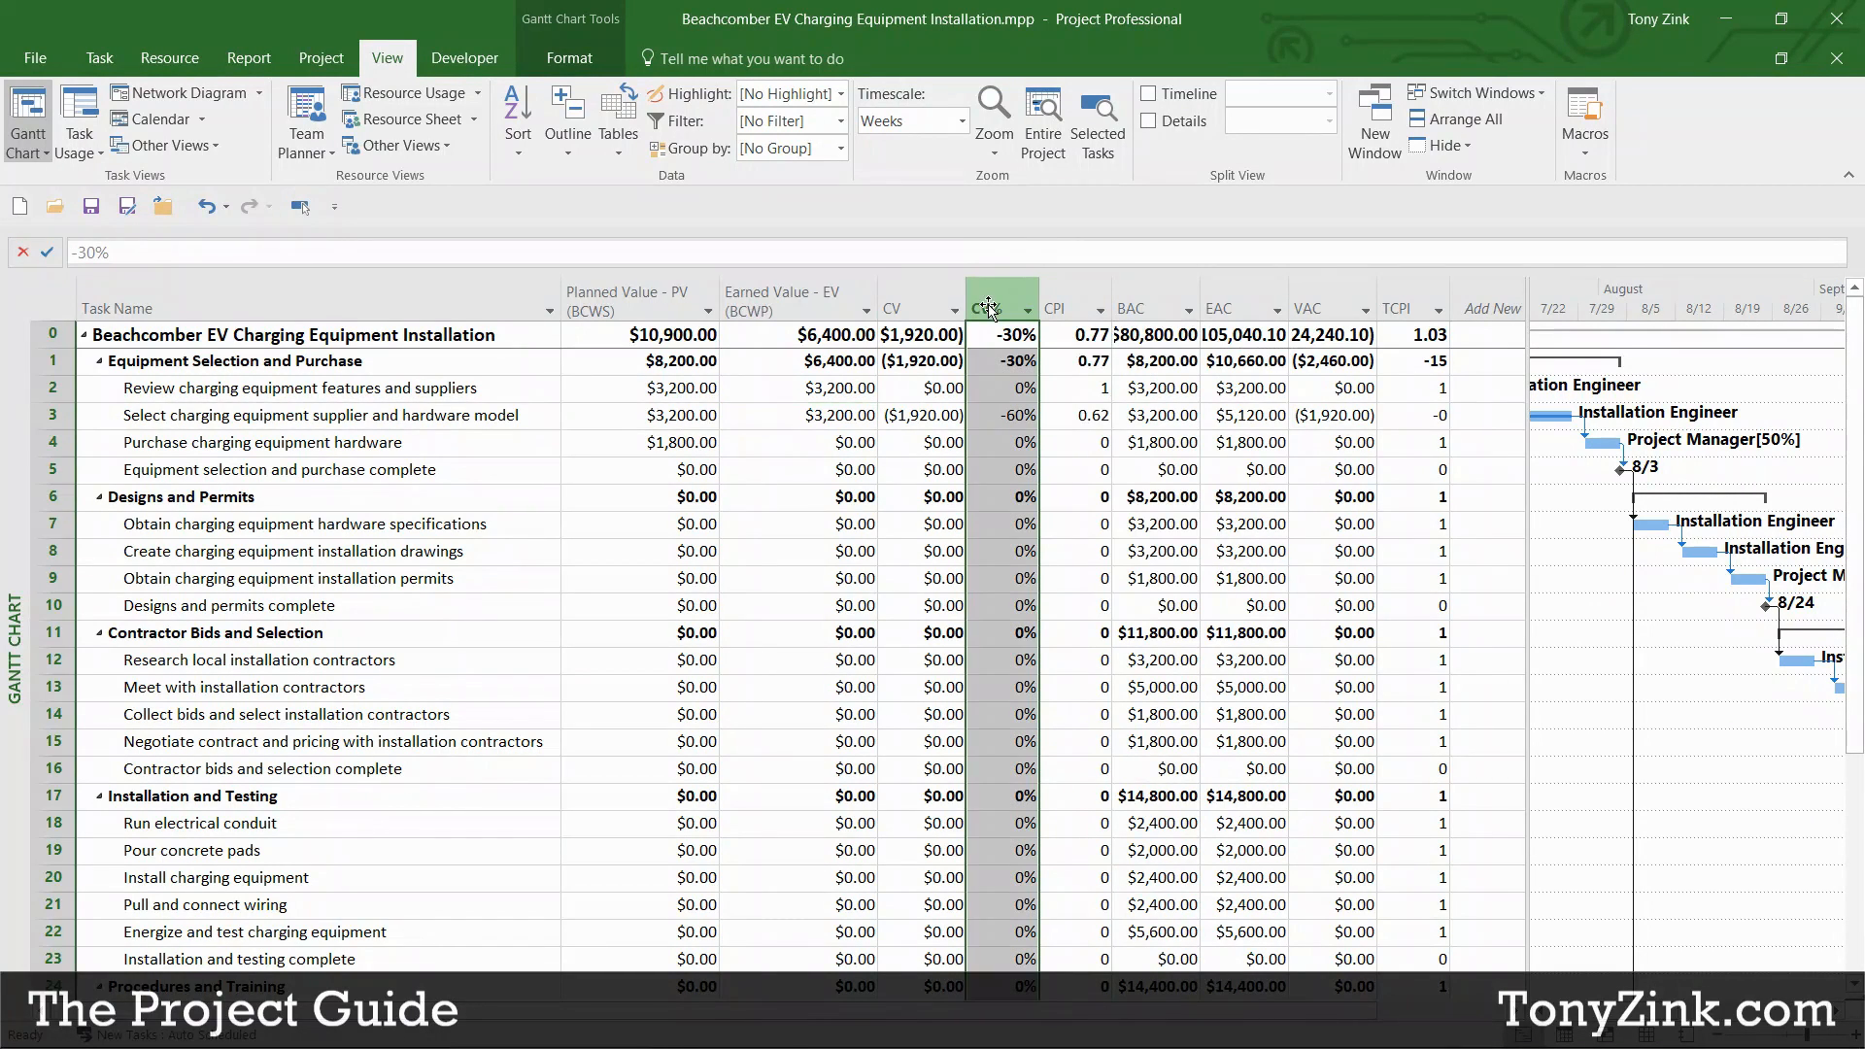
{"action": "left_click", "coordinate": [928, 303]}
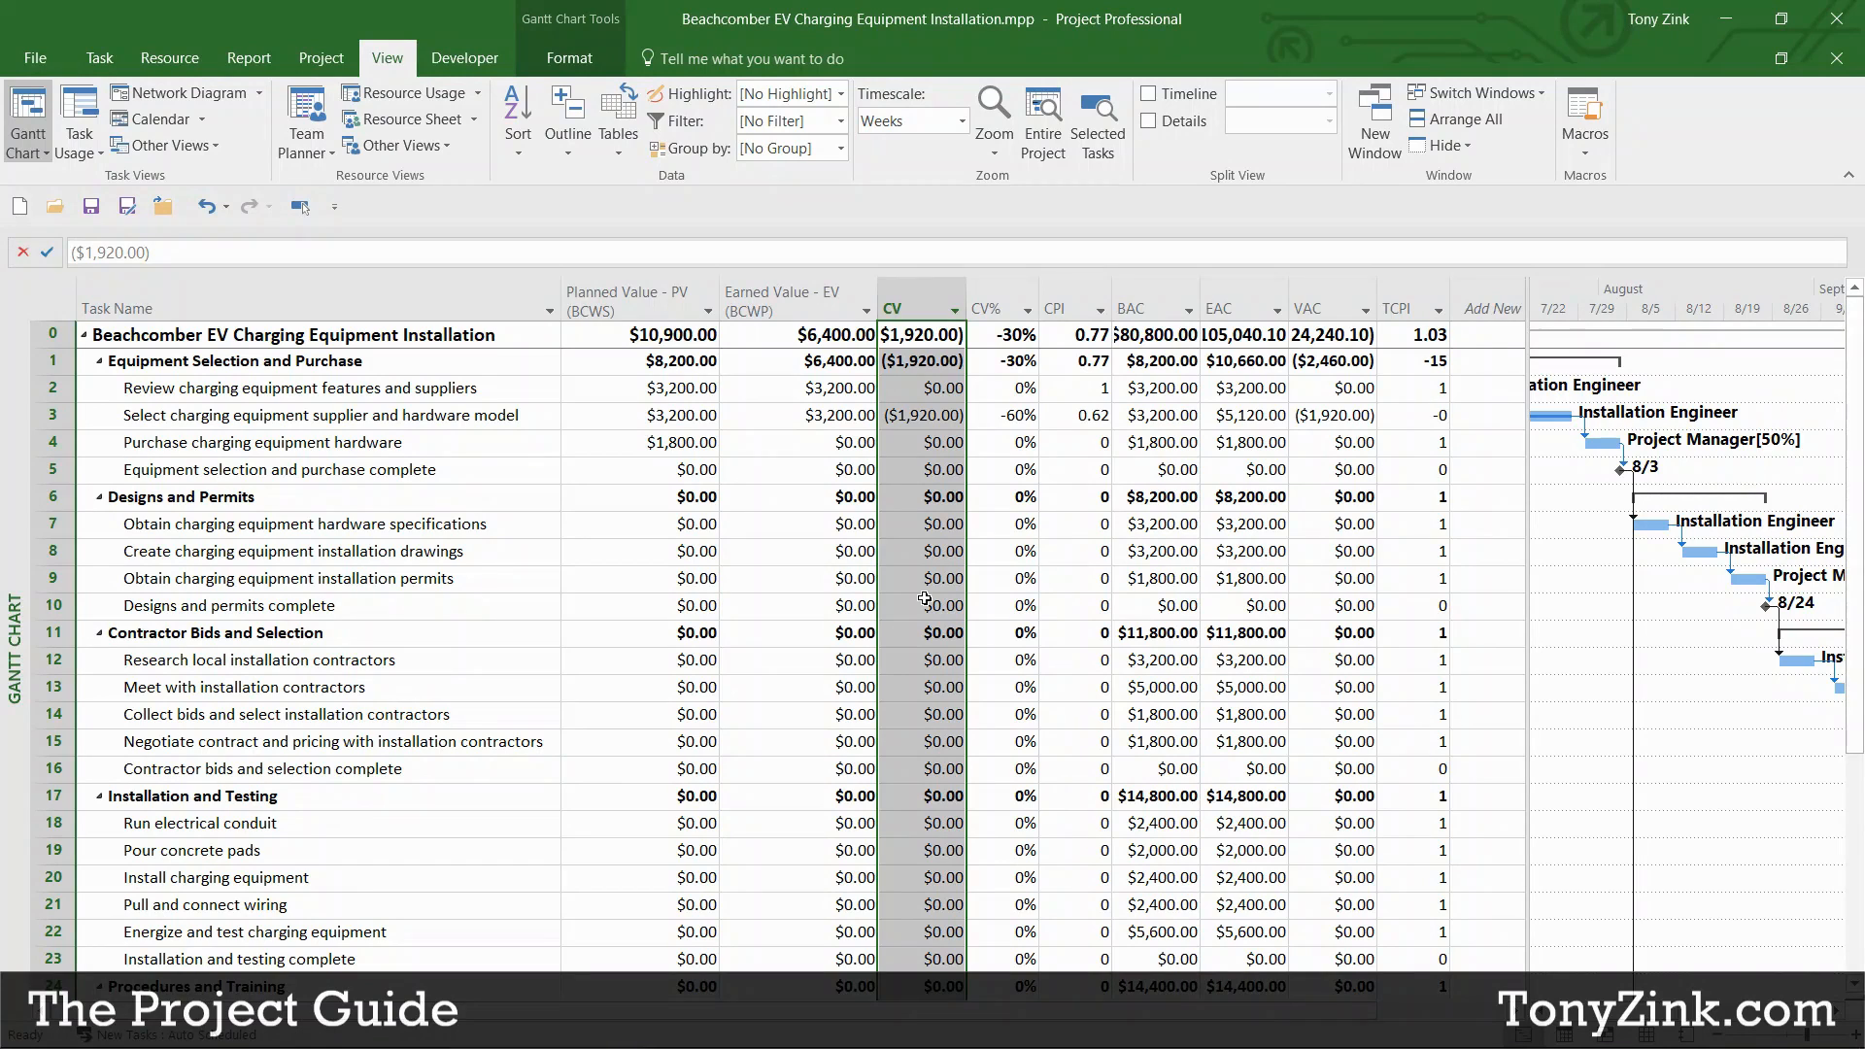
{"action": "left_click", "coordinate": [927, 418]}
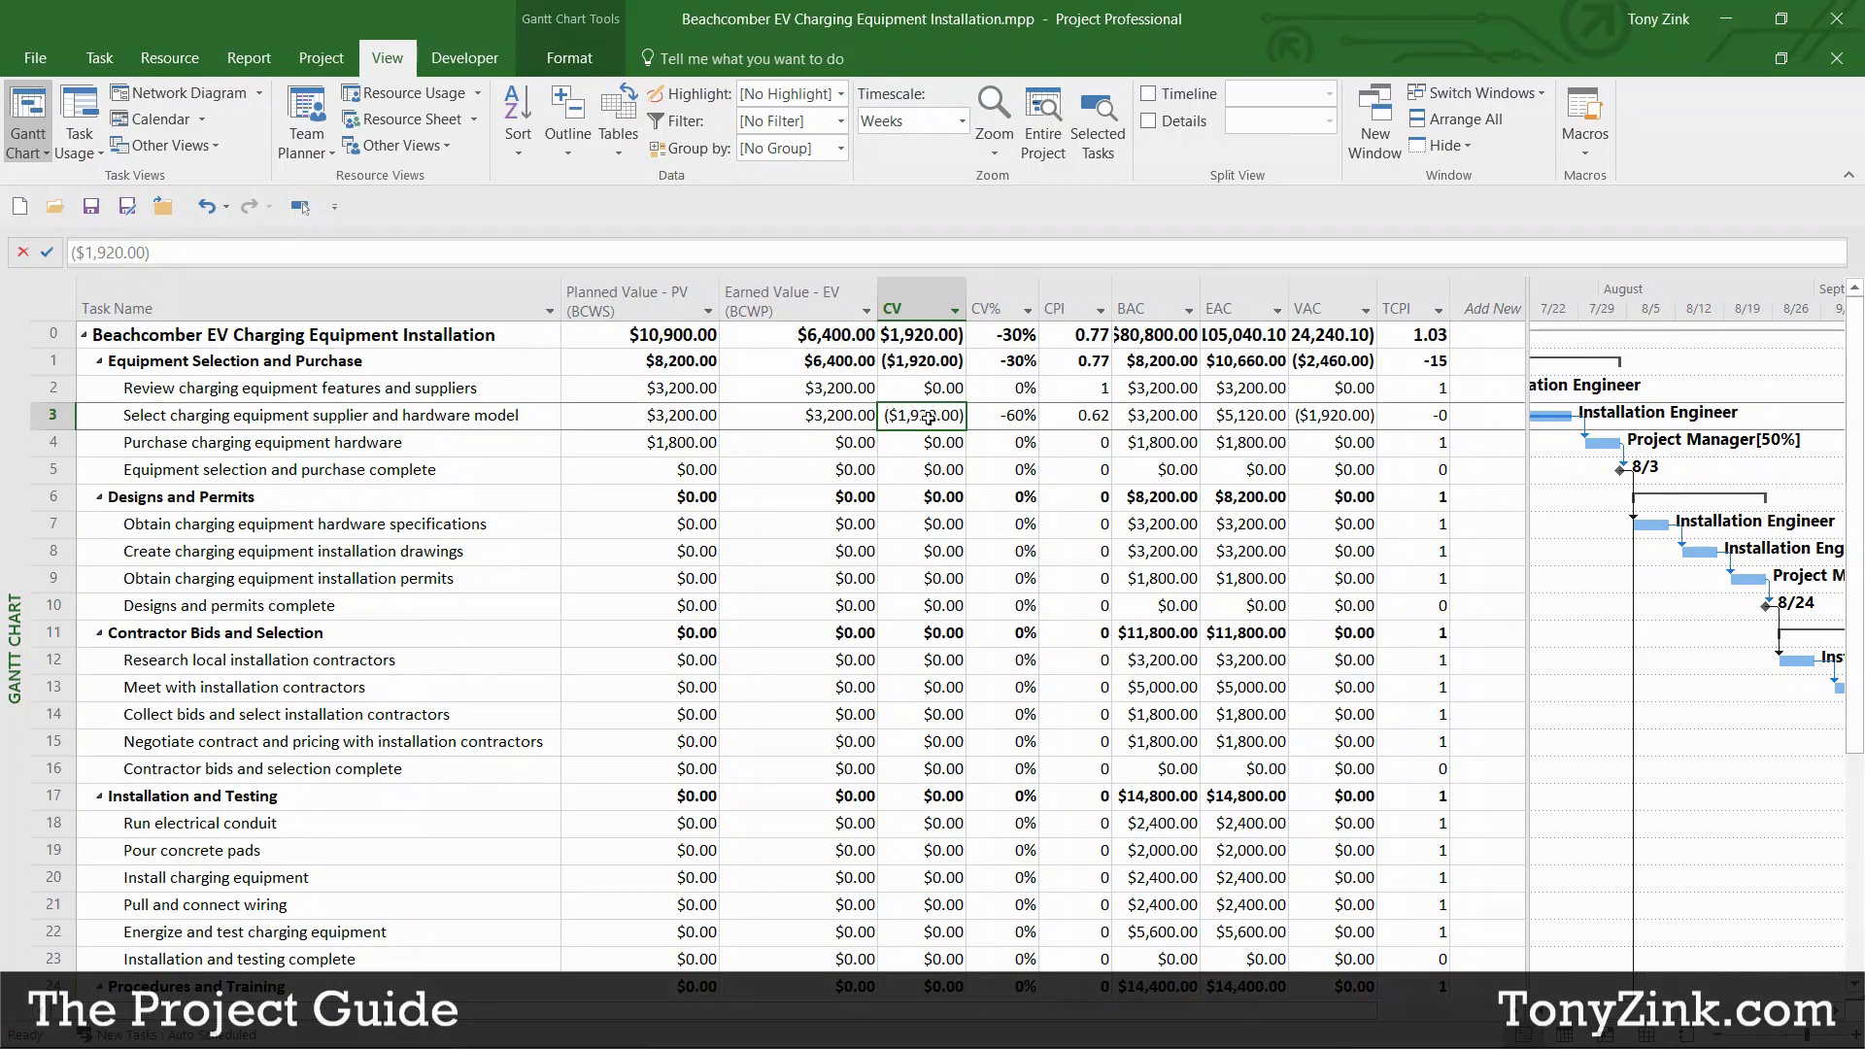
{"action": "left_click", "coordinate": [41, 416]}
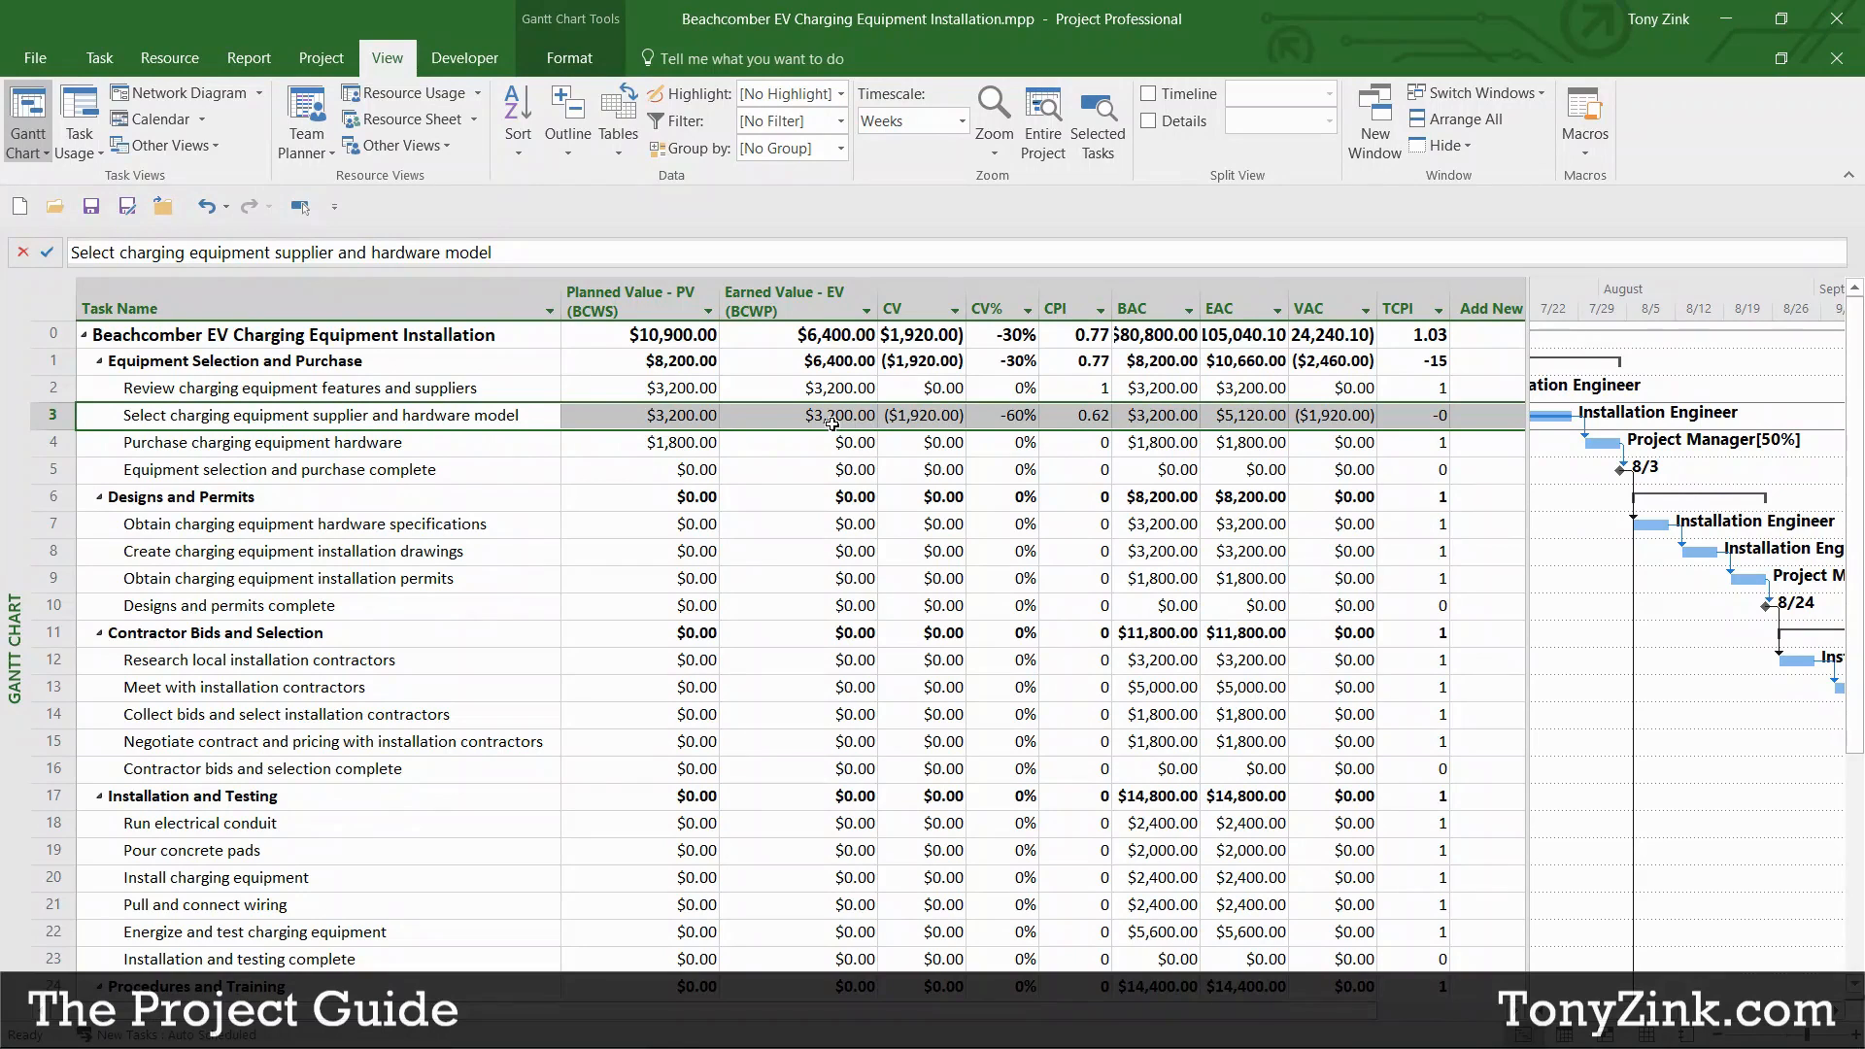
{"action": "left_click", "coordinate": [782, 423]}
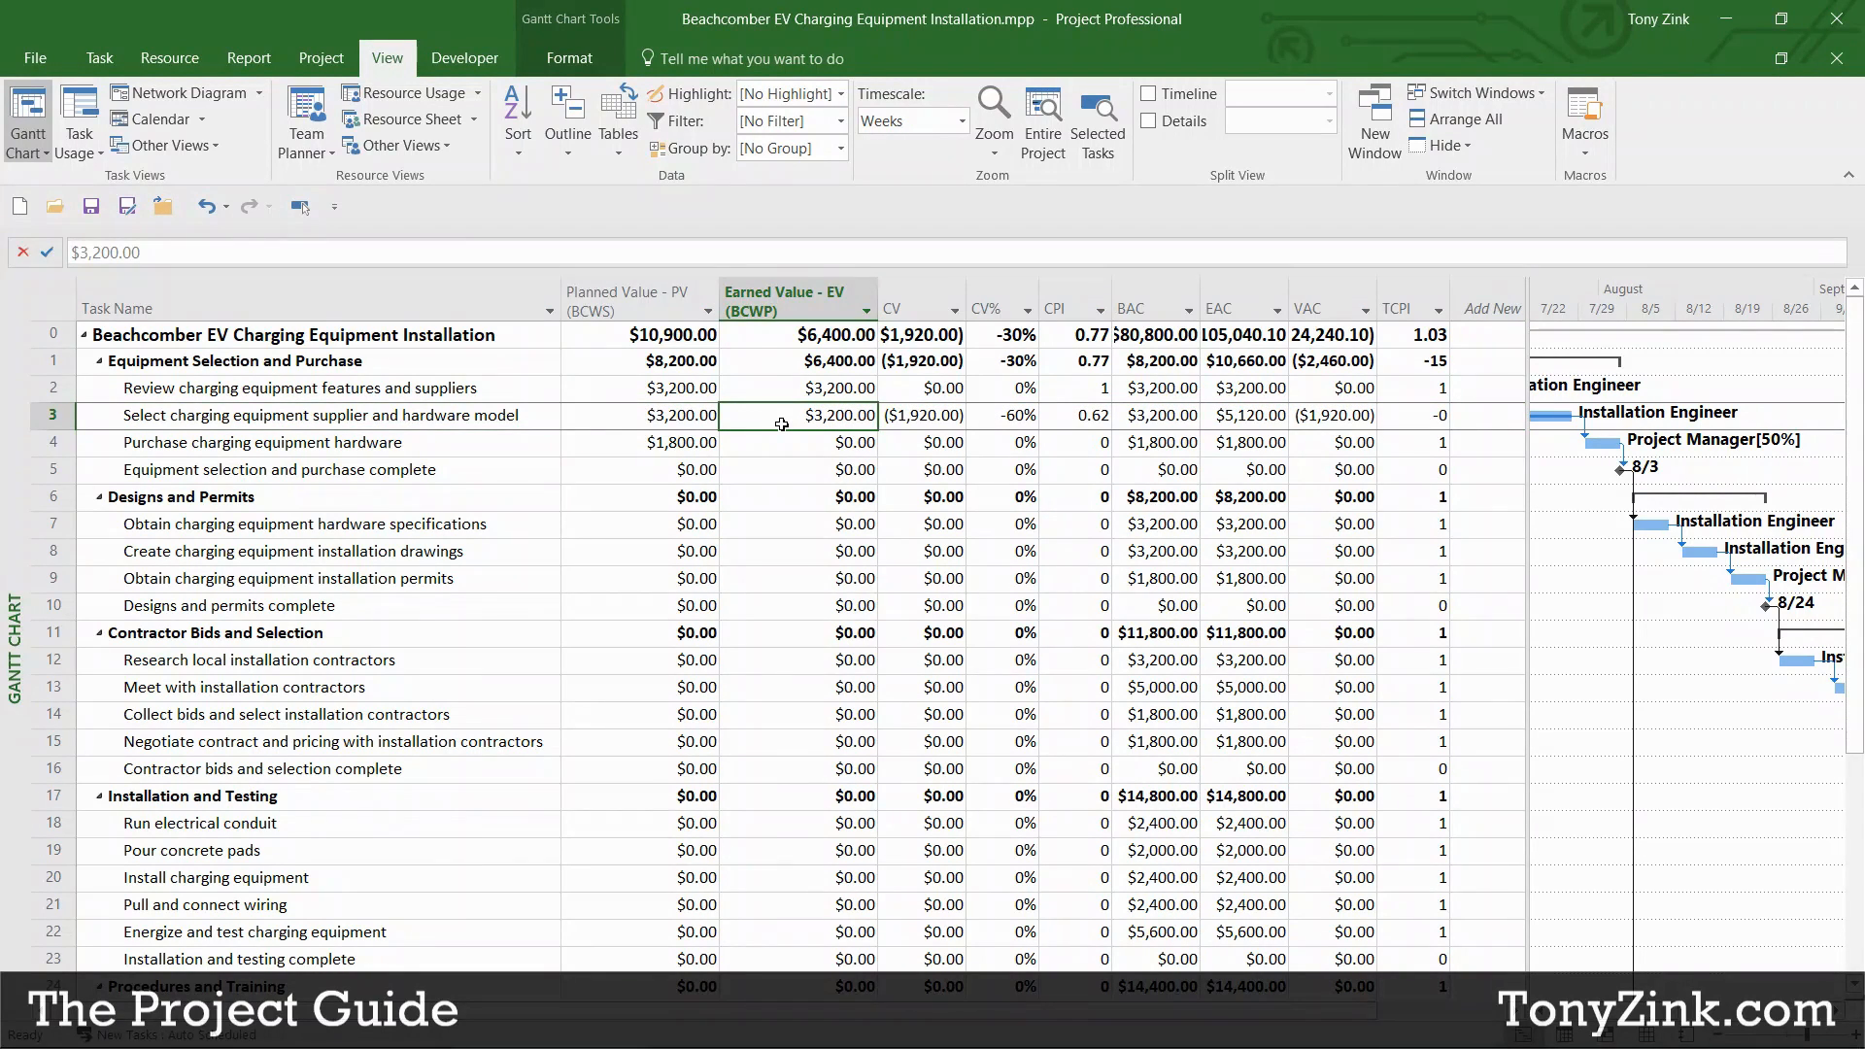
{"action": "left_click", "coordinate": [921, 417]}
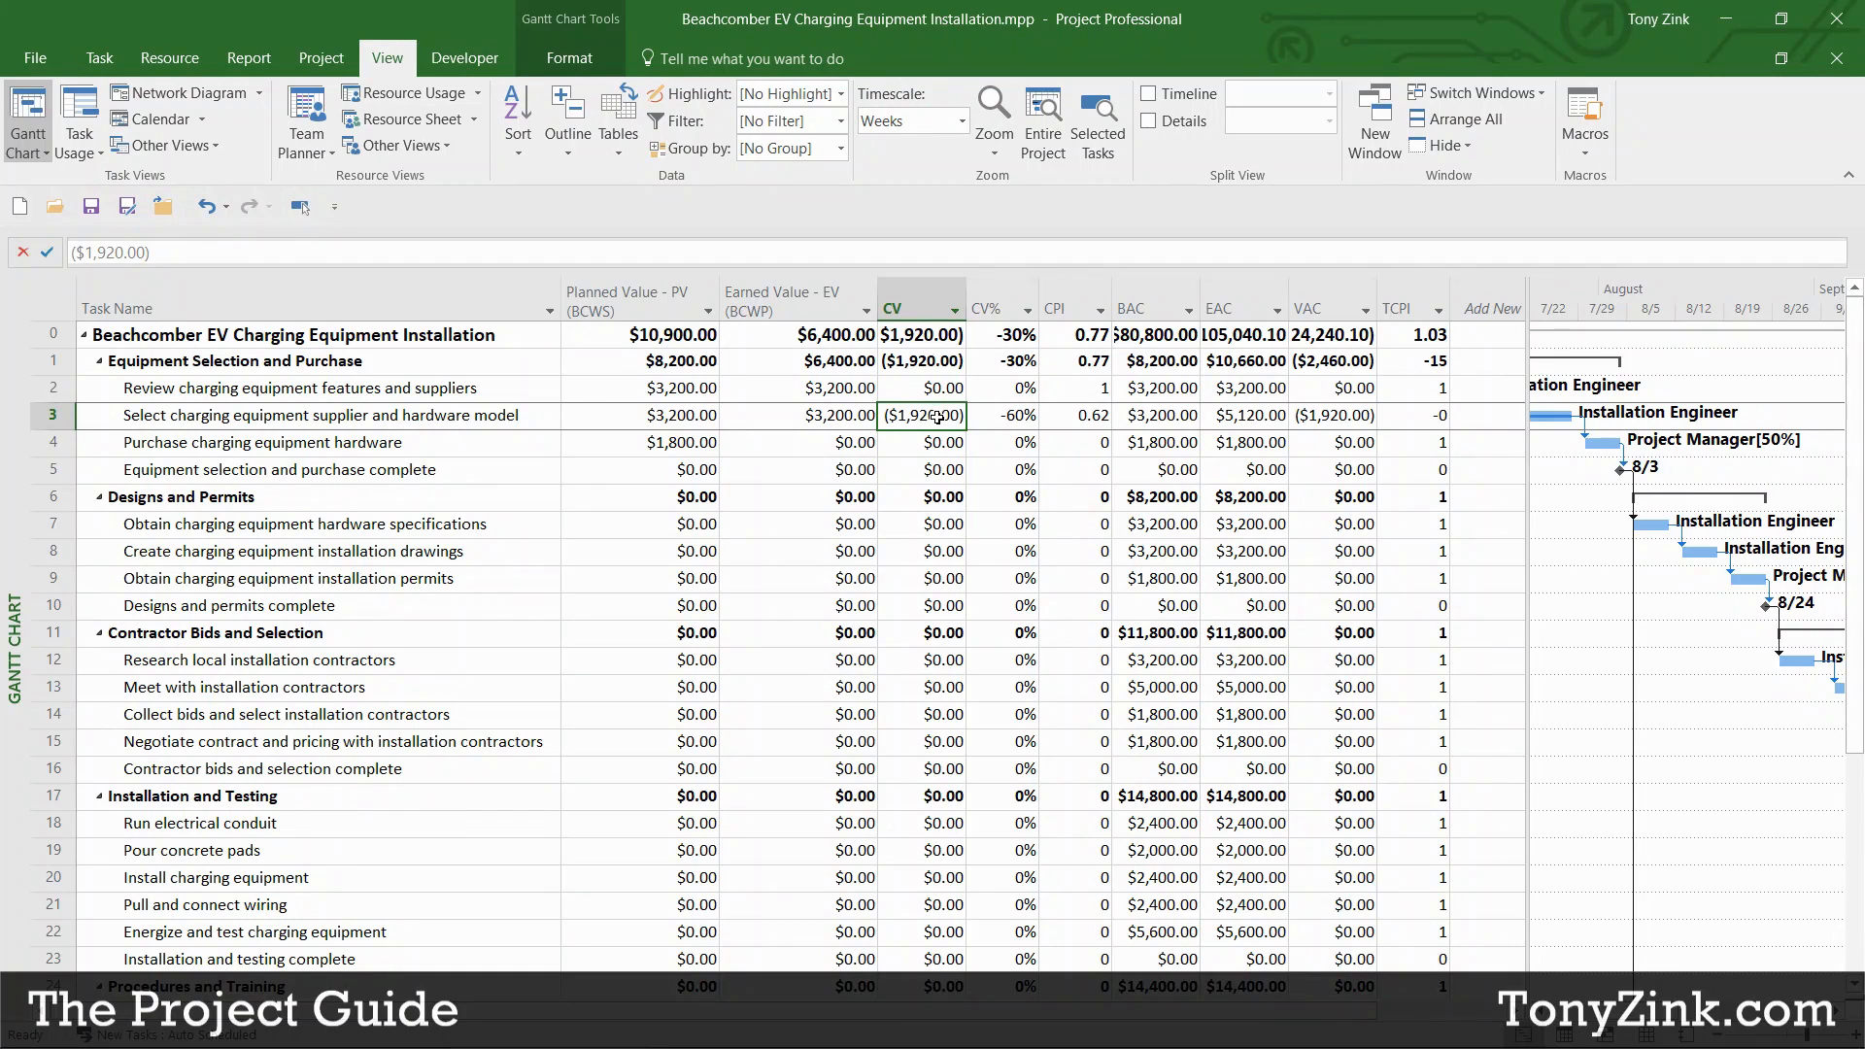
{"action": "left_click", "coordinate": [1009, 417]}
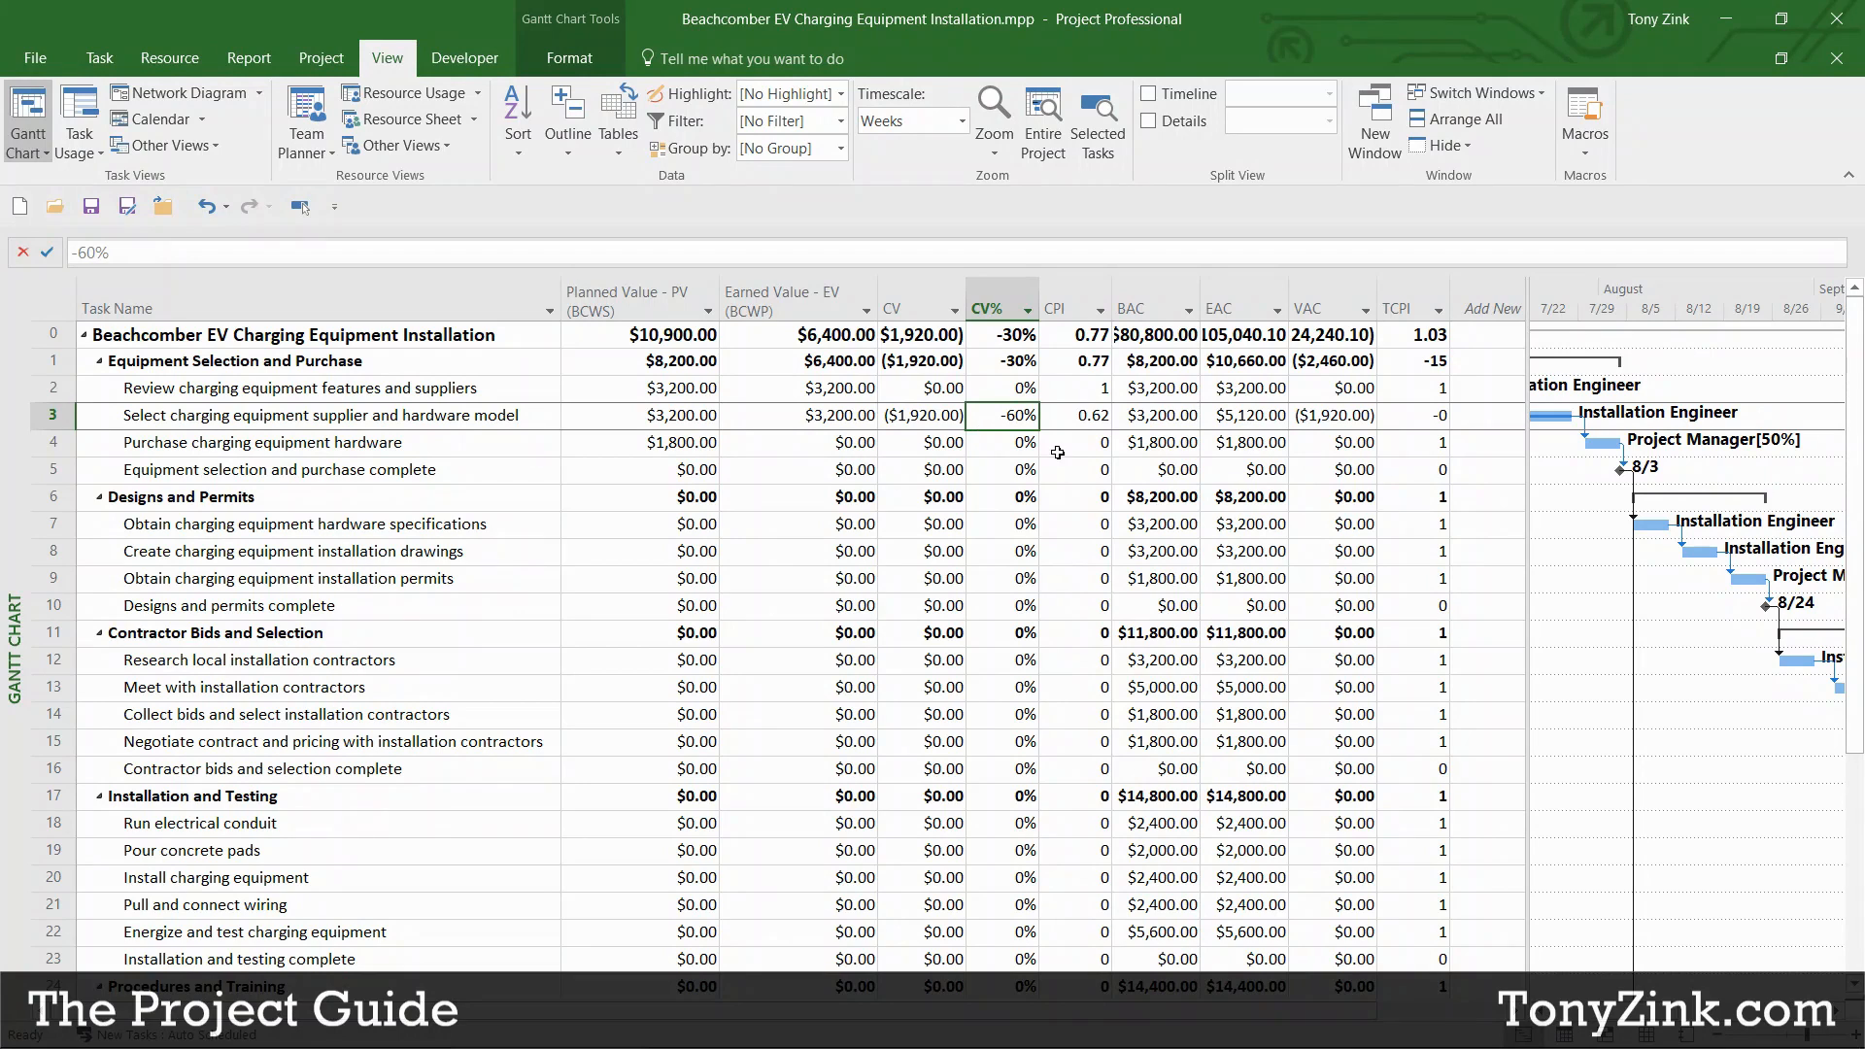
{"action": "left_click", "coordinate": [1070, 418]}
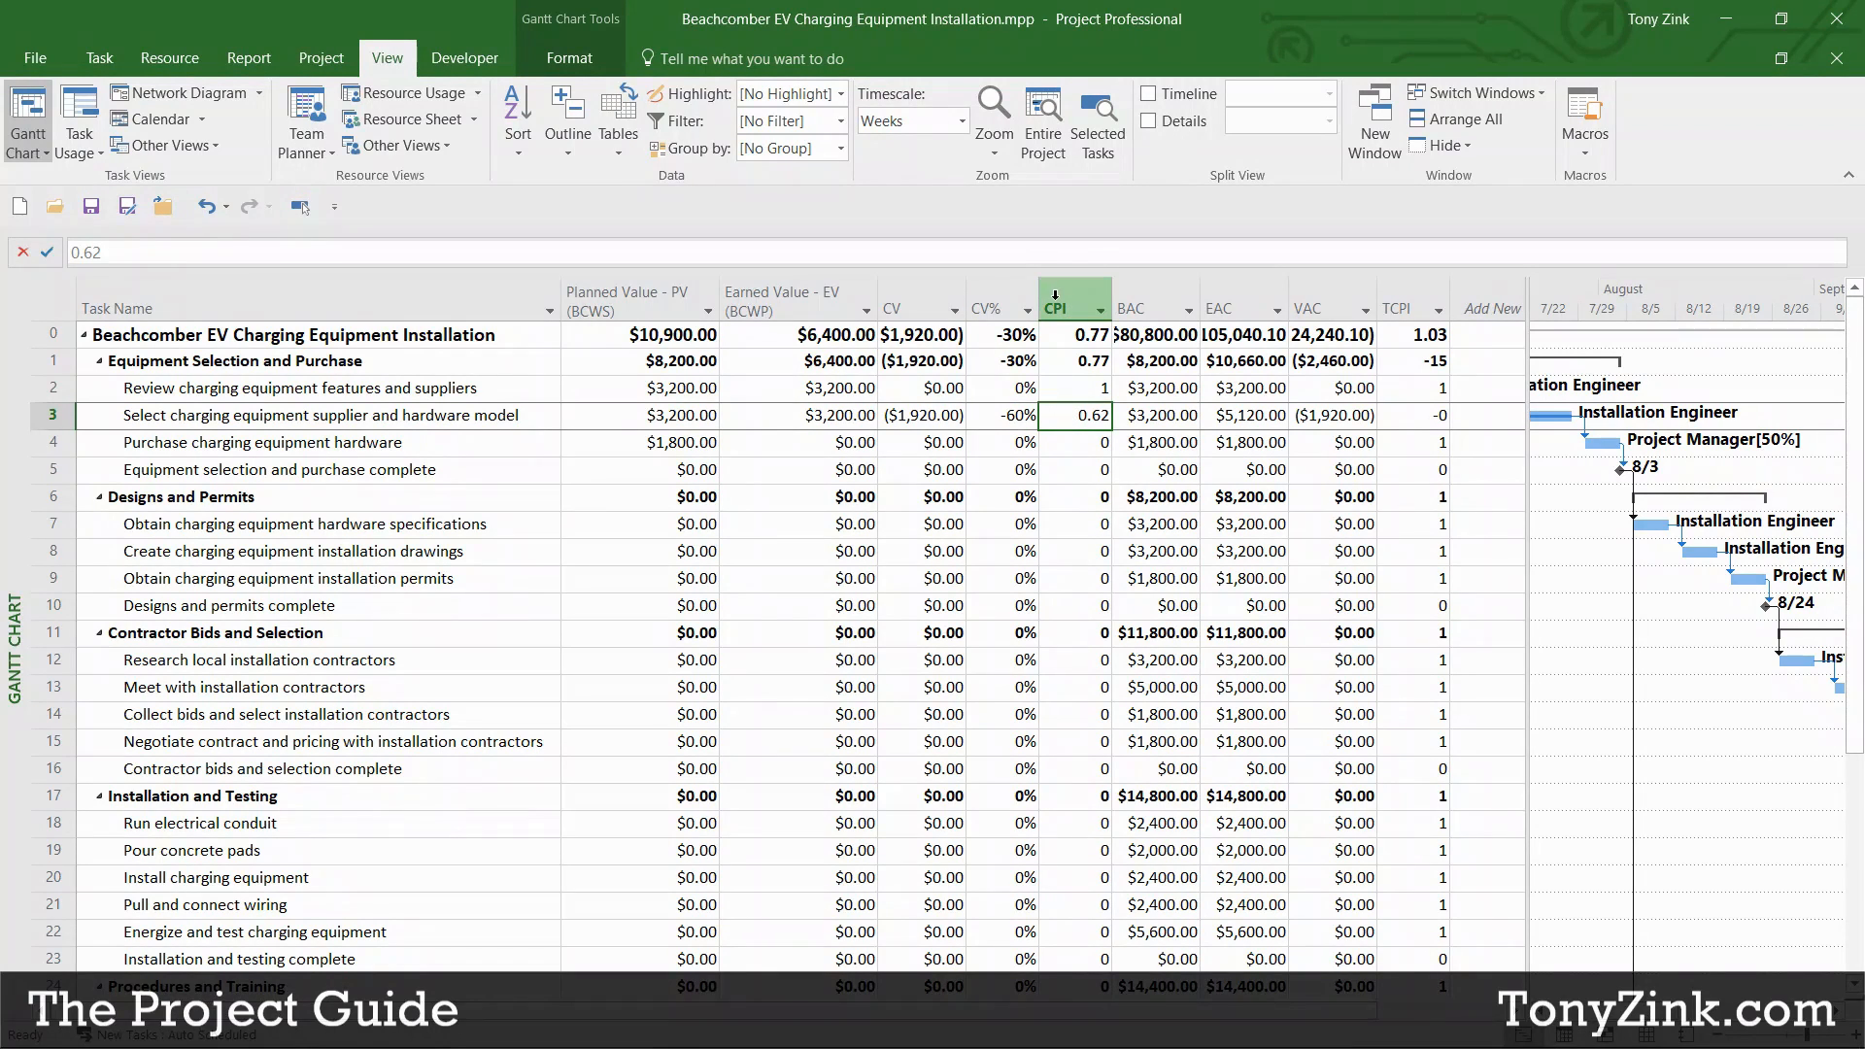
{"action": "mouse_move", "coordinate": [1055, 295]}
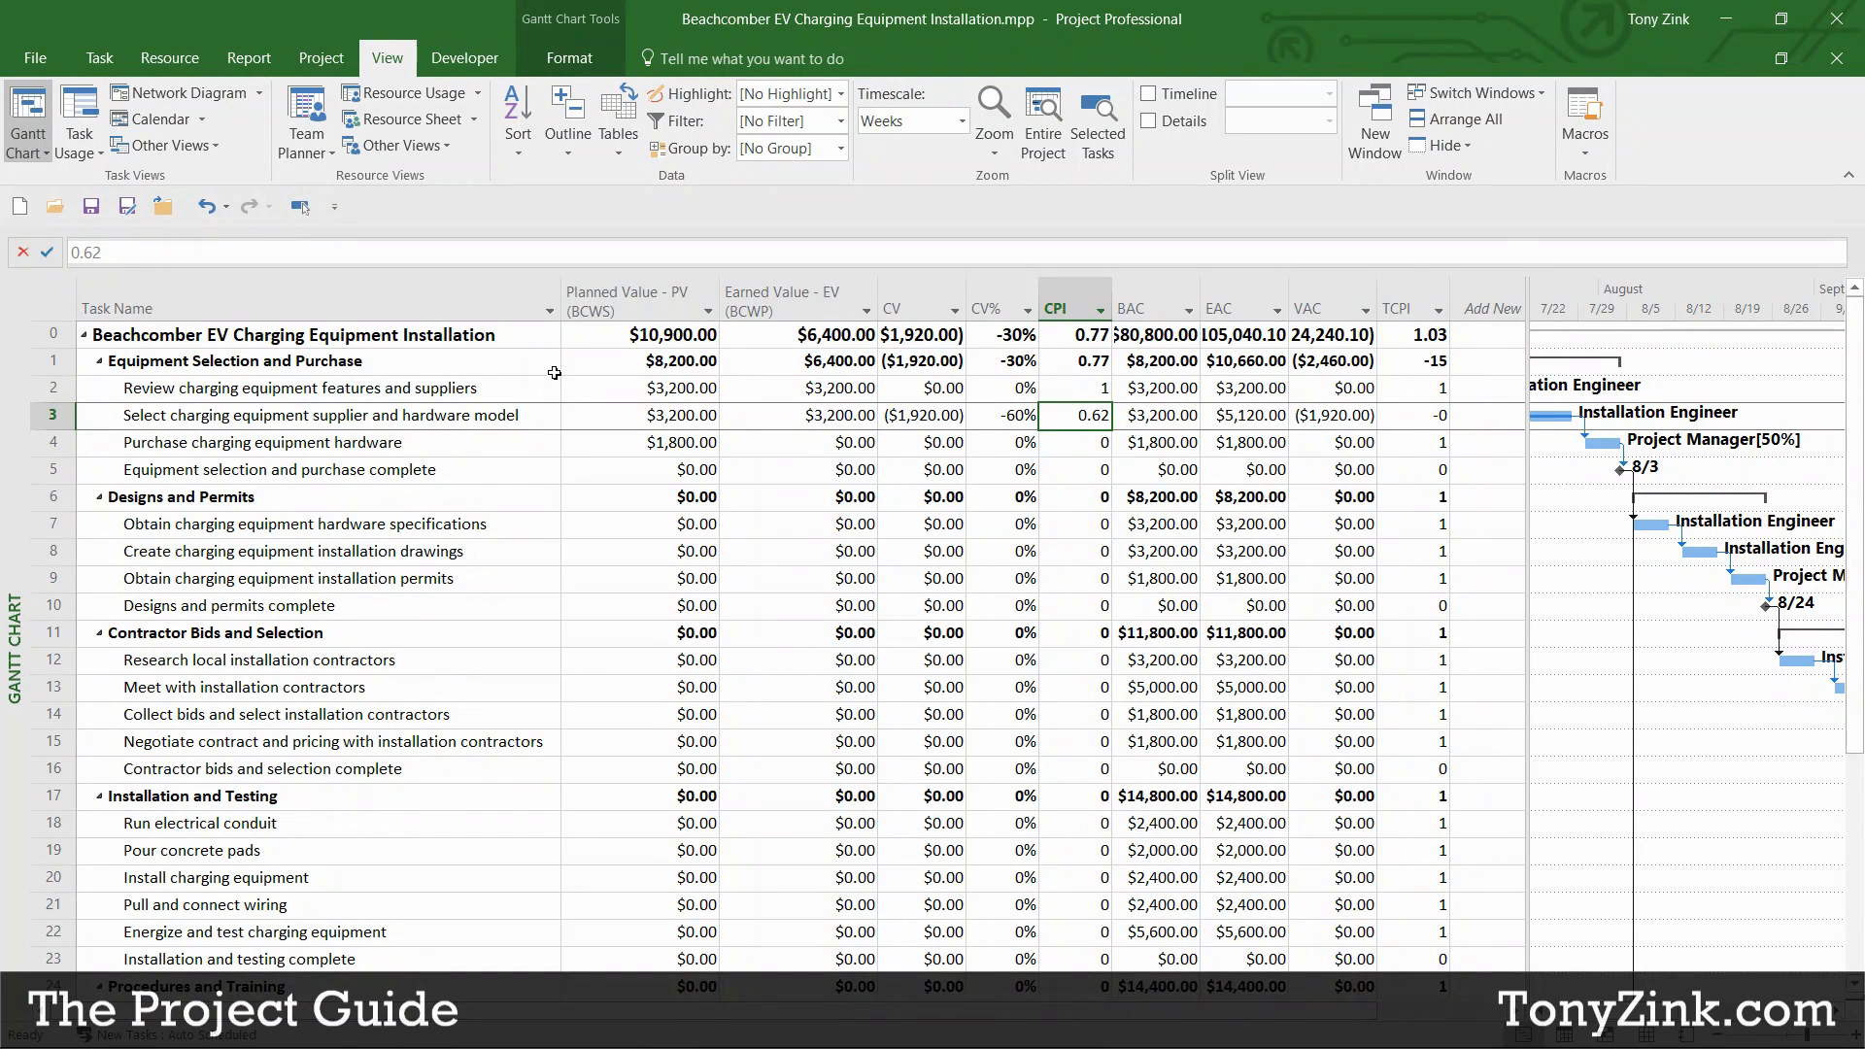
{"action": "left_click", "coordinate": [618, 145]}
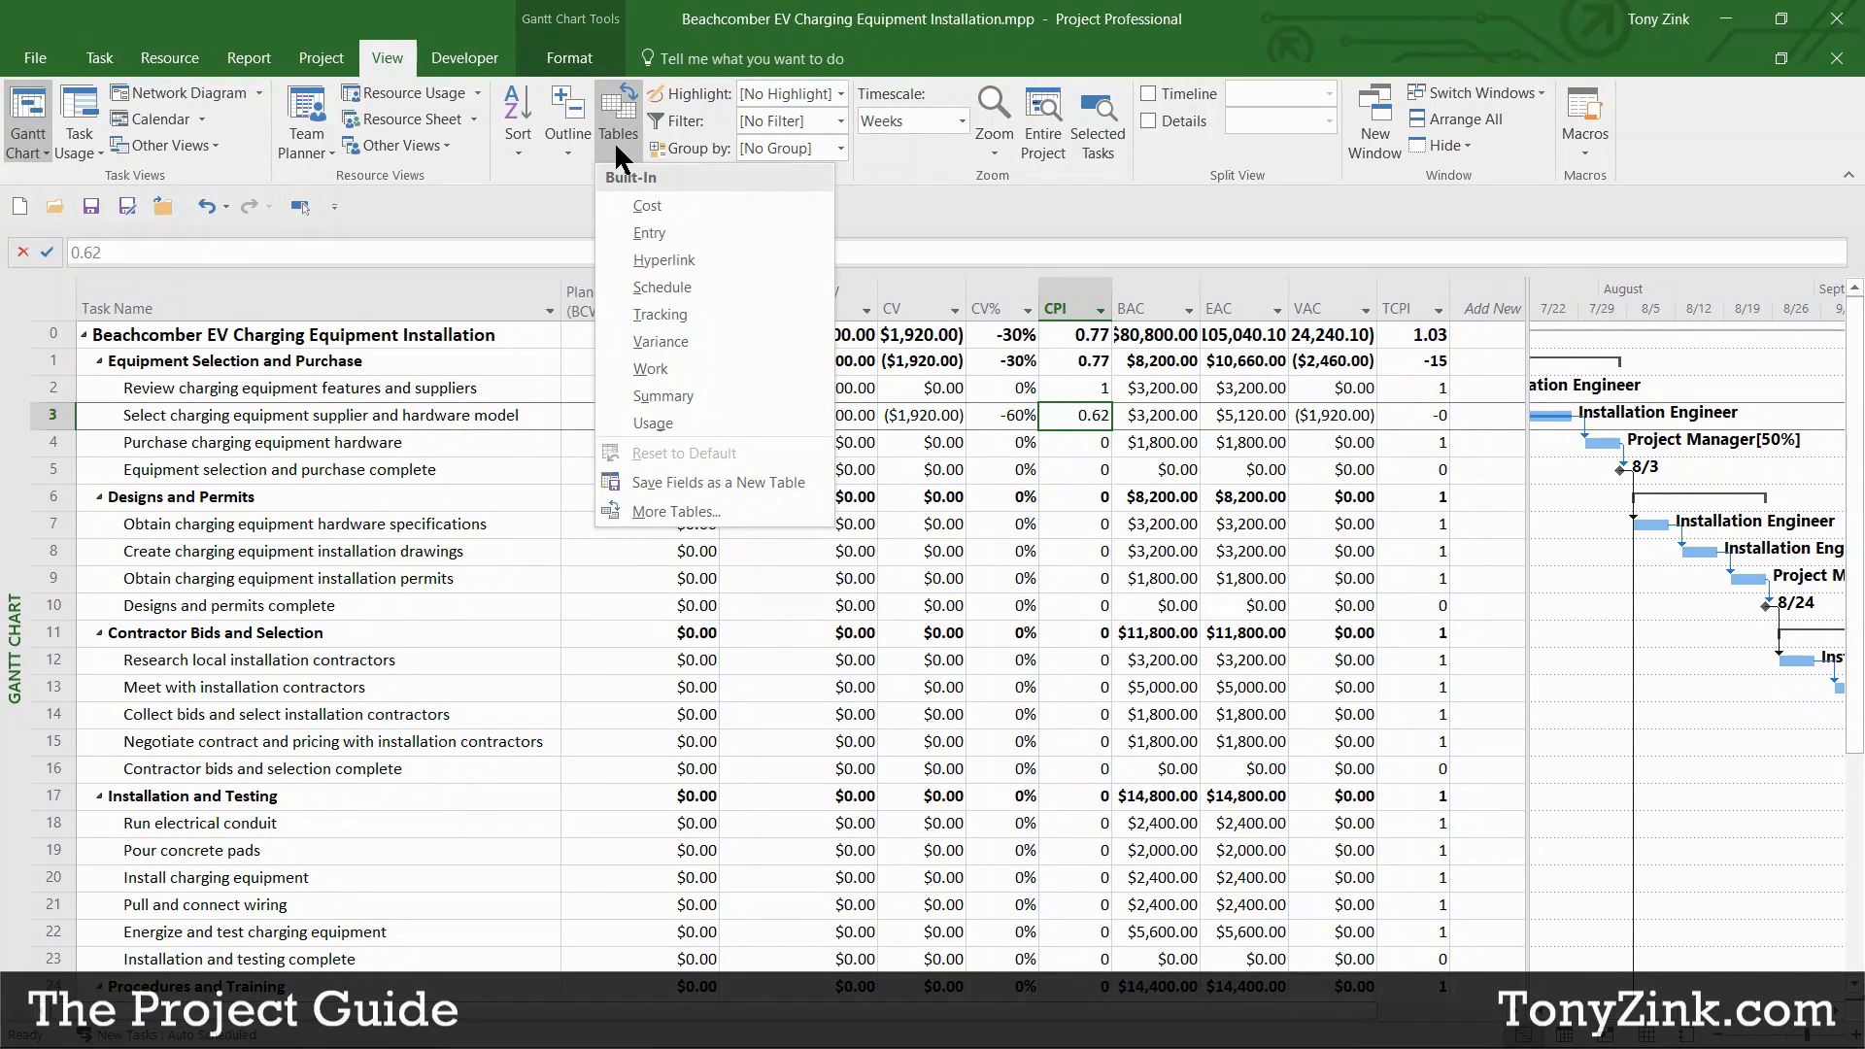
{"action": "left_click", "coordinate": [656, 515]}
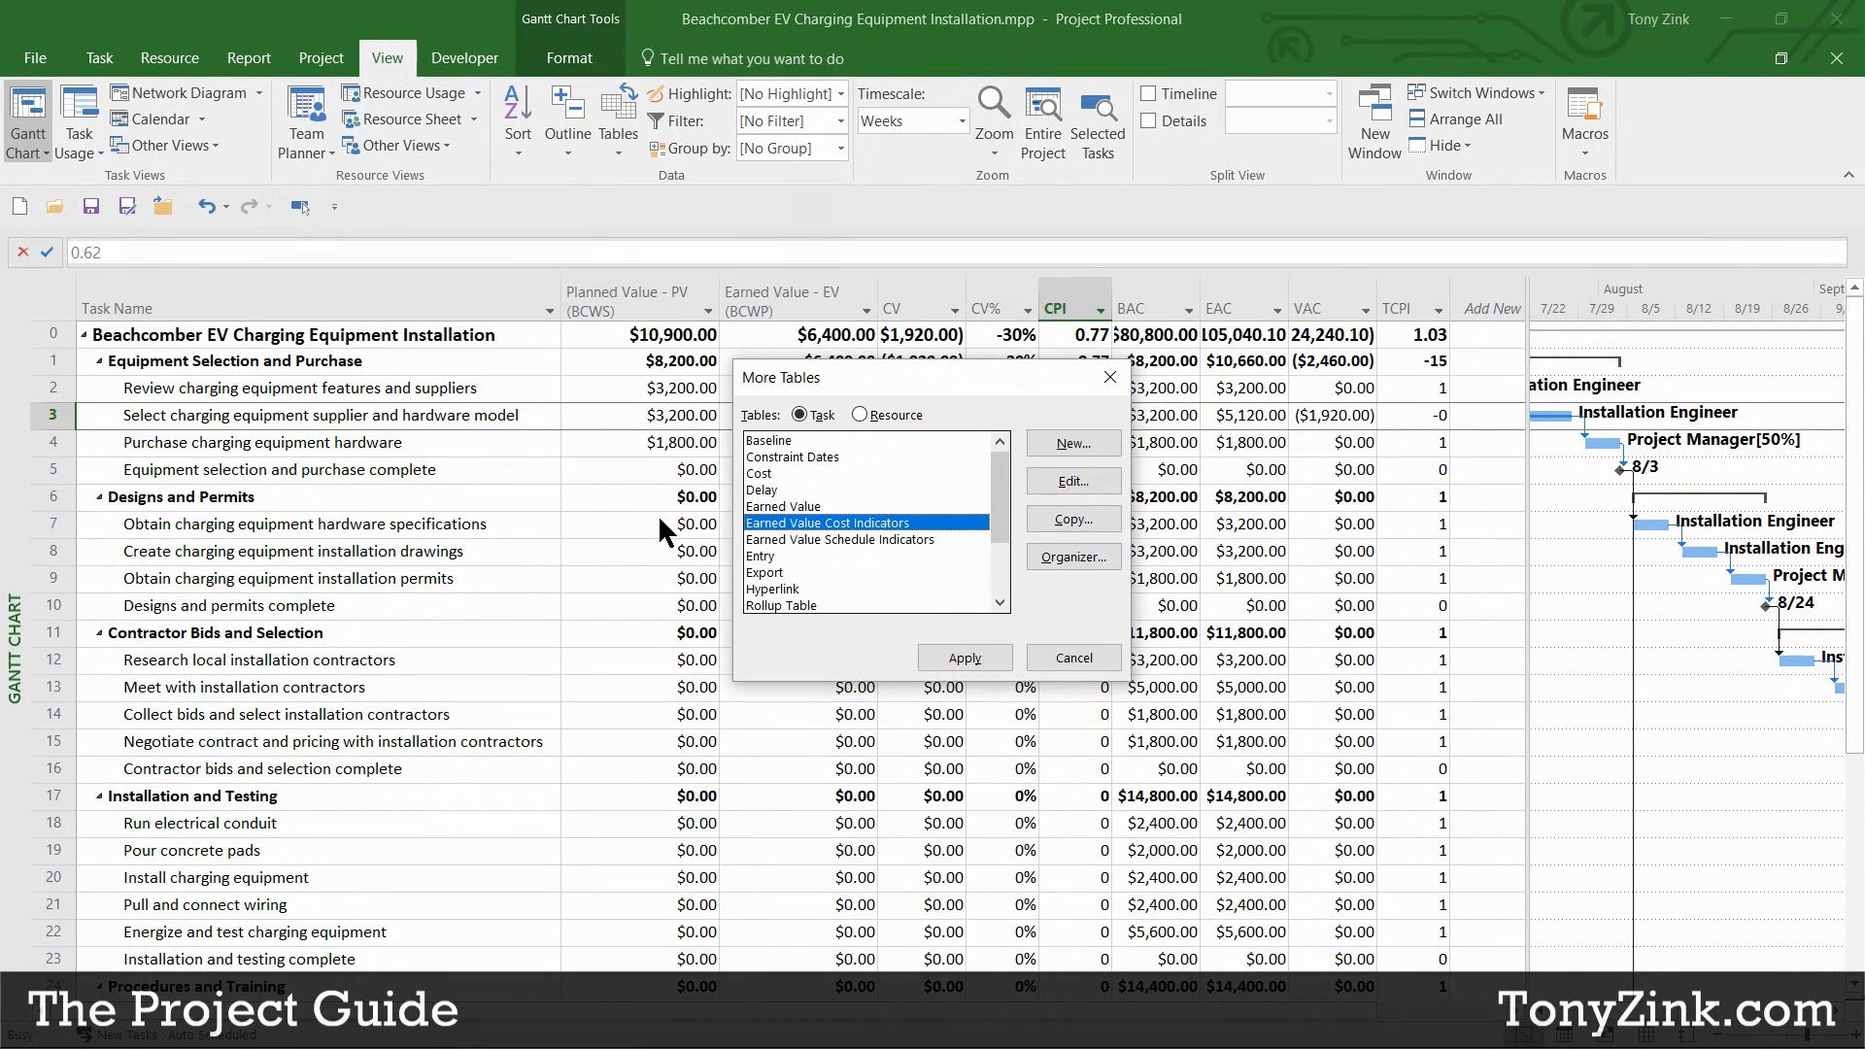
{"action": "left_click", "coordinate": [843, 539]}
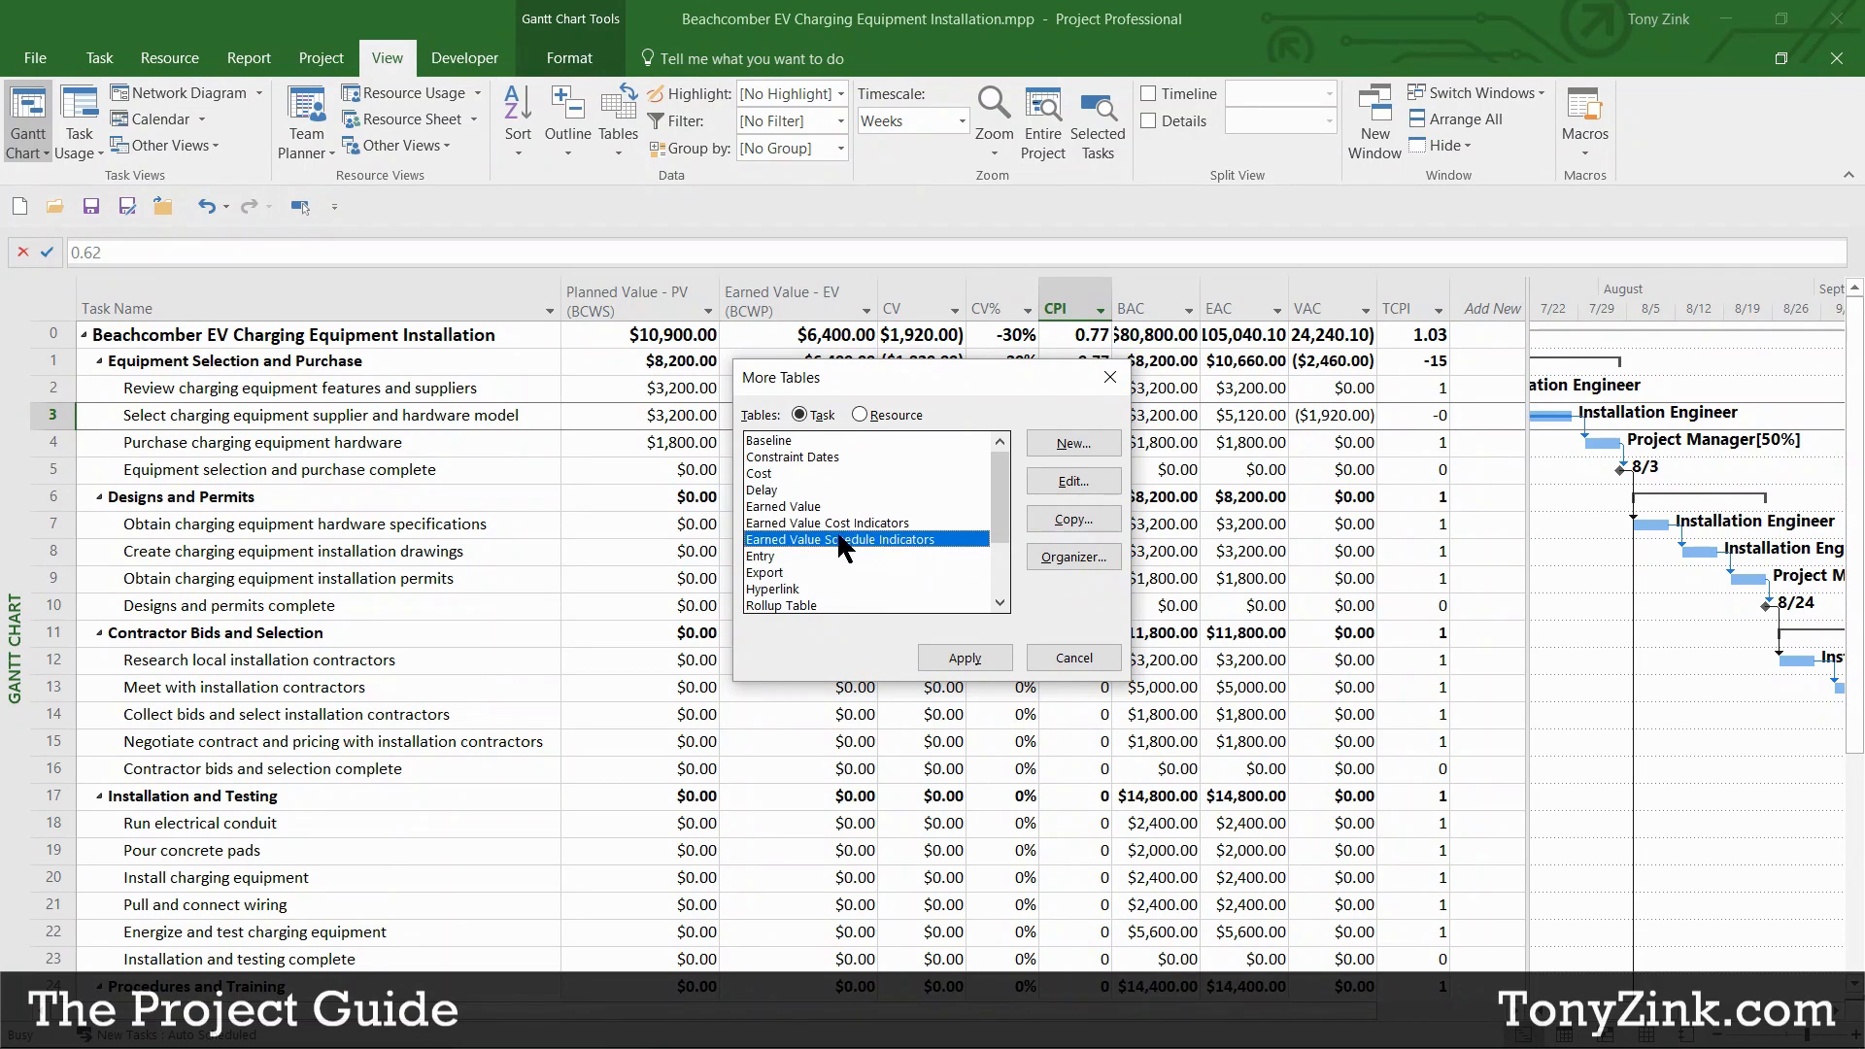
{"action": "left_click", "coordinate": [1073, 658]}
{"action": "right_click", "coordinate": [631, 301]}
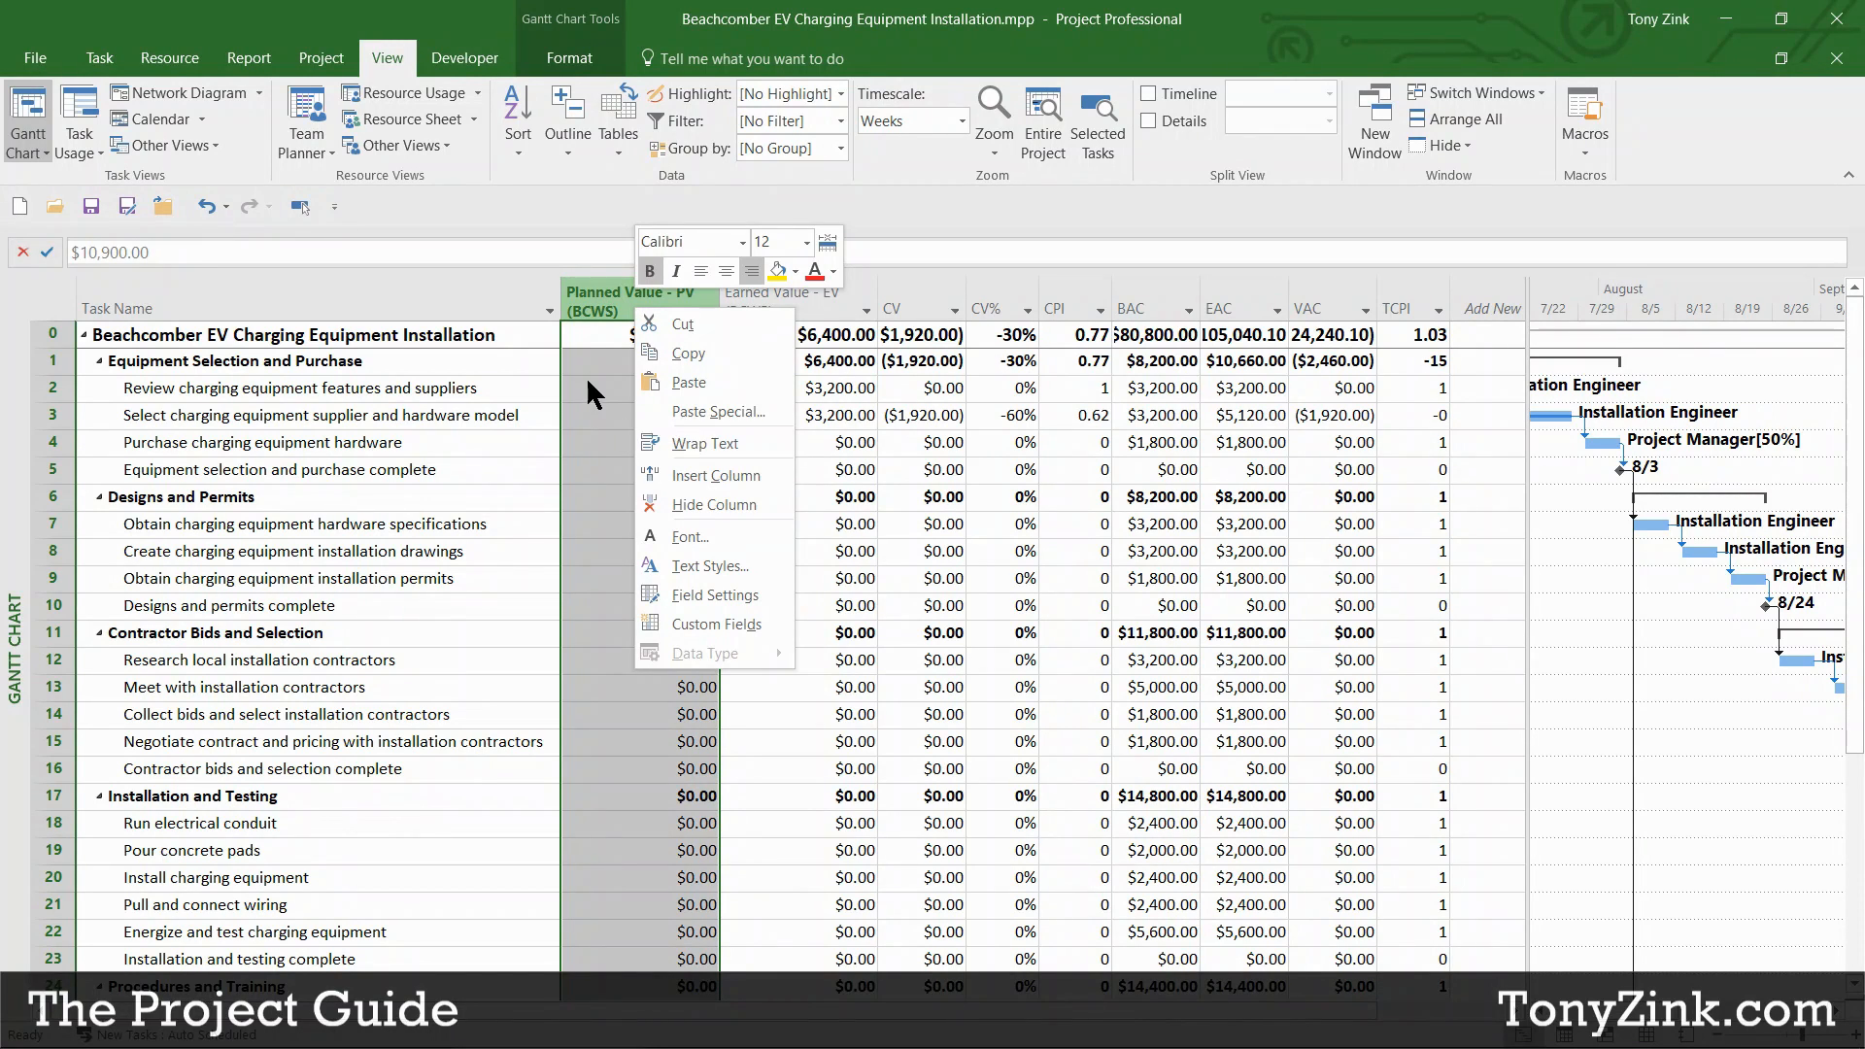
{"action": "key", "text": "Escape"}
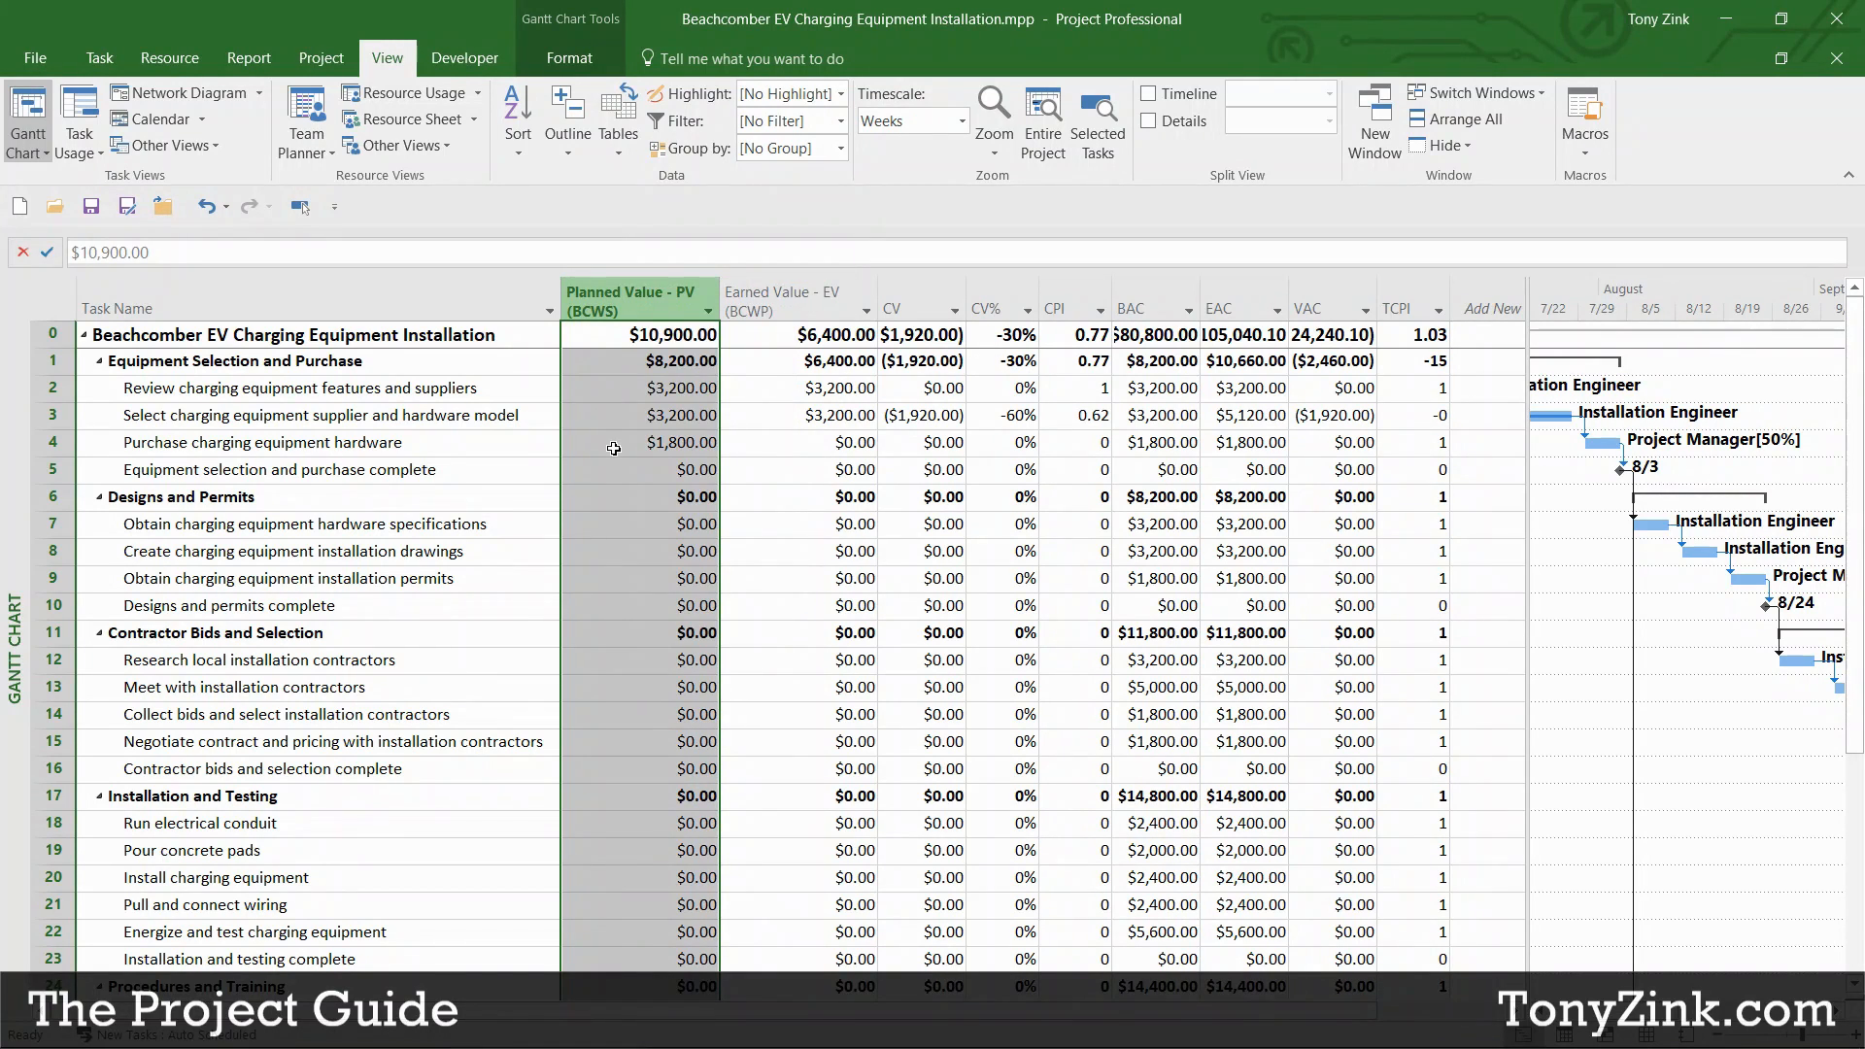
{"action": "left_click", "coordinate": [514, 335]}
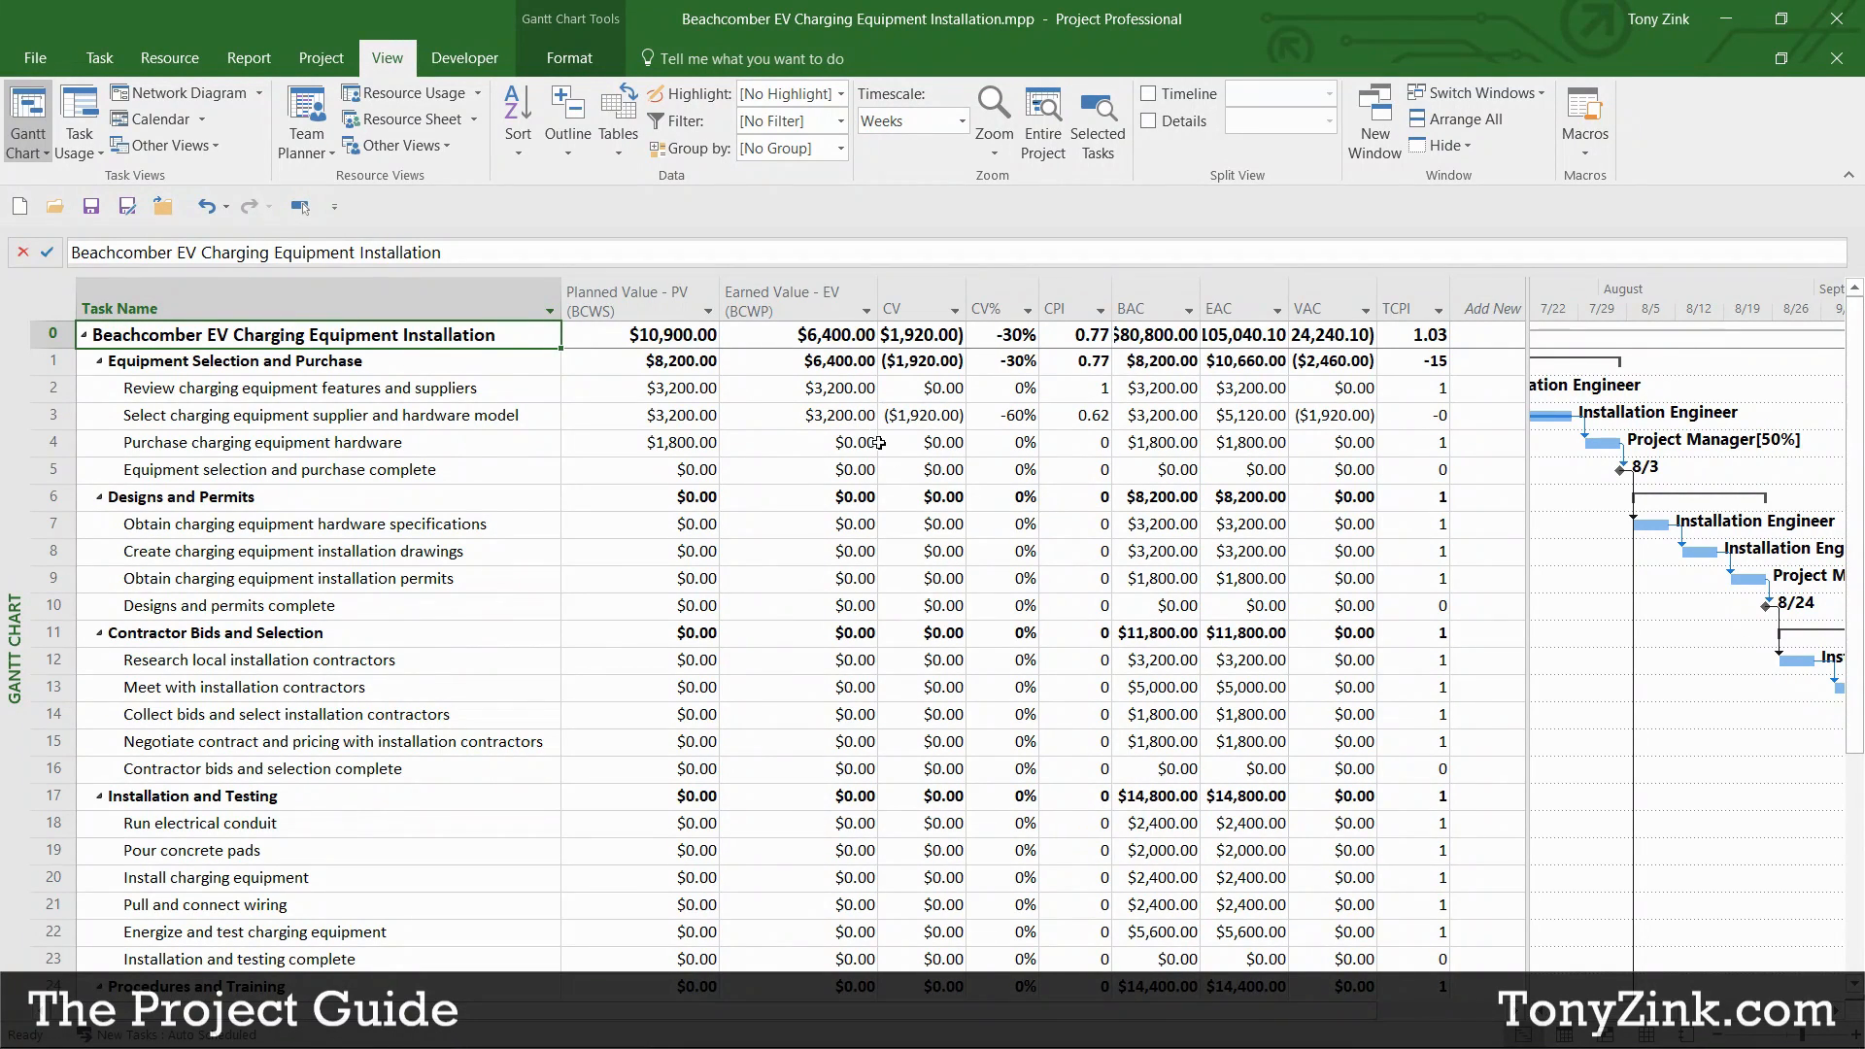
Step: Open the Earned Value Report from the Costs reports, showing EAC $105,040.10
{"action": "left_click", "coordinate": [249, 60]}
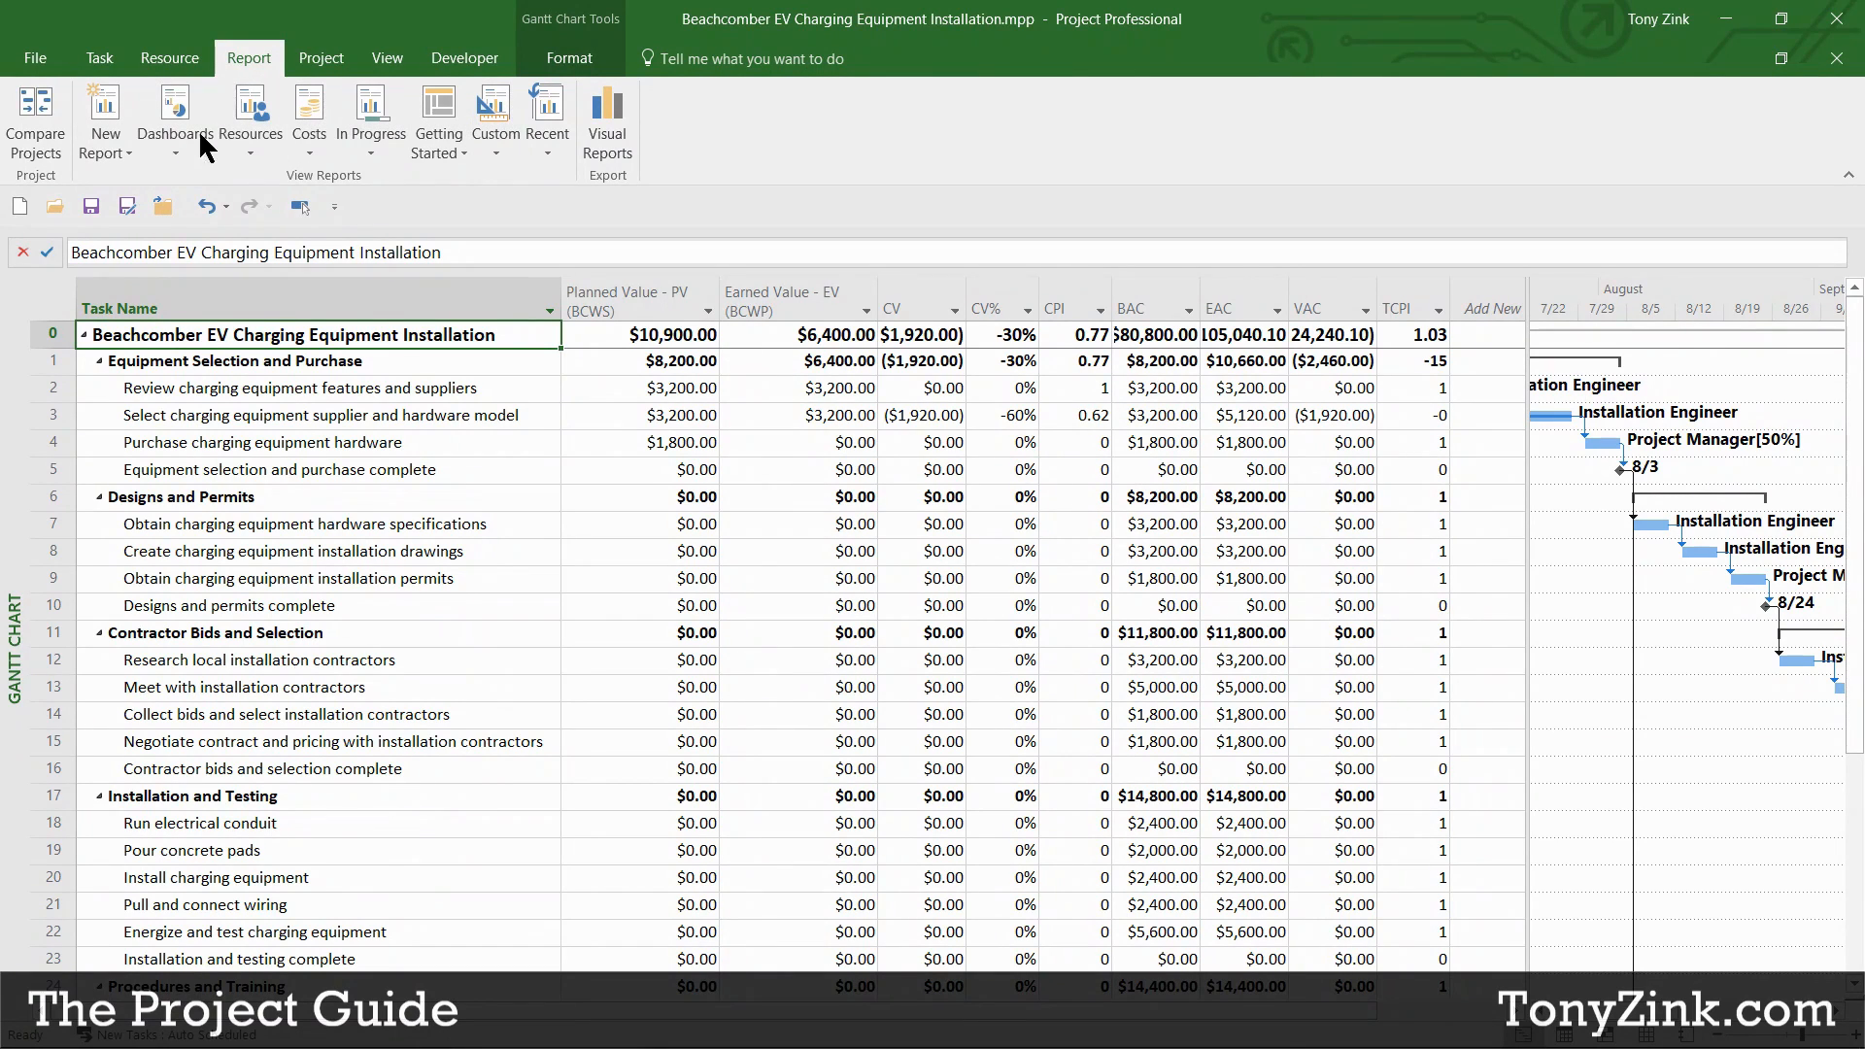
{"action": "left_click", "coordinate": [316, 144]}
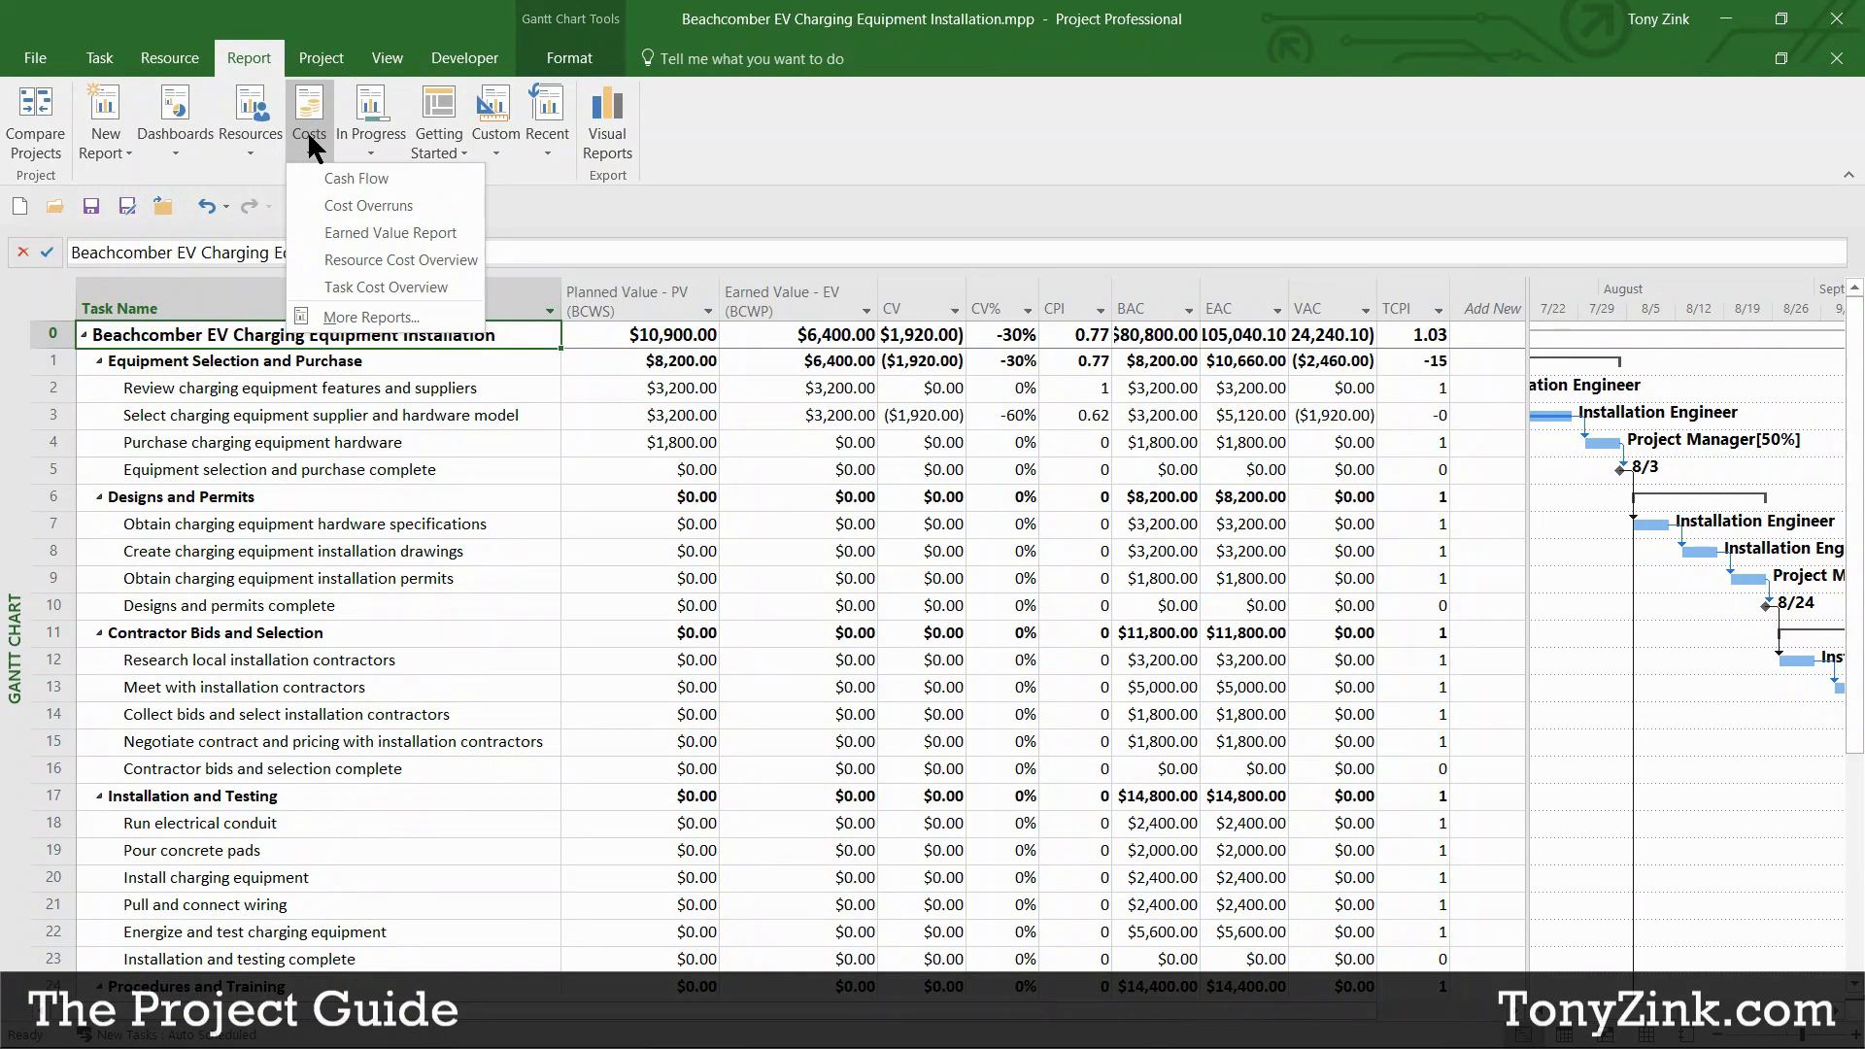
{"action": "left_click", "coordinate": [408, 231]}
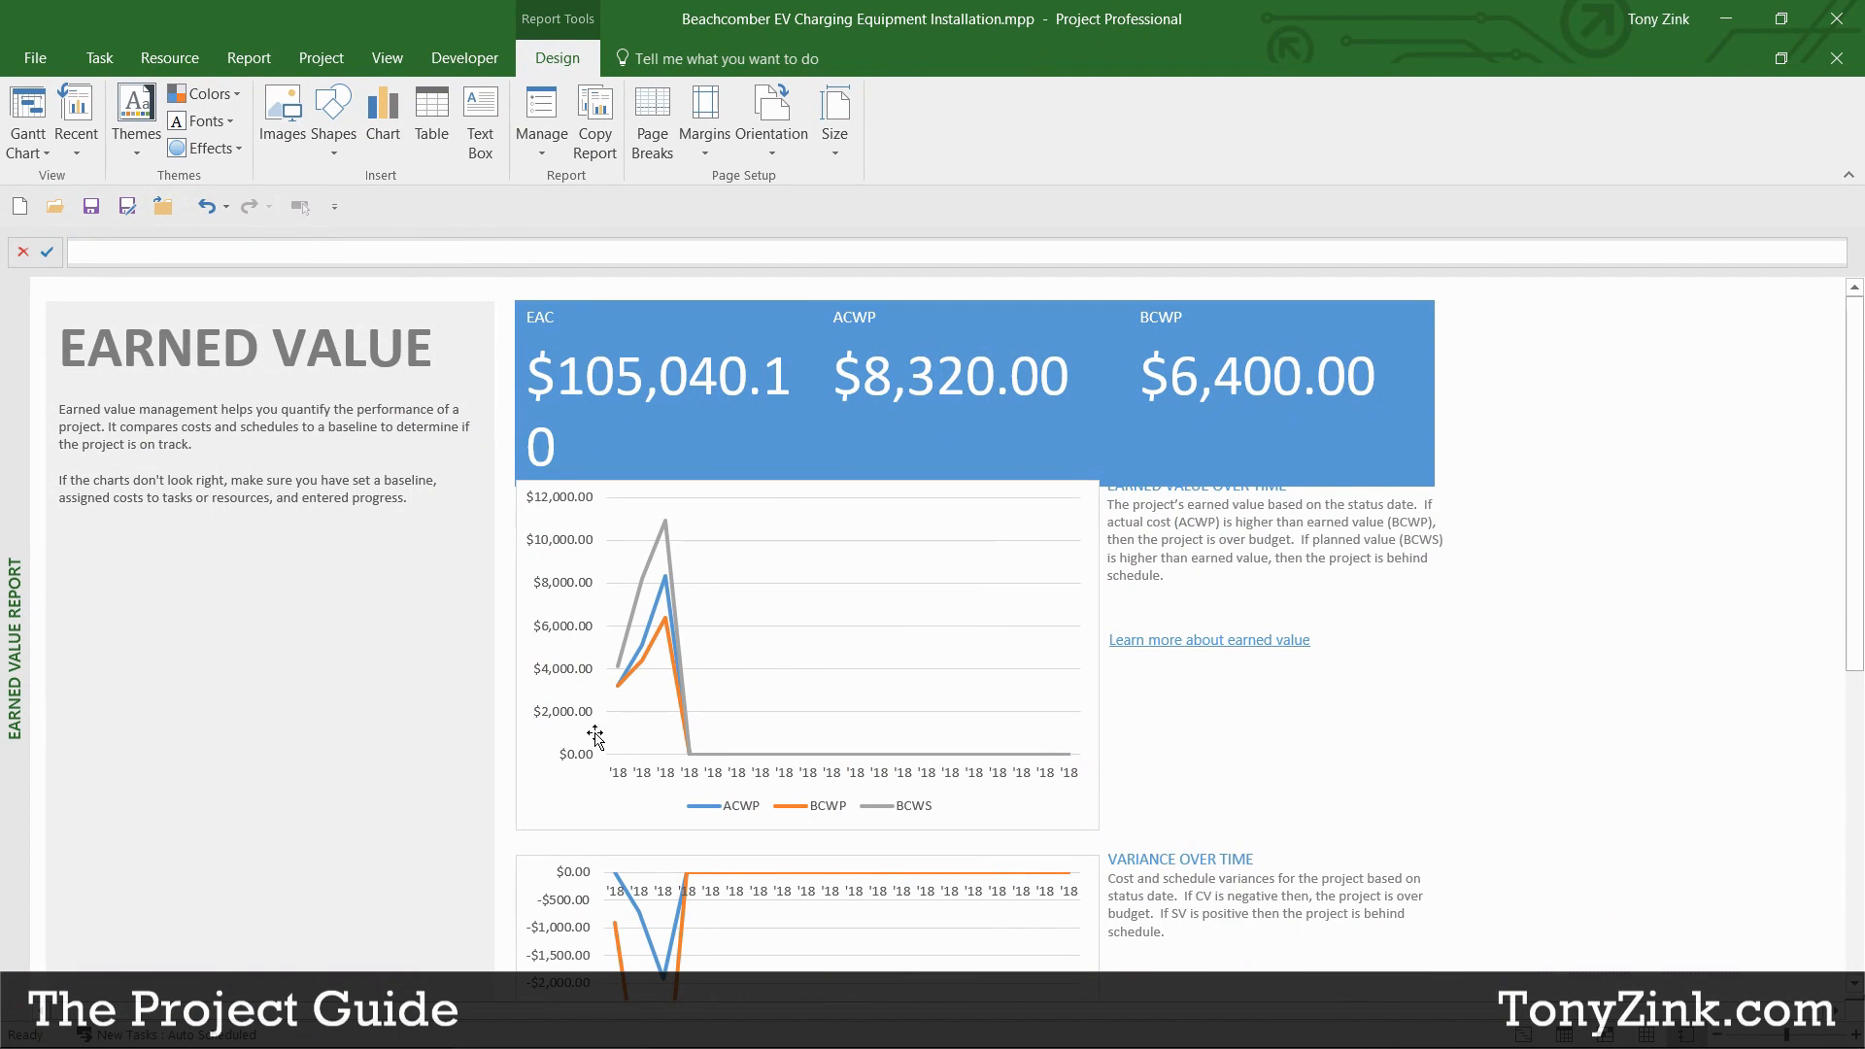
{"action": "mouse_move", "coordinate": [75, 408]}
{"action": "left_mouse_down"}
{"action": "mouse_move", "coordinate": [416, 475]}
{"action": "mouse_move", "coordinate": [425, 497]}
{"action": "left_mouse_up"}
{"action": "left_click", "coordinate": [280, 447]}
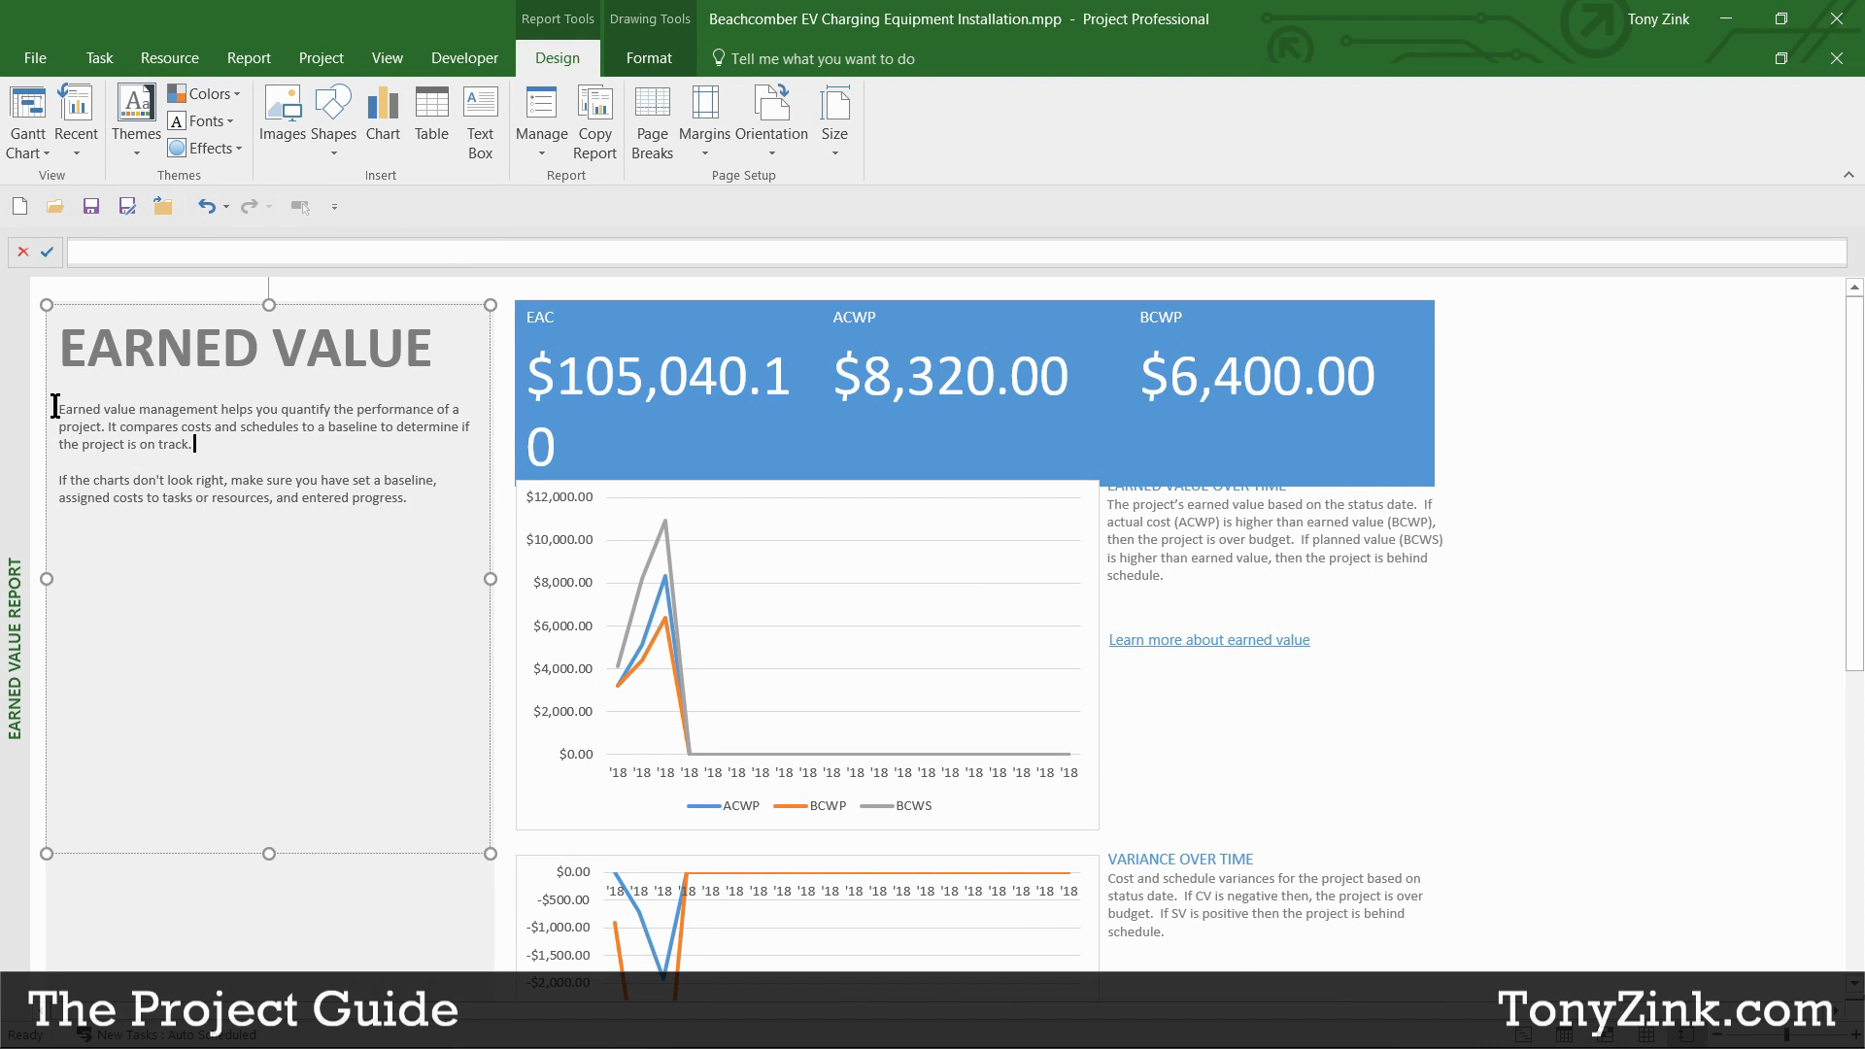
{"action": "left_click_drag", "start_coordinate": [55, 408], "coordinate": [242, 439]}
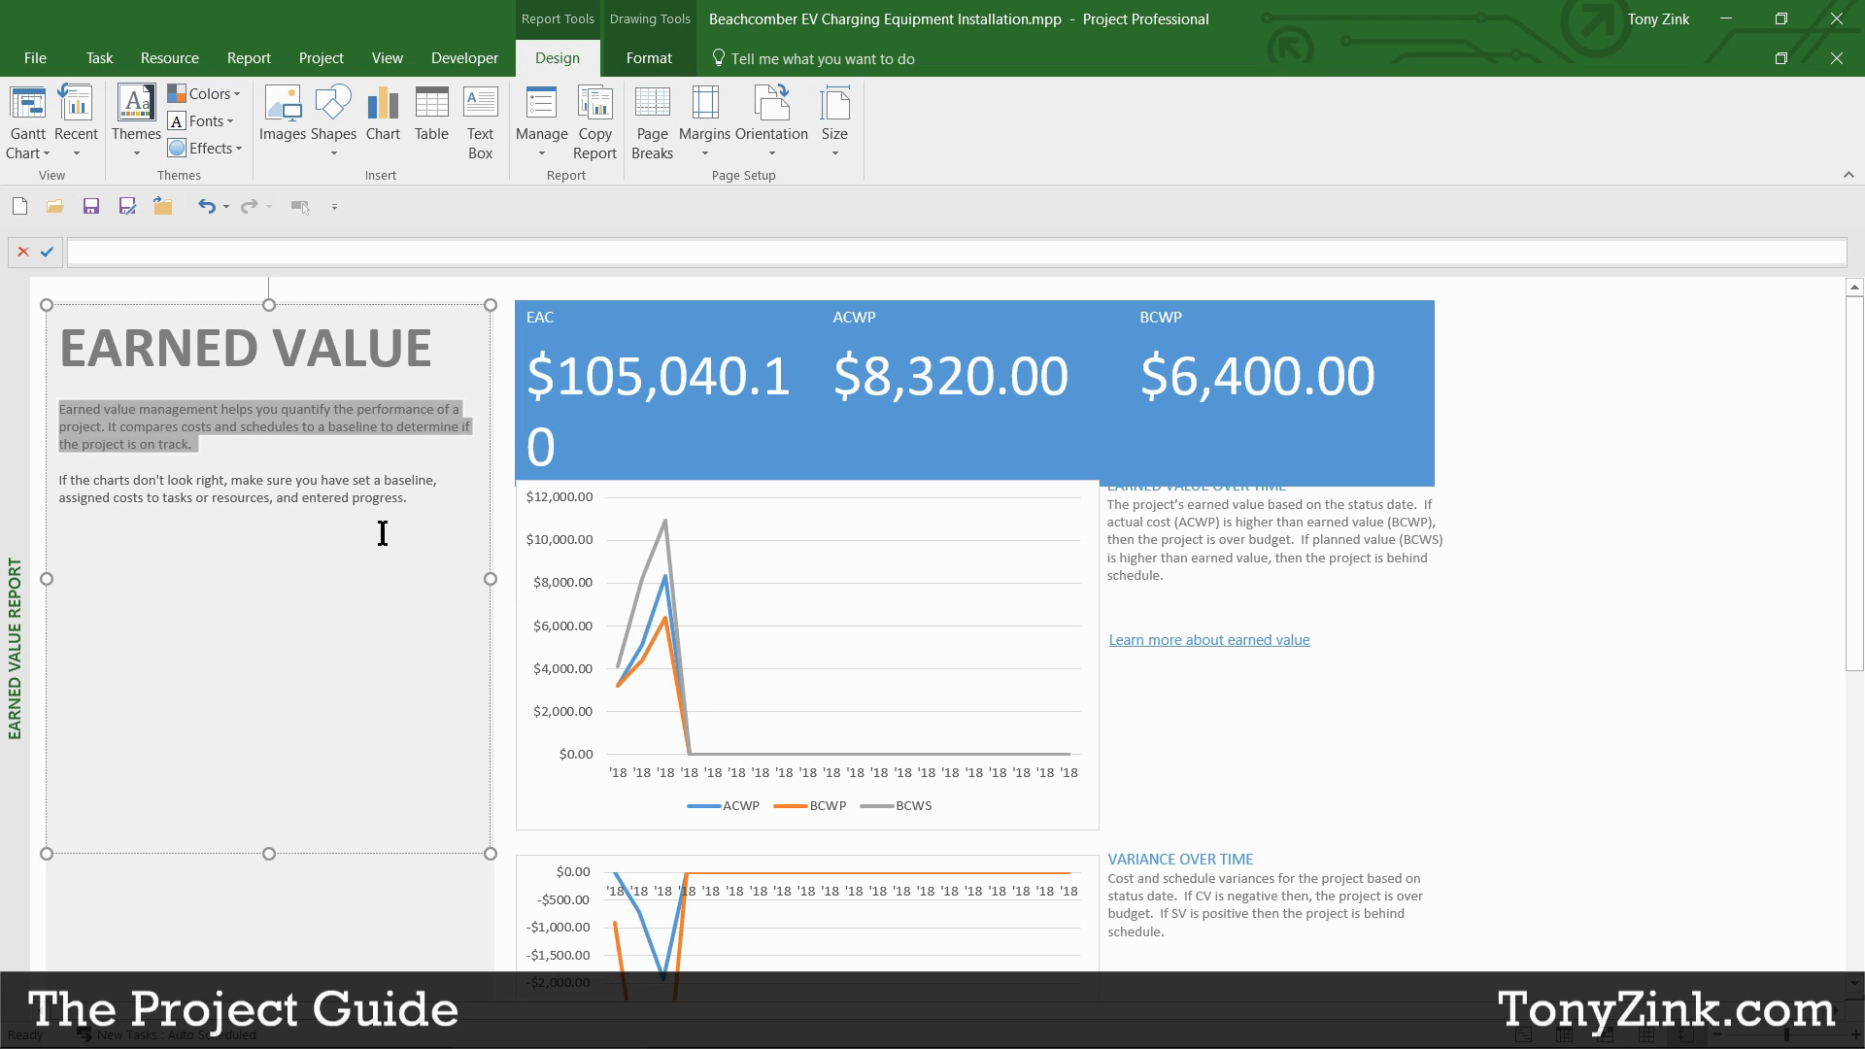
{"action": "left_click", "coordinate": [508, 533]}
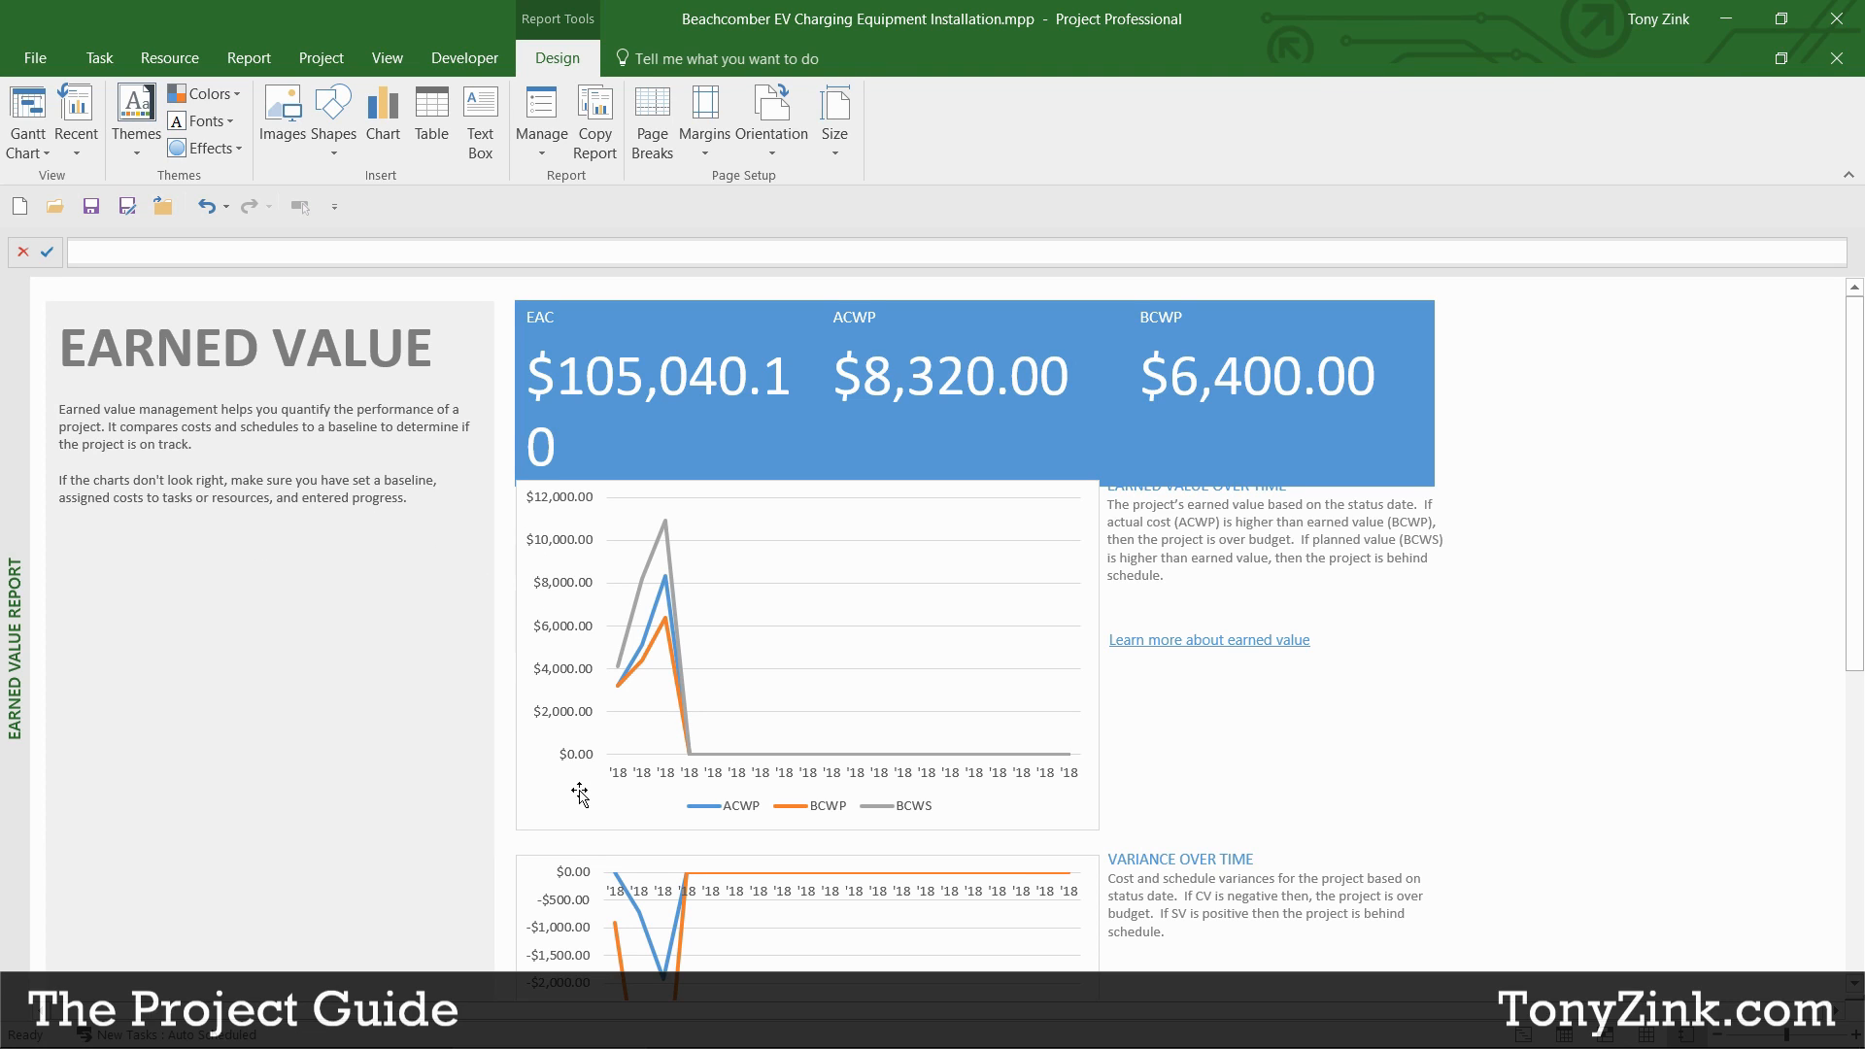
{"action": "scroll", "coordinate": [762, 709], "scroll_direction": "down", "scroll_amount": 3}
{"action": "scroll", "coordinate": [762, 709], "scroll_direction": "up", "scroll_amount": 3}
Step: Remove BCWS from the Earned Value Over Time chart, leaving ACWP and BCWP with a $9,000 axis
{"action": "left_click", "coordinate": [760, 612]}
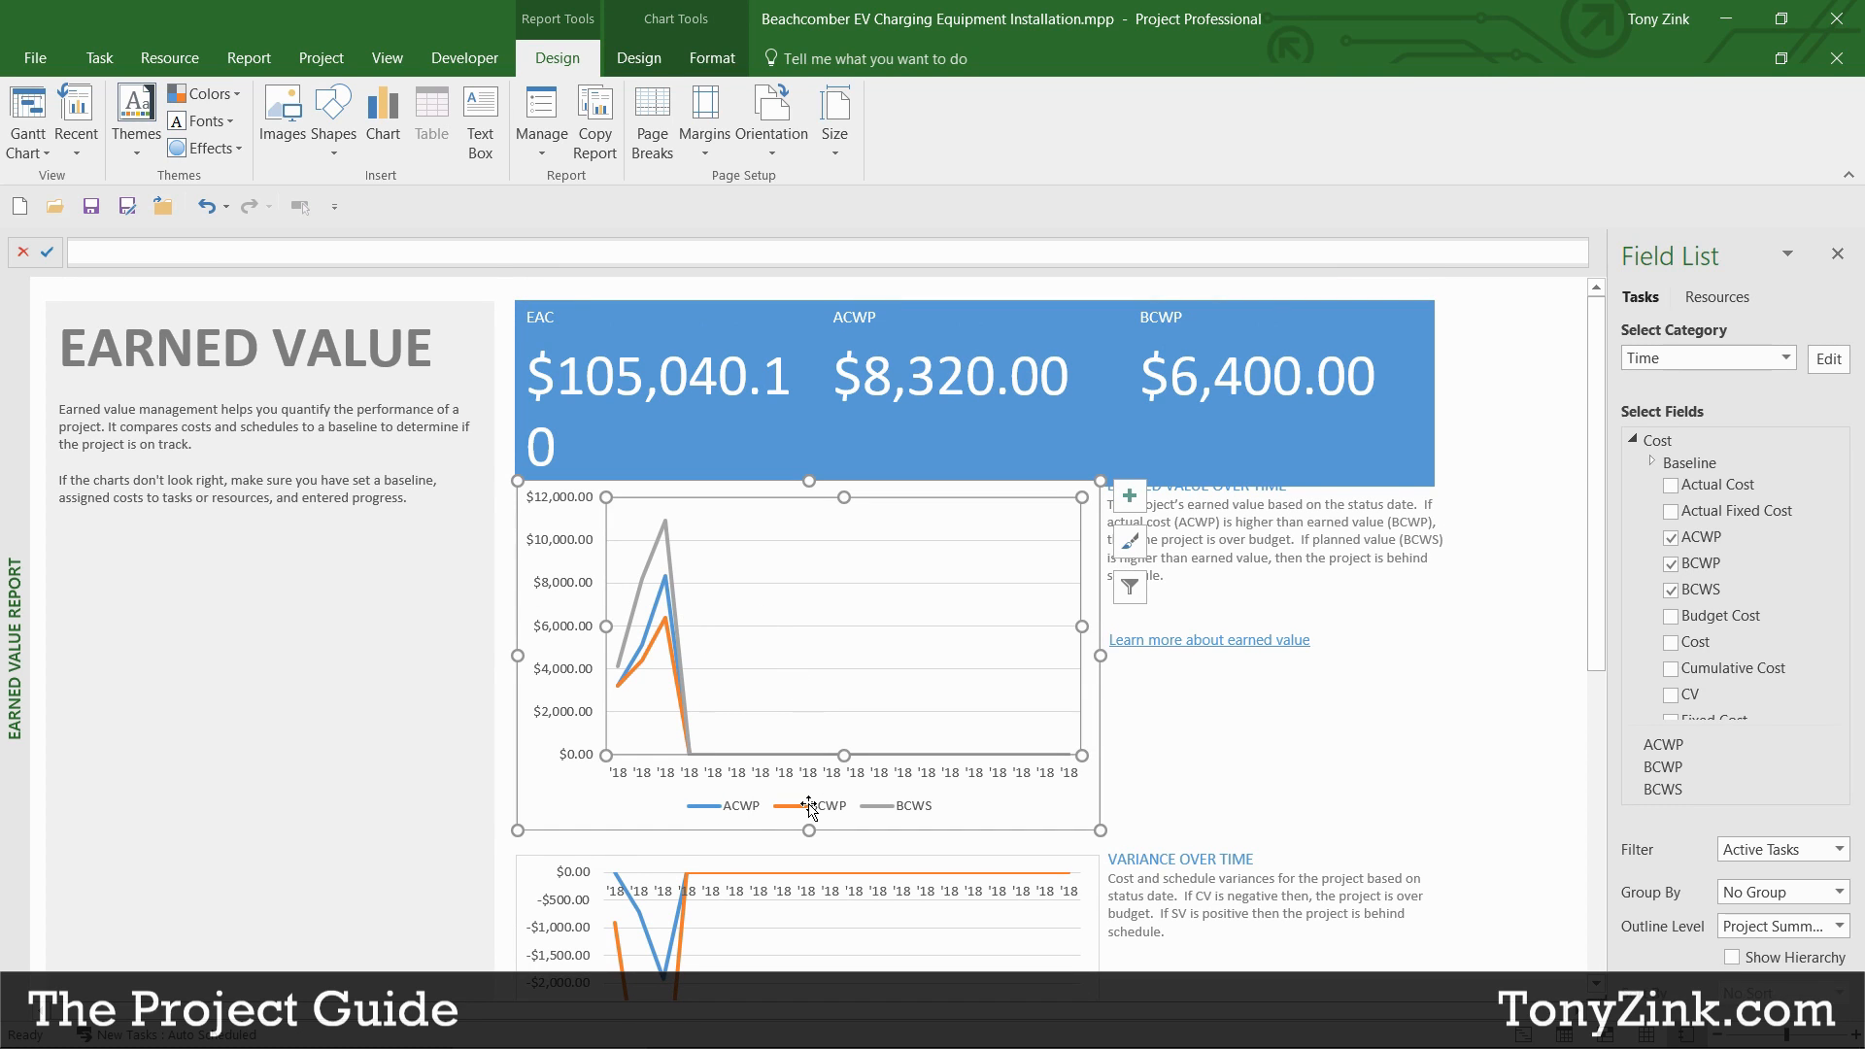
{"action": "scroll", "coordinate": [778, 772], "scroll_direction": "down", "scroll_amount": 3}
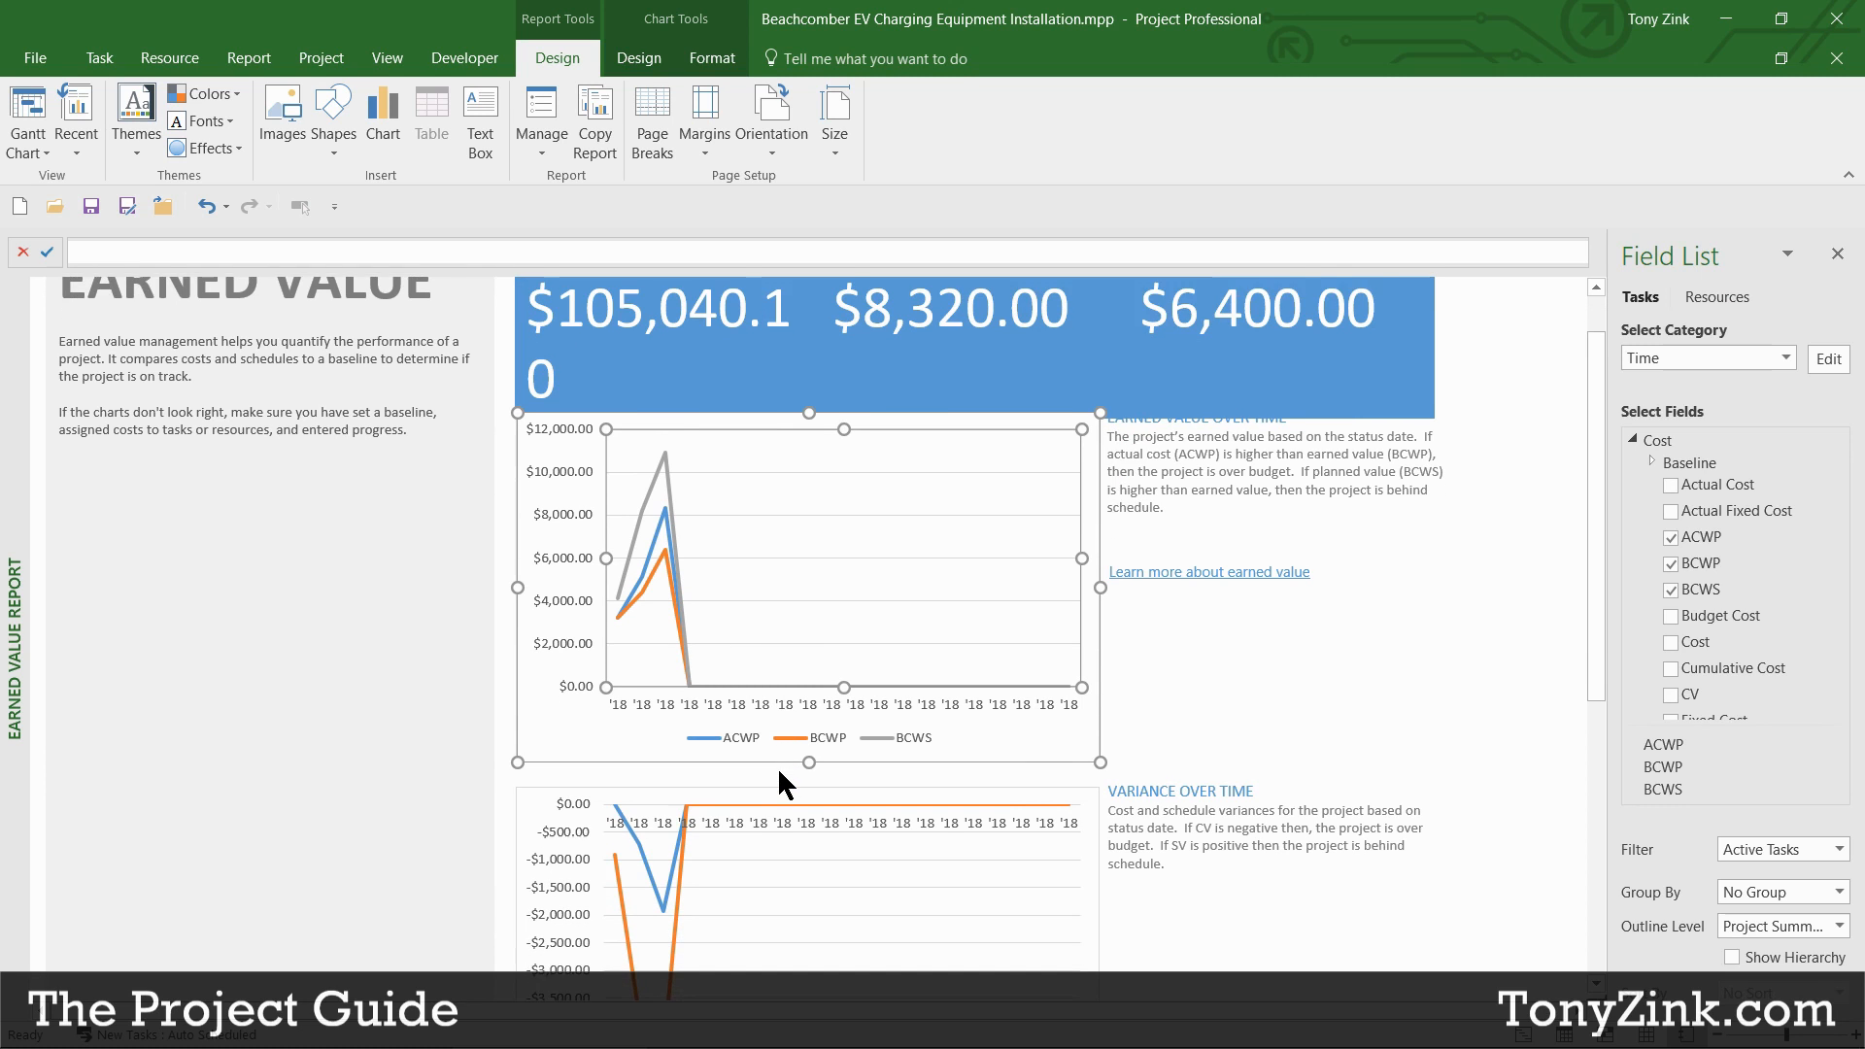
{"action": "scroll", "coordinate": [781, 774], "scroll_direction": "down", "scroll_amount": 4}
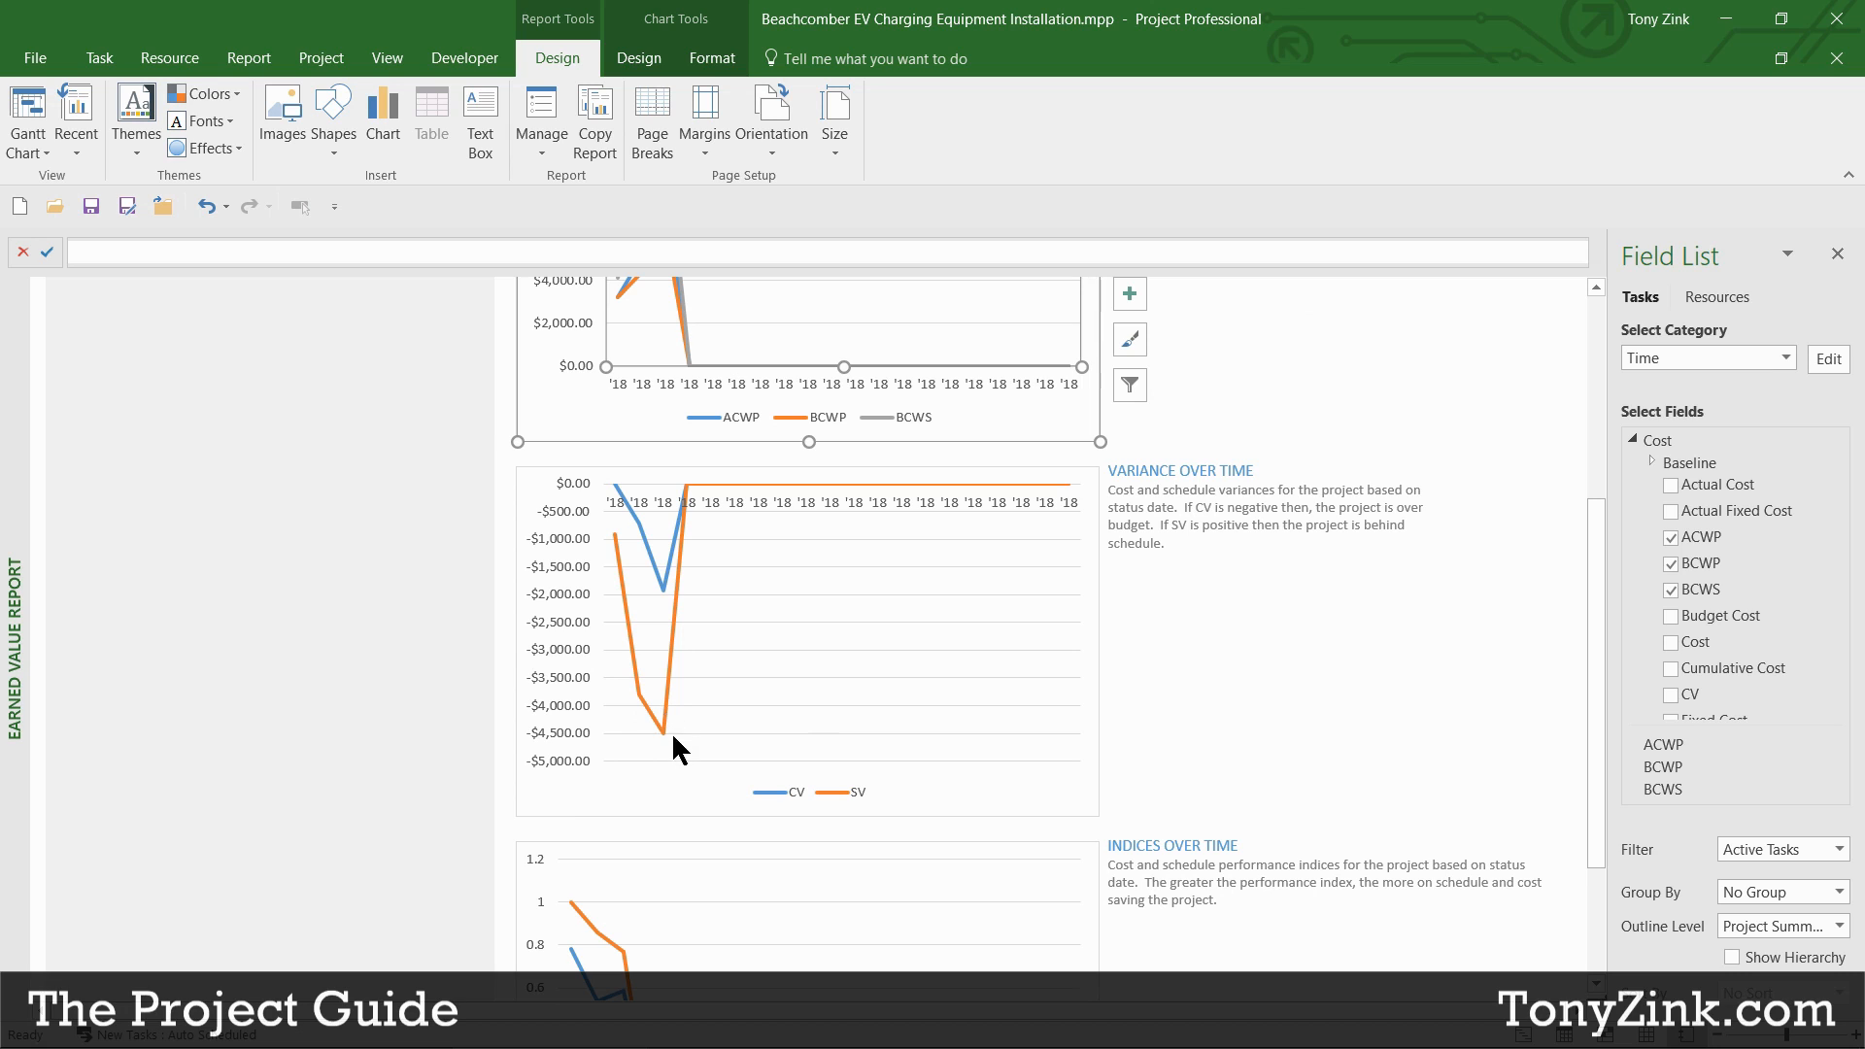
{"action": "left_click_drag", "start_coordinate": [1589, 692], "coordinate": [1578, 853]}
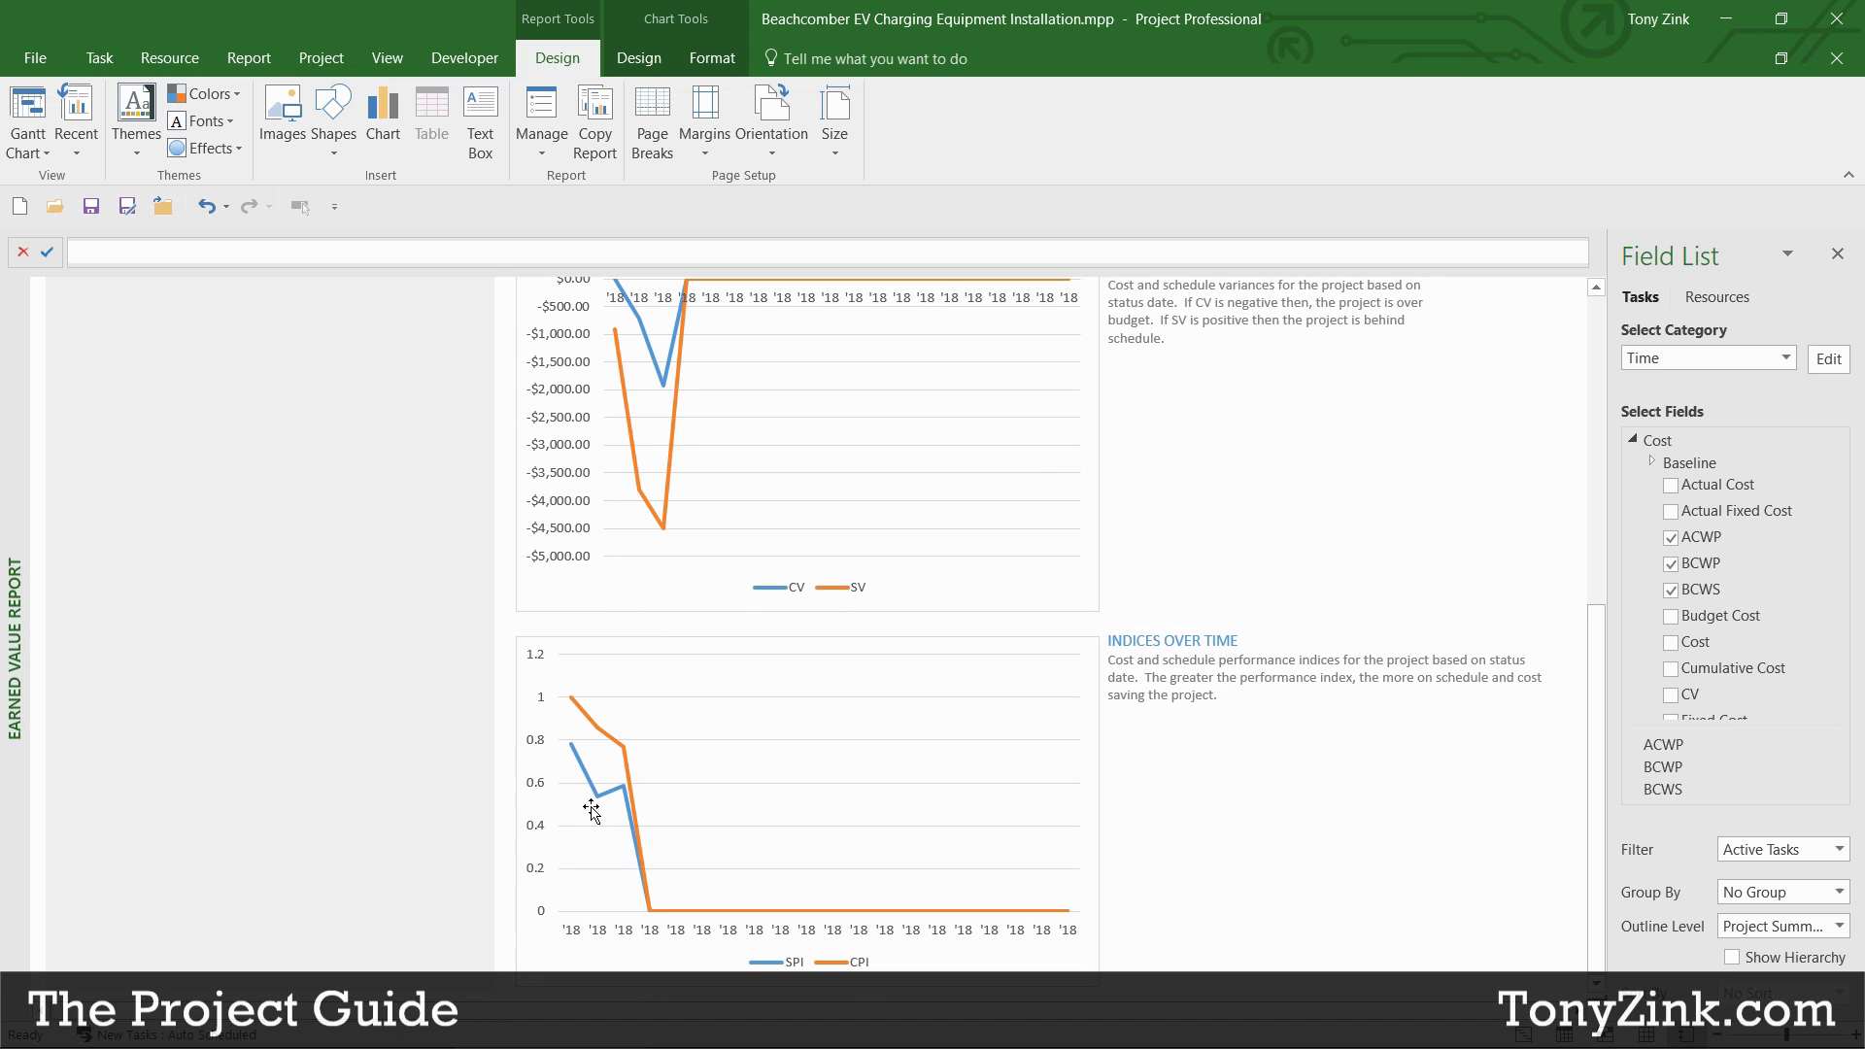
{"action": "left_click_drag", "start_coordinate": [1590, 804], "coordinate": [1587, 472]}
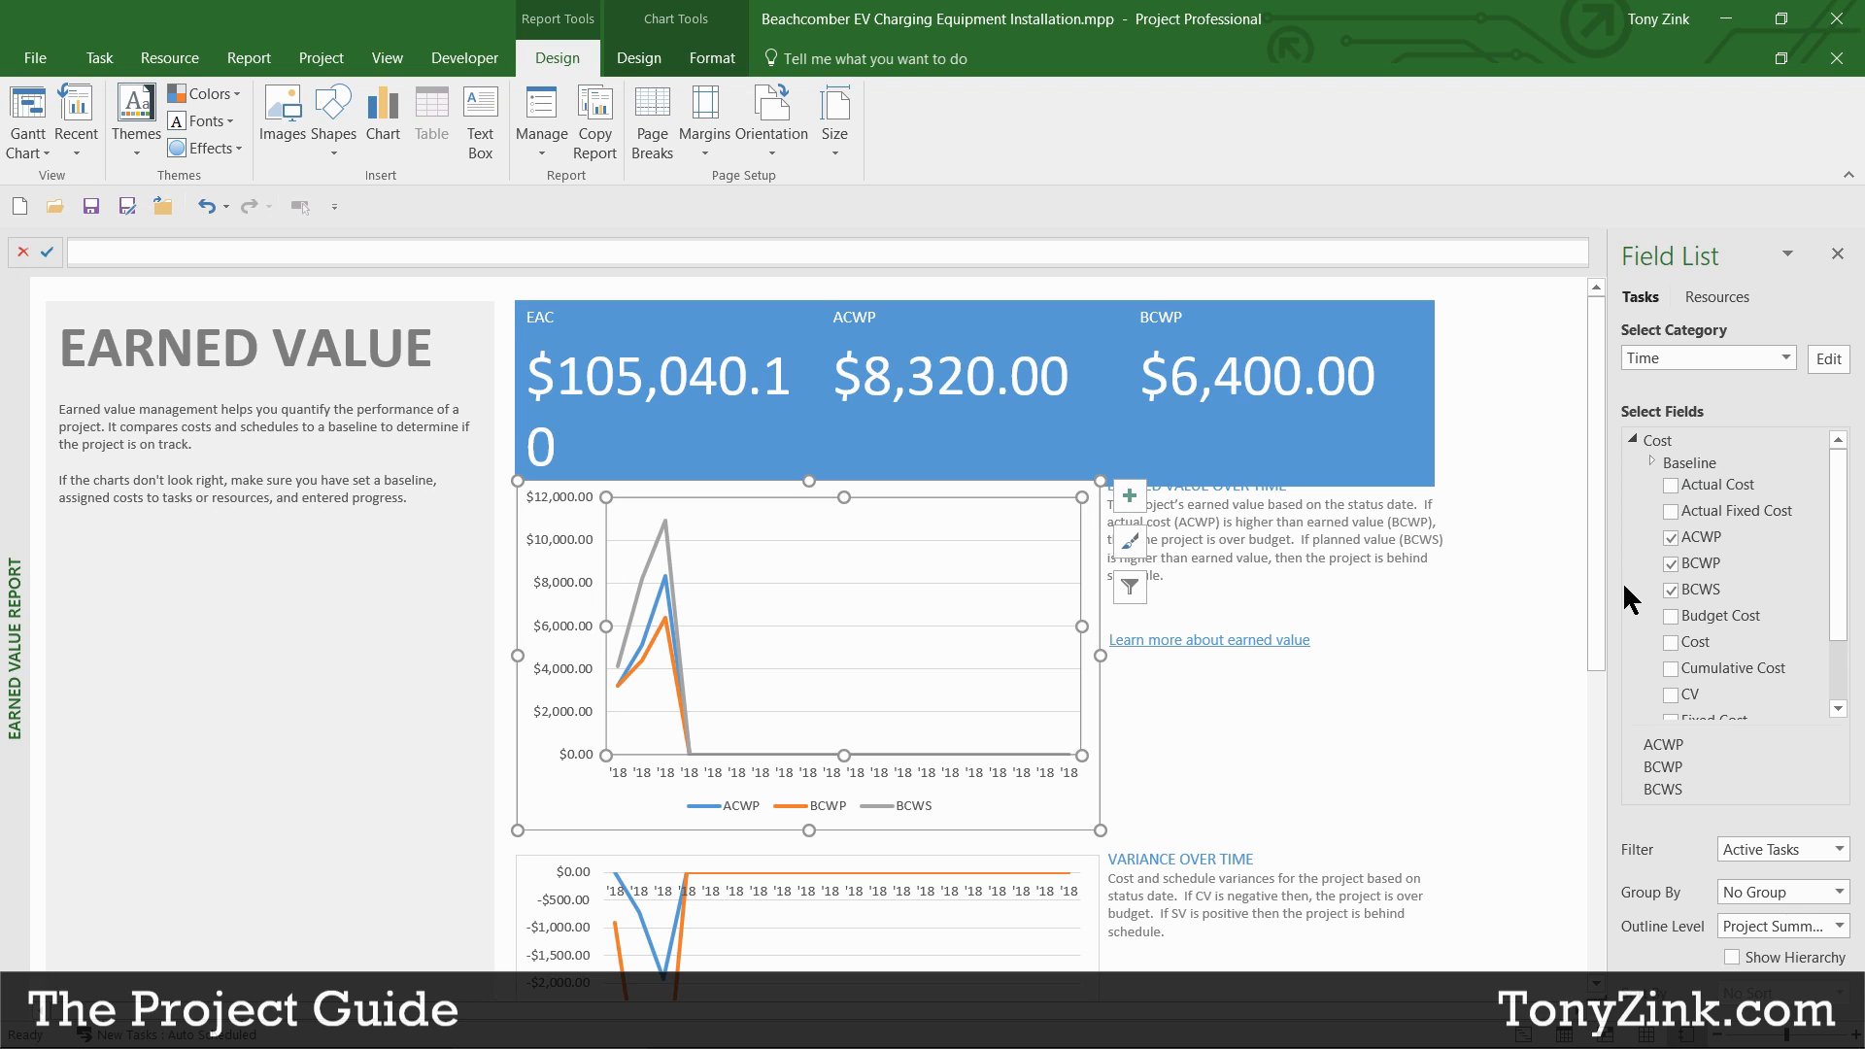
{"action": "left_click_drag", "start_coordinate": [1836, 549], "coordinate": [1836, 600]}
{"action": "left_click", "coordinate": [1671, 530]}
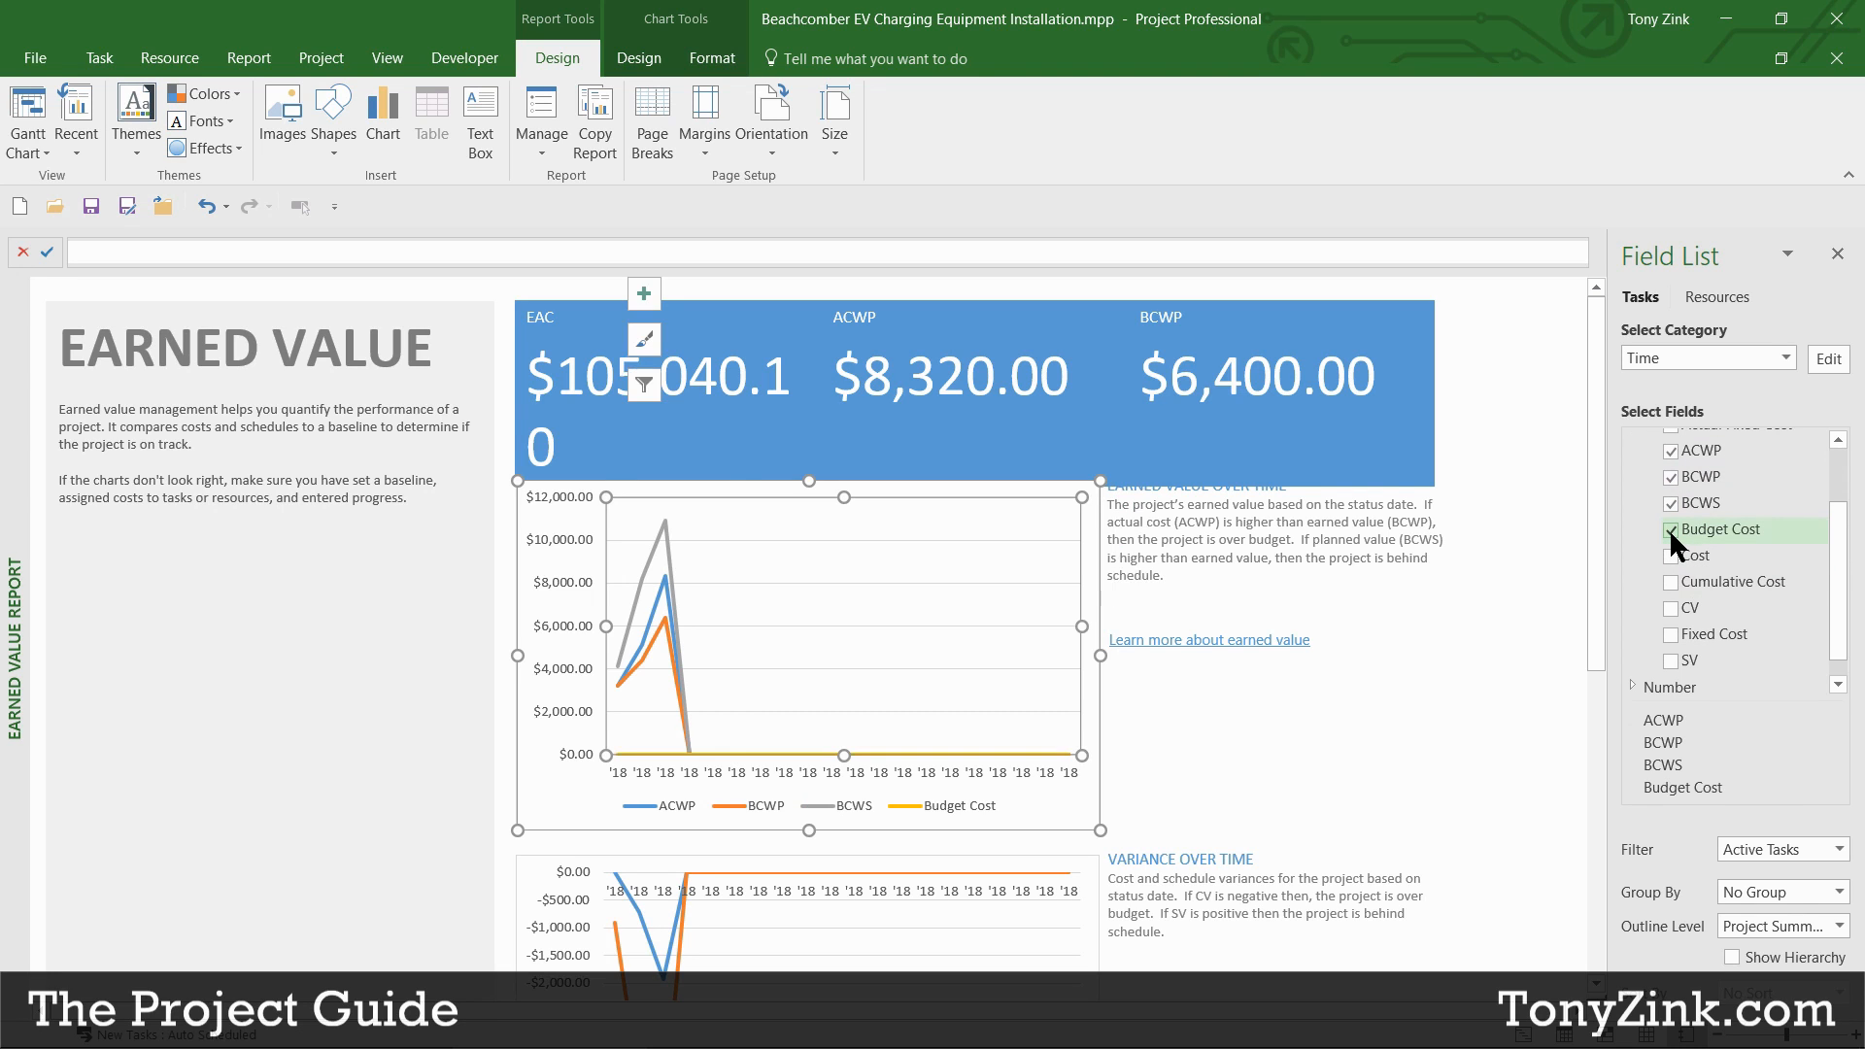
{"action": "left_click", "coordinate": [1671, 530]}
{"action": "left_click", "coordinate": [1671, 503]}
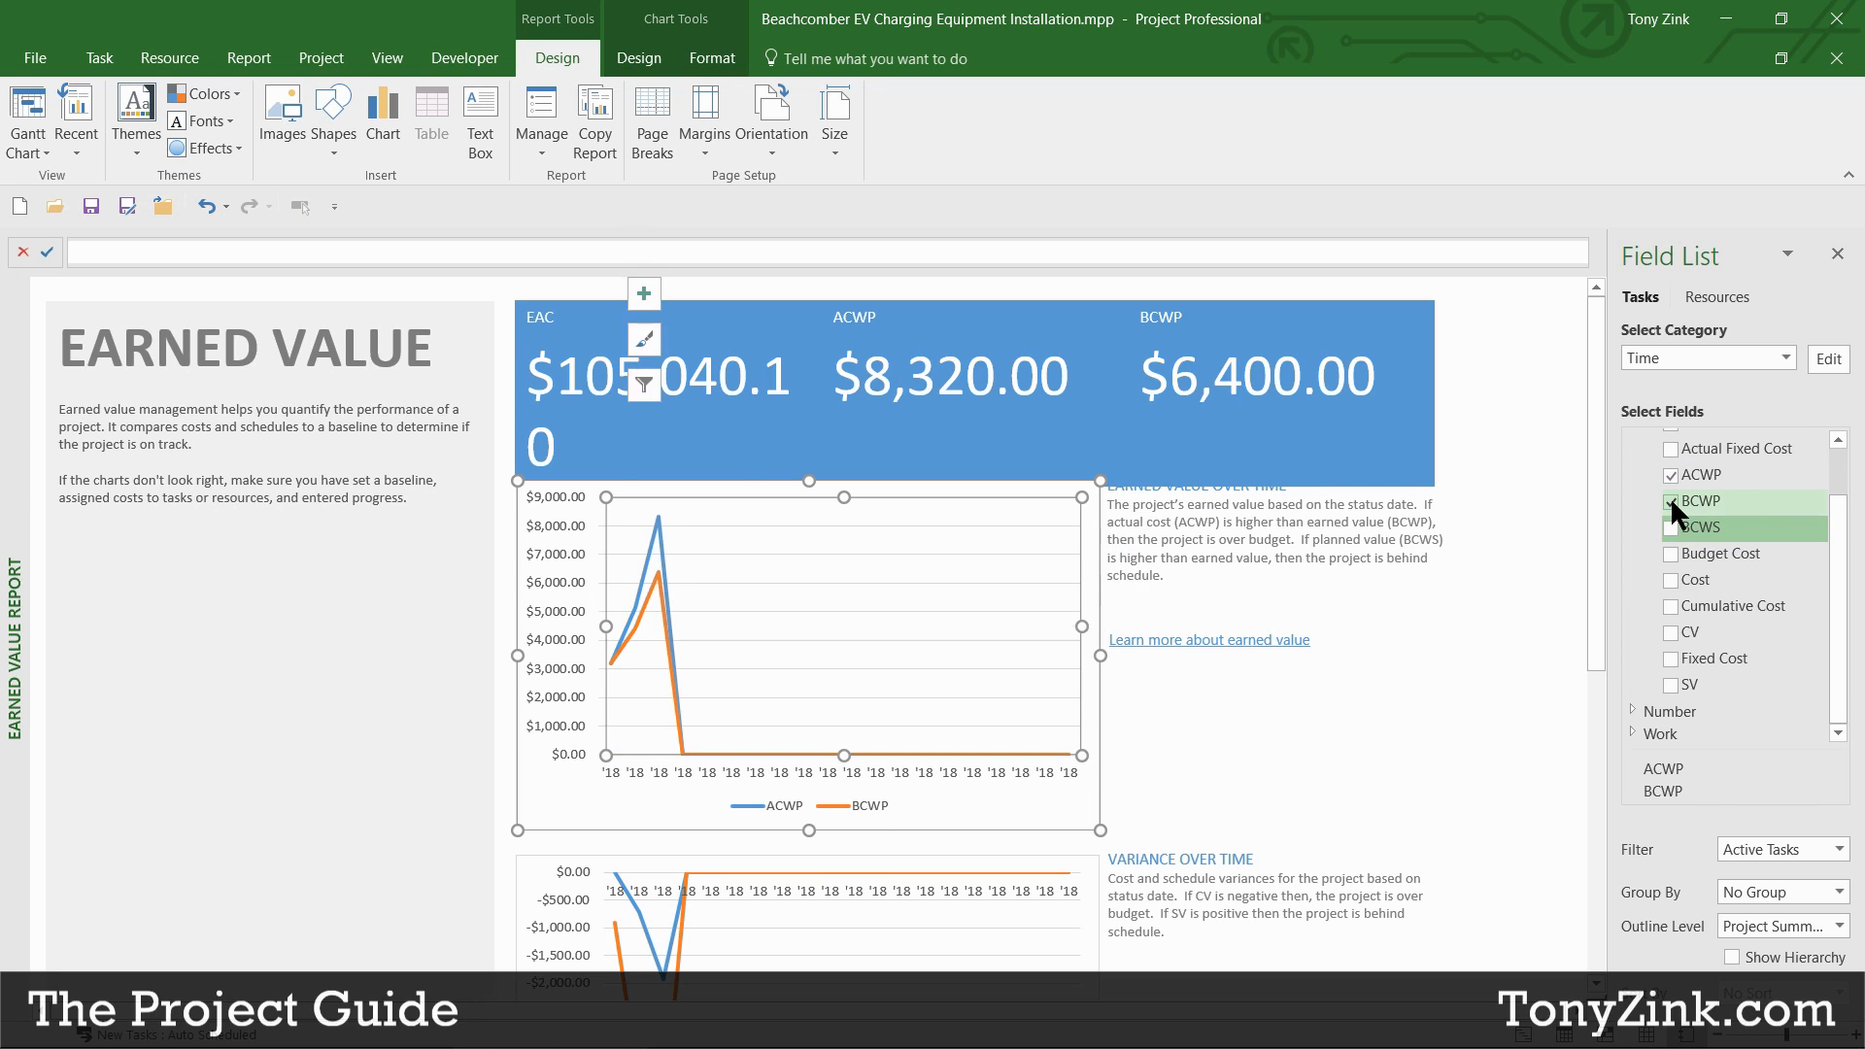